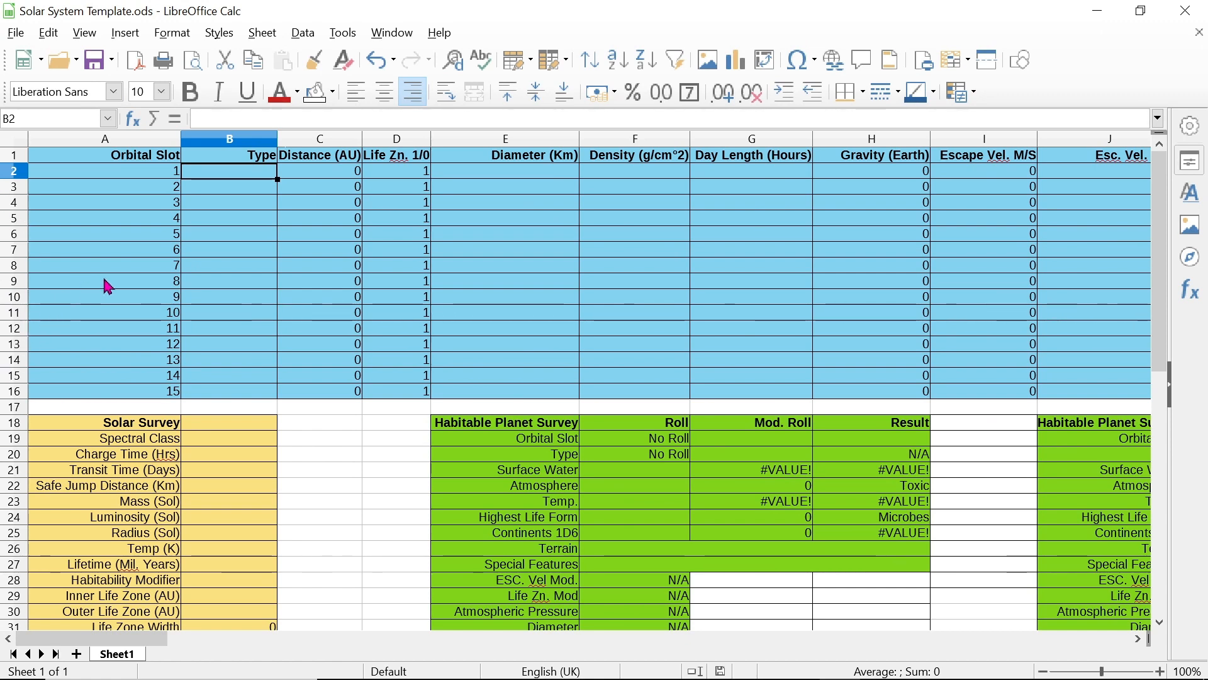
# Fill in the Solar Survey's Spectral Class as G5V and its Charge Time as 187 hours
pyautogui.click(228, 438)
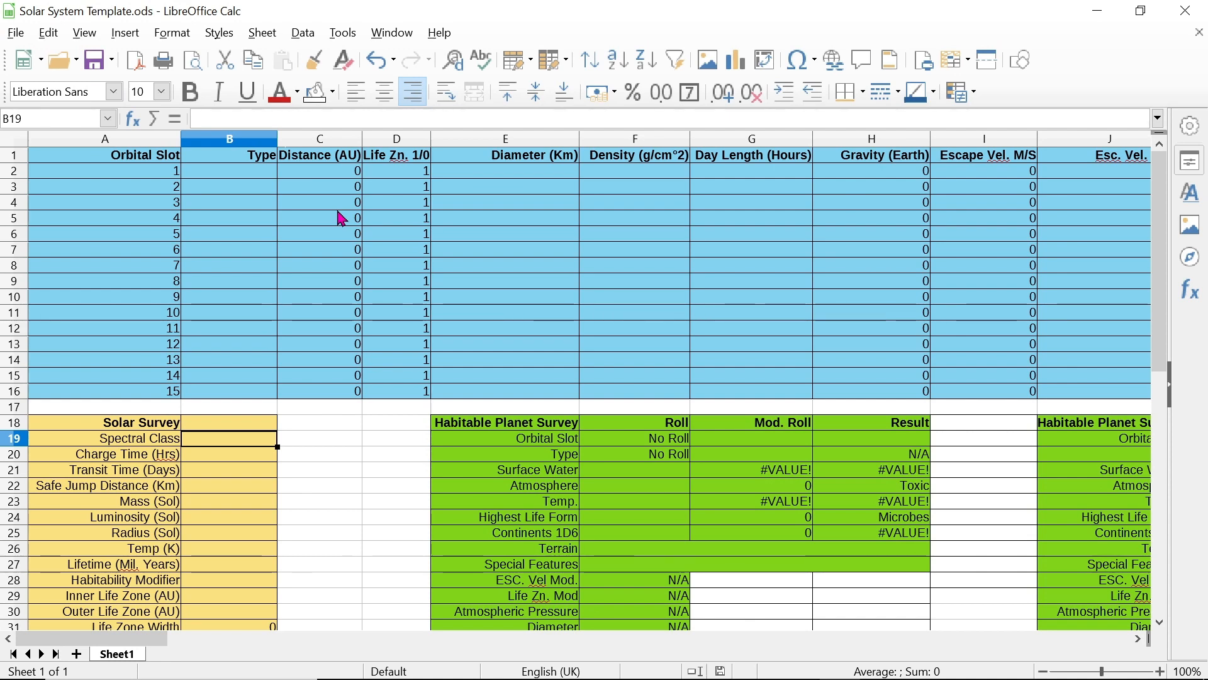
pyautogui.write('G5V')
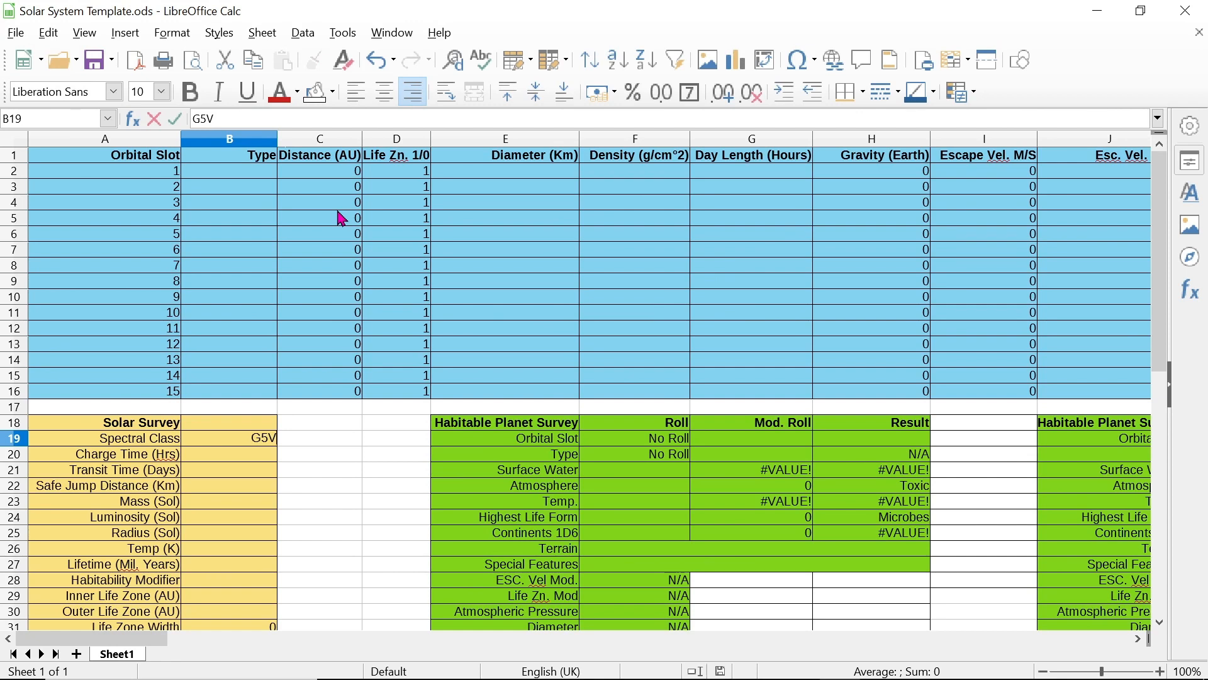
pyautogui.press('Return')
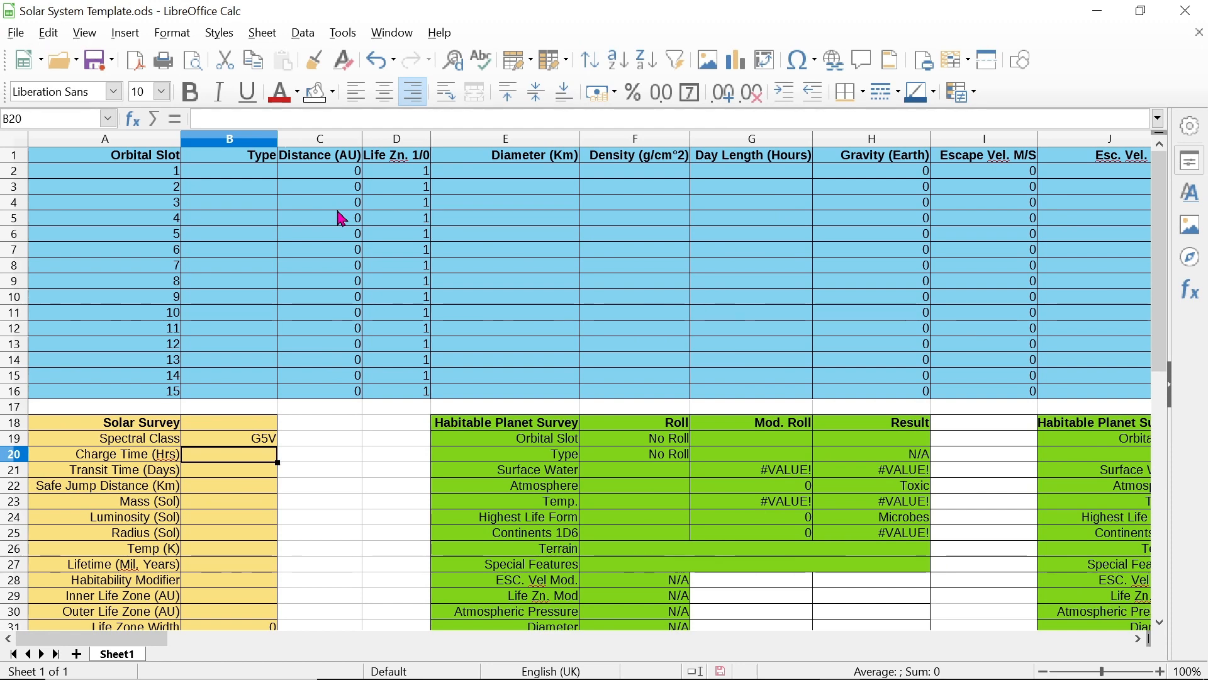
pyautogui.write('187')
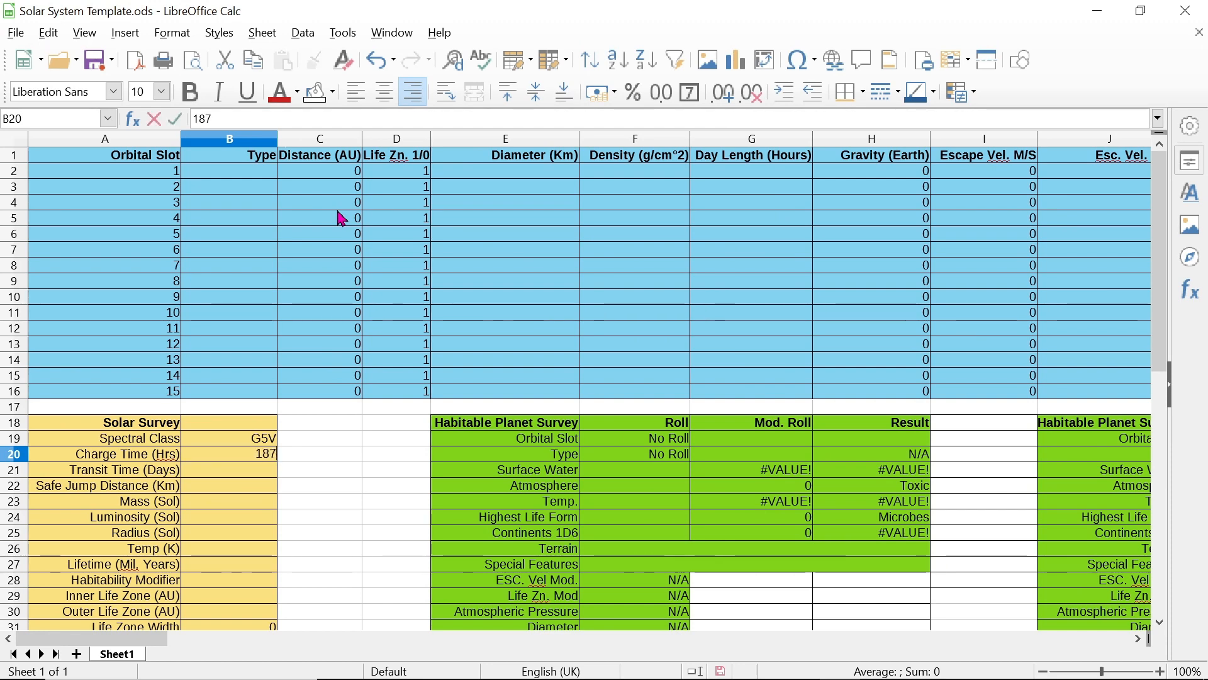
pyautogui.press('Return')
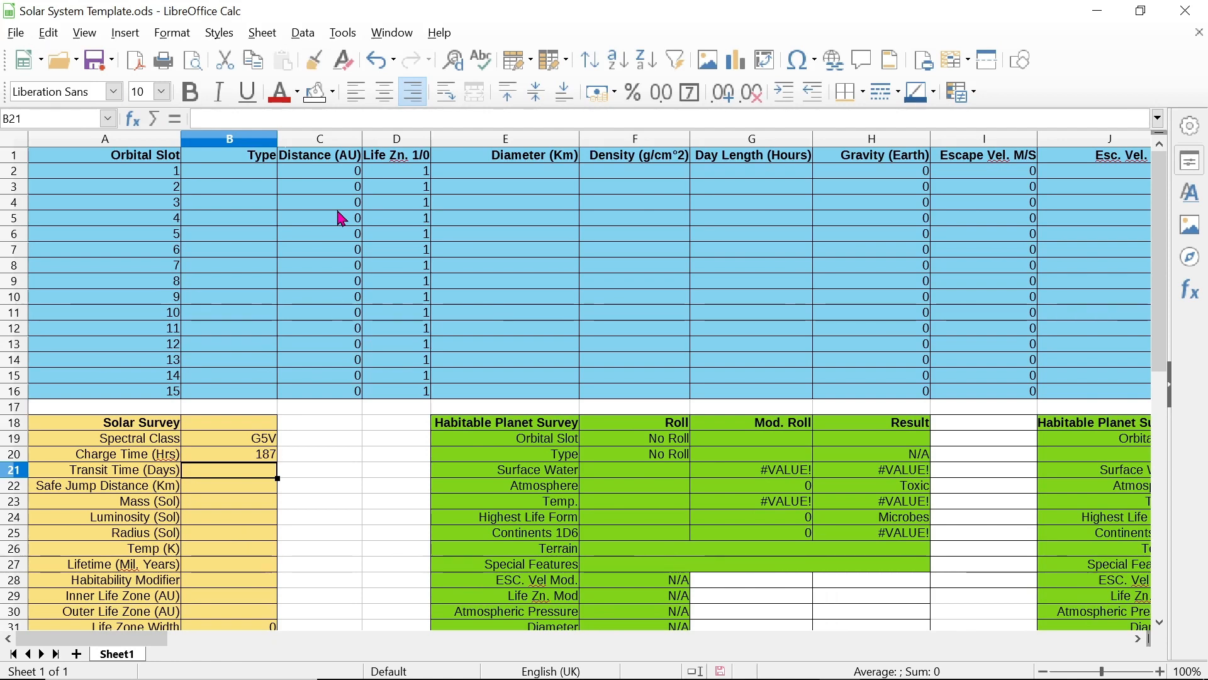
# Enter 7.01 days as the Transit Time in the Solar Survey table
pyautogui.write('7.07')
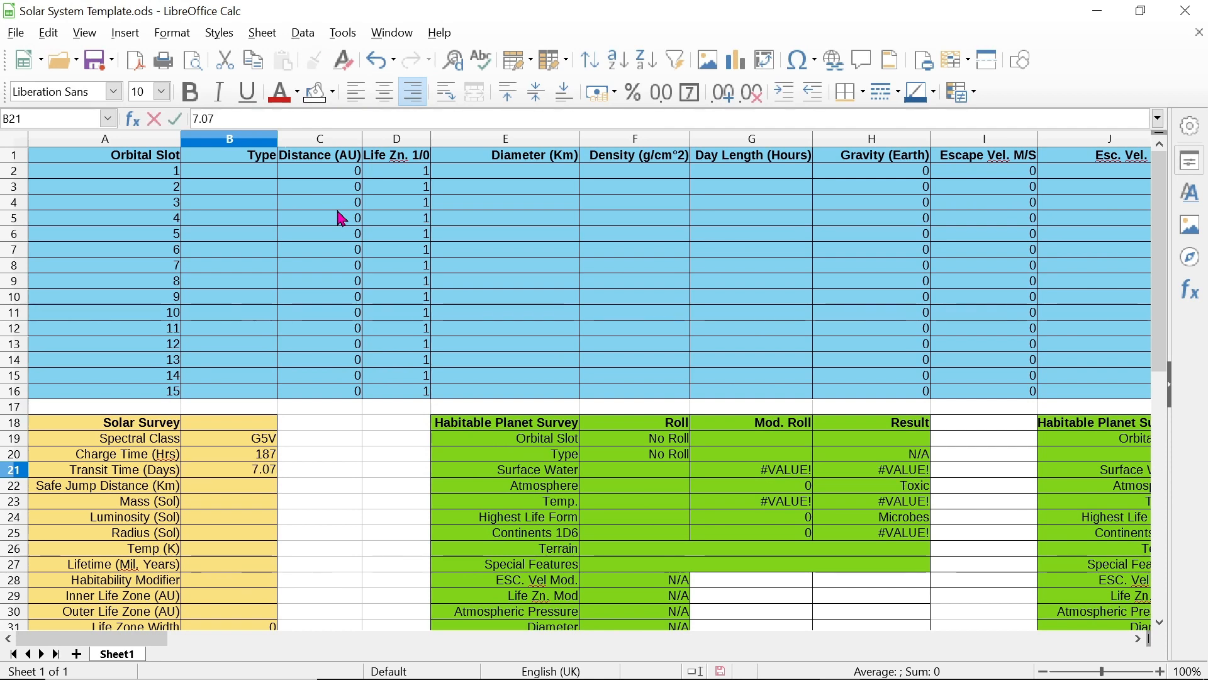
pyautogui.press('BackSpace')
pyautogui.write('1')
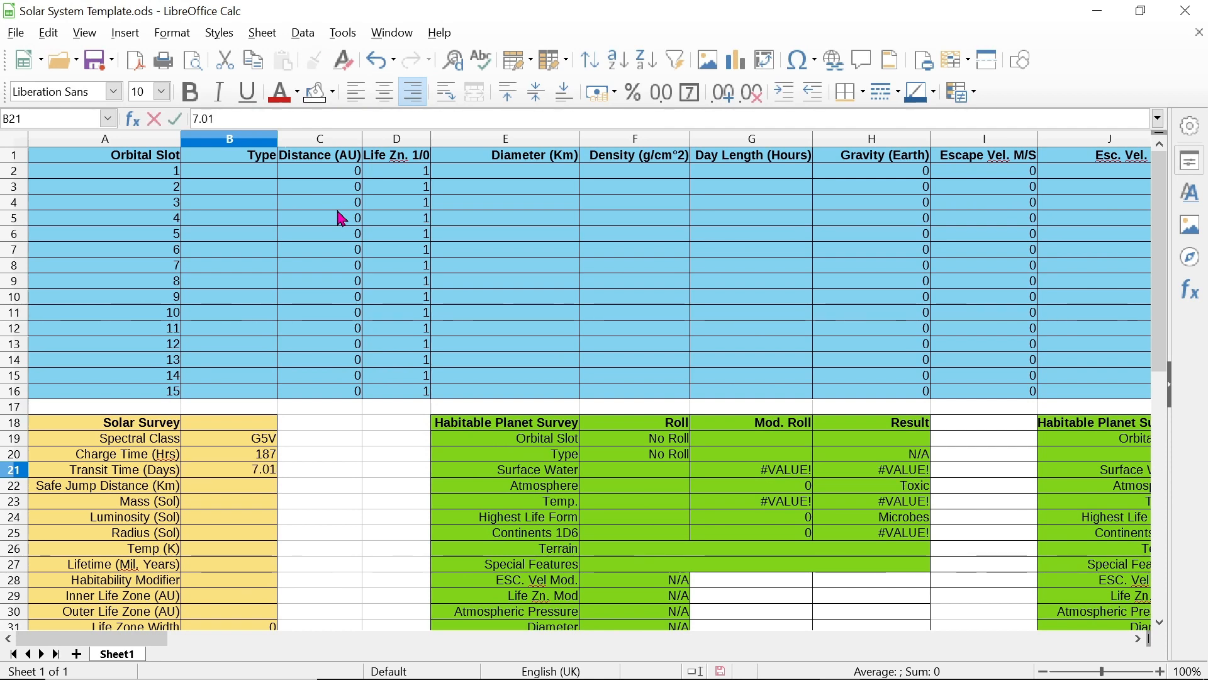
pyautogui.press('Return')
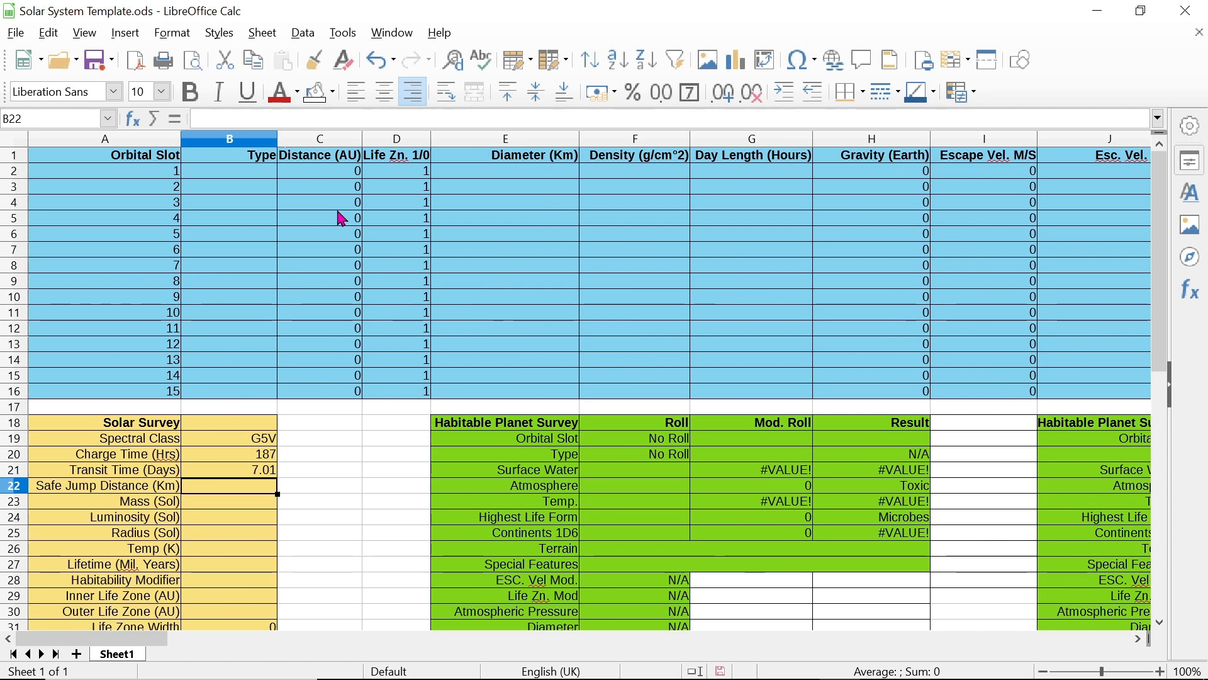
# Set the Solar Survey's Safe Jump Distance to 900260278 km and the star's Mass to 0.9 Sol
pyautogui.write('900')
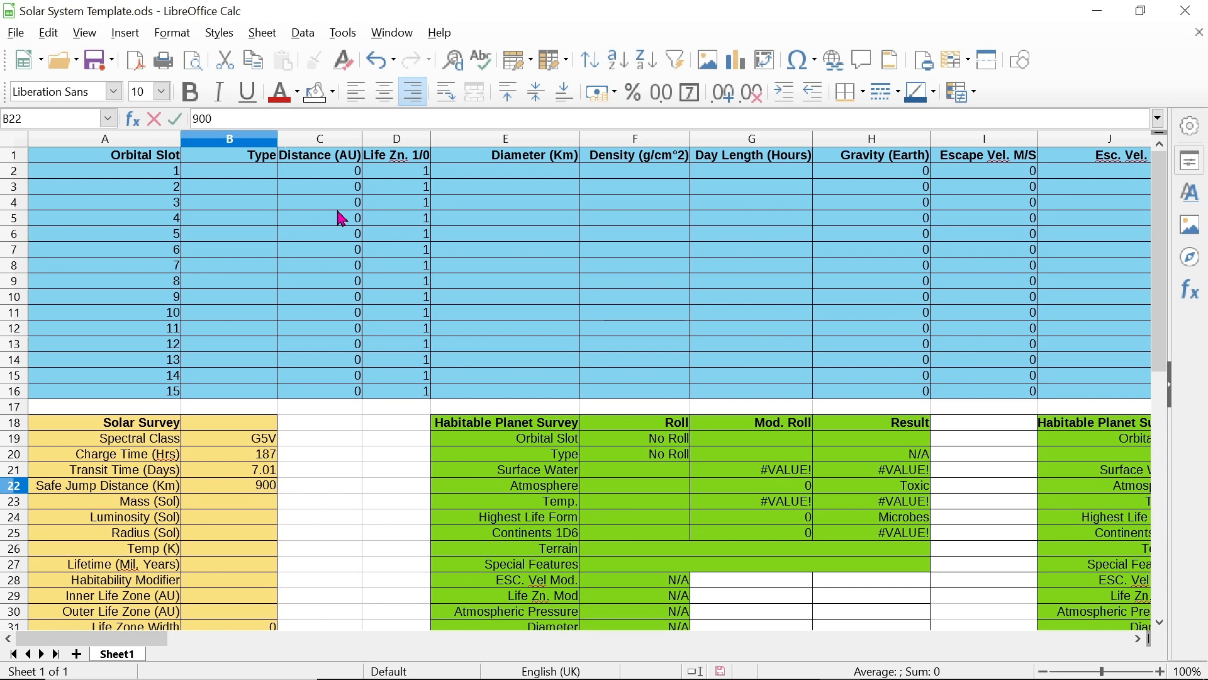
pyautogui.write('2')
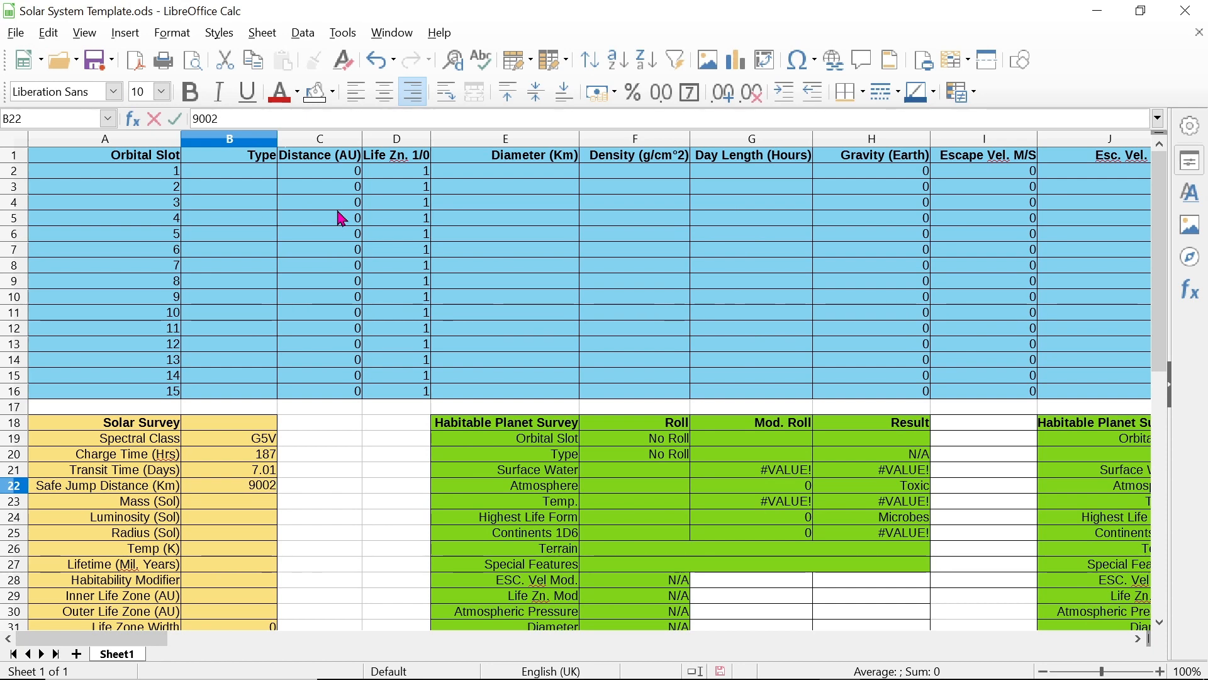
pyautogui.write('60278')
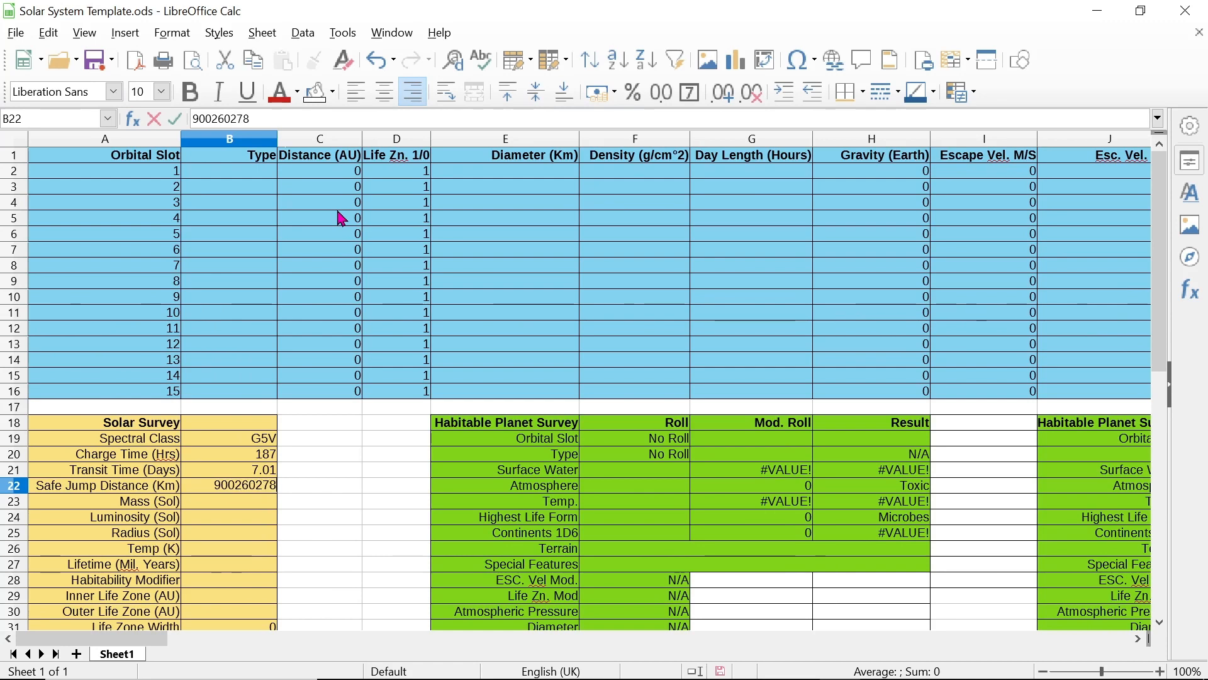
pyautogui.press('Return')
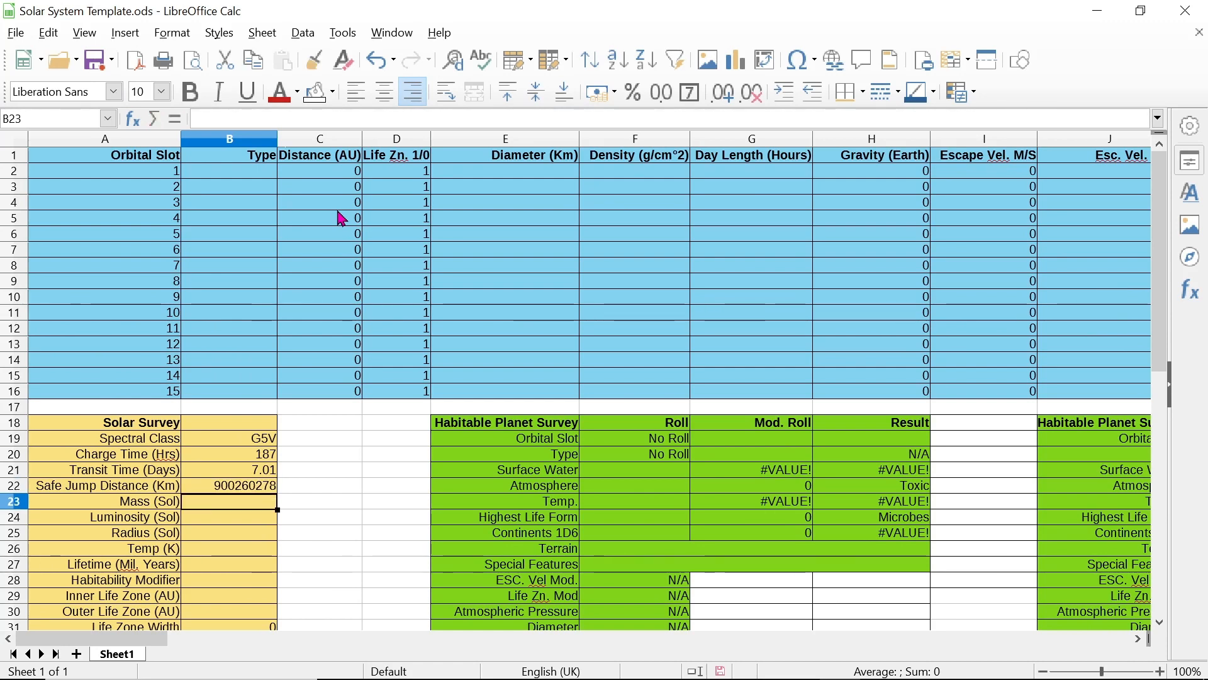
pyautogui.write('.9')
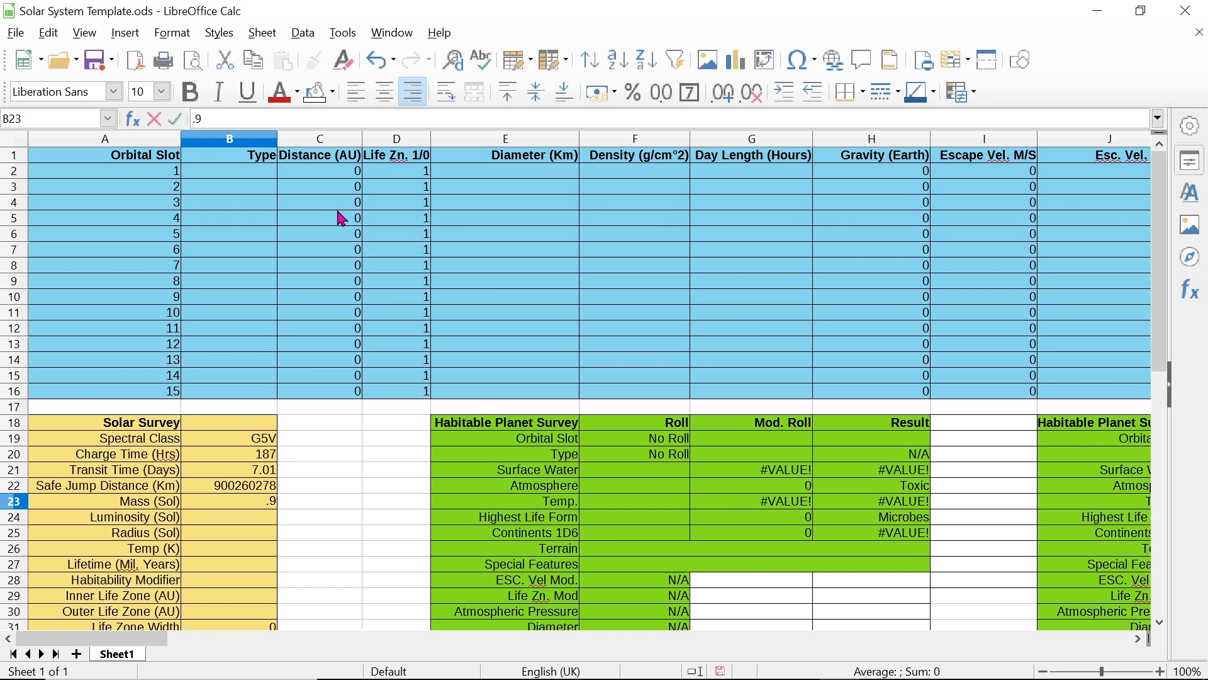
pyautogui.press('Return')
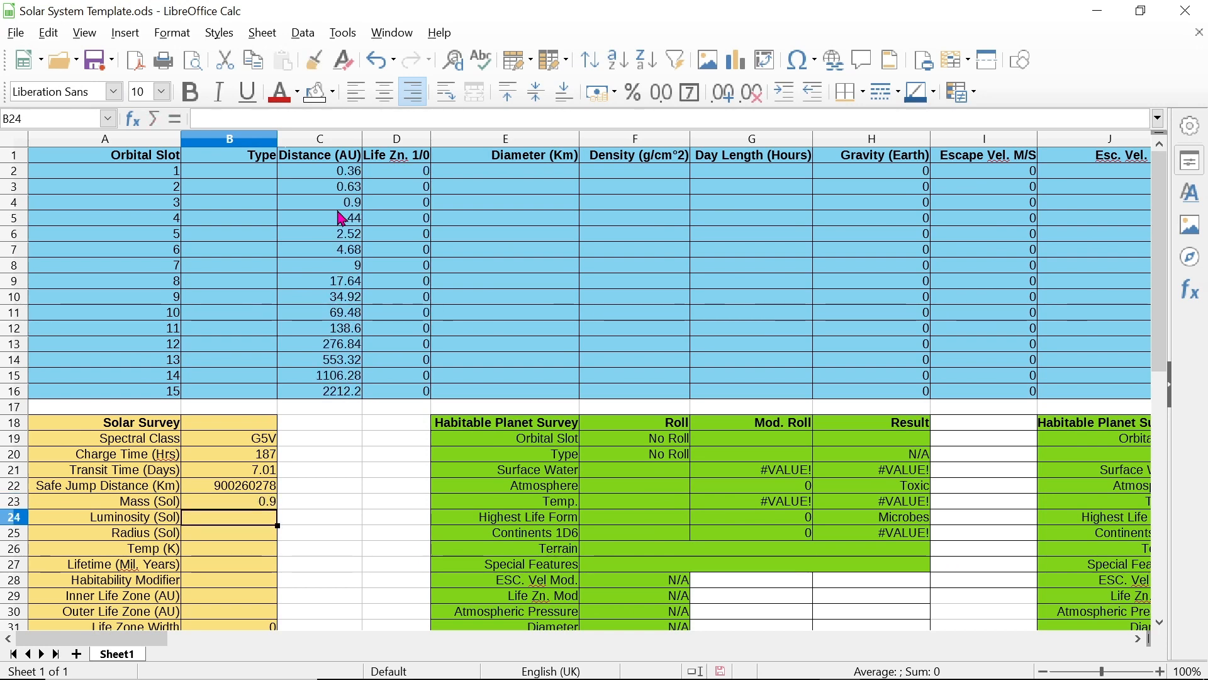
# Examine the Distance (AU) formulas for the first seven orbital slots and the Mass cell they refer to
pyautogui.click(331, 178)
pyautogui.press('Down')
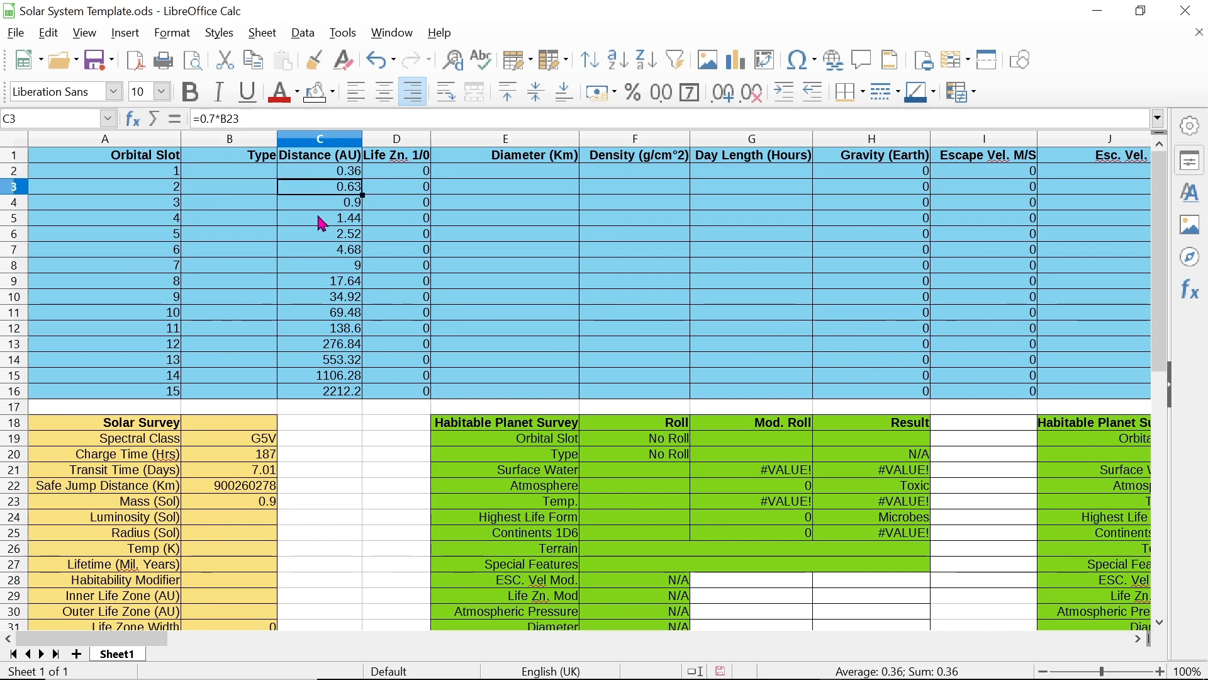
pyautogui.press('Down')
pyautogui.press('Down')
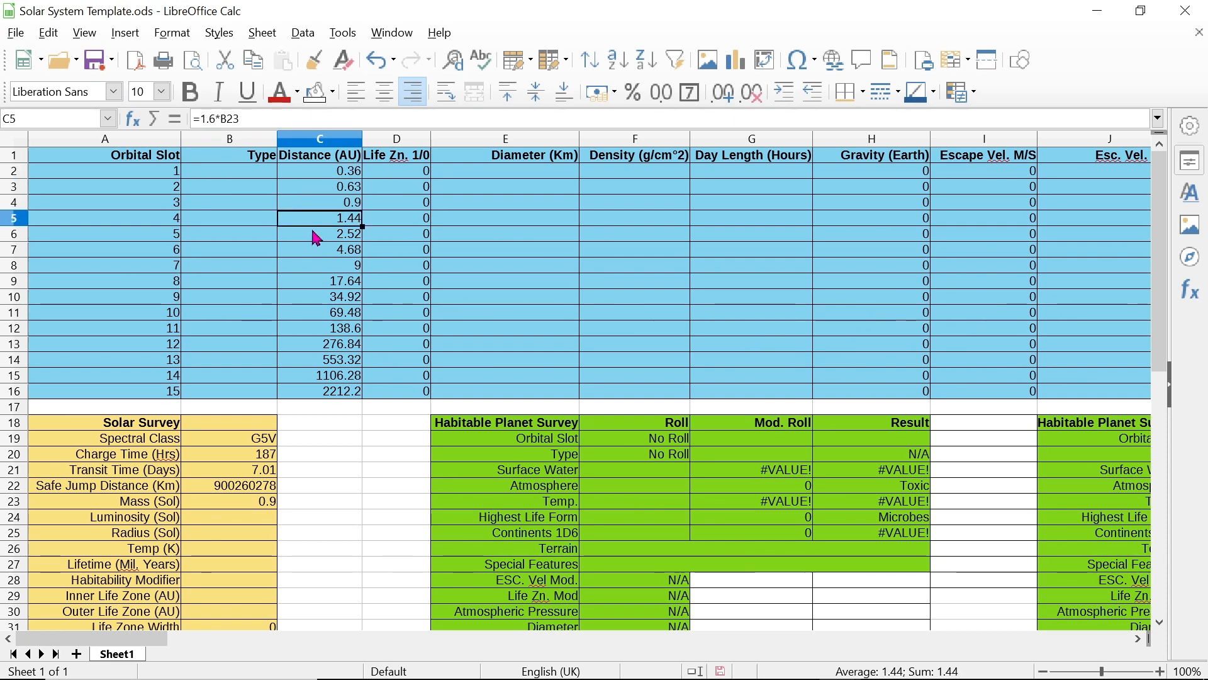
pyautogui.press('Down')
pyautogui.press('Down')
pyautogui.press('Down')
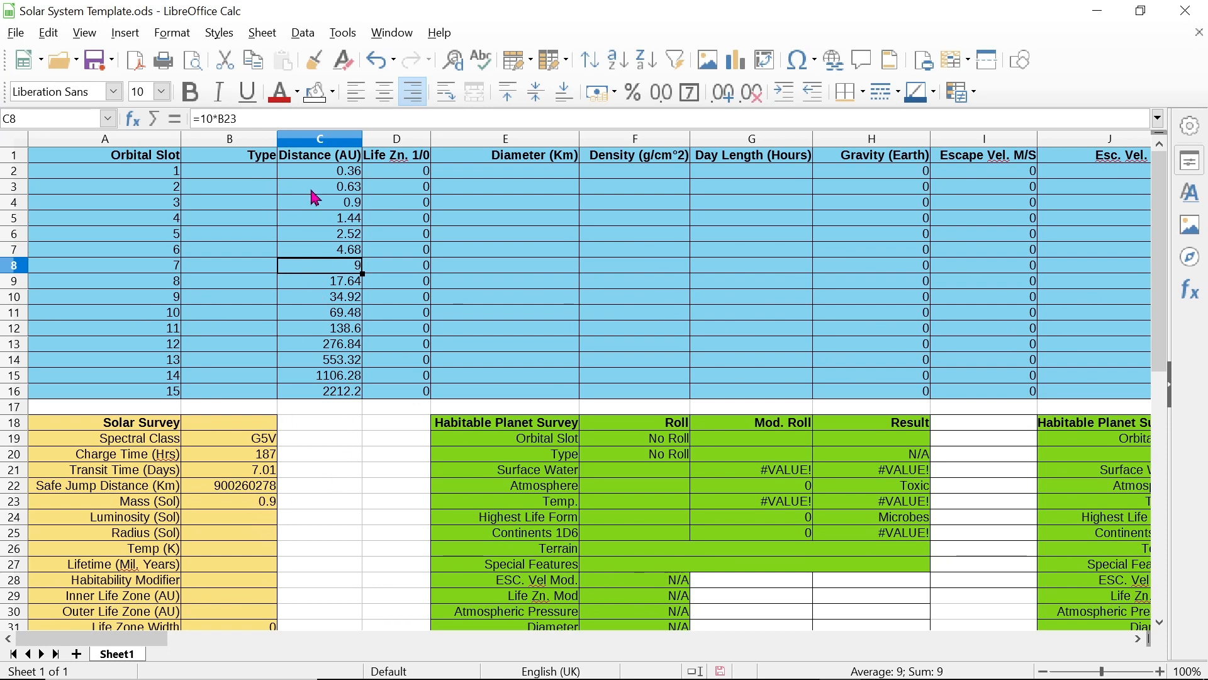
pyautogui.click(217, 501)
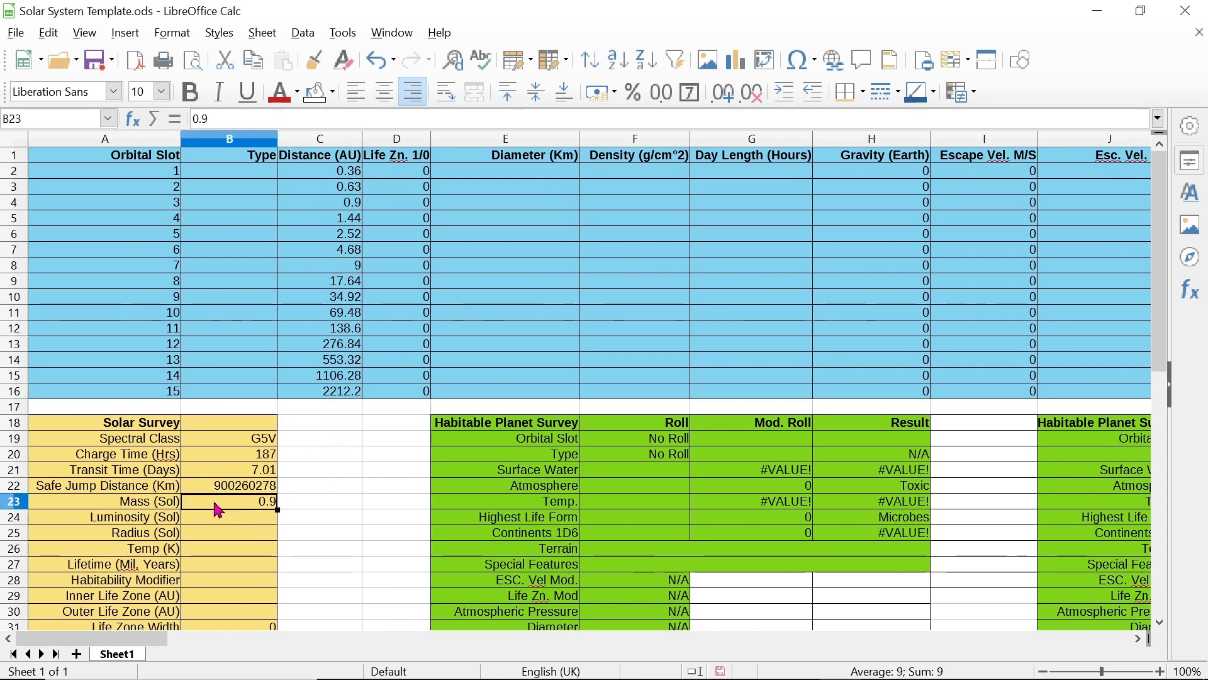
# Enter the star's Luminosity as 0.79 Sol and its Radius as 0.95 Sol in the Solar Survey
pyautogui.press('Down')
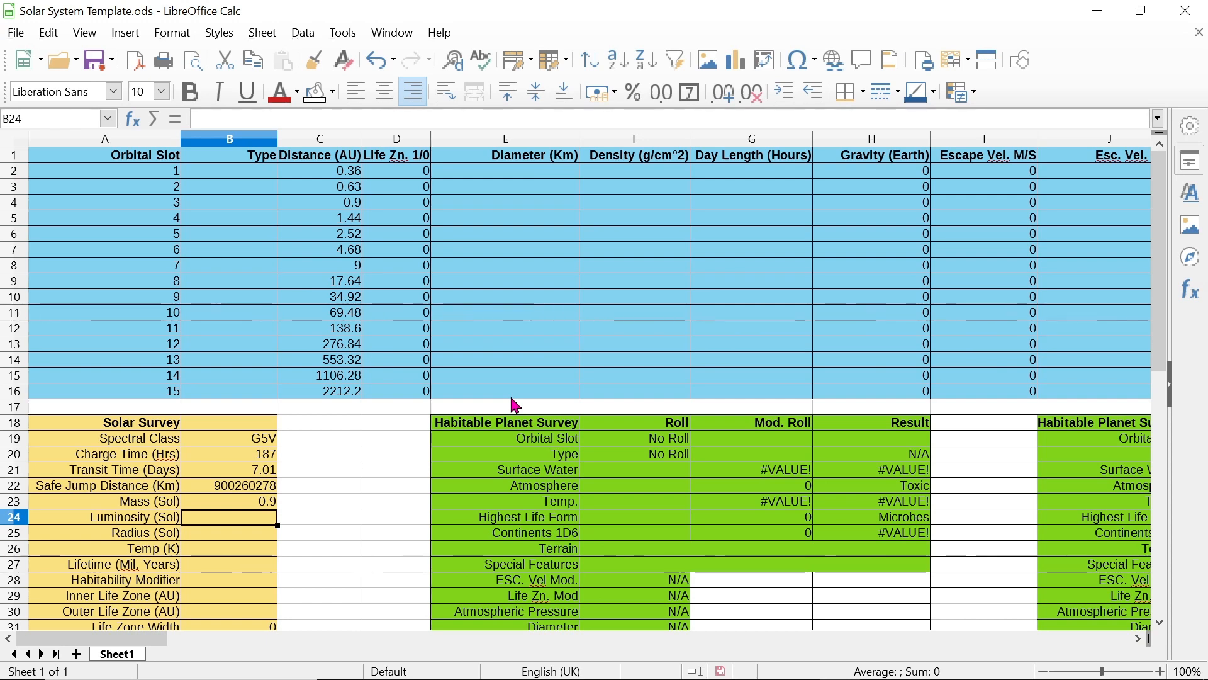
pyautogui.write('.79')
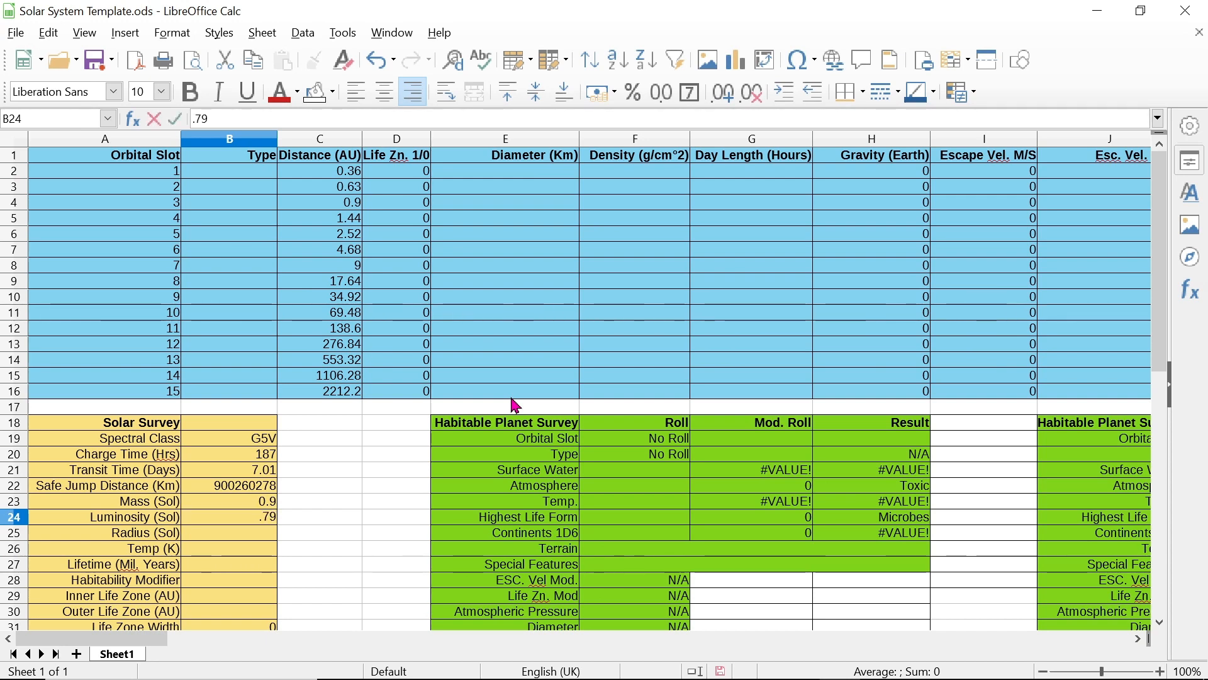
pyautogui.press('Return')
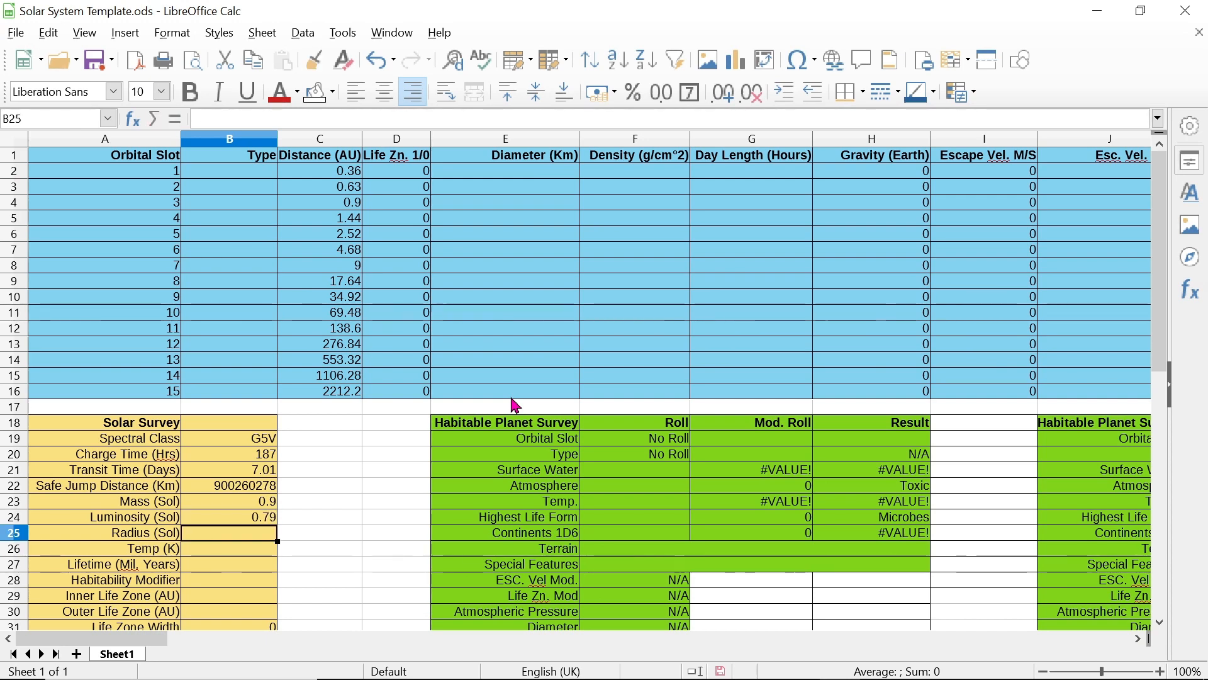
pyautogui.write('.95')
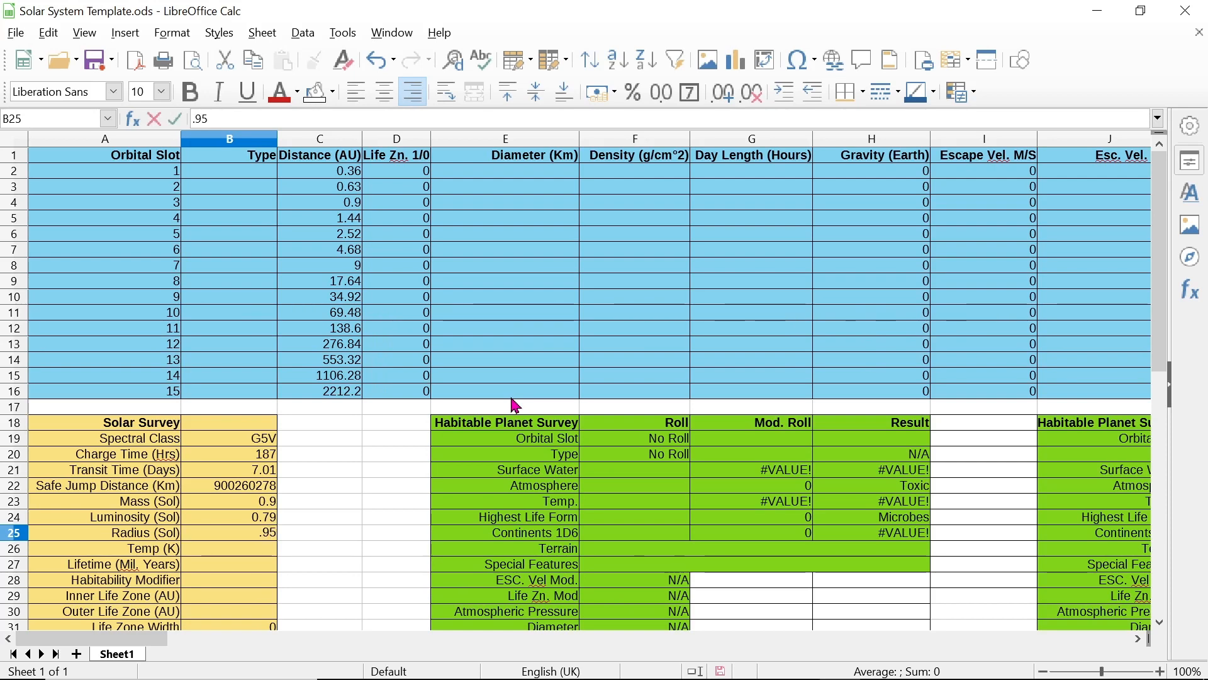
pyautogui.press('Return')
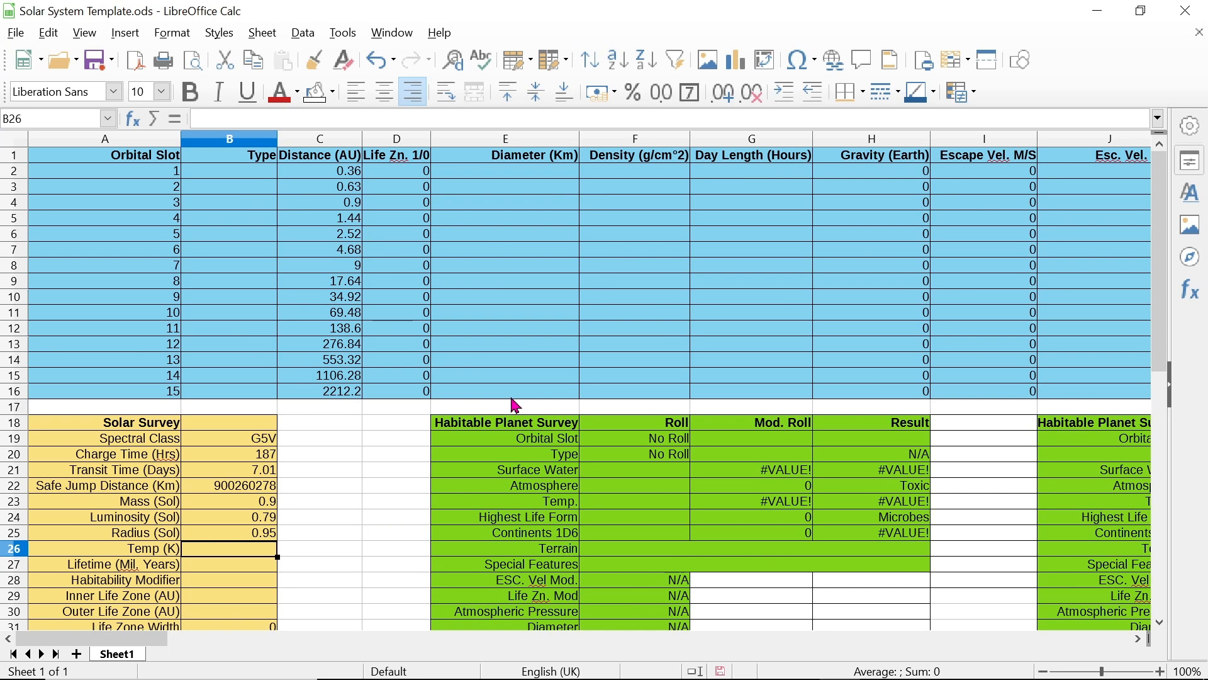
# Set the star's Temp to 5340 K and its Lifetime to 13013.49 million years
pyautogui.write('5340')
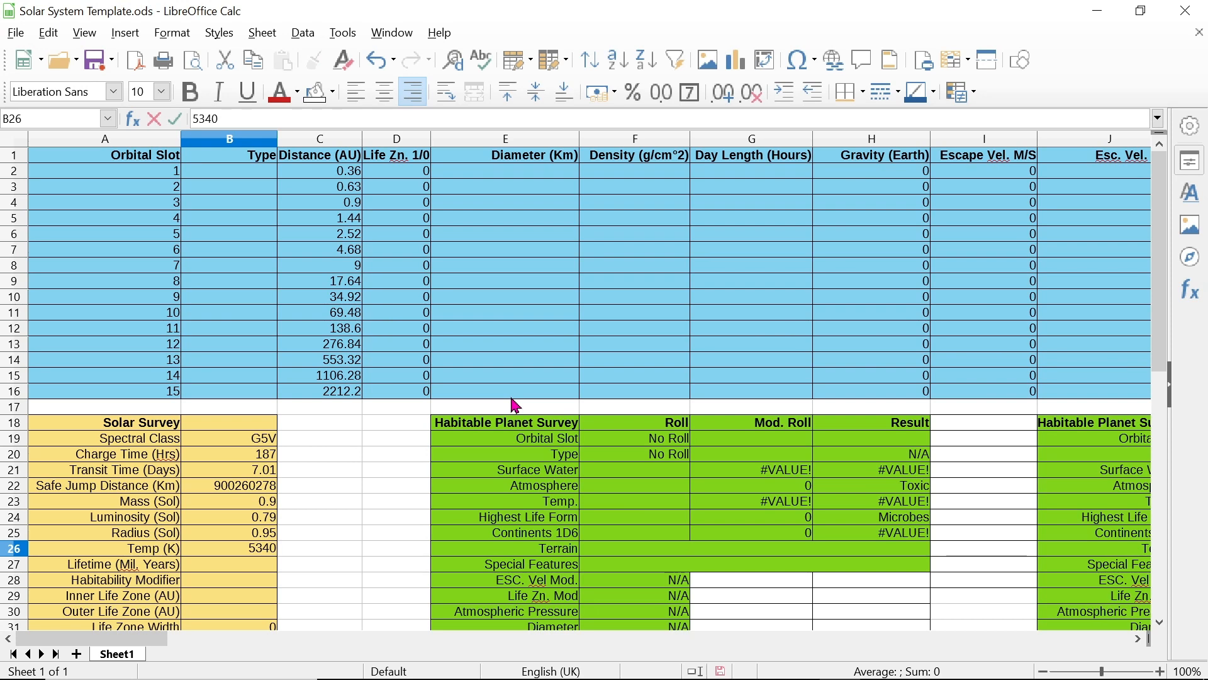
pyautogui.press('Return')
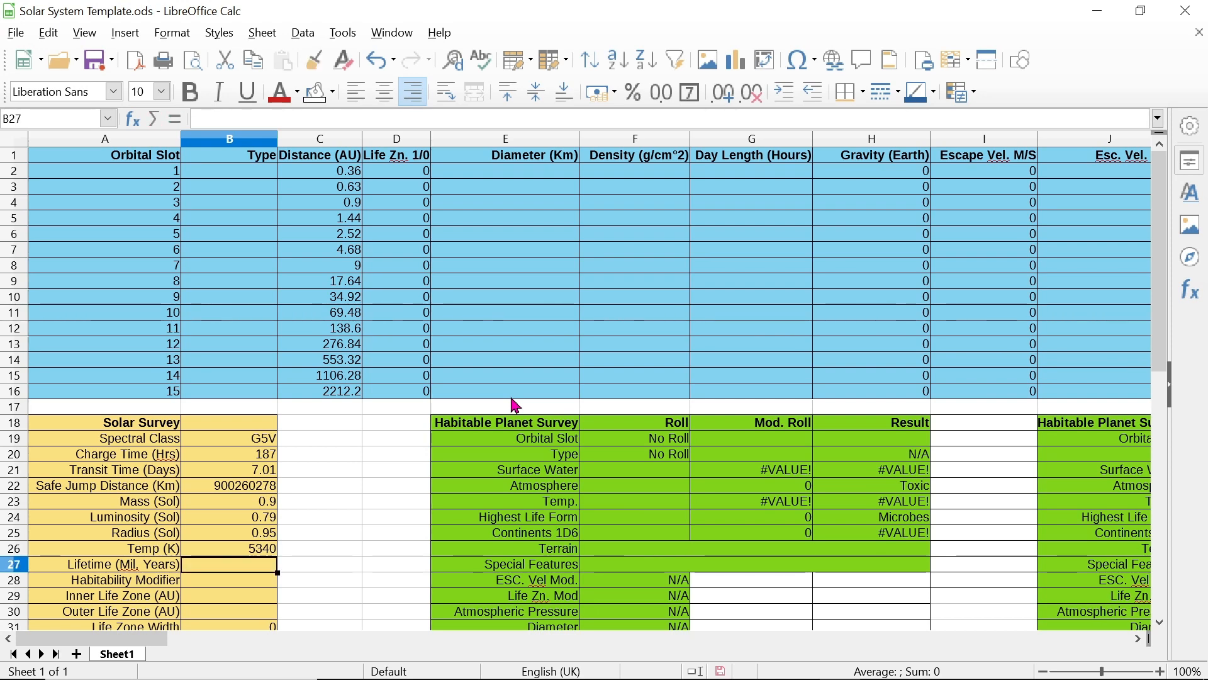
pyautogui.write('1')
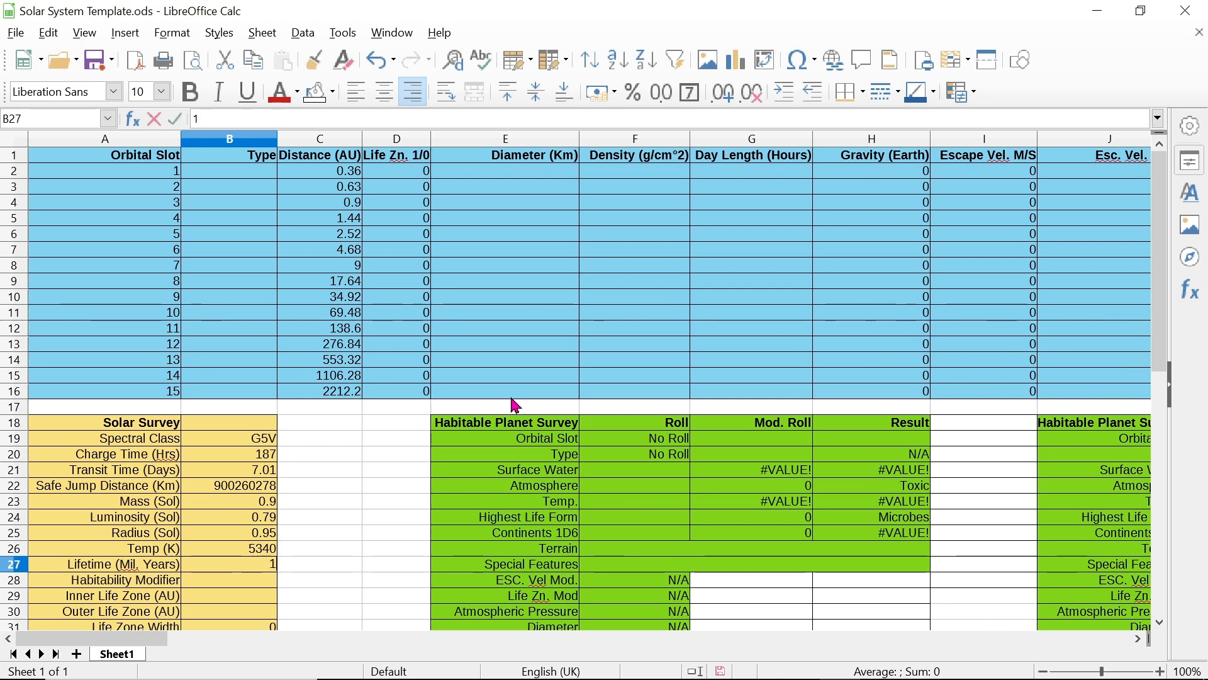
pyautogui.write('3013.')
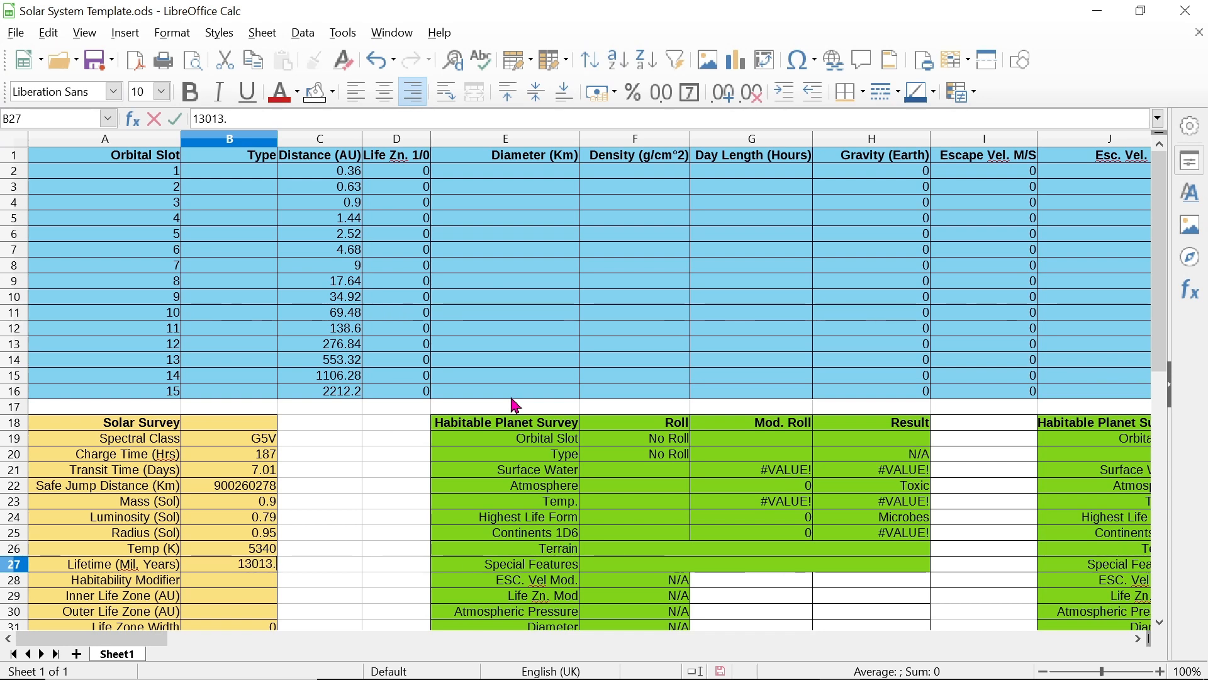
pyautogui.write('49')
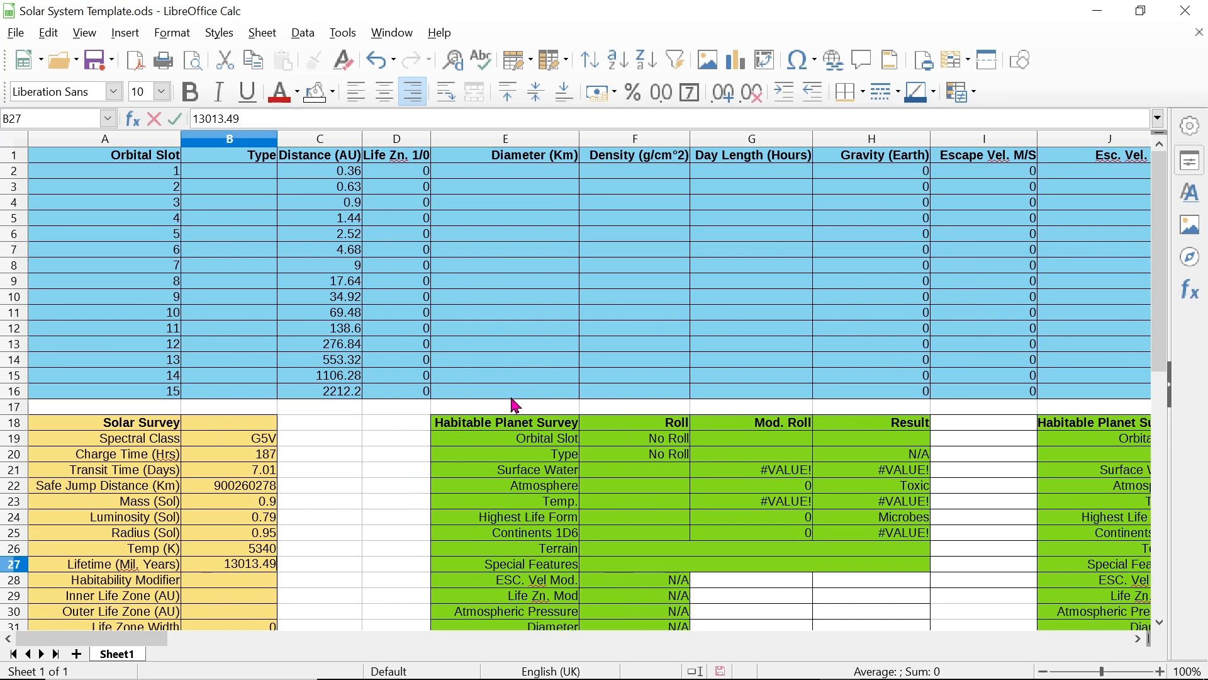
pyautogui.press('Return')
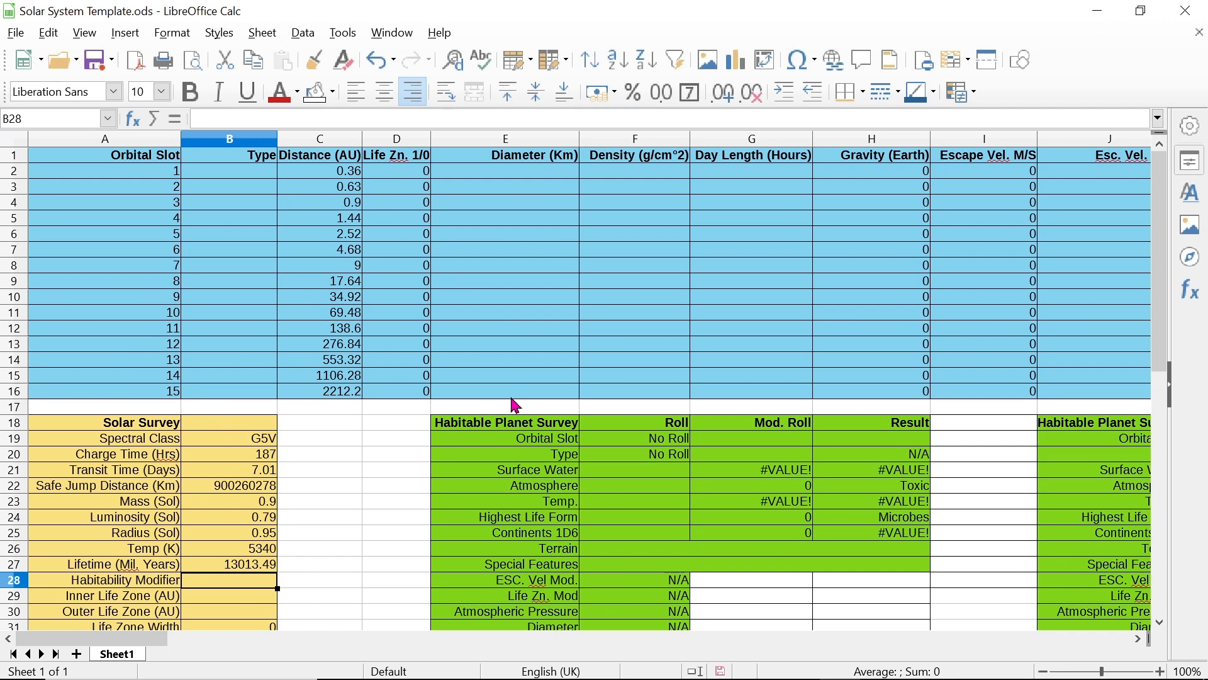
# Enter 0 as the Habitability Modifier and 0.52 AU as the Inner Life Zone
pyautogui.write('0')
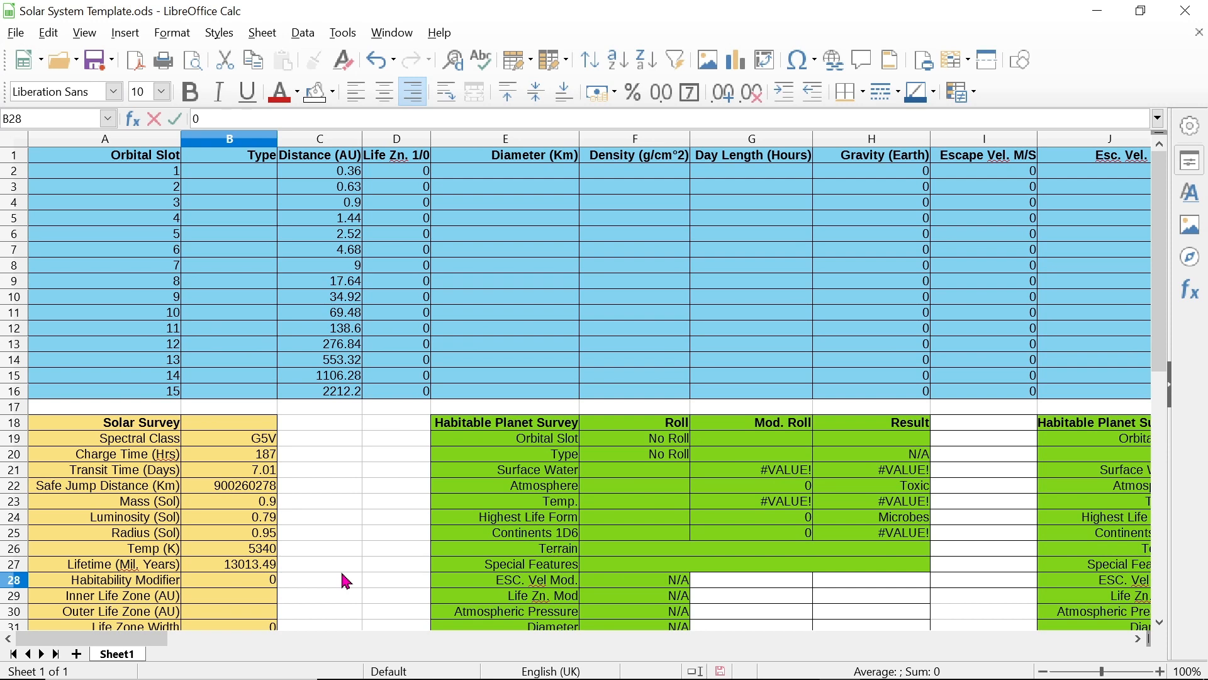
pyautogui.press('Return')
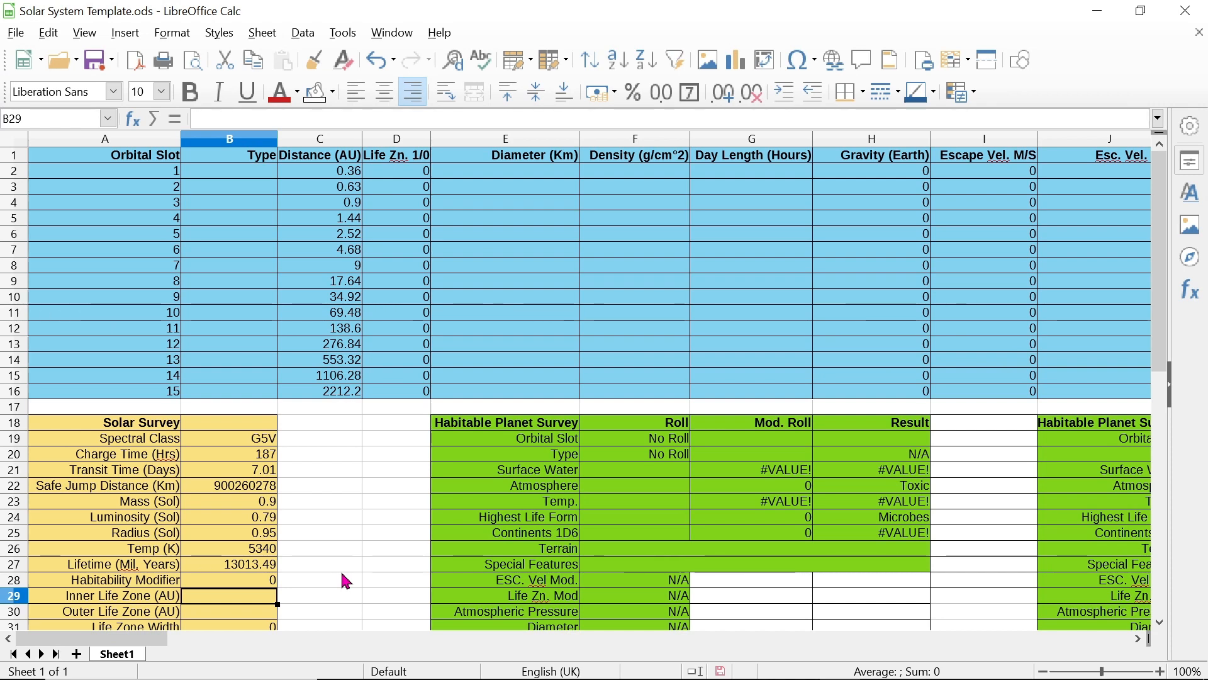
pyautogui.write('0.52')
pyautogui.press('Return')
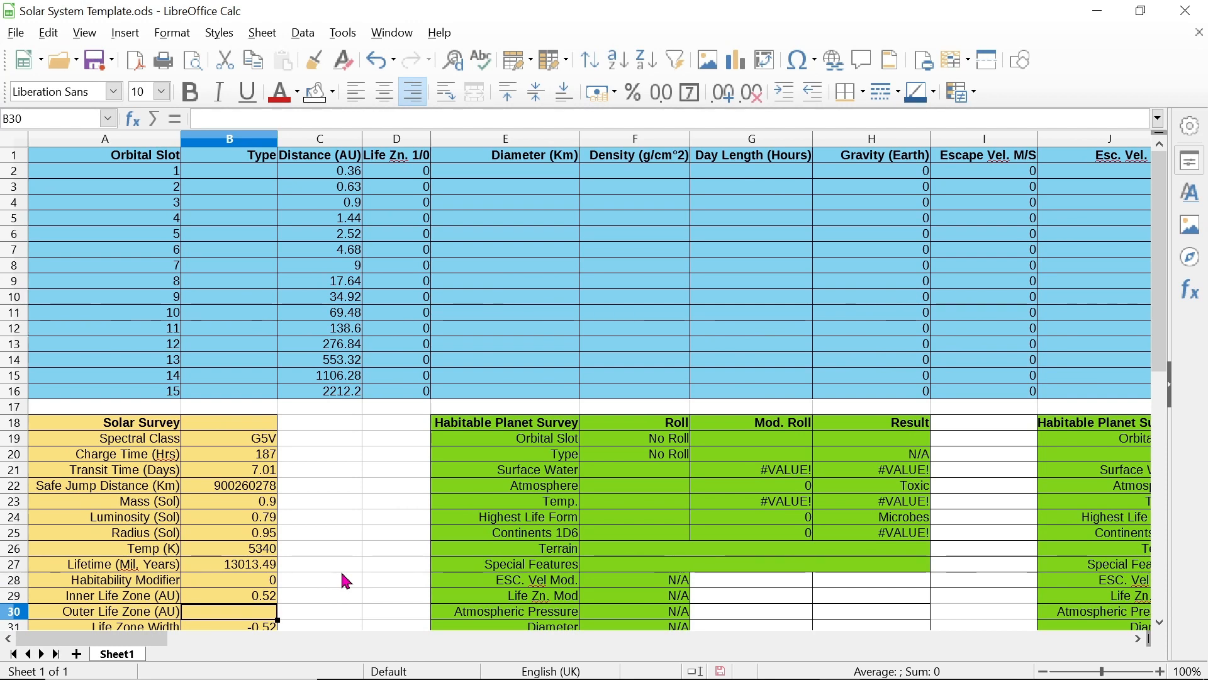
# Complete the Solar Survey inputs with an Outer Life Zone of 1.07 AU
pyautogui.write('1.0')
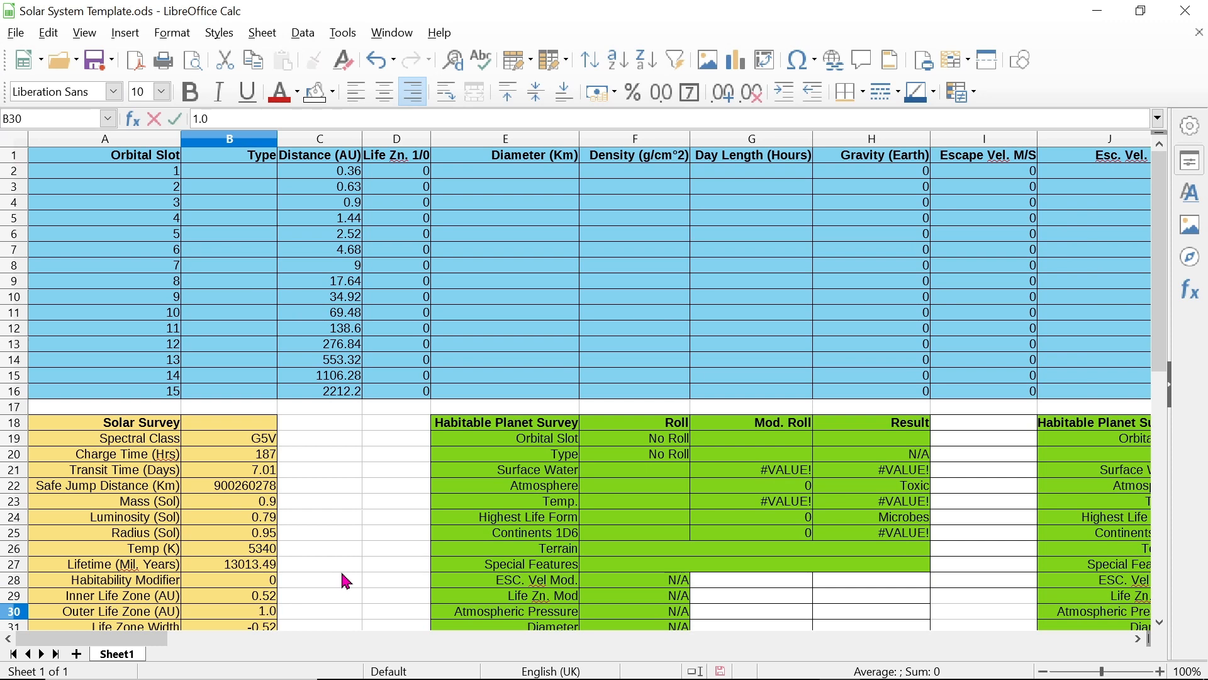
pyautogui.write('7')
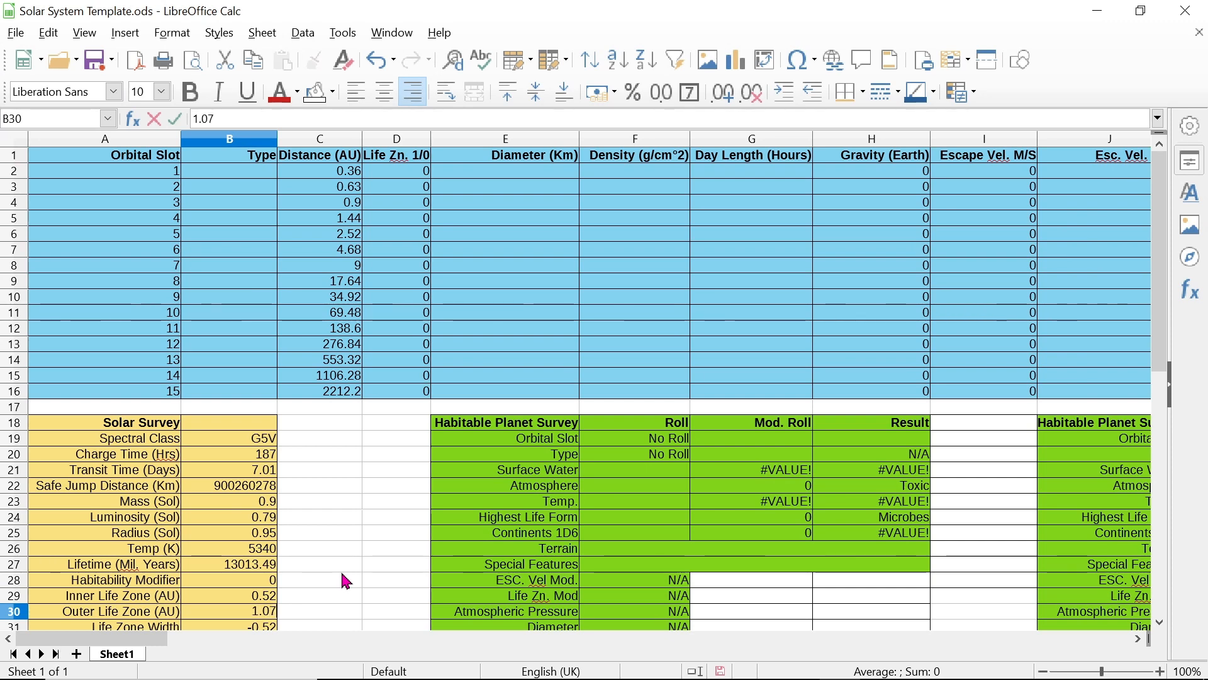
pyautogui.press('Return')
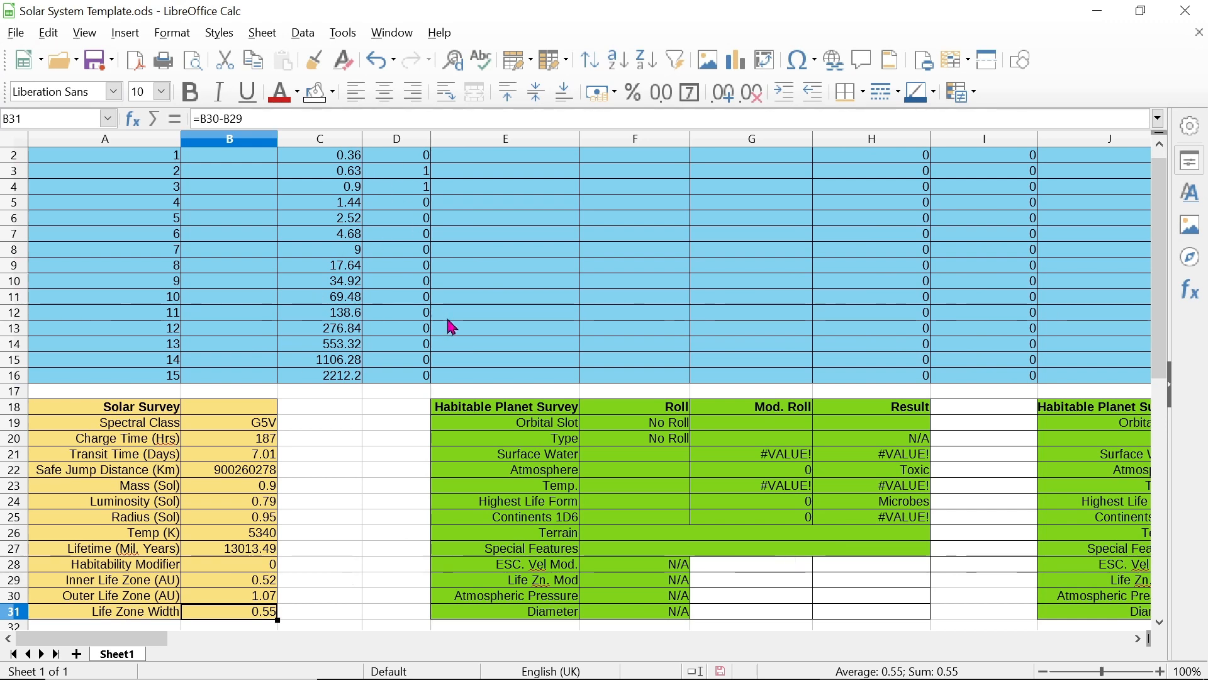
# Examine the Life Zn. 1/0 formulas for orbital slots 1 to 4 against the distances and the Inner and Outer Life Zone limits
pyautogui.scroll(1, 453, 326)
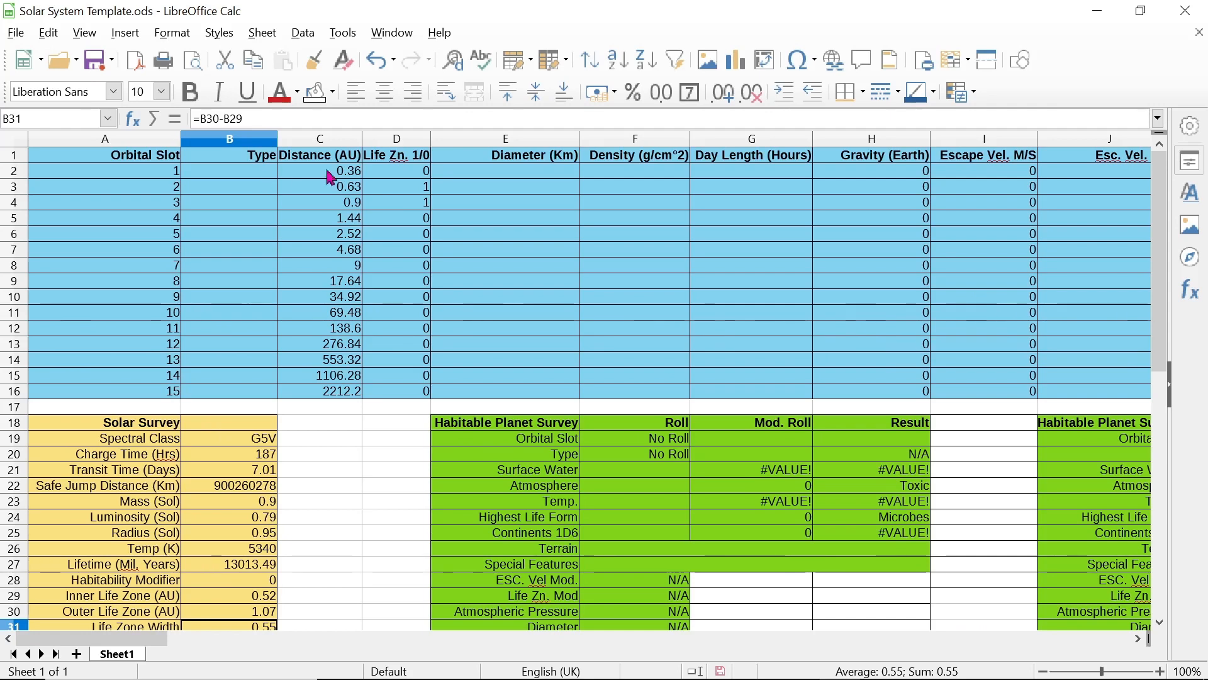
pyautogui.click(402, 173)
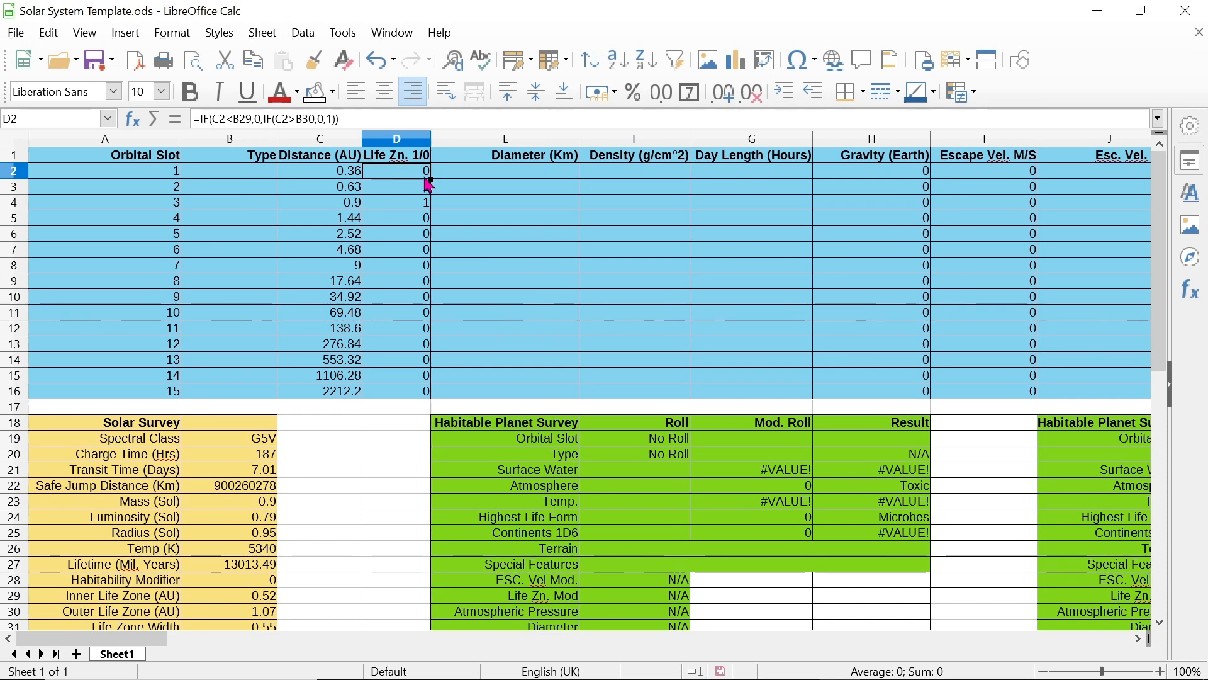
pyautogui.click(404, 190)
pyautogui.click(400, 207)
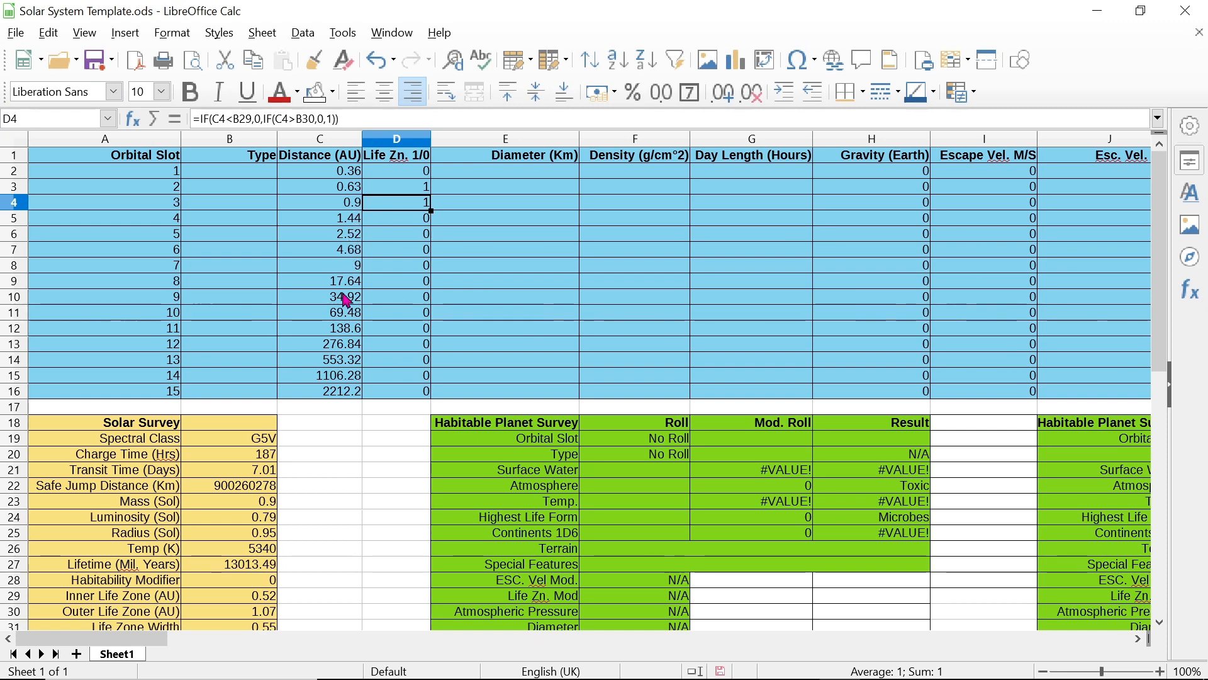
pyautogui.scroll(-1, 280, 552)
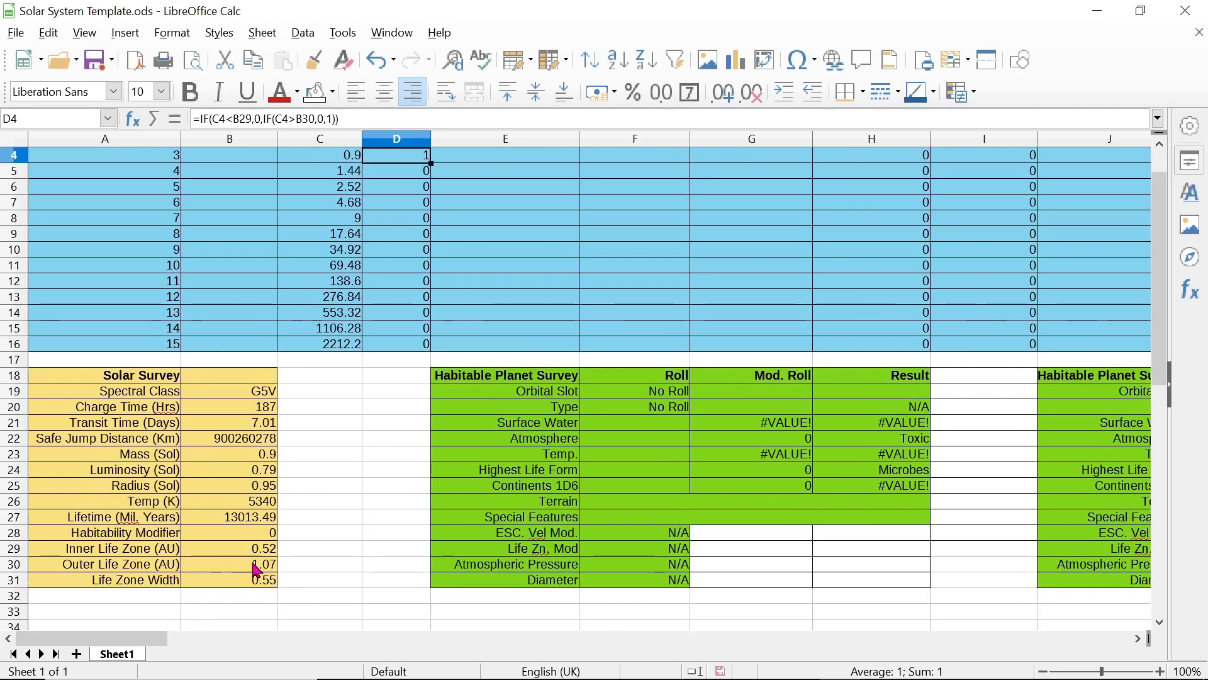
pyautogui.scroll(1, 377, 378)
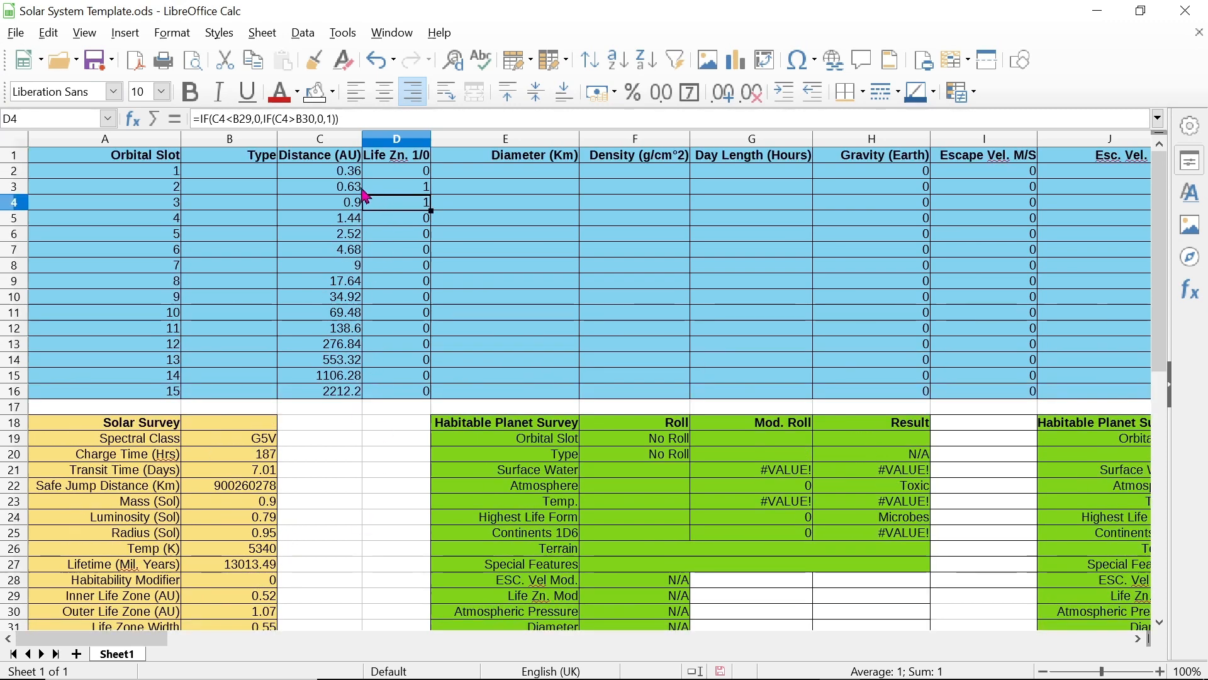
pyautogui.click(412, 176)
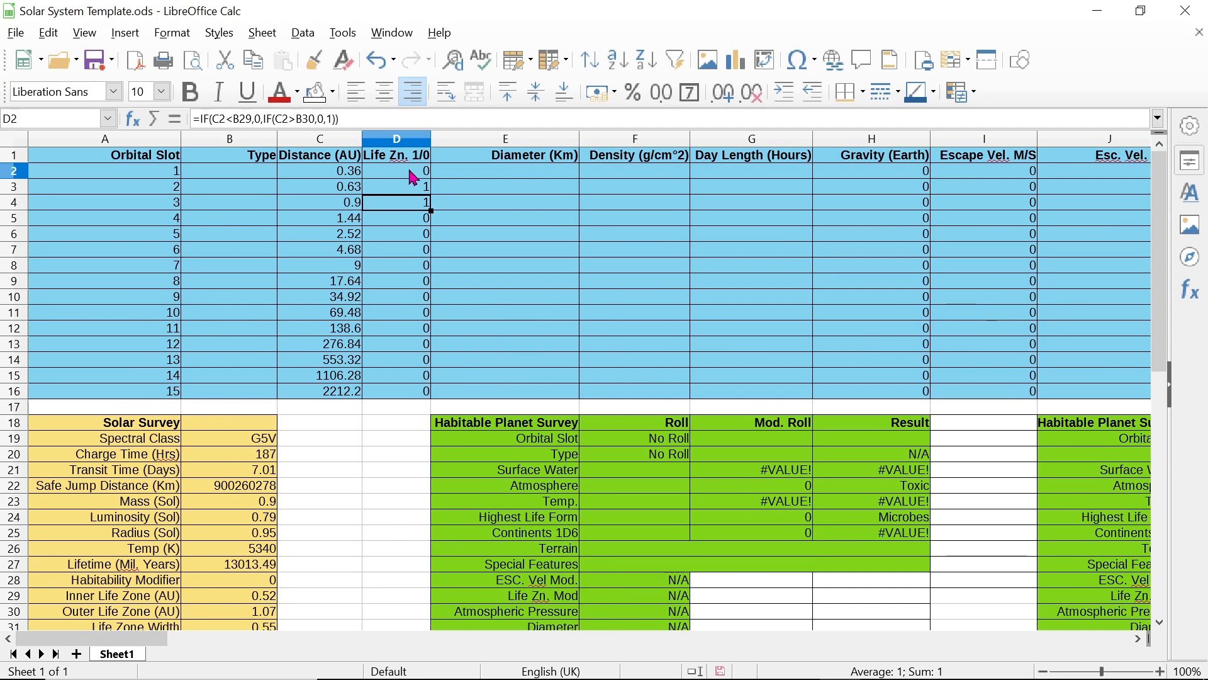
pyautogui.click(423, 222)
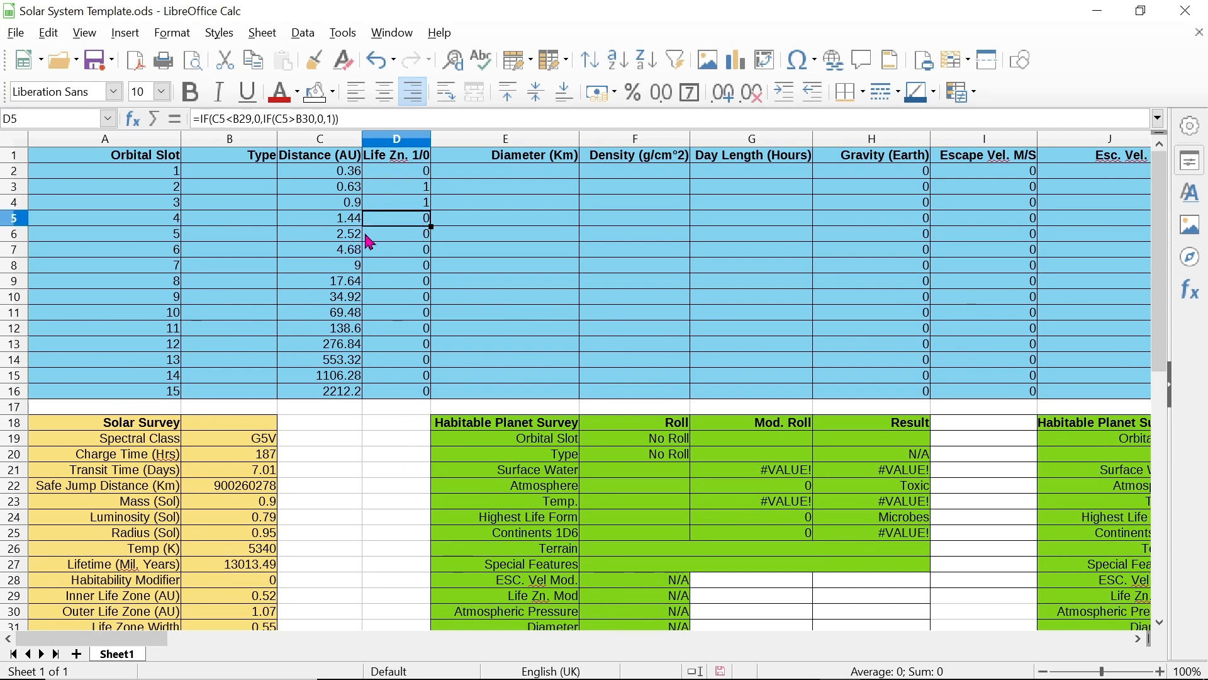
pyautogui.click(391, 189)
pyautogui.click(391, 202)
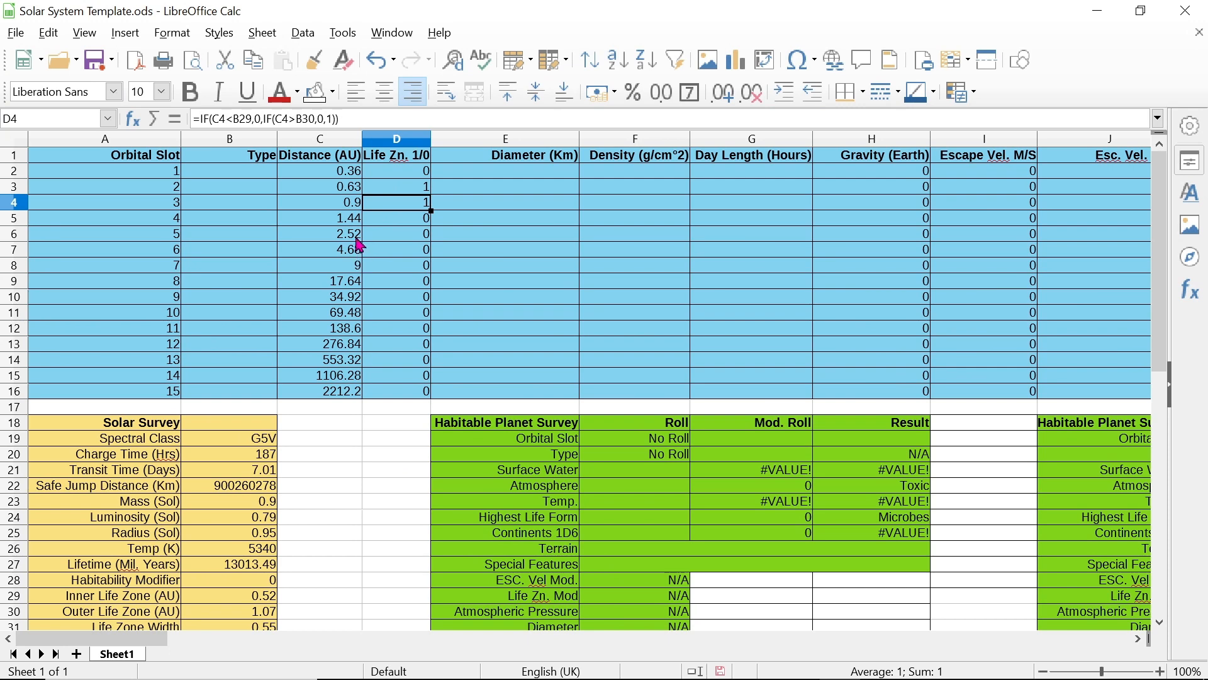
# Enter Dwarf Terrestrial as the Type of orbital slot 1
pyautogui.click(270, 173)
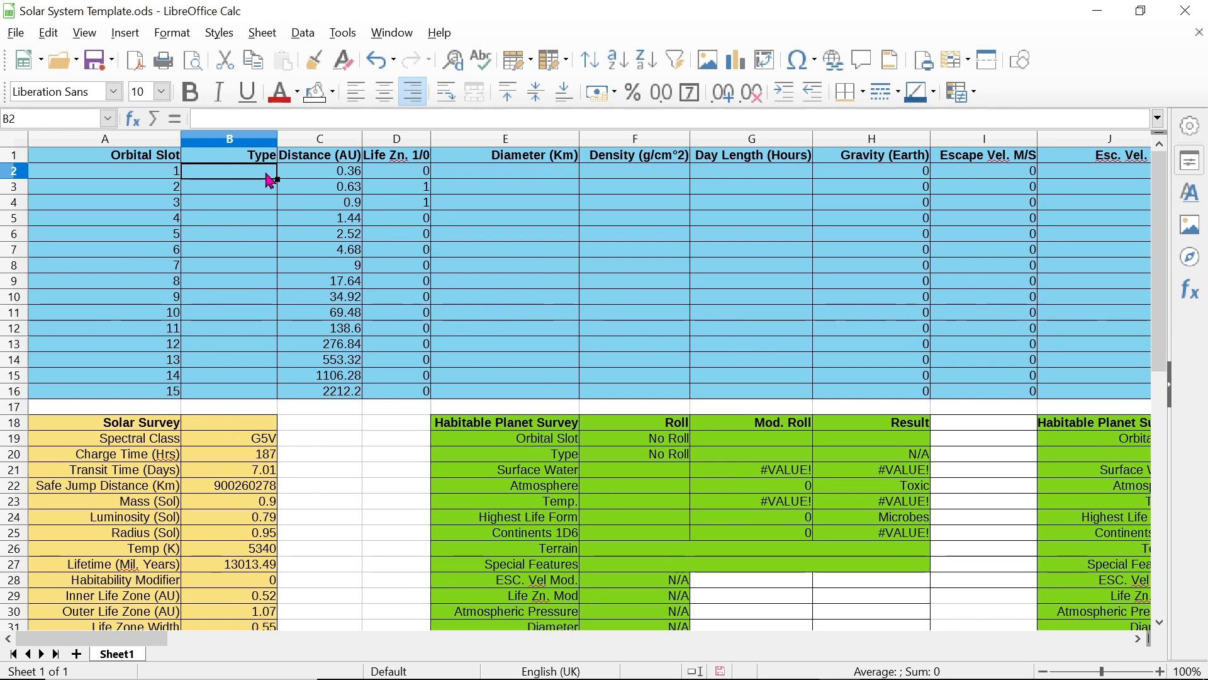
pyautogui.write('Dwa')
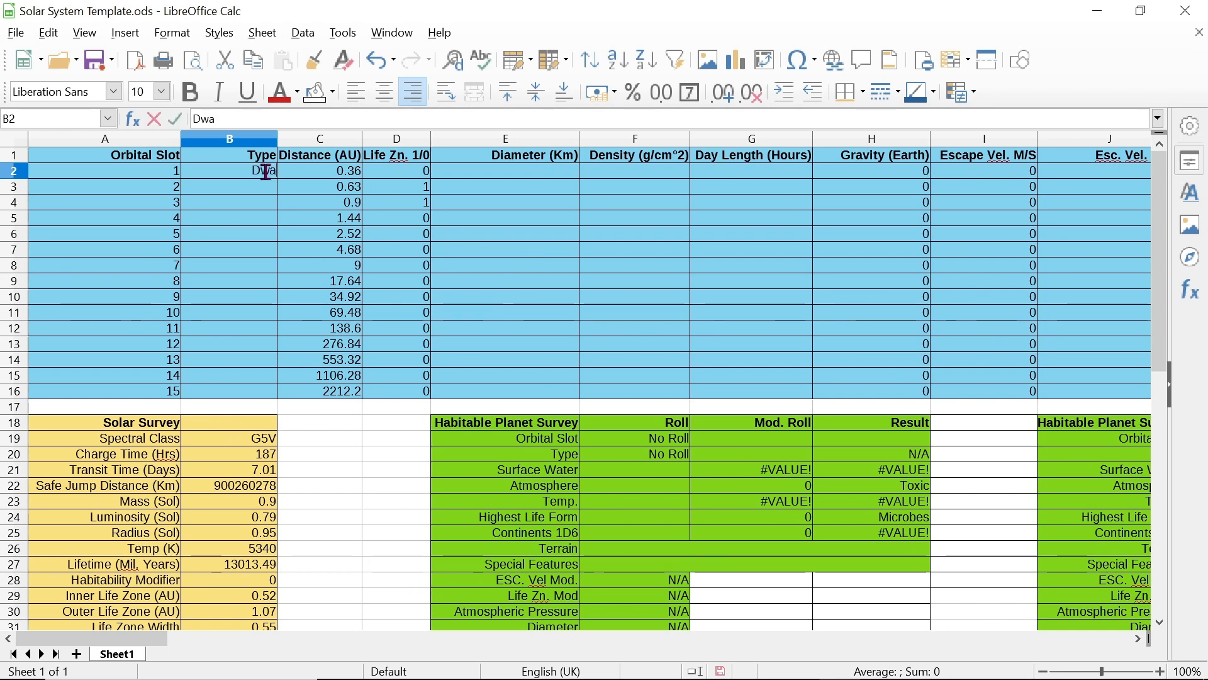
pyautogui.write('rf Terr')
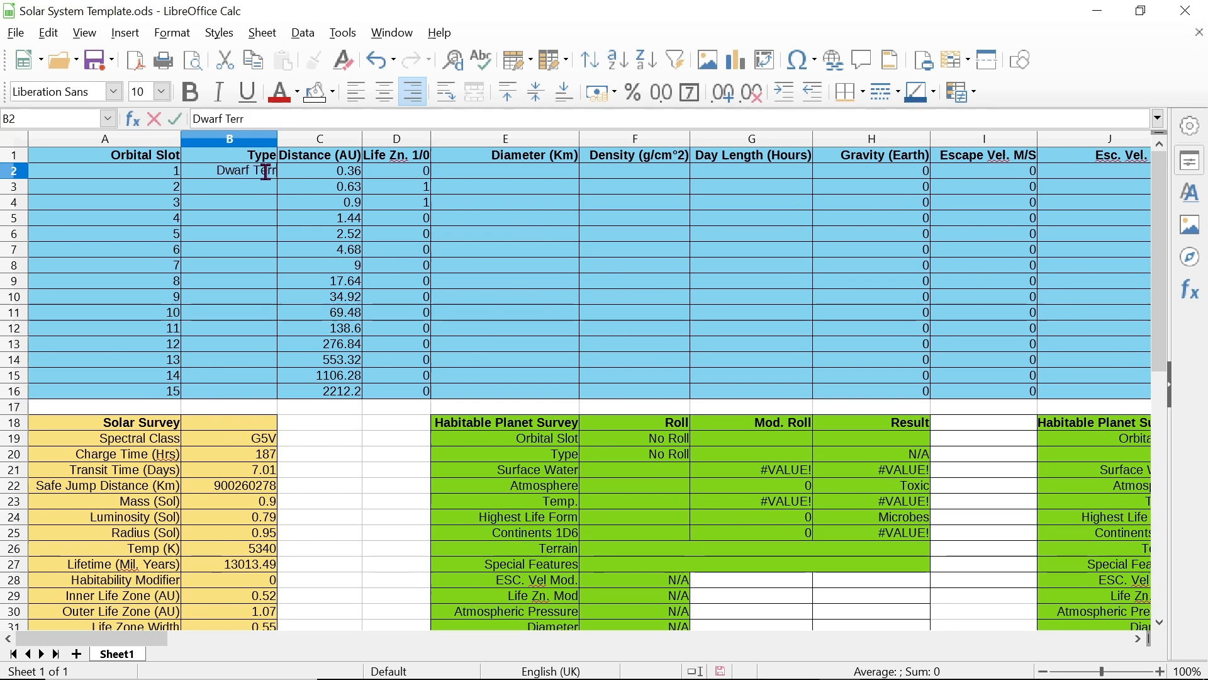
pyautogui.write('estrial')
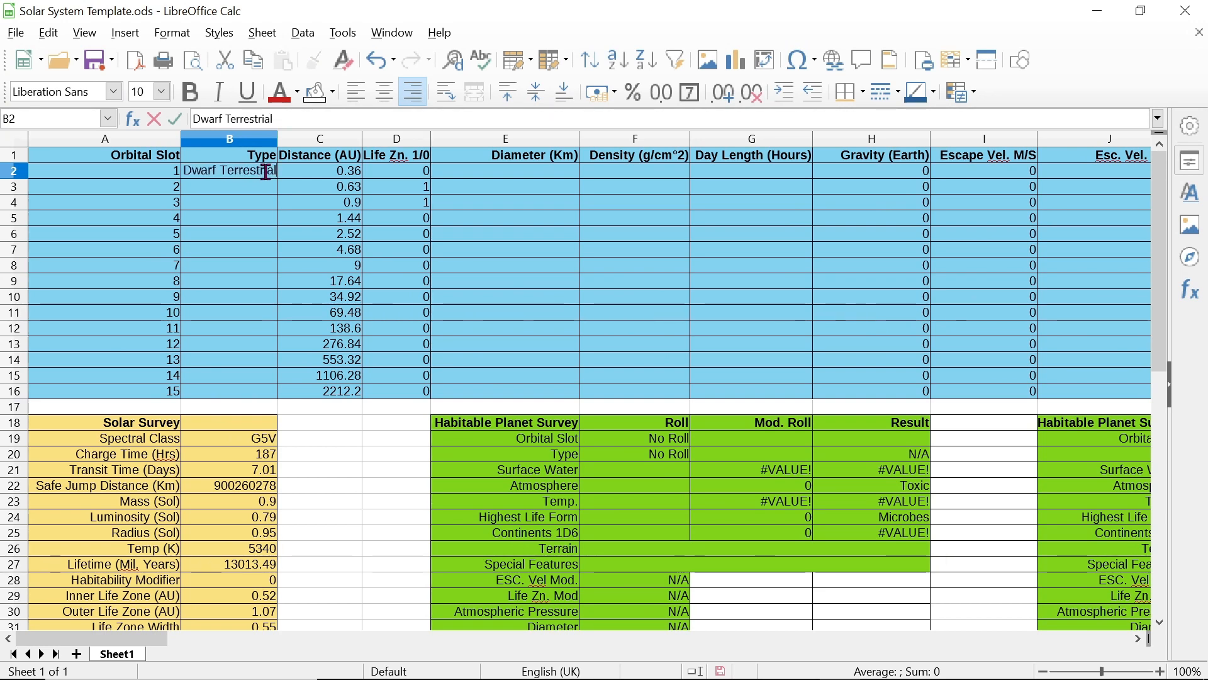
pyautogui.press('Return')
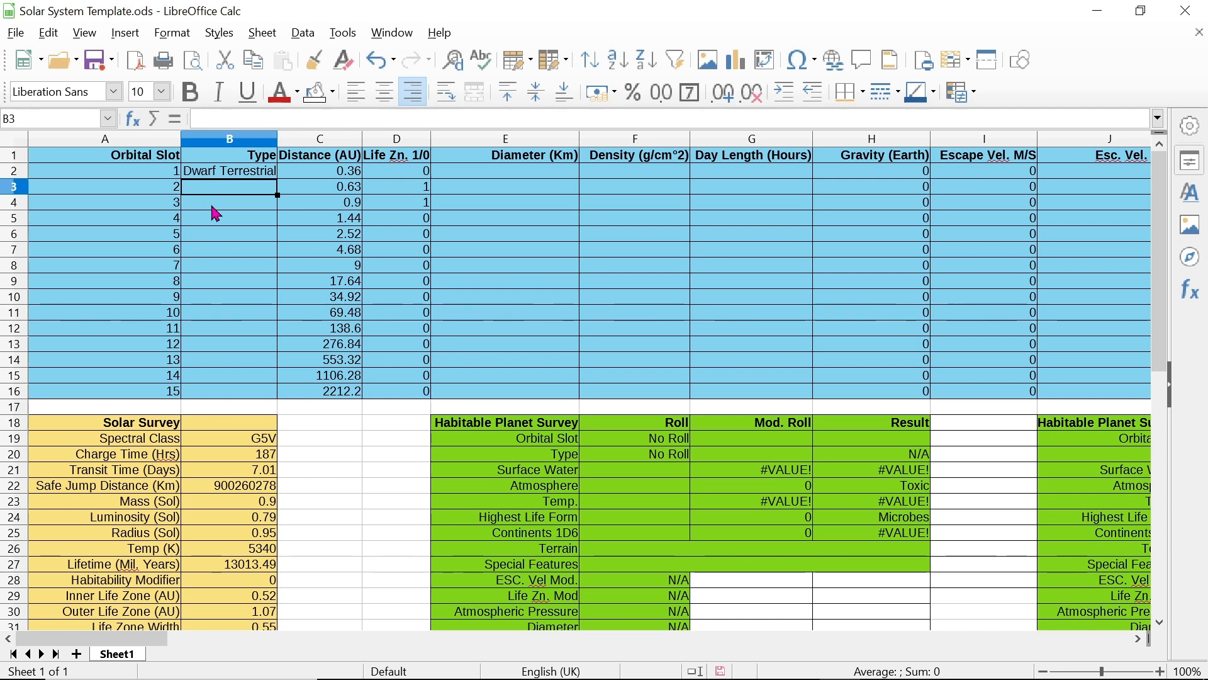
# Set the Type of orbital slot 2 to Terrestrial and of orbital slot 3 to Giant Terrestrial
pyautogui.write('Terre')
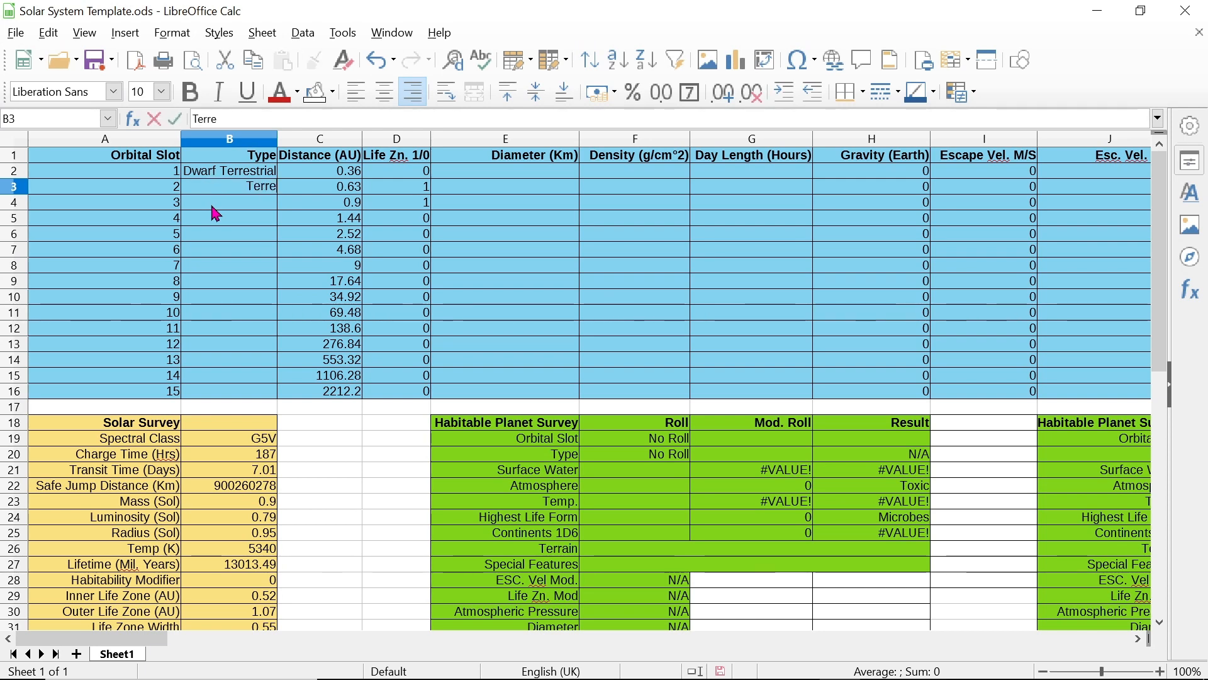
pyautogui.write('strial')
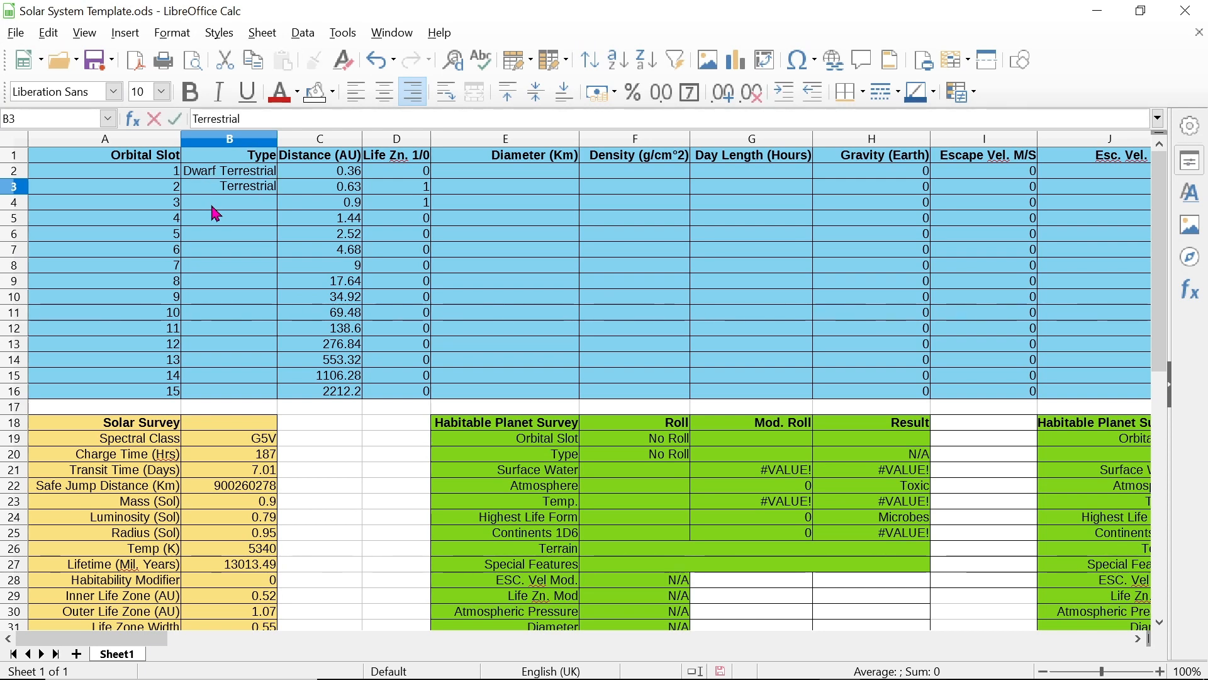
pyautogui.press('Return')
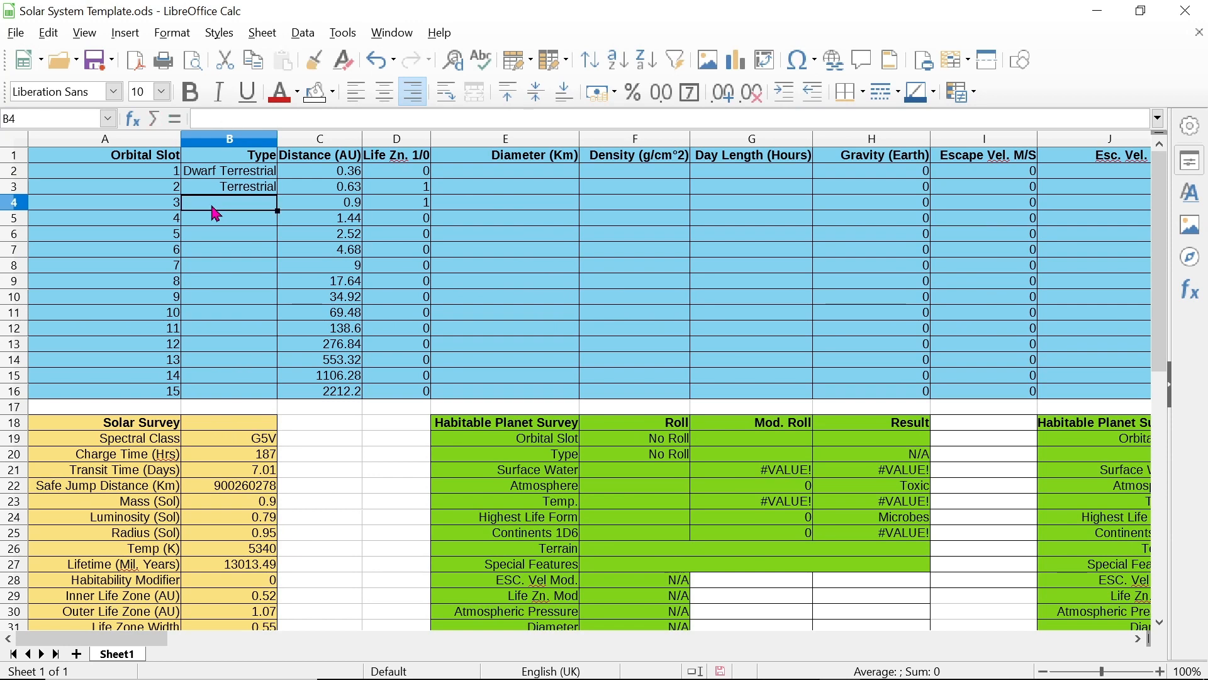
pyautogui.write('Gi')
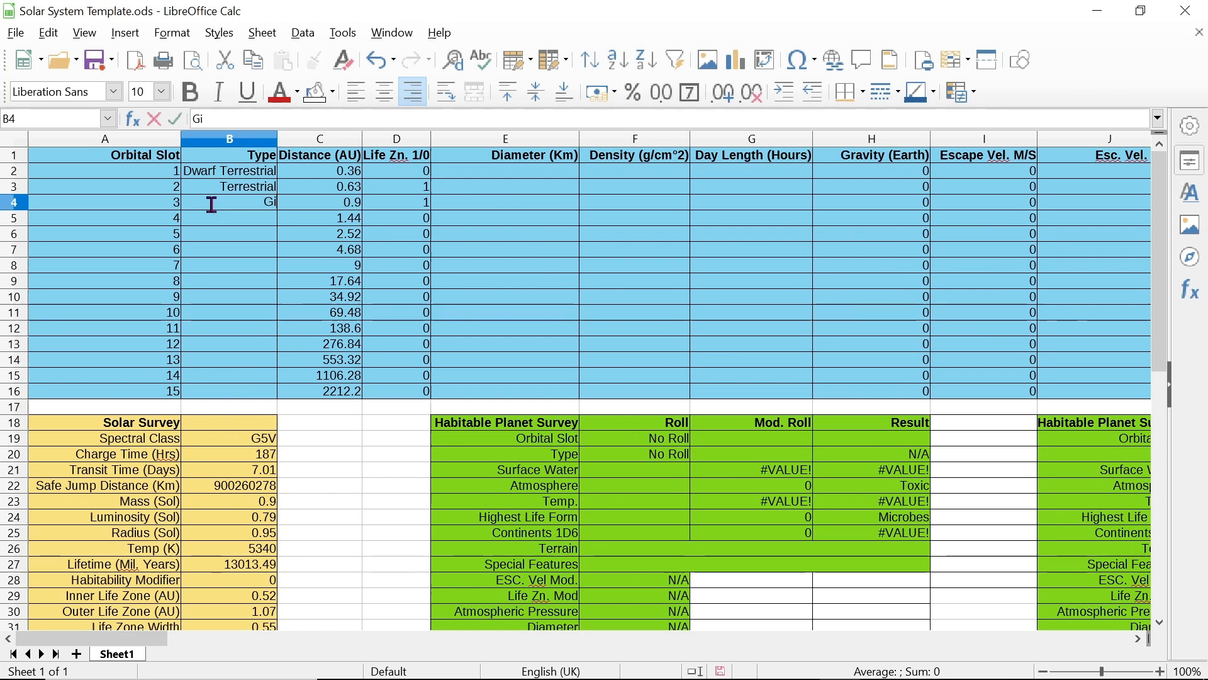
pyautogui.write('ant T')
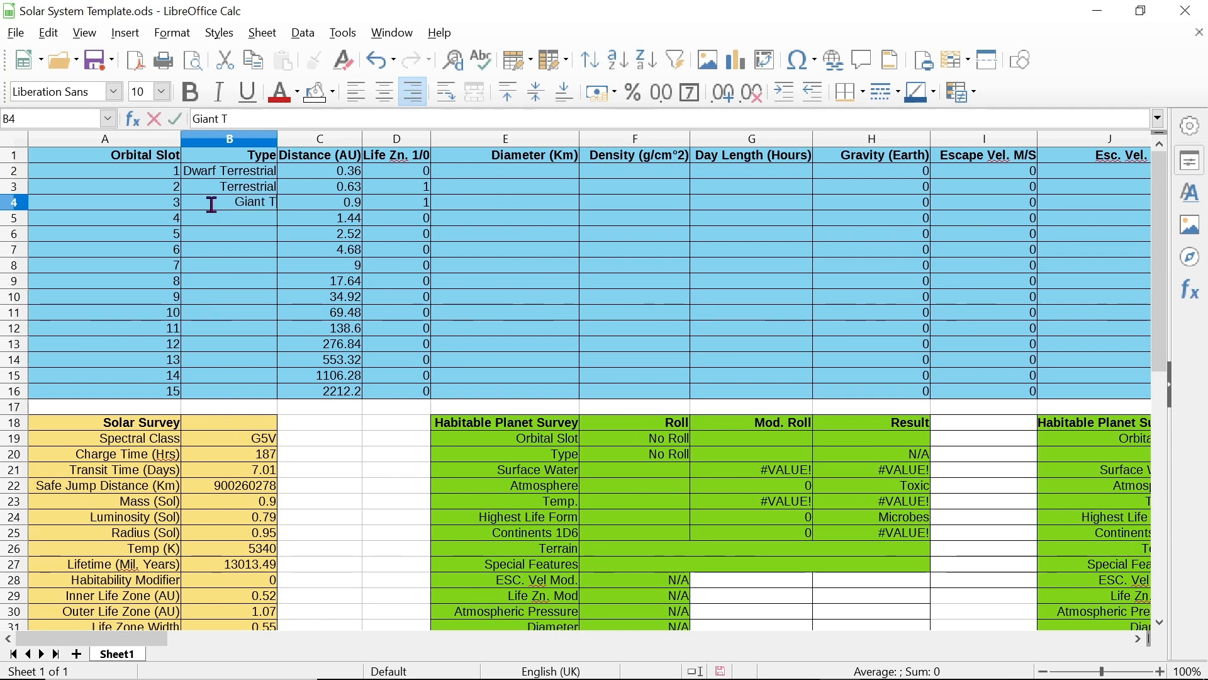
pyautogui.write('errestrial')
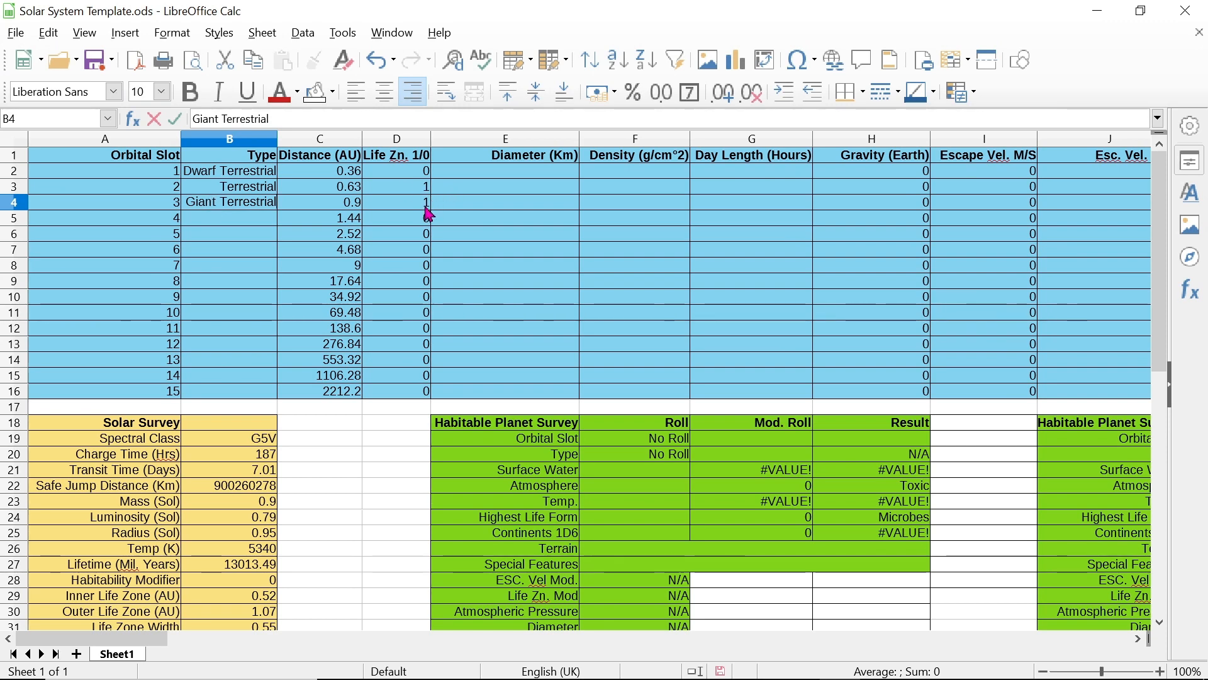
pyautogui.click(241, 236)
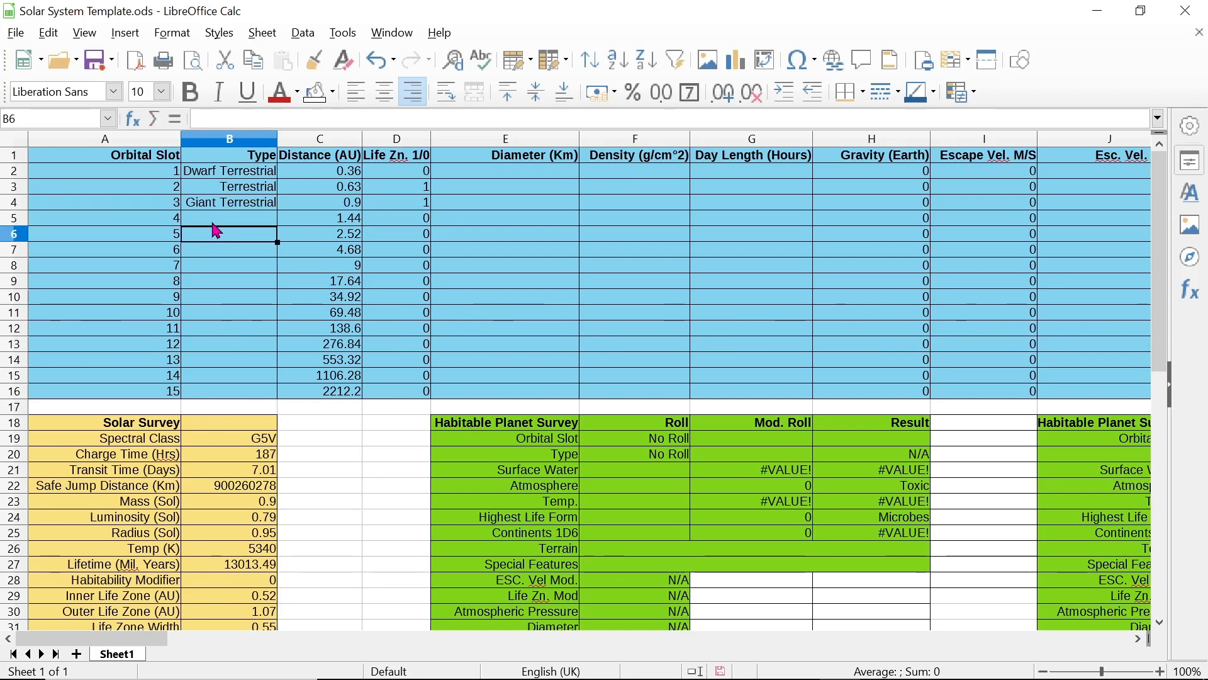
# Enter Gas Giant as the Type of orbital slot 4 and Asteroid Belt for orbital slot 5
pyautogui.click(218, 222)
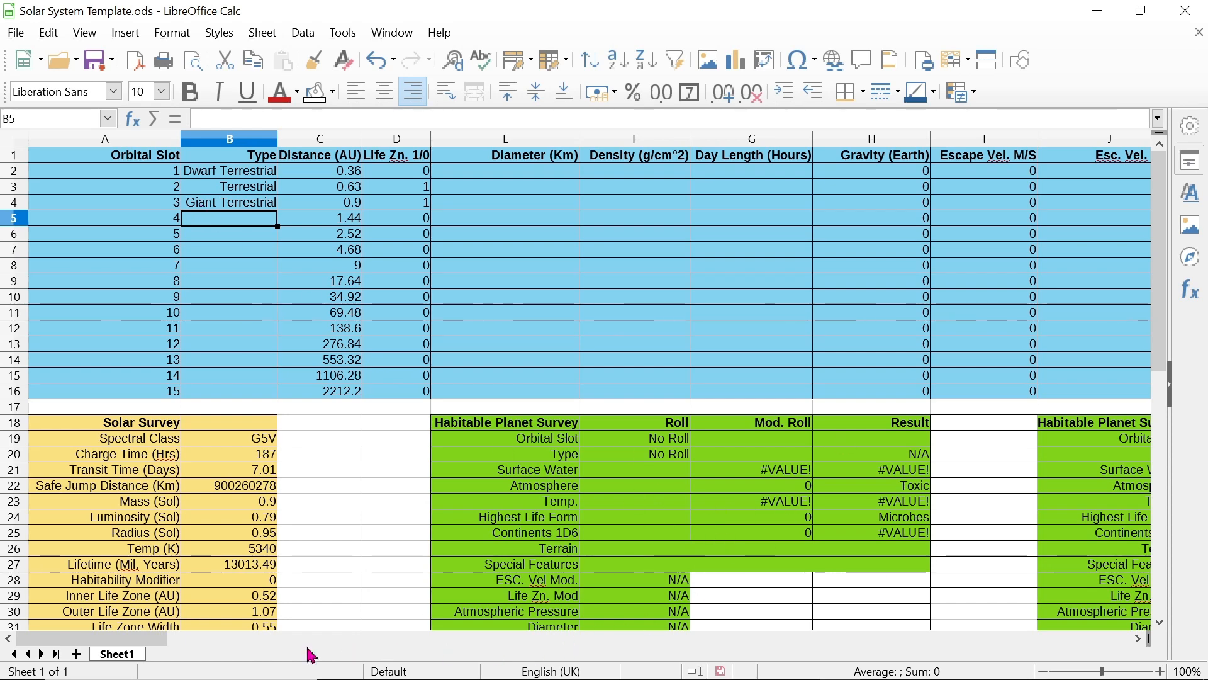
pyautogui.moveTo(136, 640); pyautogui.dragTo(95, 649)
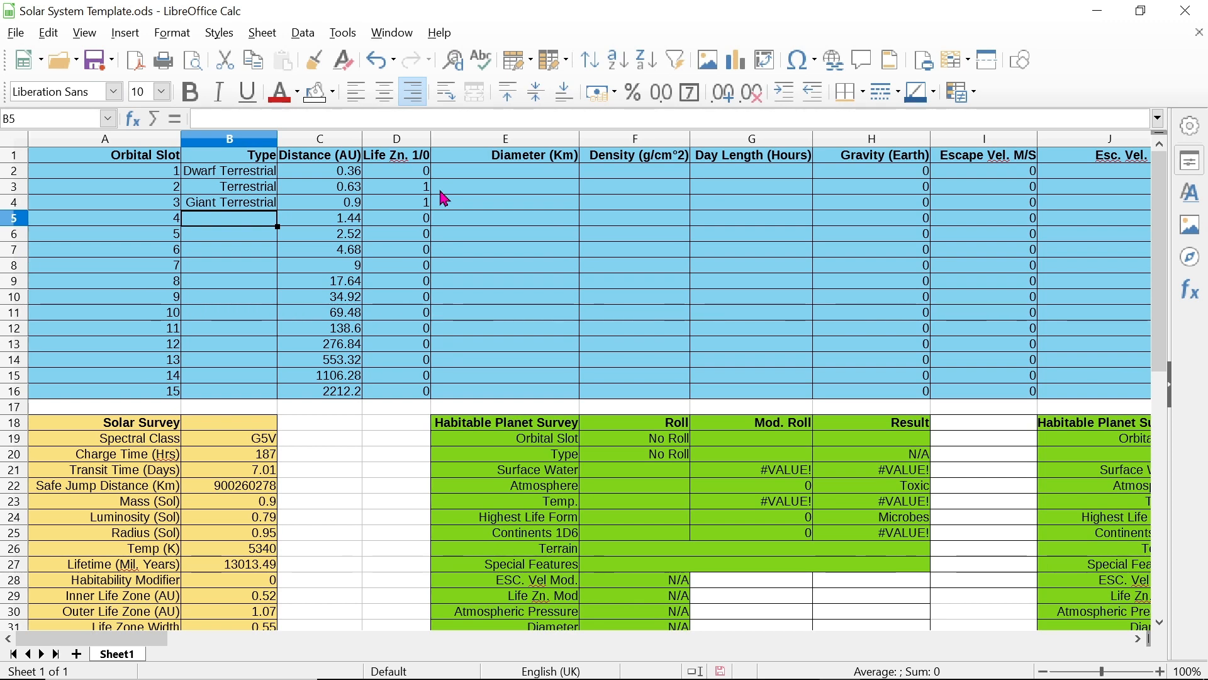
pyautogui.write('G')
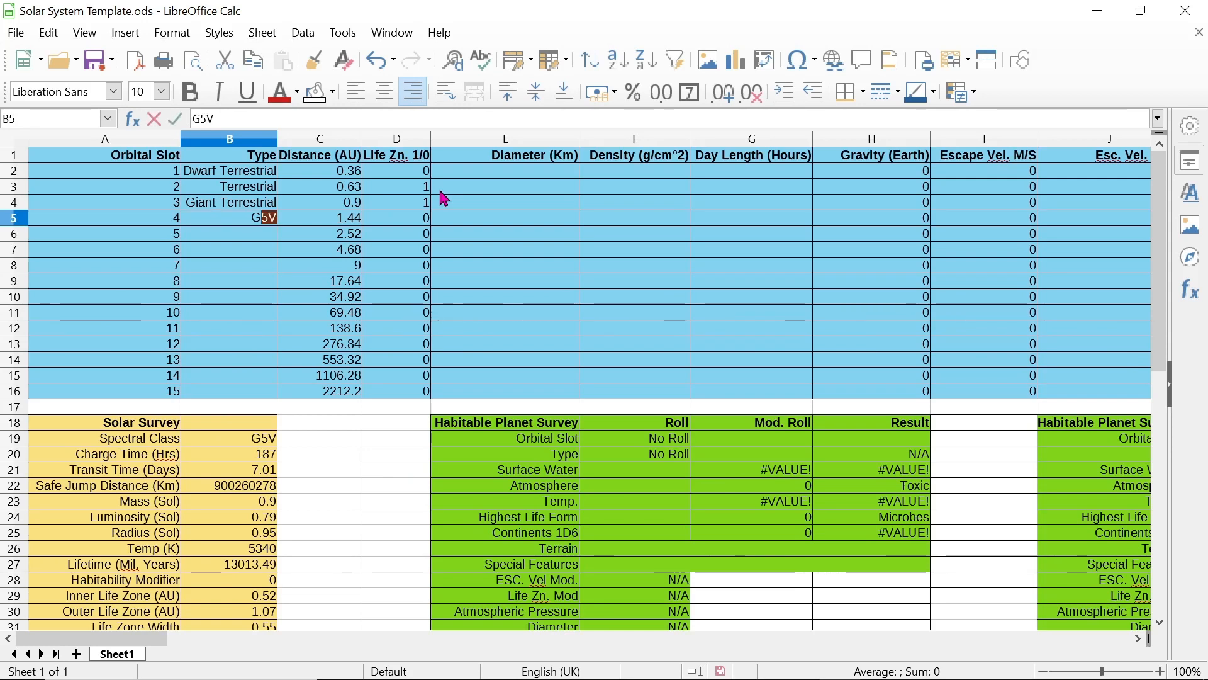
pyautogui.write('as Giant')
pyautogui.press('Return')
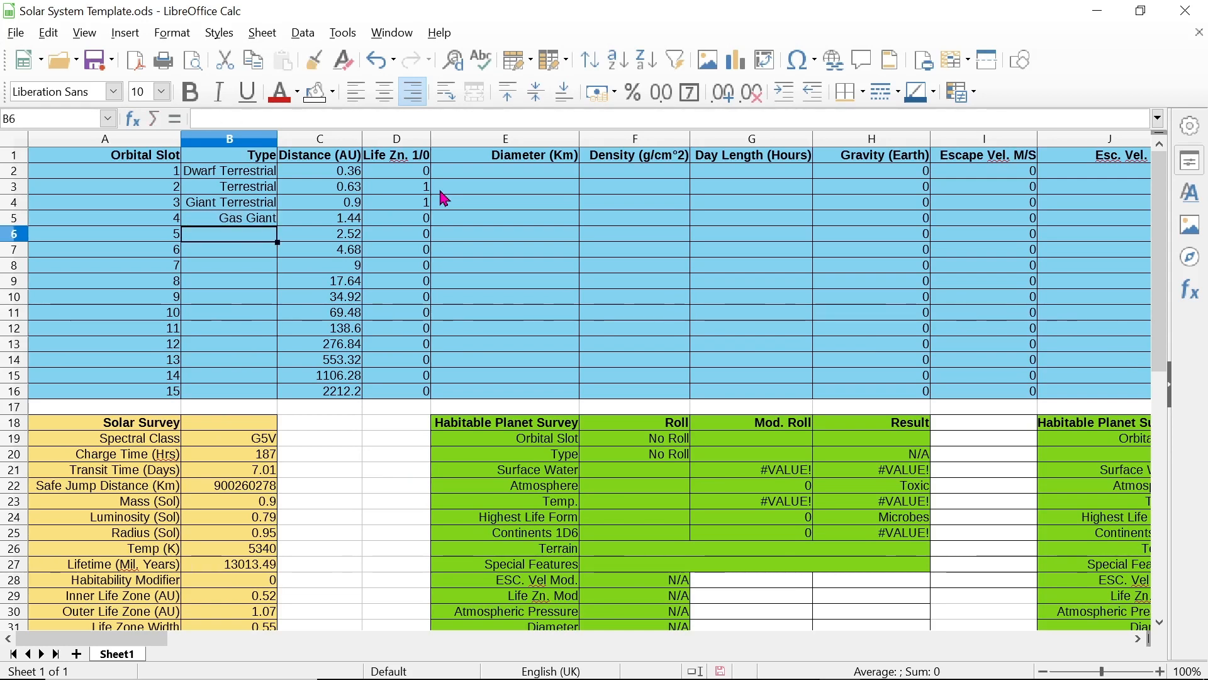
pyautogui.write('Asteroid')
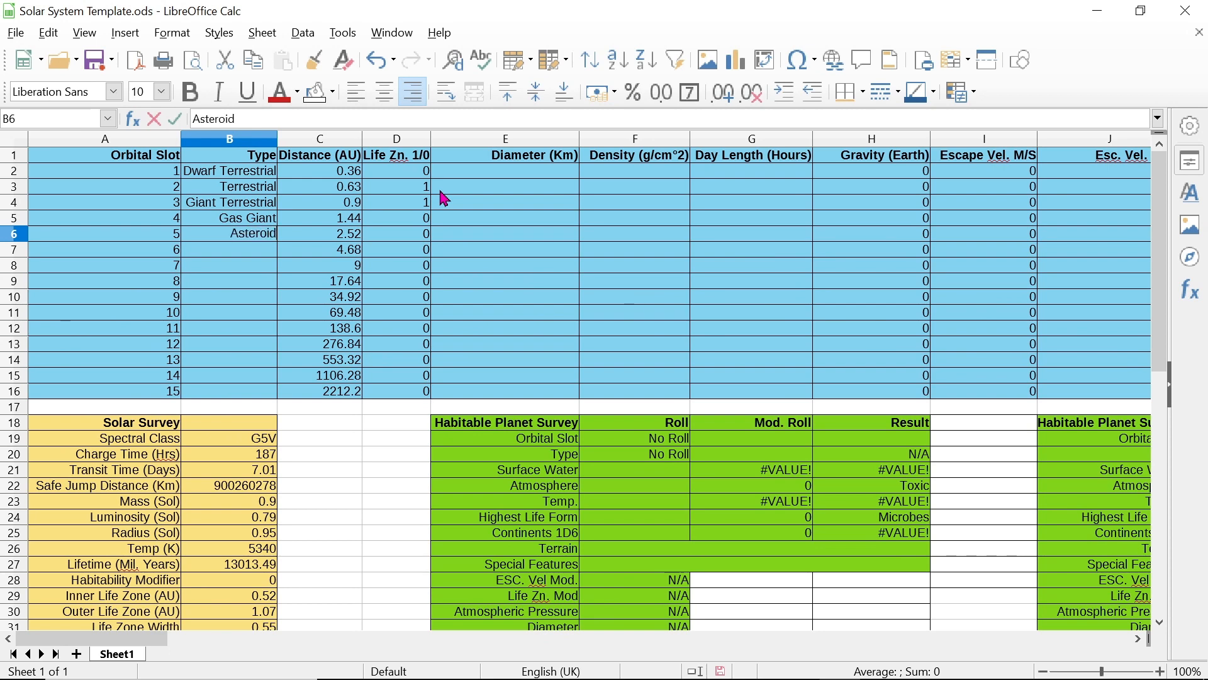
pyautogui.write(' Belt')
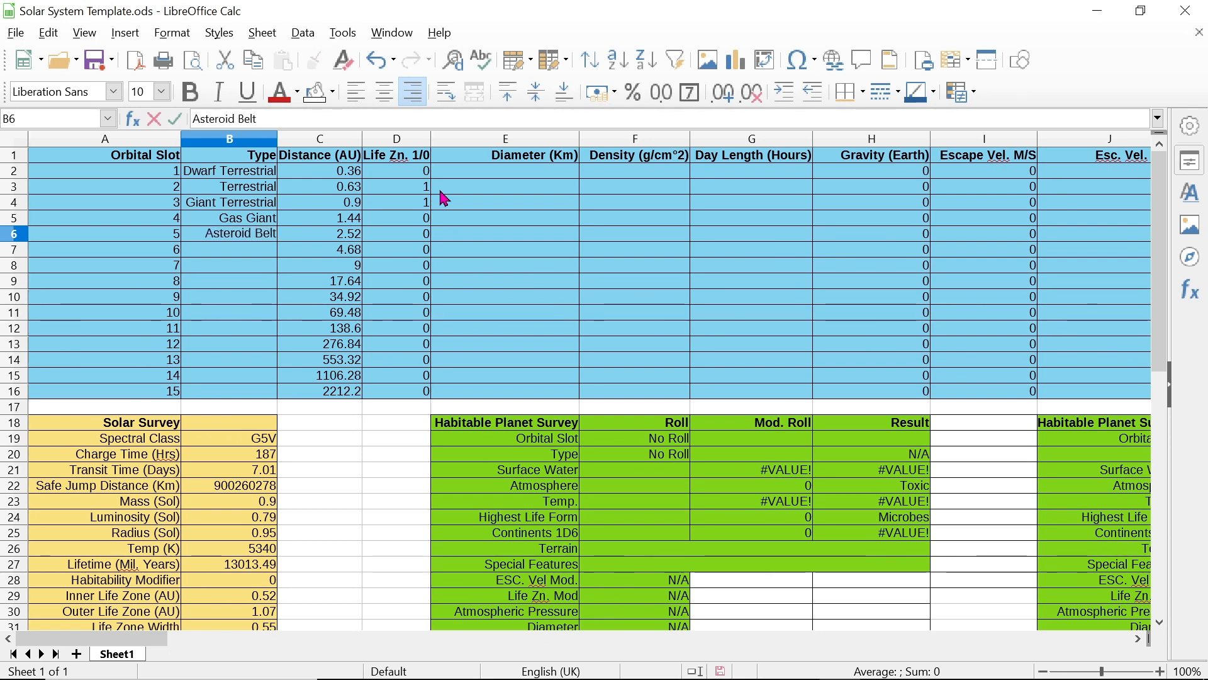
pyautogui.press('Return')
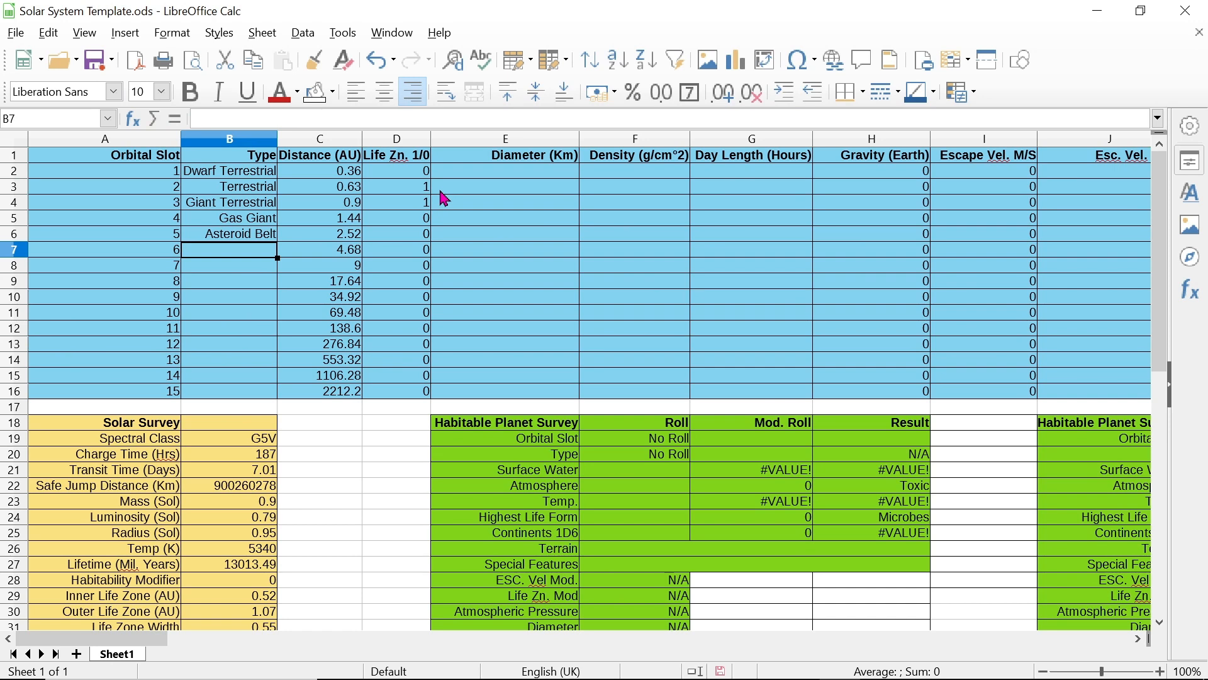
pyautogui.write('Ice')
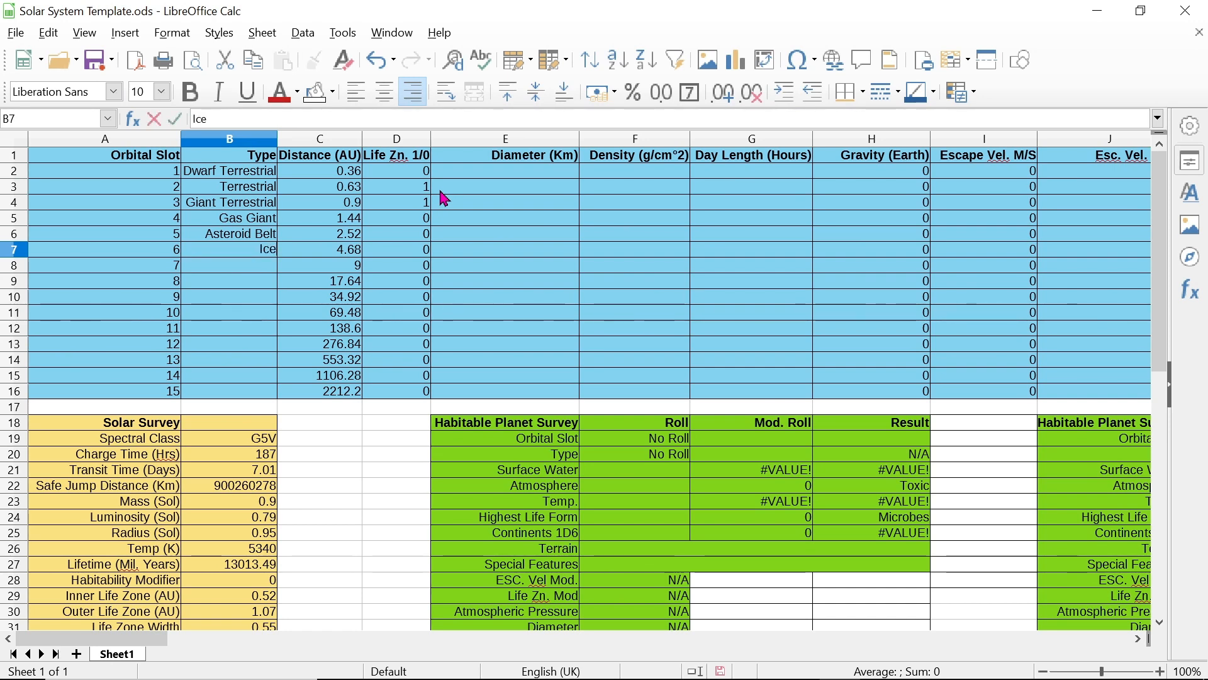
pyautogui.write(' Giant')
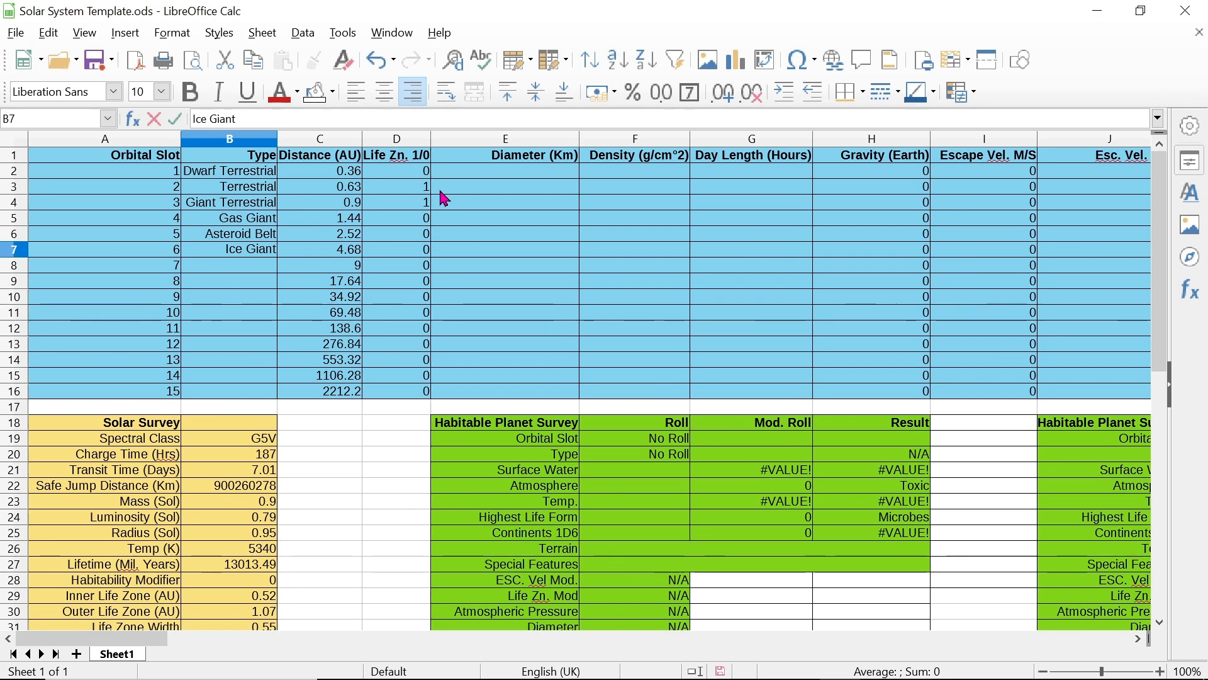
pyautogui.click(268, 256)
pyautogui.tripleClick(256, 115)
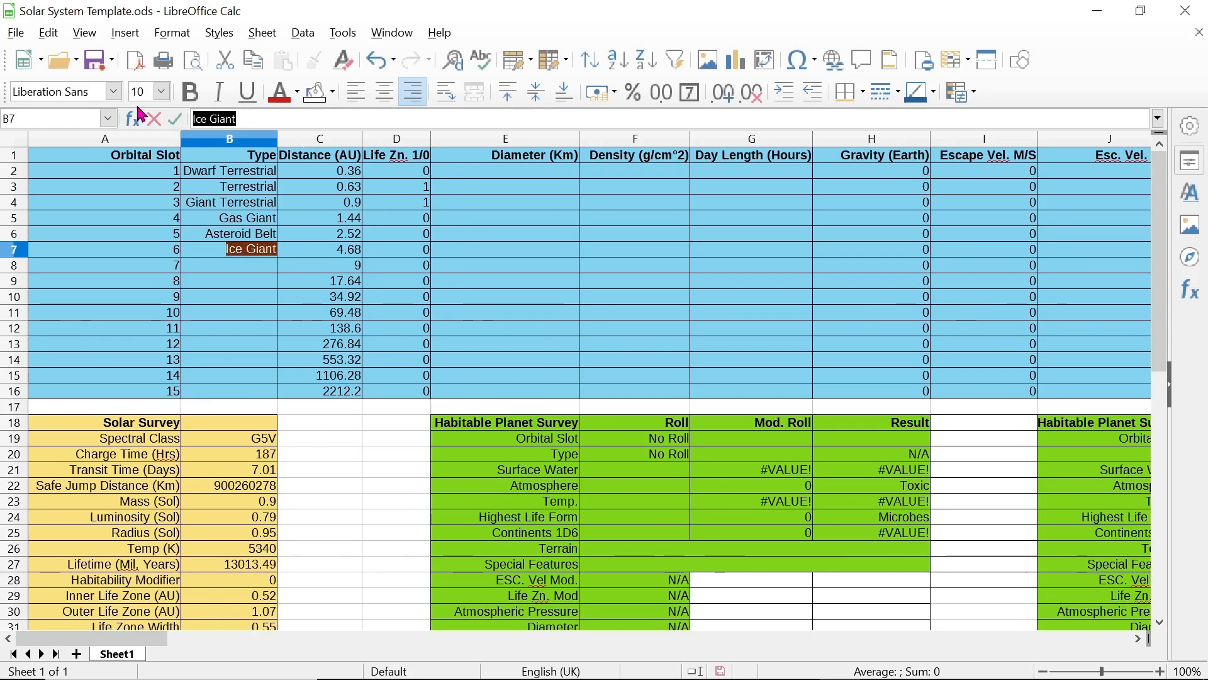
pyautogui.press('BackSpace')
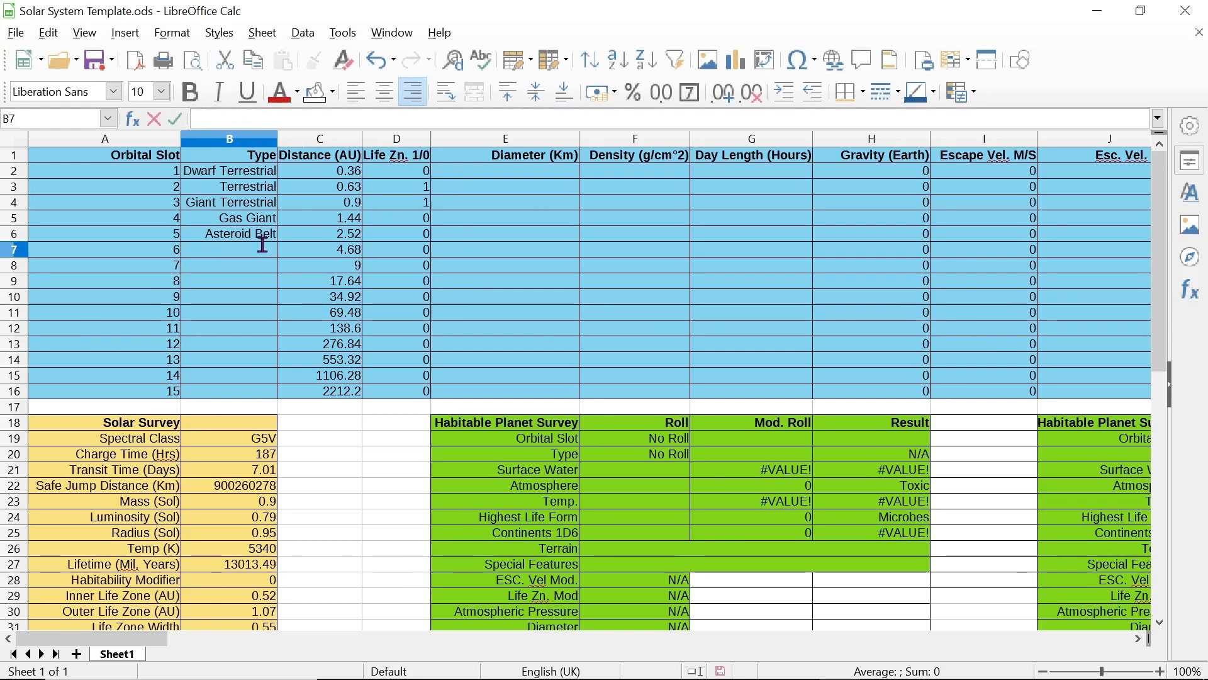
# Enter Ice Giant as the Type of orbital slot 7, leaving slot 6 empty
pyautogui.click(253, 270)
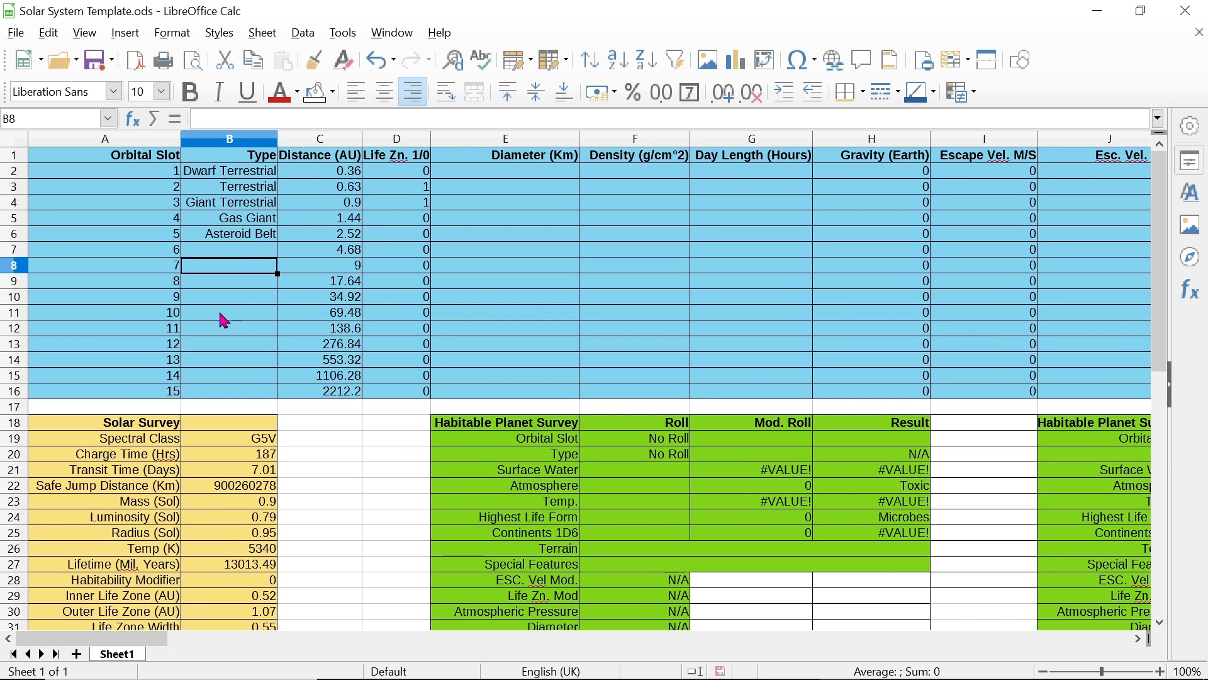
pyautogui.press('F2')
pyautogui.write('Ic')
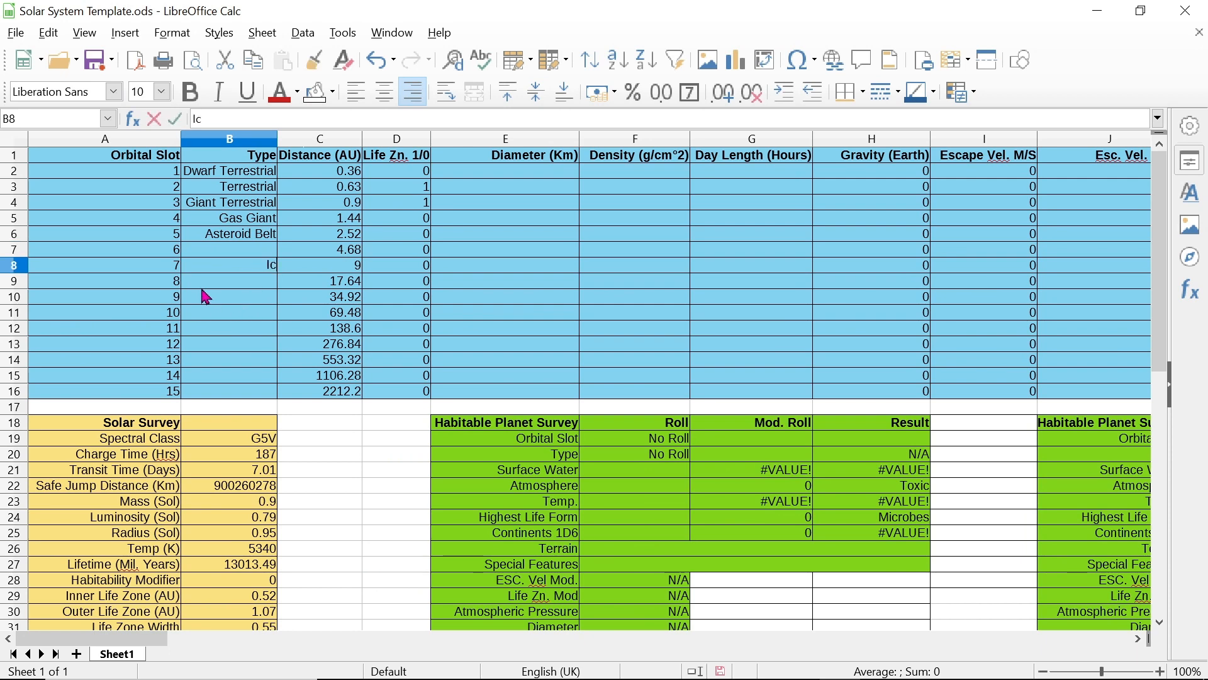
pyautogui.write('e Giant')
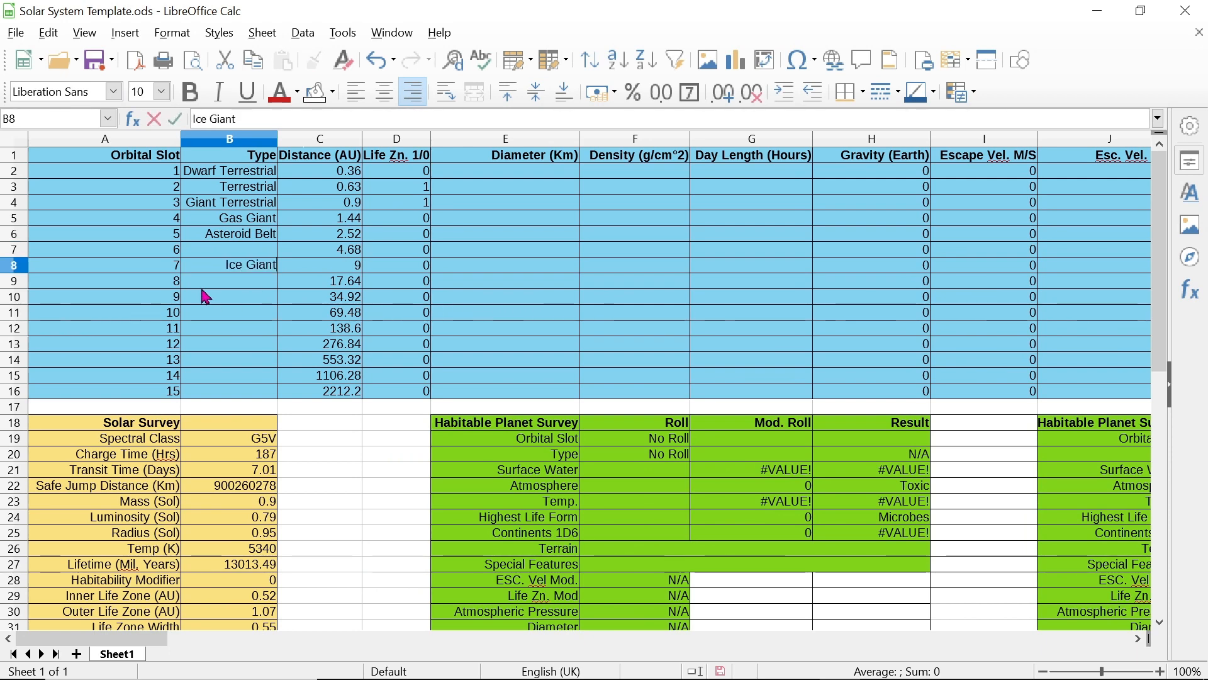
pyautogui.press('Return')
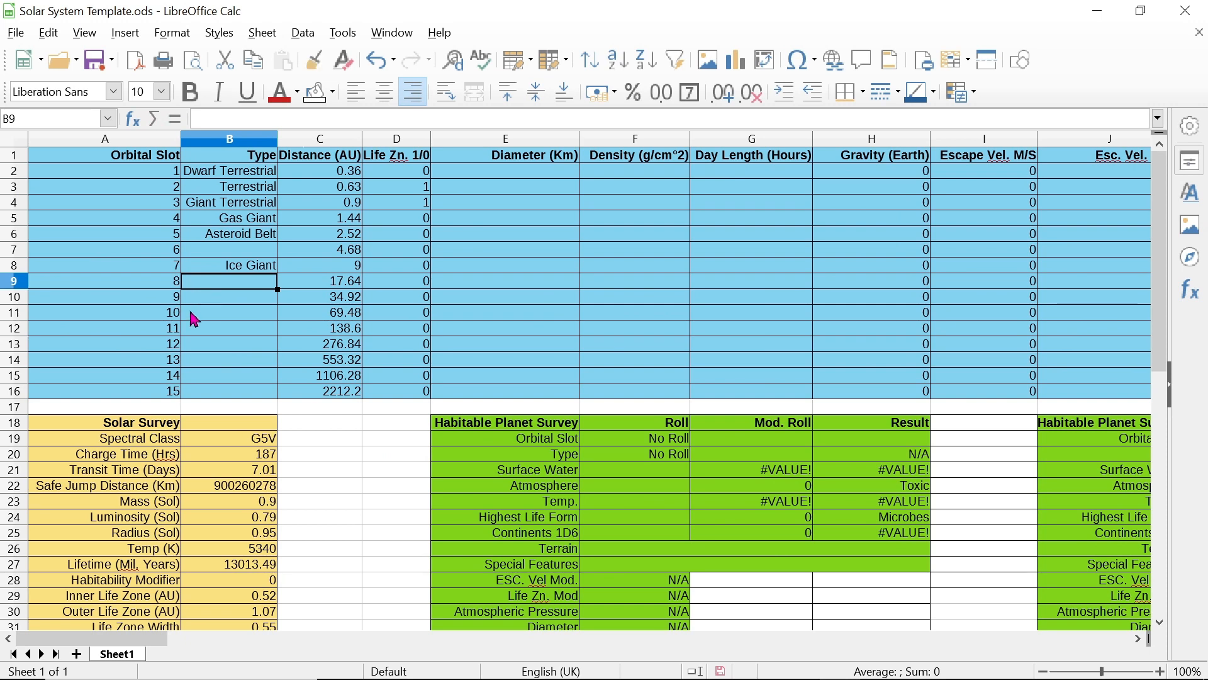
# Enter 900 km as the diameter of the Dwarf Terrestrial in orbital slot 1
pyautogui.click(222, 252)
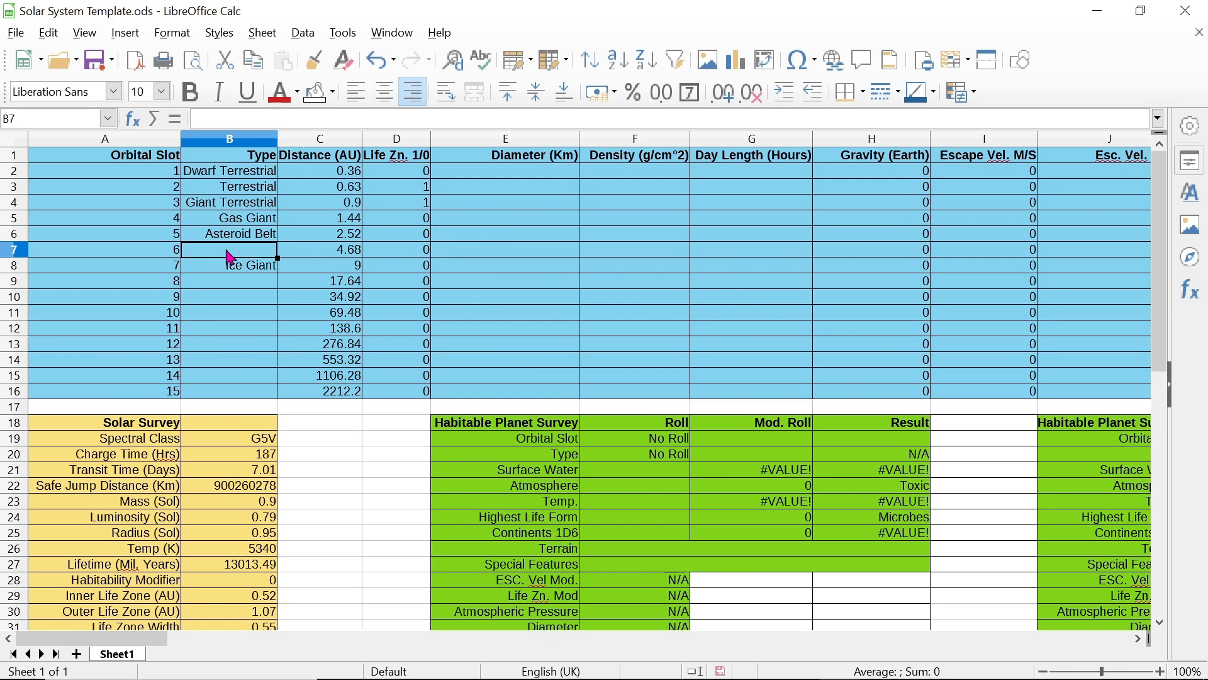
pyautogui.click(502, 172)
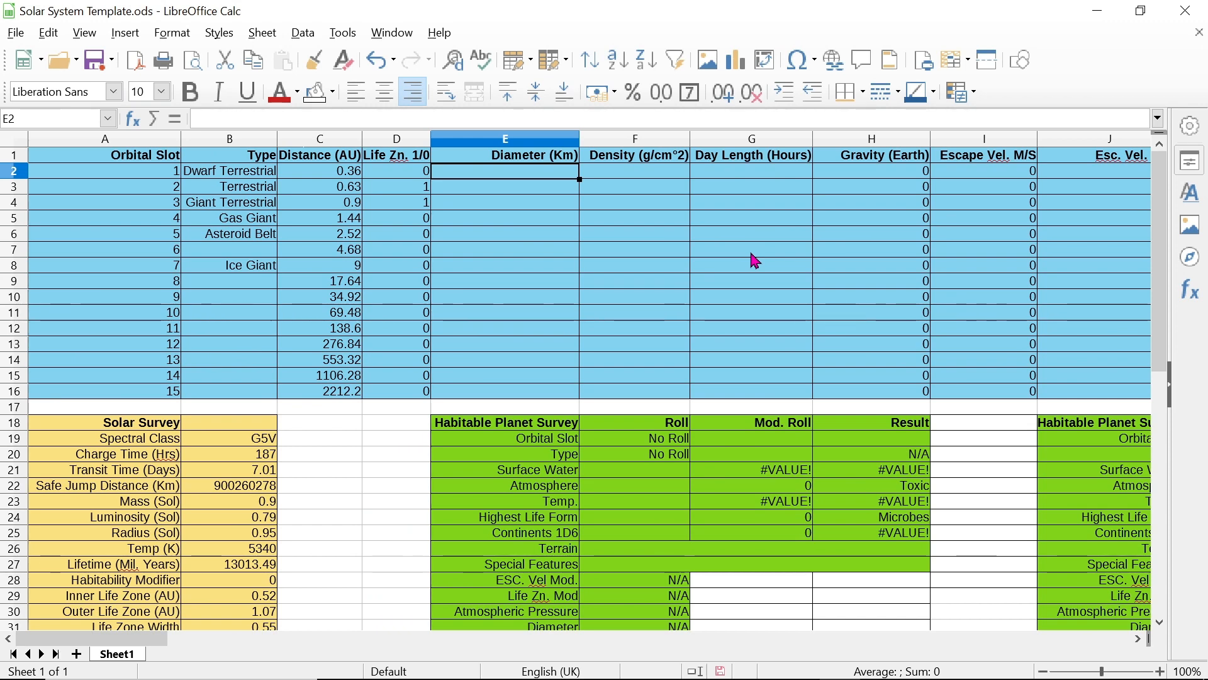
pyautogui.write('9')
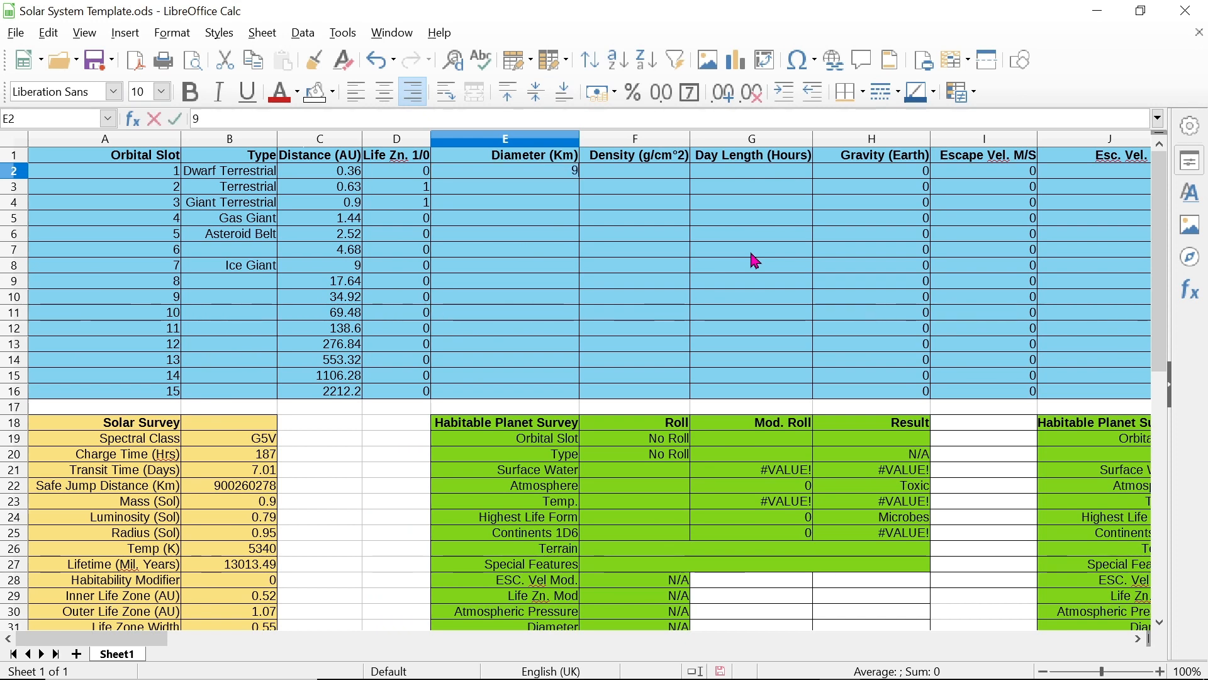
pyautogui.write('00')
pyautogui.press('Return')
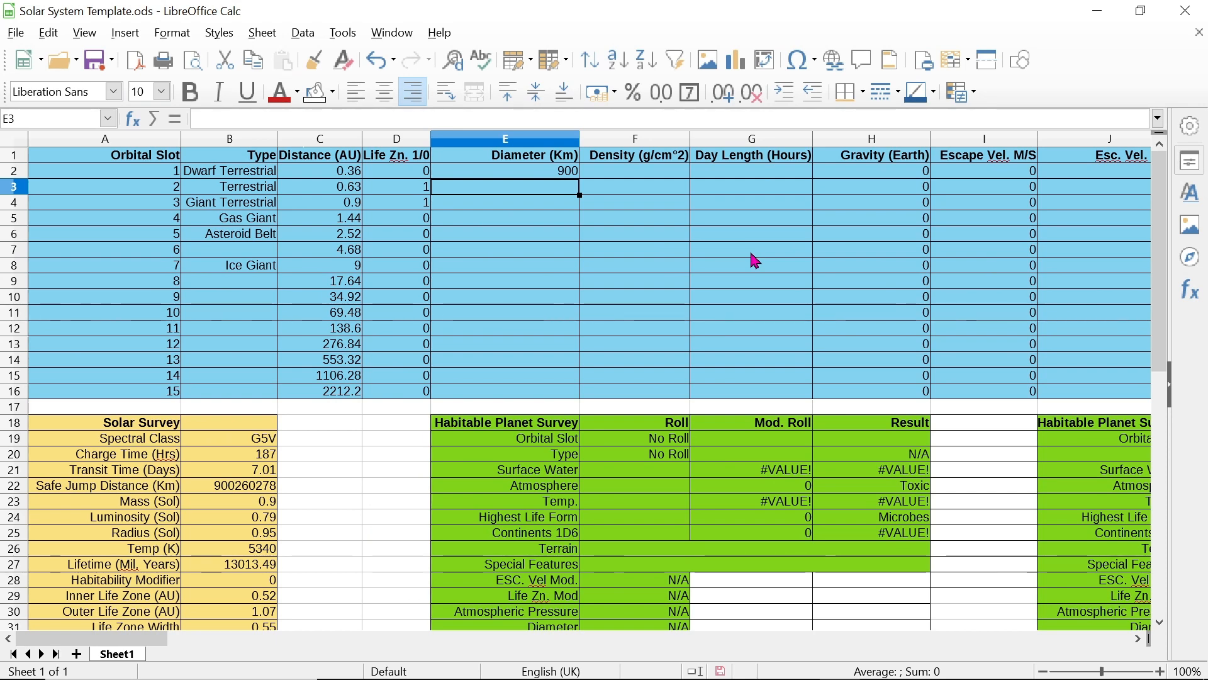
# Enter 12500 km as the diameter of the Terrestrial planet in orbital slot 2
pyautogui.write('12500')
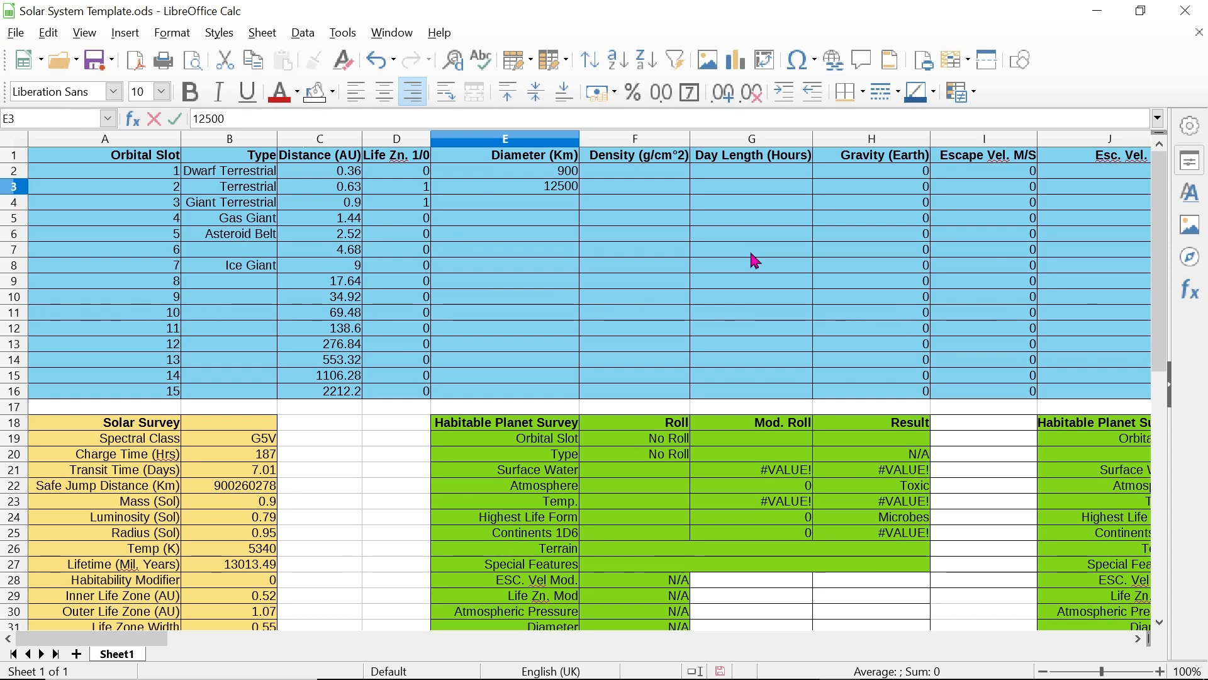
pyautogui.write('17500')
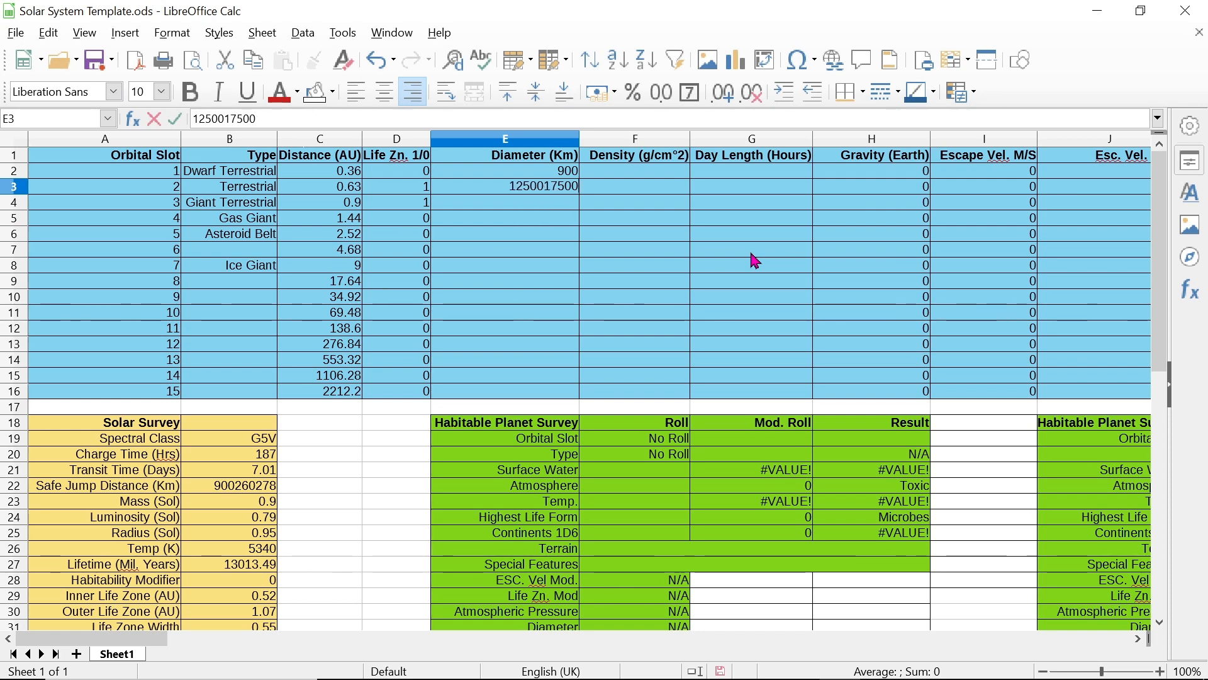
pyautogui.press('BackSpace')
pyautogui.press('BackSpace')
pyautogui.press('BackSpace')
pyautogui.press('BackSpace')
pyautogui.press('BackSpace')
pyautogui.press('Return')
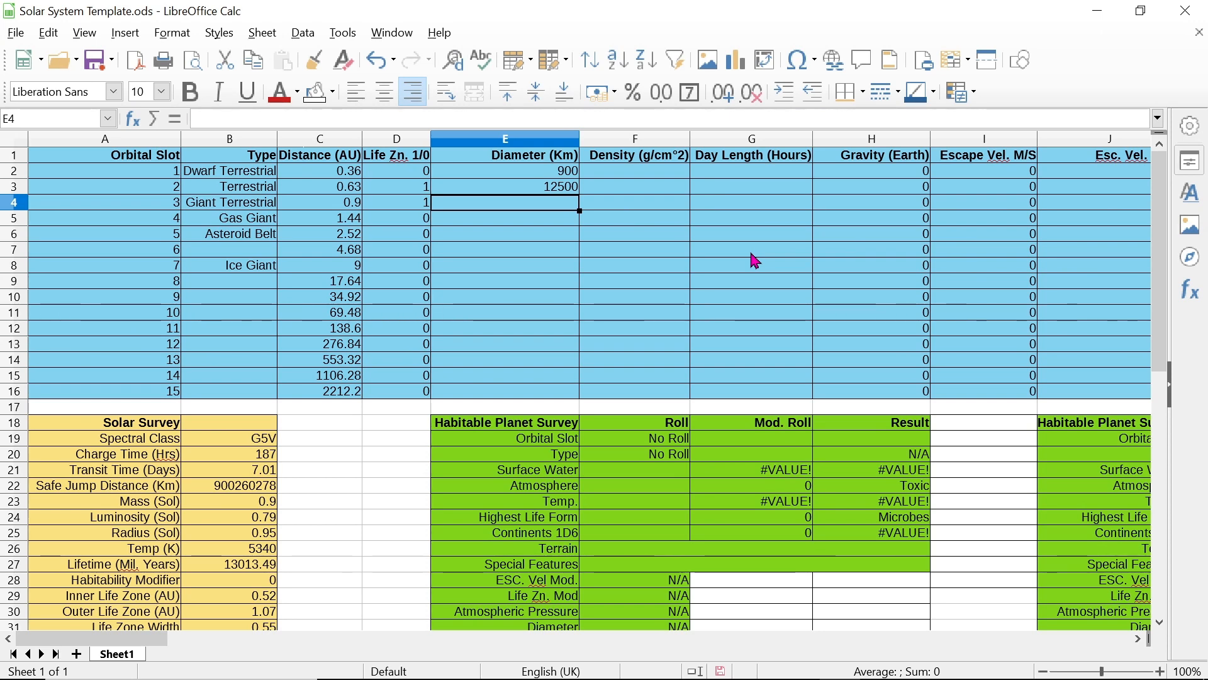
# Set the diameter of the Giant Terrestrial in slot 3 to 14500 km and of the Gas Giant in slot 4 to 170000 km
pyautogui.write('14')
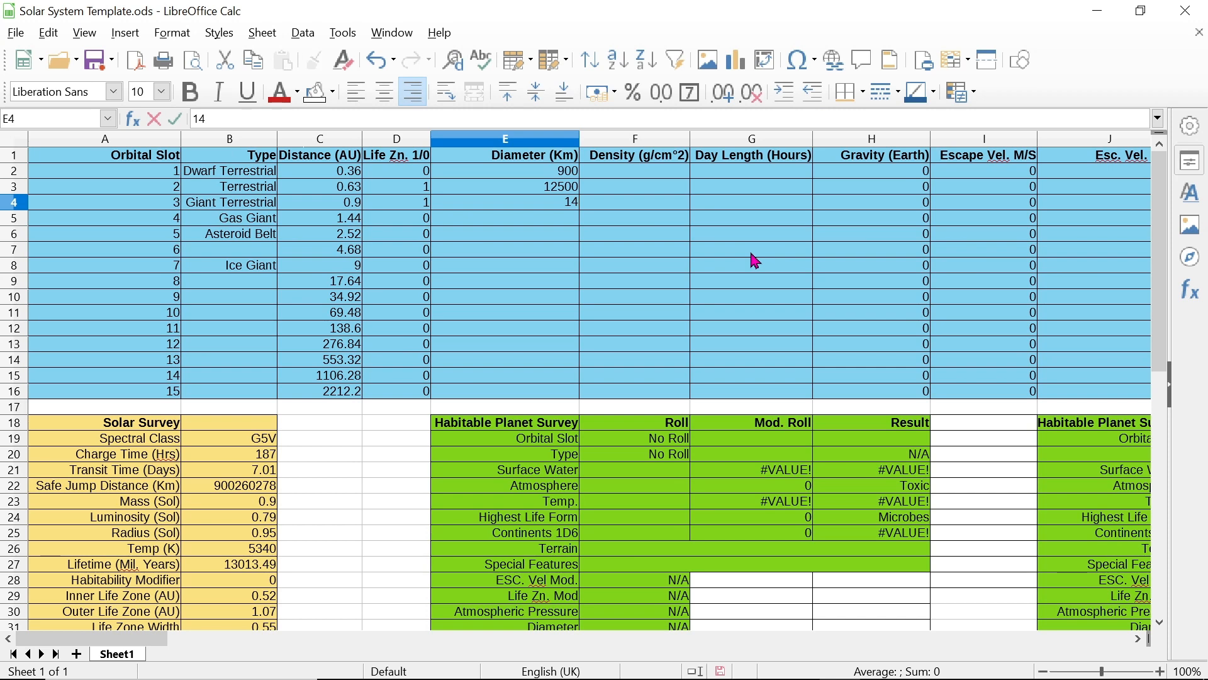
pyautogui.write('500')
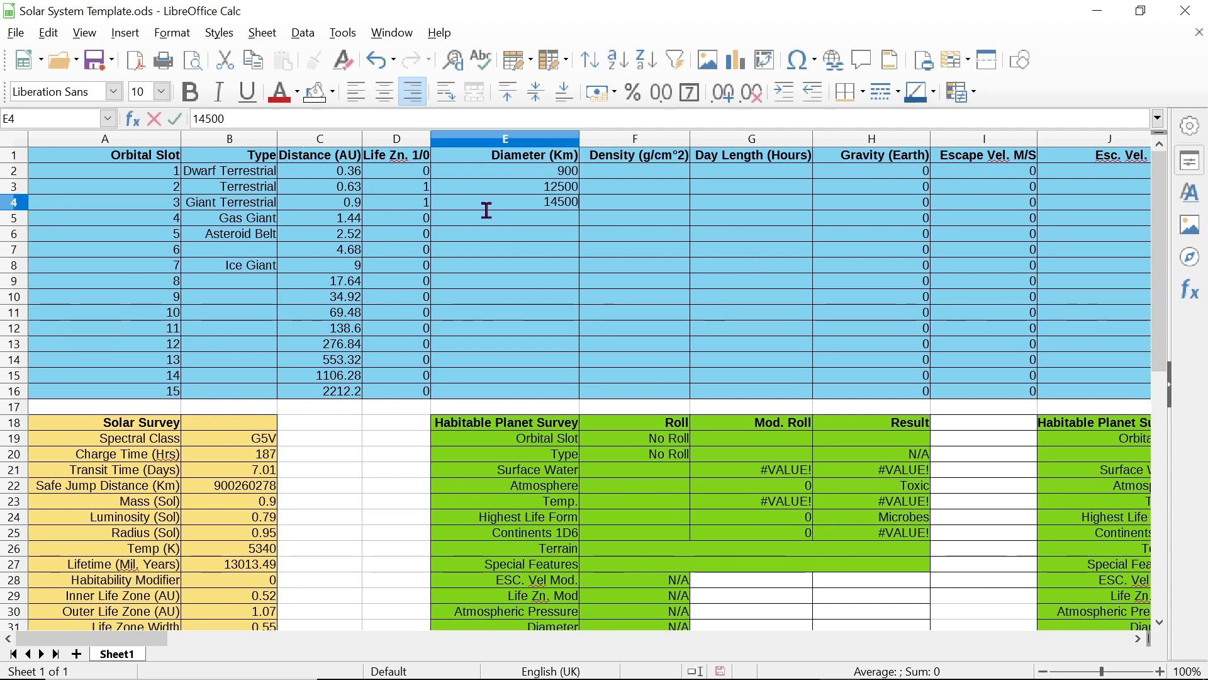
pyautogui.click(521, 218)
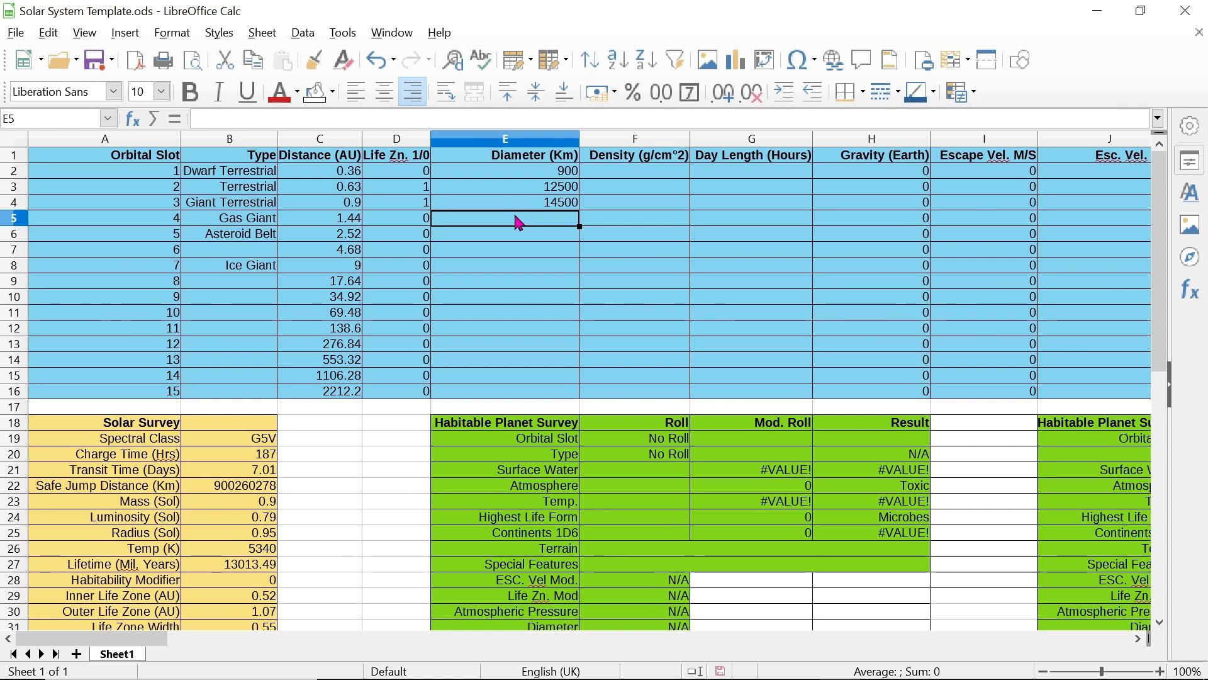
pyautogui.write('170000')
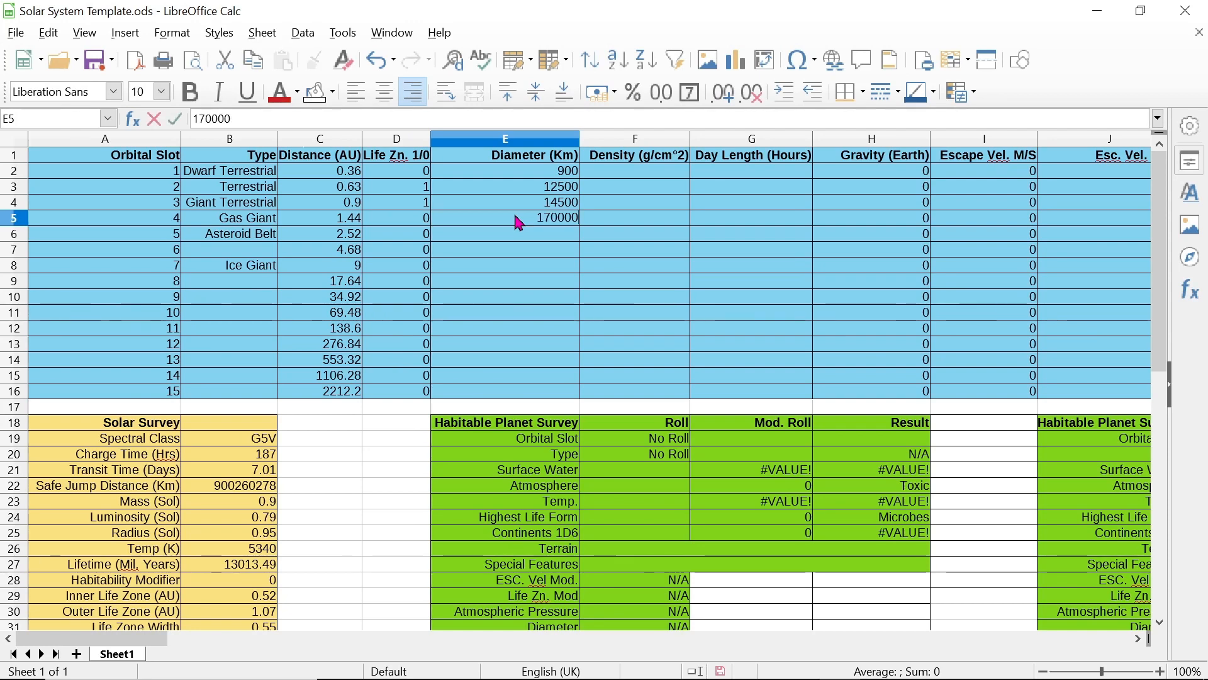
pyautogui.press('Return')
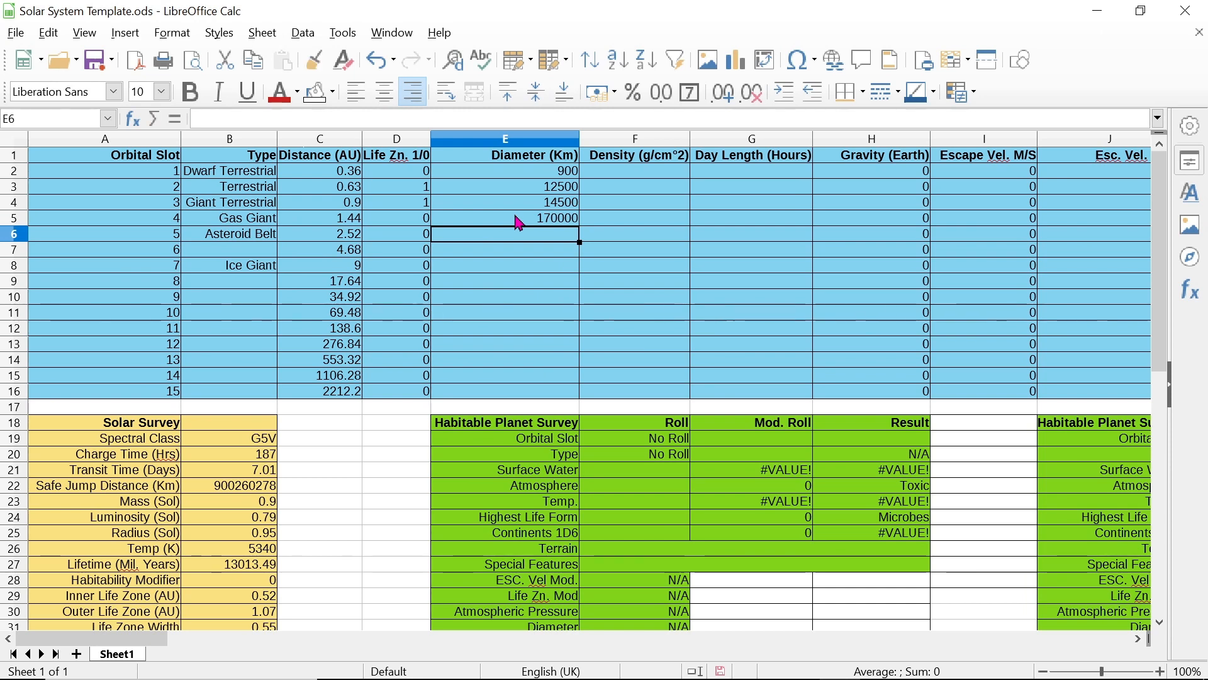
# Enter 45000 km as the diameter of the Ice Giant in orbital slot 7, leaving slots 5 and 6 without a diameter
pyautogui.press('Down')
pyautogui.press('Down')
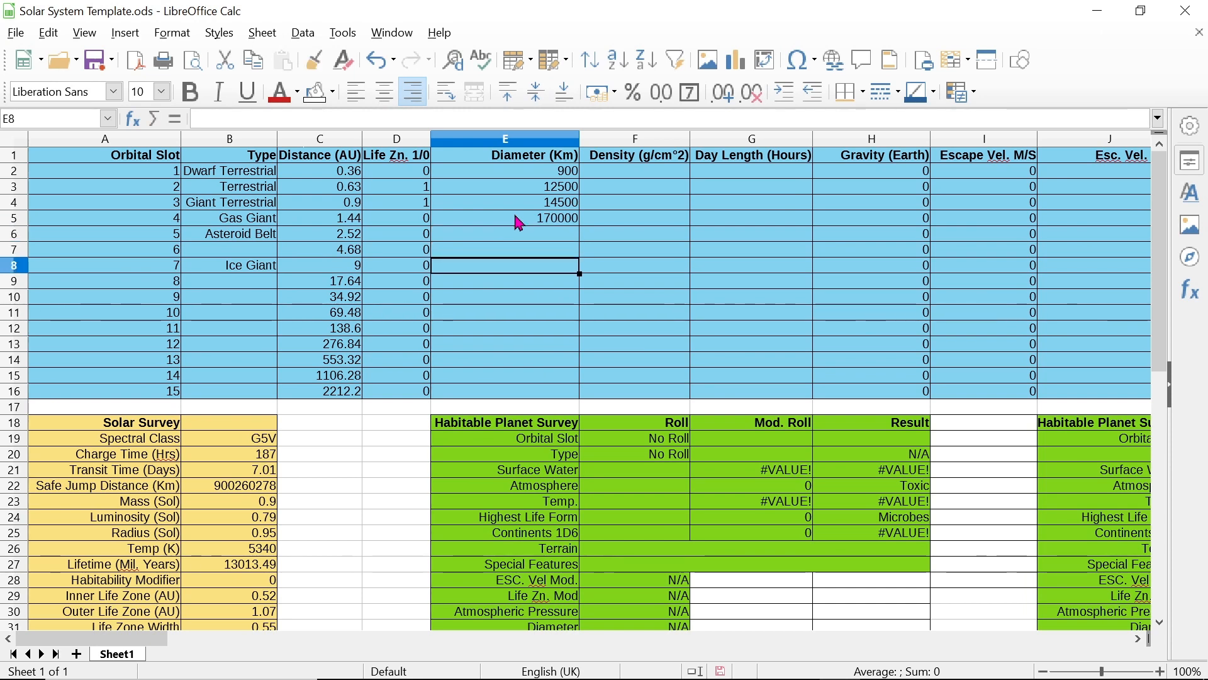
pyautogui.press('Up')
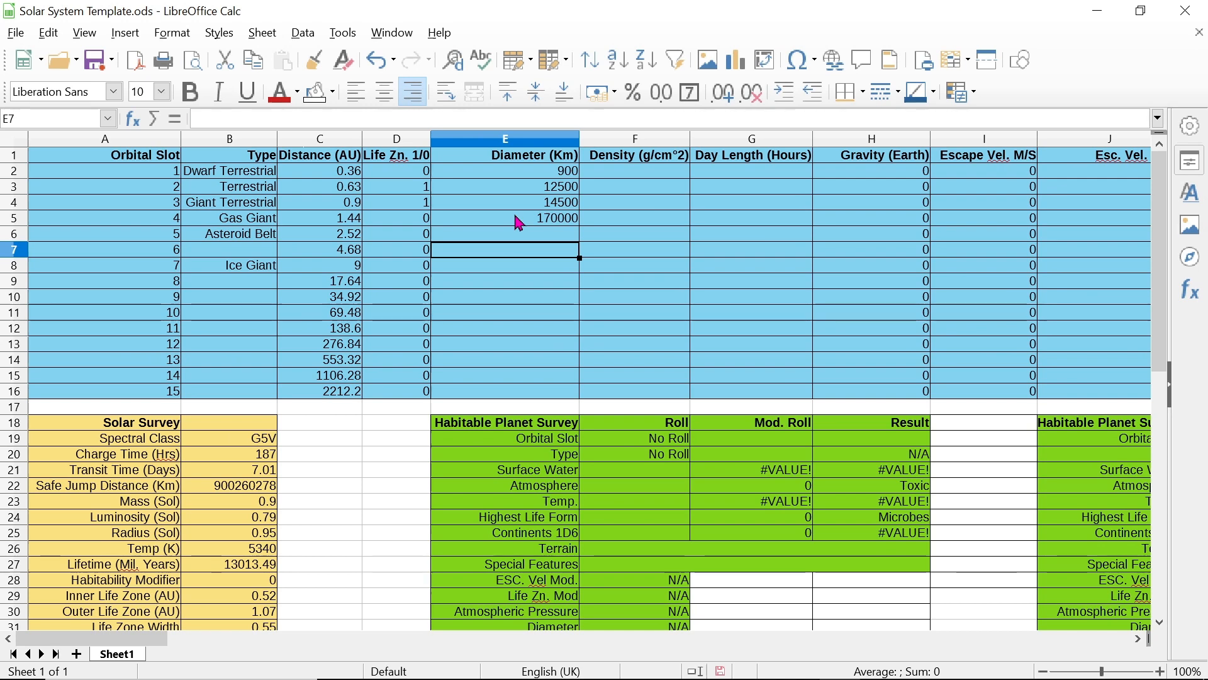
pyautogui.press('Down')
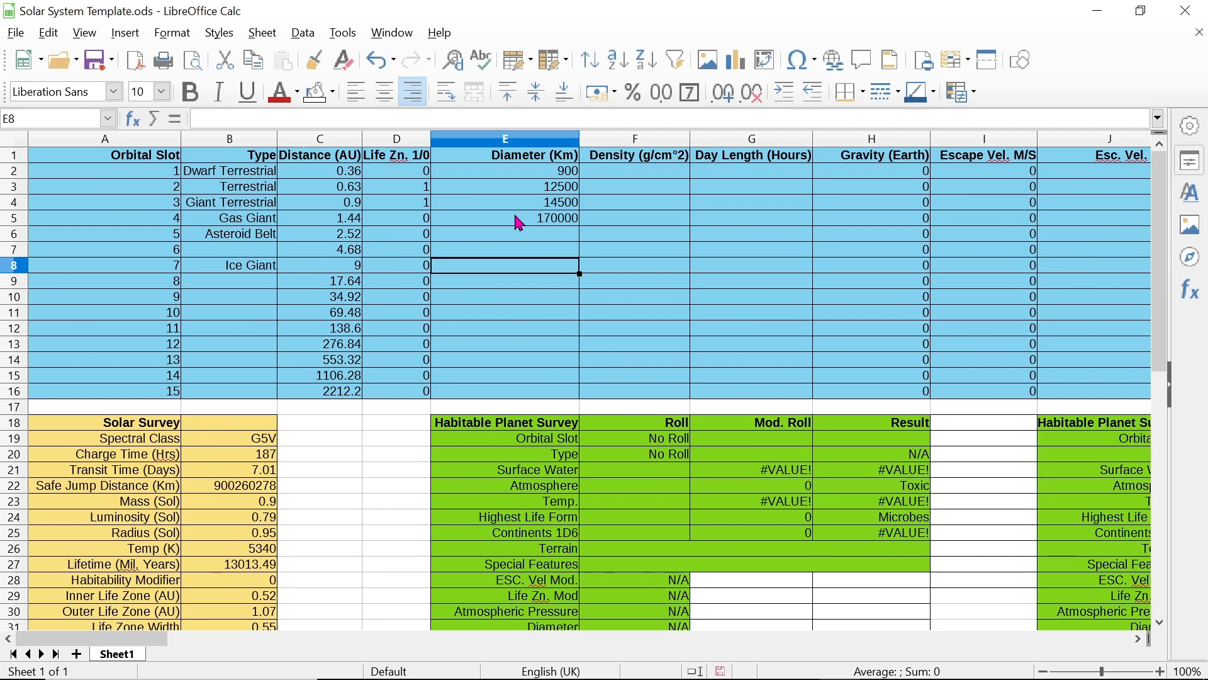
pyautogui.write('45000')
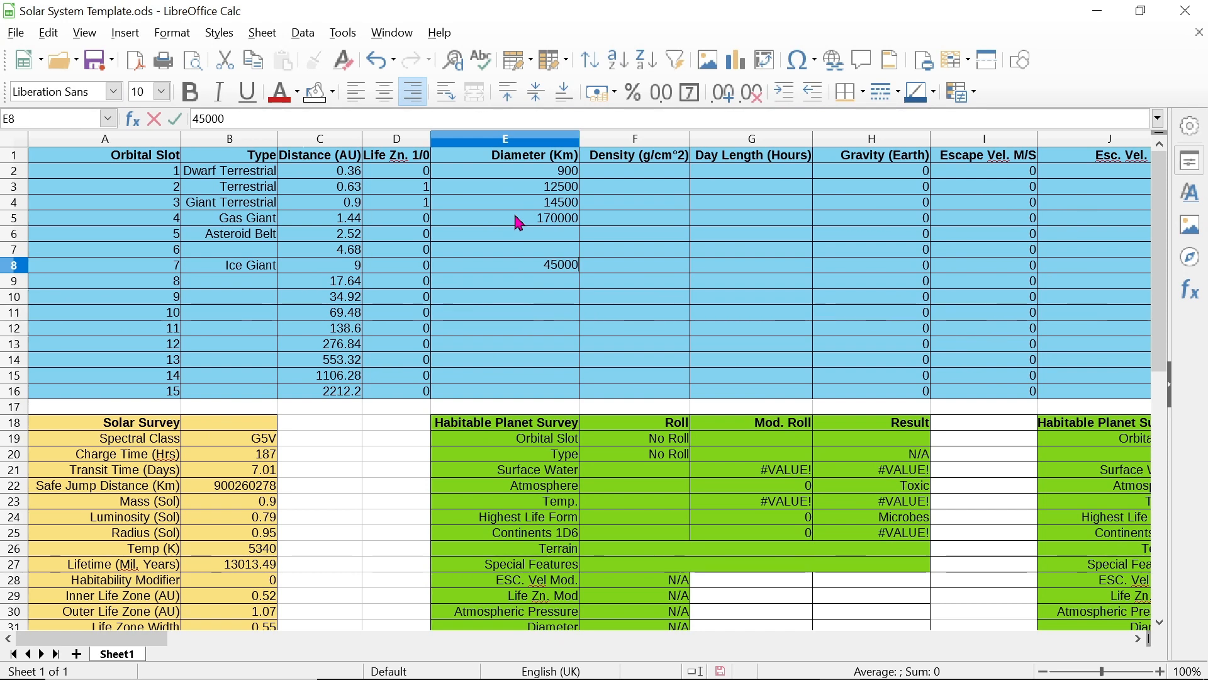
# Enter 4 as the density of orbital slot 1 and review the gravity and escape velocity columns
pyautogui.click(635, 172)
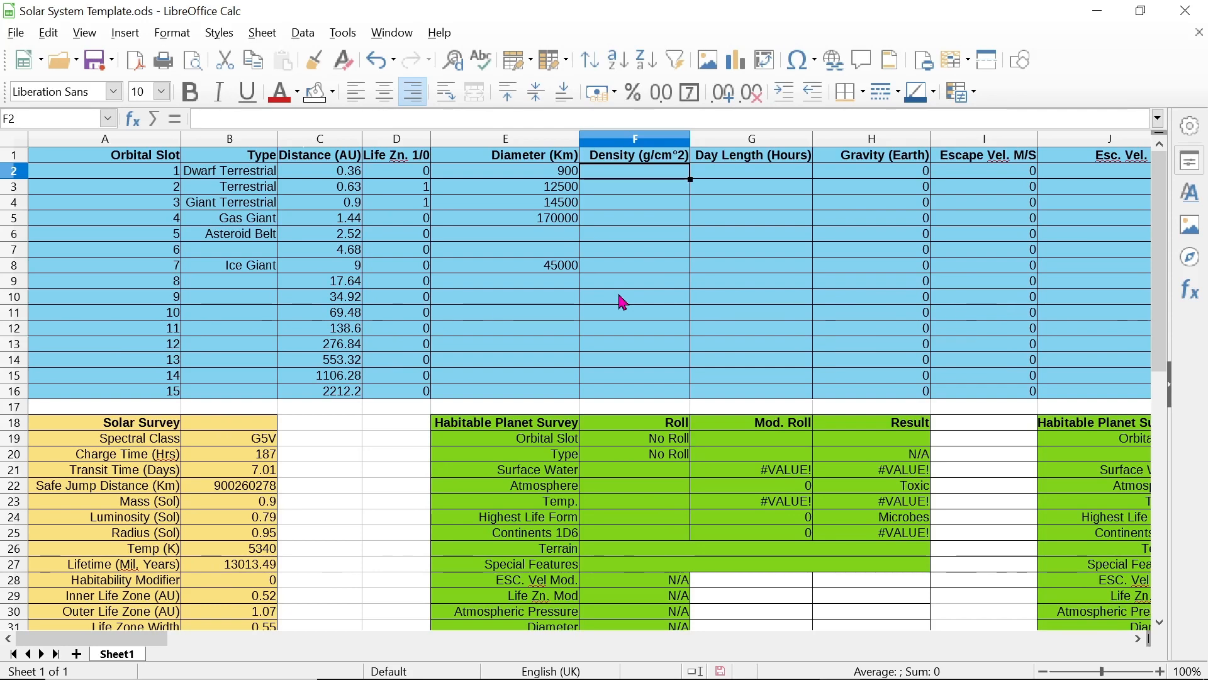
pyautogui.write('4')
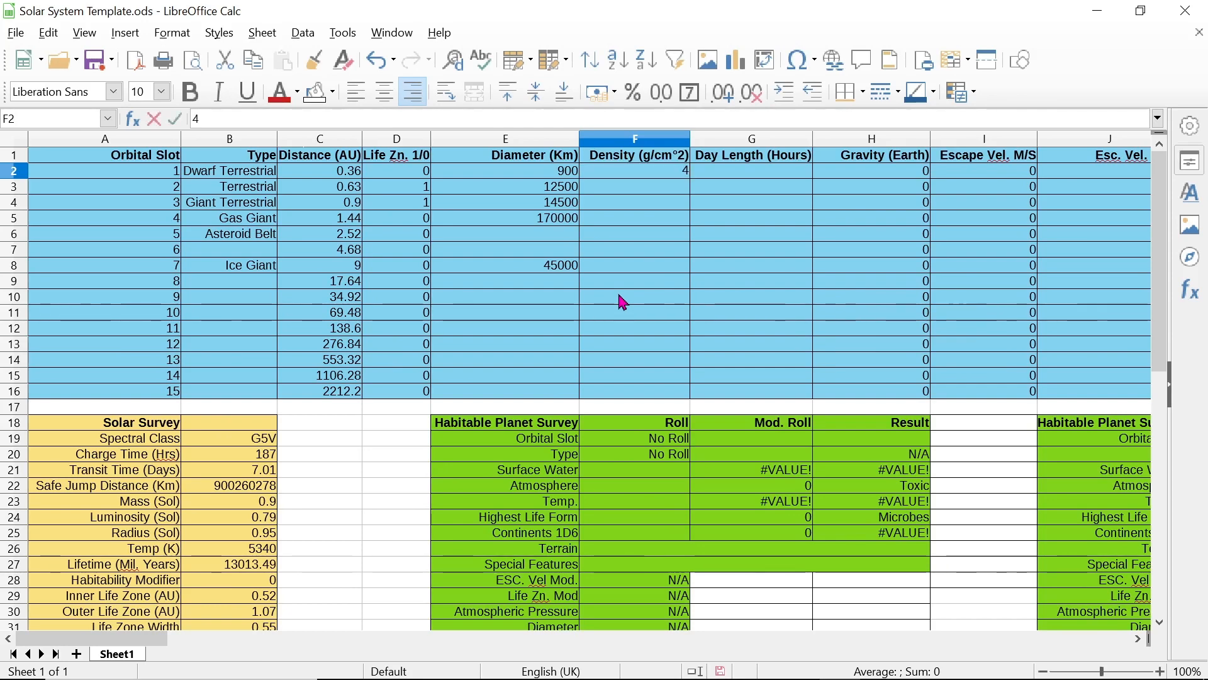
pyautogui.press('Return')
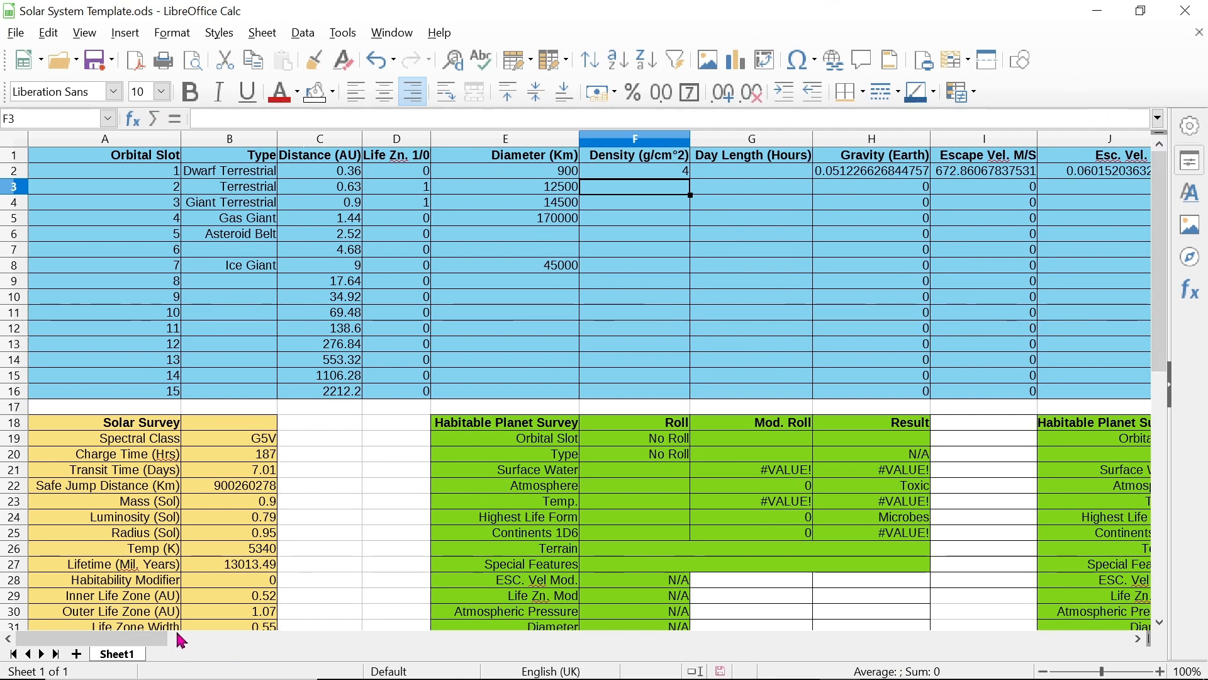
pyautogui.moveTo(154, 640); pyautogui.dragTo(193, 642)
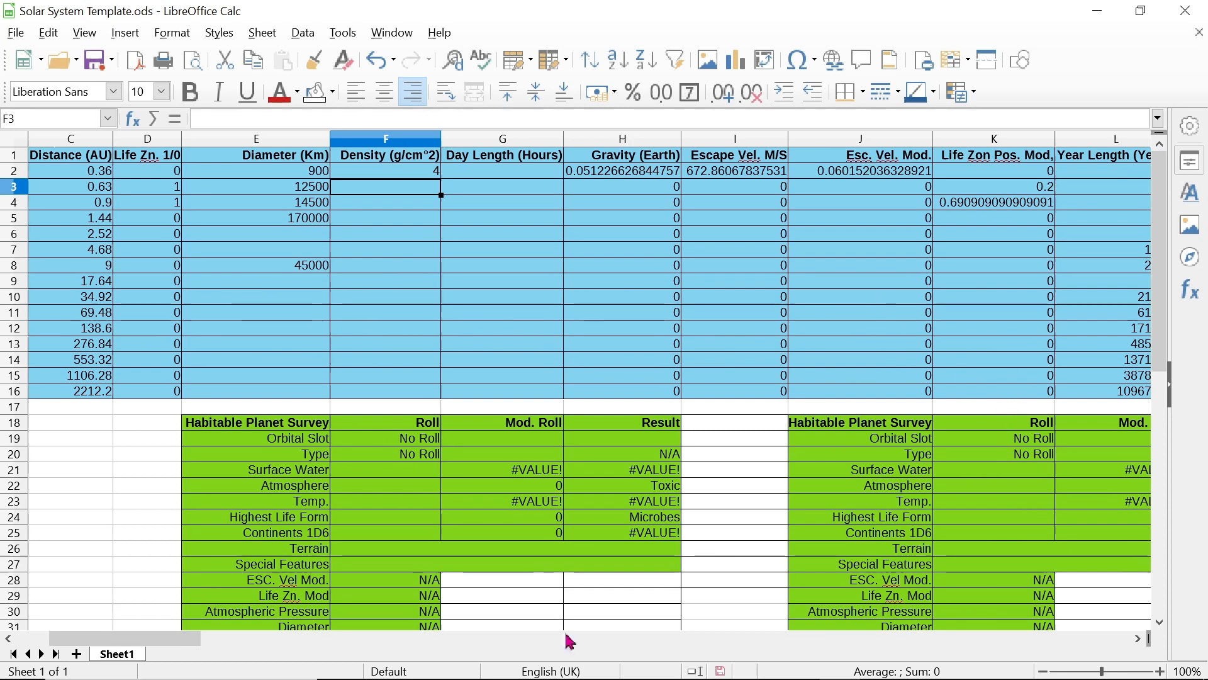
pyautogui.moveTo(197, 642); pyautogui.dragTo(163, 640)
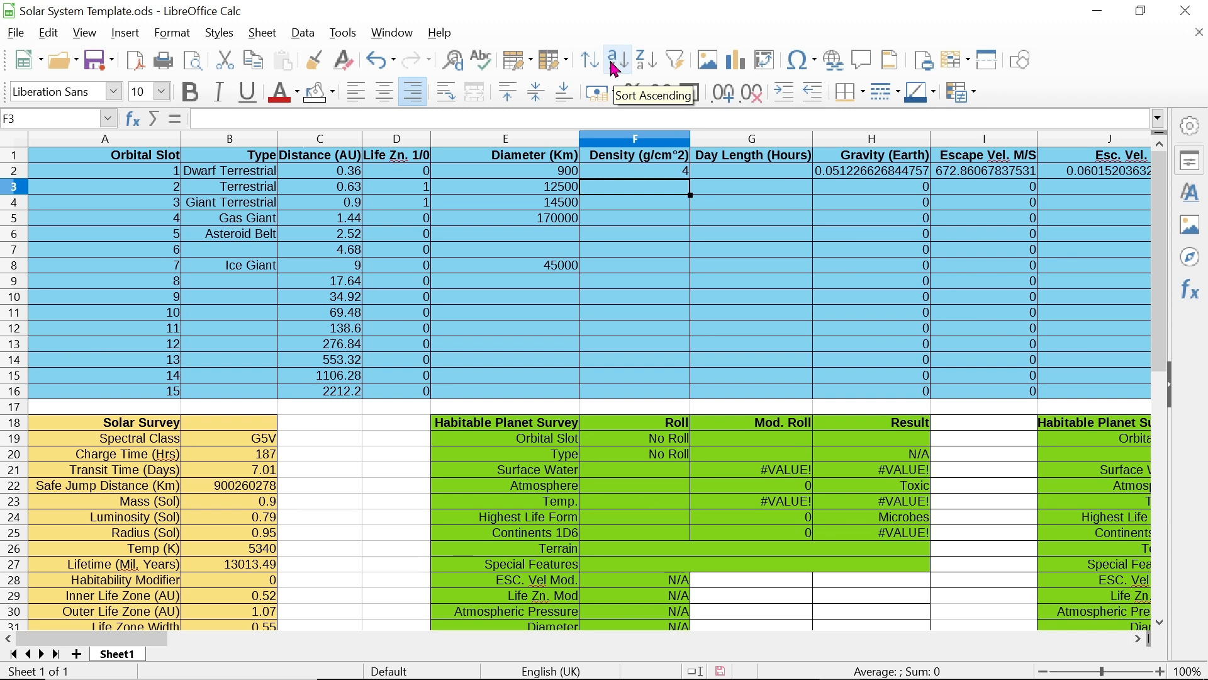
# Switch to the Calculator and compute 4 raised to the power of 0.75
pyautogui.moveTo(434, 674)
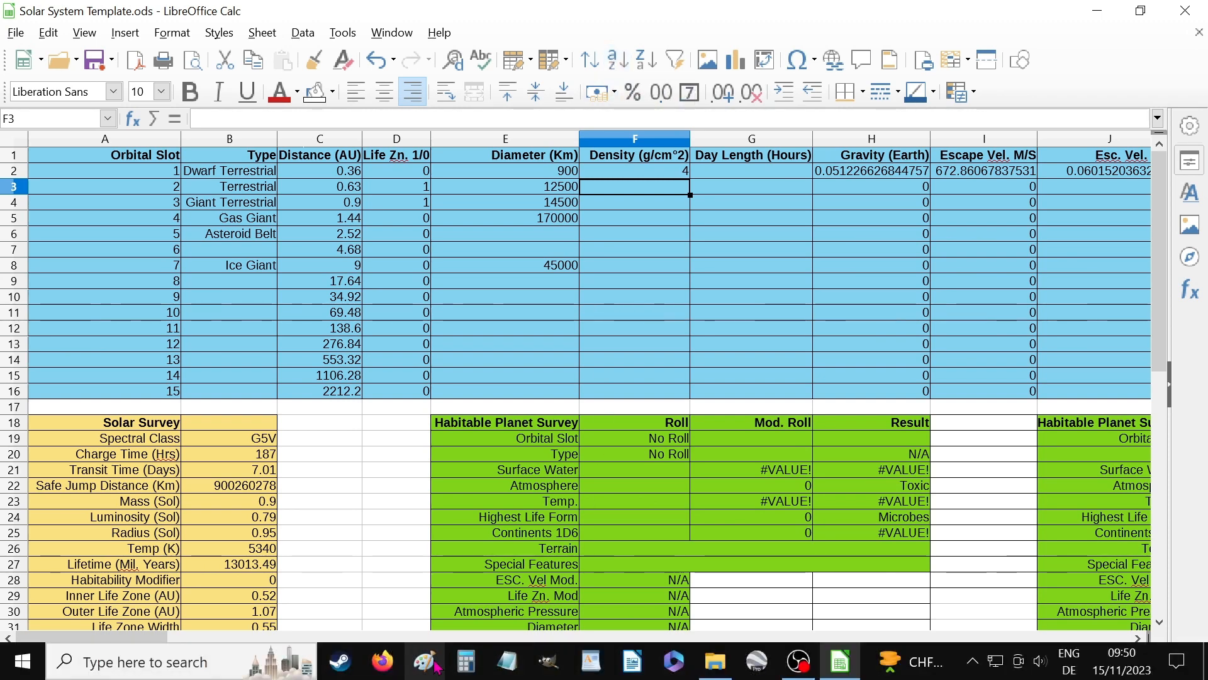
pyautogui.click(466, 661)
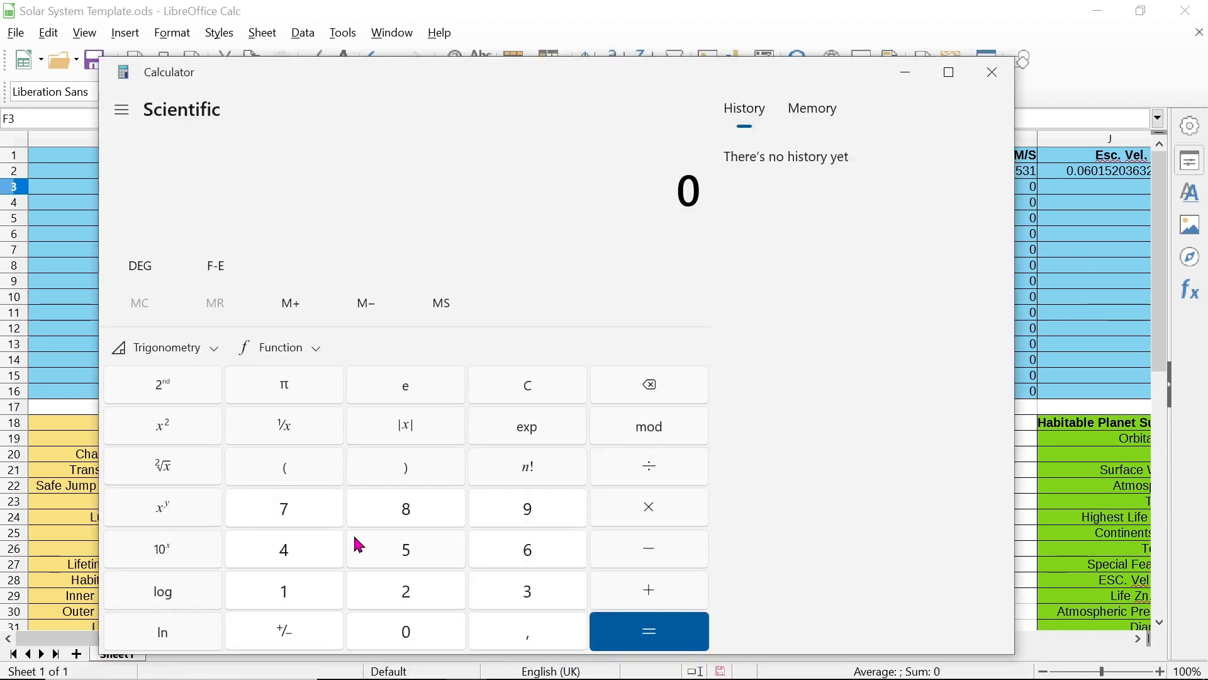
pyautogui.click(296, 559)
pyautogui.click(194, 507)
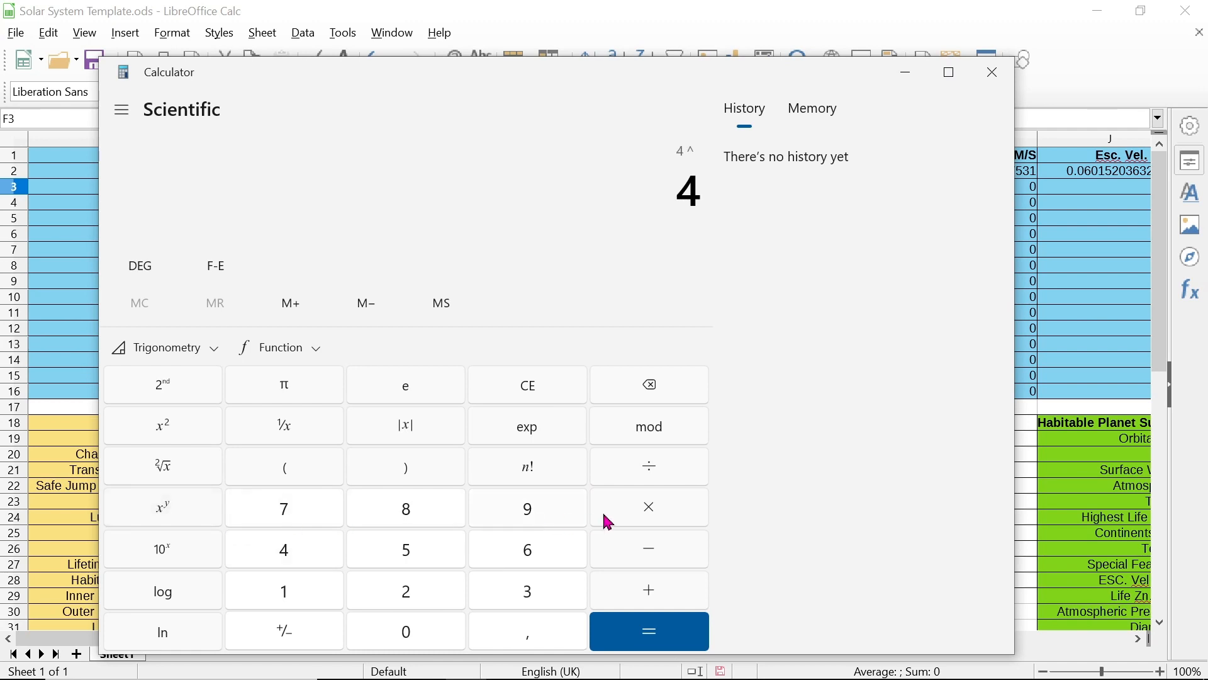
pyautogui.click(529, 632)
pyautogui.click(312, 517)
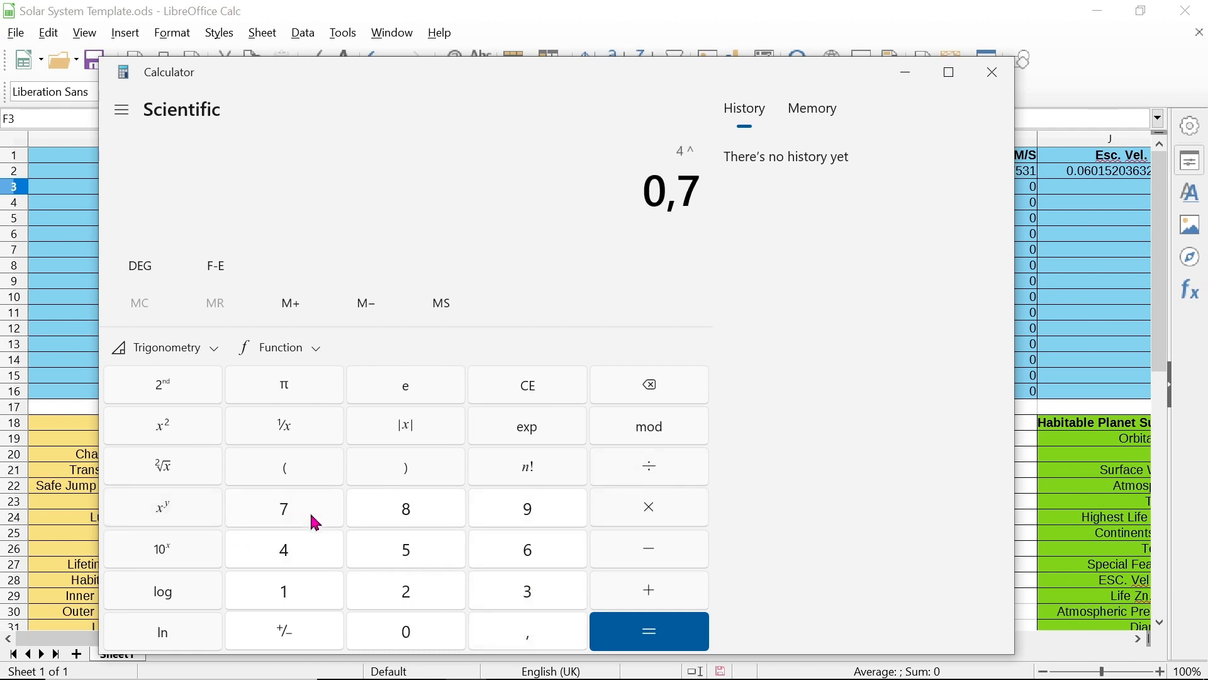
pyautogui.click(406, 552)
pyautogui.click(663, 633)
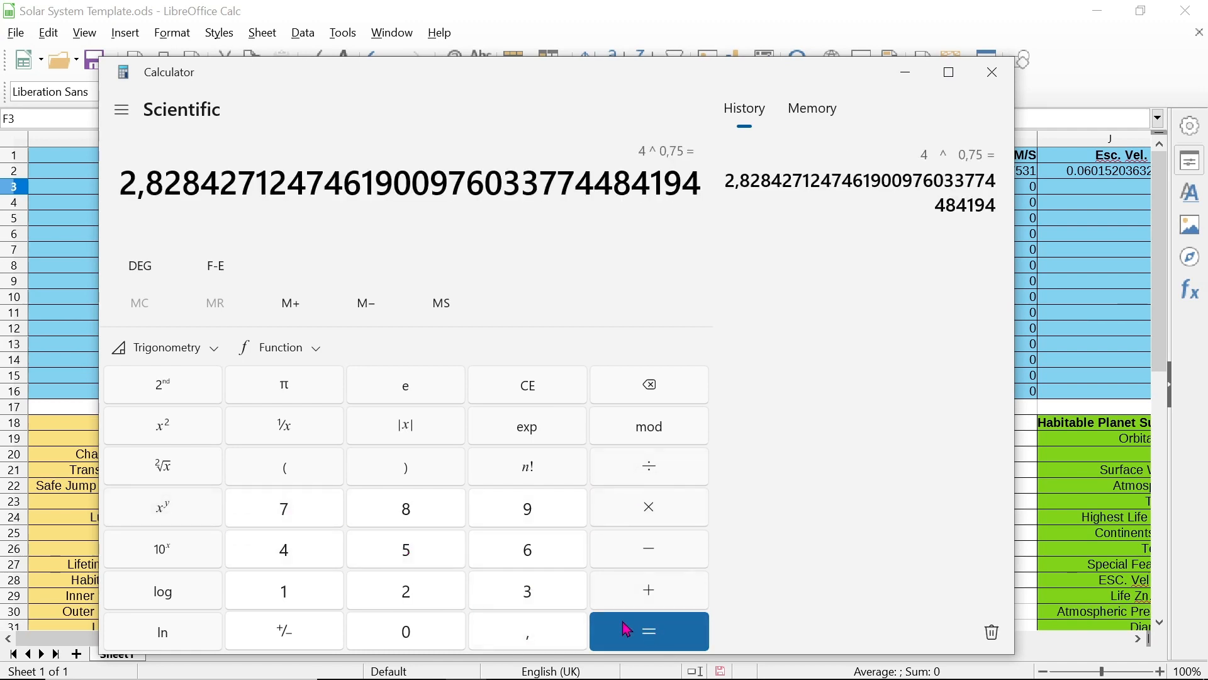
# Add 2.5 to the calculated power and return to the Solar System Template spreadsheet
pyautogui.click(658, 588)
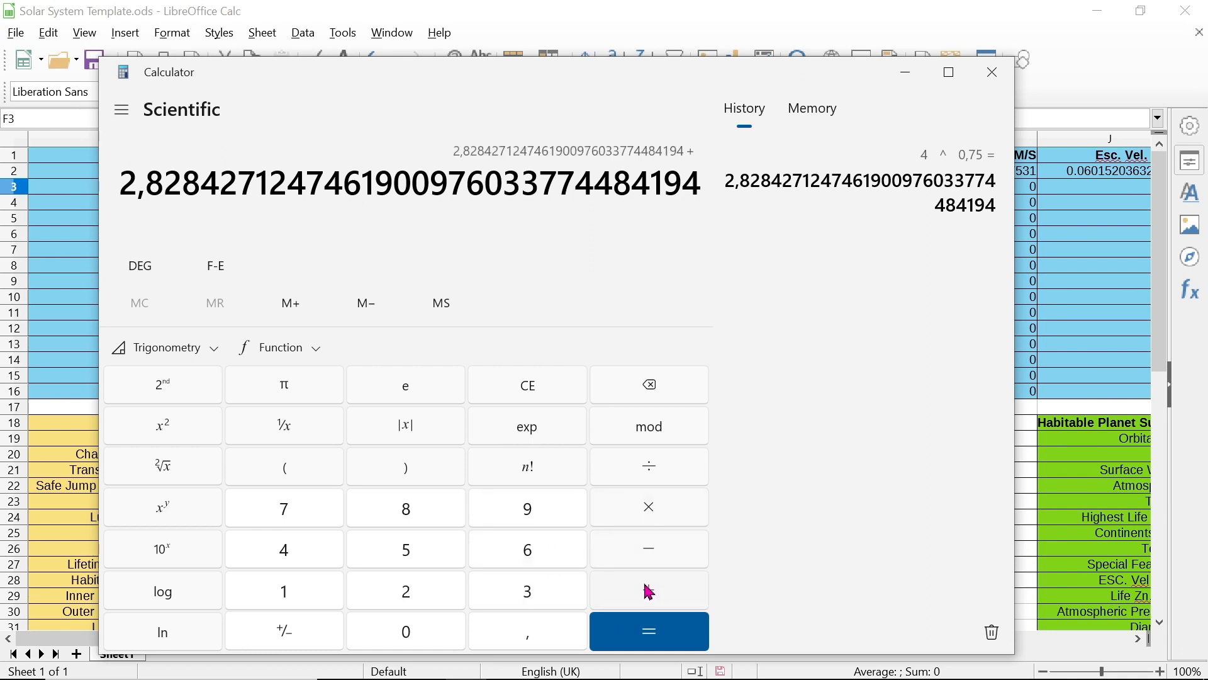
pyautogui.click(445, 588)
pyautogui.click(534, 630)
pyautogui.click(440, 559)
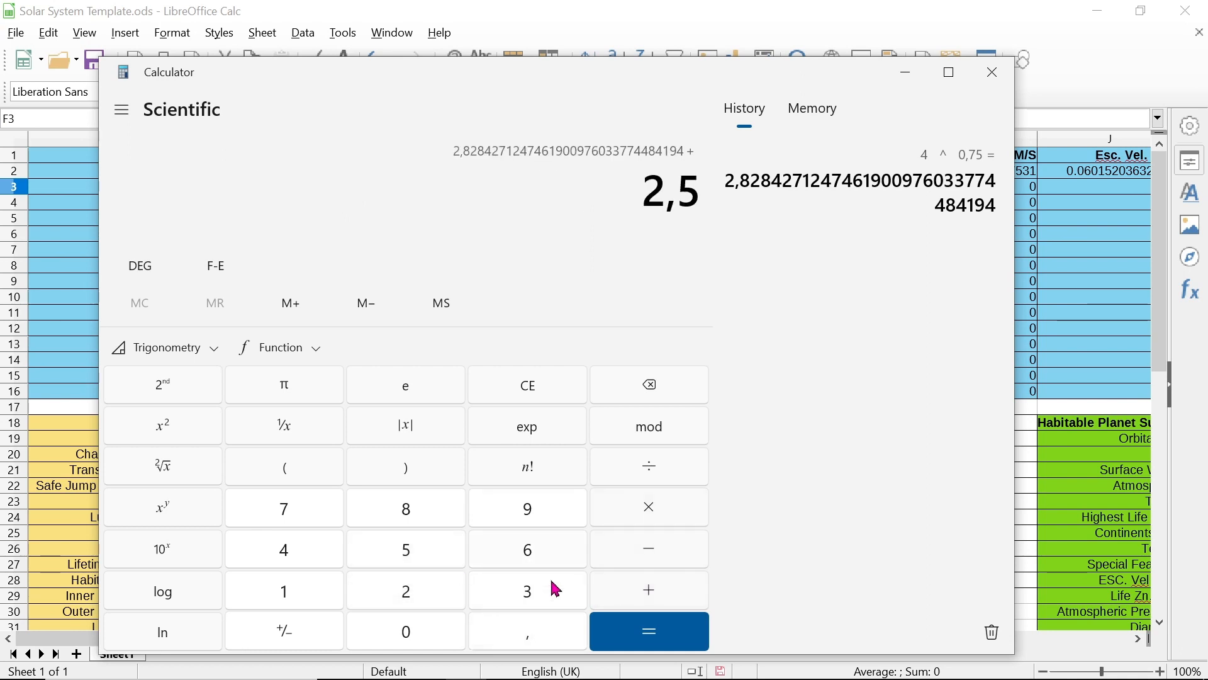
pyautogui.click(629, 630)
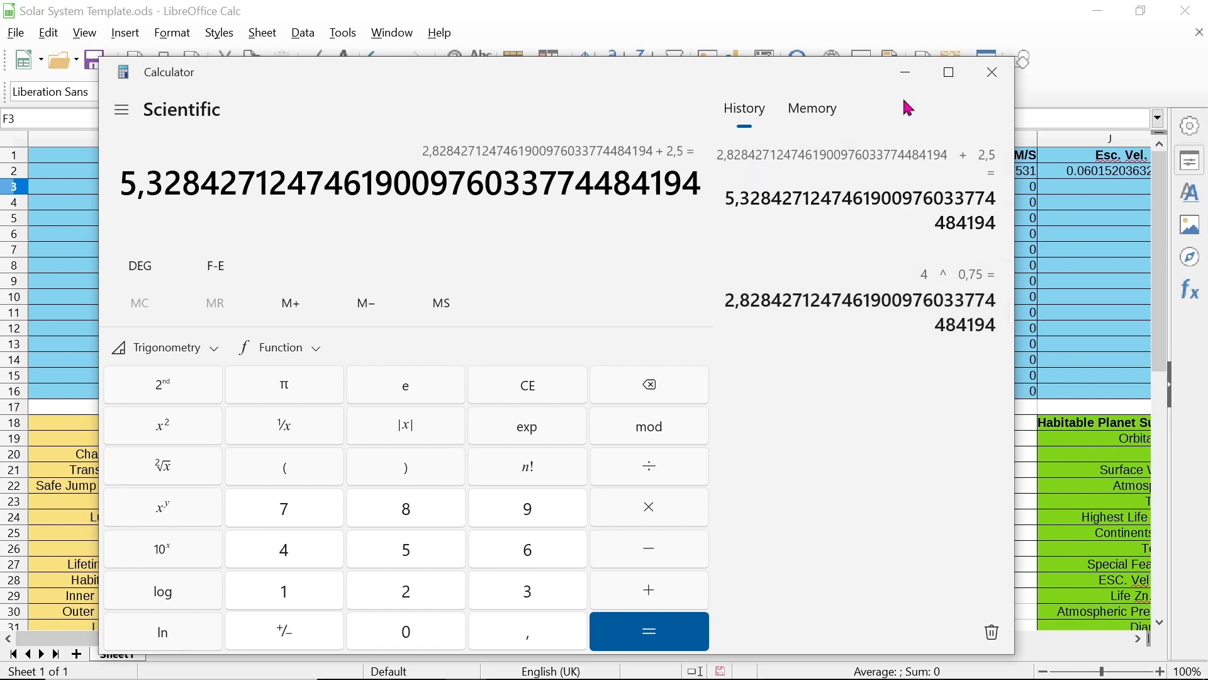
pyautogui.click(906, 73)
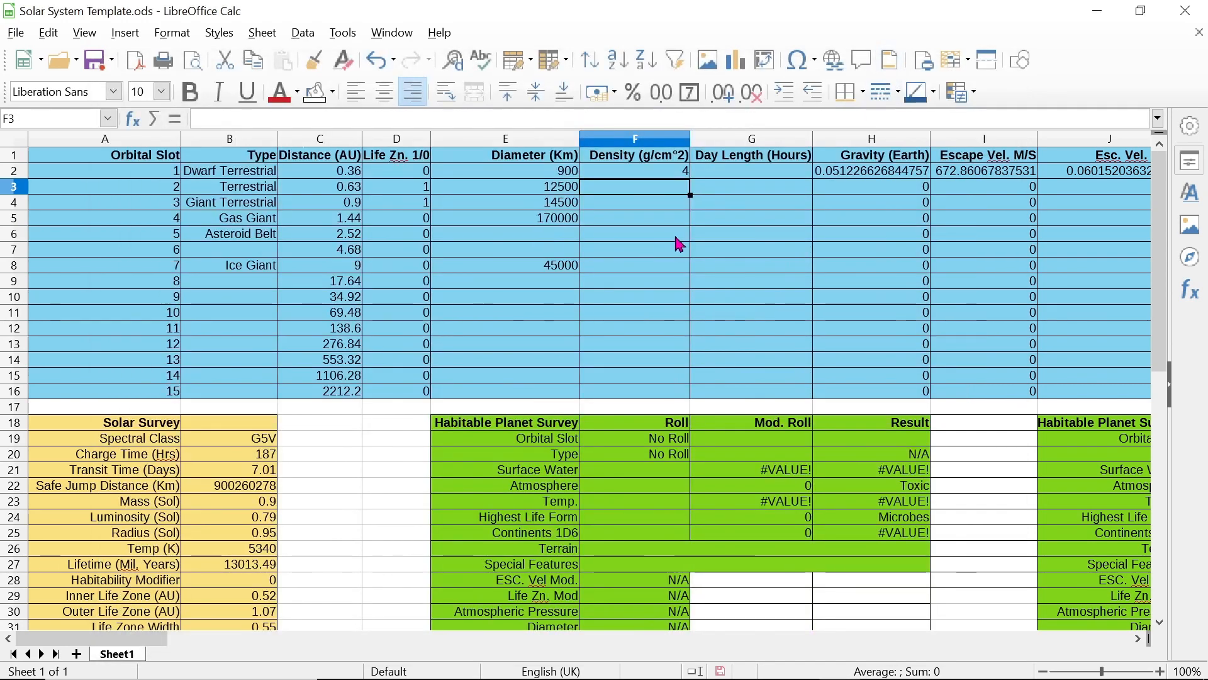
# Set the density of orbital slot 2 to 5.32 and of orbital slot 3 to 4
pyautogui.write('5.')
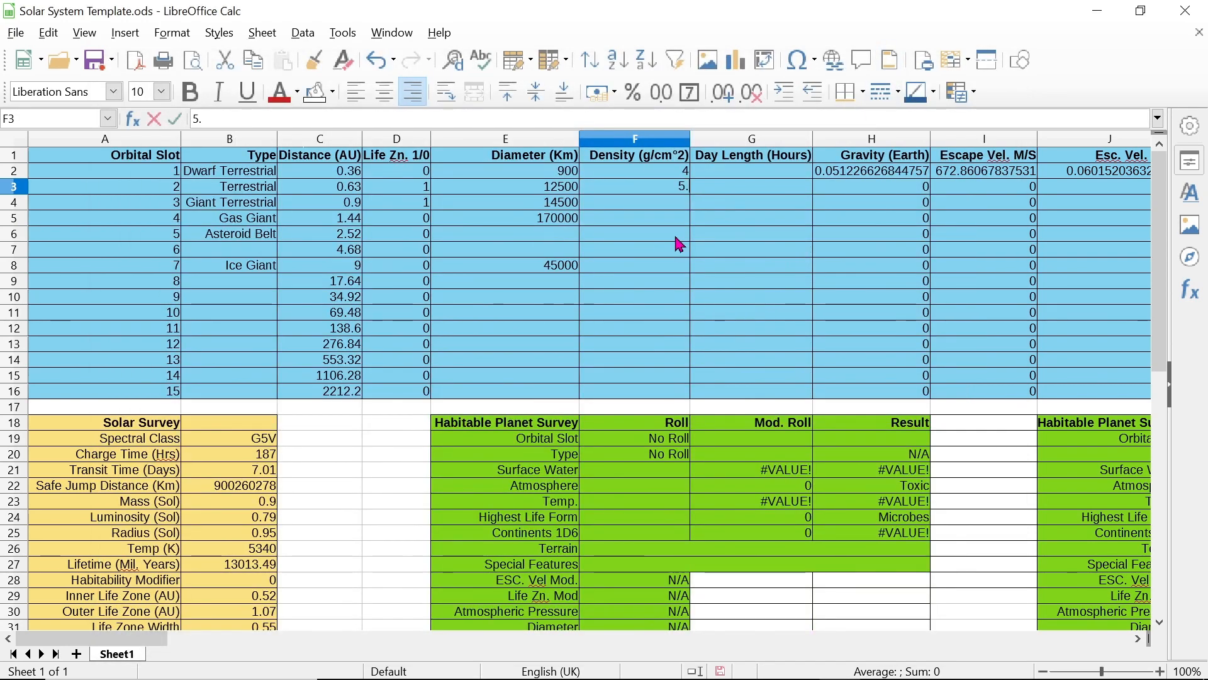
pyautogui.write('32')
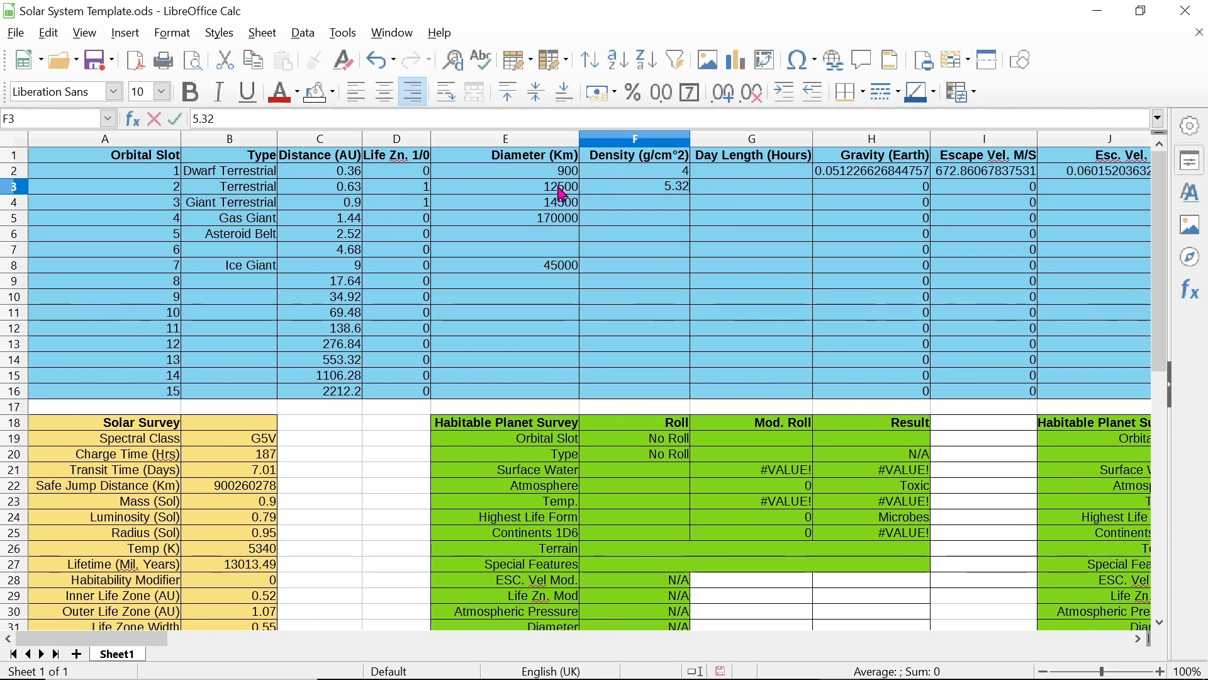
pyautogui.press('Return')
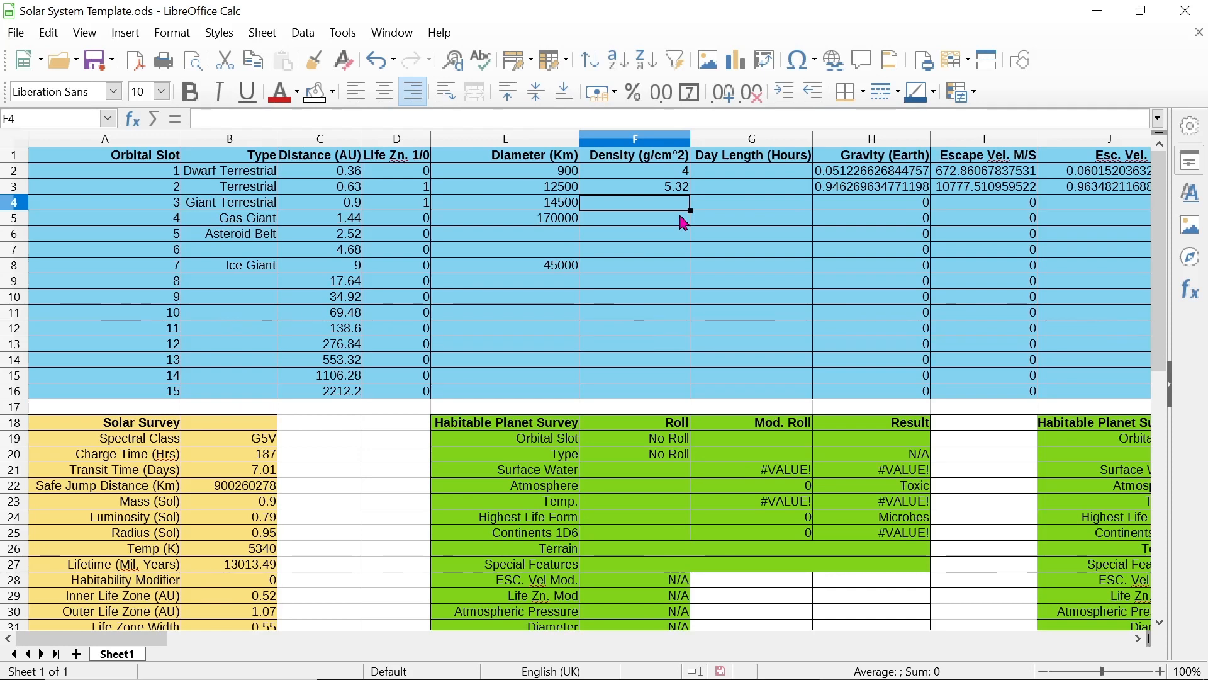
pyautogui.write('4')
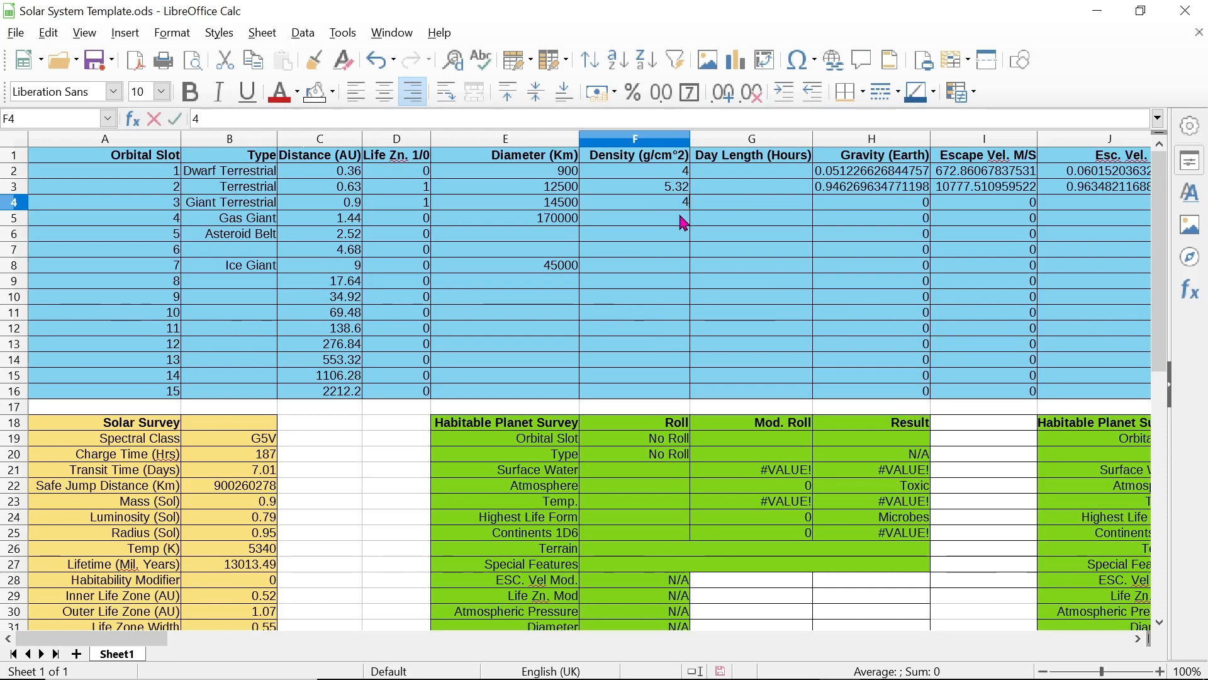
pyautogui.press('Return')
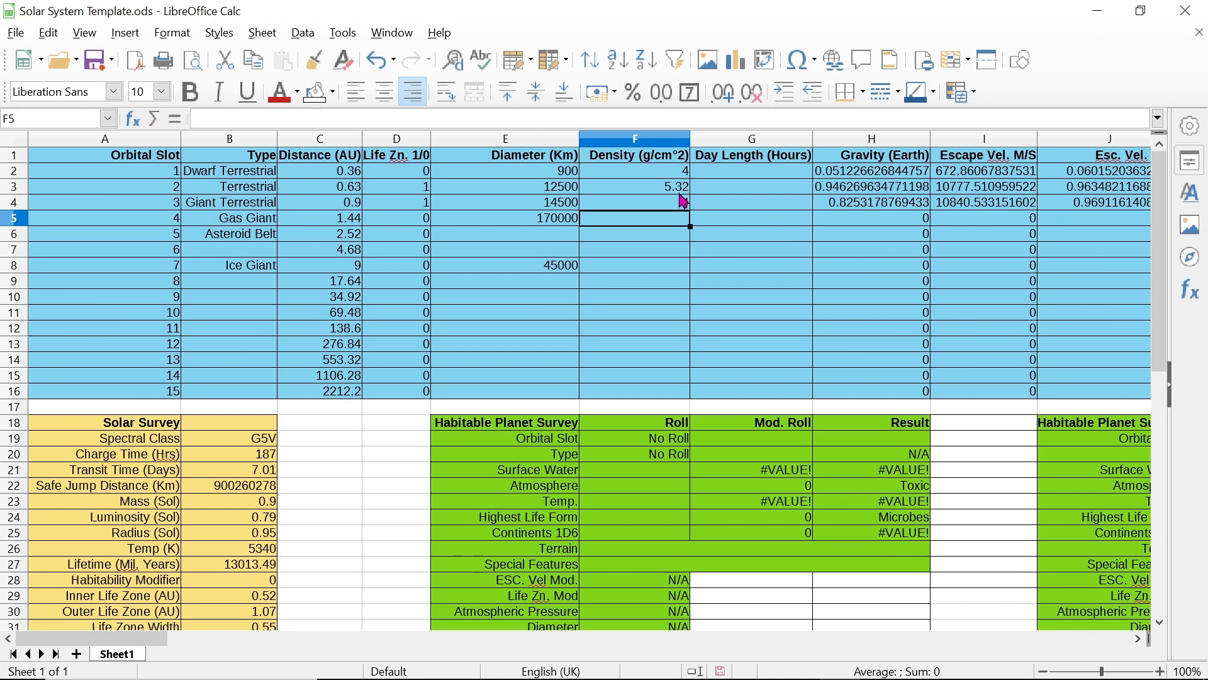
# Check the densities and the first escape velocity modifier, and set the density of orbital slot 4 to 1.2
pyautogui.click(682, 186)
pyautogui.click(669, 200)
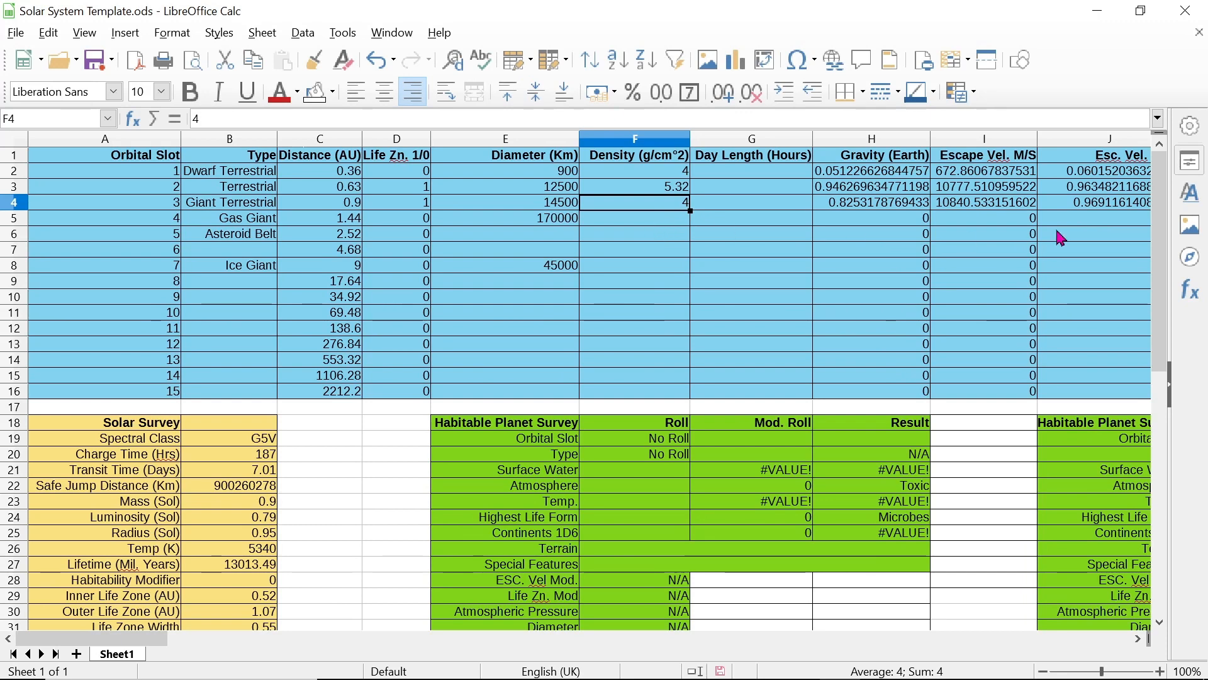
pyautogui.click(1096, 181)
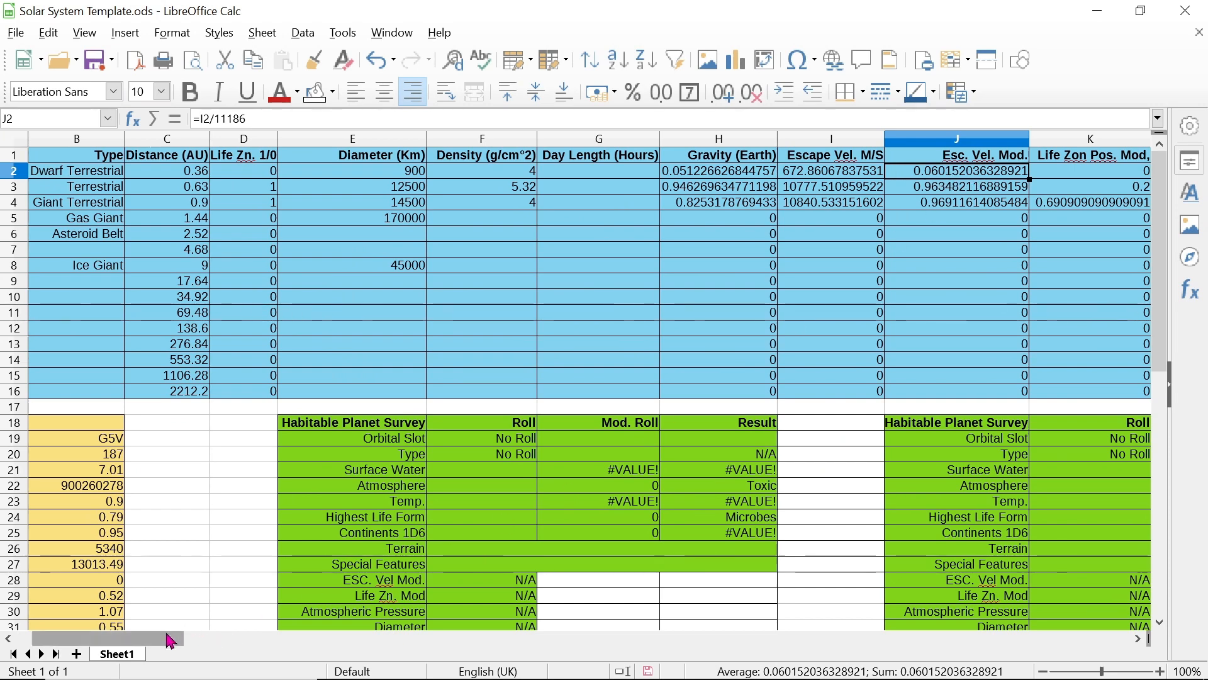
pyautogui.moveTo(170, 640); pyautogui.dragTo(131, 638)
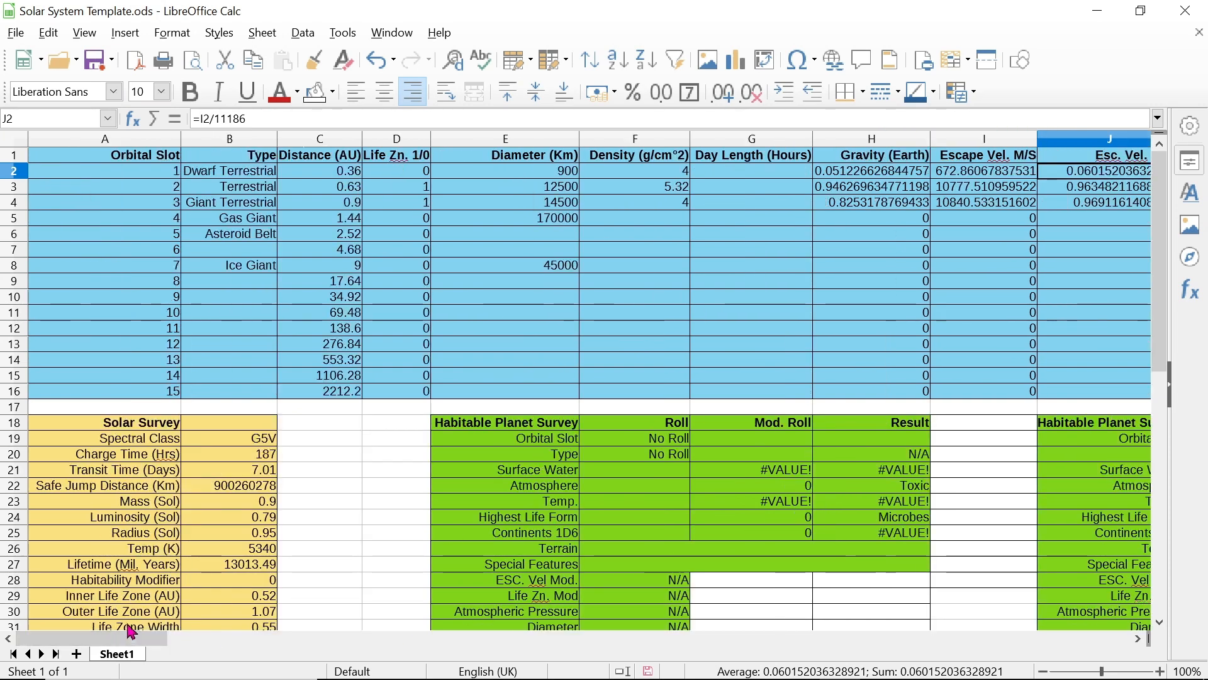
pyautogui.click(669, 224)
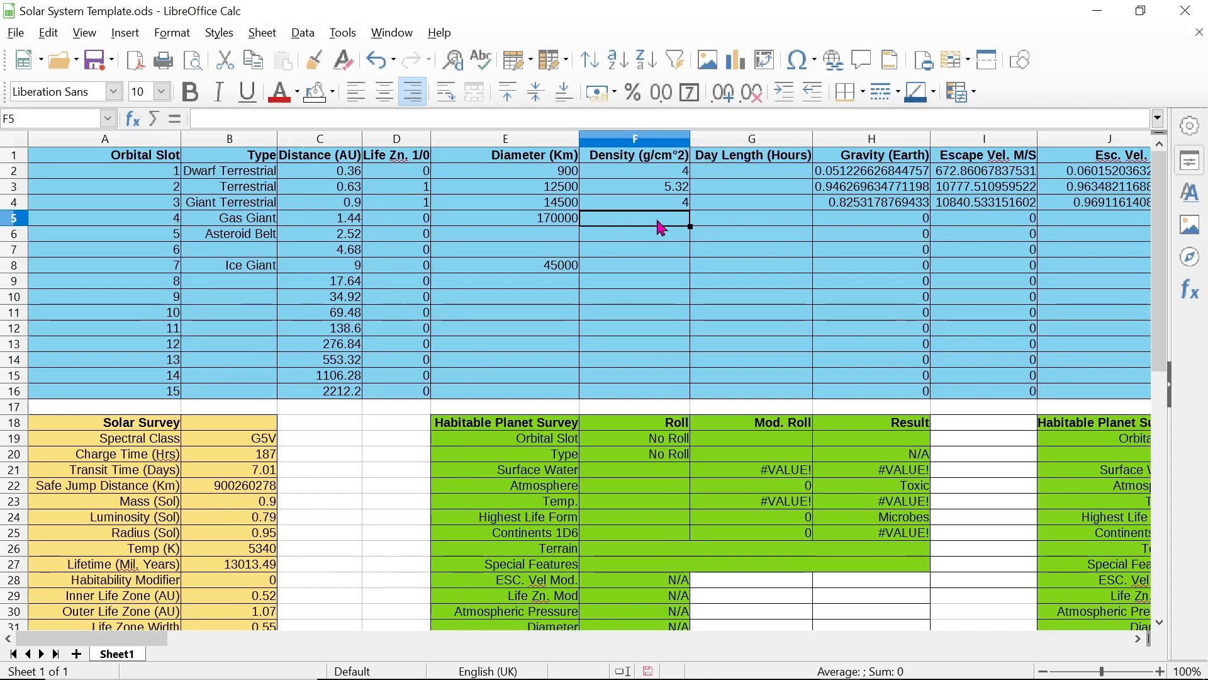
pyautogui.write('1')
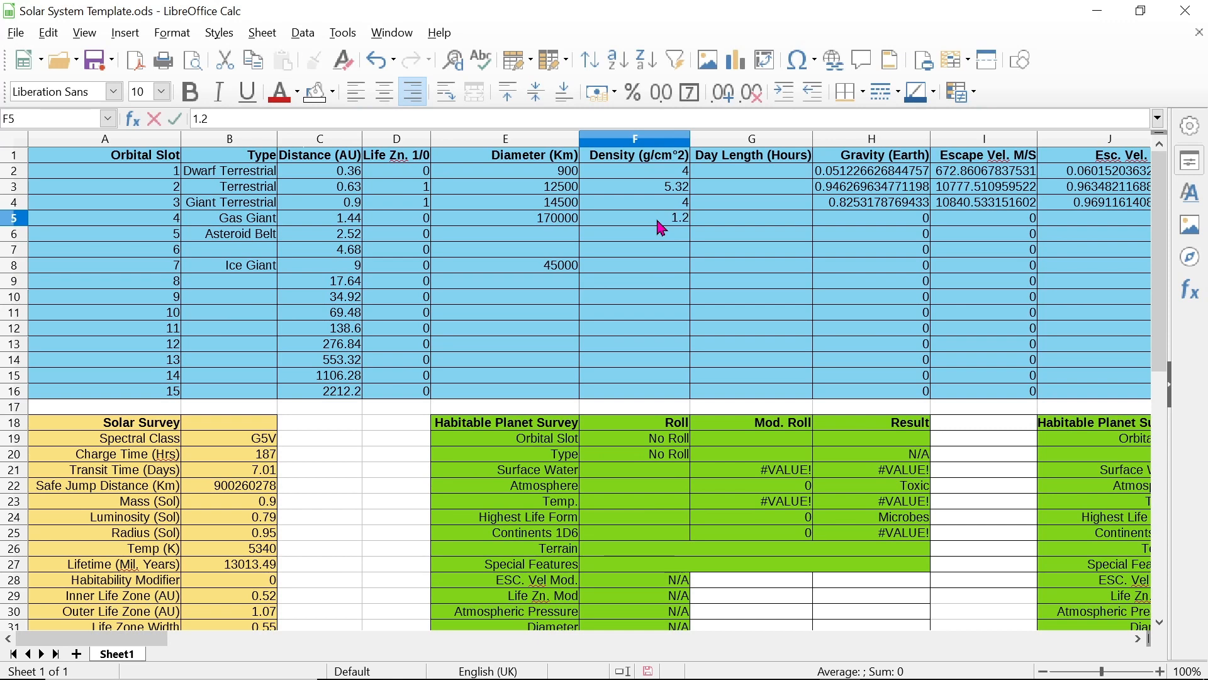
pyautogui.write('.2')
pyautogui.press('Return')
# Set the density of the ice giant in orbital slot 7 to 1.7
pyautogui.press('Return')
pyautogui.press('Return')
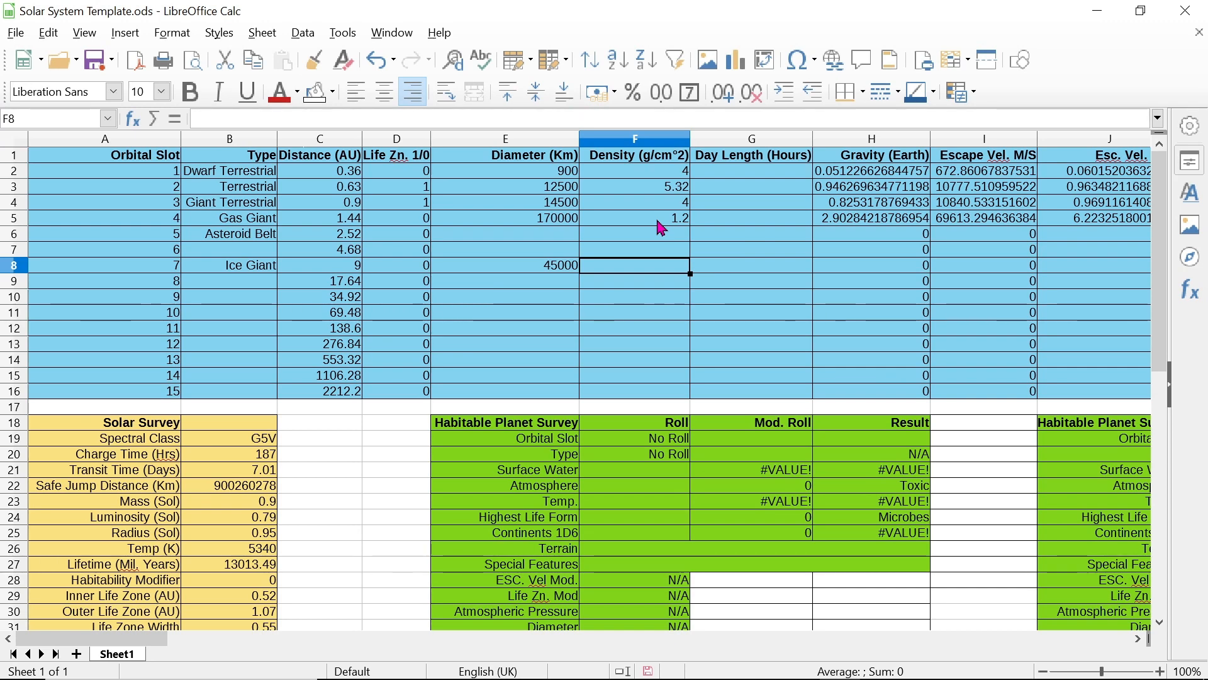
pyautogui.write('1')
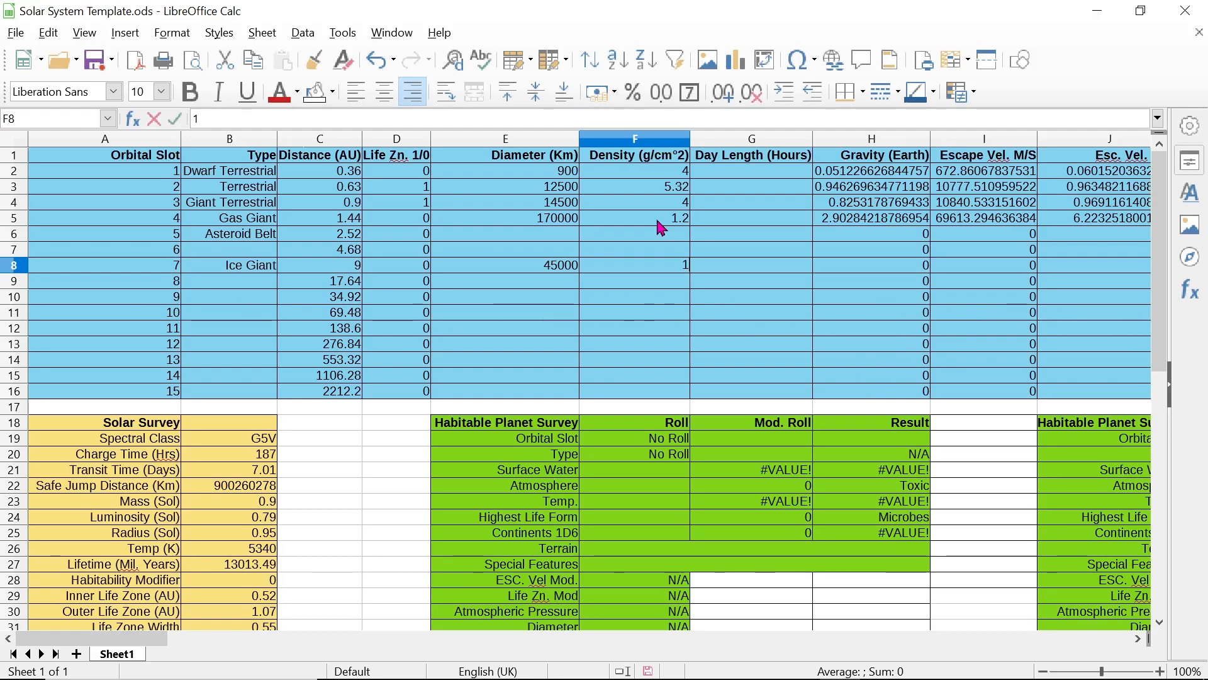
pyautogui.write('.7')
pyautogui.press('Return')
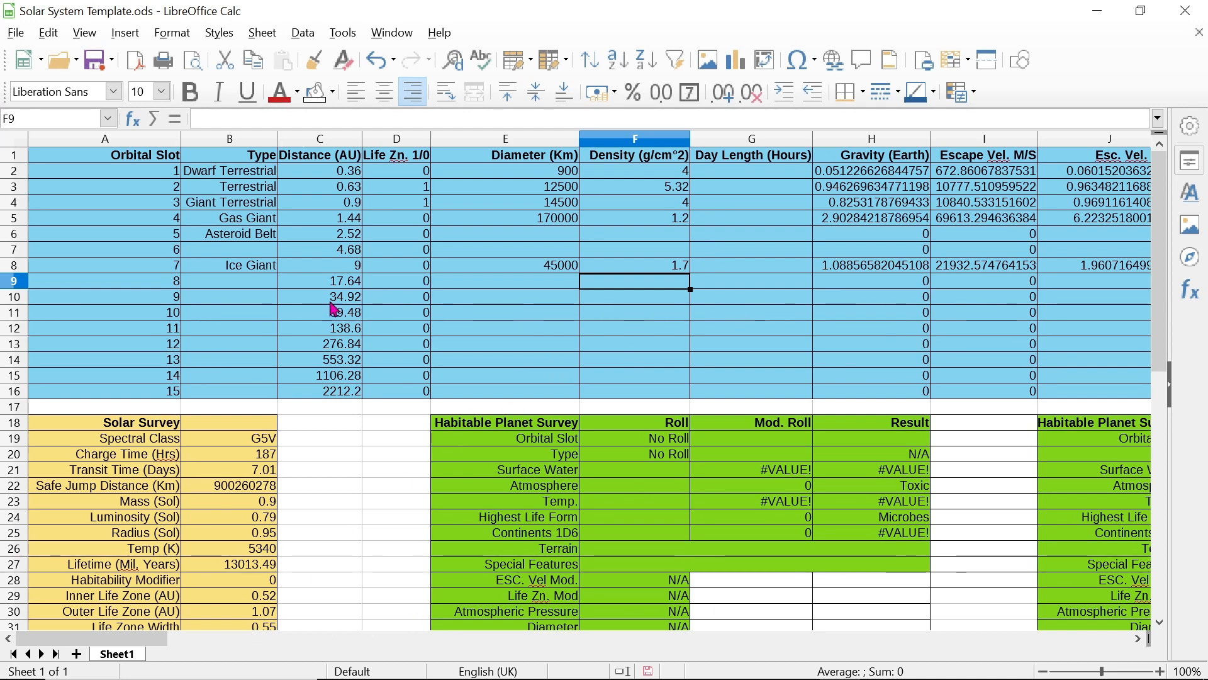
# Enter day lengths of 19, 27 and 8 hours for orbital slots 1, 2 and 3
pyautogui.click(667, 238)
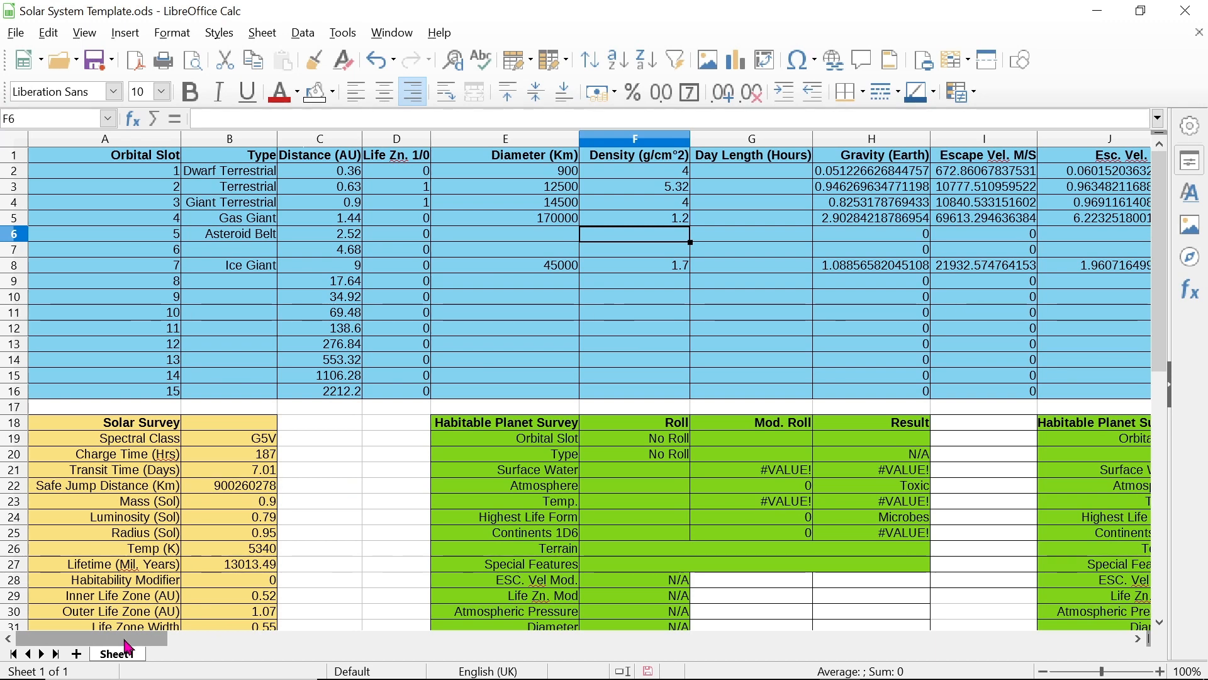
pyautogui.moveTo(124, 643); pyautogui.dragTo(131, 639)
pyautogui.moveTo(82, 641)
pyautogui.mouseDown()
pyautogui.moveTo(162, 655)
pyautogui.moveTo(84, 652)
pyautogui.mouseUp()
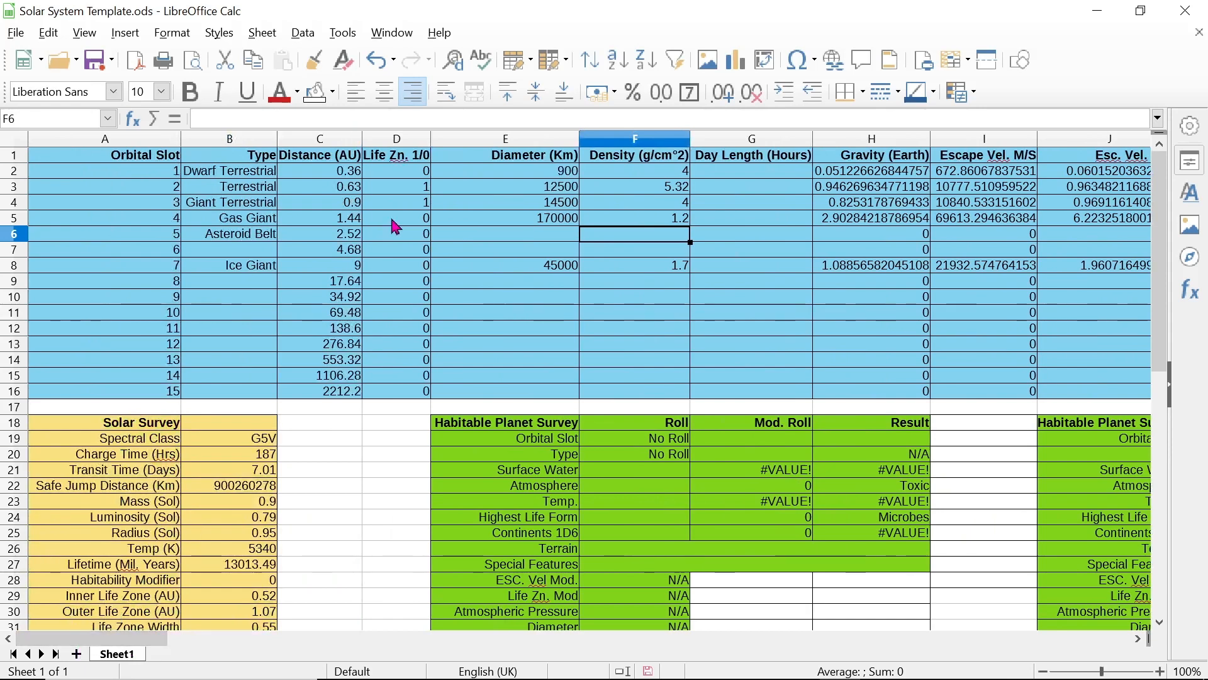
pyautogui.click(762, 173)
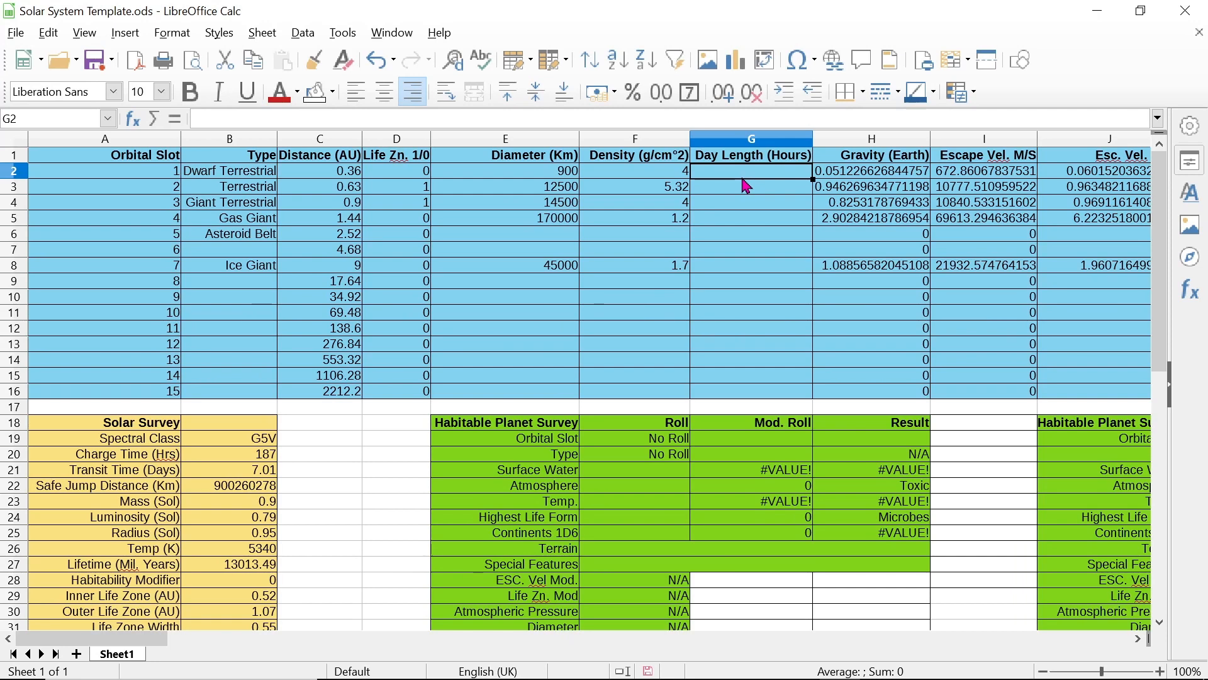
pyautogui.write('19')
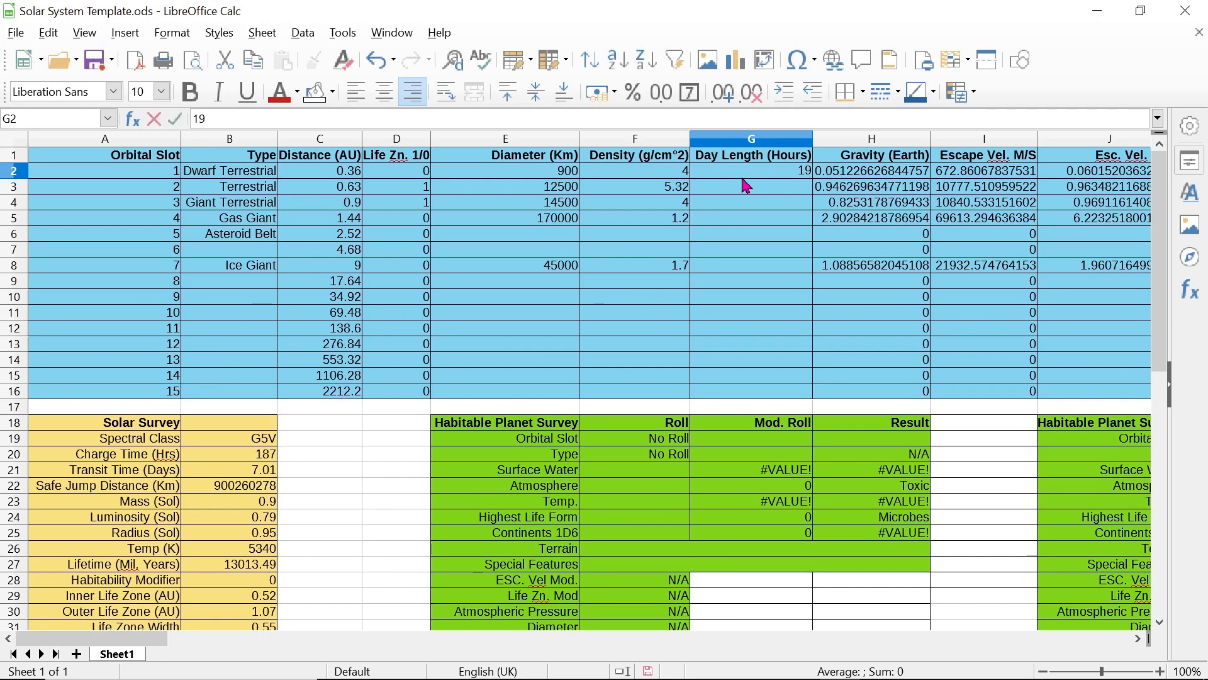
pyautogui.press('Return')
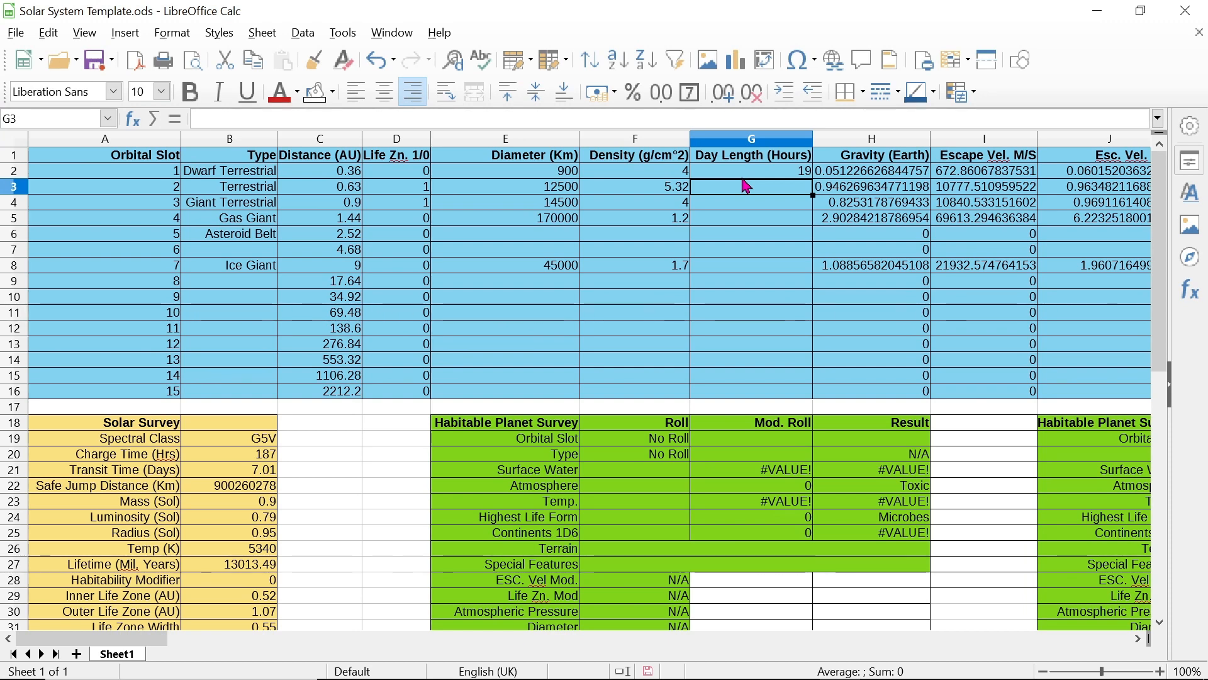
pyautogui.write('27')
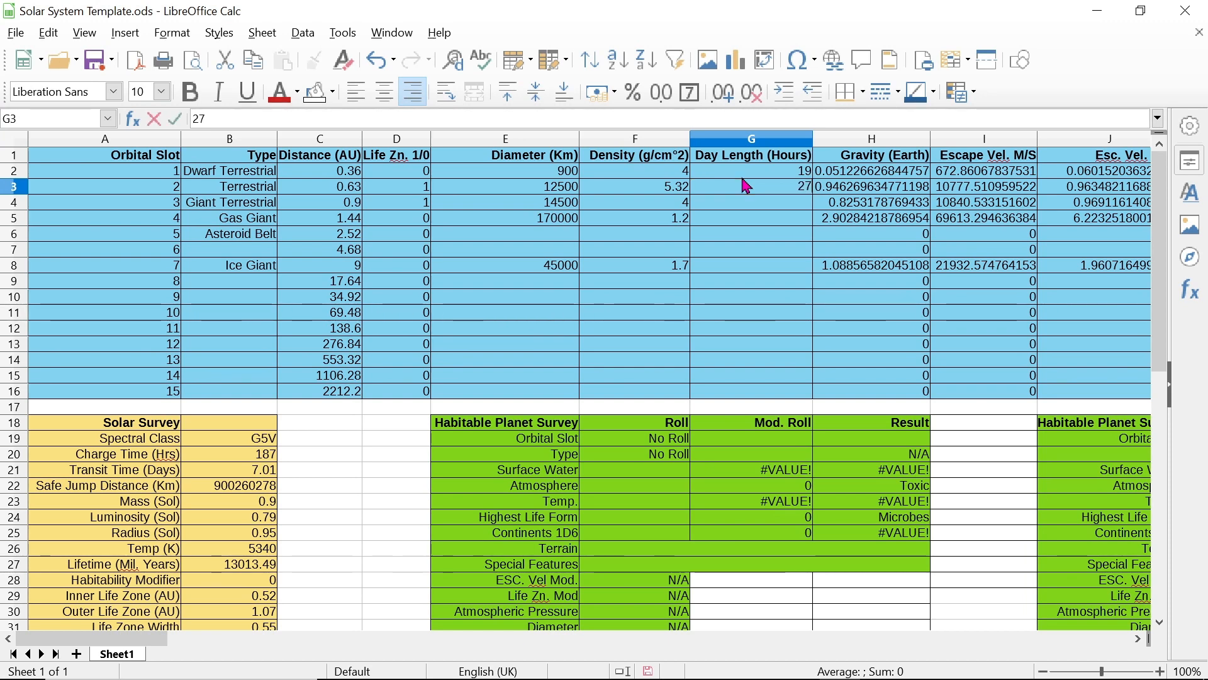
pyautogui.press('Return')
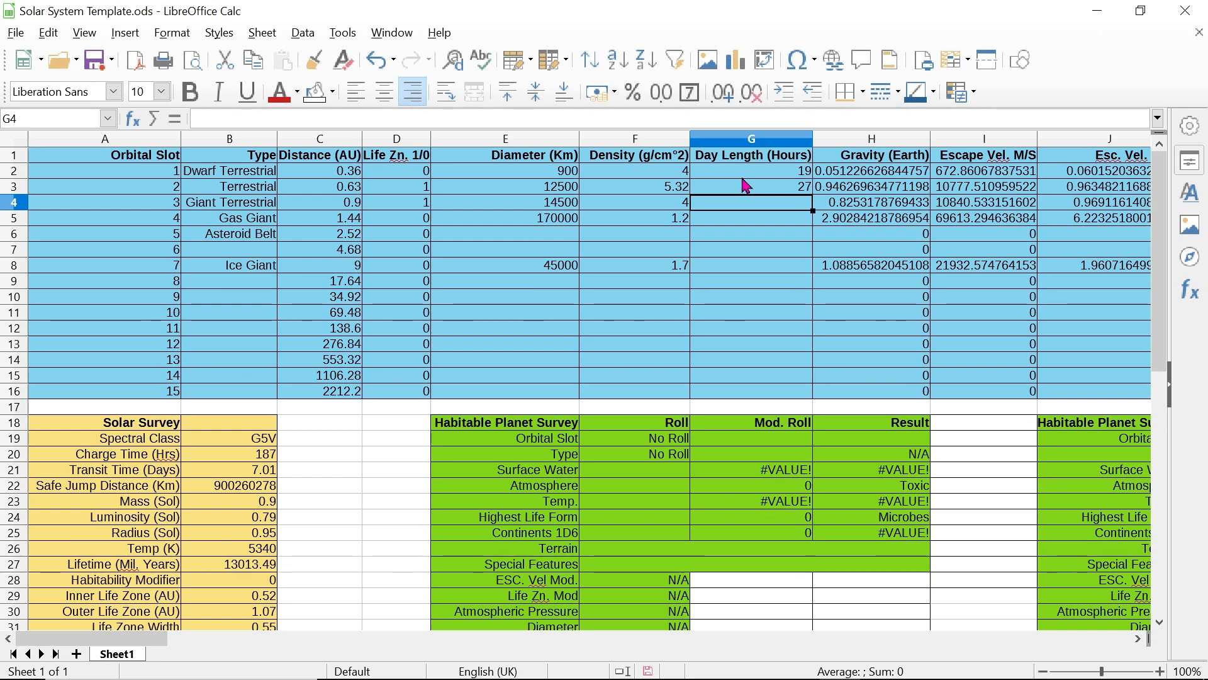
pyautogui.write('8')
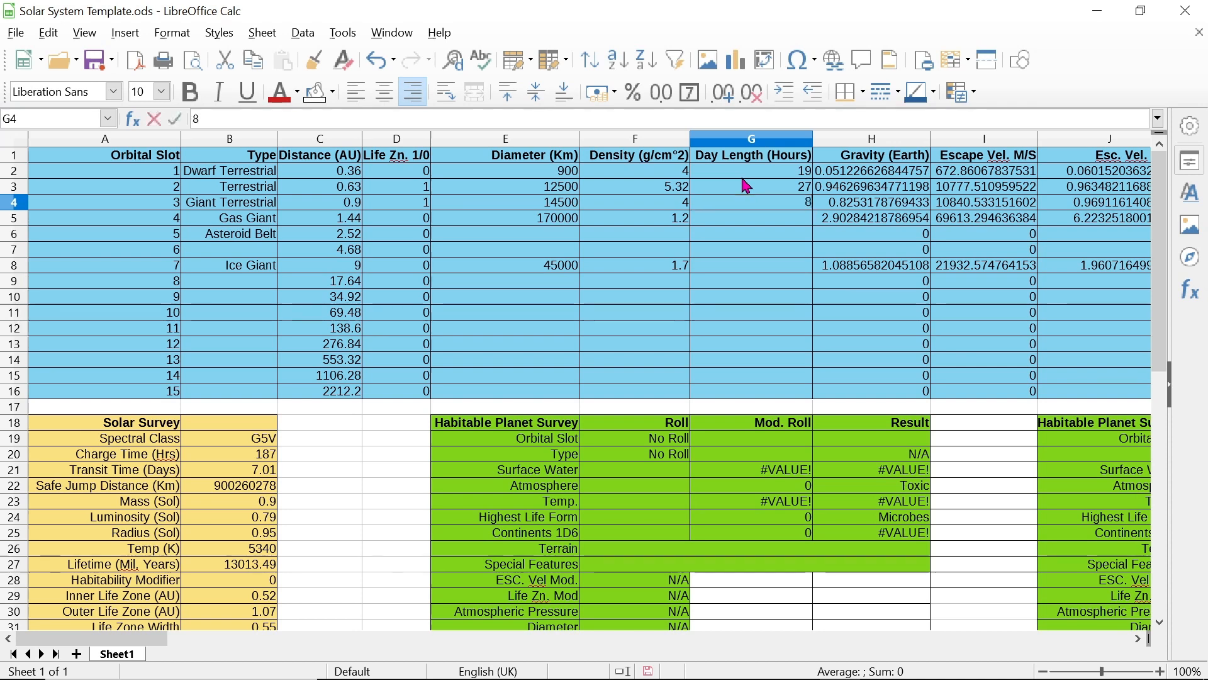
pyautogui.press('Return')
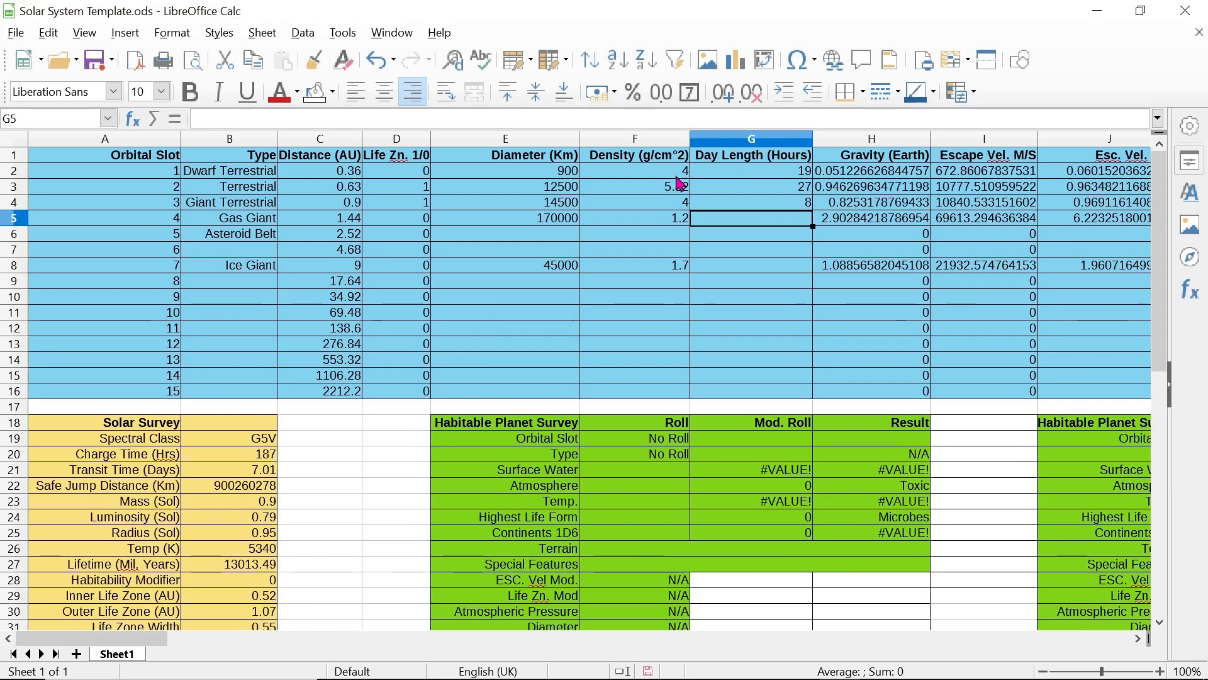
# Enter a day length of 16 hours for orbital slot 4 and 9 hours for orbital slot 7
pyautogui.write('16')
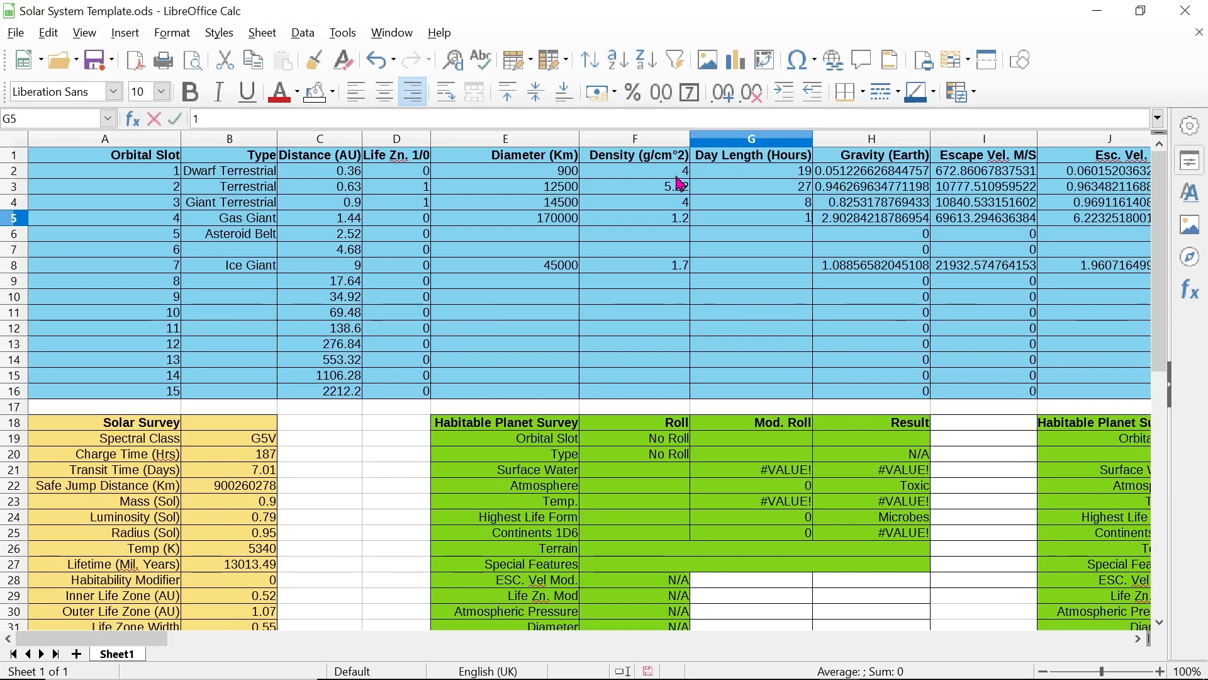
pyautogui.press('Return')
pyautogui.press('Return')
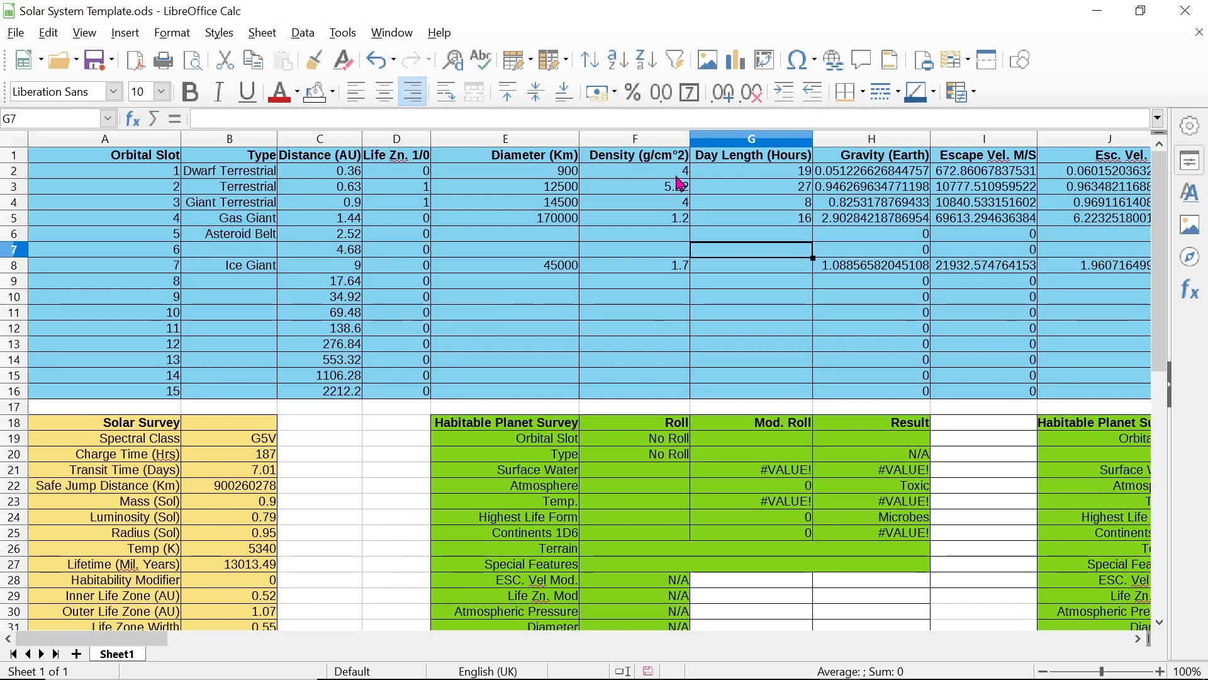
pyautogui.press('Return')
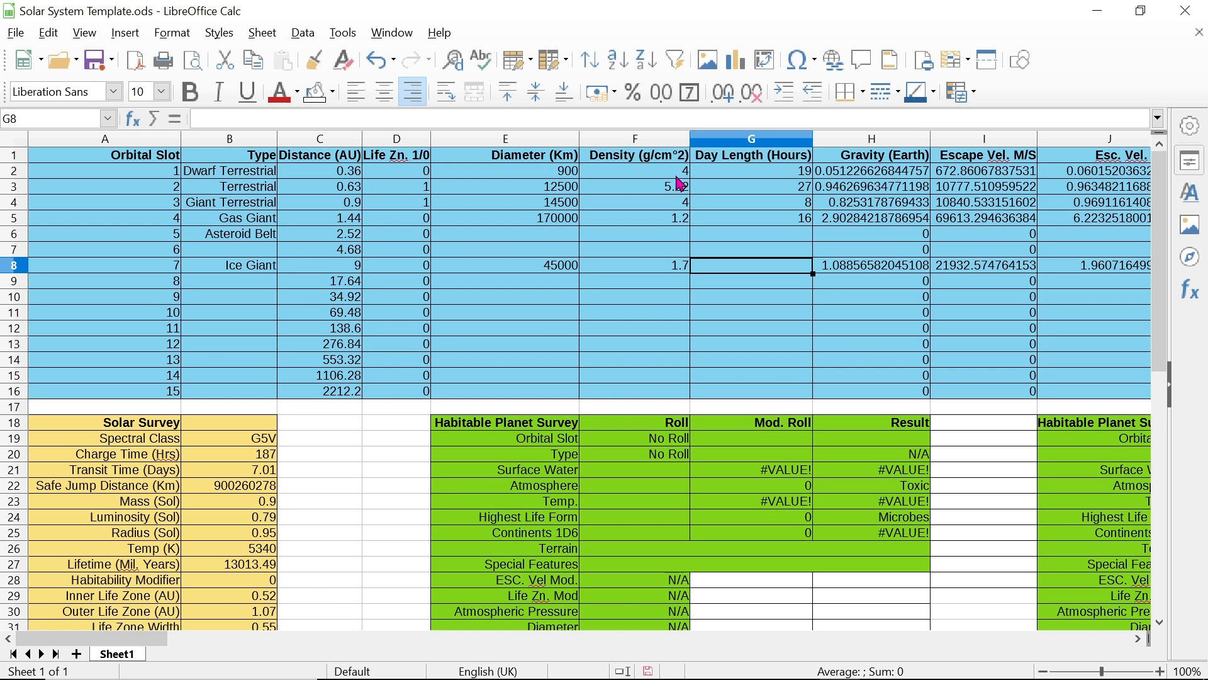
pyautogui.write('9')
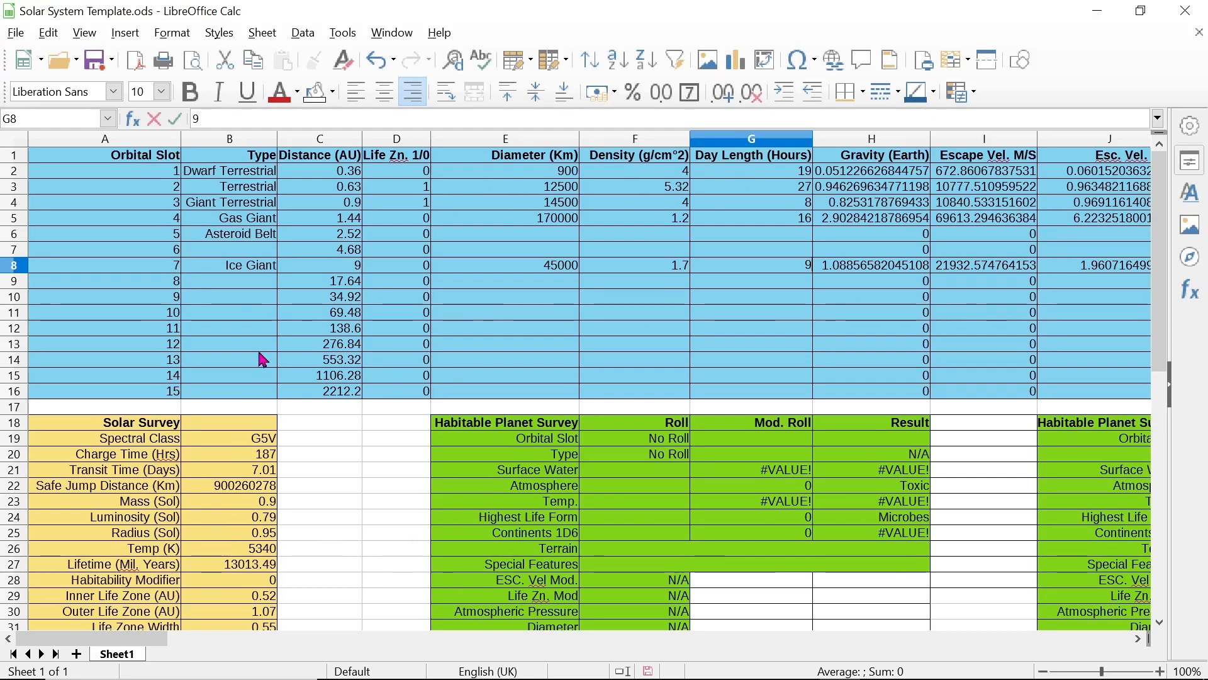
# Set the giant terrestrial 1D6 roll of orbital slot 3 to 6
pyautogui.moveTo(144, 648); pyautogui.dragTo(212, 649)
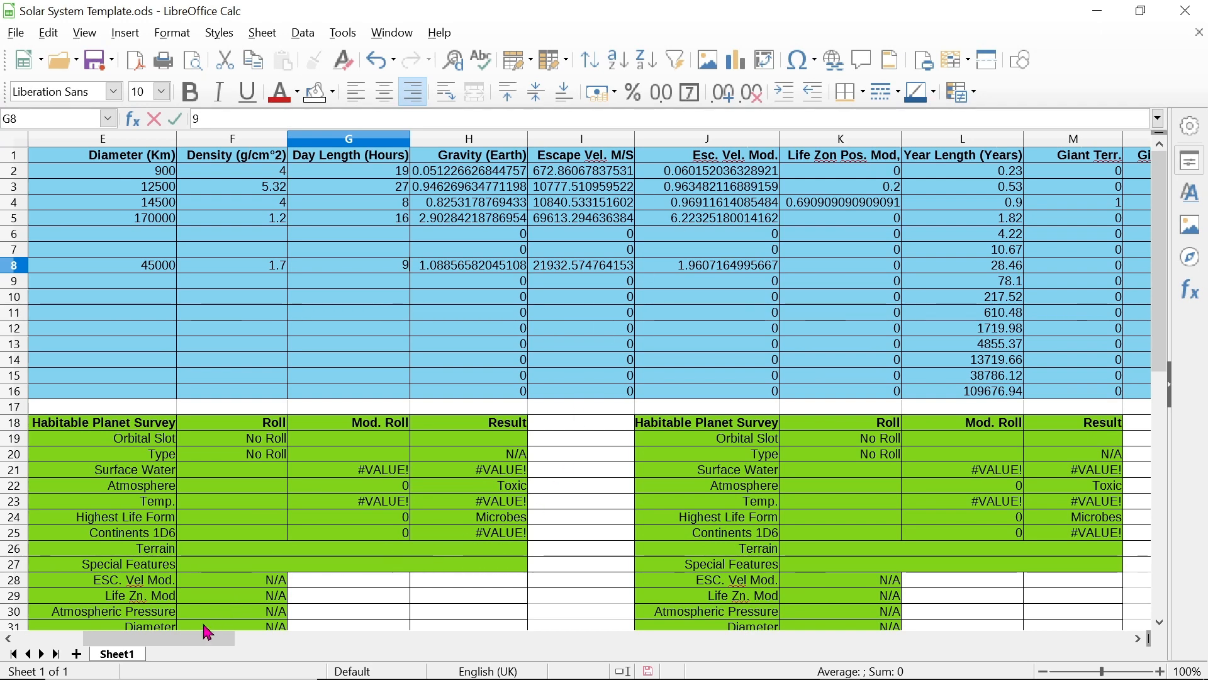
pyautogui.moveTo(210, 647); pyautogui.dragTo(248, 648)
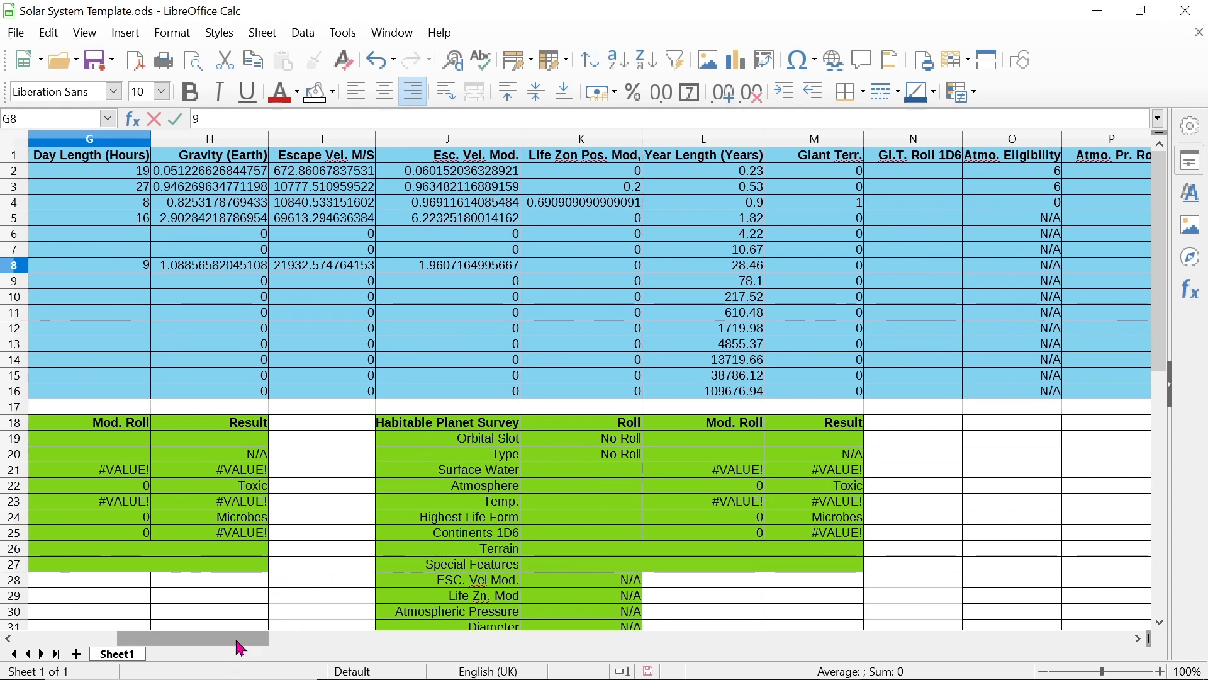
pyautogui.moveTo(237, 643); pyautogui.dragTo(290, 653)
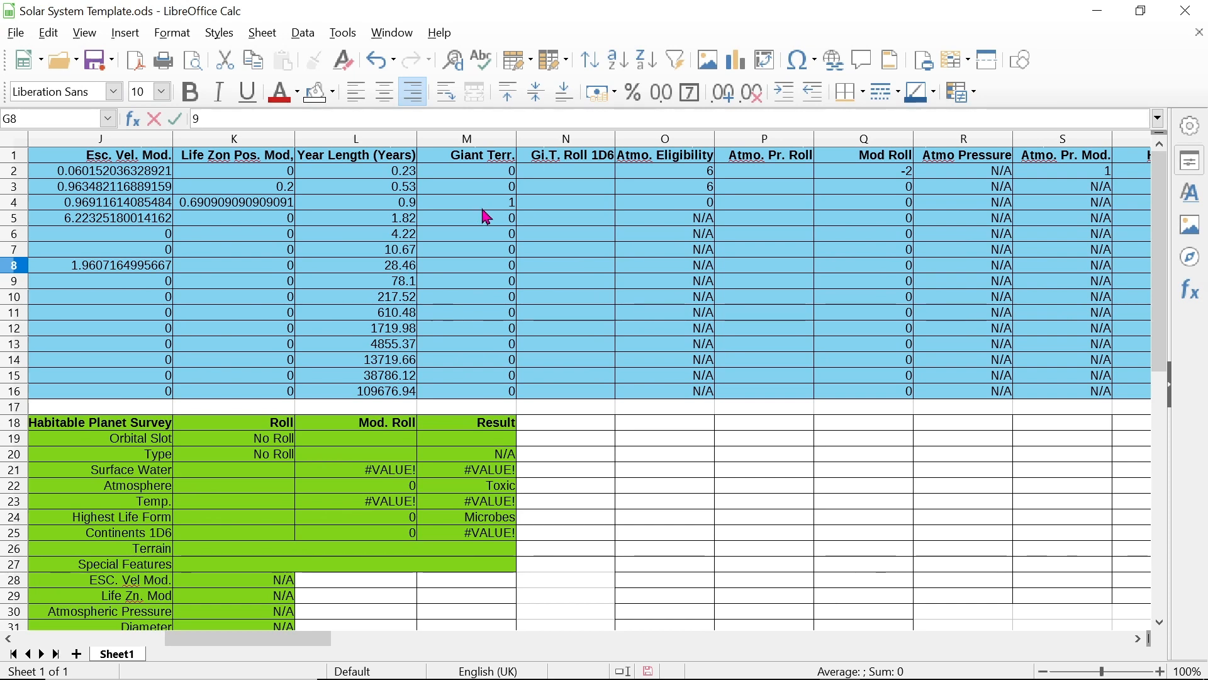
pyautogui.click(575, 205)
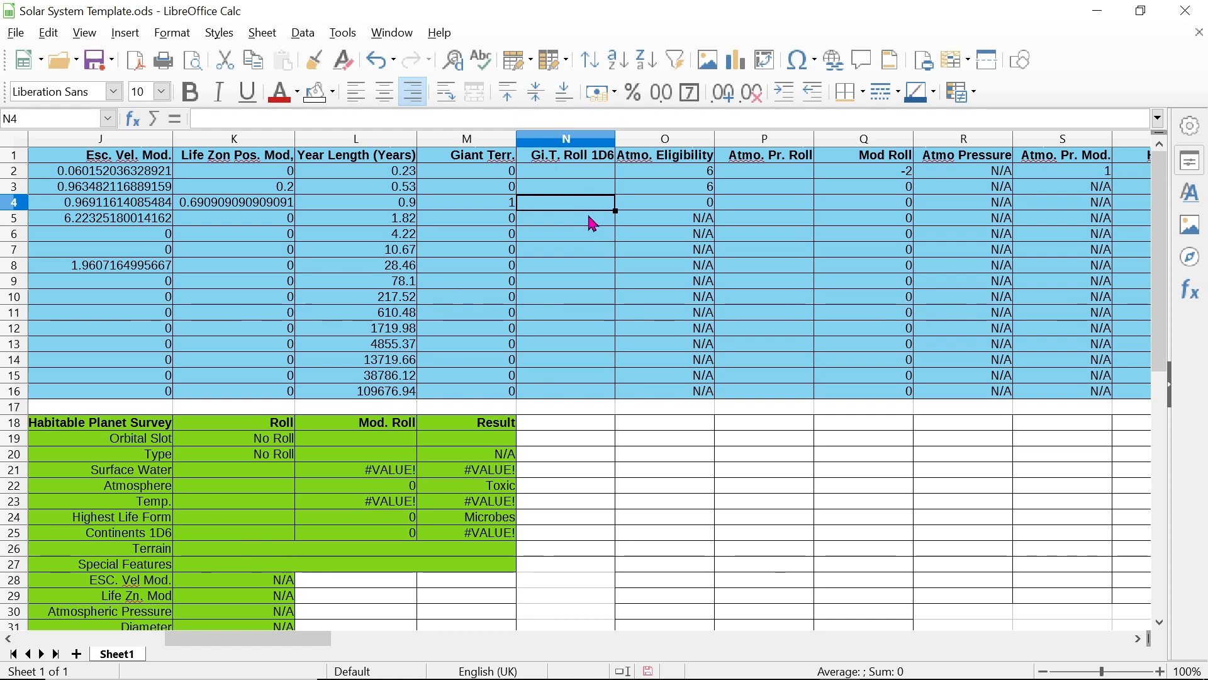
pyautogui.write('6')
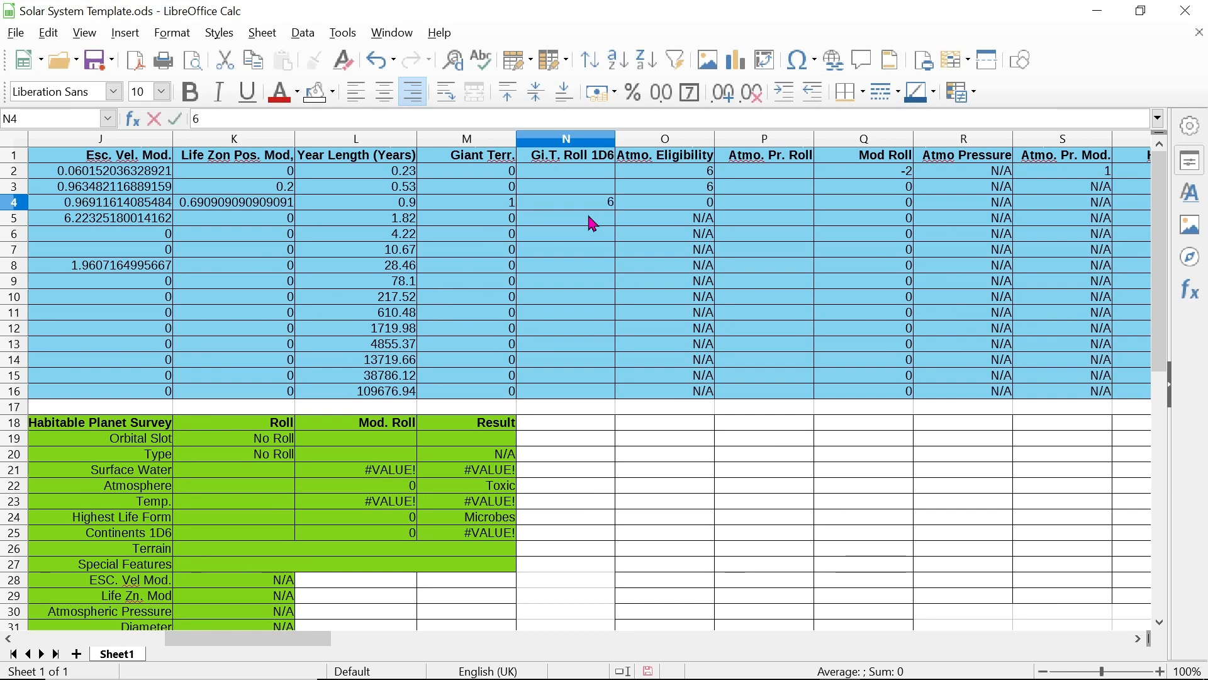
pyautogui.press('Return')
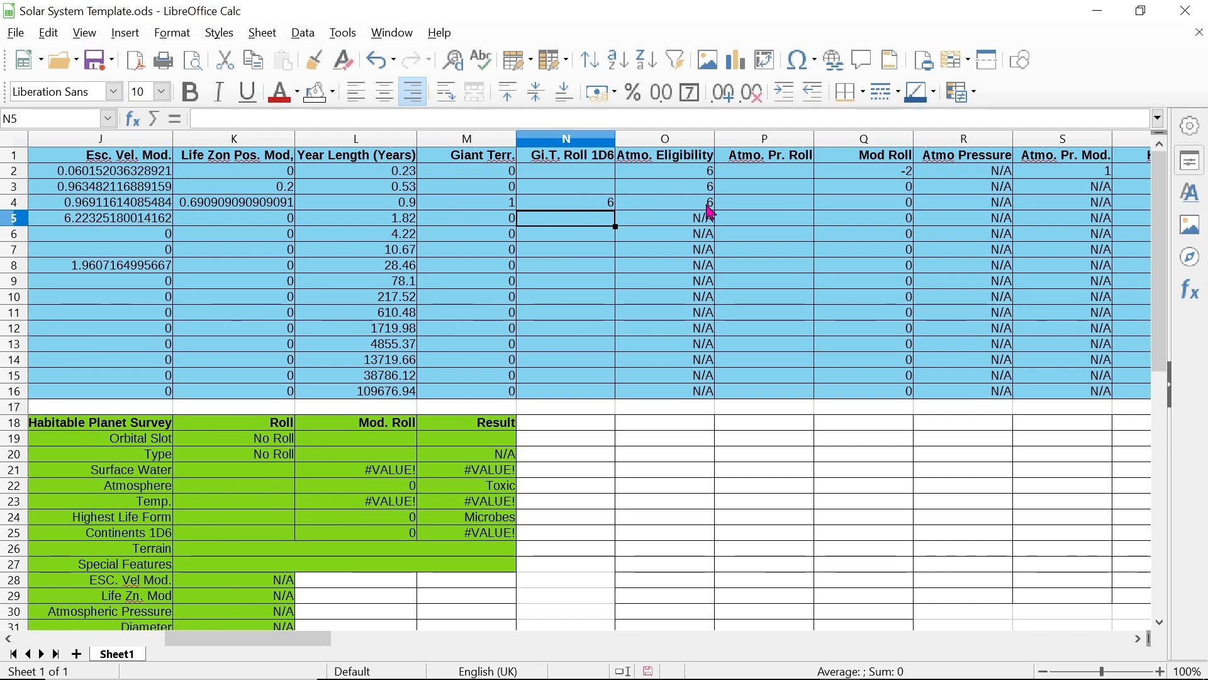
# Examine the atmospheric pressure roll and atmosphere eligibility cells of orbital slots 1 to 3
pyautogui.click(732, 177)
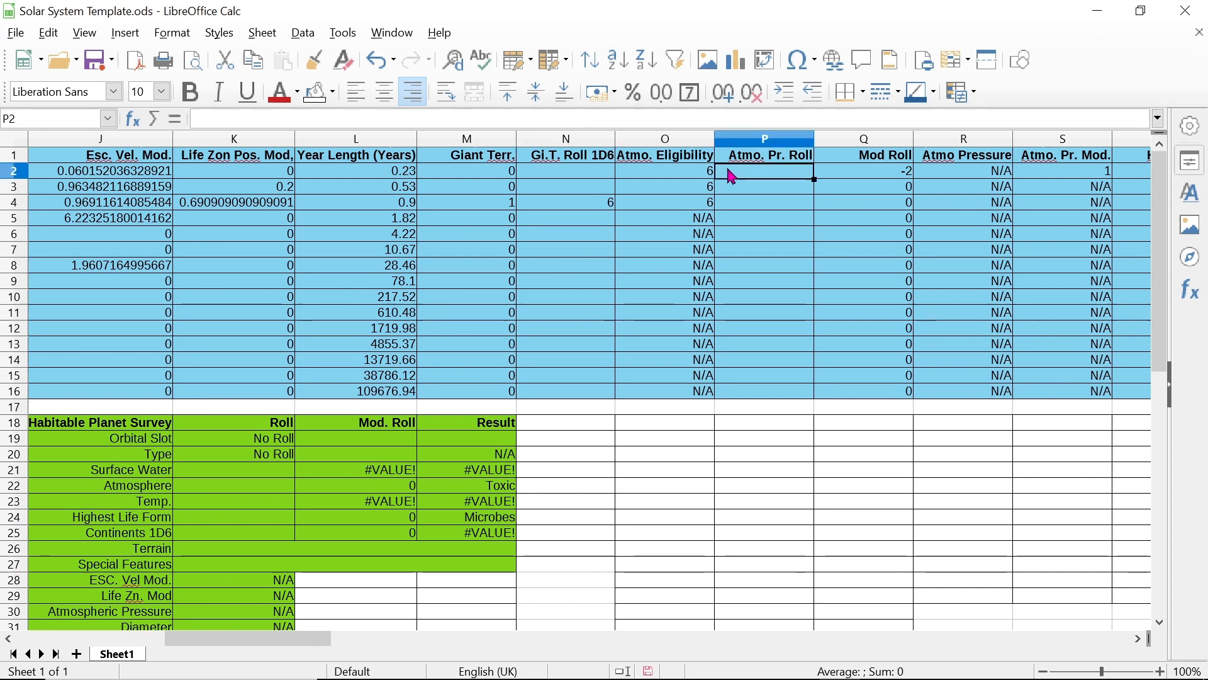
pyautogui.click(731, 191)
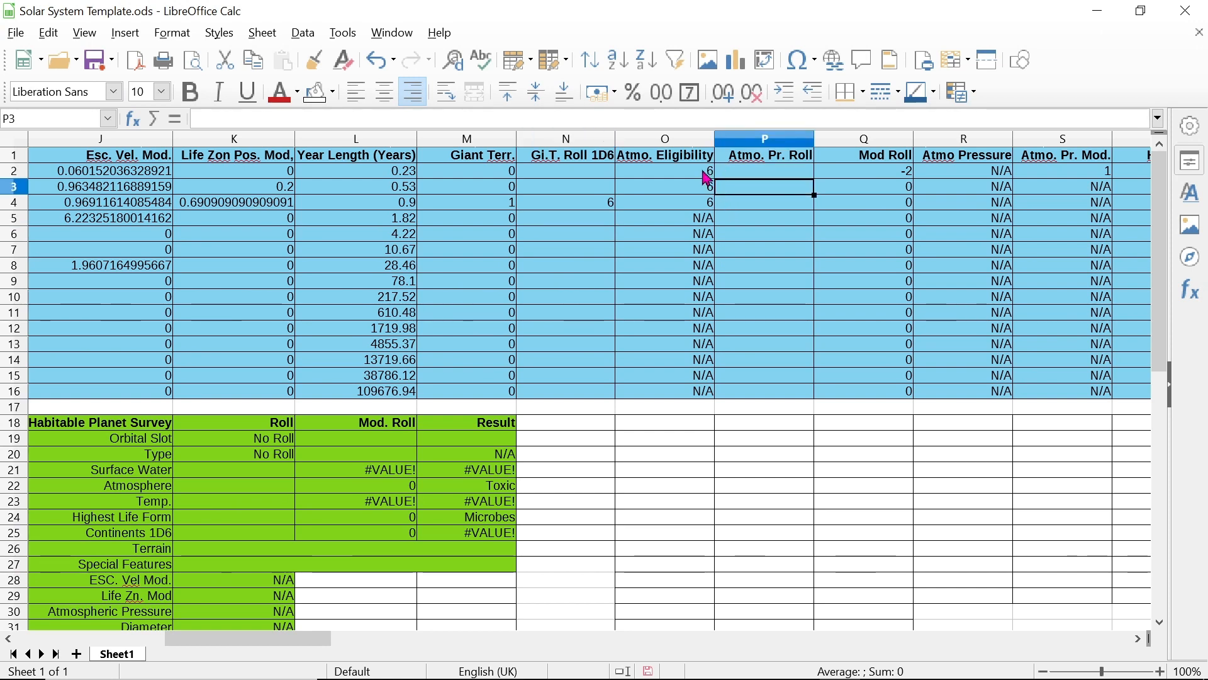
pyautogui.click(732, 206)
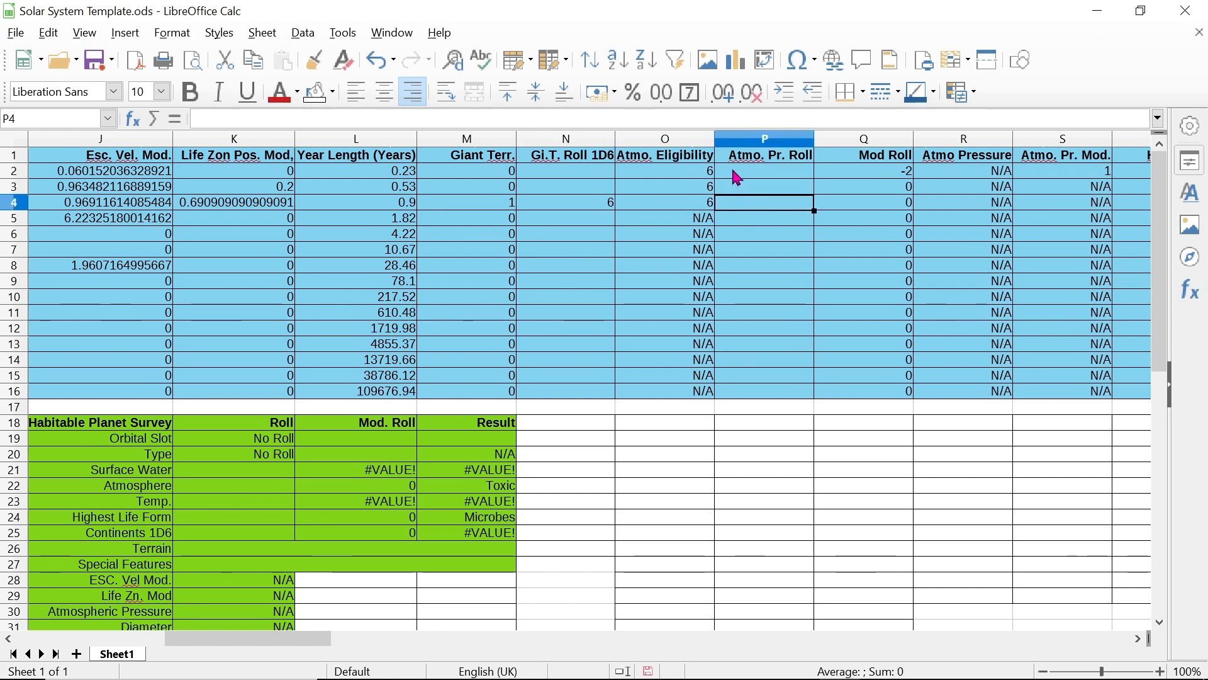
pyautogui.click(735, 174)
pyautogui.click(737, 188)
pyautogui.click(734, 207)
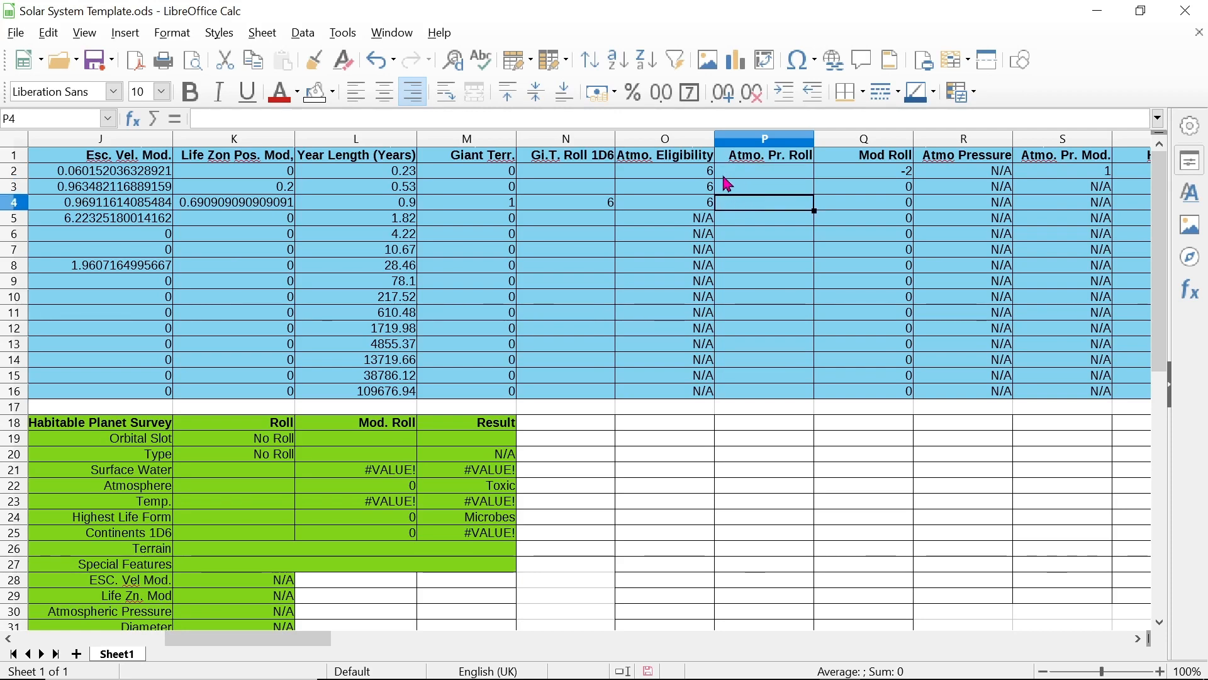
pyautogui.click(705, 177)
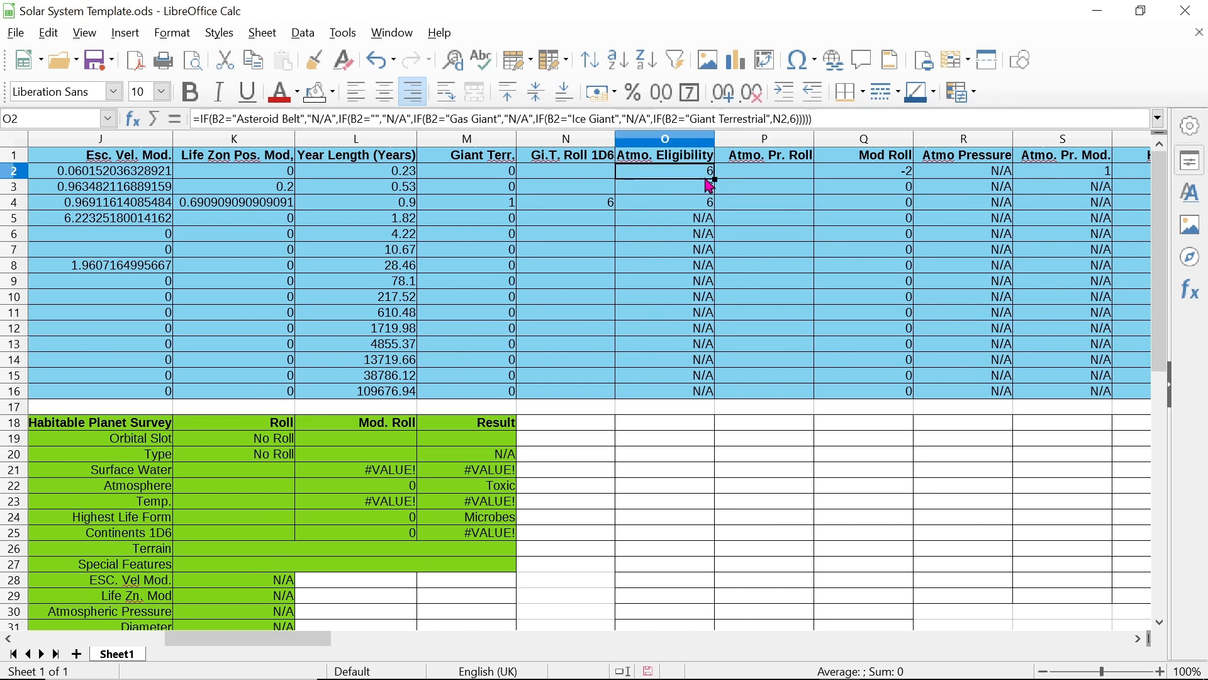
pyautogui.moveTo(714, 182); pyautogui.dragTo(706, 202)
pyautogui.click(704, 205)
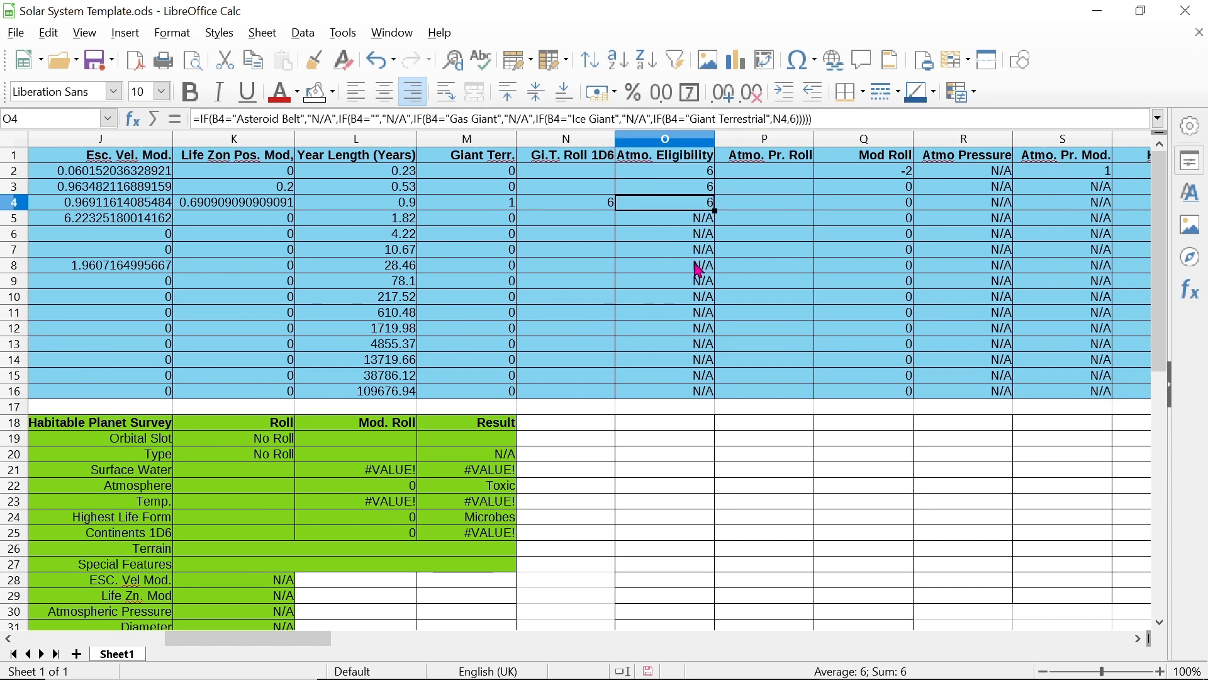
# Set the giant terrestrial 1D6 roll of orbital slot 3 to 5
pyautogui.click(607, 204)
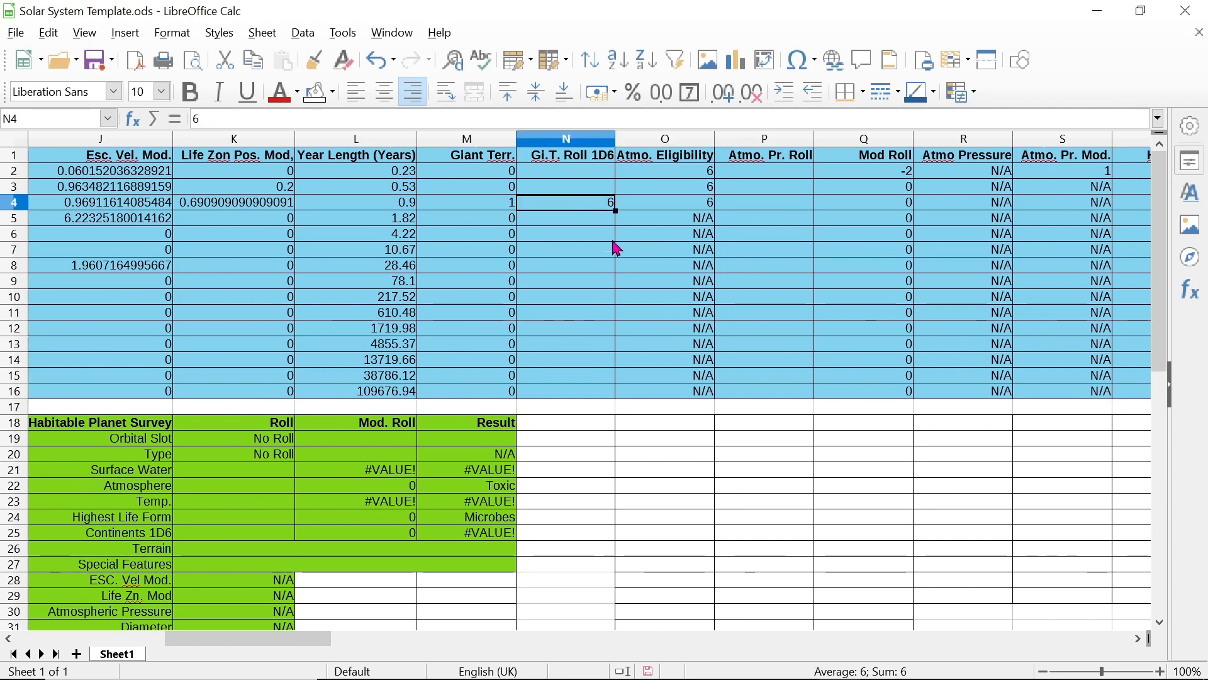
pyautogui.write('5')
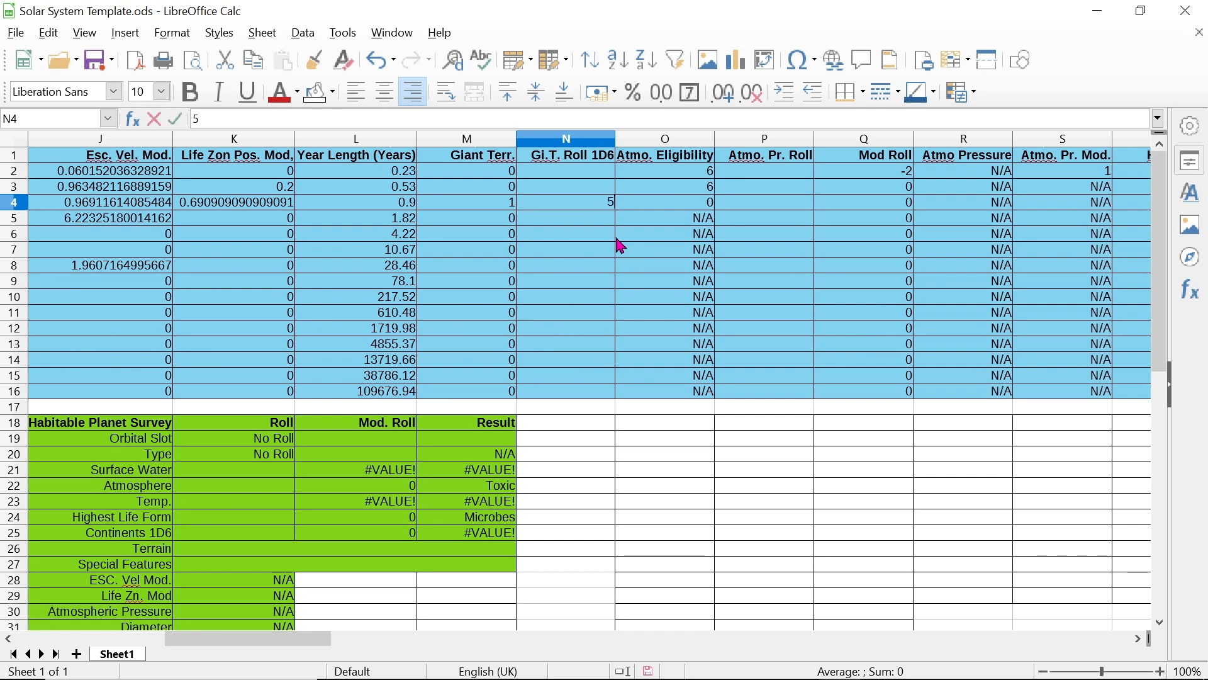
pyautogui.press('Return')
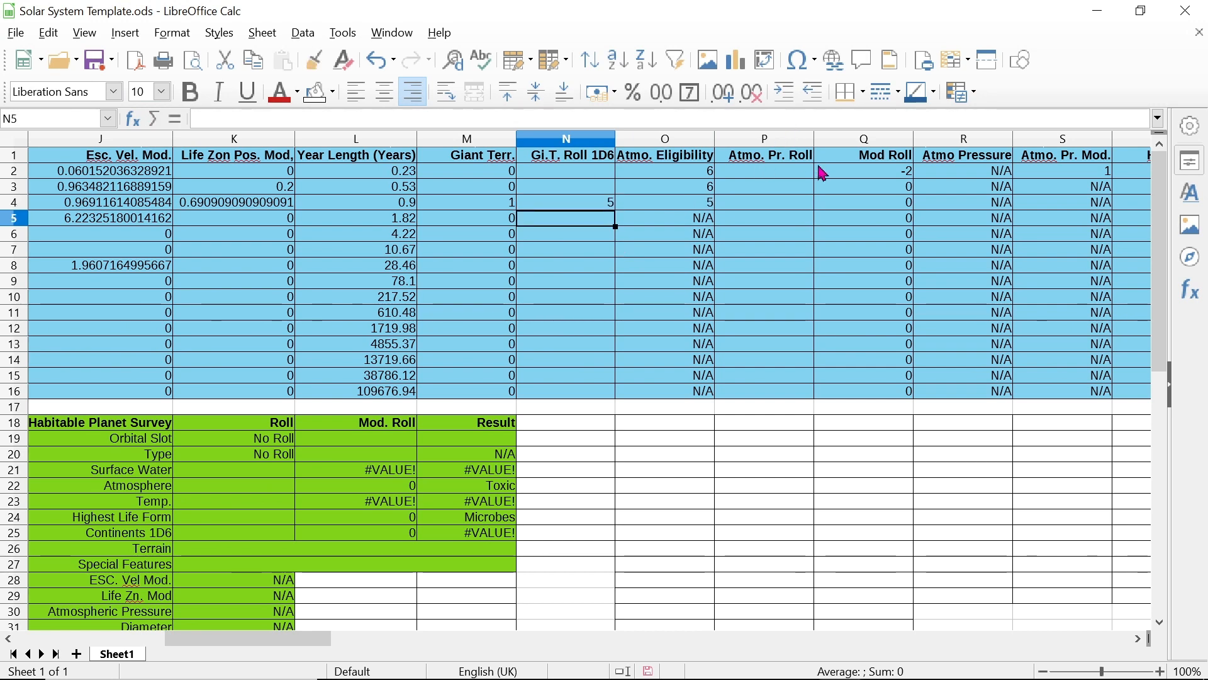
# Replace the atmosphere eligibility formula of orbital slot 3 with a fixed value of 6
pyautogui.click(788, 204)
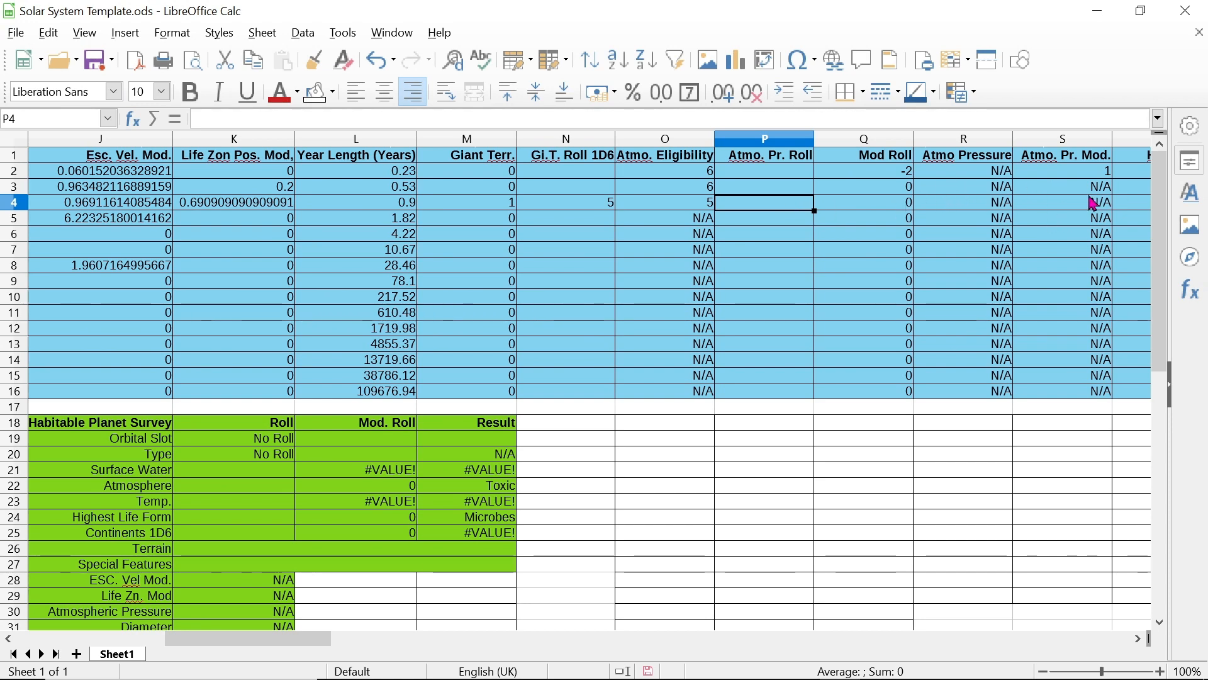
pyautogui.moveTo(250, 639); pyautogui.dragTo(293, 645)
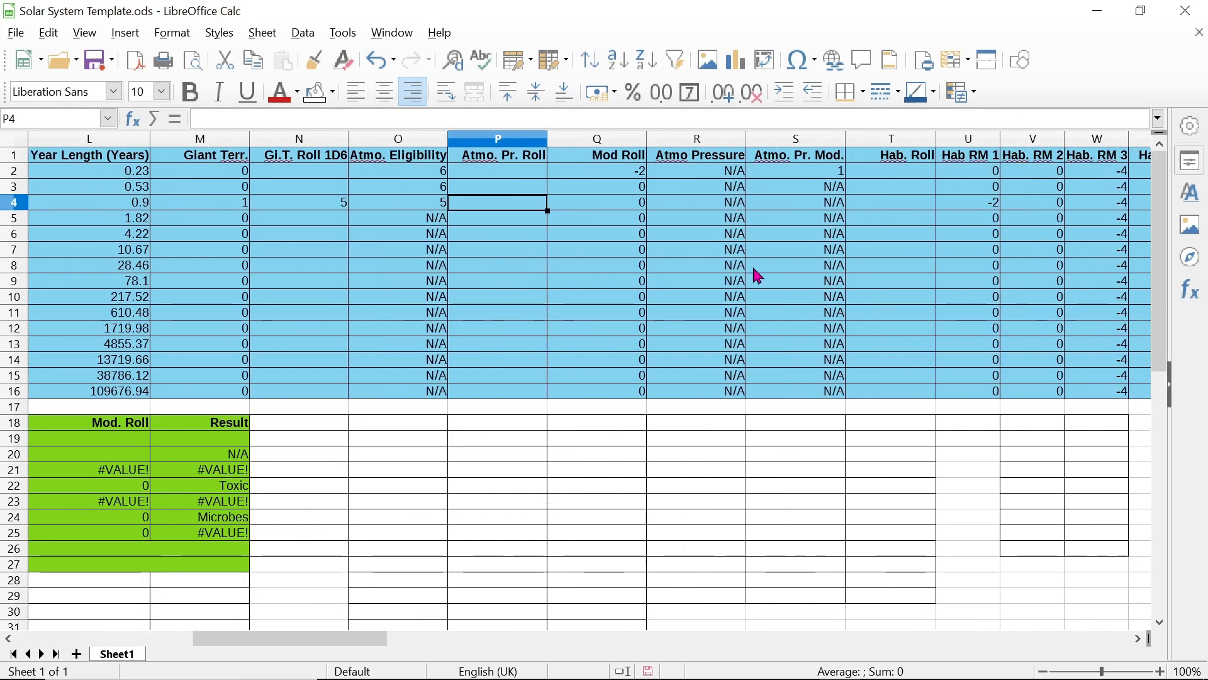
pyautogui.click(435, 206)
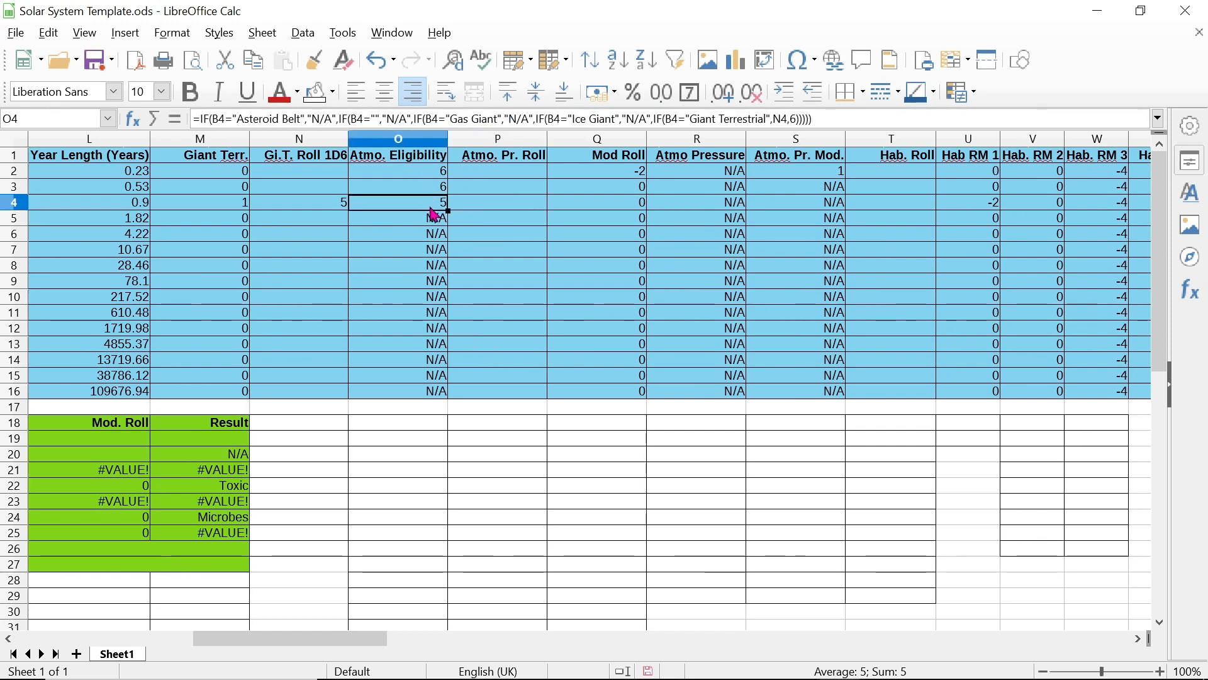
pyautogui.press('Delete')
pyautogui.write('6')
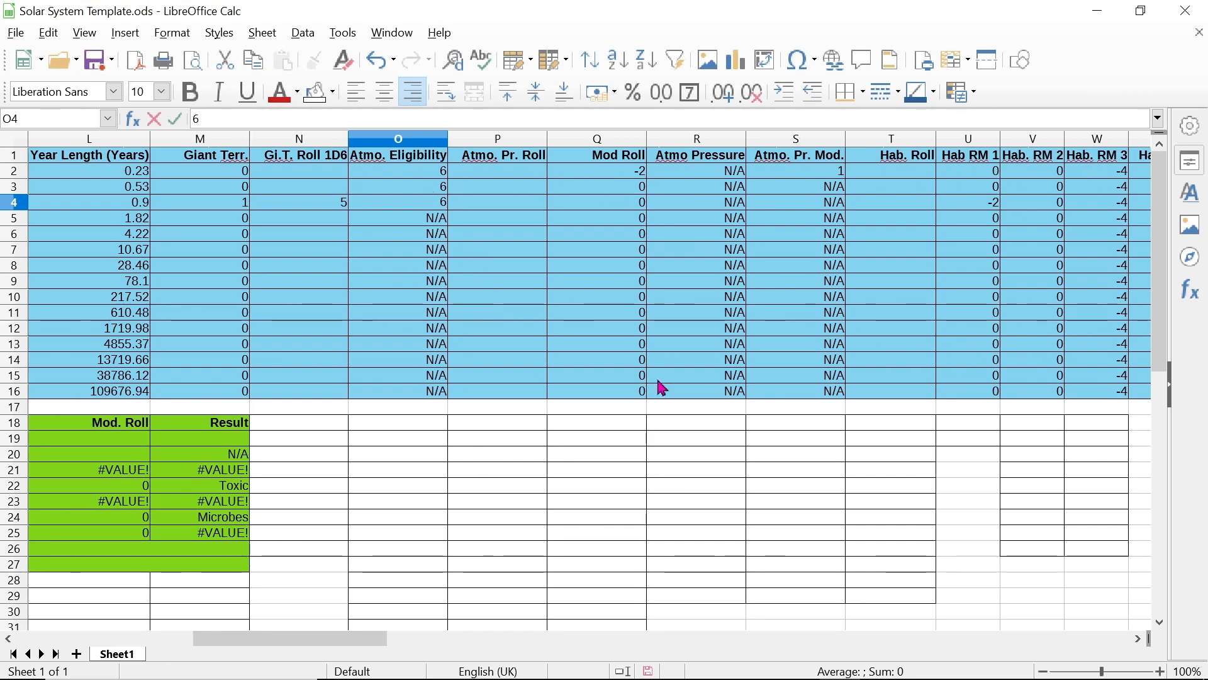
# Enter an atmospheric pressure roll of 8 for orbital slot 1
pyautogui.click(642, 176)
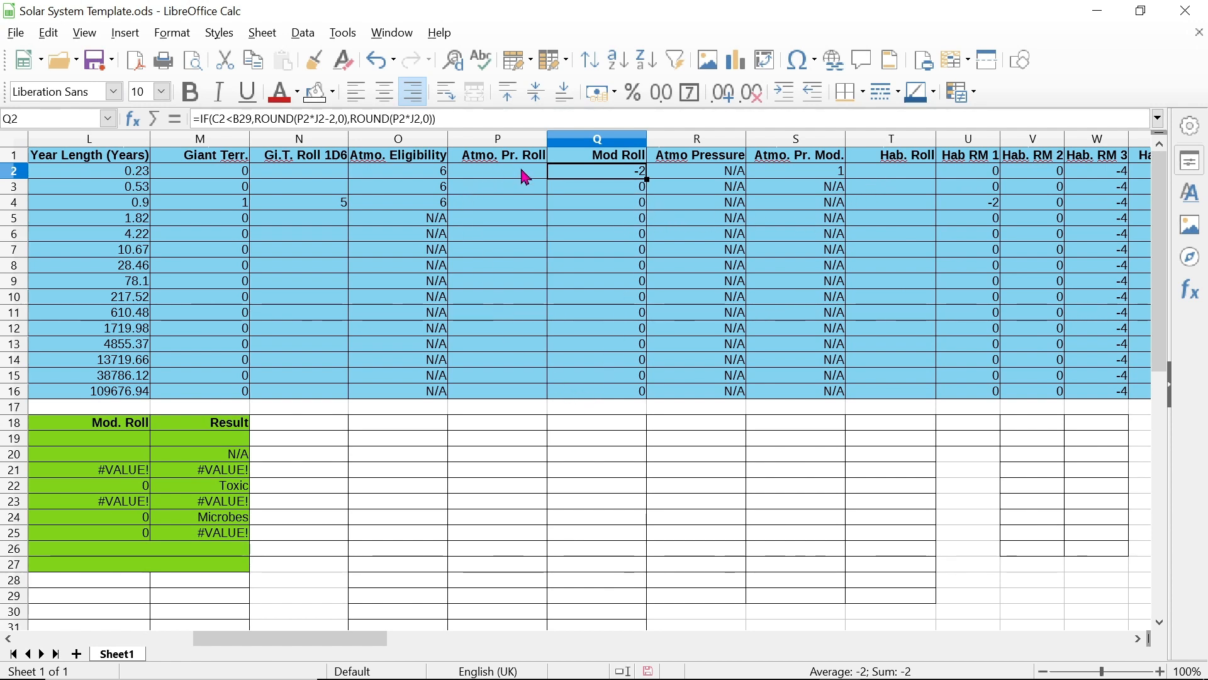
pyautogui.press('Left')
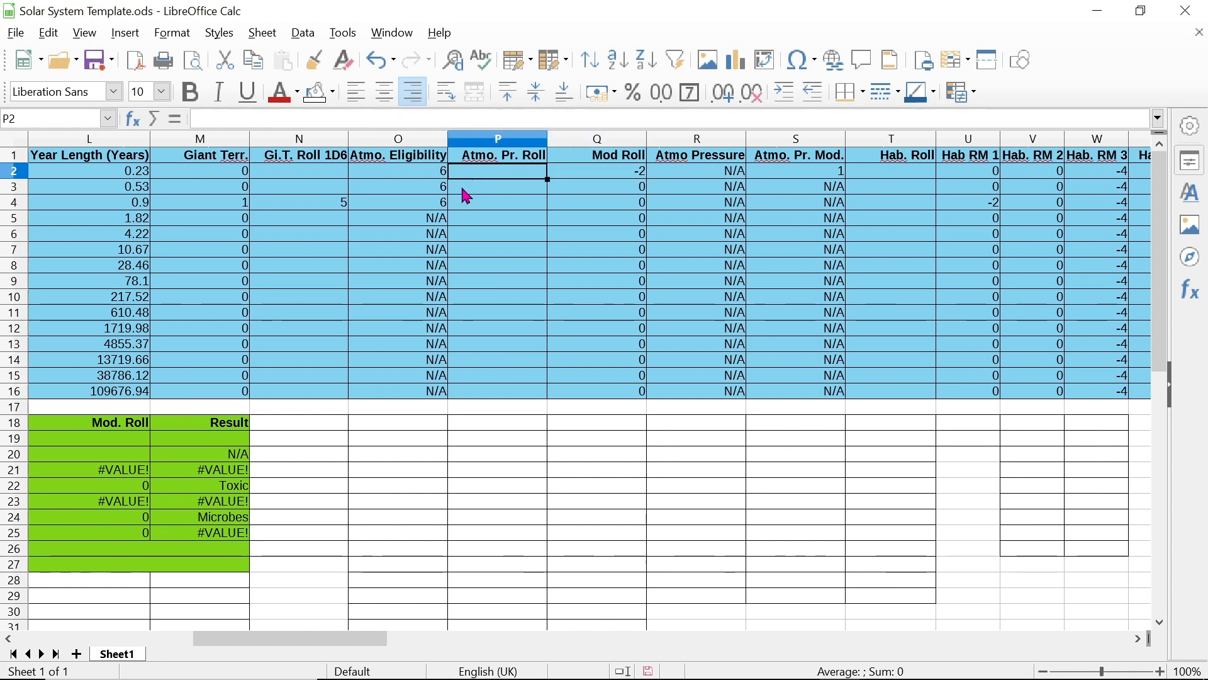
pyautogui.press('Down')
pyautogui.press('Down')
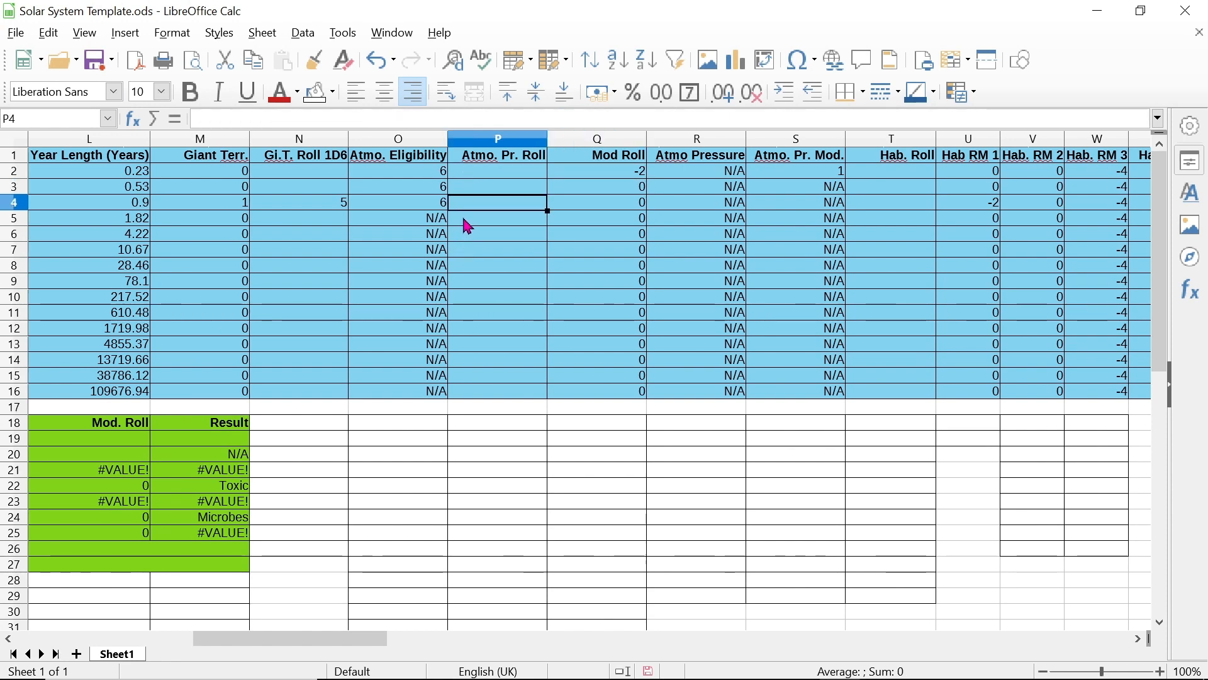
pyautogui.press('Down')
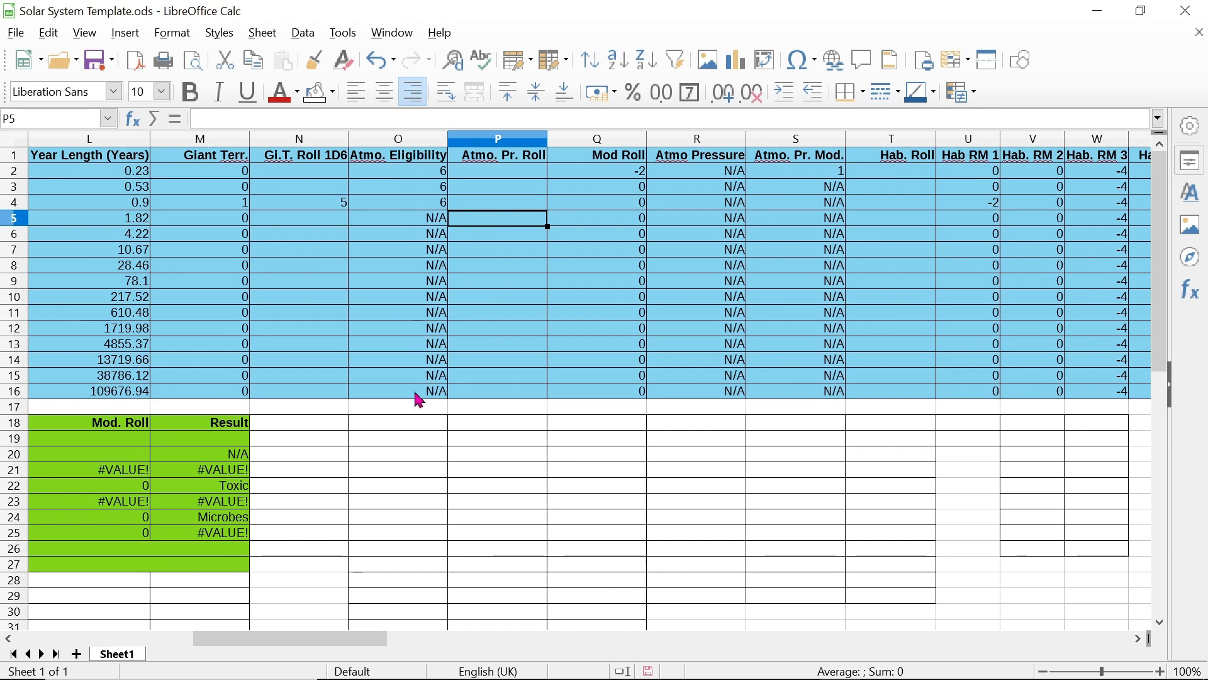
pyautogui.click(492, 175)
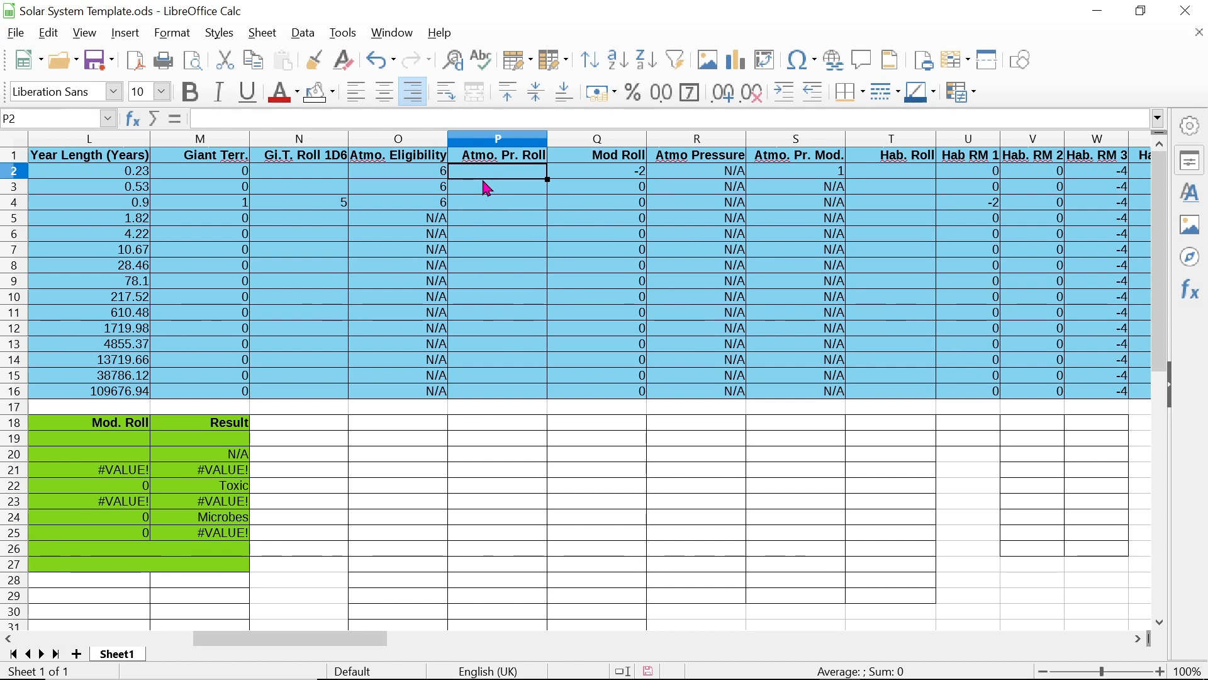
pyautogui.write('8')
pyautogui.press('Return')
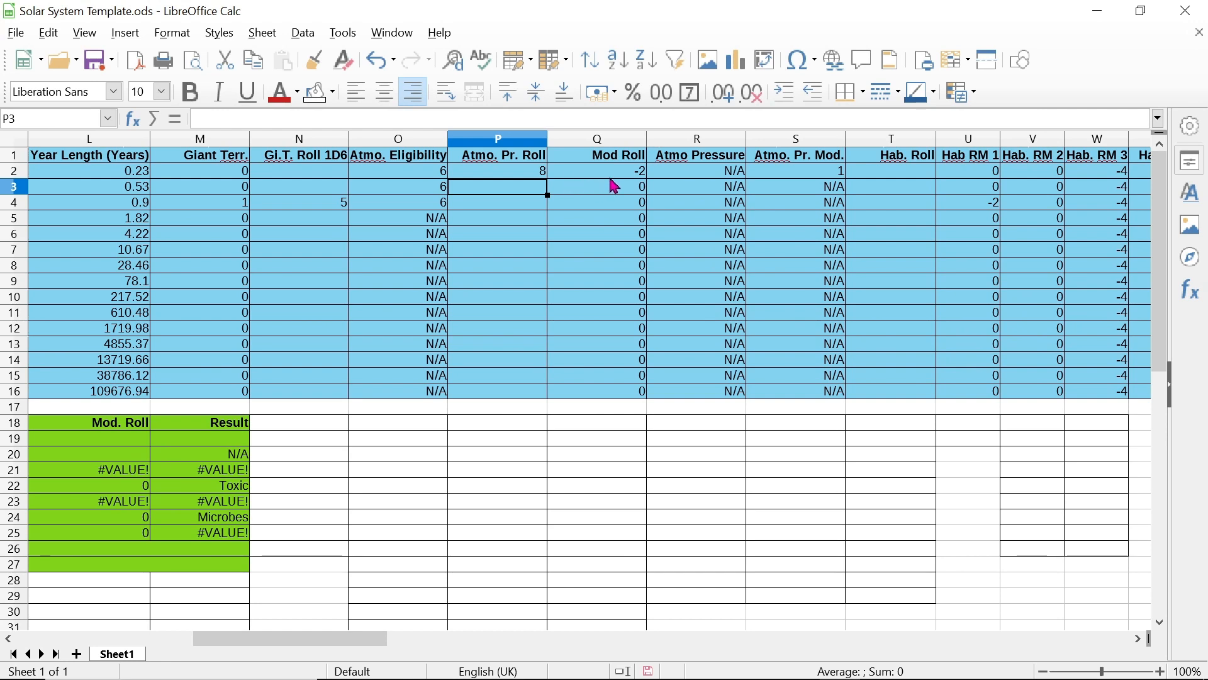
# Try an atmospheric pressure roll of 12 for orbital slot 1
pyautogui.click(520, 172)
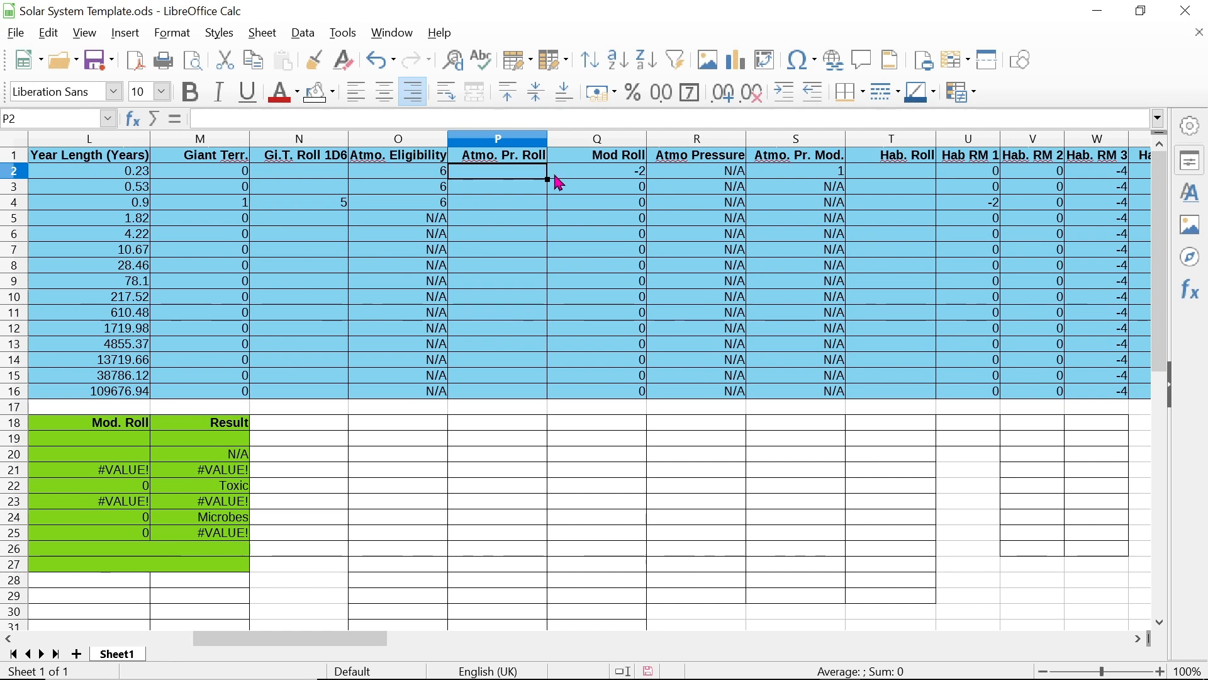
pyautogui.write('10')
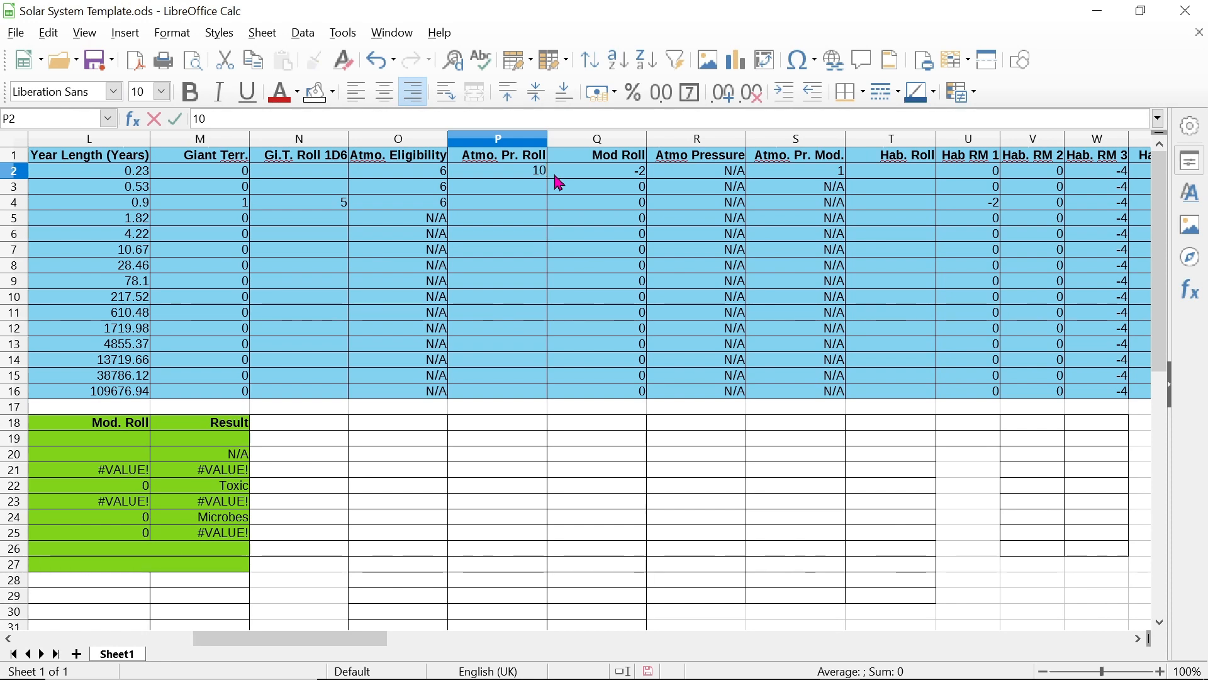
pyautogui.write('2')
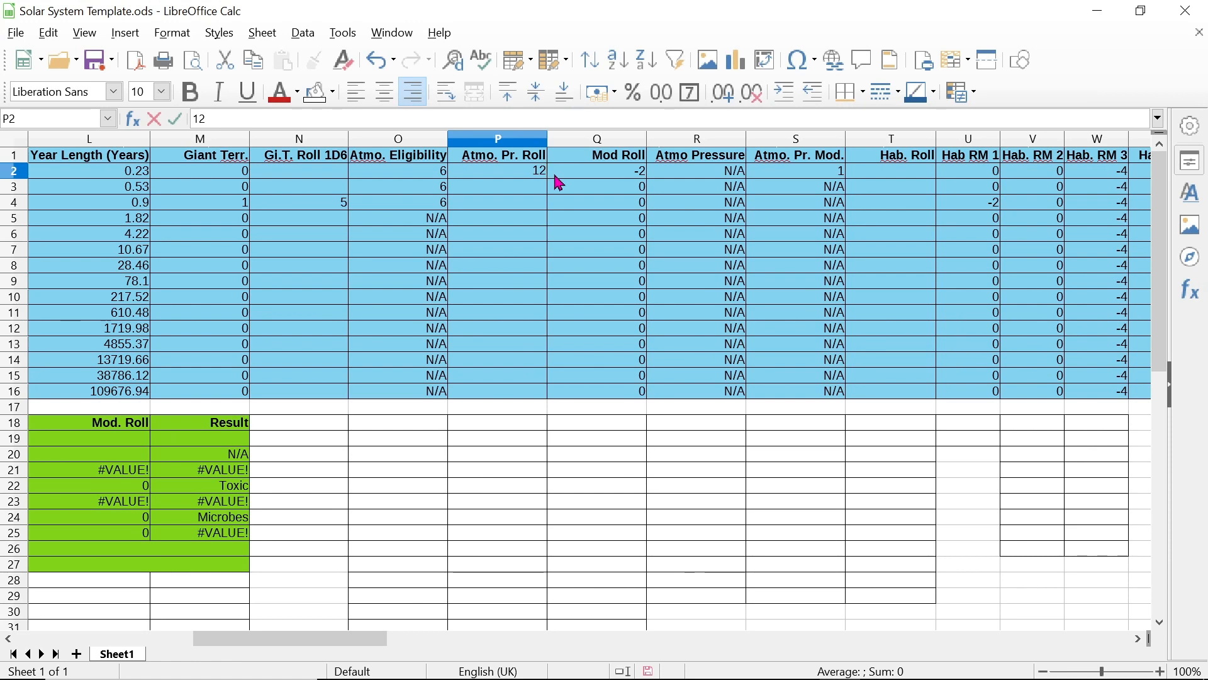
pyautogui.press('Return')
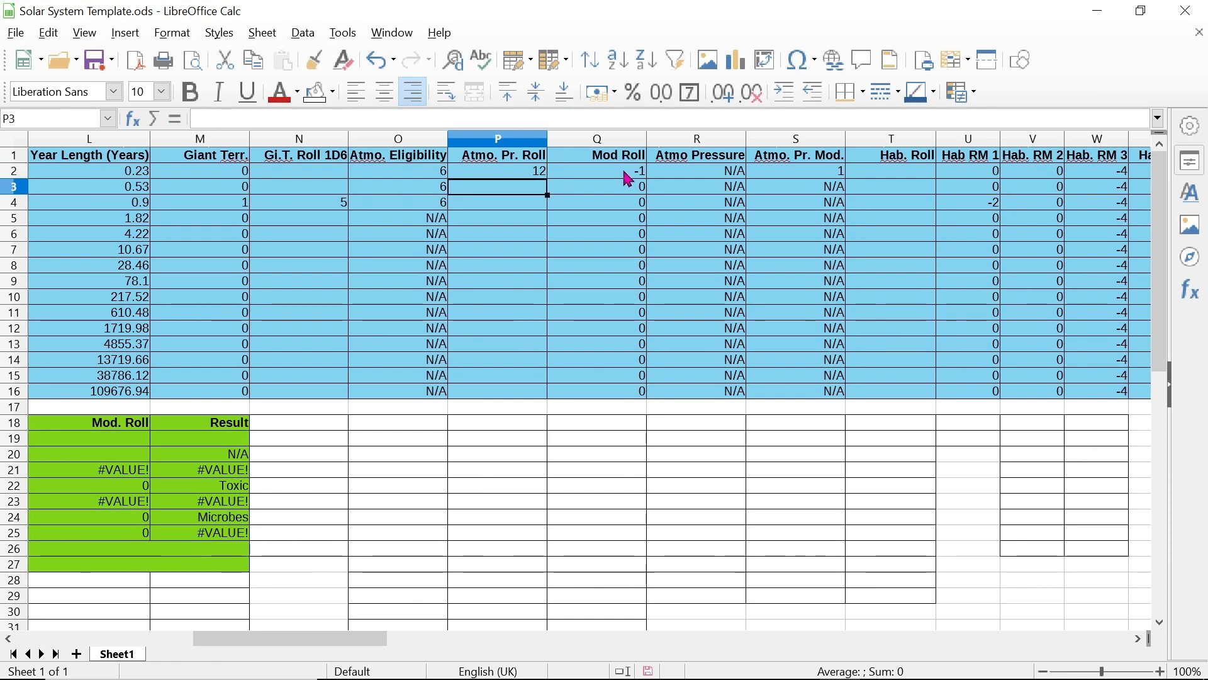
# Try an atmospheric pressure roll of 53 for orbital slot 1 and inspect its atmospheric pressure formula
pyautogui.click(495, 174)
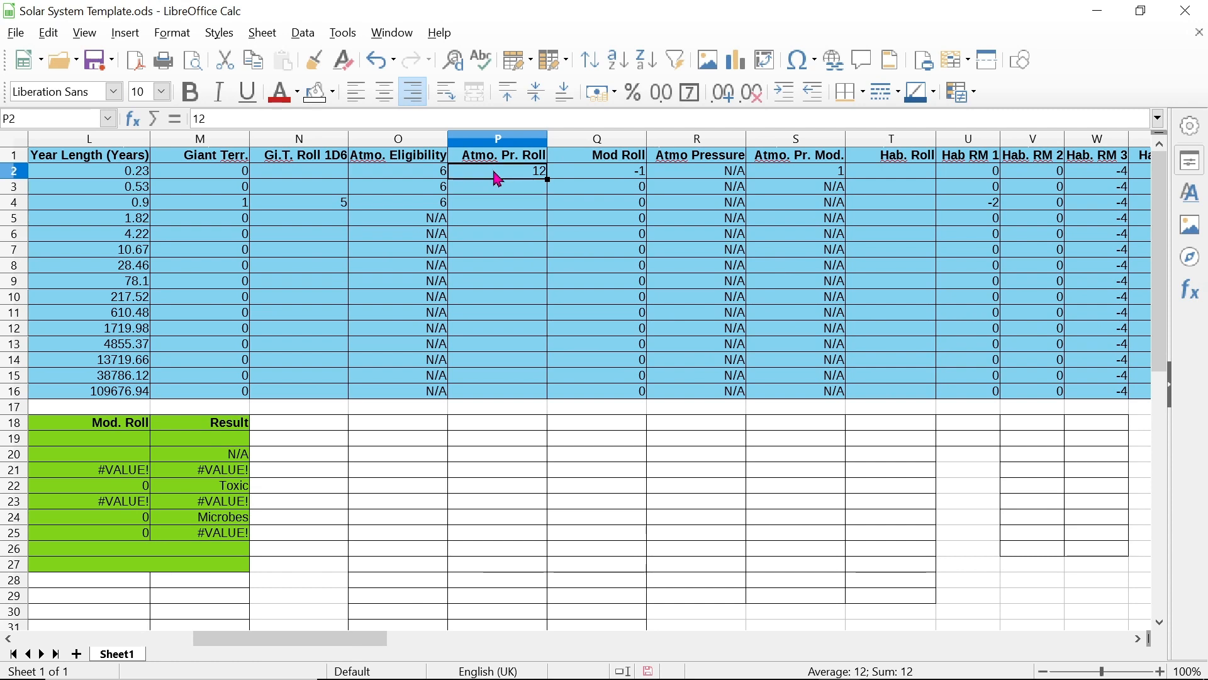
pyautogui.moveTo(322, 639); pyautogui.dragTo(251, 640)
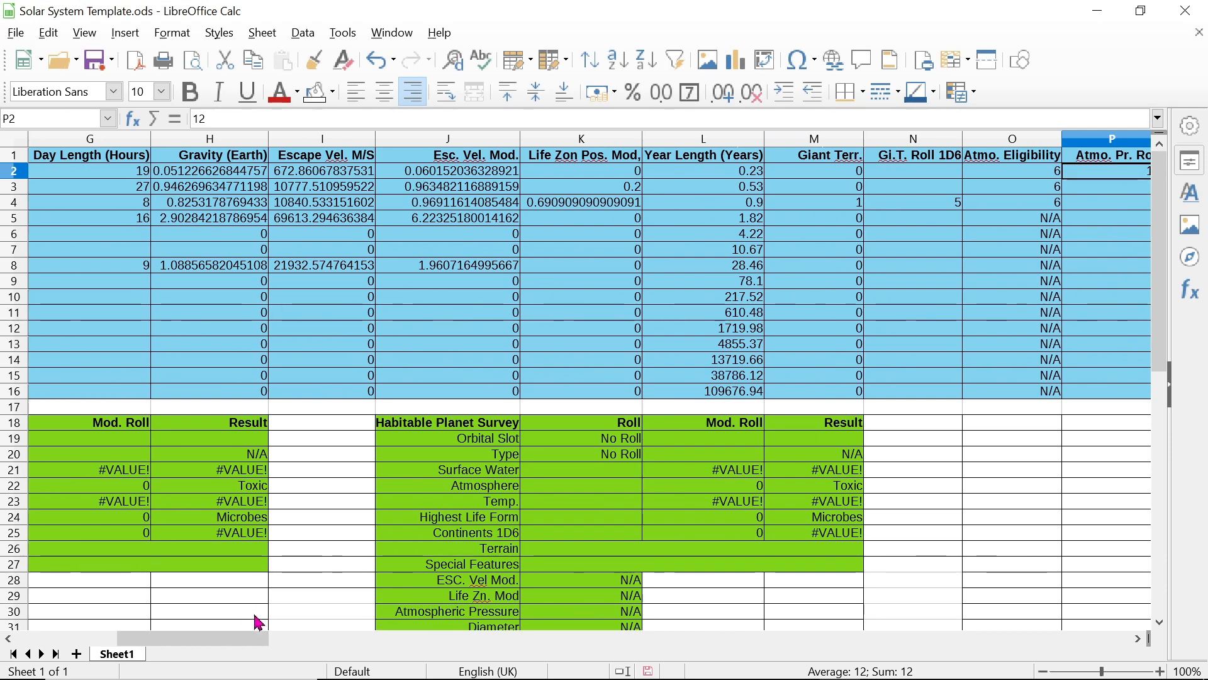
pyautogui.moveTo(260, 647); pyautogui.dragTo(362, 641)
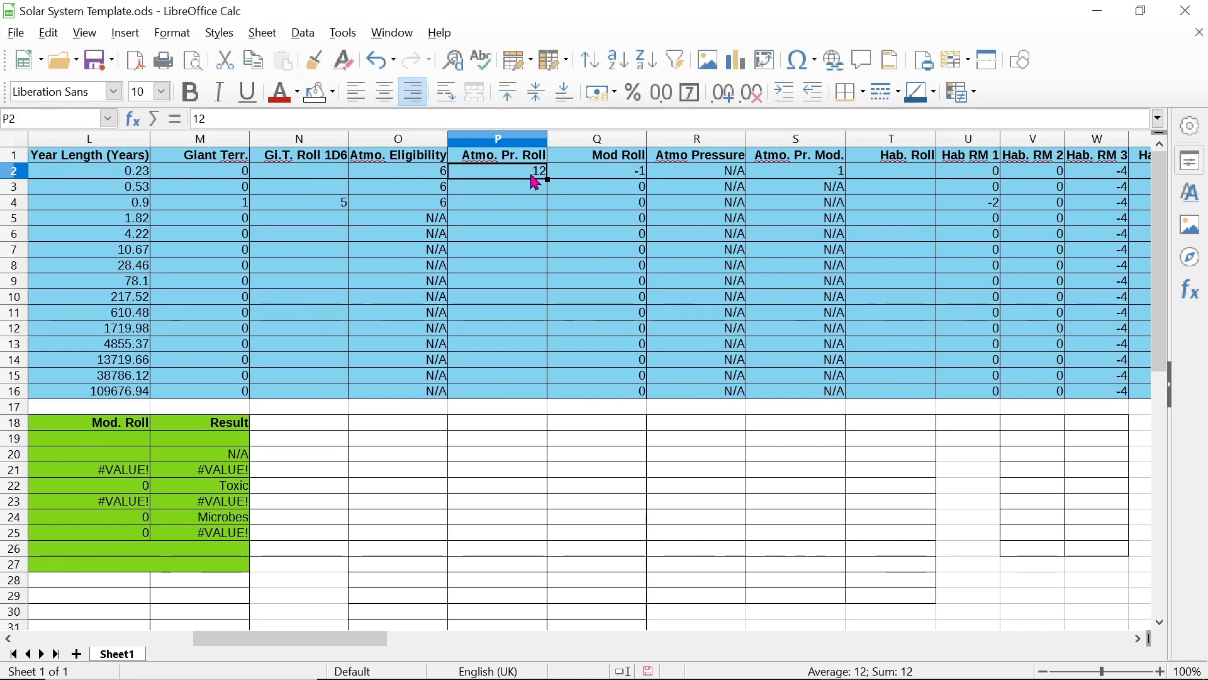
pyautogui.write('53')
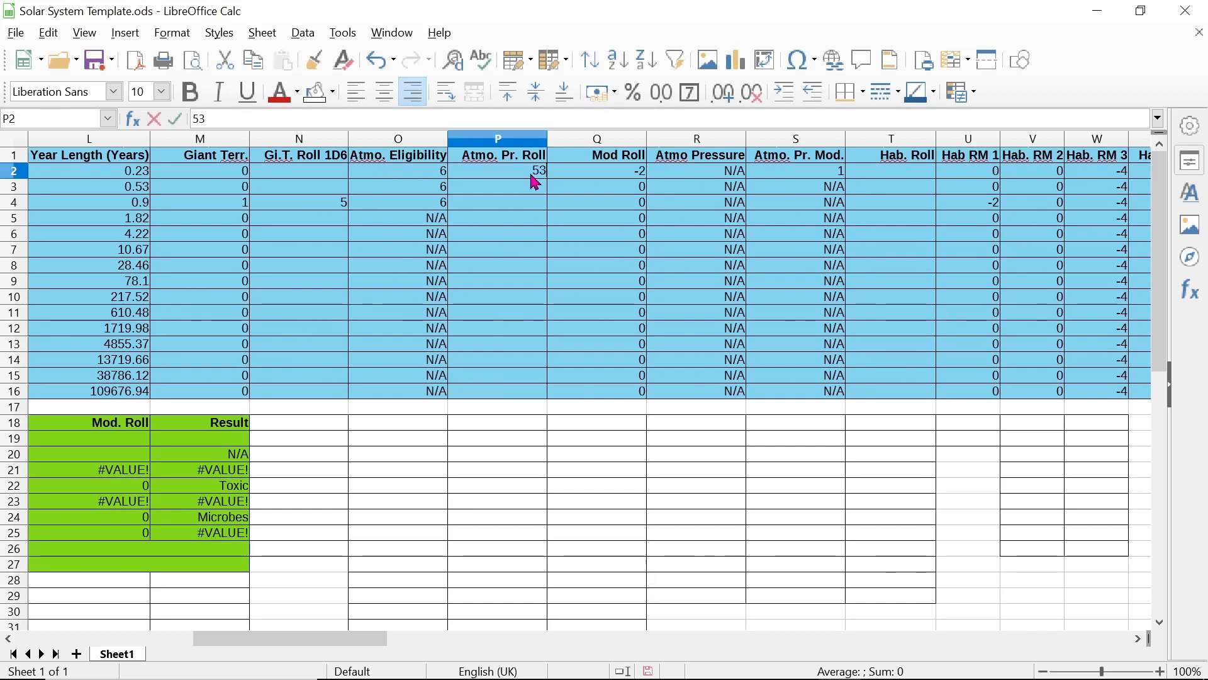
pyautogui.press('Return')
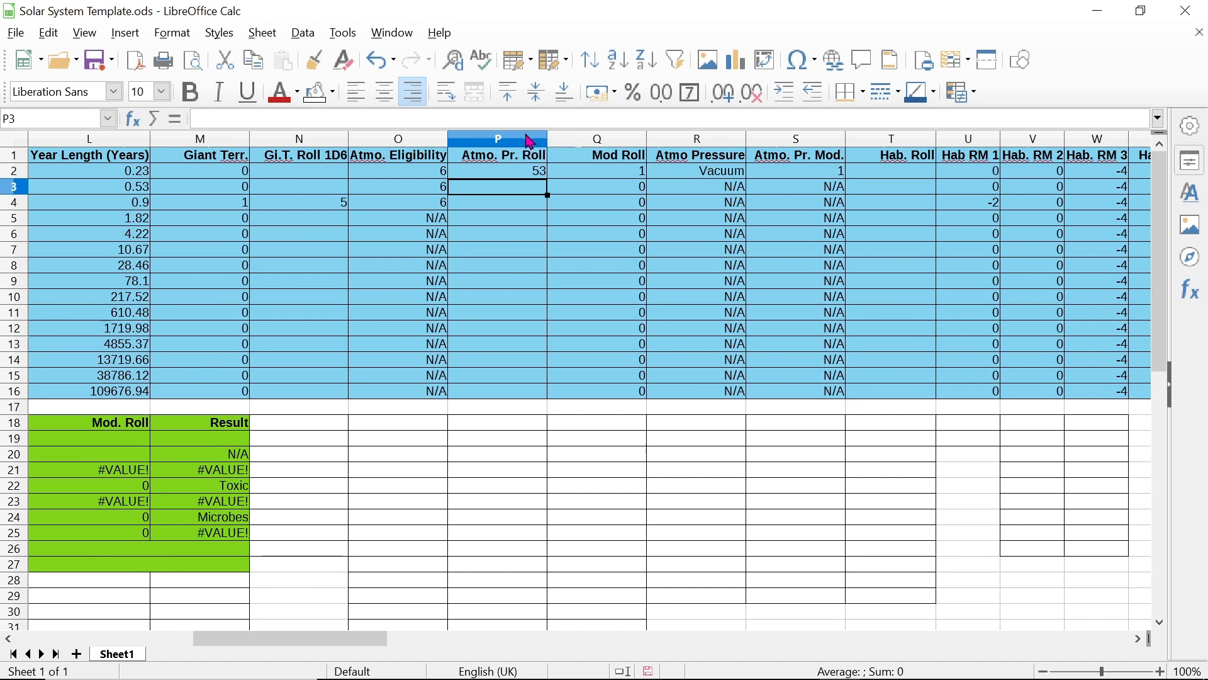
pyautogui.click(743, 174)
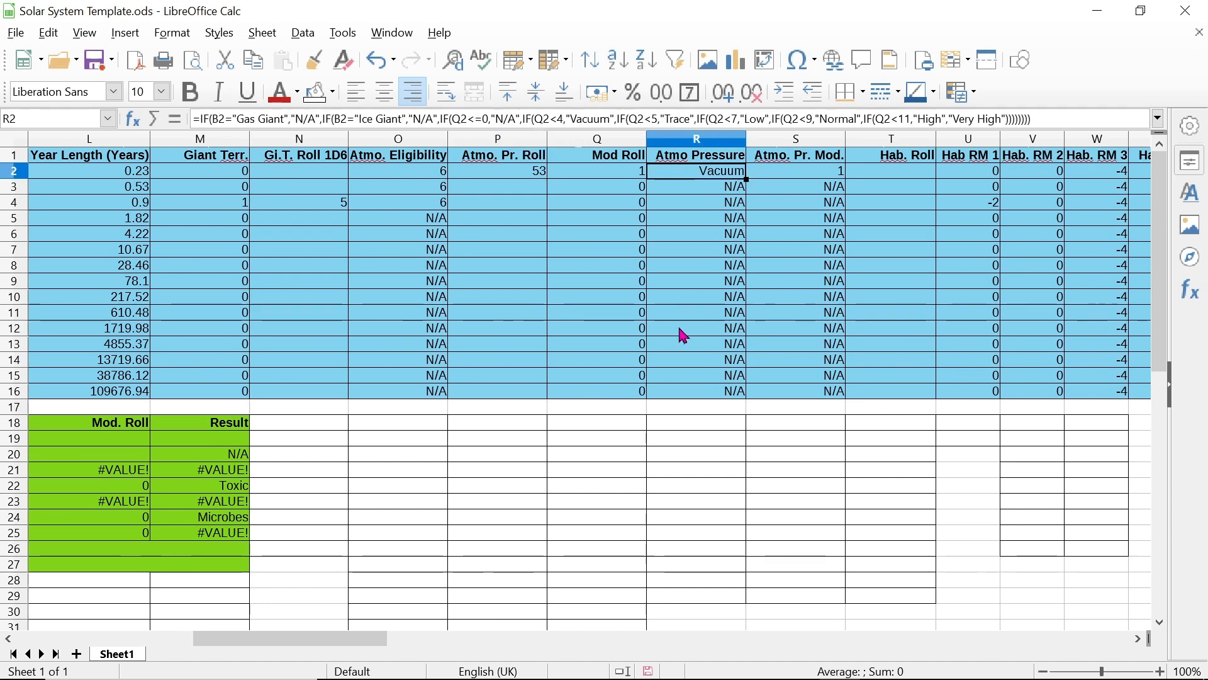
# Clear the atmospheric pressure roll of orbital slot 1 and set it to 8
pyautogui.click(542, 177)
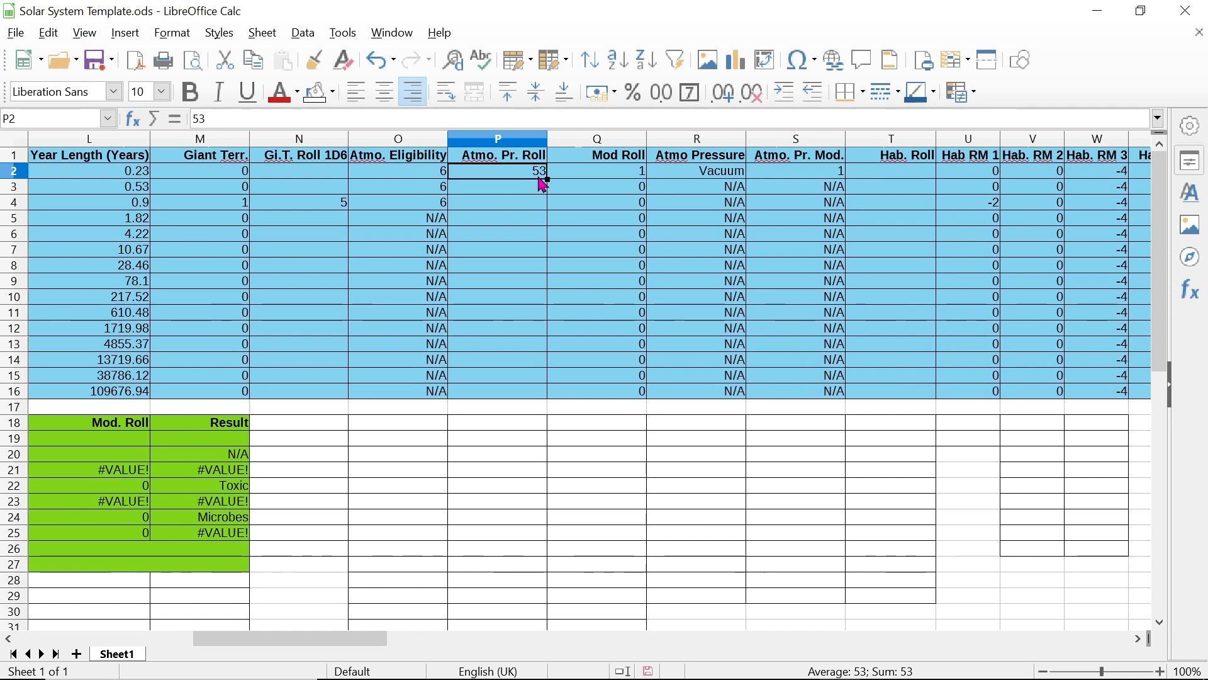
pyautogui.press('Delete')
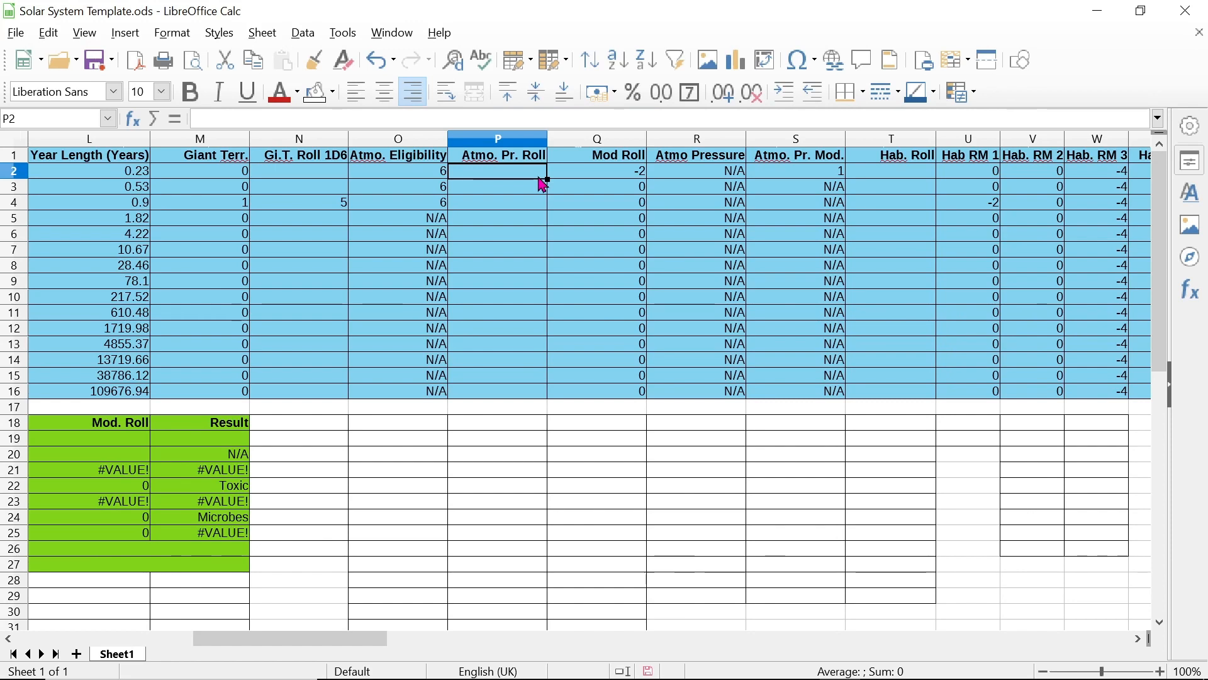
pyautogui.write('8')
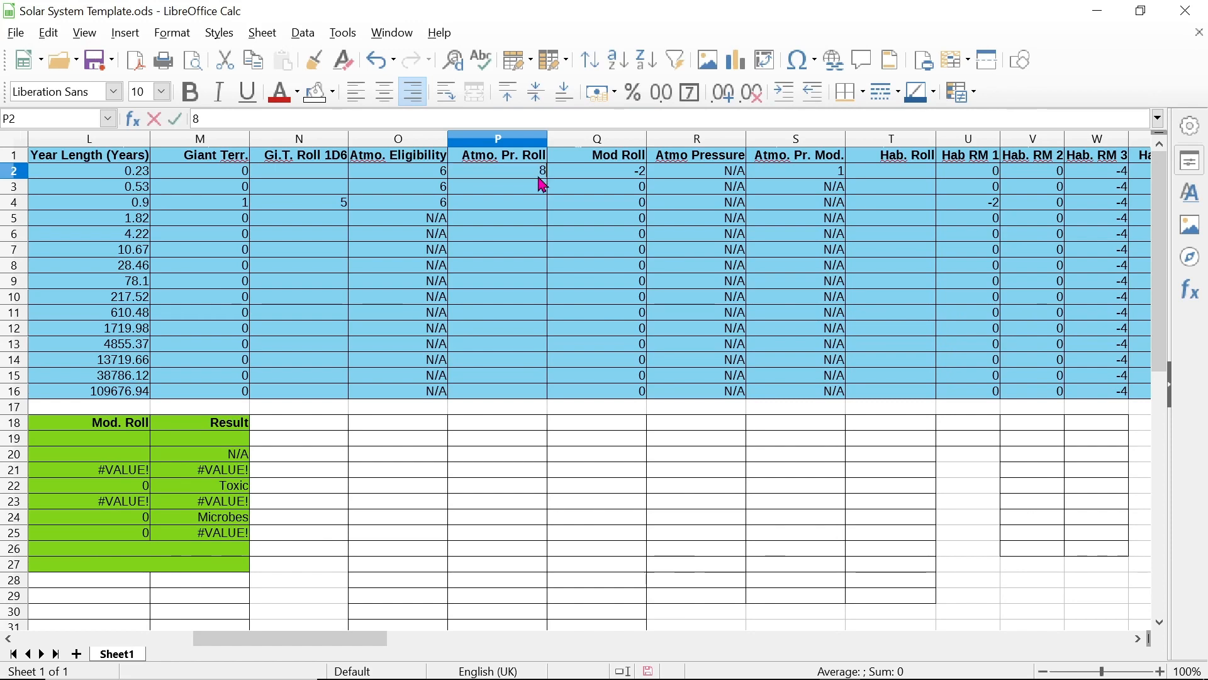
pyautogui.press('Return')
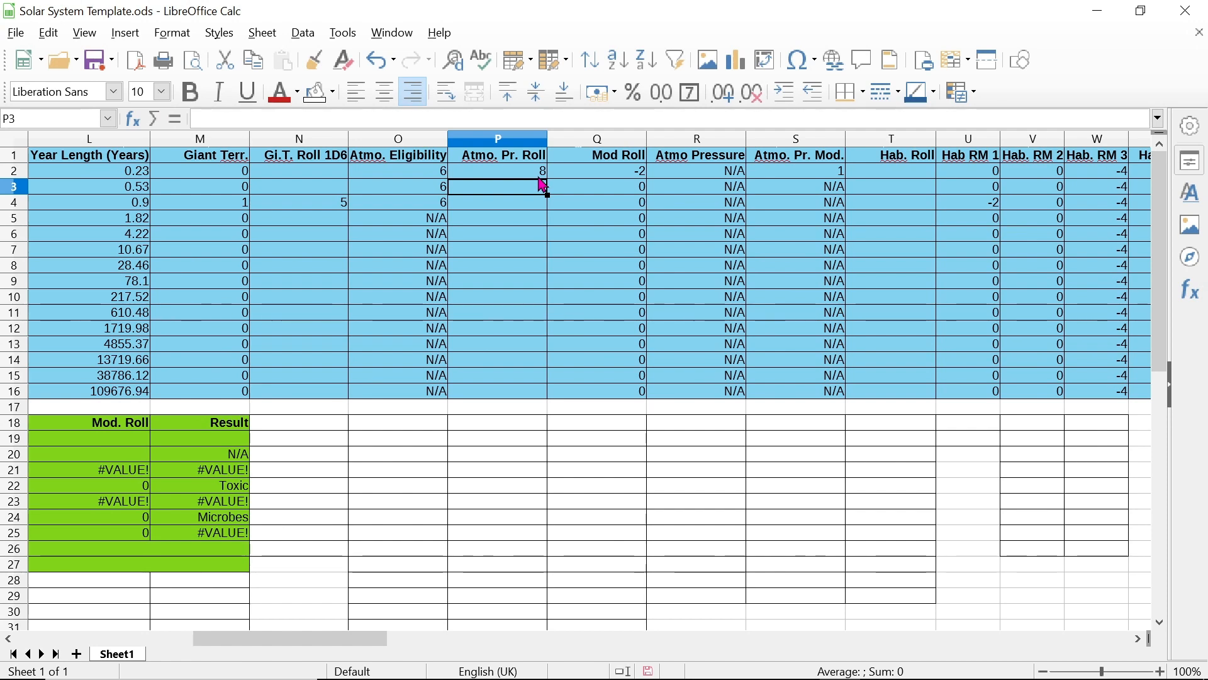
# Enter an atmospheric pressure roll of 9 for orbital slot 2 and inspect the atmospheric pressure and habitability roll modifiers
pyautogui.write('9')
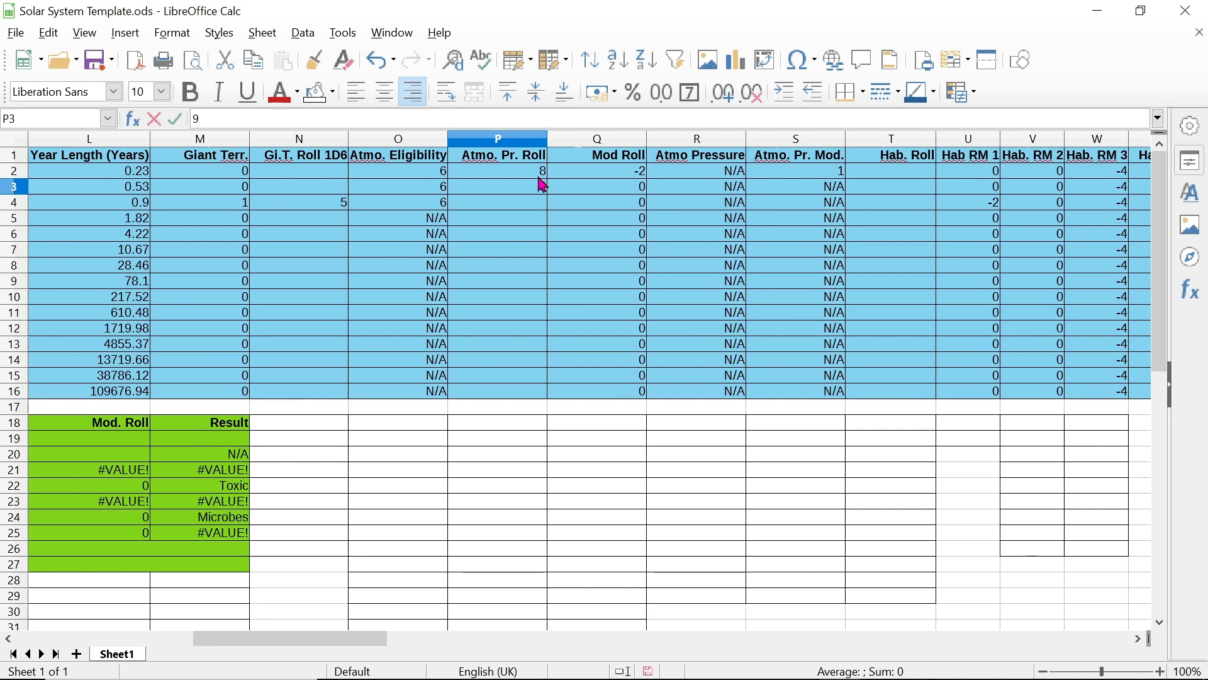
pyautogui.press('Return')
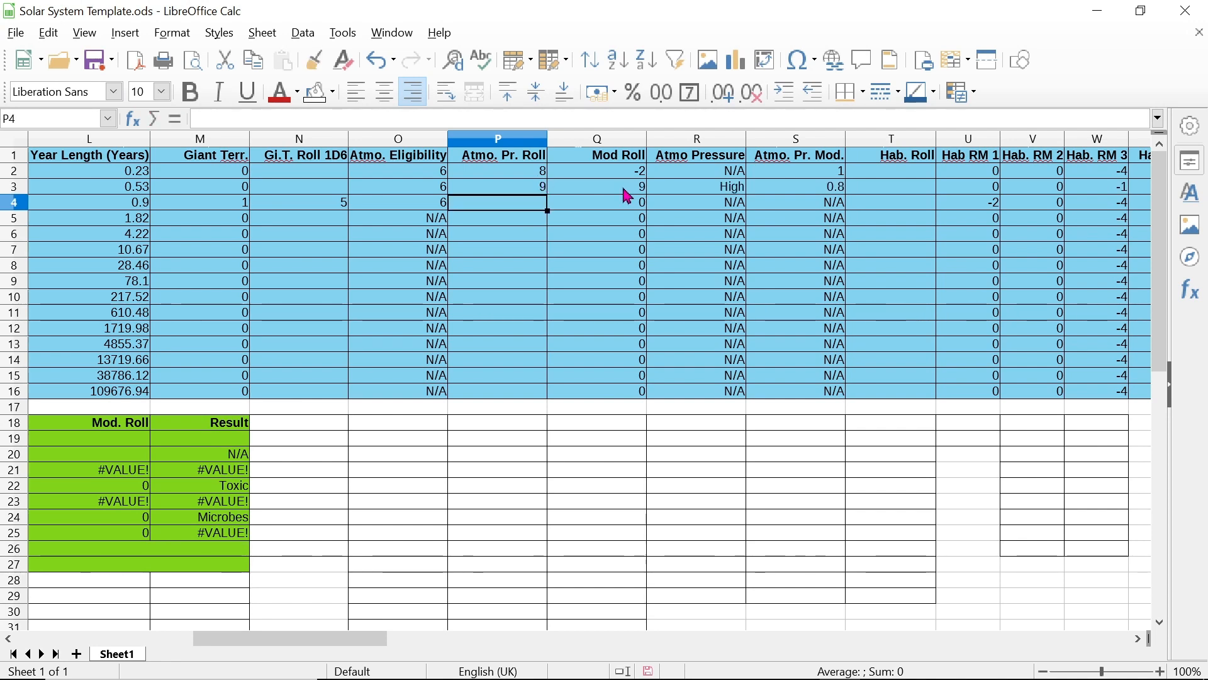
pyautogui.click(741, 193)
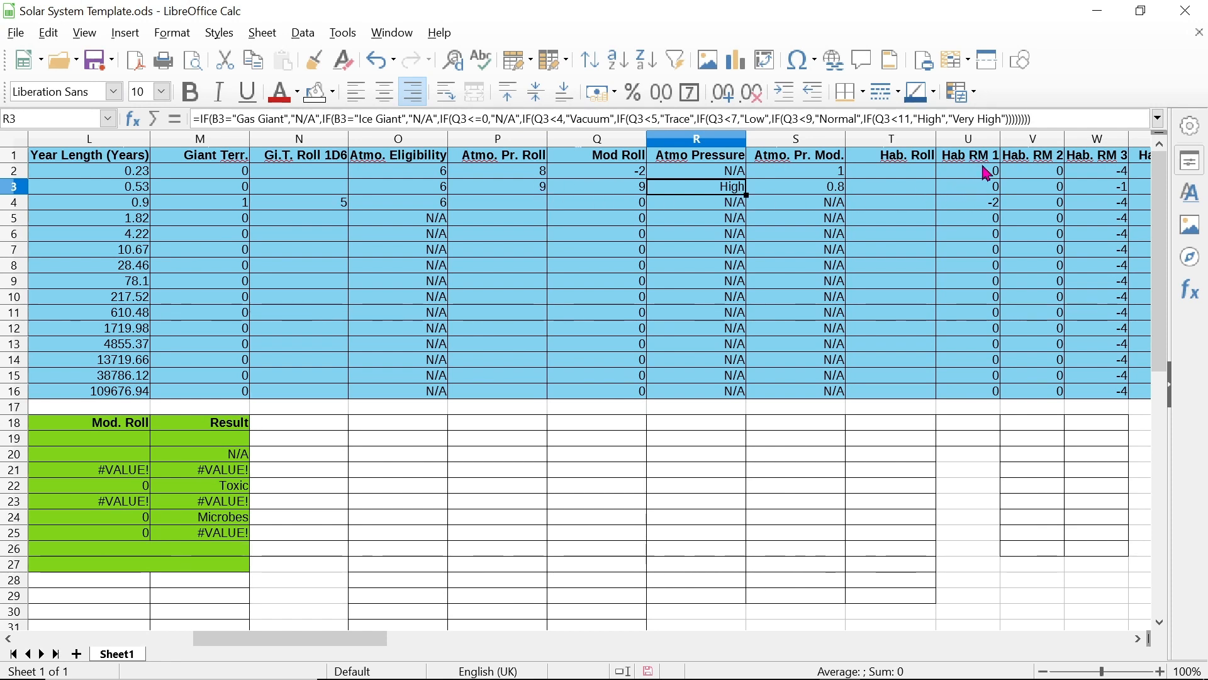
pyautogui.click(994, 207)
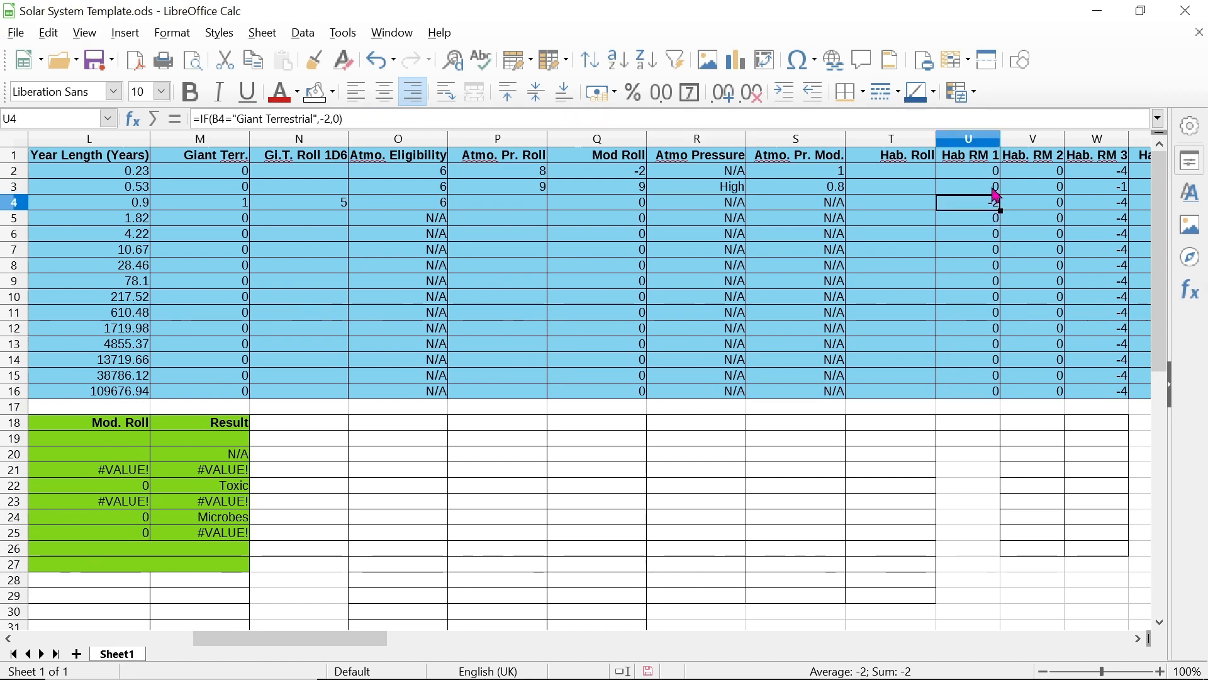
pyautogui.click(993, 189)
pyautogui.click(1126, 192)
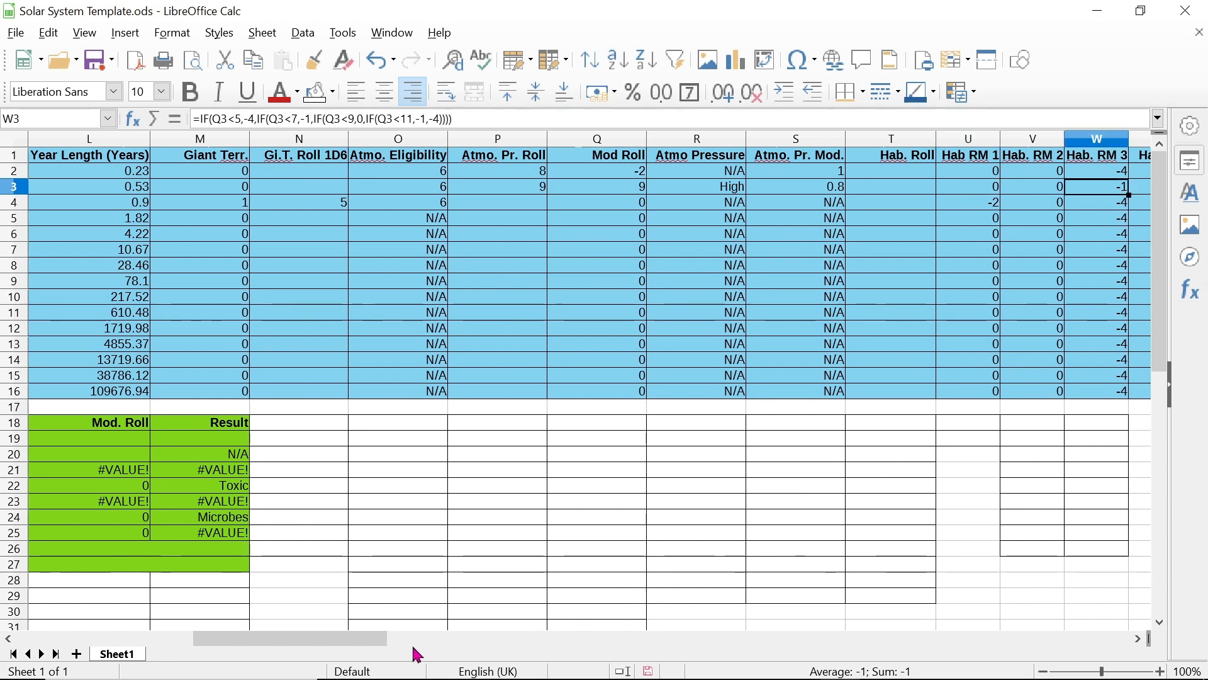
pyautogui.moveTo(350, 648); pyautogui.dragTo(354, 648)
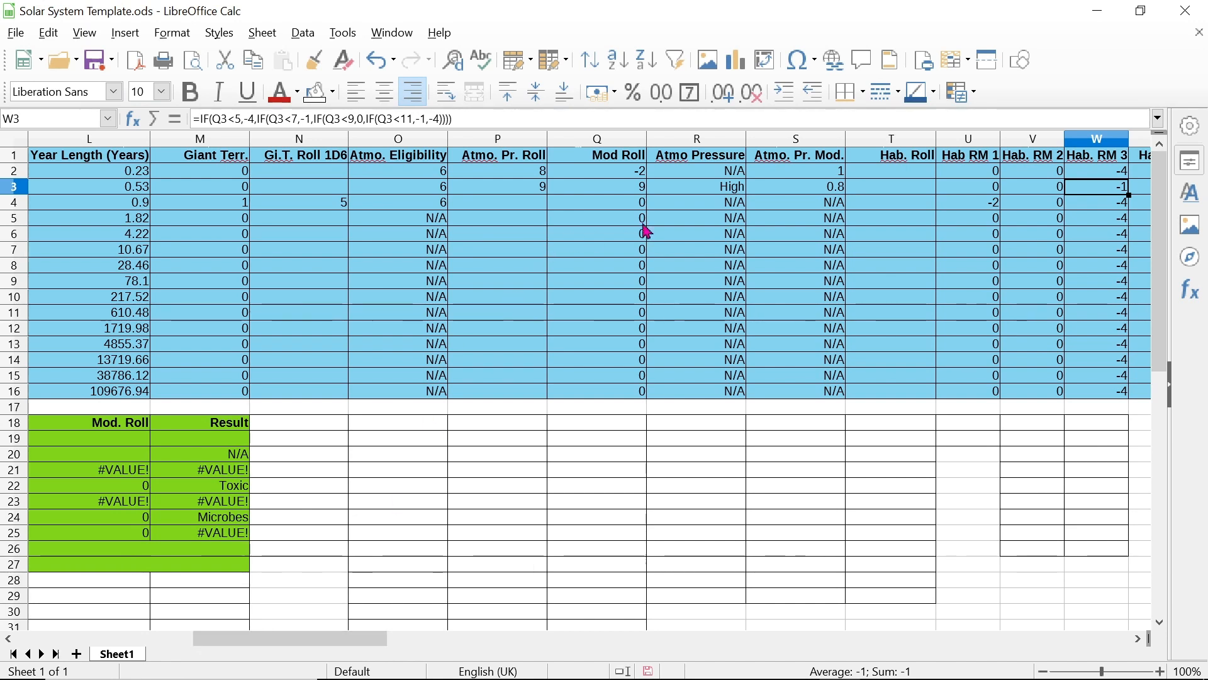
# Set the atmospheric pressure roll of orbital slot 2 to 7
pyautogui.click(540, 192)
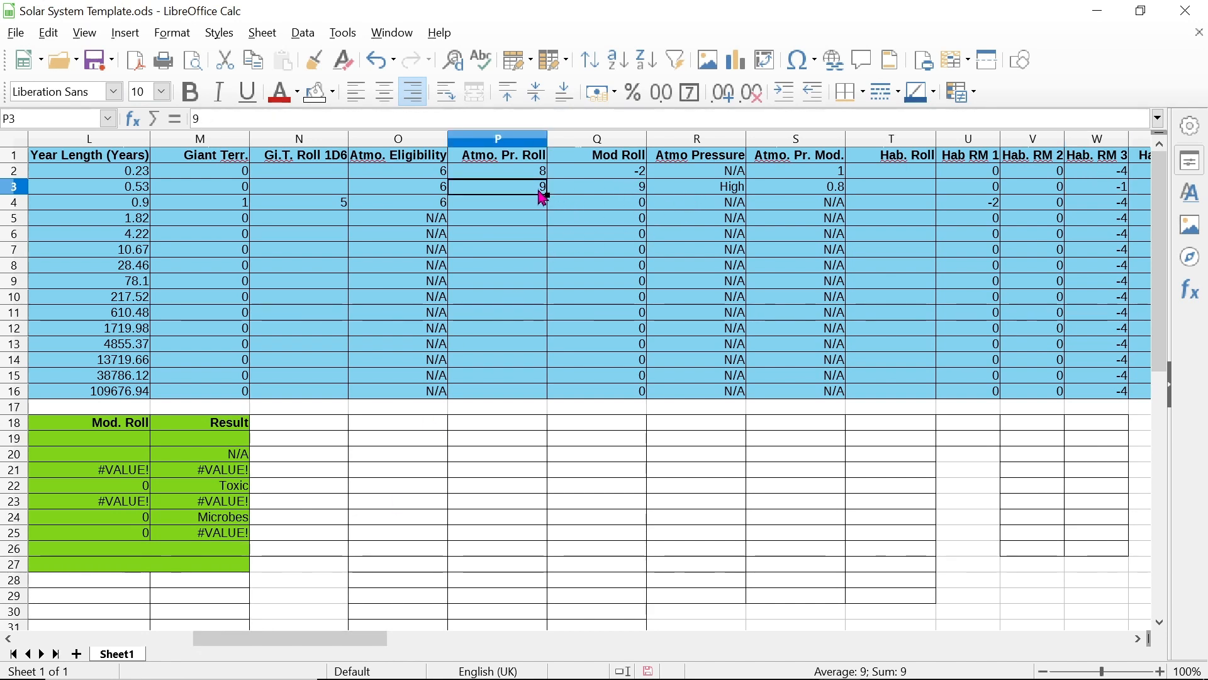
pyautogui.write('7')
pyautogui.press('Return')
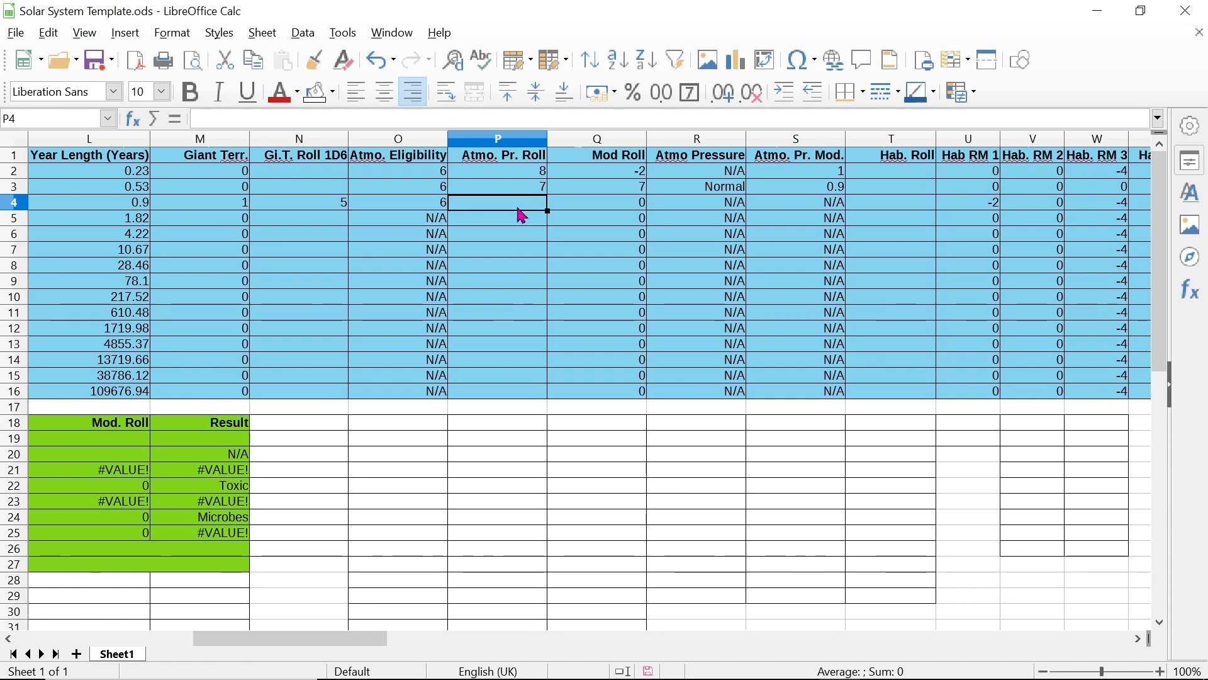
# Try an atmospheric pressure roll of 9 for orbital slot 3 and inspect its first and third habitability roll modifiers
pyautogui.write('9')
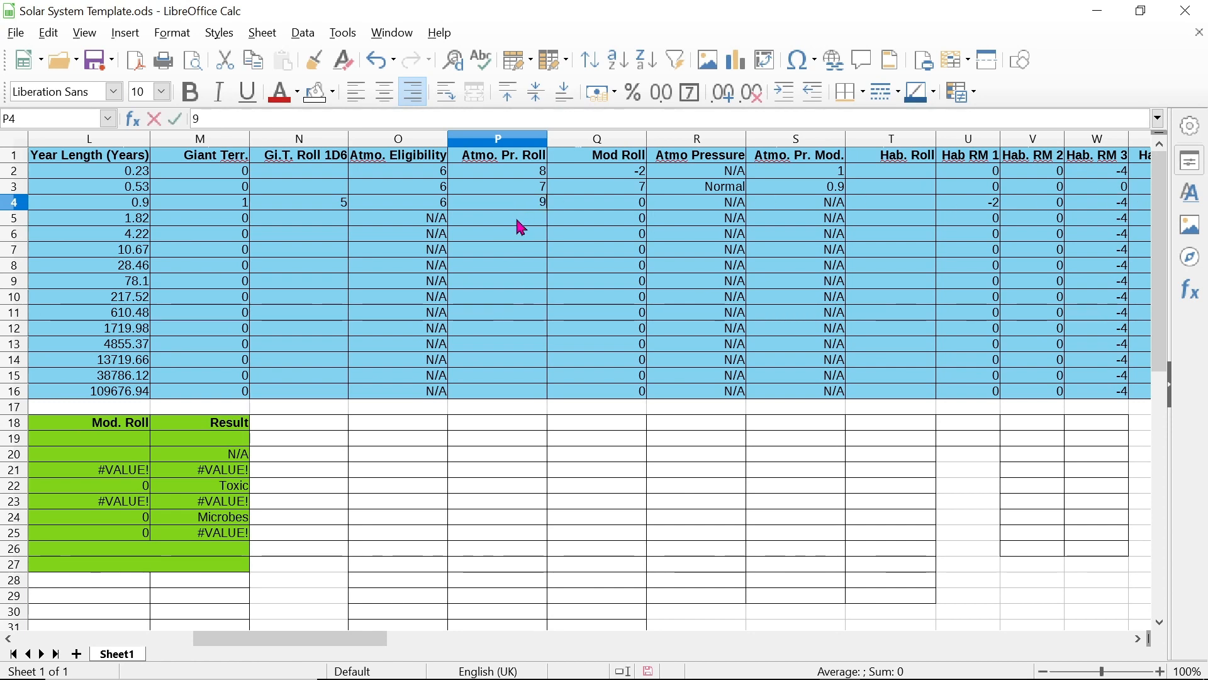
pyautogui.press('Return')
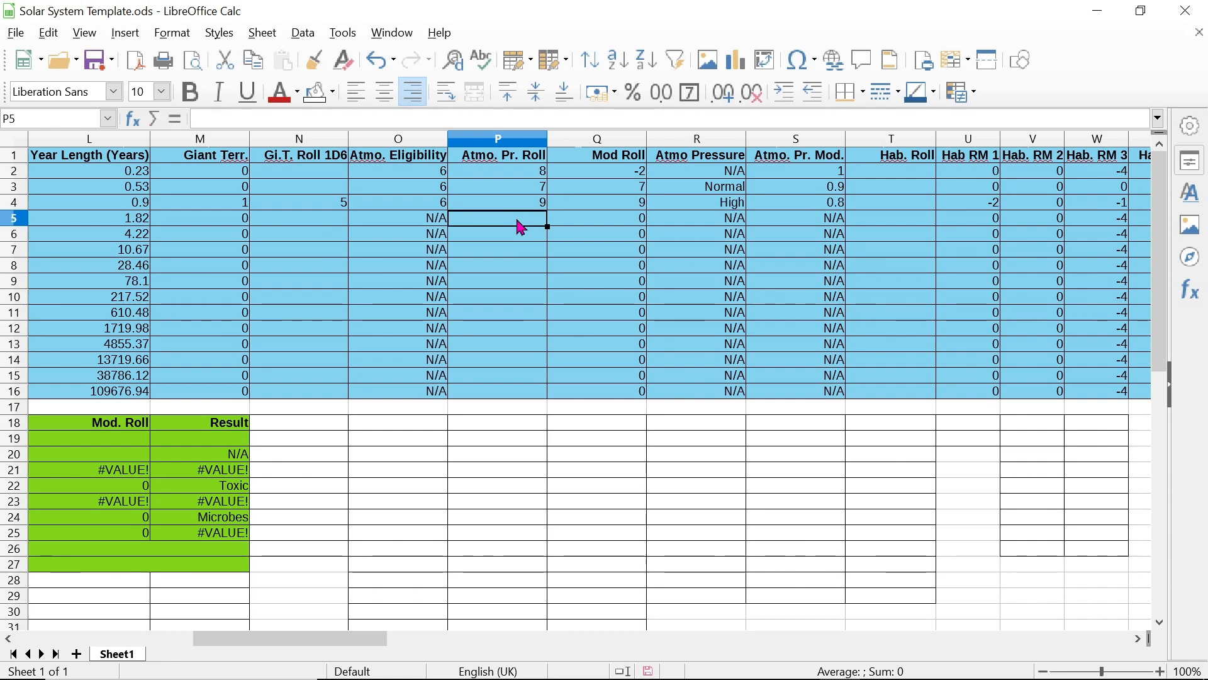
pyautogui.click(980, 204)
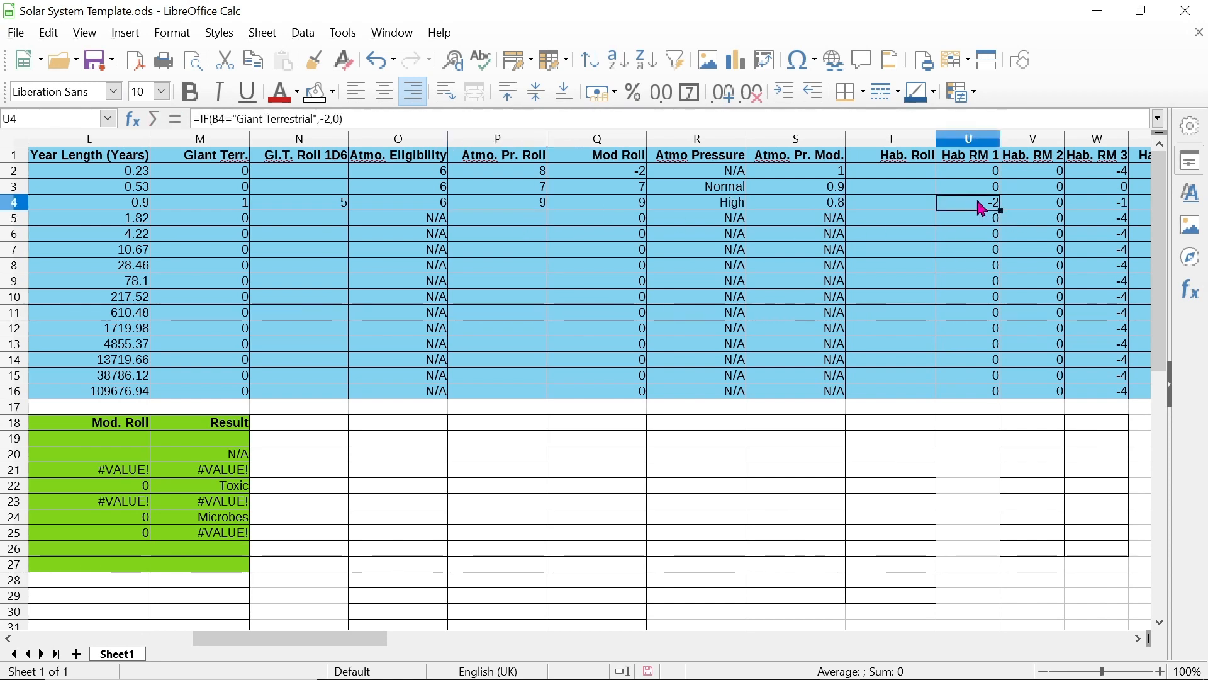
pyautogui.click(1101, 207)
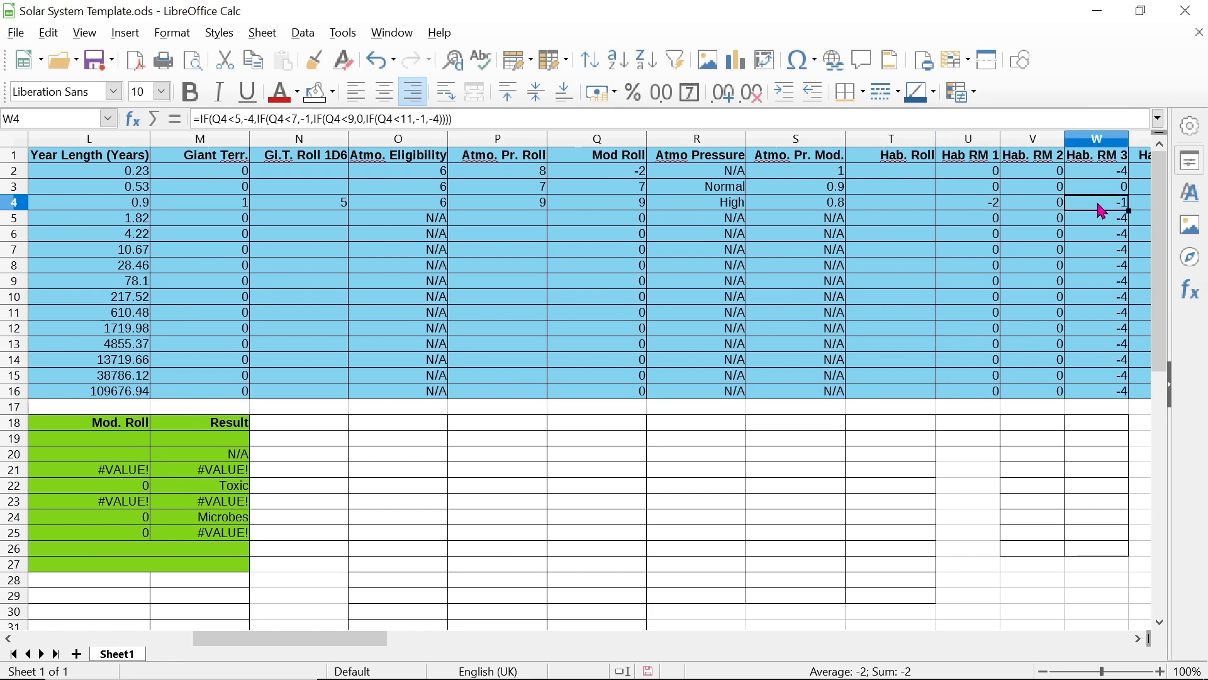
# Set the atmospheric pressure roll of orbital slot 3 to 7 and inspect its first habitability roll modifier
pyautogui.click(520, 210)
pyautogui.press('Delete')
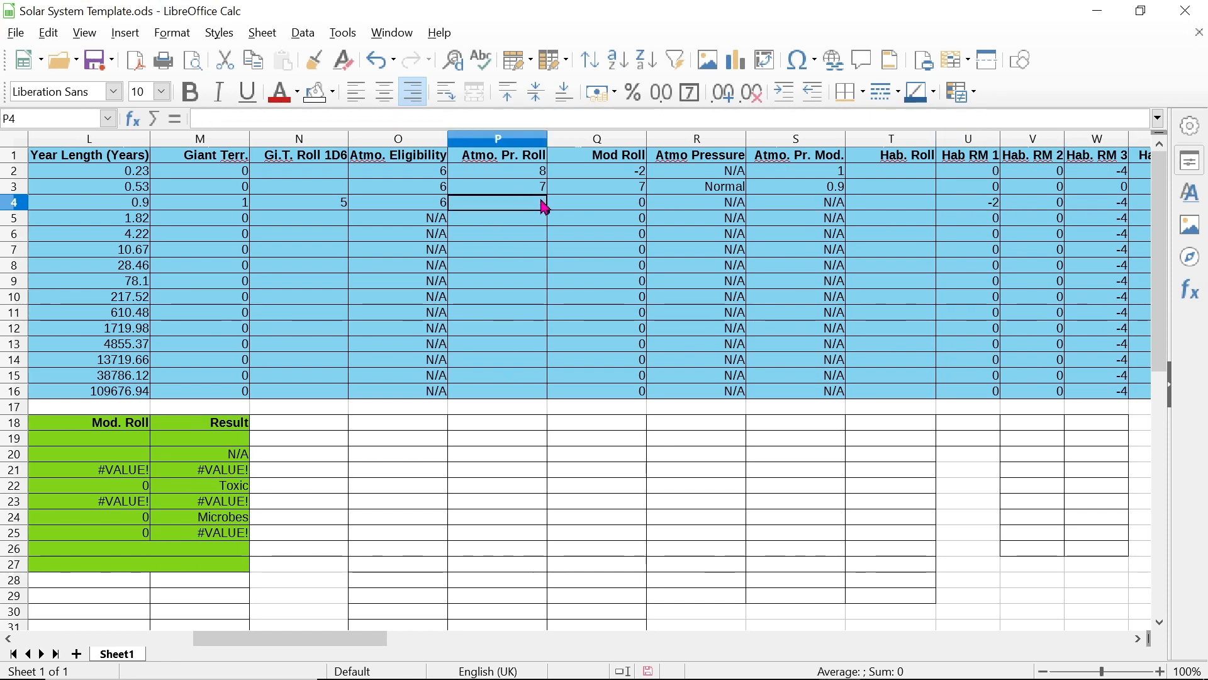
pyautogui.write('7')
pyautogui.press('Return')
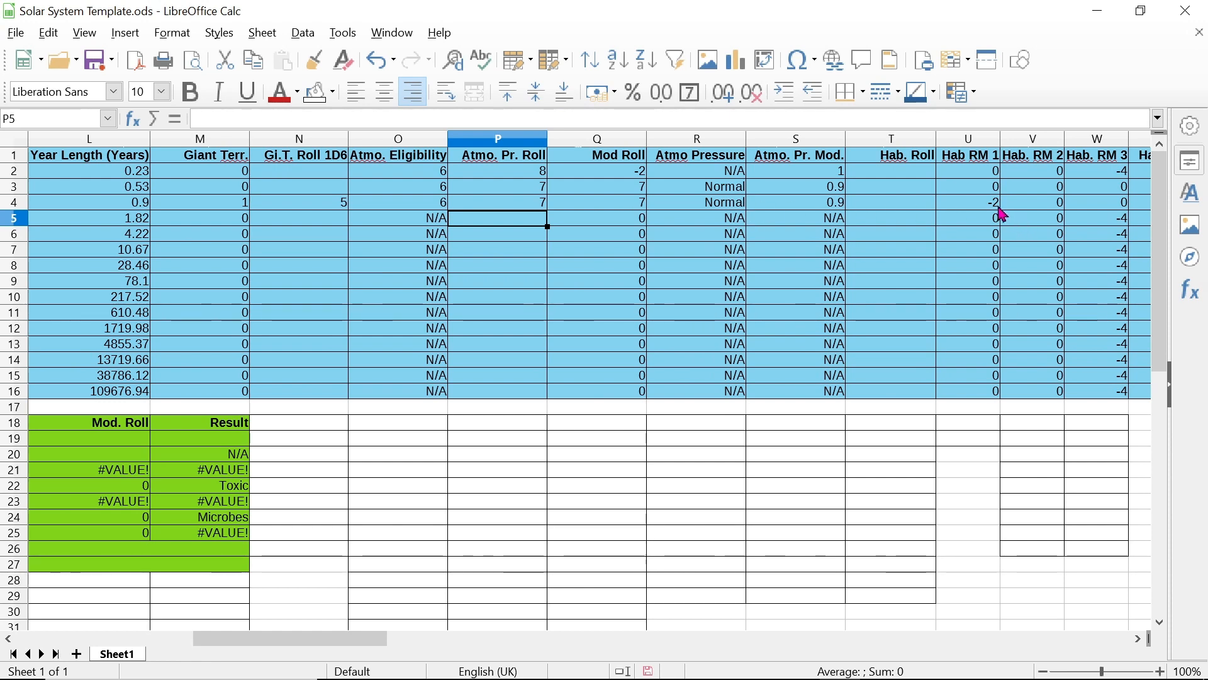
pyautogui.click(966, 208)
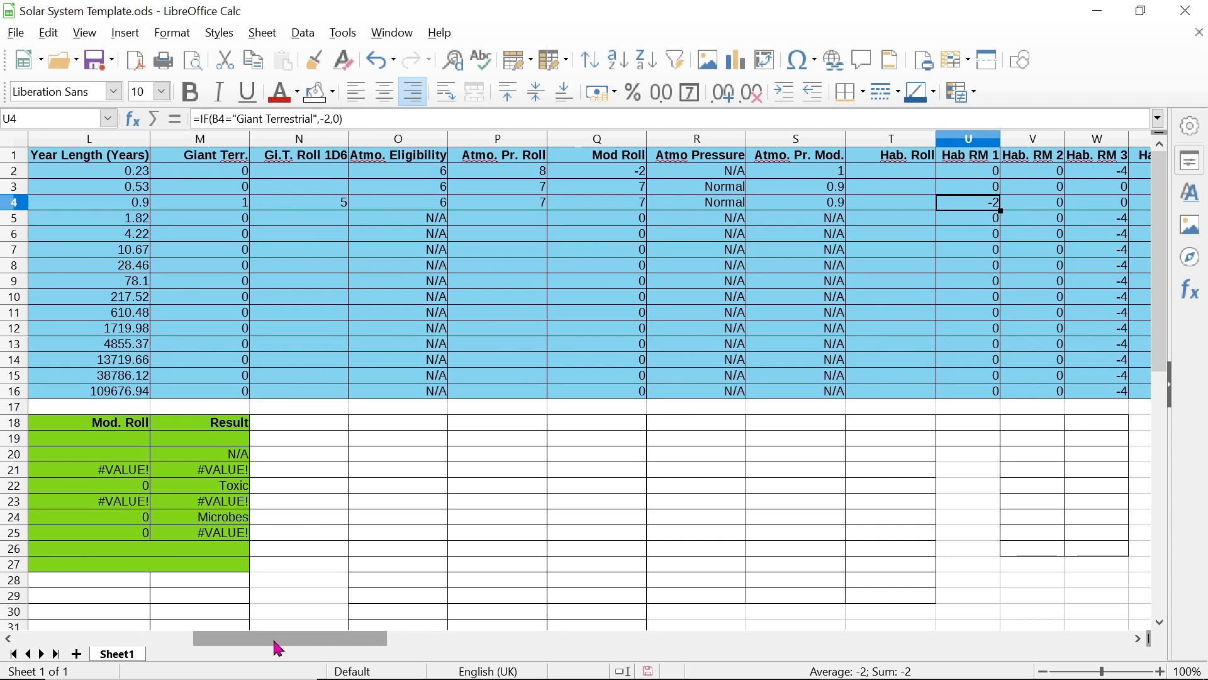
# Enter a habitability roll of 9 for orbital slot 2 and inspect its habitable 1/0 formula
pyautogui.moveTo(278, 648); pyautogui.dragTo(309, 647)
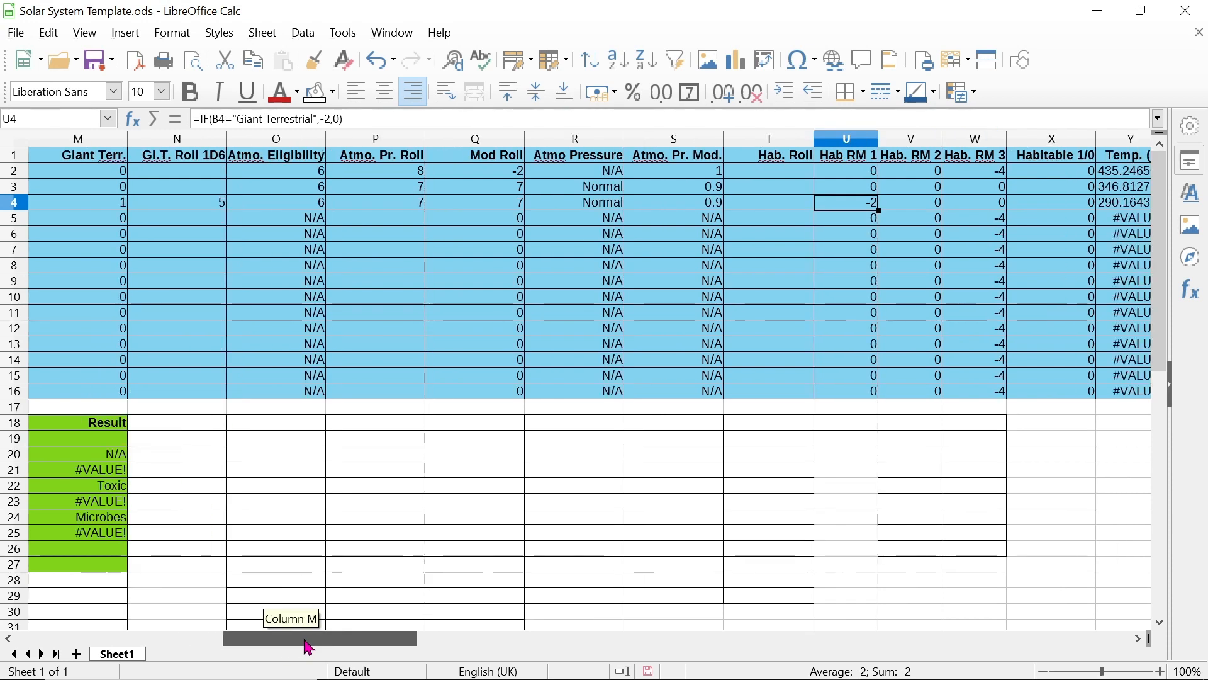
pyautogui.click(797, 188)
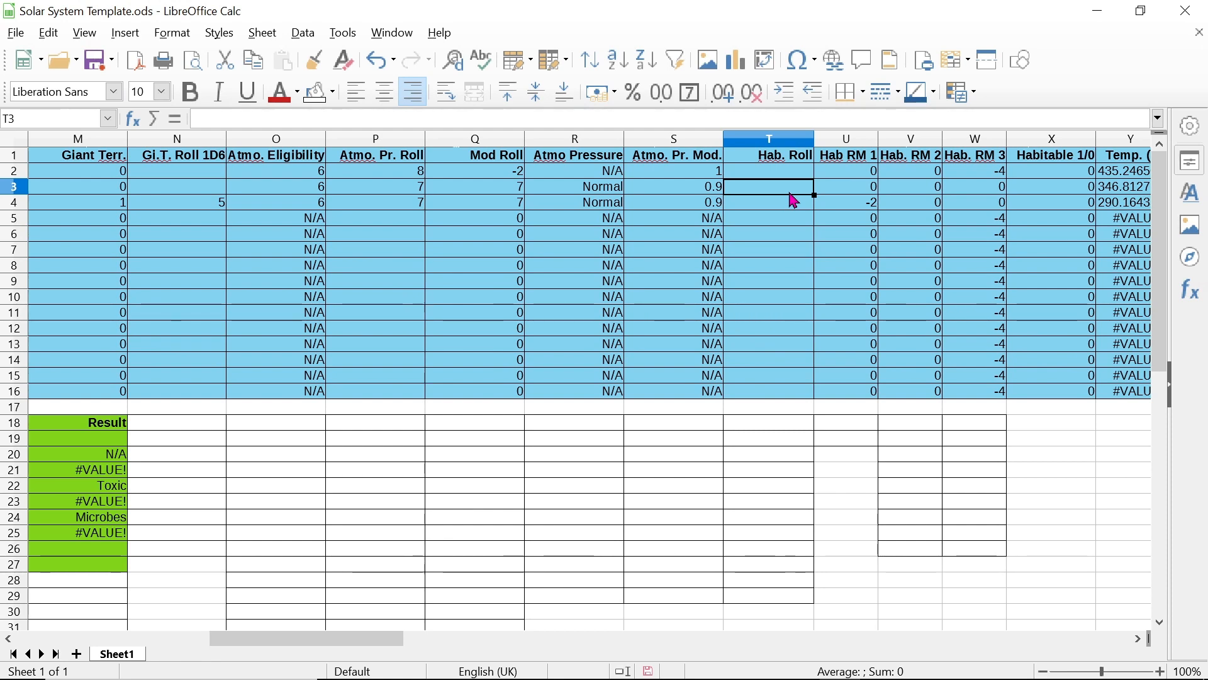
pyautogui.write('9')
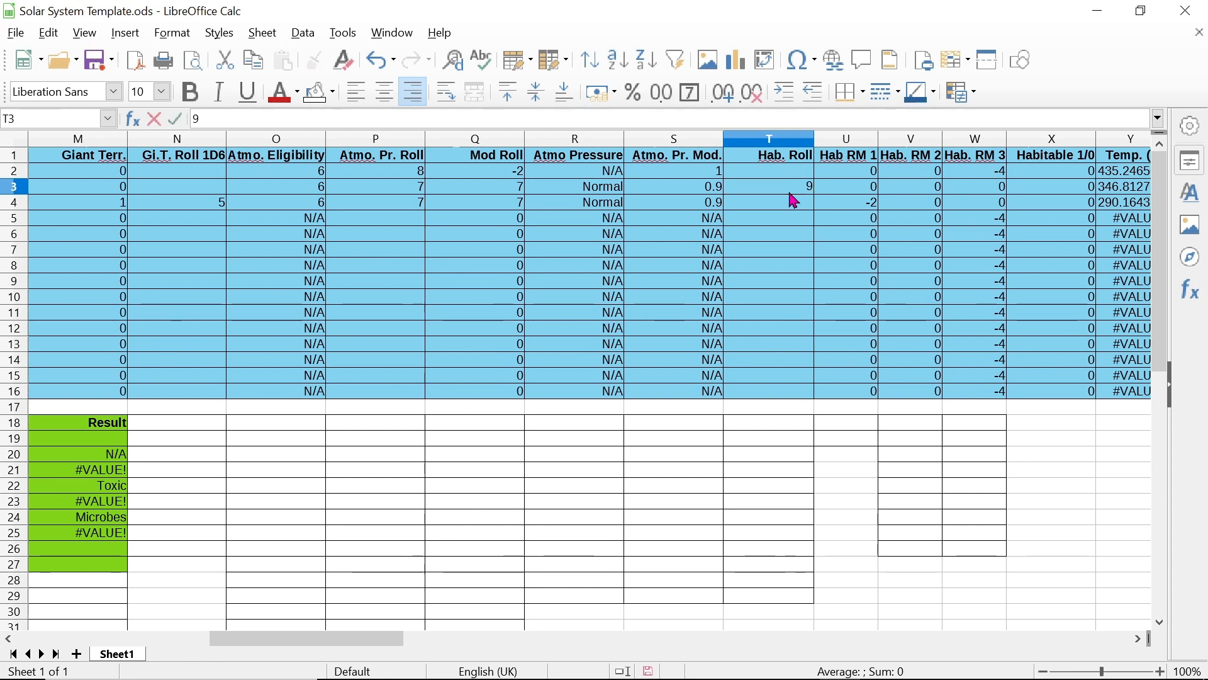
pyautogui.press('Return')
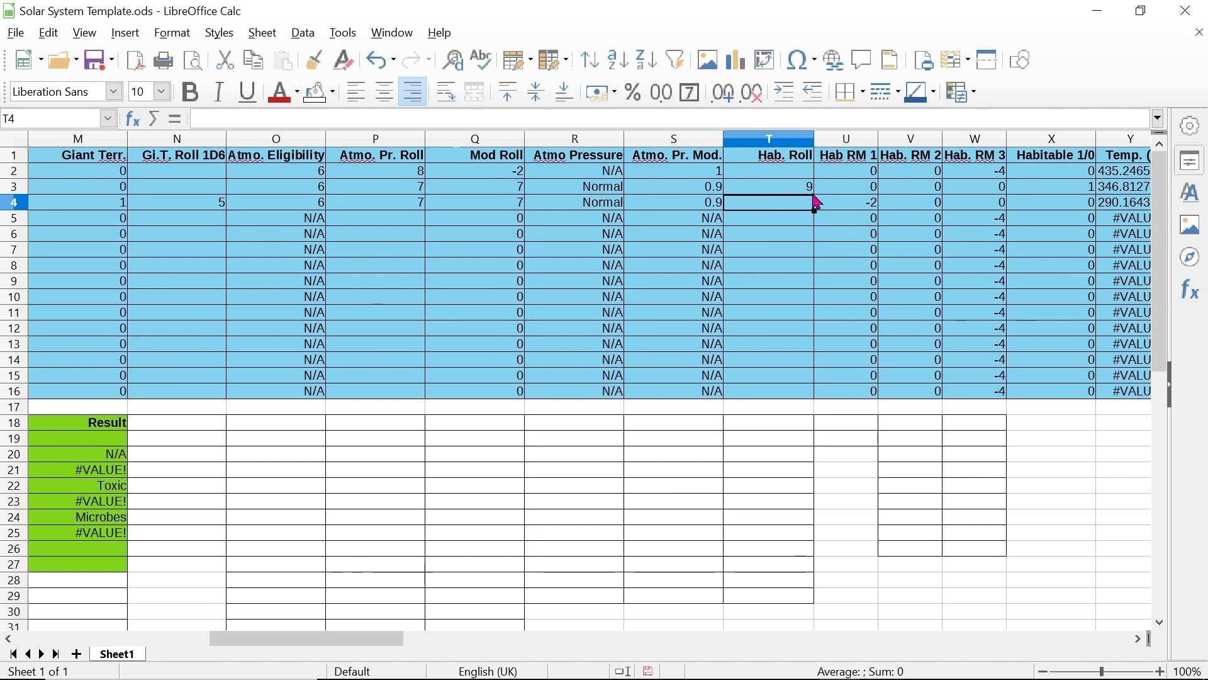
pyautogui.click(1083, 193)
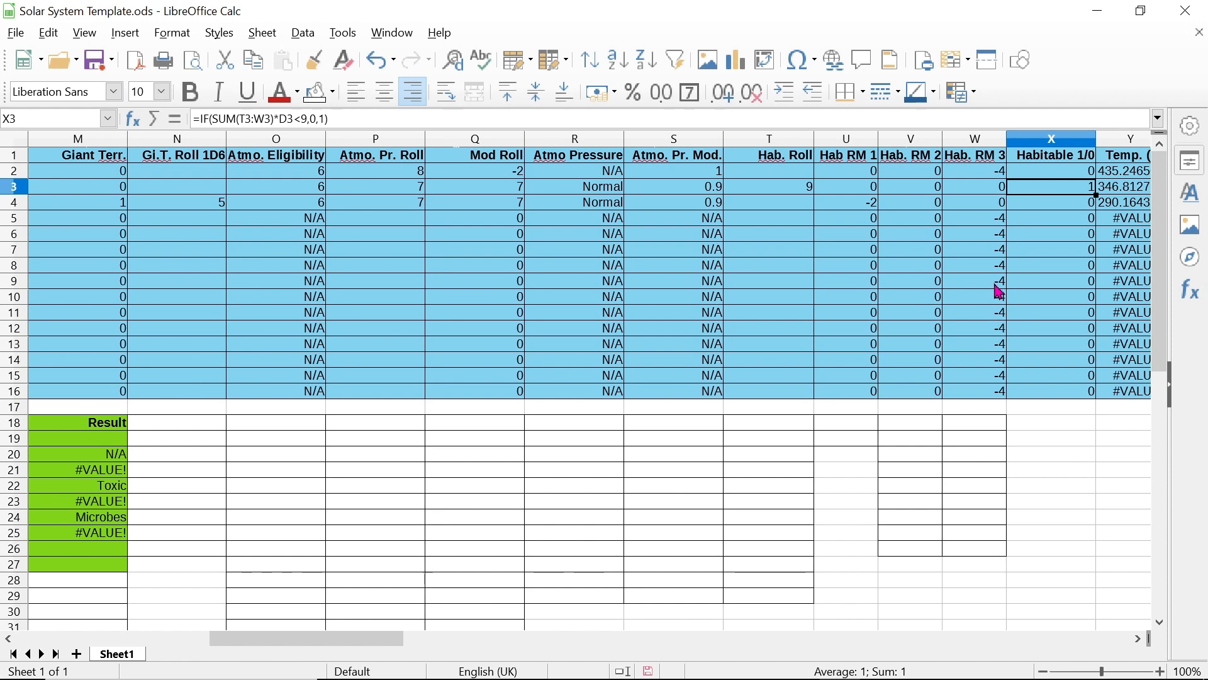
# Enter a habitability roll of 11 for orbital slot 3
pyautogui.click(804, 208)
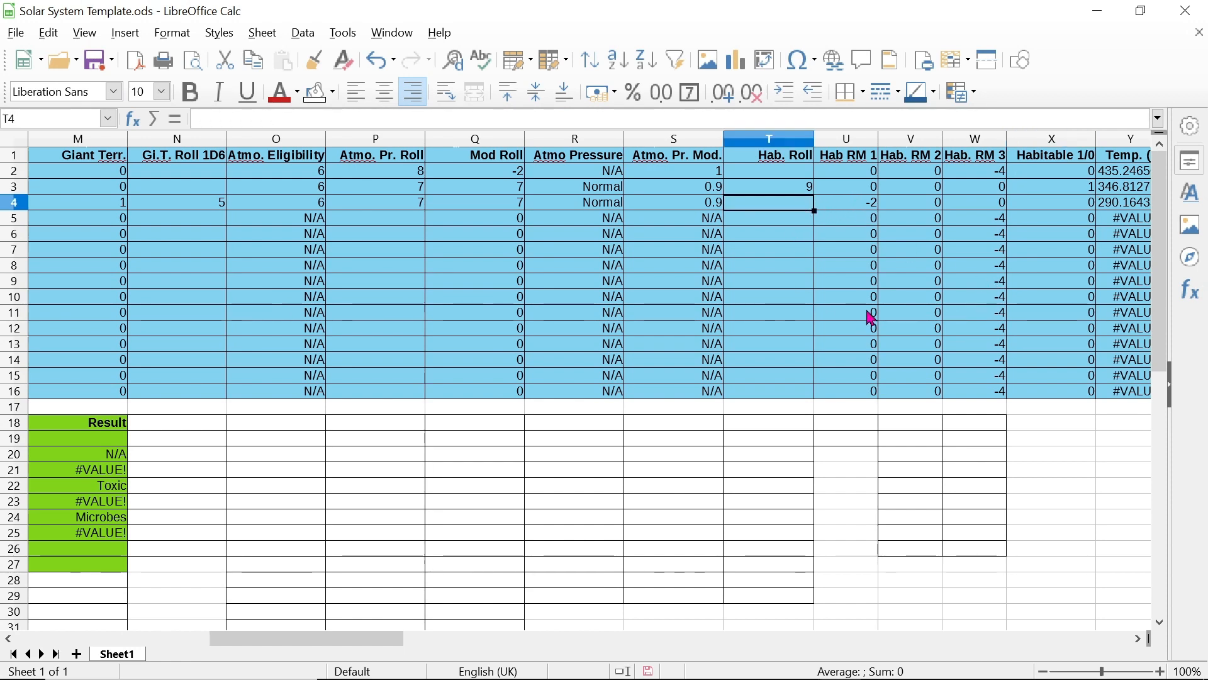
pyautogui.write('11')
pyautogui.press('Return')
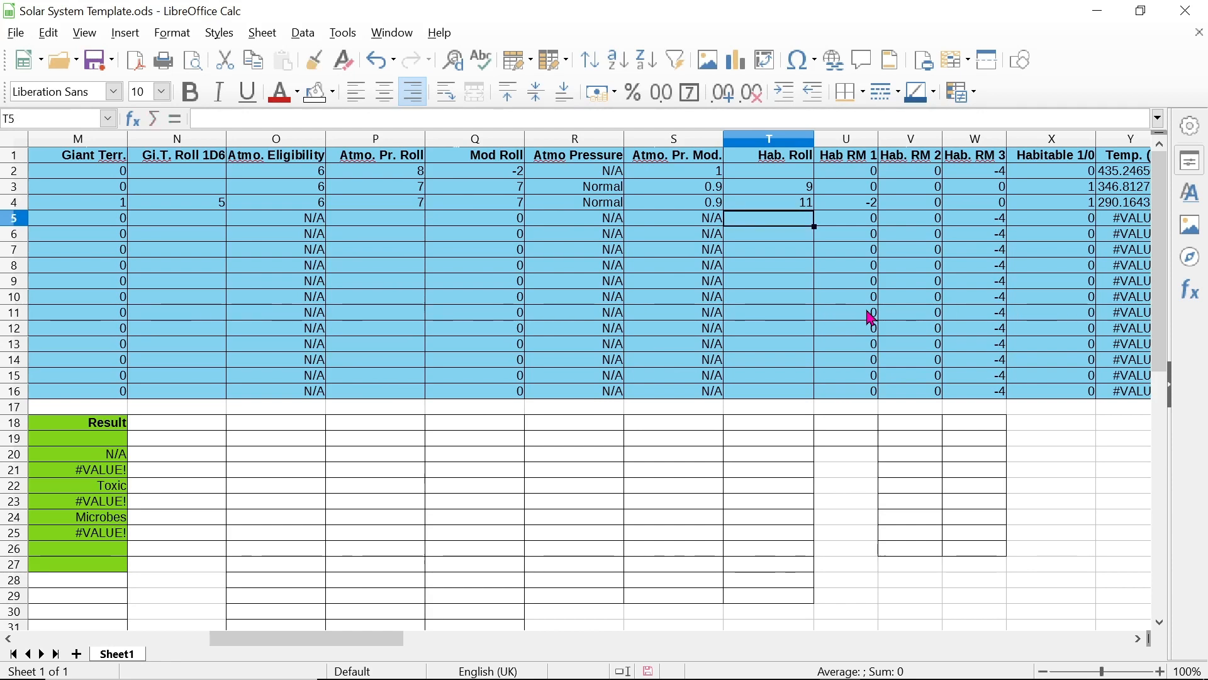
# Try a habitability roll of 10 for orbital slot 3 and inspect its habitable 1/0 formula
pyautogui.click(792, 208)
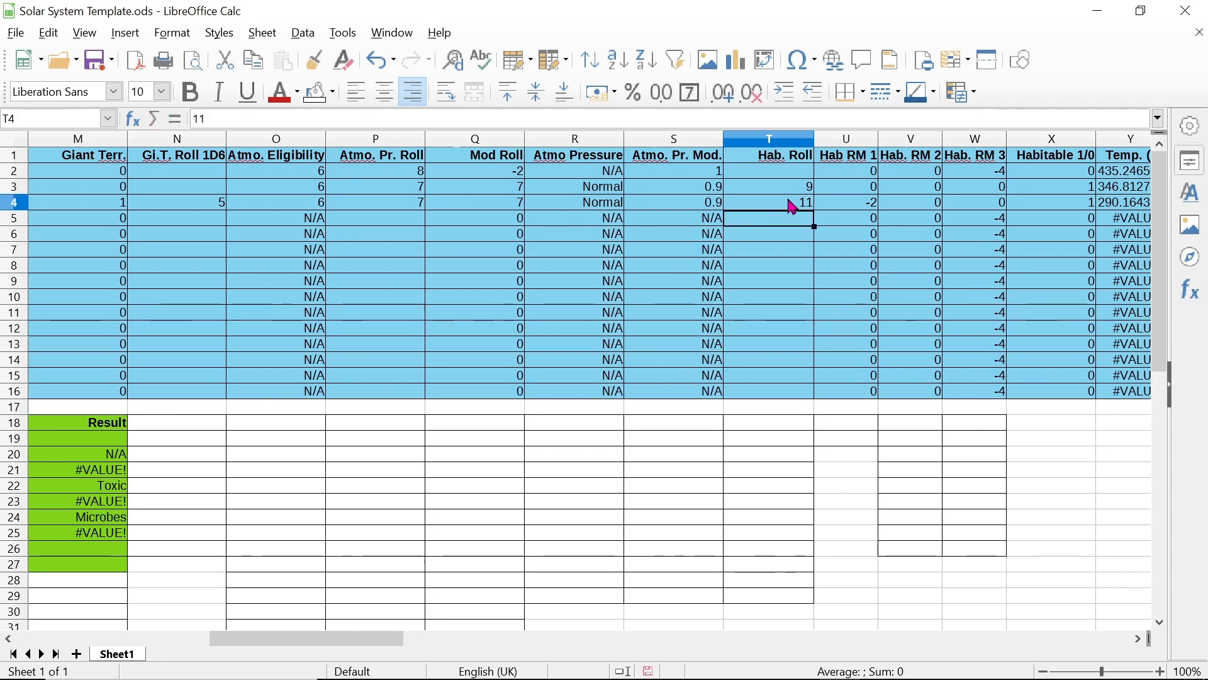
pyautogui.press('Delete')
pyautogui.write('1')
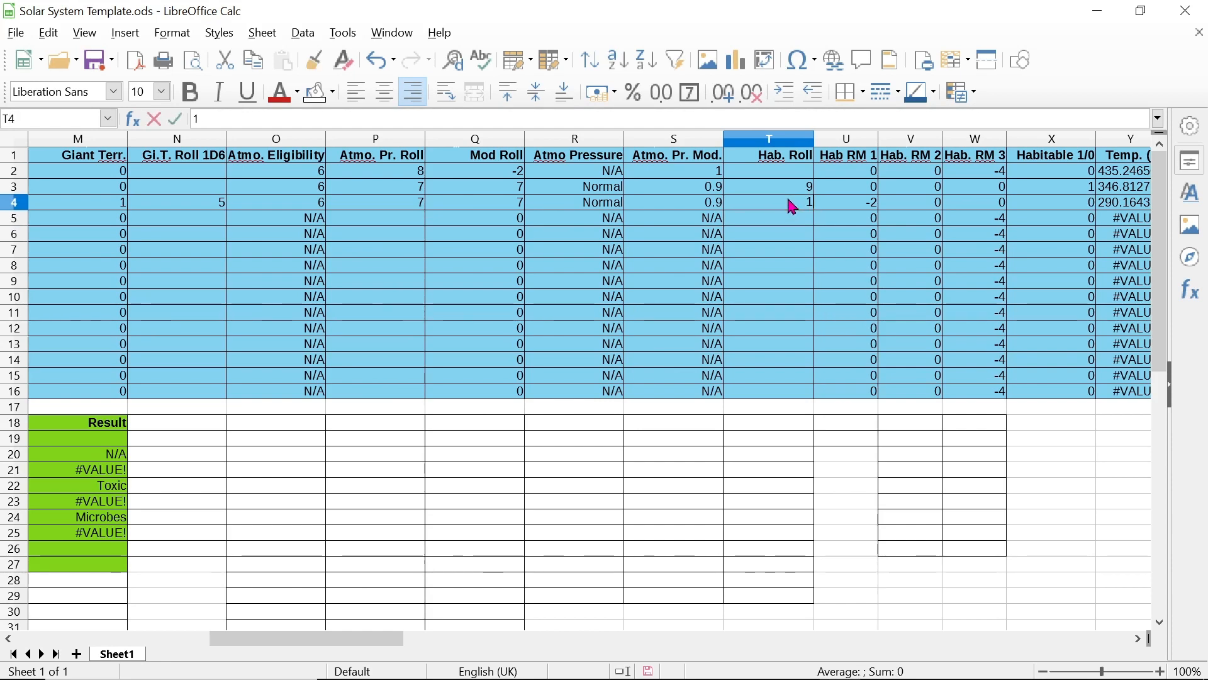
pyautogui.write('0')
pyautogui.press('Return')
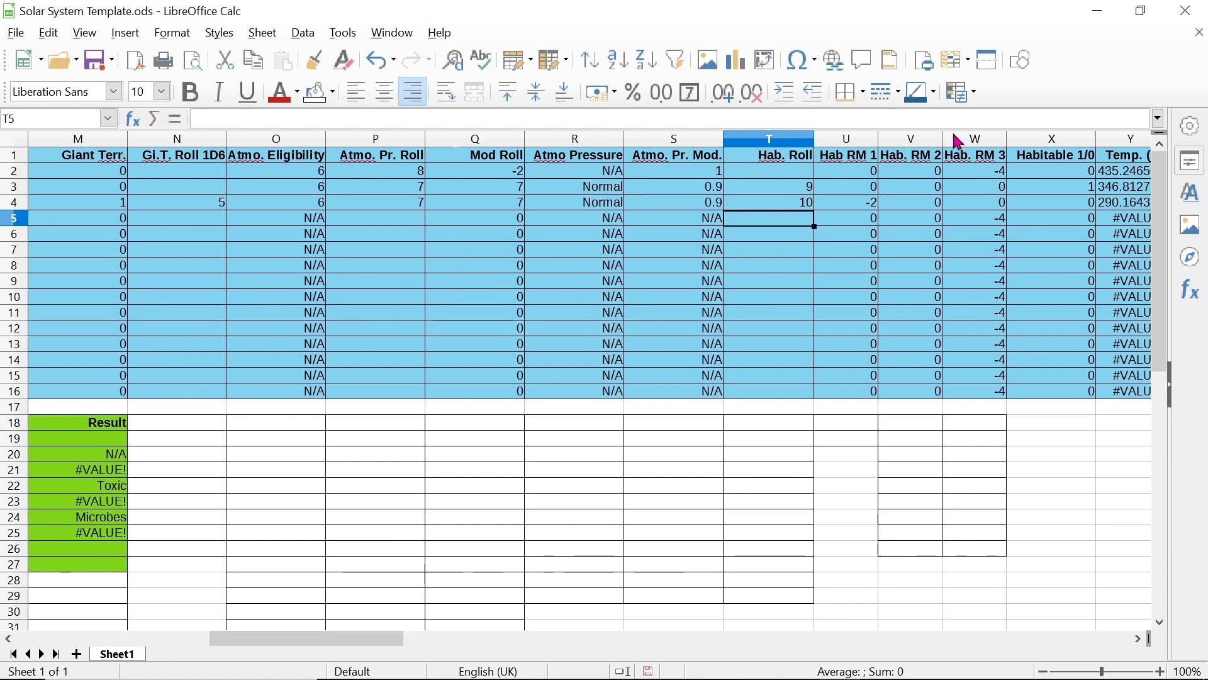
pyautogui.click(1087, 208)
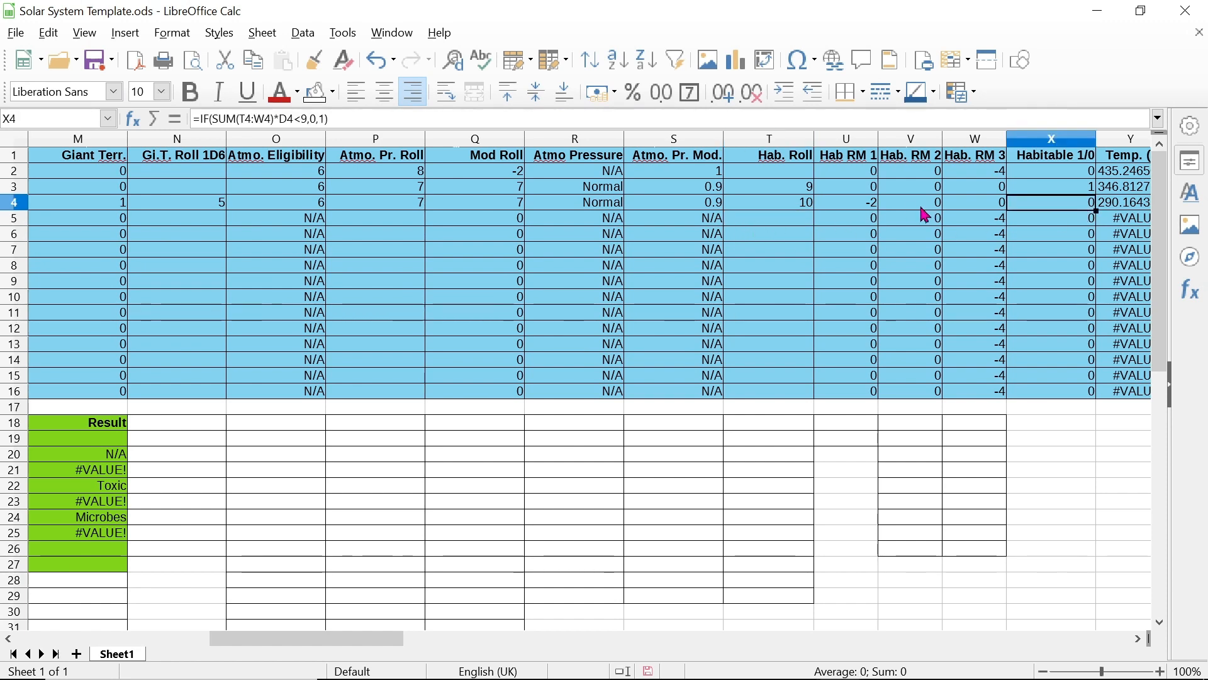
# Set the habitability roll of orbital slot 3 back to 11 and inspect the habitable 1/0 cells of slots 2 and 3
pyautogui.click(796, 209)
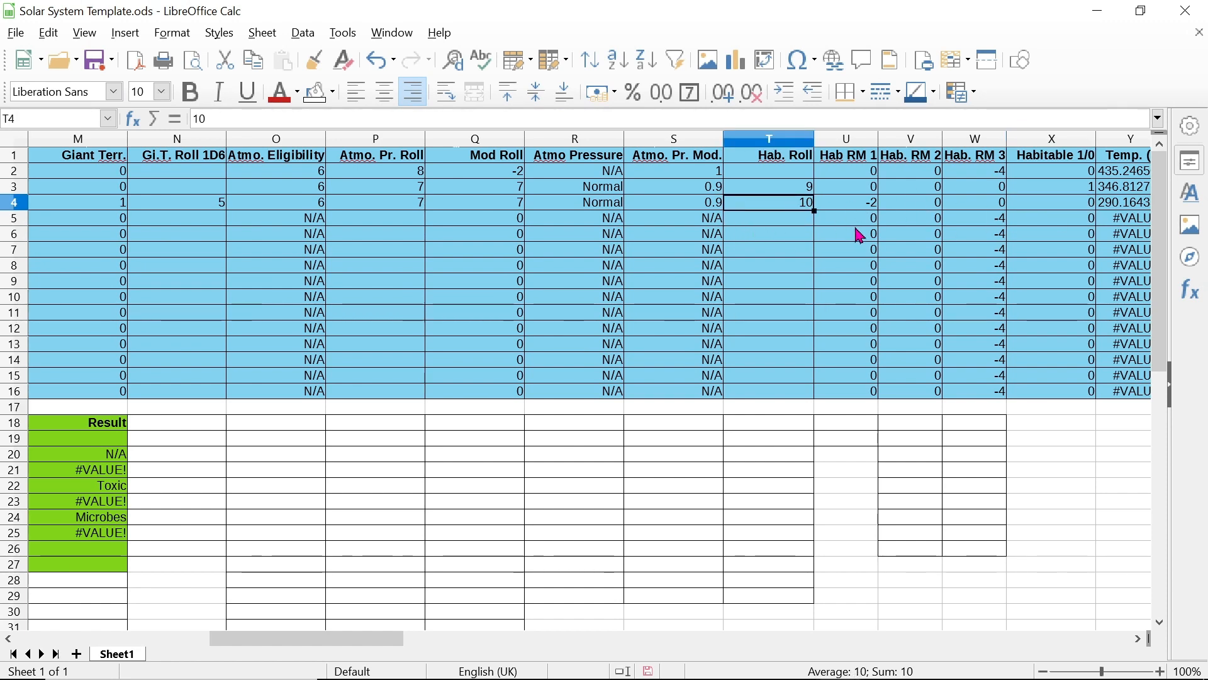
pyautogui.write('1')
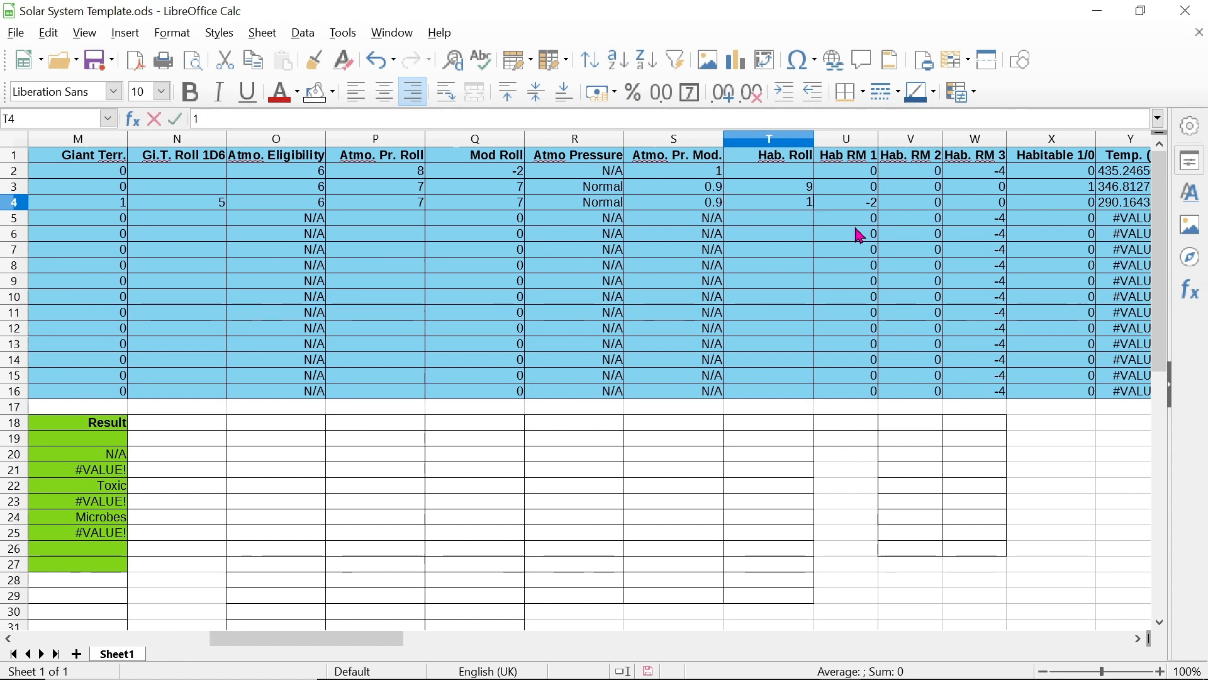
pyautogui.press('Return')
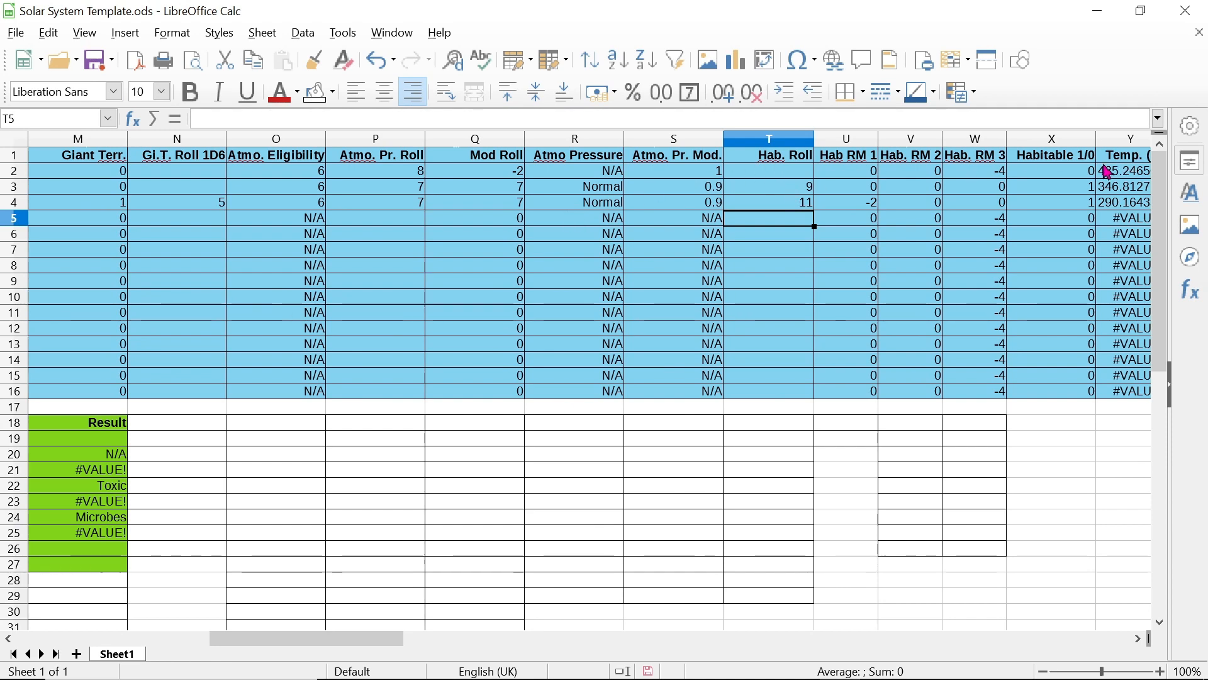
pyautogui.click(1076, 189)
pyautogui.click(1066, 210)
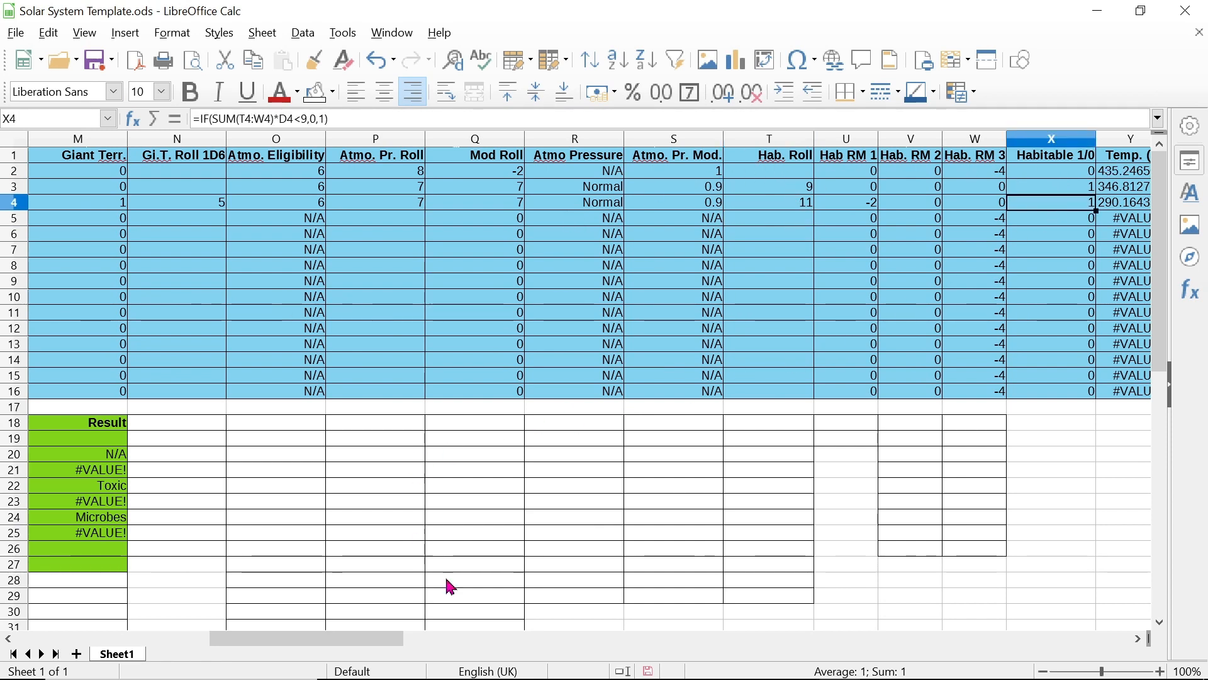
# Try an asteroid roll of 2 for the asteroid belt in orbital slot 5 and inspect its population modifier, dwarf terrestrial, medium and small formulas
pyautogui.moveTo(392, 642); pyautogui.dragTo(497, 650)
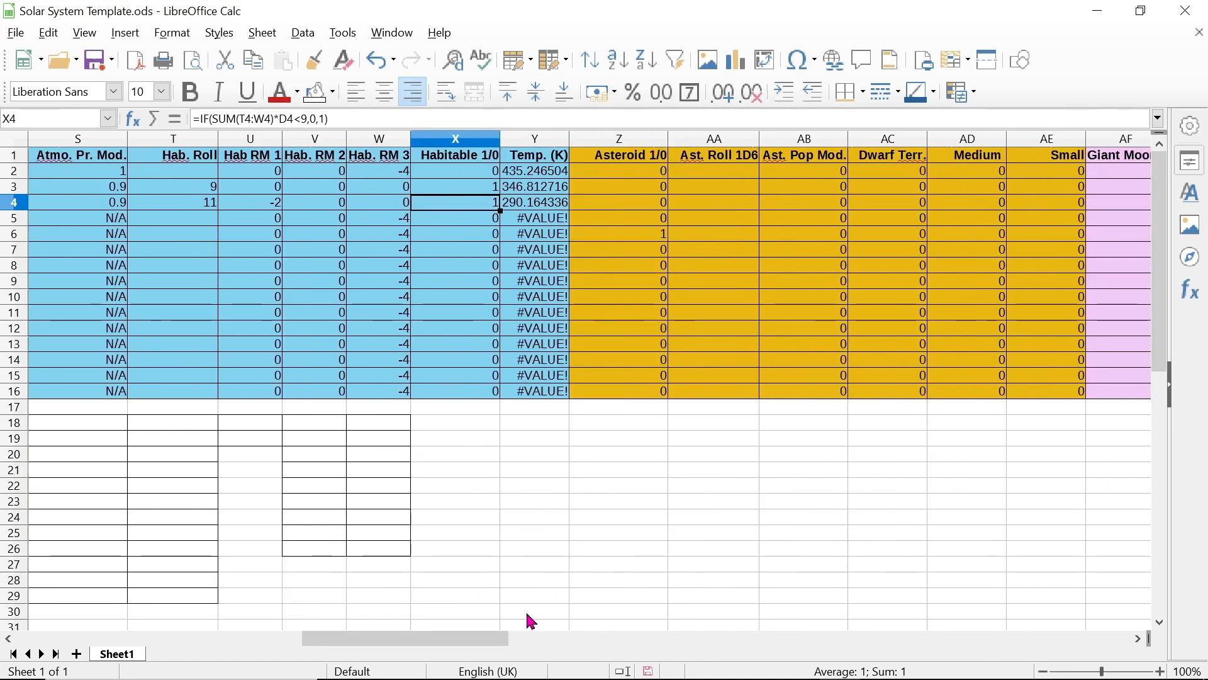
pyautogui.moveTo(493, 650)
pyautogui.mouseDown()
pyautogui.moveTo(194, 644)
pyautogui.moveTo(508, 642)
pyautogui.mouseUp()
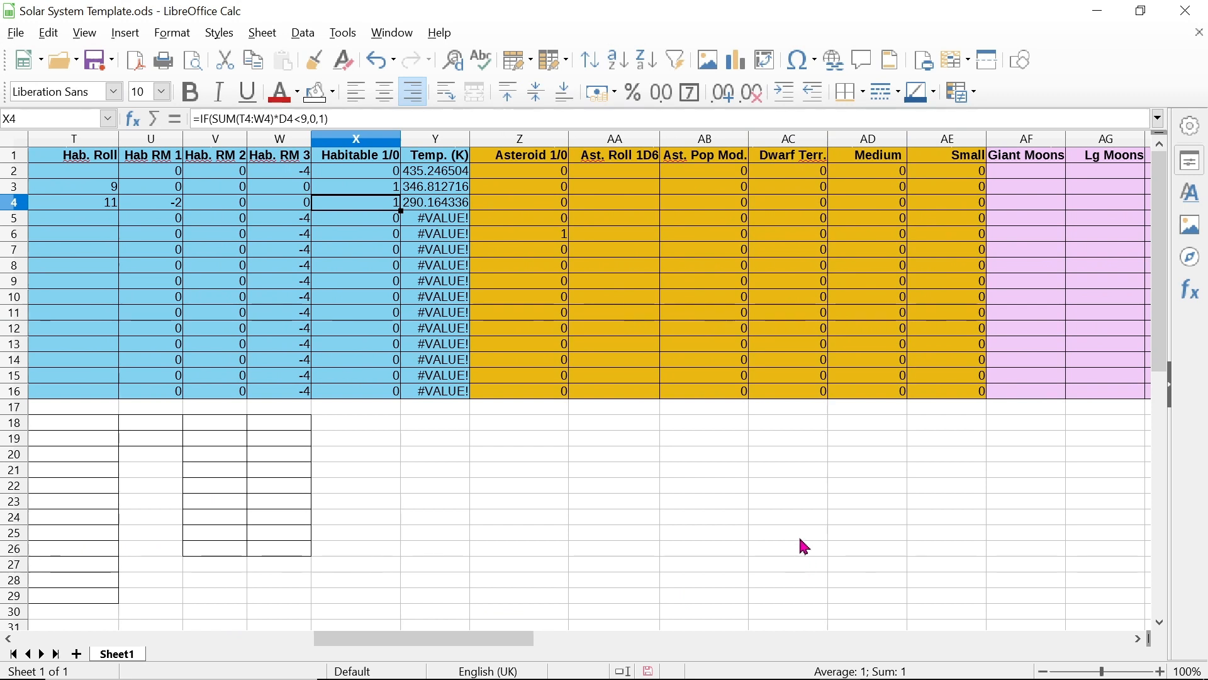
pyautogui.click(650, 243)
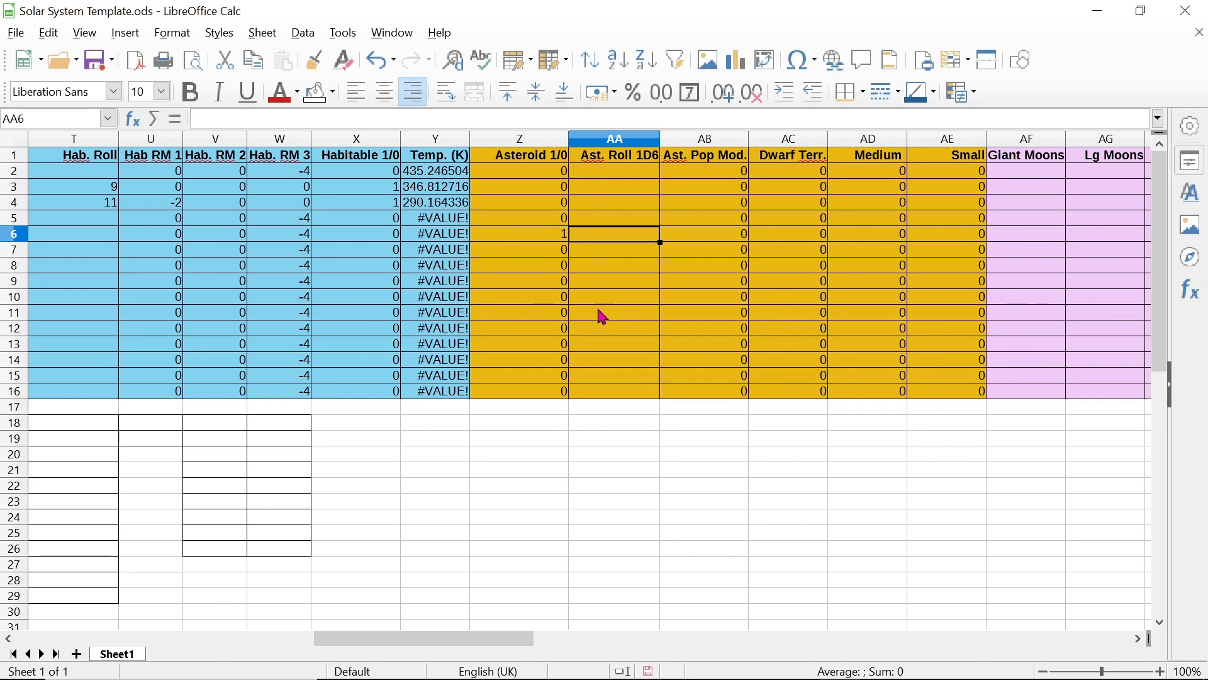
pyautogui.click(557, 239)
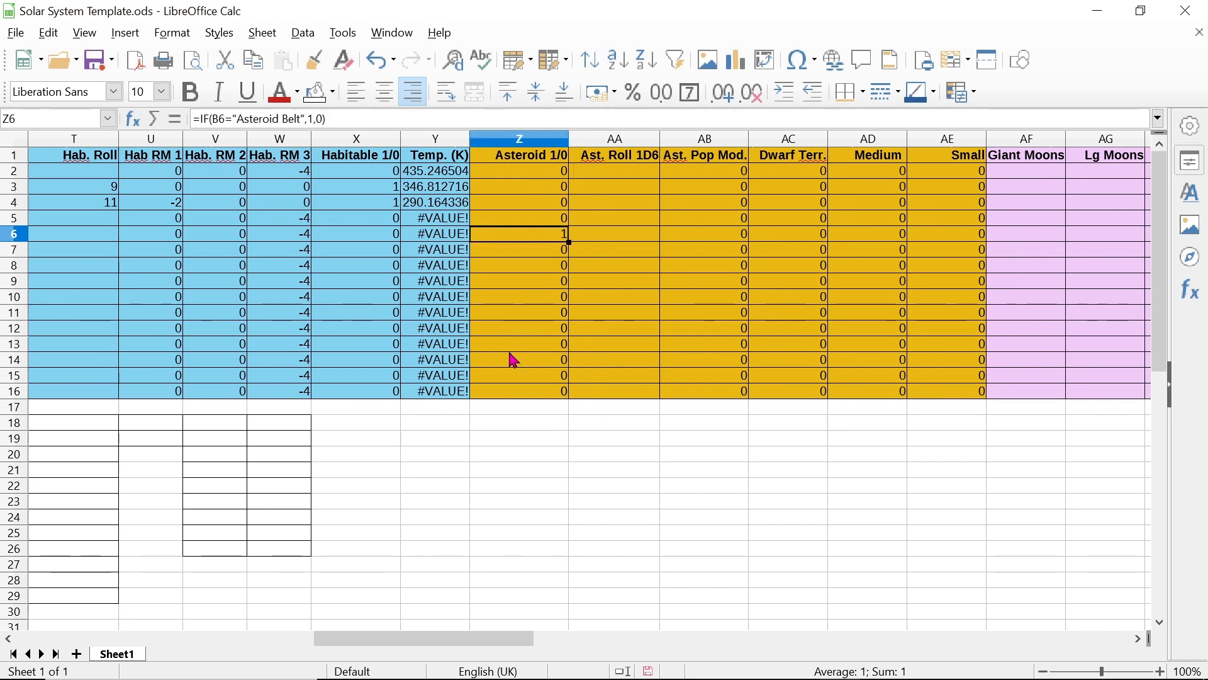
pyautogui.click(594, 241)
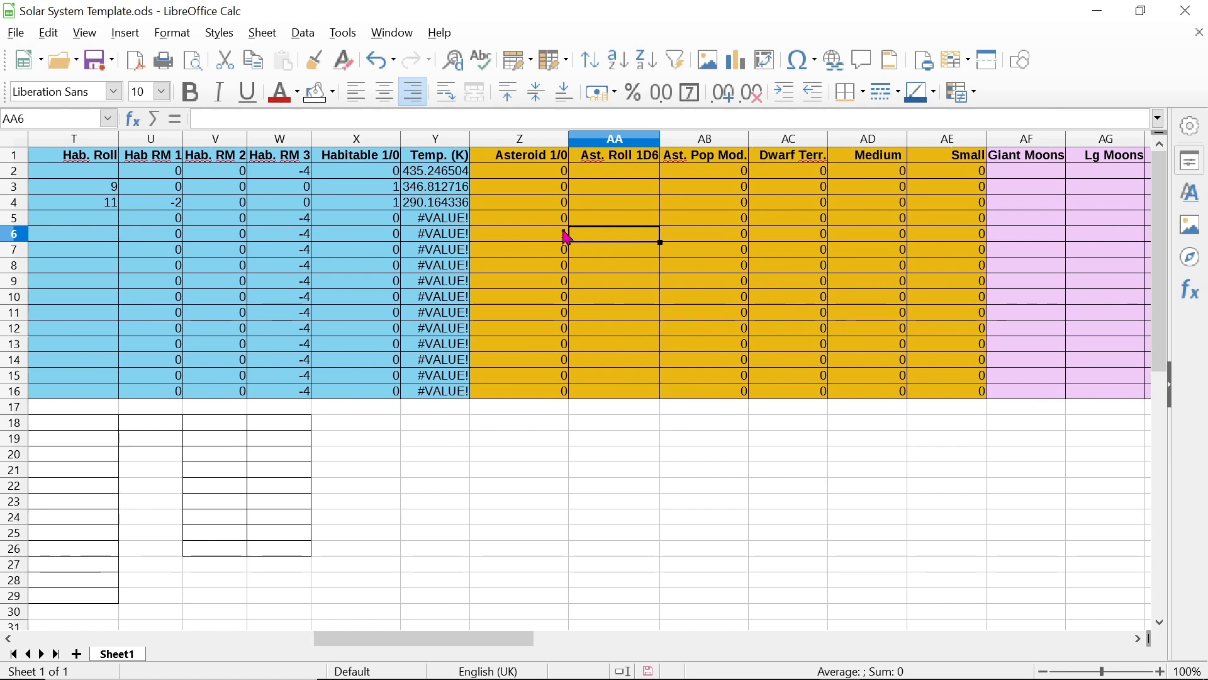
pyautogui.write('2')
pyautogui.press('Return')
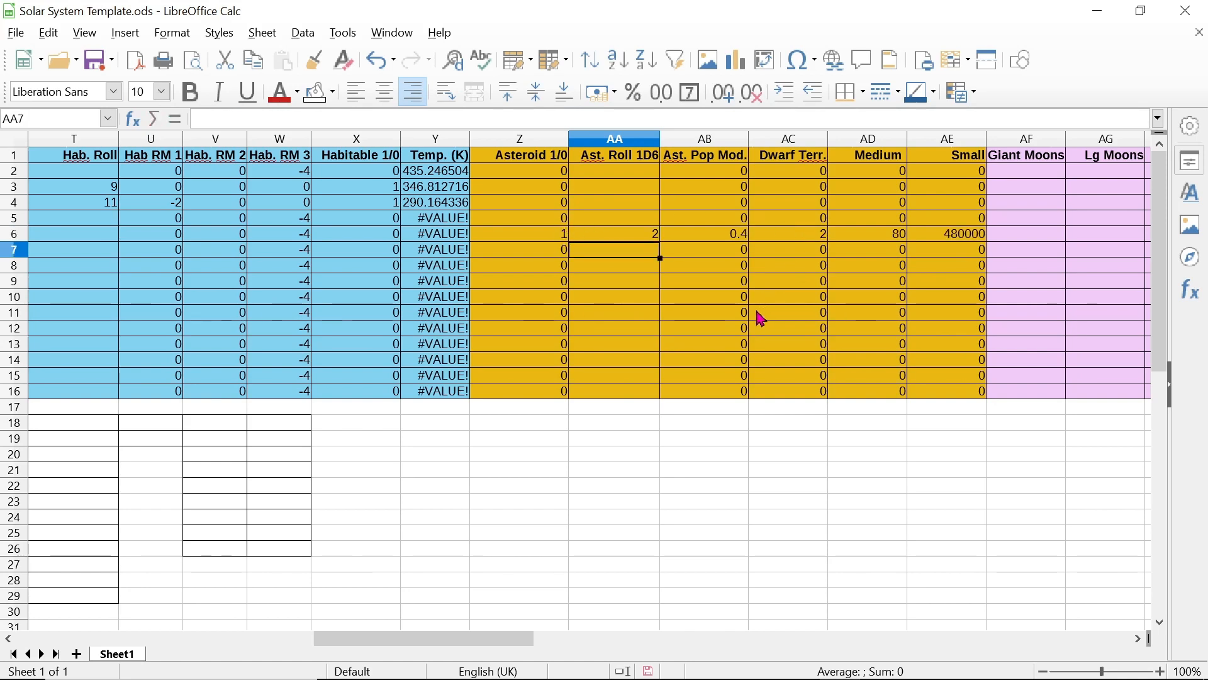
pyautogui.click(738, 240)
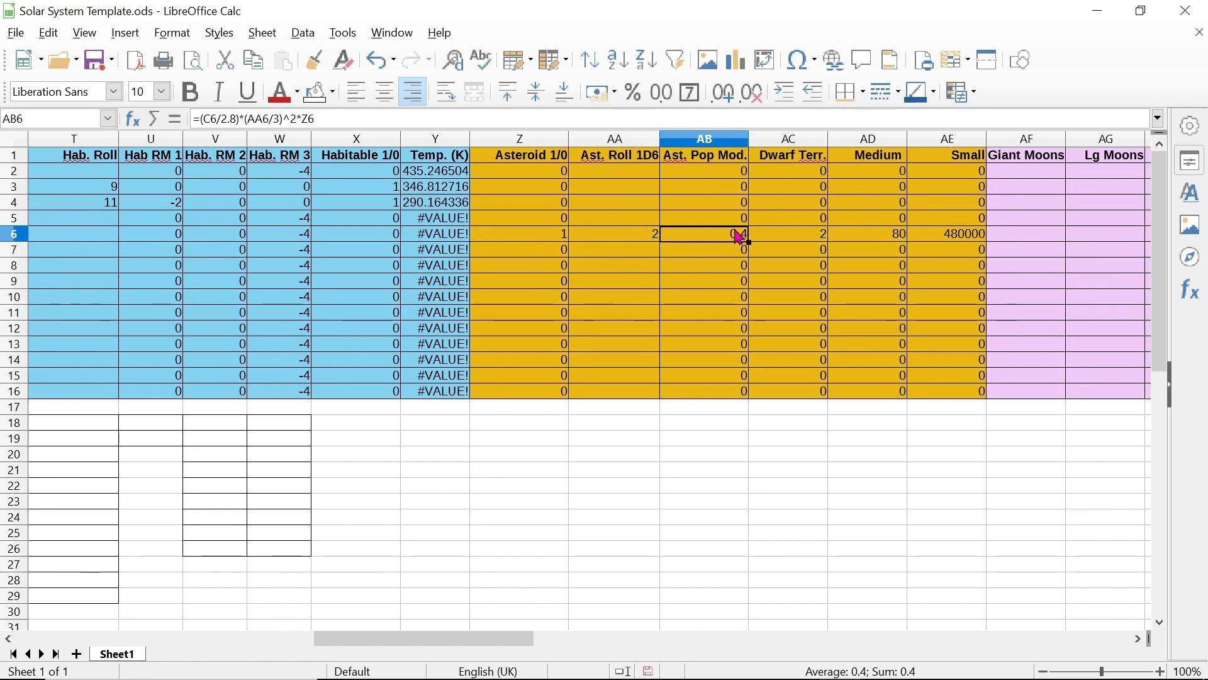
pyautogui.click(812, 237)
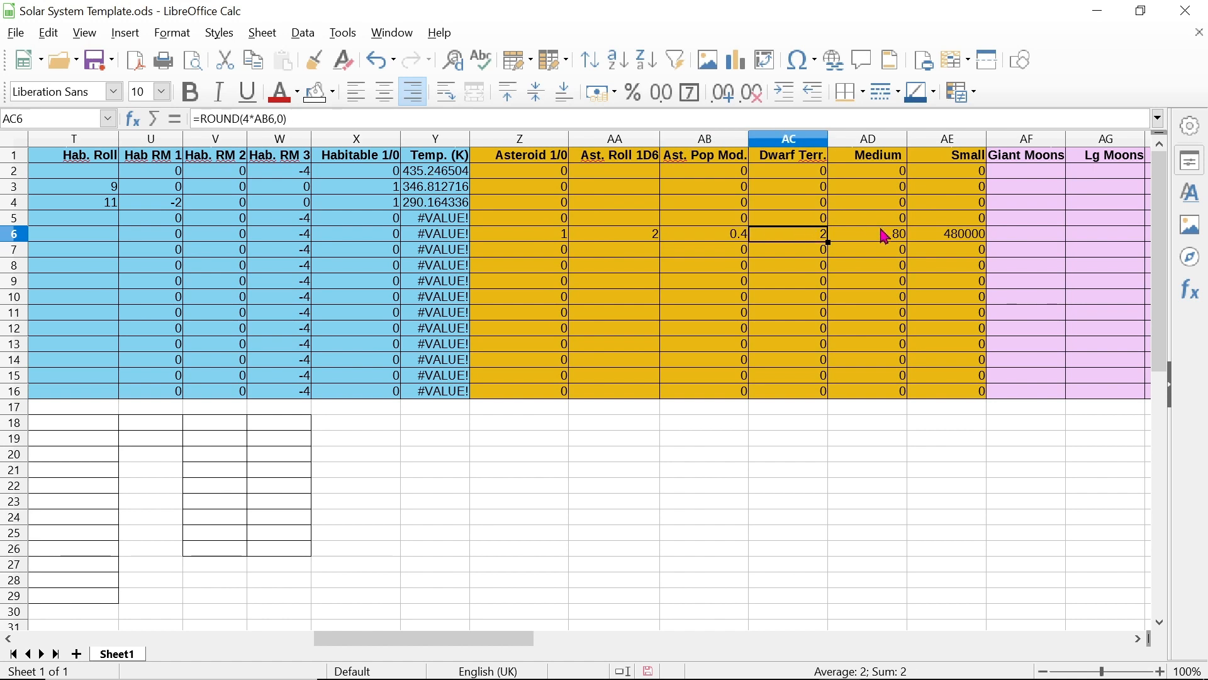
pyautogui.click(885, 244)
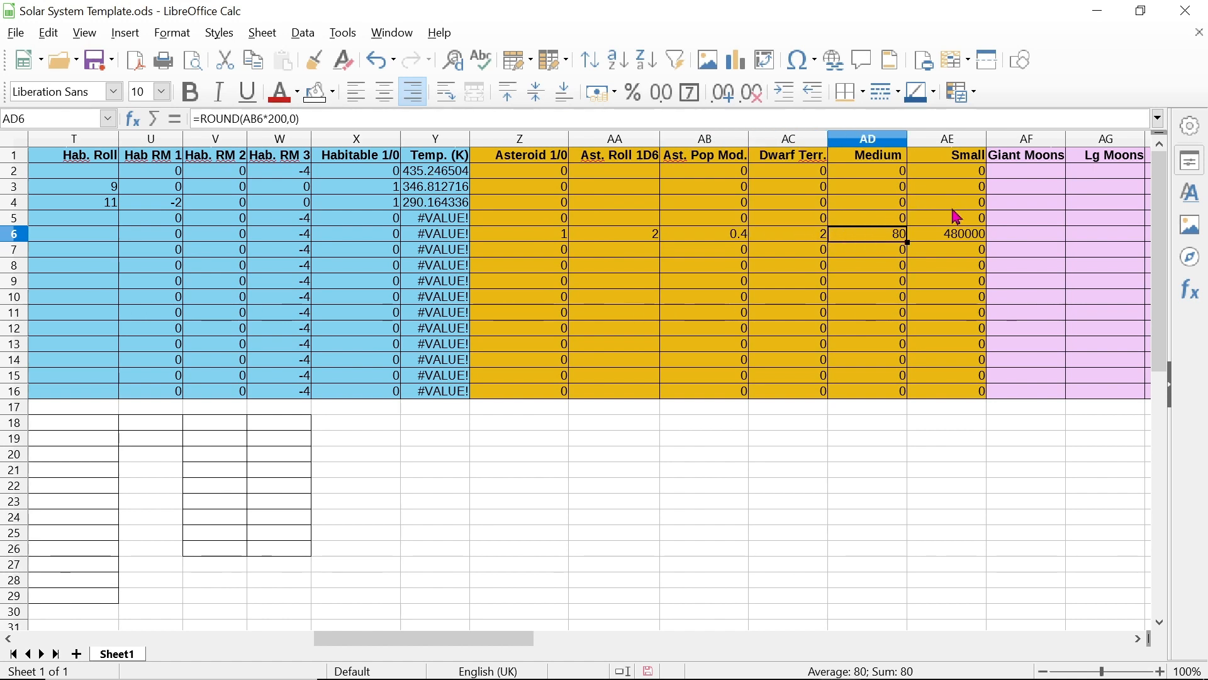
pyautogui.click(959, 244)
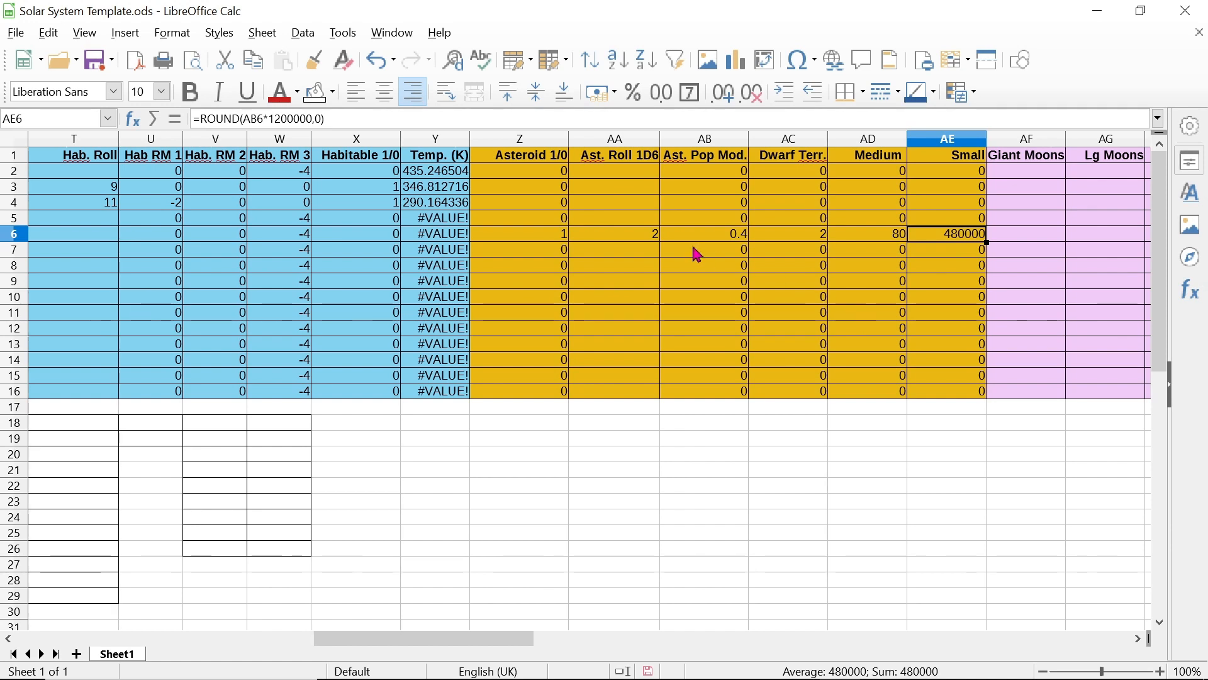
# Set the asteroid roll of the asteroid belt in orbital slot 5 to 6
pyautogui.click(649, 242)
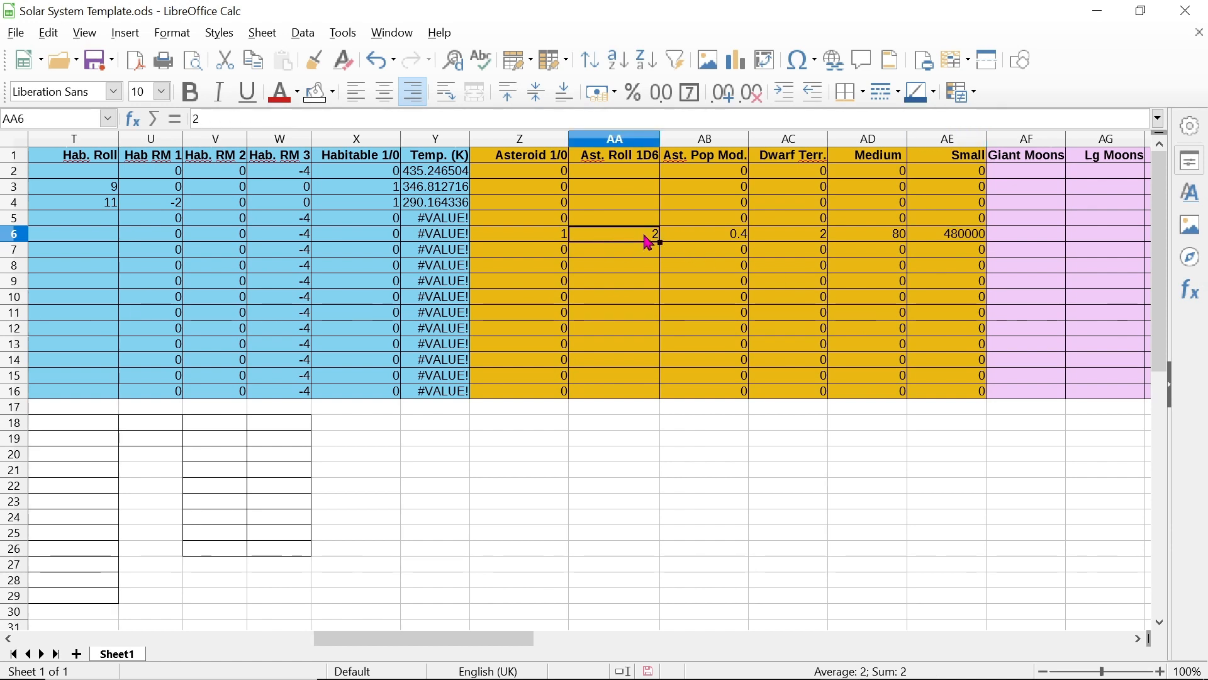
pyautogui.write('6')
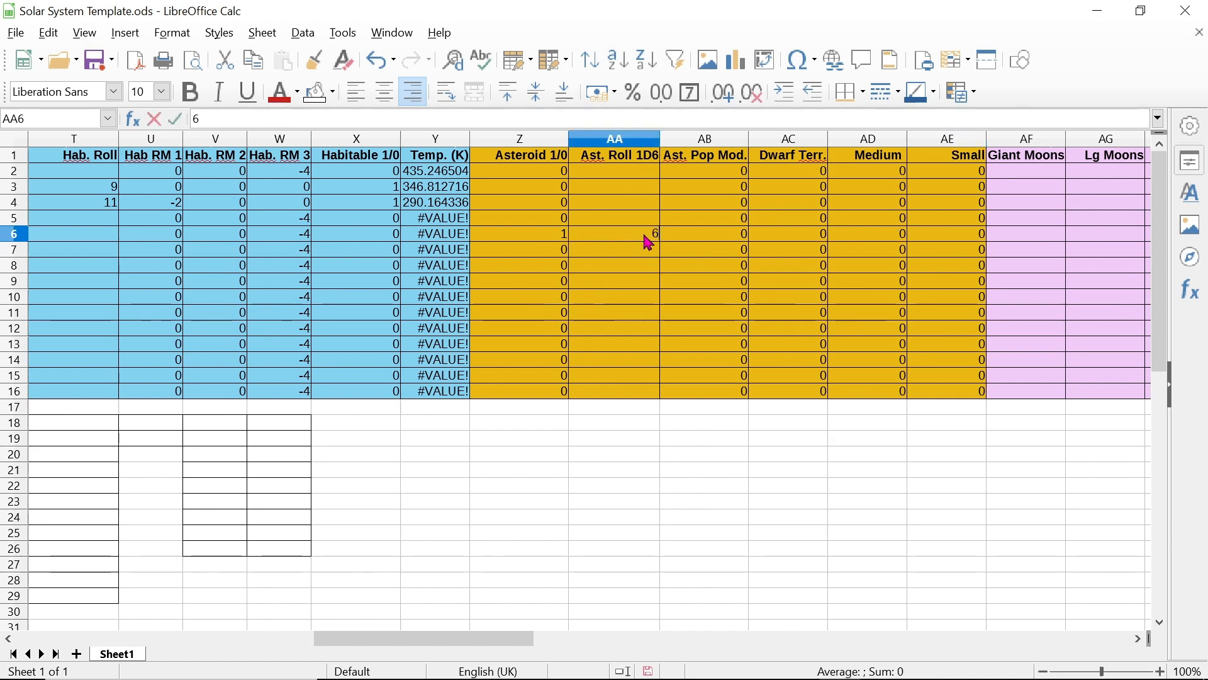
pyautogui.press('Return')
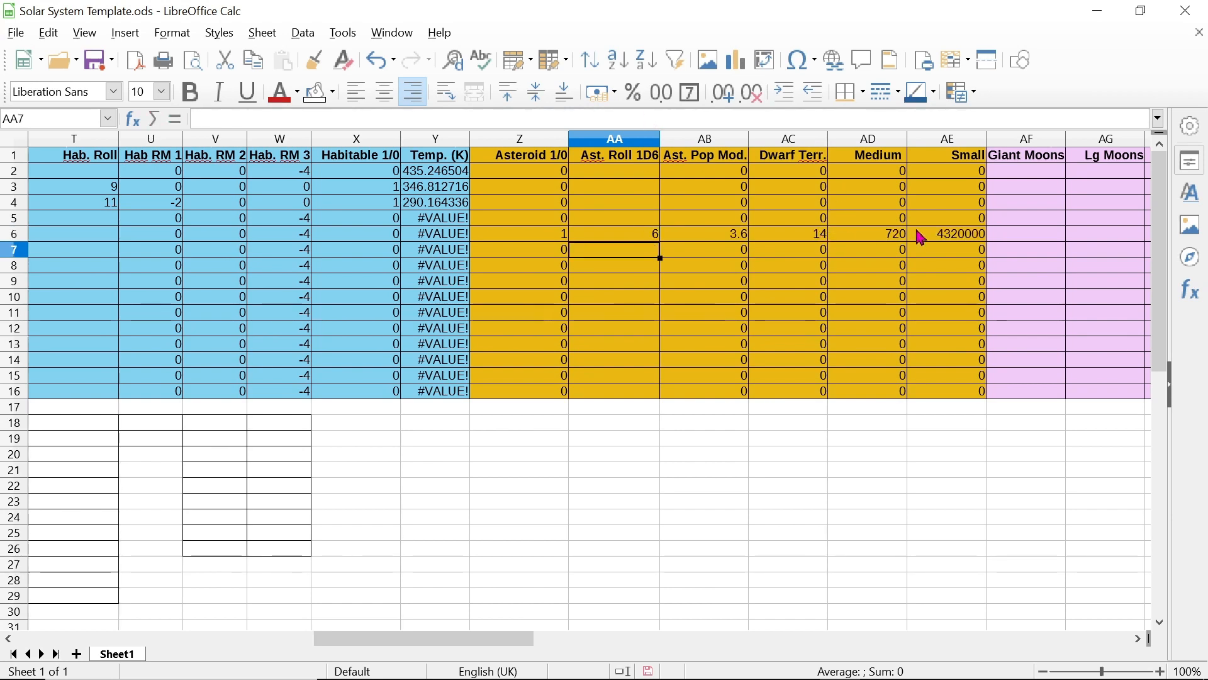
# Try asteroid rolls of 9 and 4 for orbital slot 4, then clear the cell
pyautogui.click(615, 220)
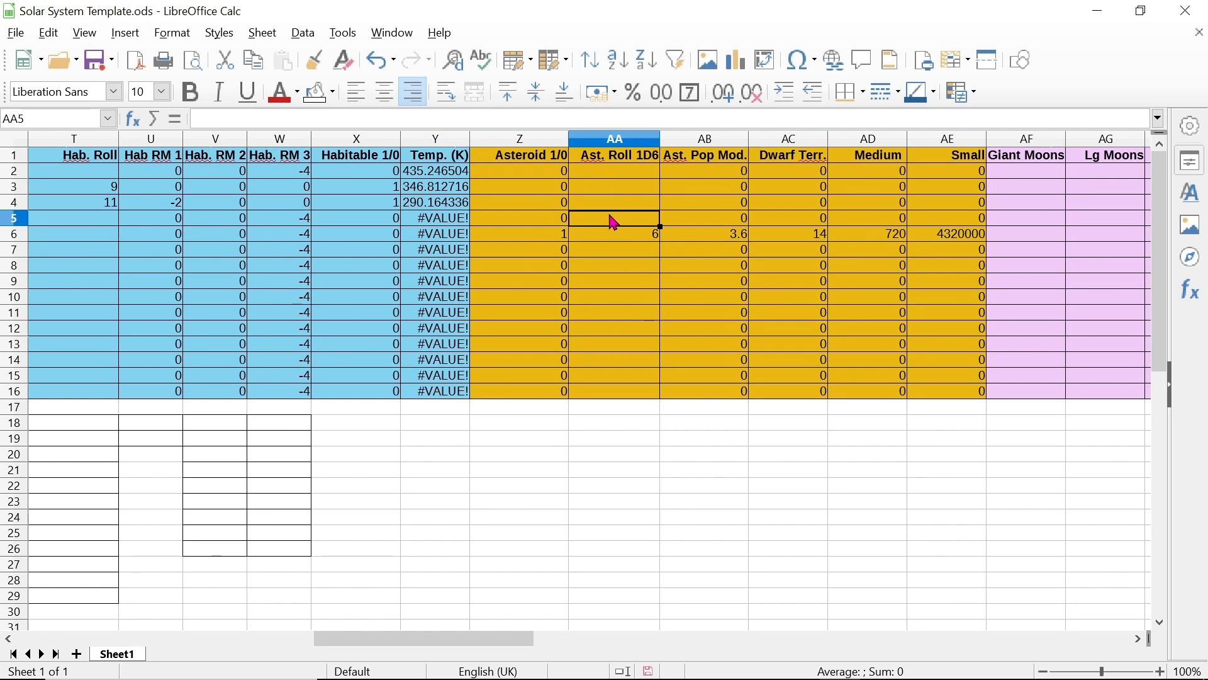
pyautogui.write('9')
pyautogui.press('Return')
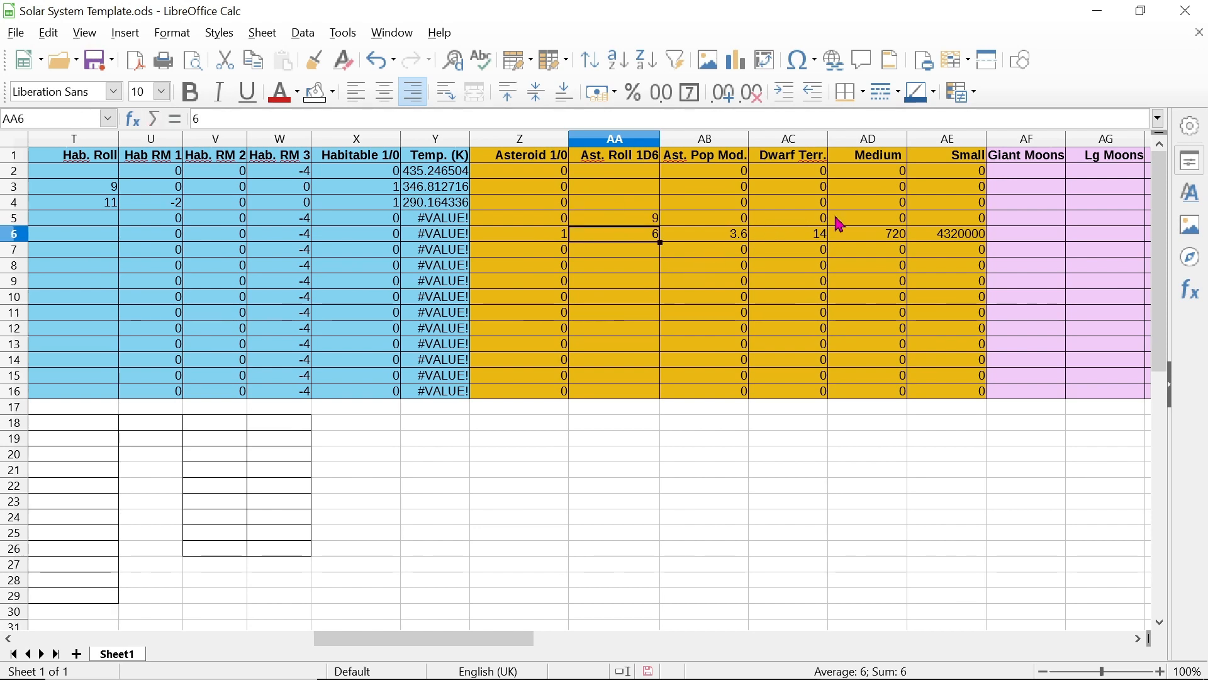
pyautogui.click(628, 219)
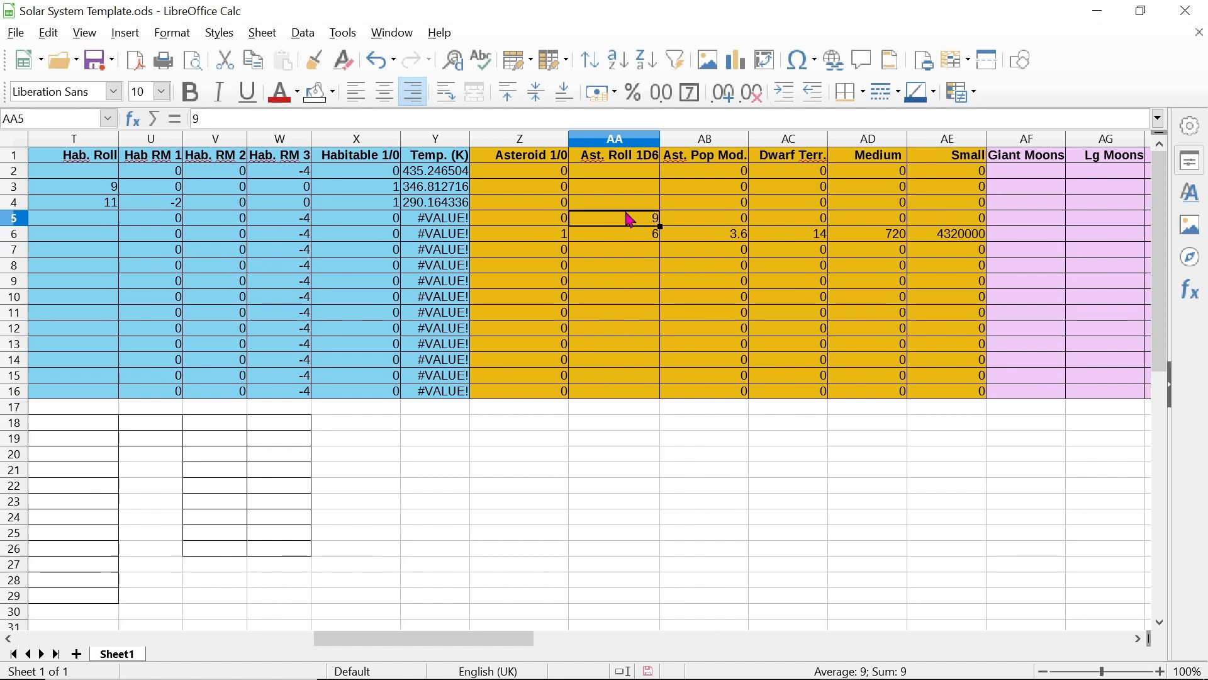
pyautogui.press('Delete')
pyautogui.write('4')
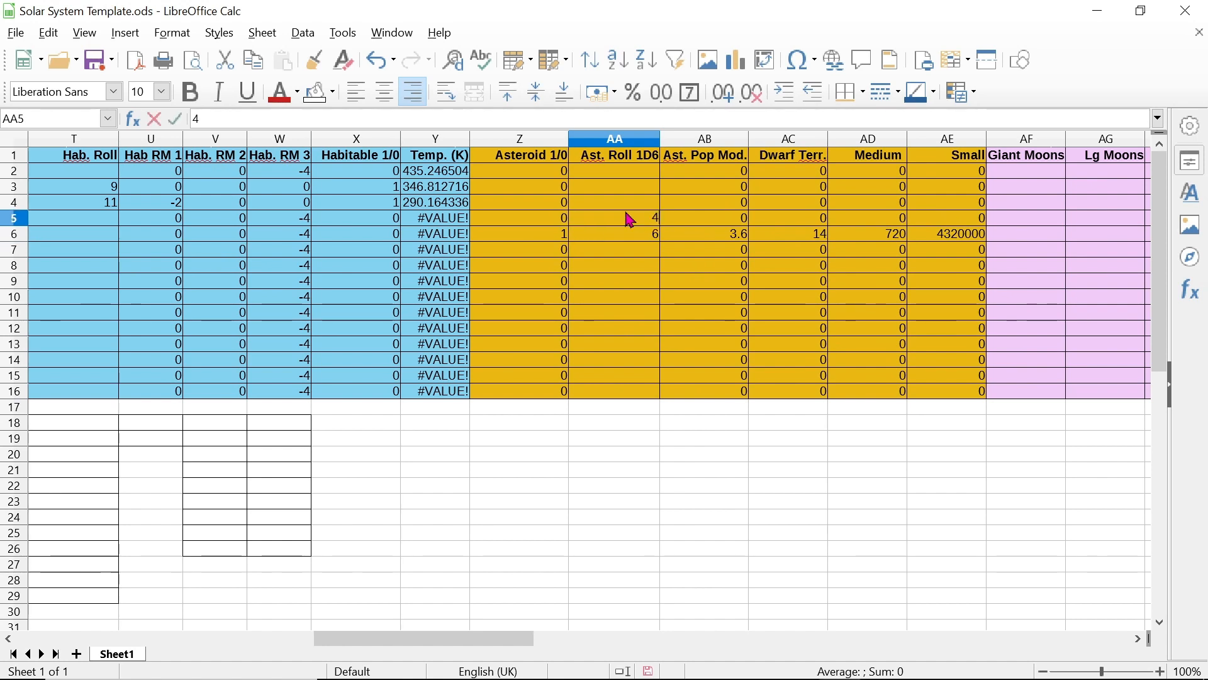
pyautogui.press('Return')
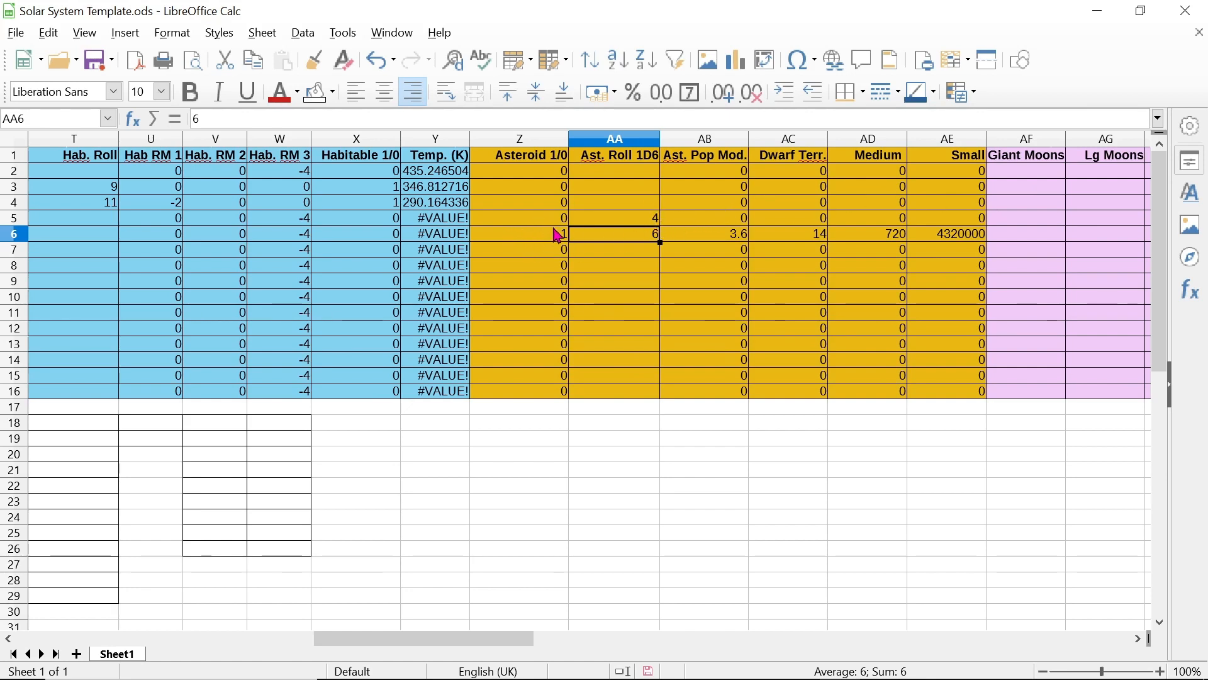
pyautogui.click(648, 224)
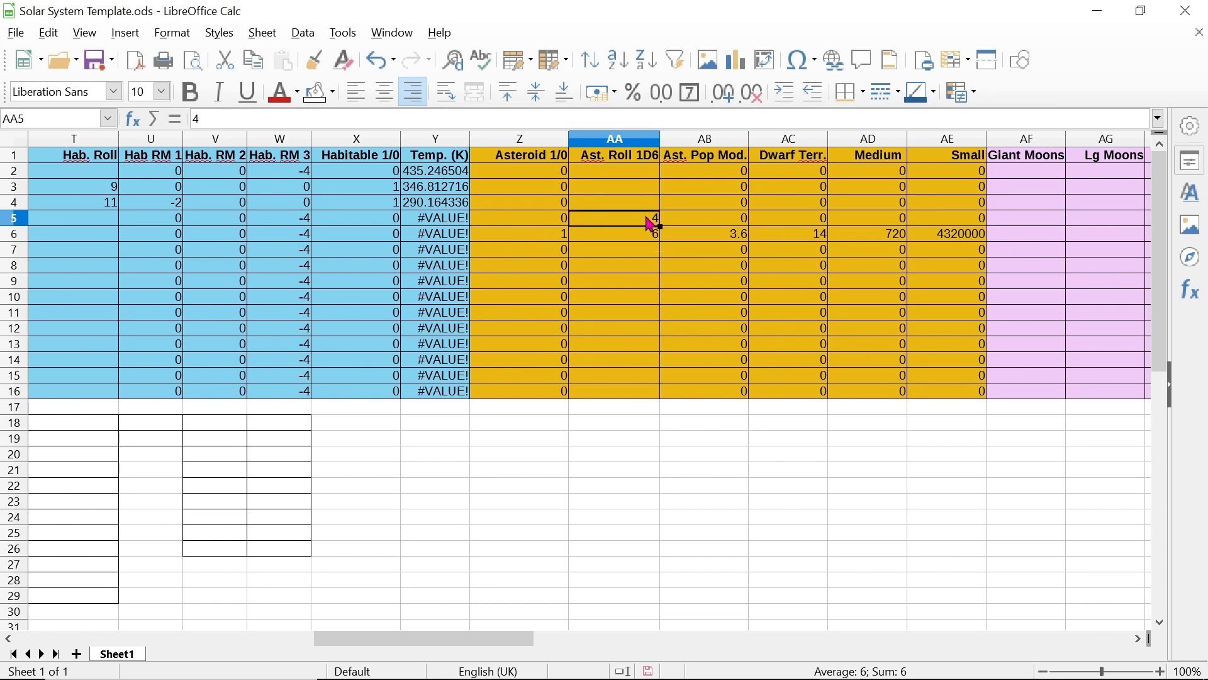
pyautogui.press('Delete')
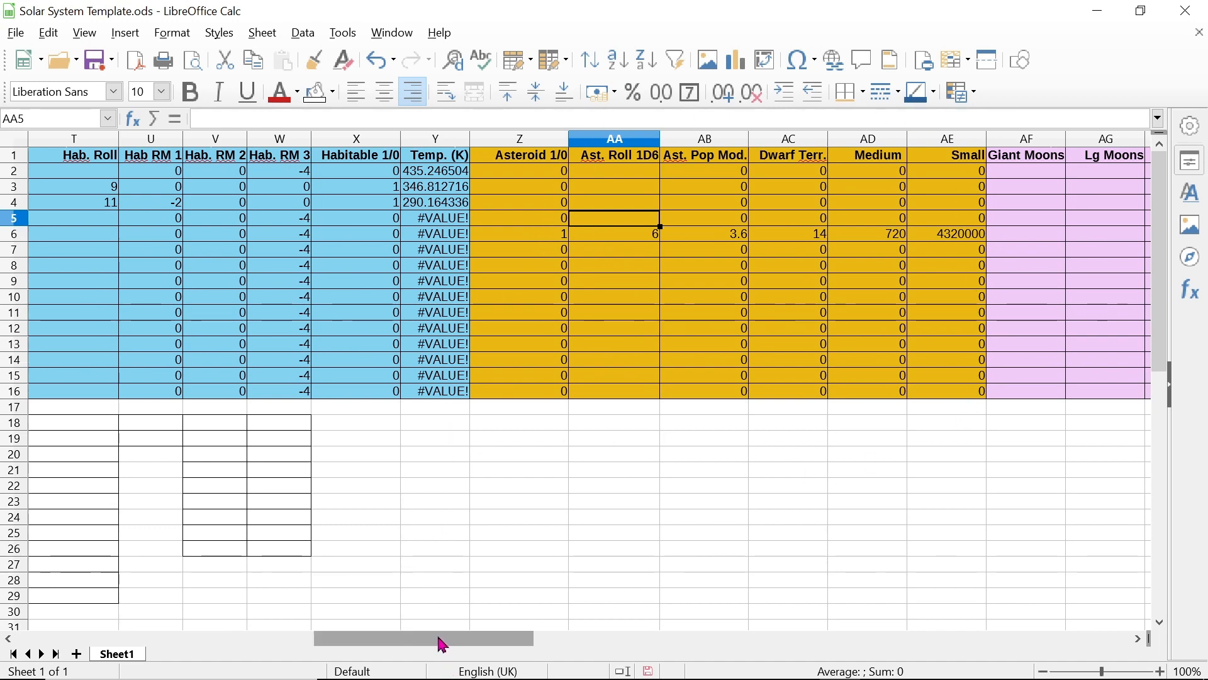
# Try a giant moons value of 1 for orbital slot 1, then clear the entry
pyautogui.moveTo(440, 642); pyautogui.dragTo(541, 646)
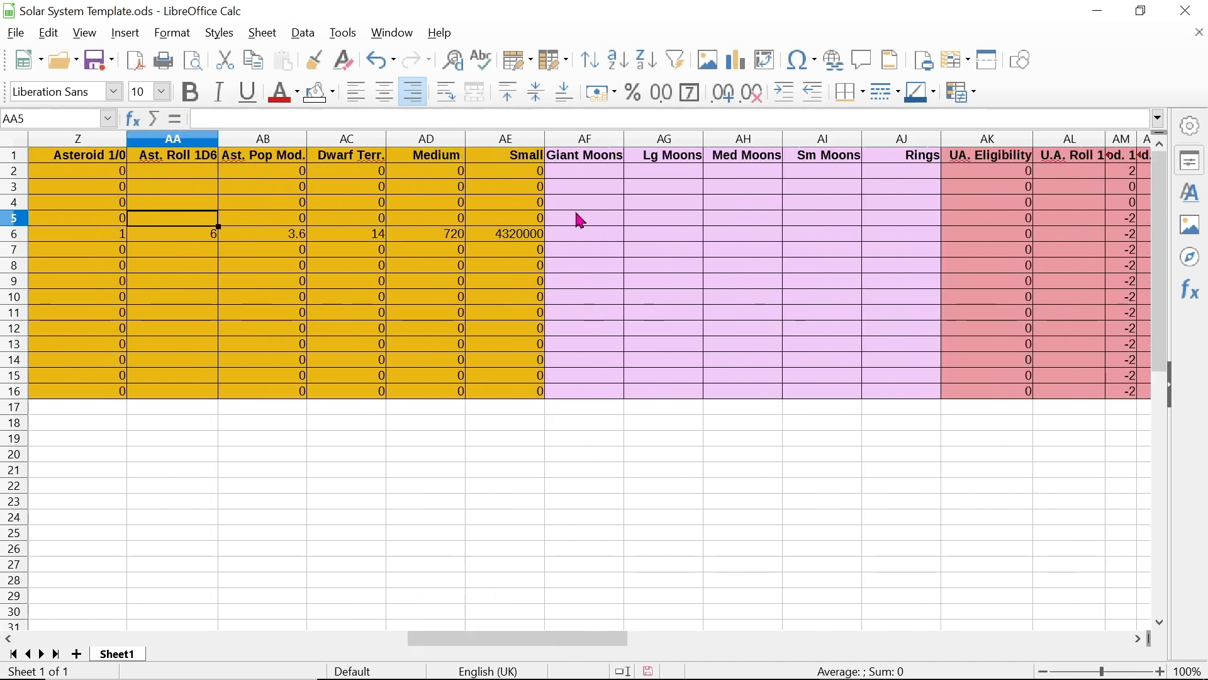
pyautogui.click(576, 180)
pyautogui.press('Down')
pyautogui.press('Down')
pyautogui.press('Down')
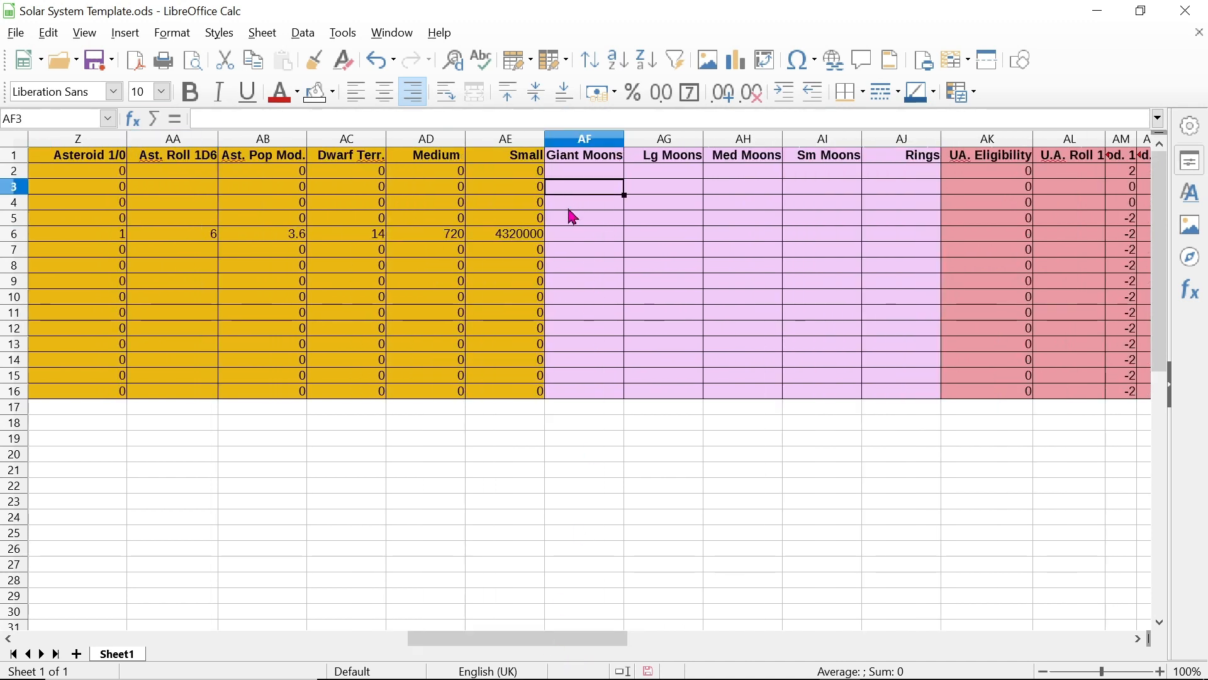
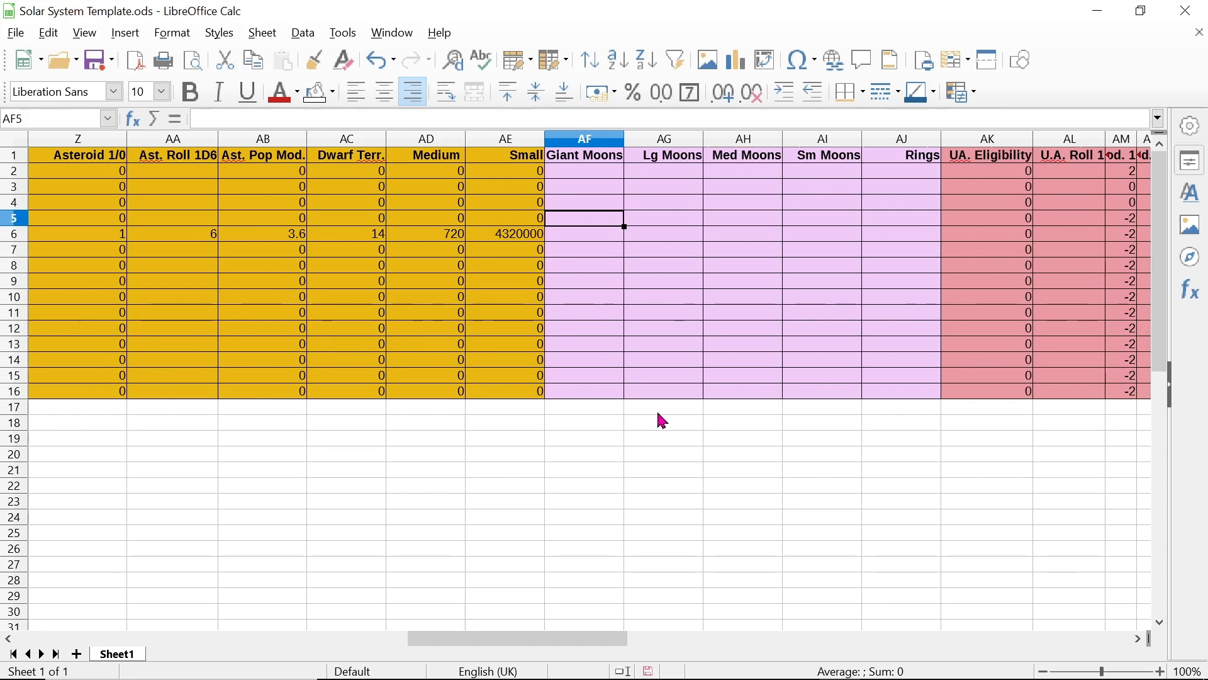
pyautogui.click(554, 173)
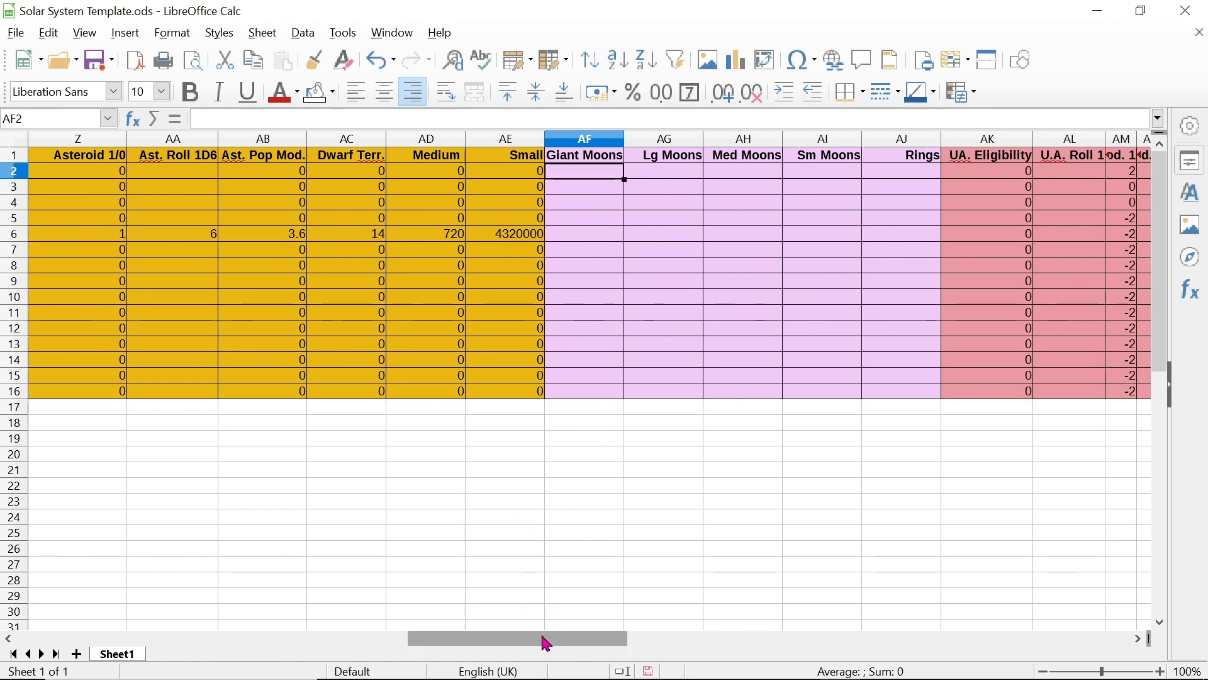
pyautogui.moveTo(542, 639); pyautogui.dragTo(596, 642)
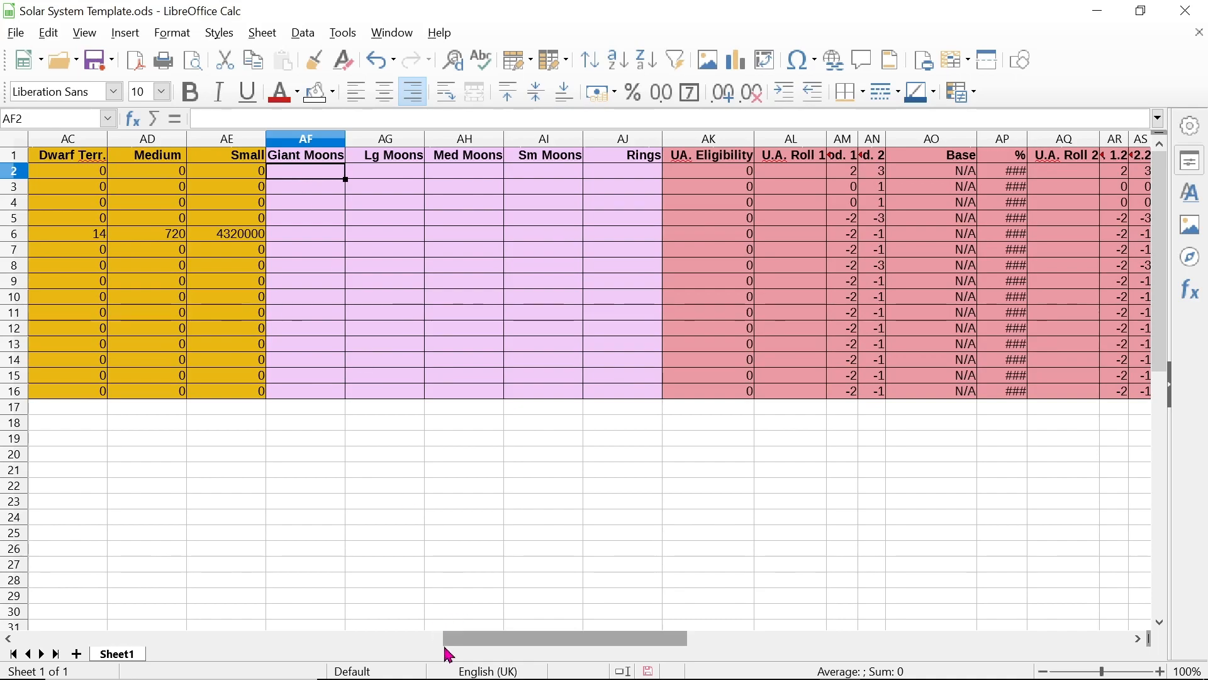
pyautogui.moveTo(459, 639); pyautogui.dragTo(453, 604)
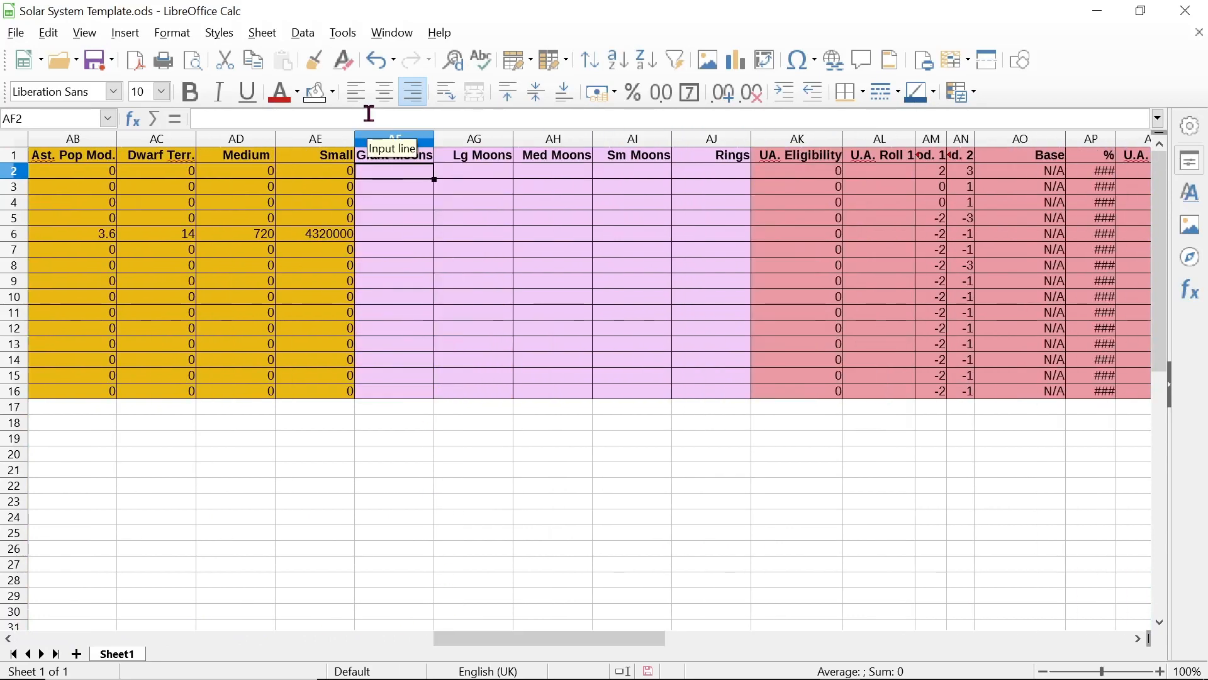
pyautogui.write('1')
pyautogui.press('Return')
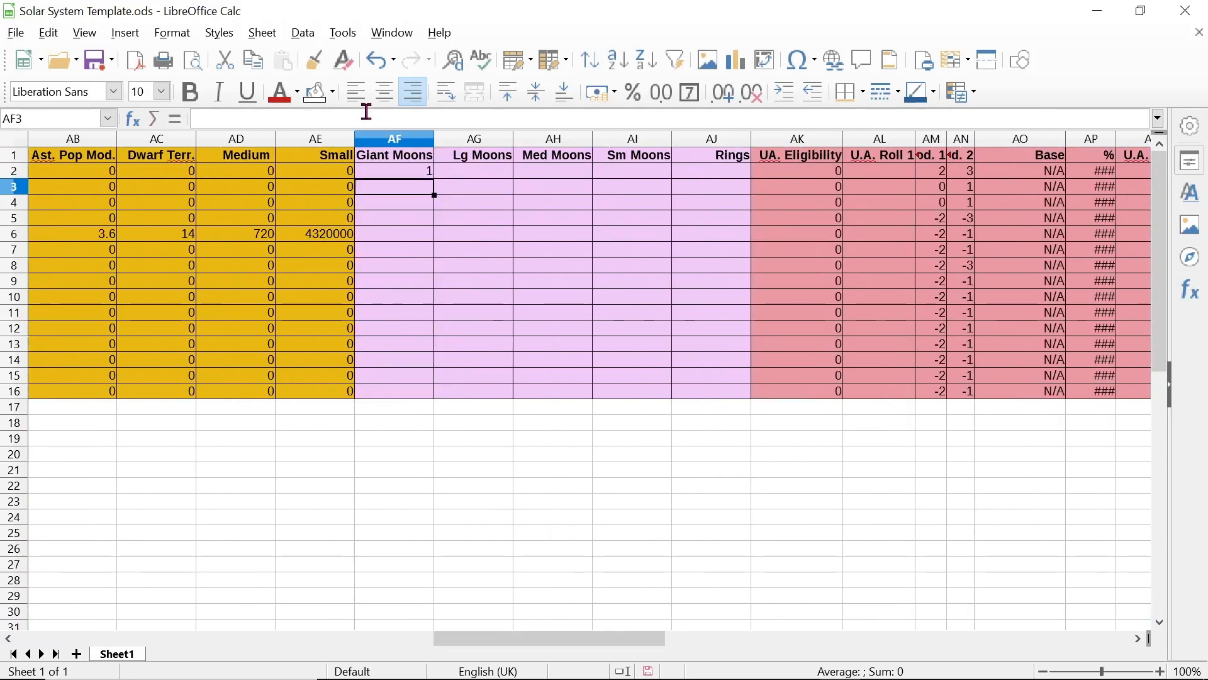
pyautogui.click(405, 175)
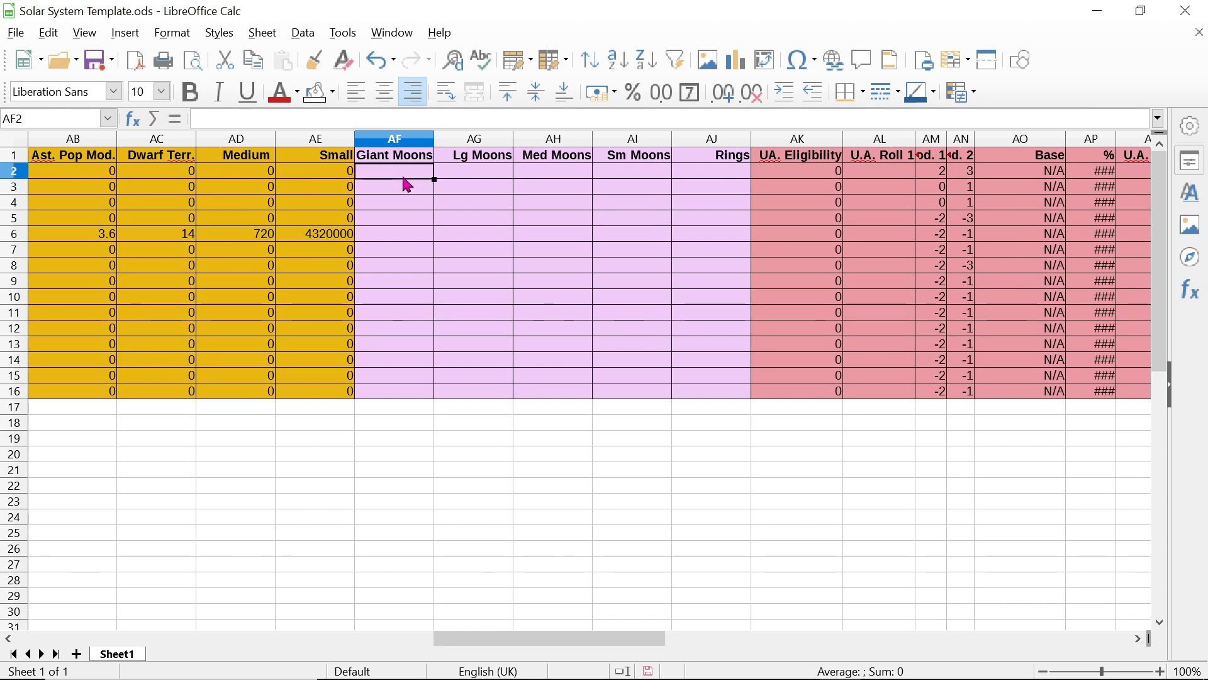
# Look over the large, medium, small and giant moon cells and the rings cells of the first orbital slots
pyautogui.click(471, 177)
pyautogui.click(545, 178)
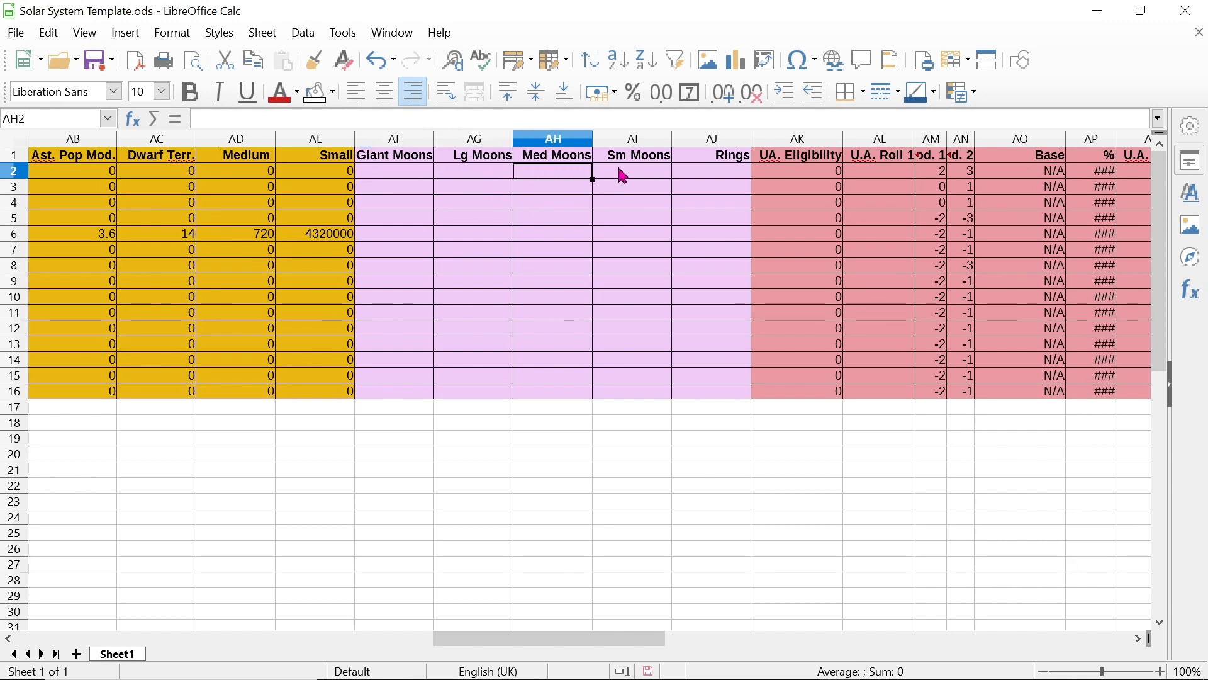
pyautogui.click(624, 177)
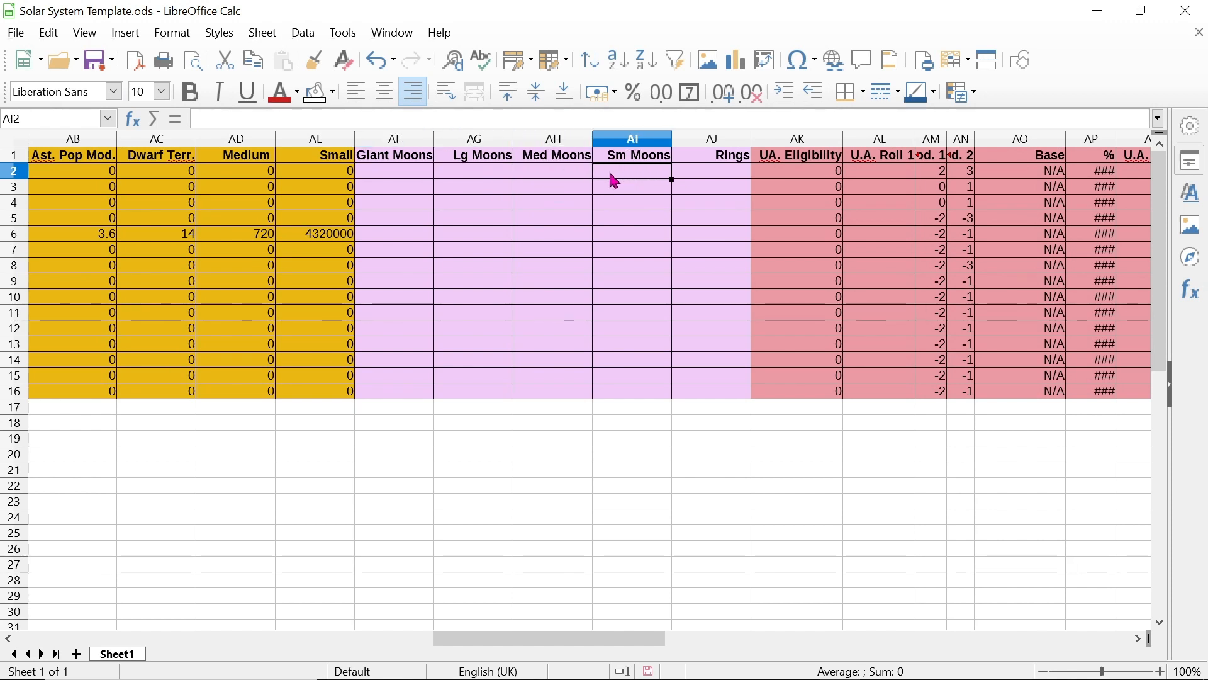
pyautogui.click(694, 180)
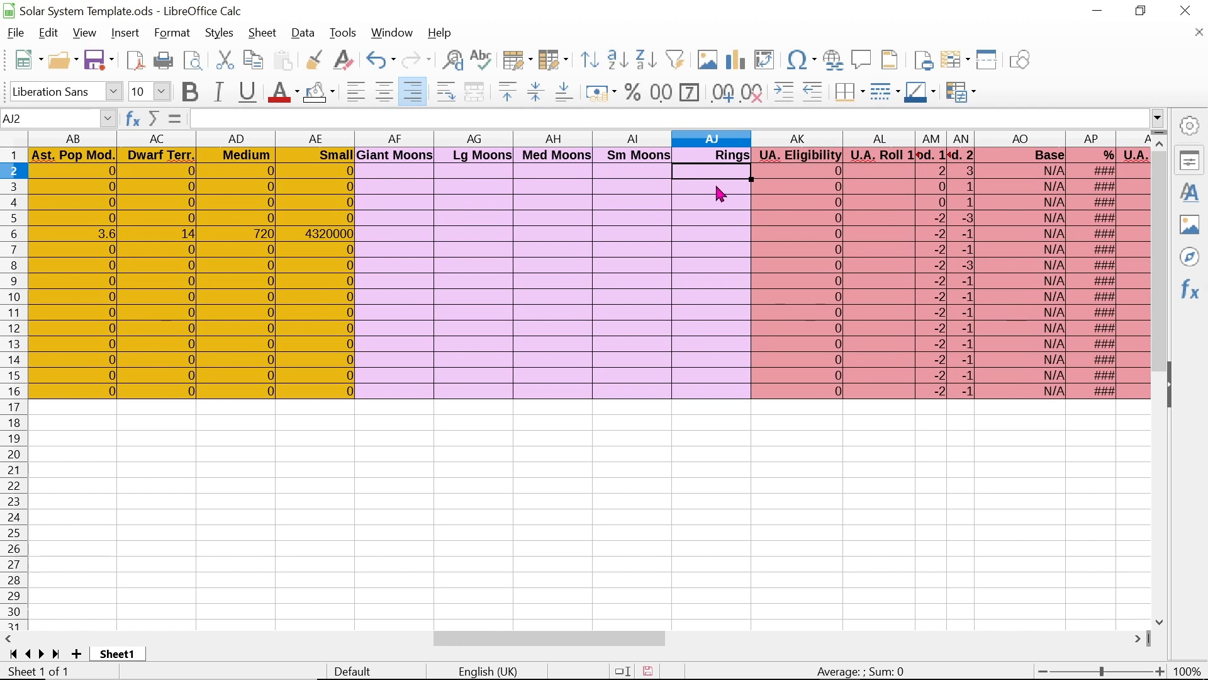
pyautogui.click(716, 188)
pyautogui.click(709, 204)
pyautogui.click(704, 217)
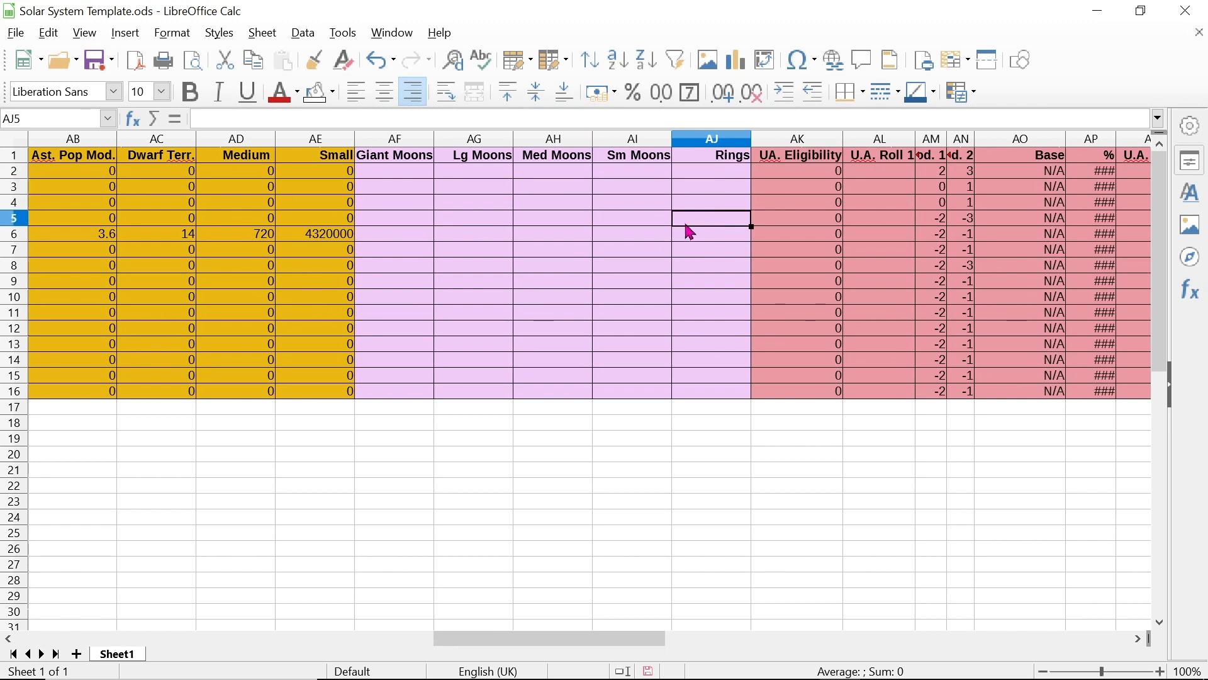
pyautogui.click(638, 217)
pyautogui.click(625, 181)
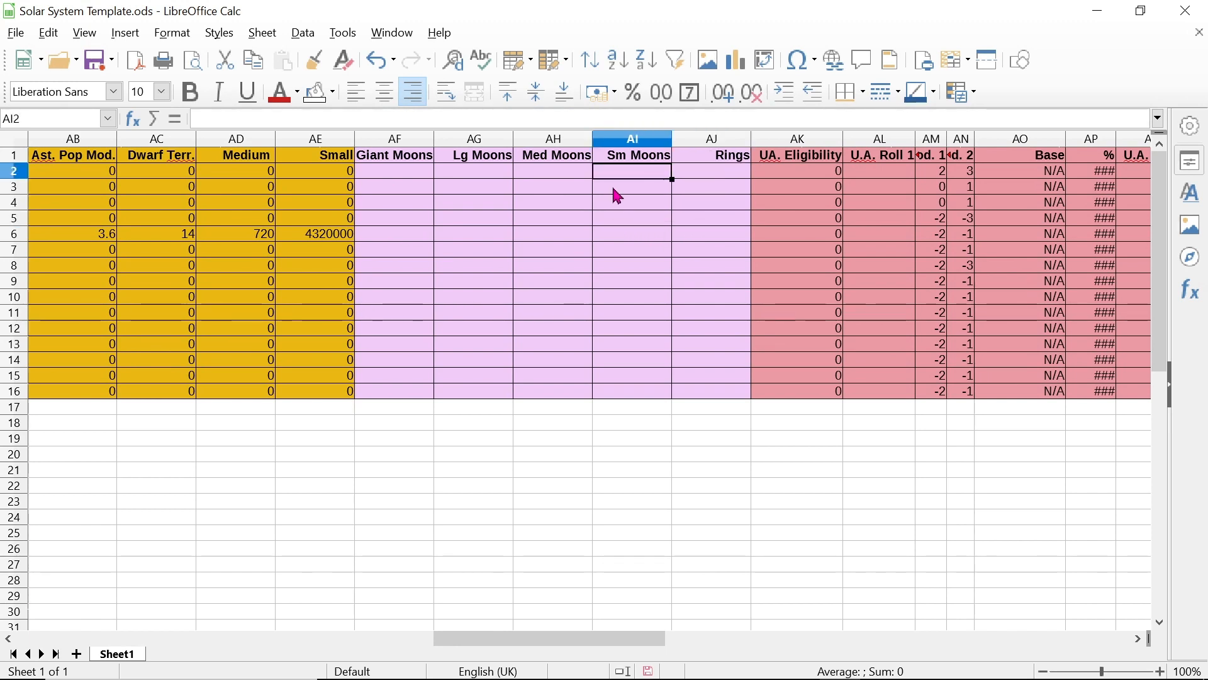
pyautogui.click(613, 190)
pyautogui.click(559, 186)
pyautogui.click(545, 178)
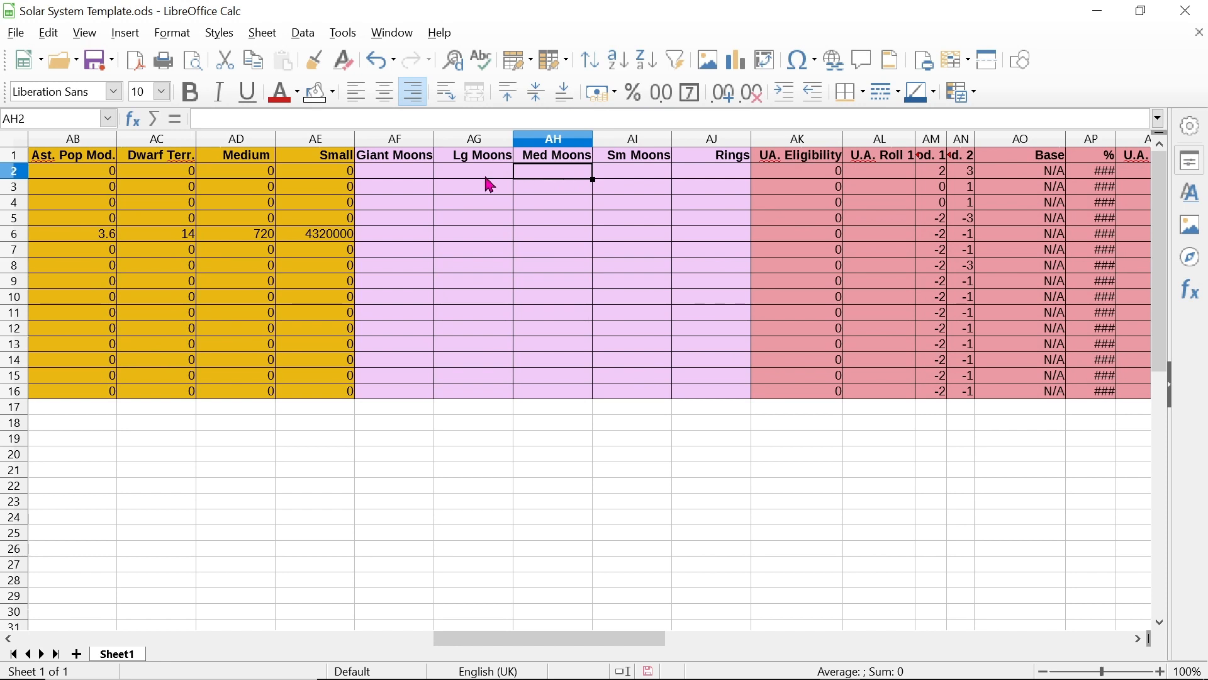
pyautogui.click(389, 182)
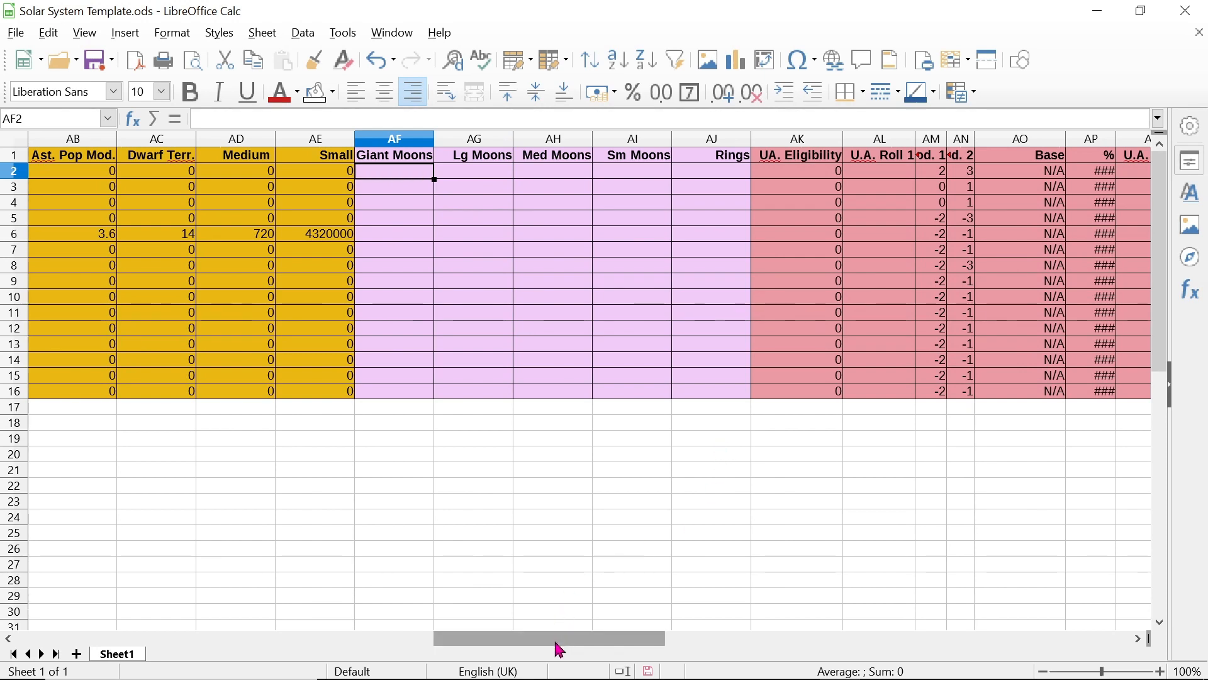
# Inspect the UA. Eligibility formulas of orbital slots 1 to 3
pyautogui.moveTo(556, 639); pyautogui.dragTo(638, 627)
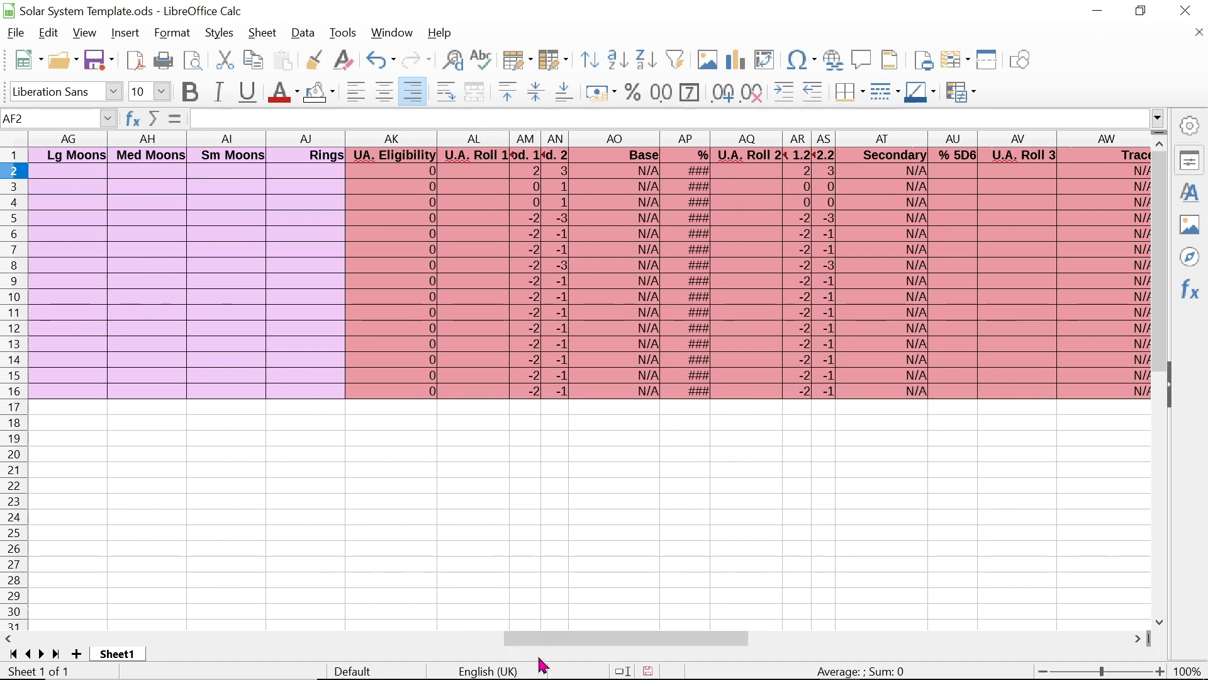
pyautogui.moveTo(546, 646); pyautogui.dragTo(488, 642)
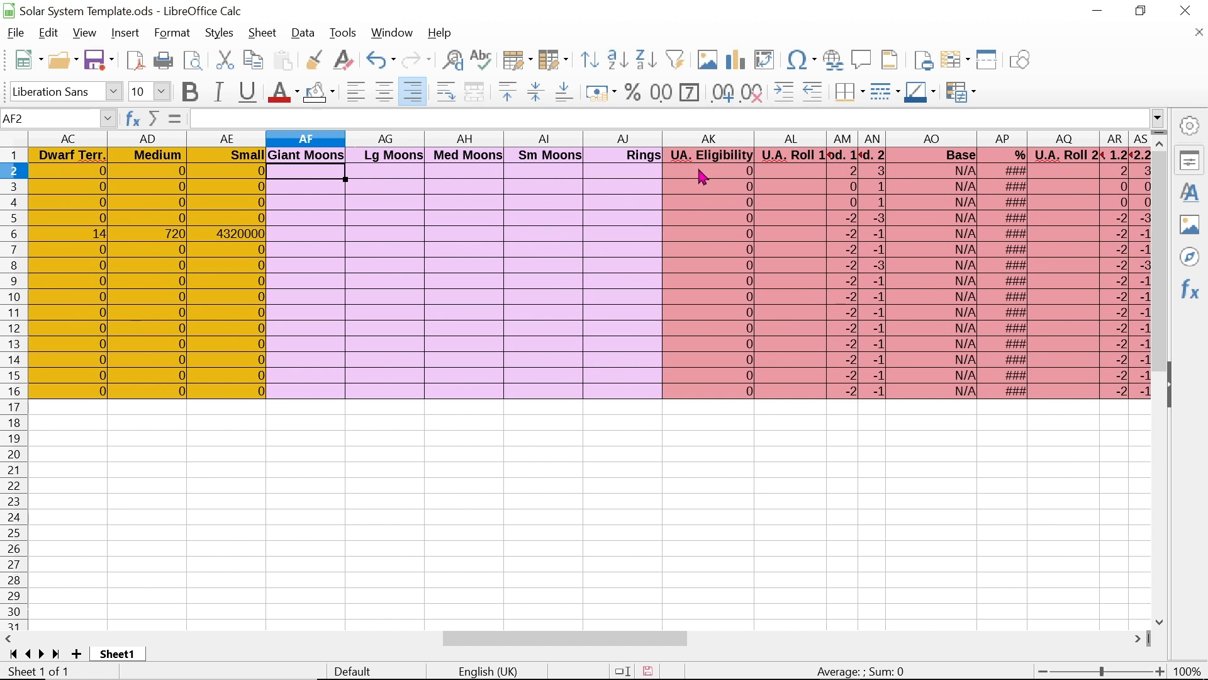
pyautogui.click(703, 204)
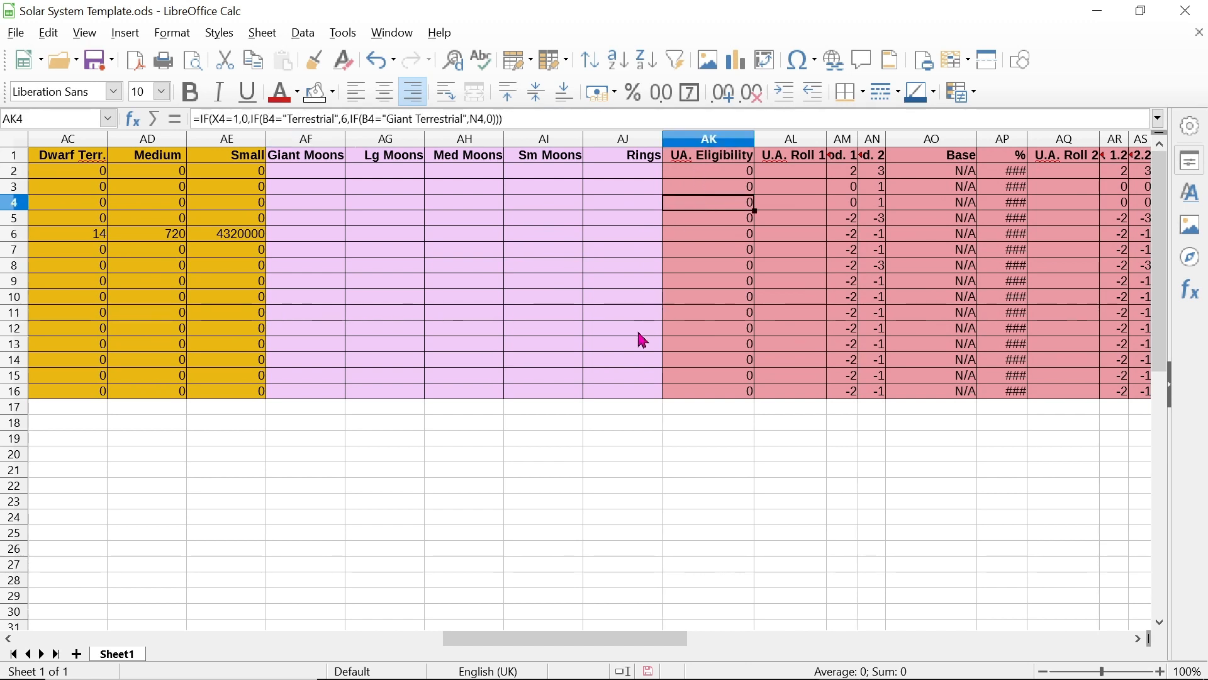
pyautogui.click(709, 177)
pyautogui.click(705, 189)
pyautogui.click(704, 205)
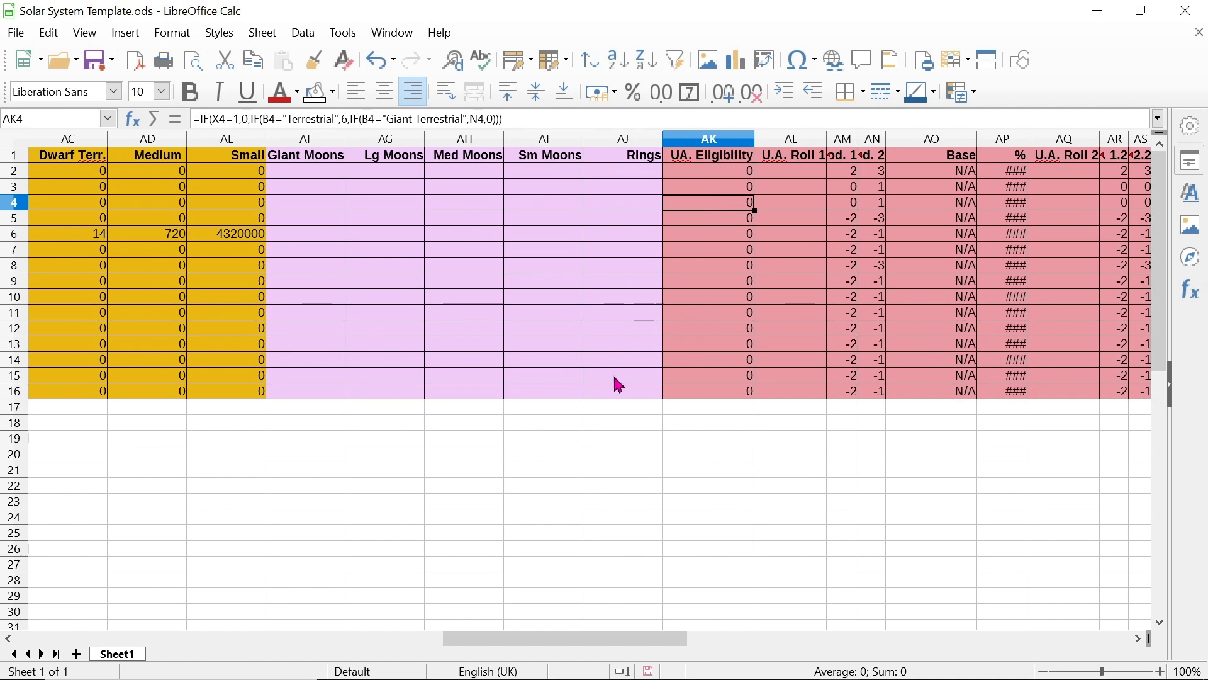
# Set the habitability roll of orbital slot 3 to 10 and inspect its habitable 1/0 formula
pyautogui.moveTo(594, 641); pyautogui.dragTo(381, 640)
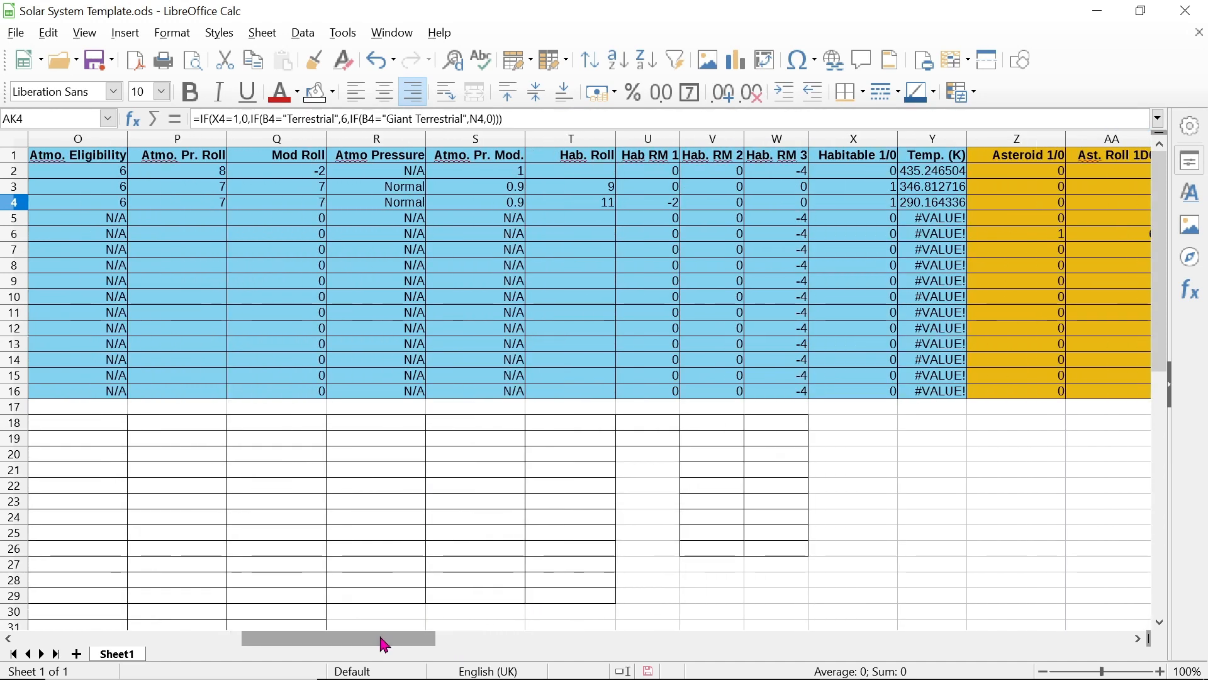
pyautogui.click(596, 209)
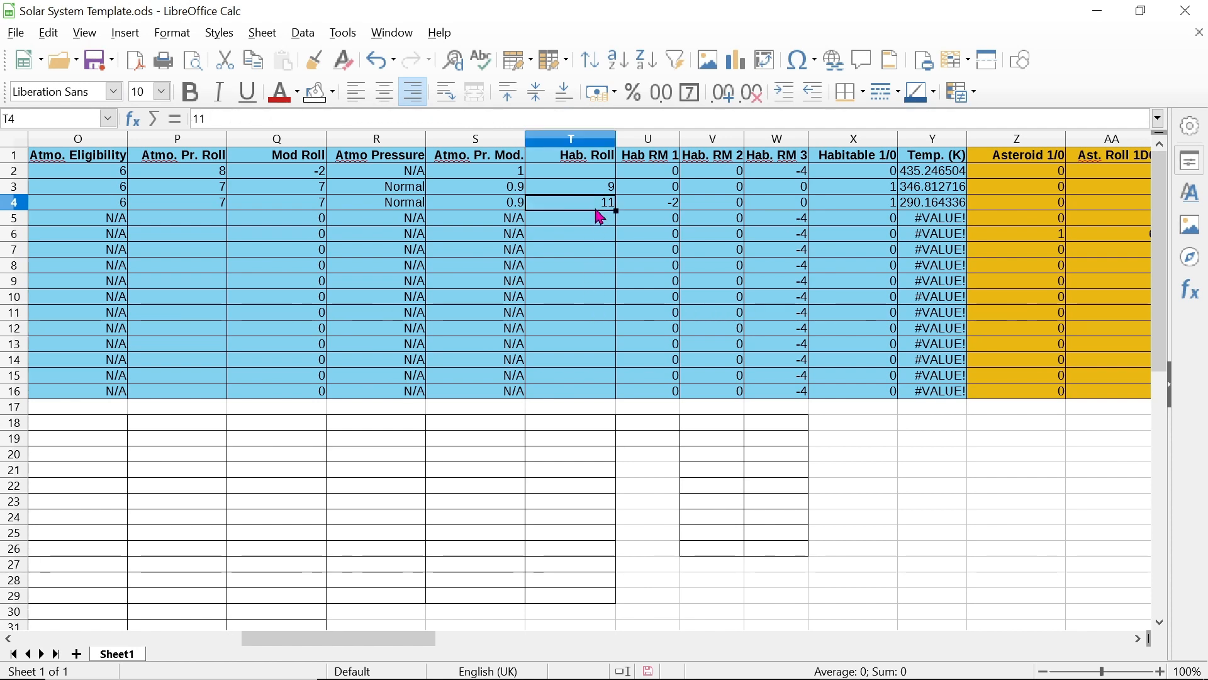
pyautogui.press('Delete')
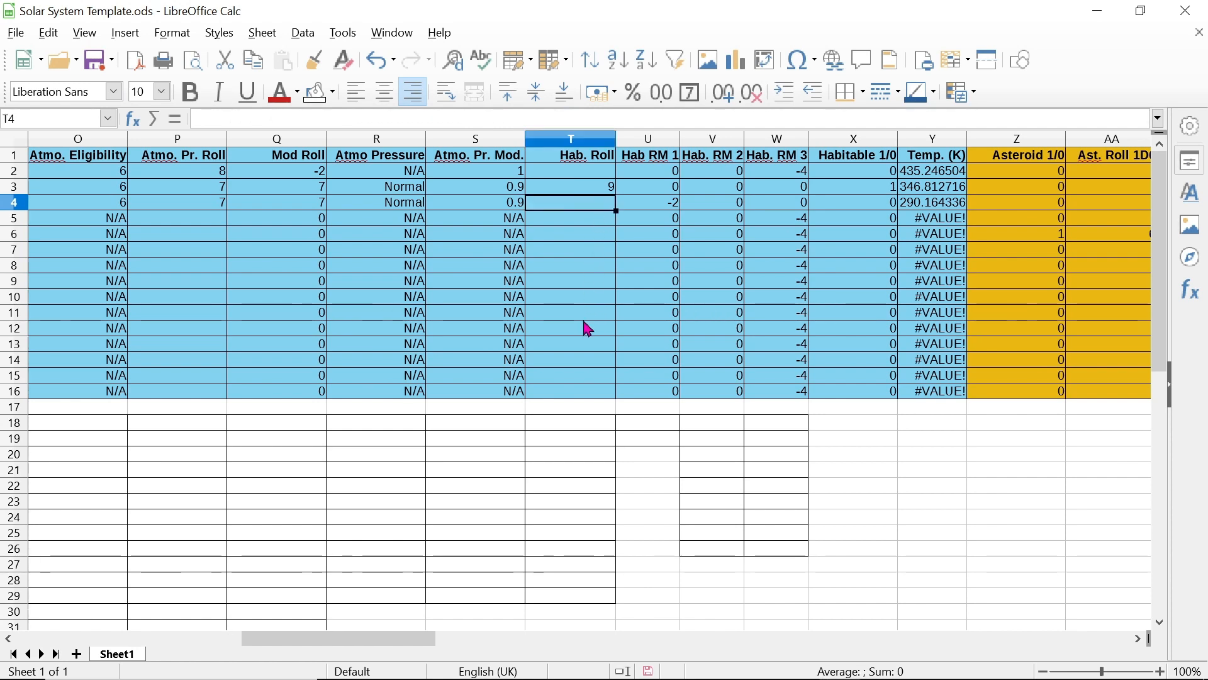
pyautogui.write('10')
pyautogui.press('Return')
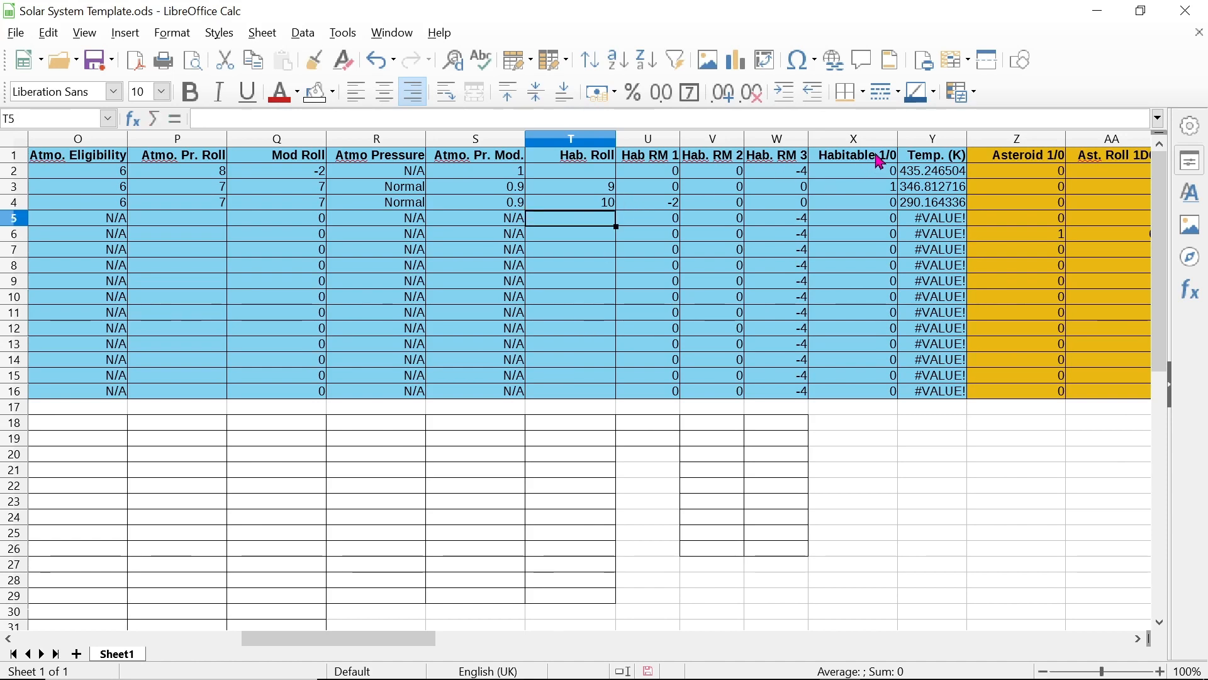
pyautogui.click(886, 204)
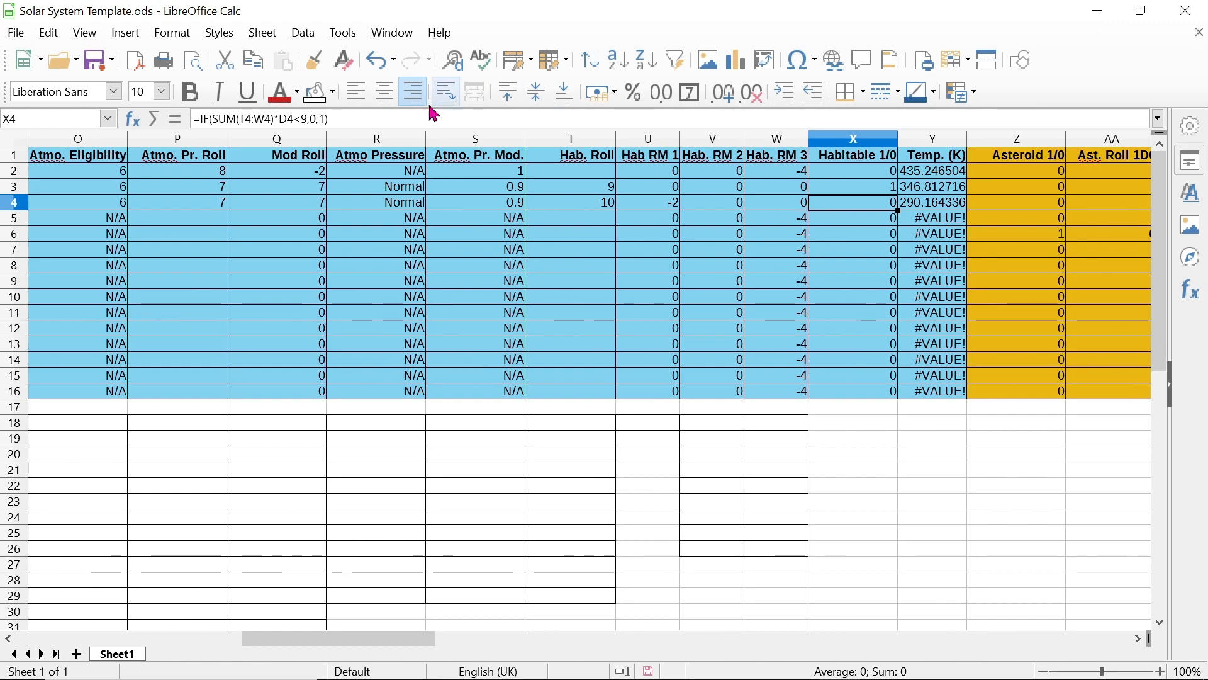
# Overwrite the modified atmospheric pressure roll of orbital slot 3 with 10 and inspect its atmospheric pressure formula
pyautogui.click(412, 205)
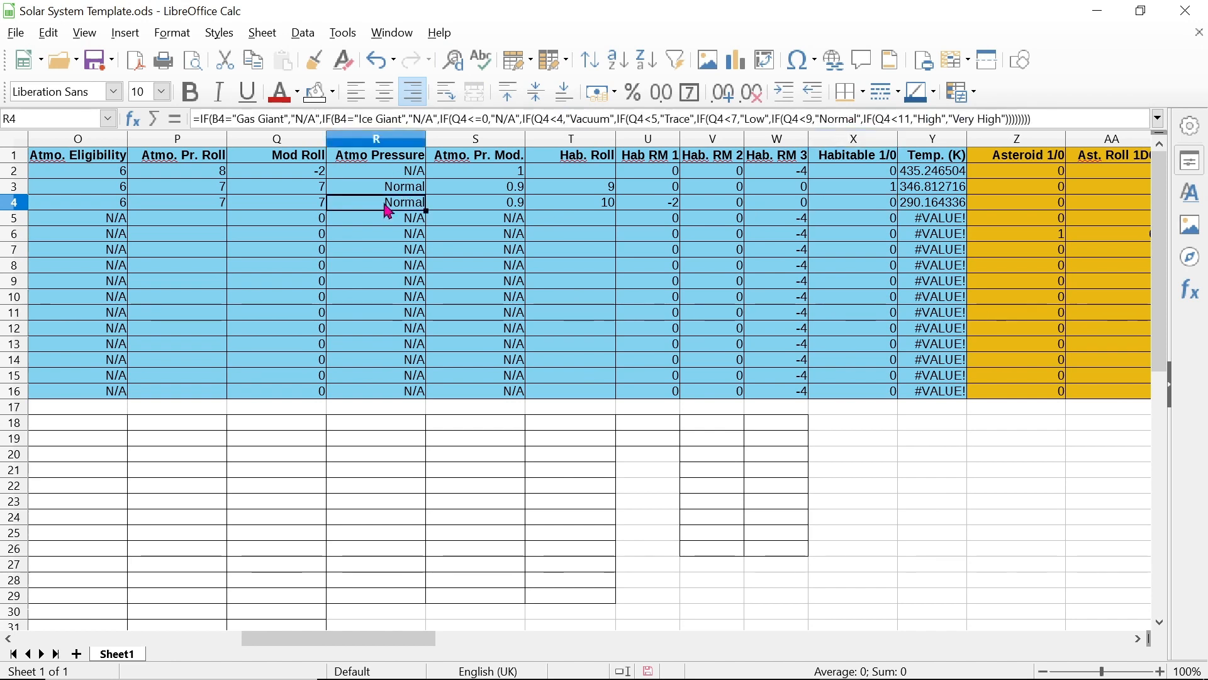
pyautogui.click(313, 209)
pyautogui.press('Delete')
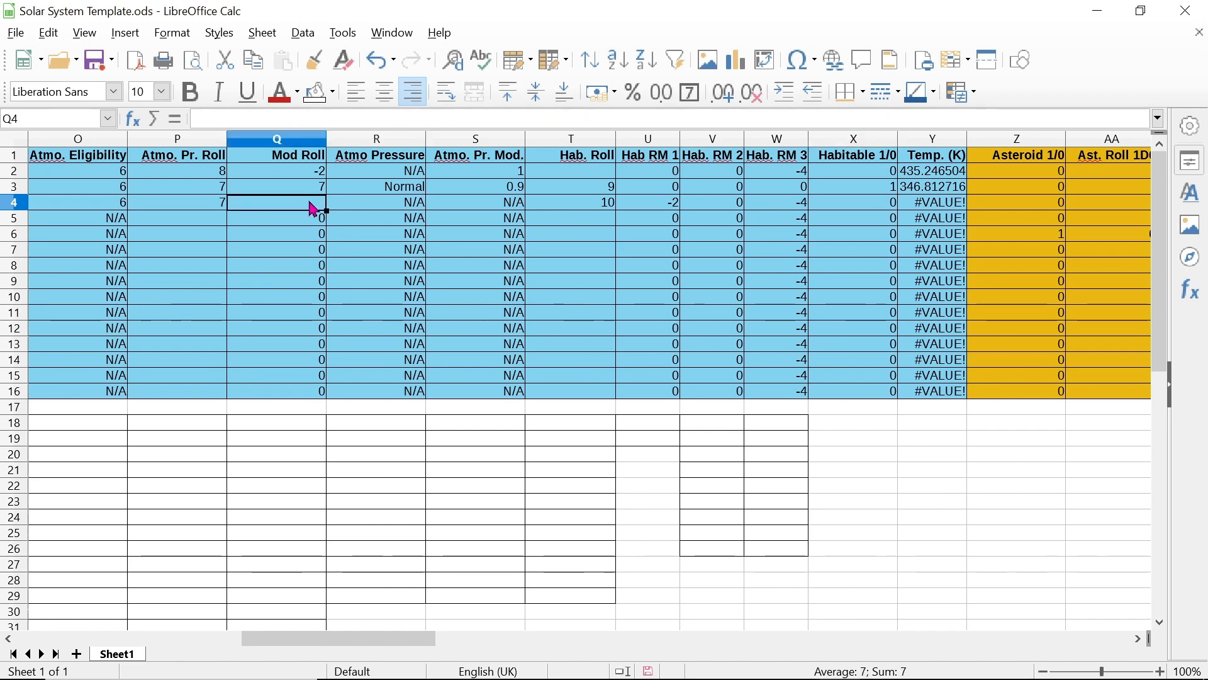
pyautogui.write('10')
pyautogui.press('Return')
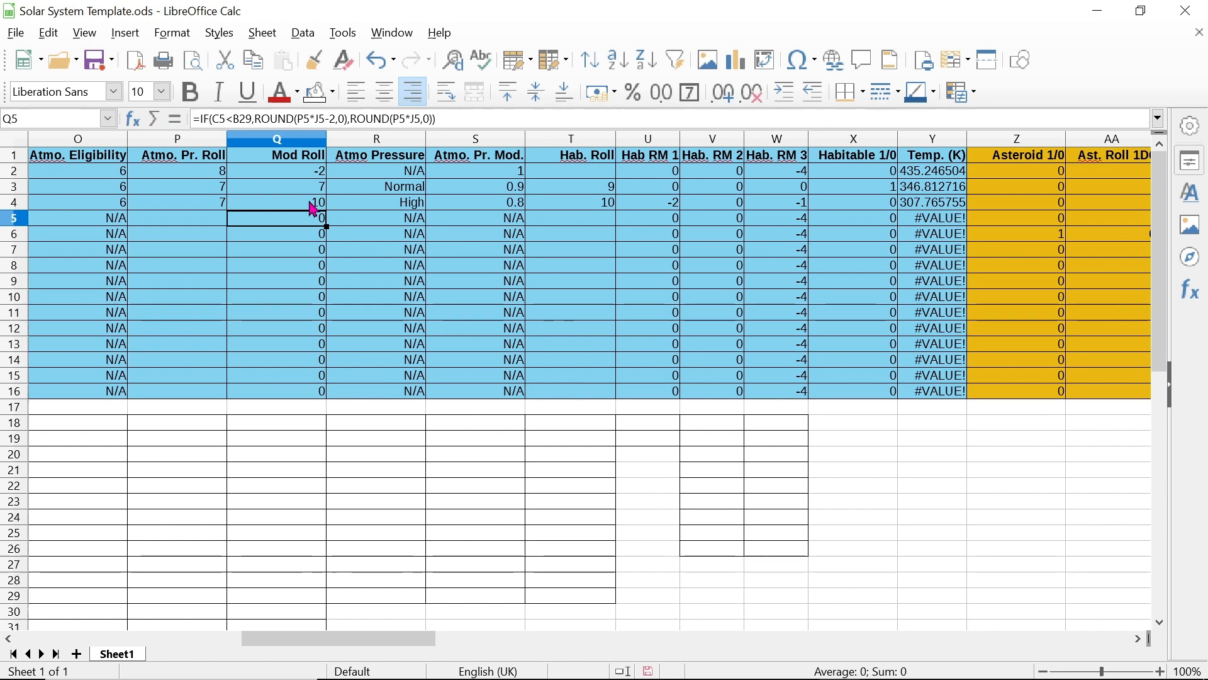
pyautogui.click(395, 206)
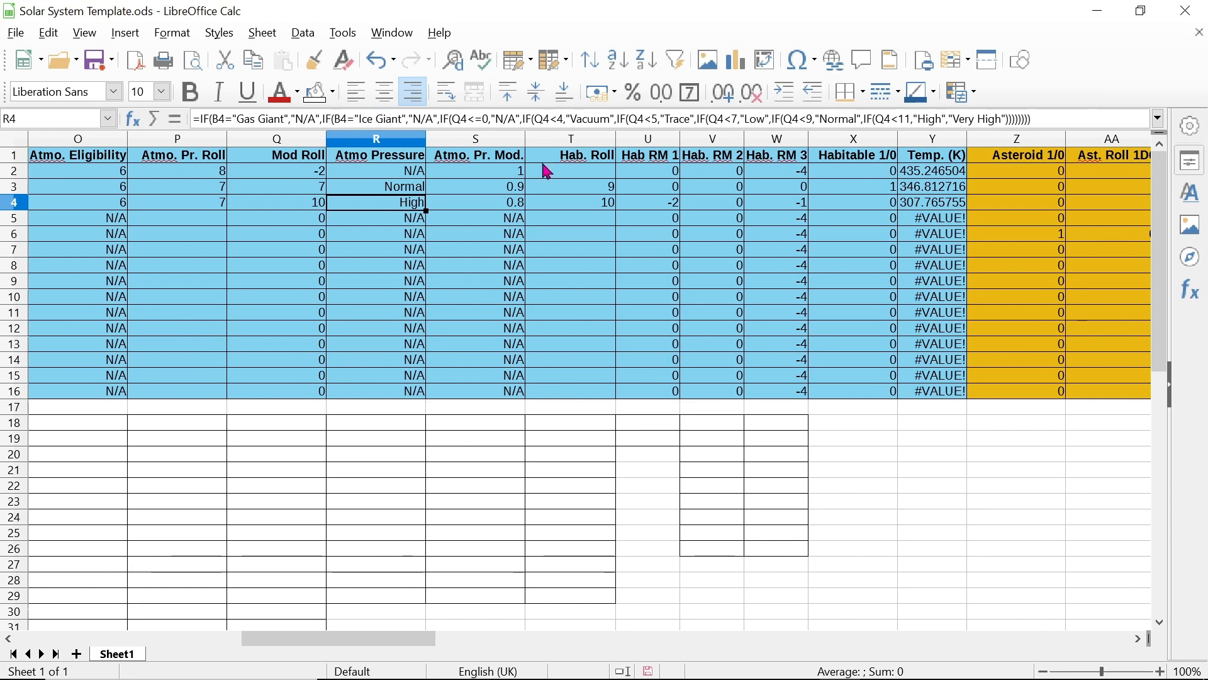
# Inspect the habitable 1/0 and UA. Eligibility formulas of orbital slot 3 and set its giant terrestrial 1D6 roll to 6
pyautogui.click(862, 206)
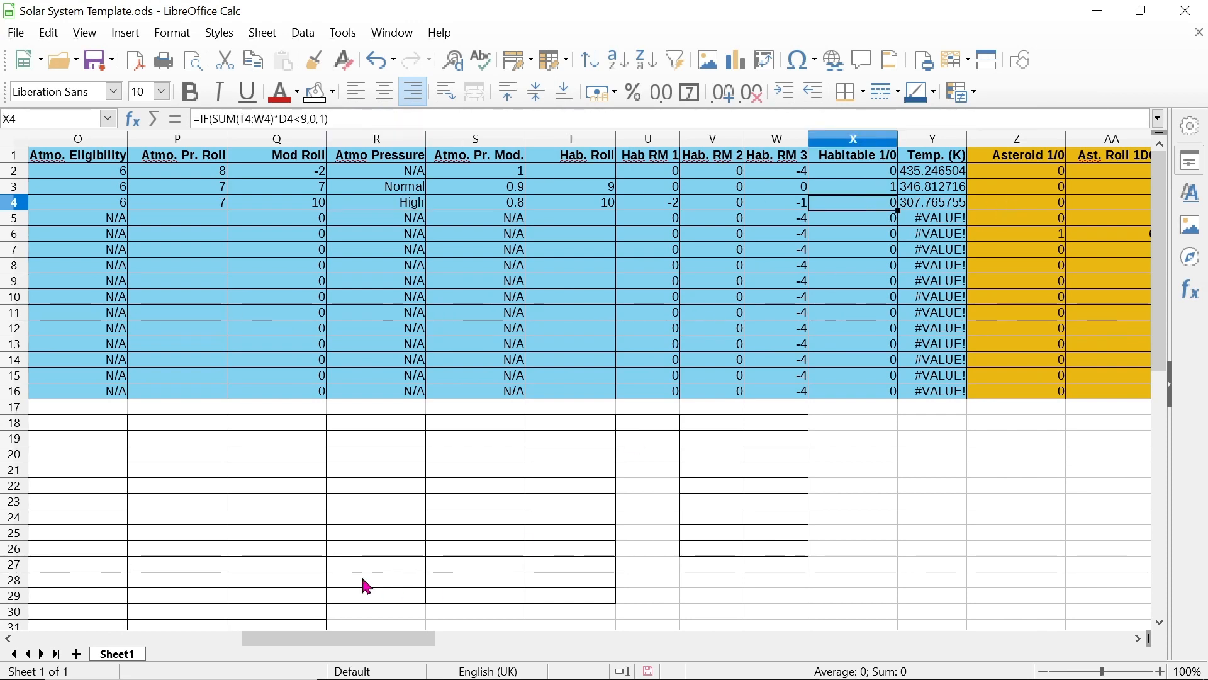
pyautogui.moveTo(358, 639); pyautogui.dragTo(612, 640)
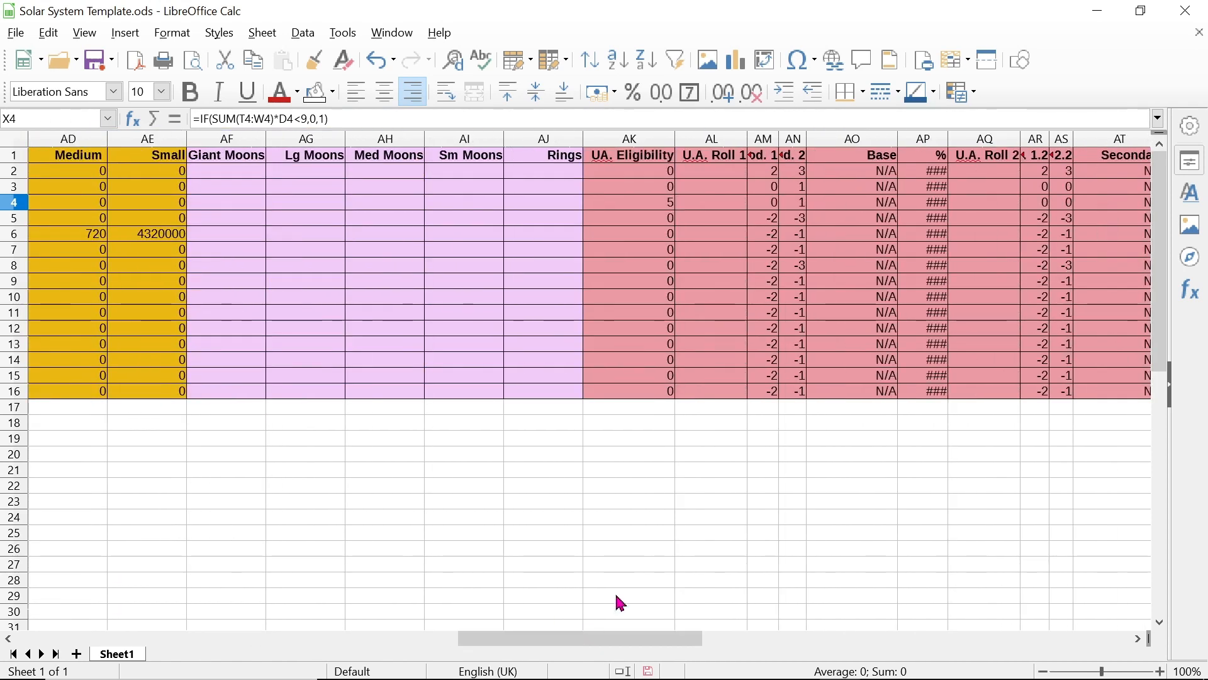
pyautogui.click(723, 204)
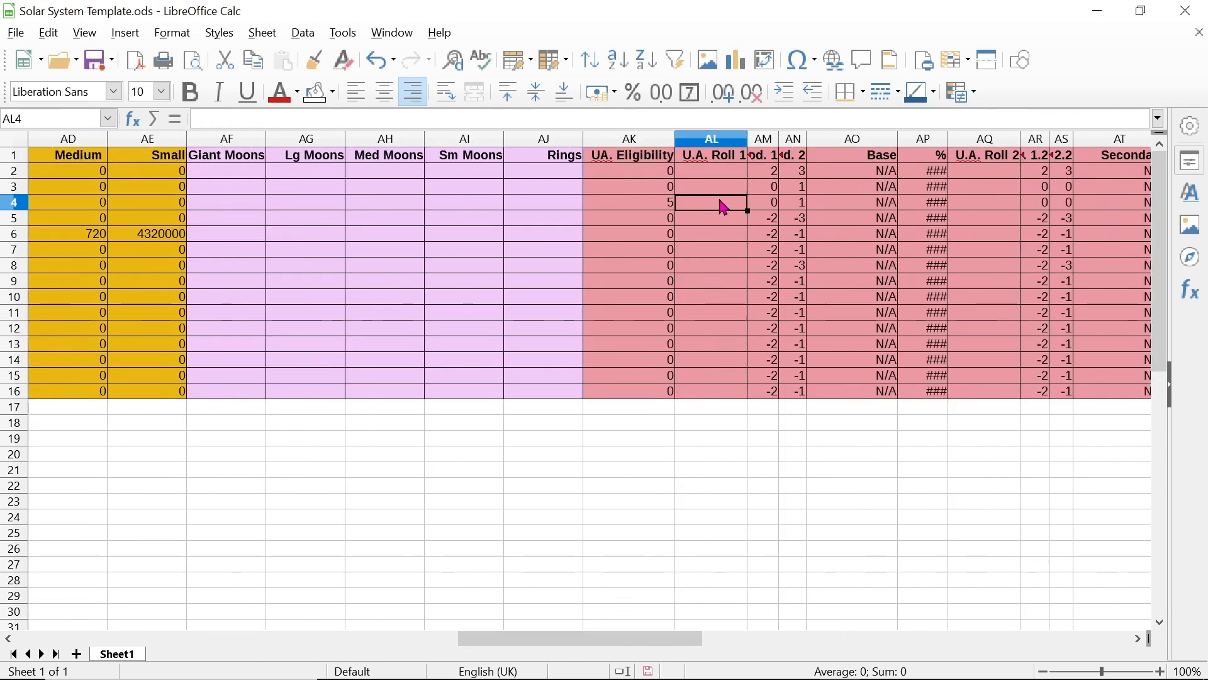
pyautogui.click(653, 209)
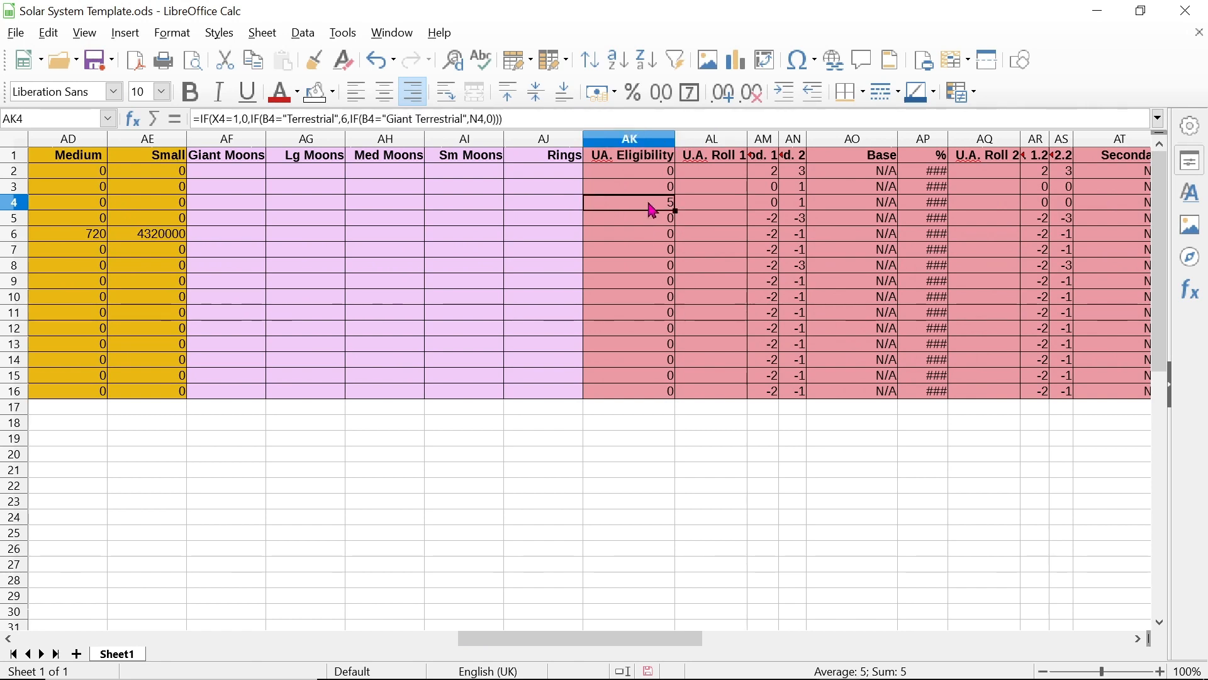
pyautogui.moveTo(591, 640); pyautogui.dragTo(342, 615)
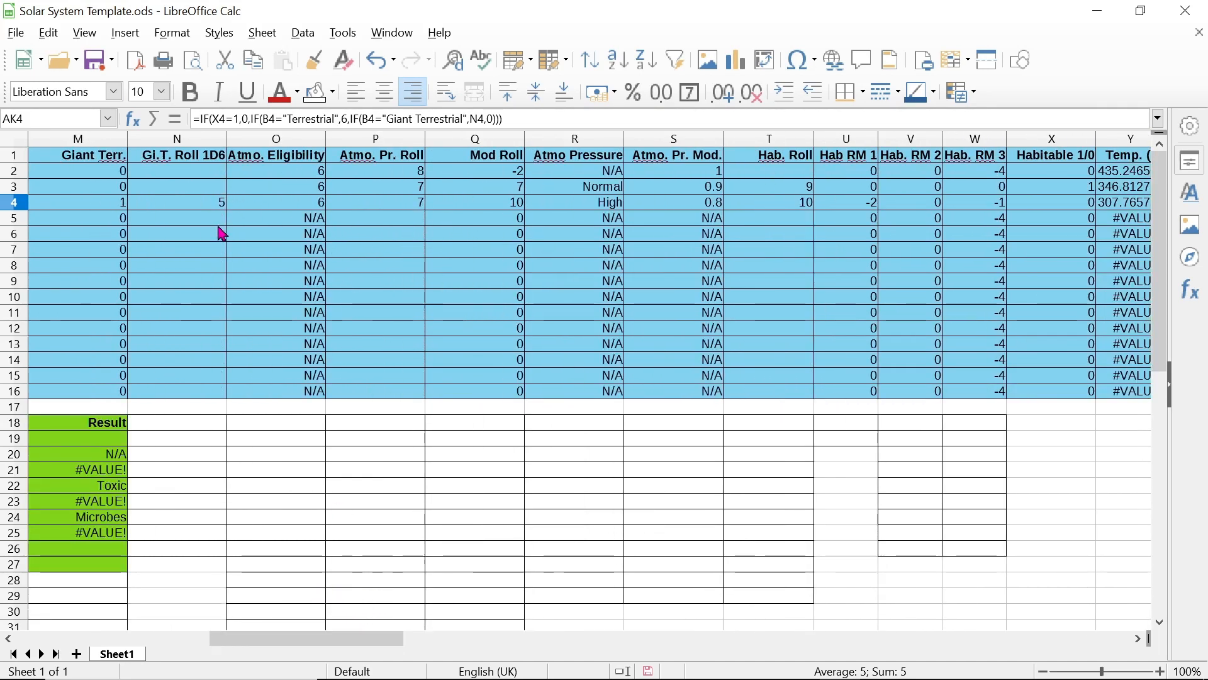
pyautogui.click(219, 203)
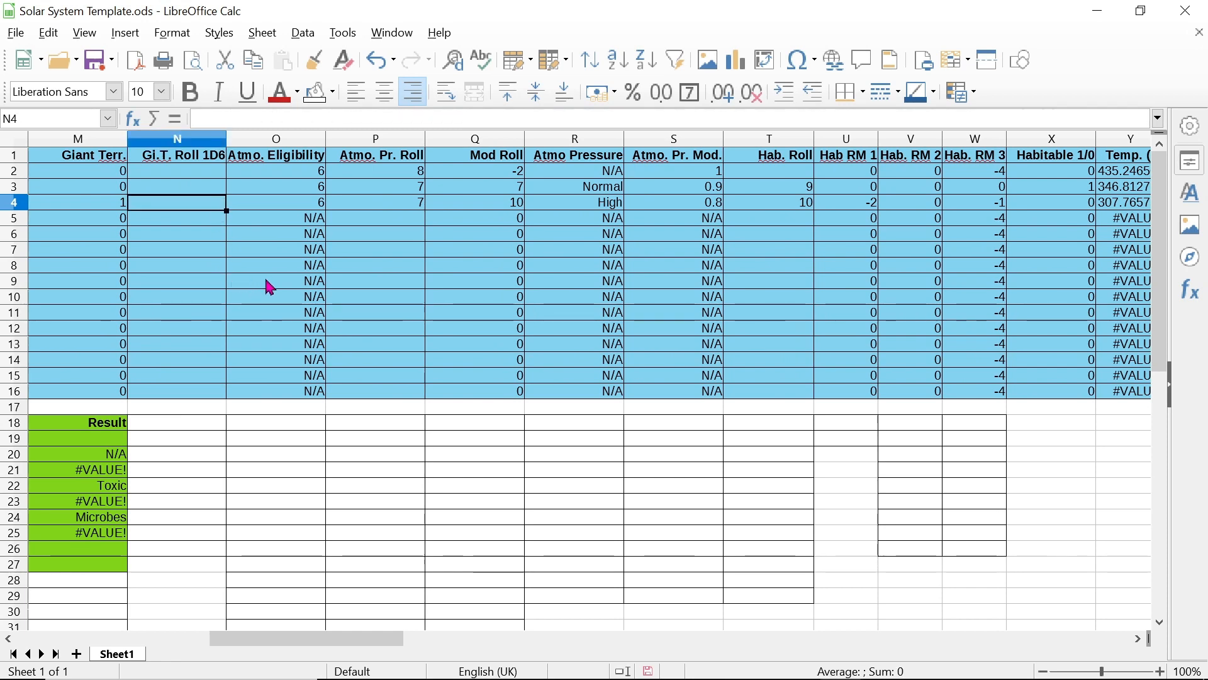
pyautogui.write('6')
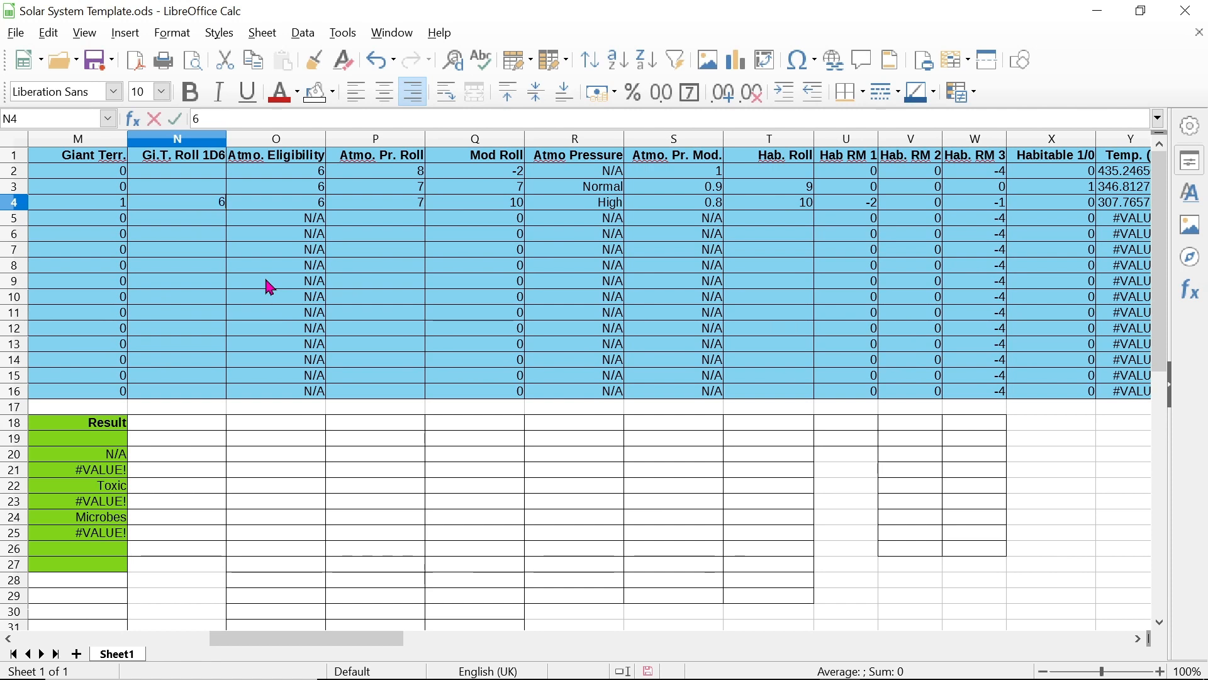
pyautogui.press('Return')
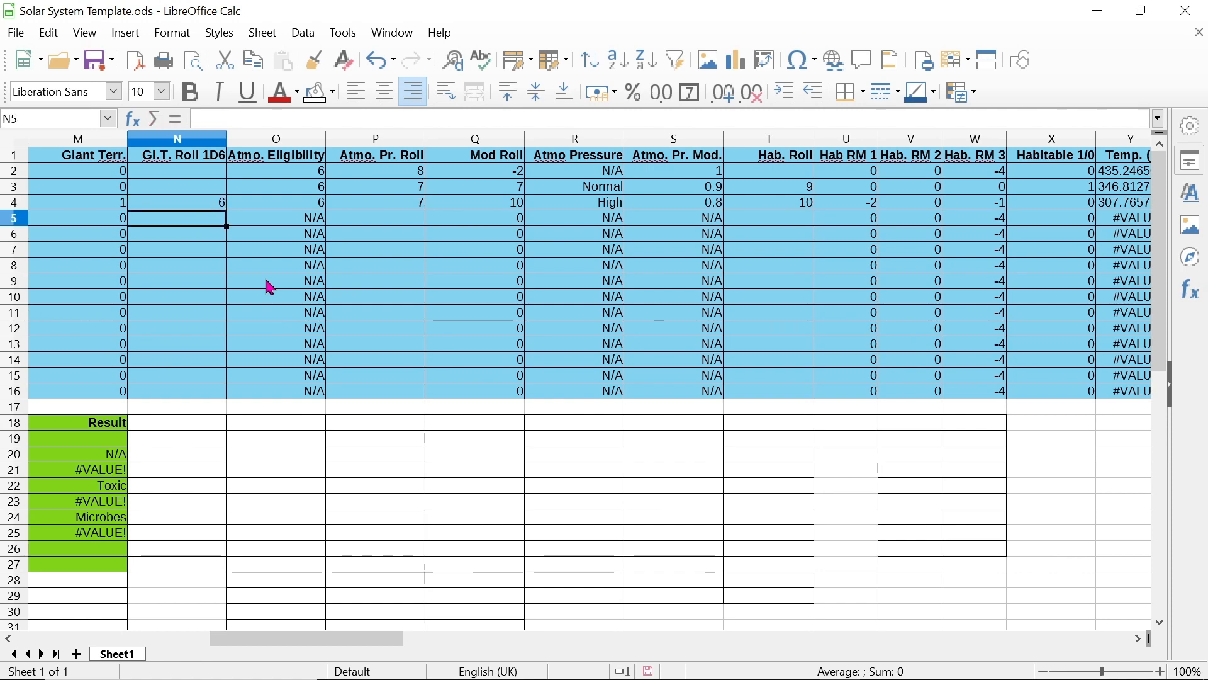
# Copy the atmosphere eligibility formula of orbital slot 2 over the fixed value in orbital slot 3, accepting the overwrite
pyautogui.click(303, 206)
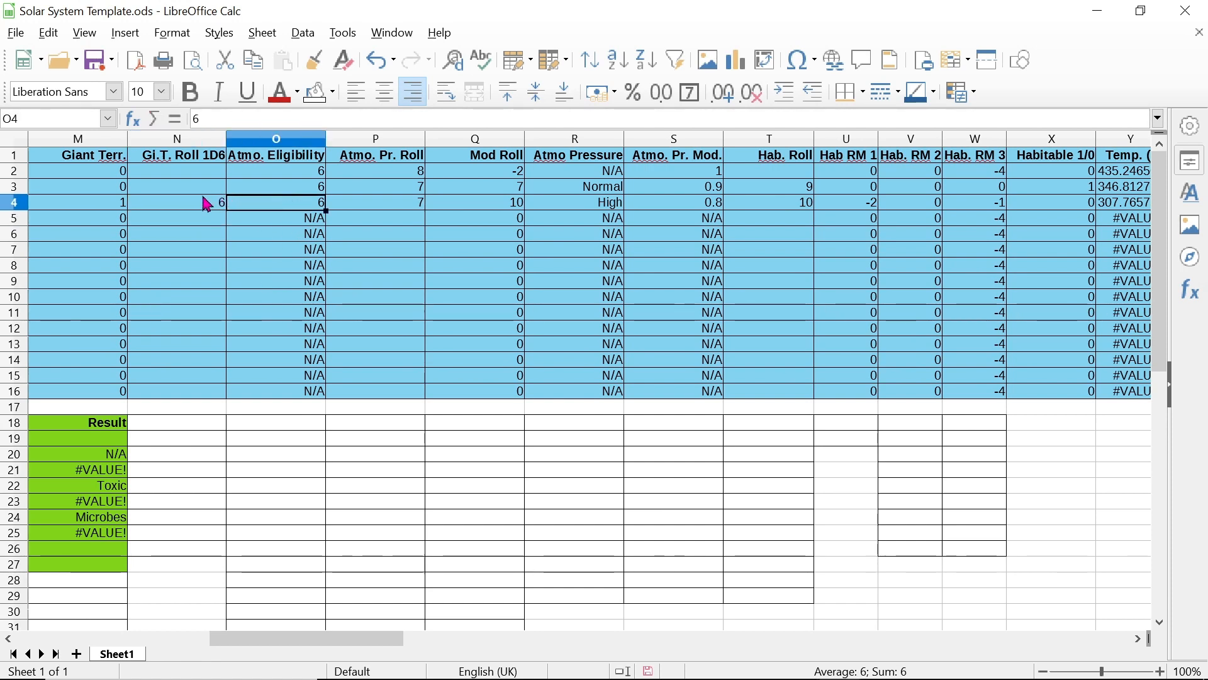
pyautogui.click(291, 193)
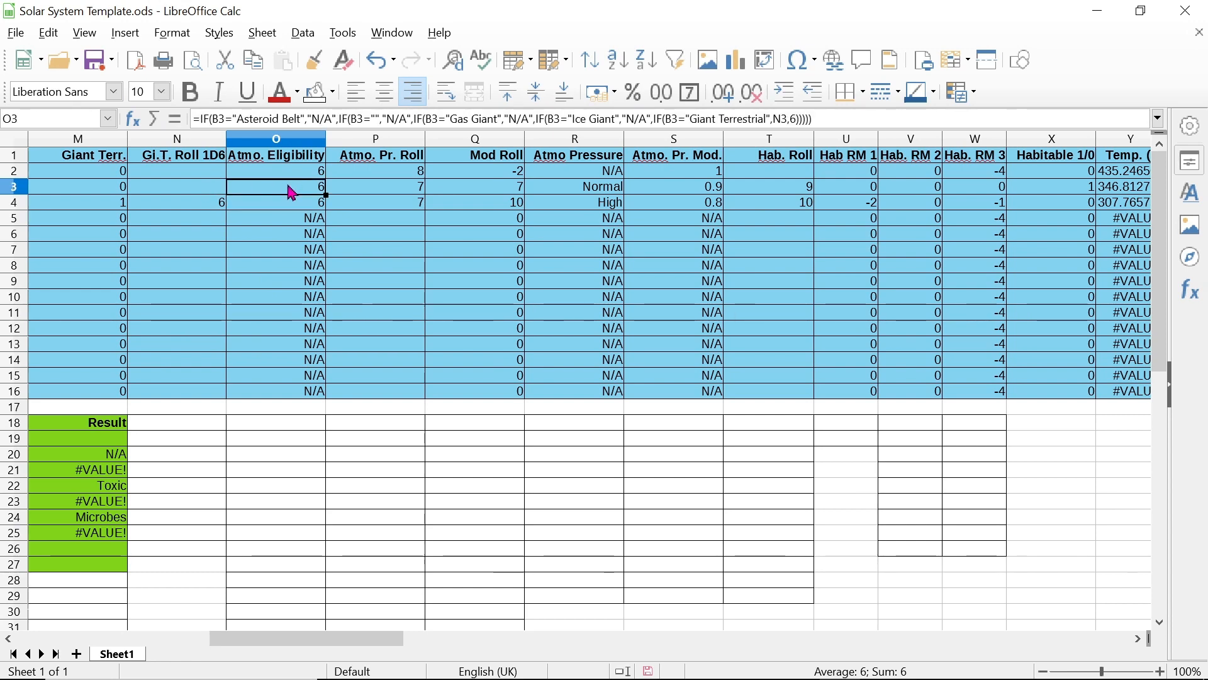
pyautogui.click(318, 206)
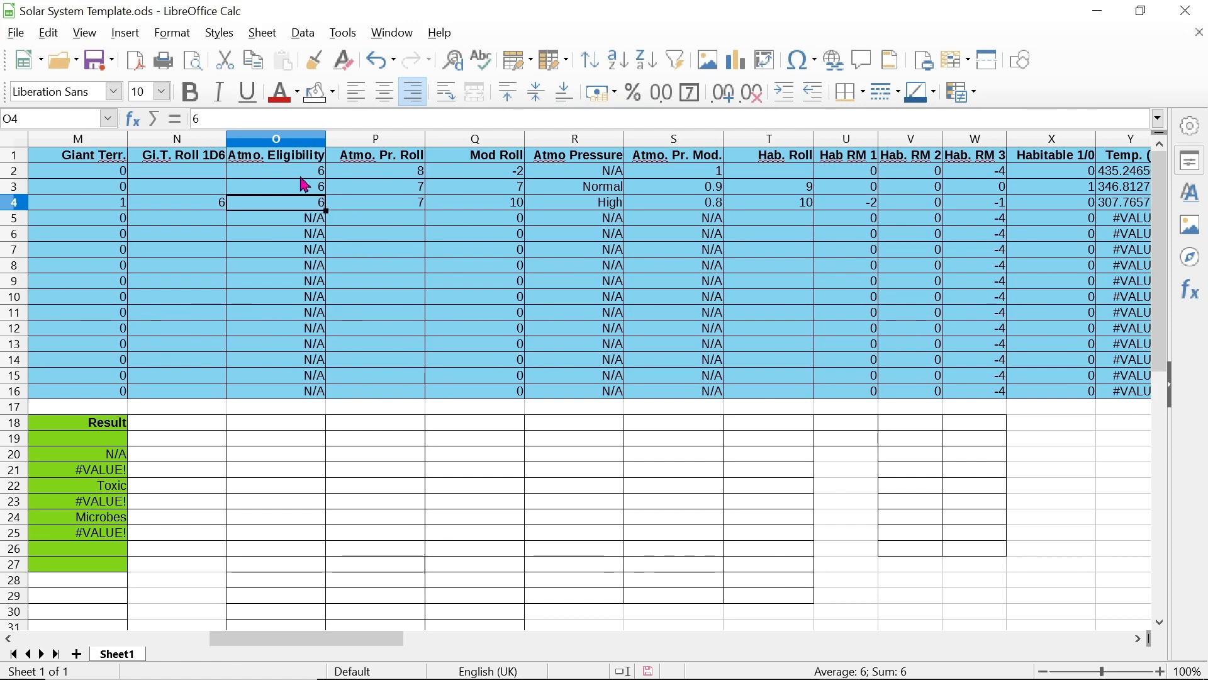
pyautogui.click(305, 189)
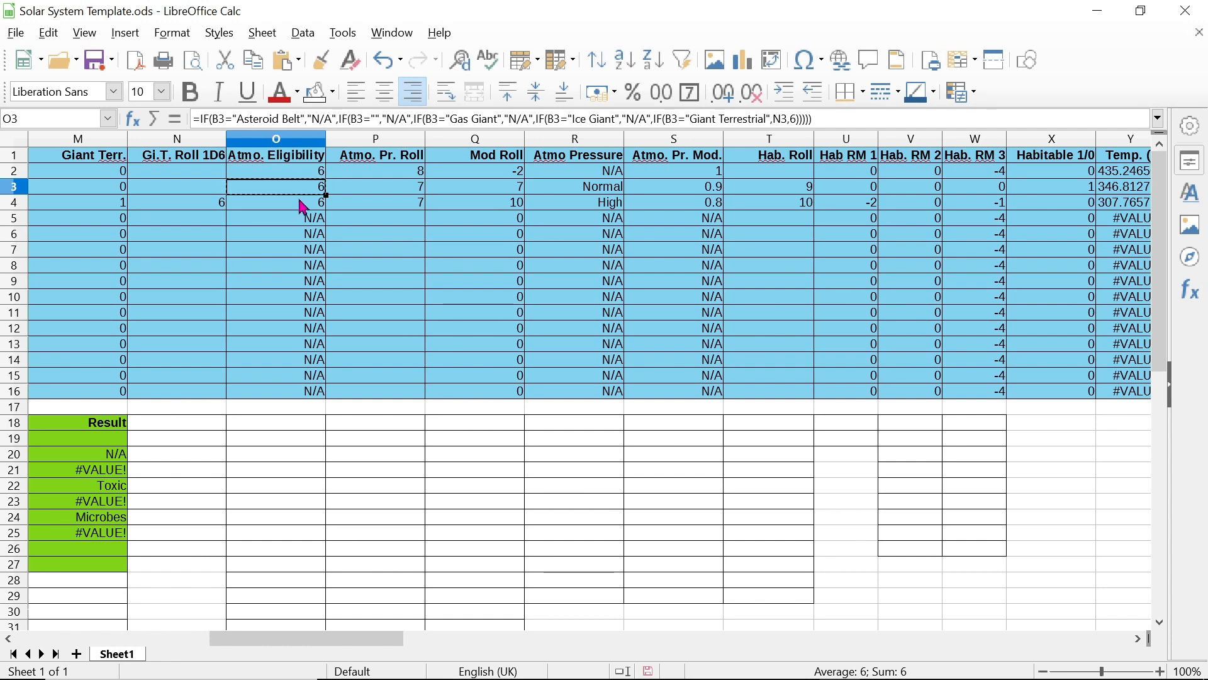
pyautogui.click(302, 205)
pyautogui.hotkey('ctrl', 'v')
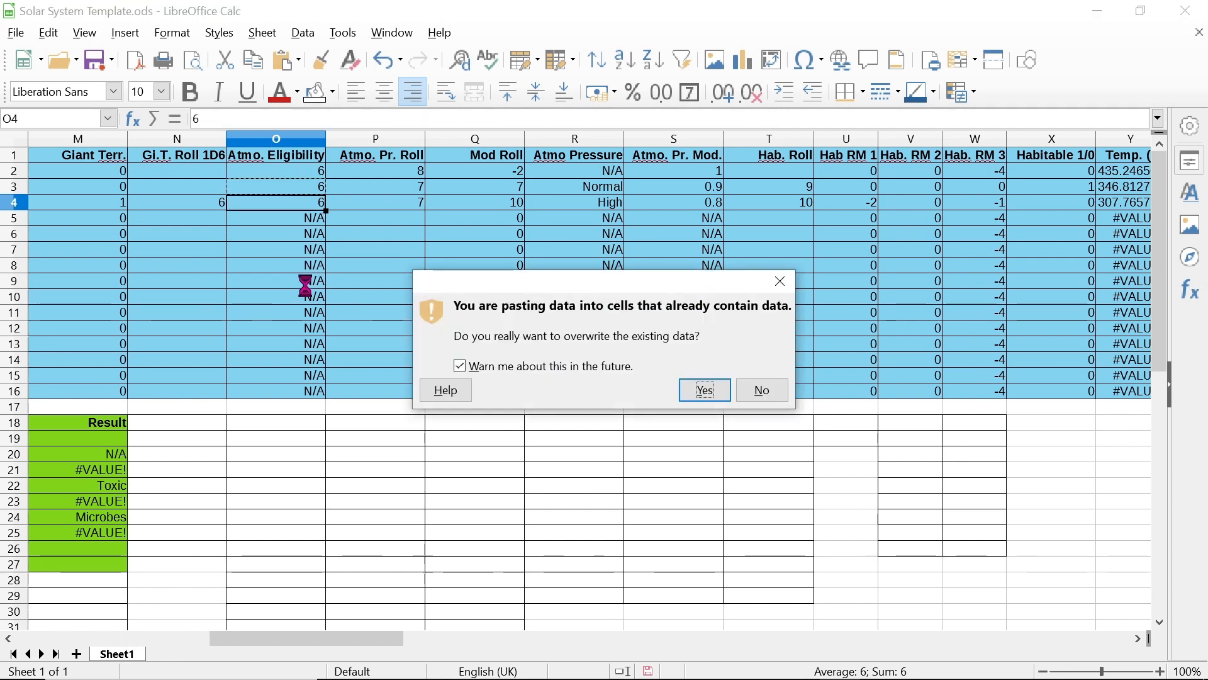
pyautogui.click(706, 390)
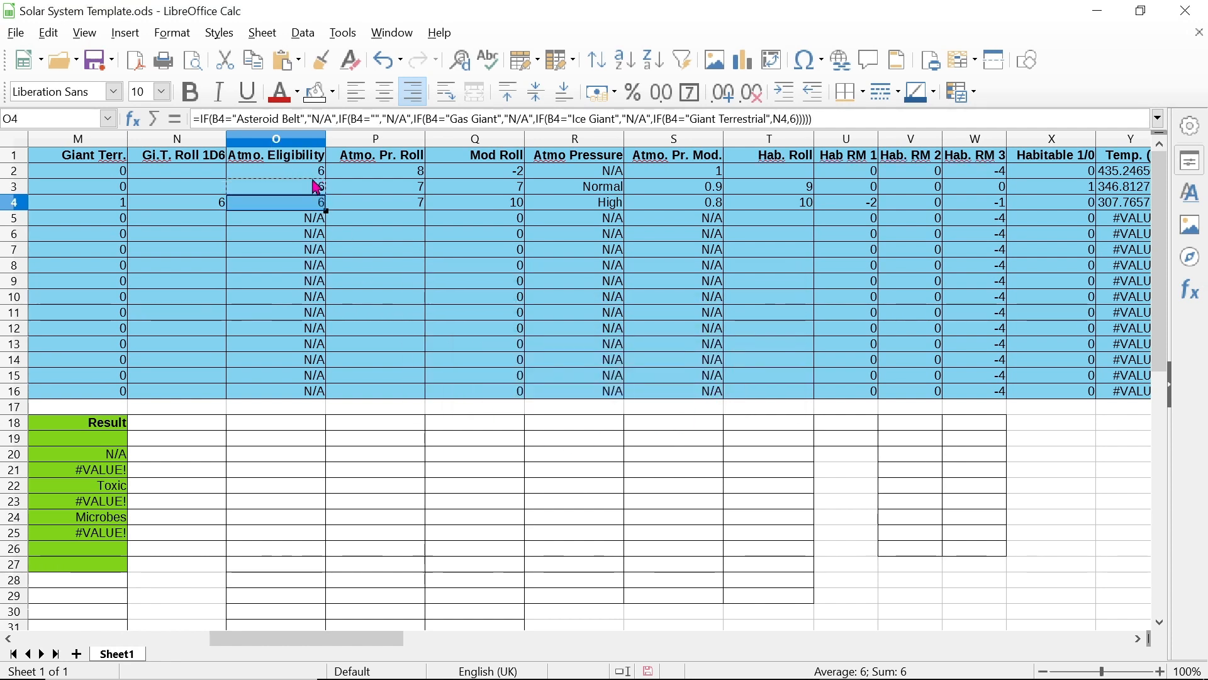
# Set the giant terrestrial 1D6 roll of orbital slot 3 to 5 and compare the atmosphere eligibility formulas of slots 2 and 3
pyautogui.click(224, 205)
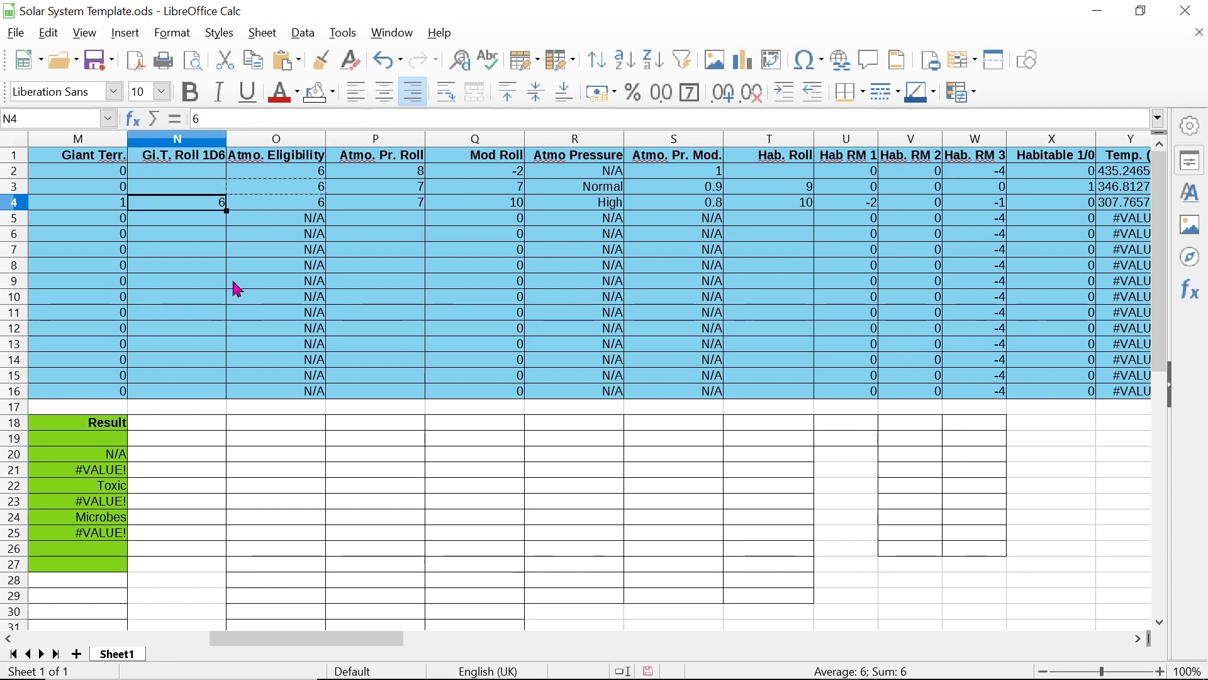
pyautogui.press('Delete')
pyautogui.write('5')
pyautogui.press('Return')
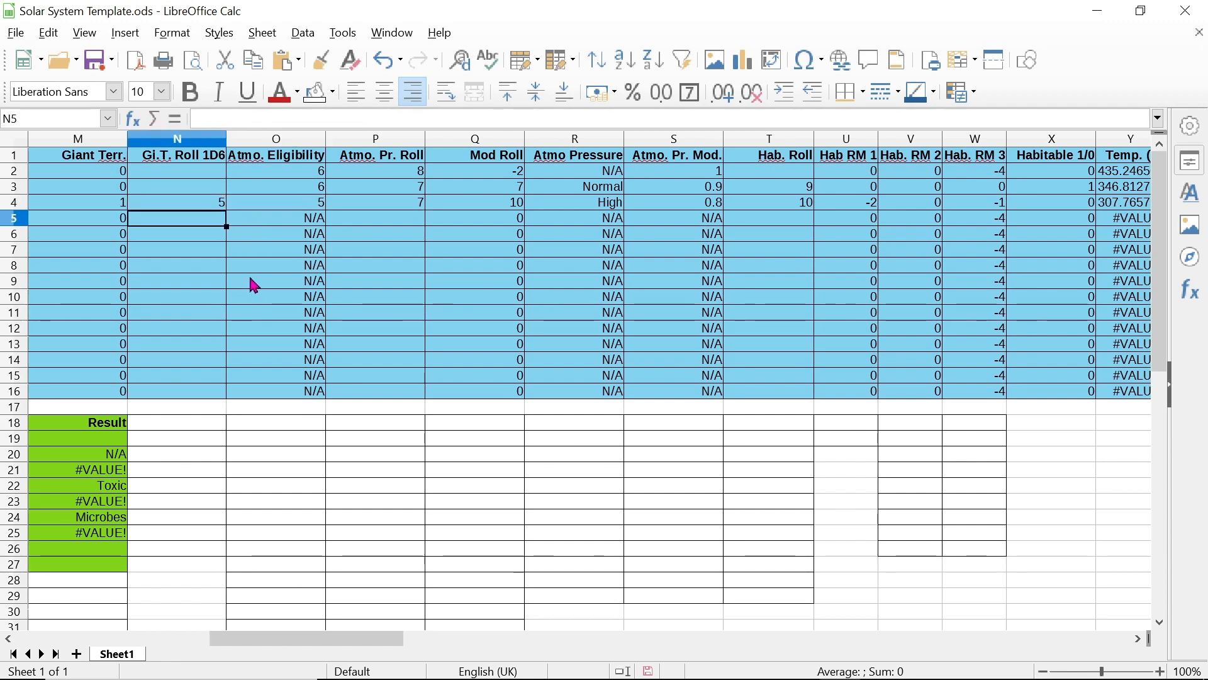
pyautogui.click(320, 206)
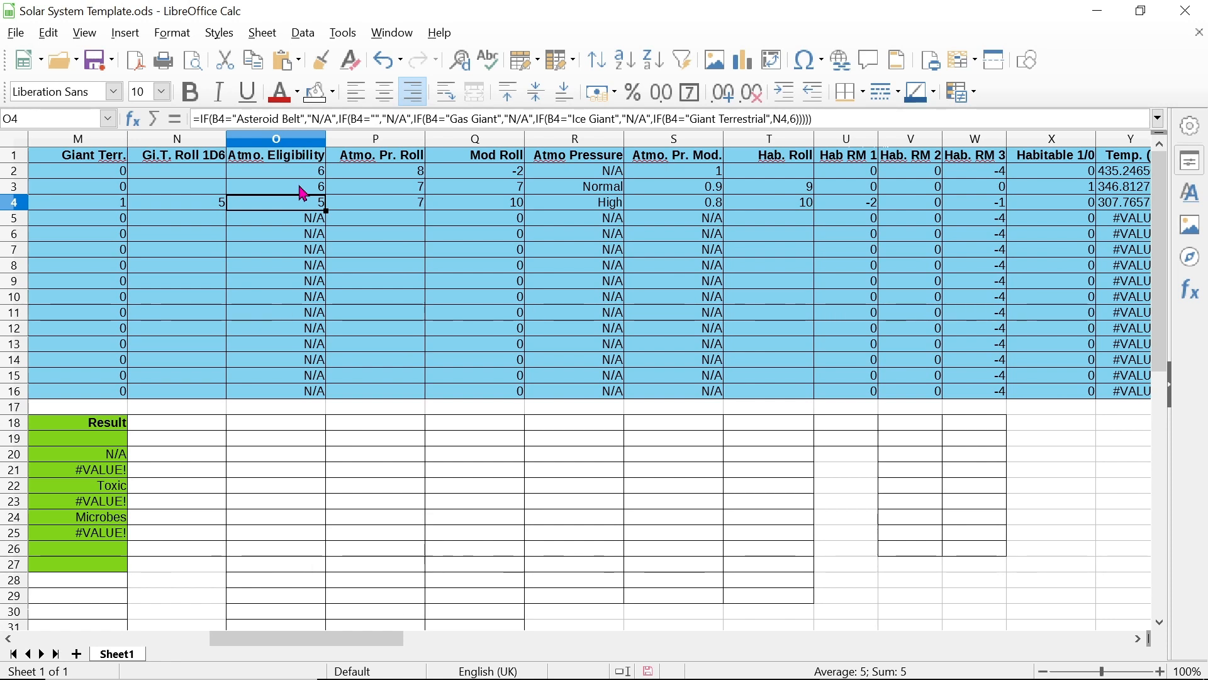
pyautogui.click(278, 188)
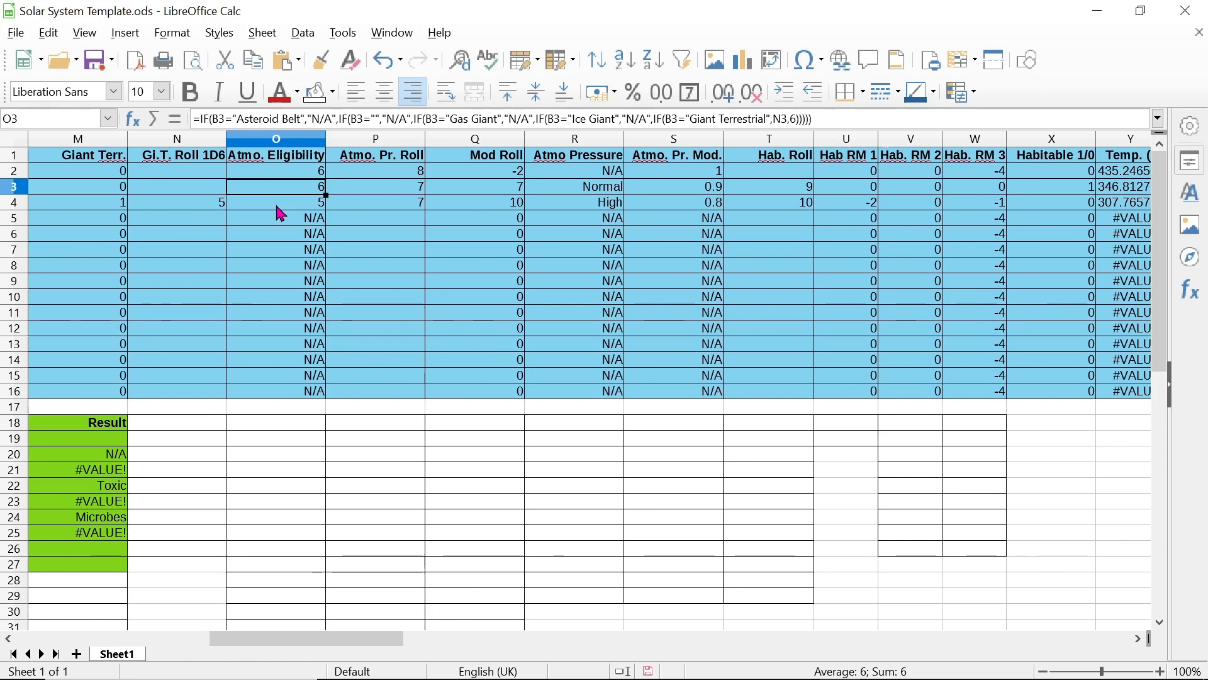
pyautogui.click(202, 210)
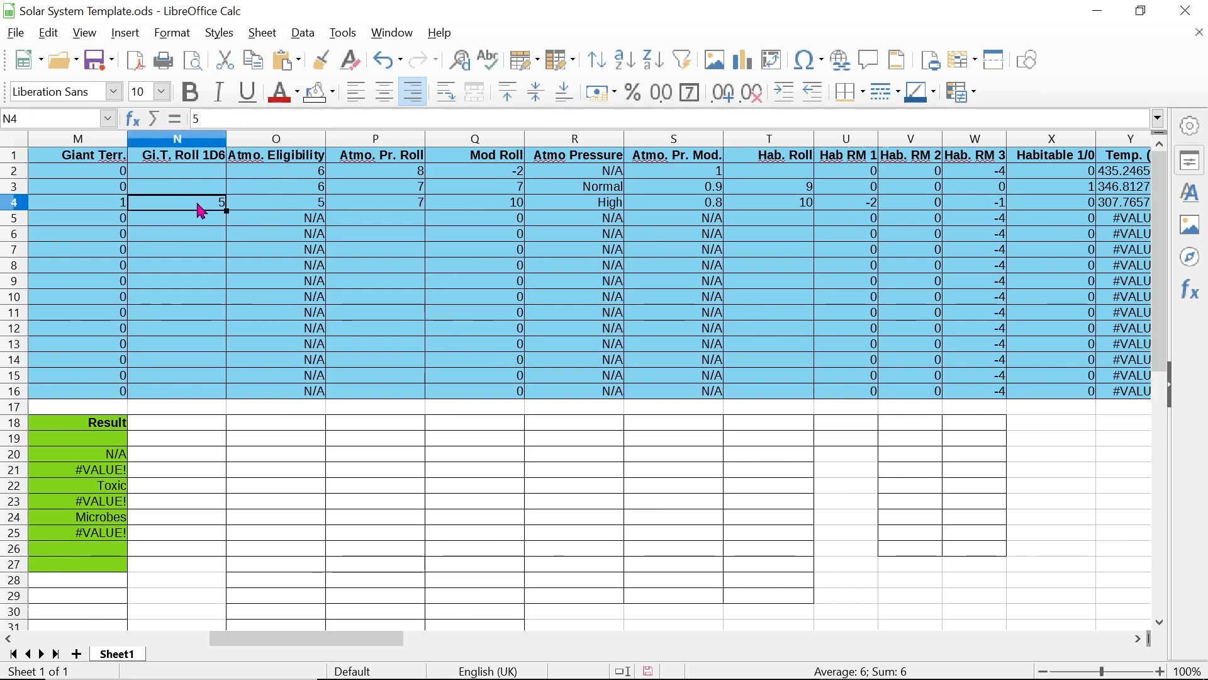
# Replace the Gi.T. Roll 1D6 value in row 4 with 6
pyautogui.press('Delete')
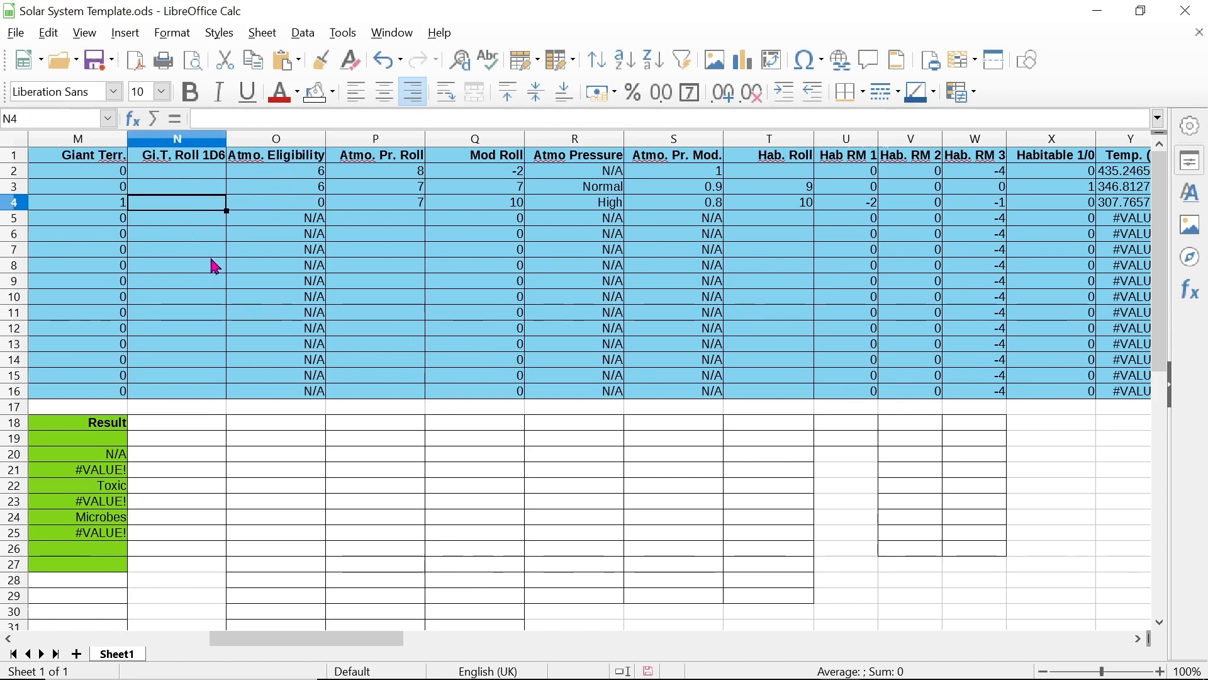
pyautogui.write('6')
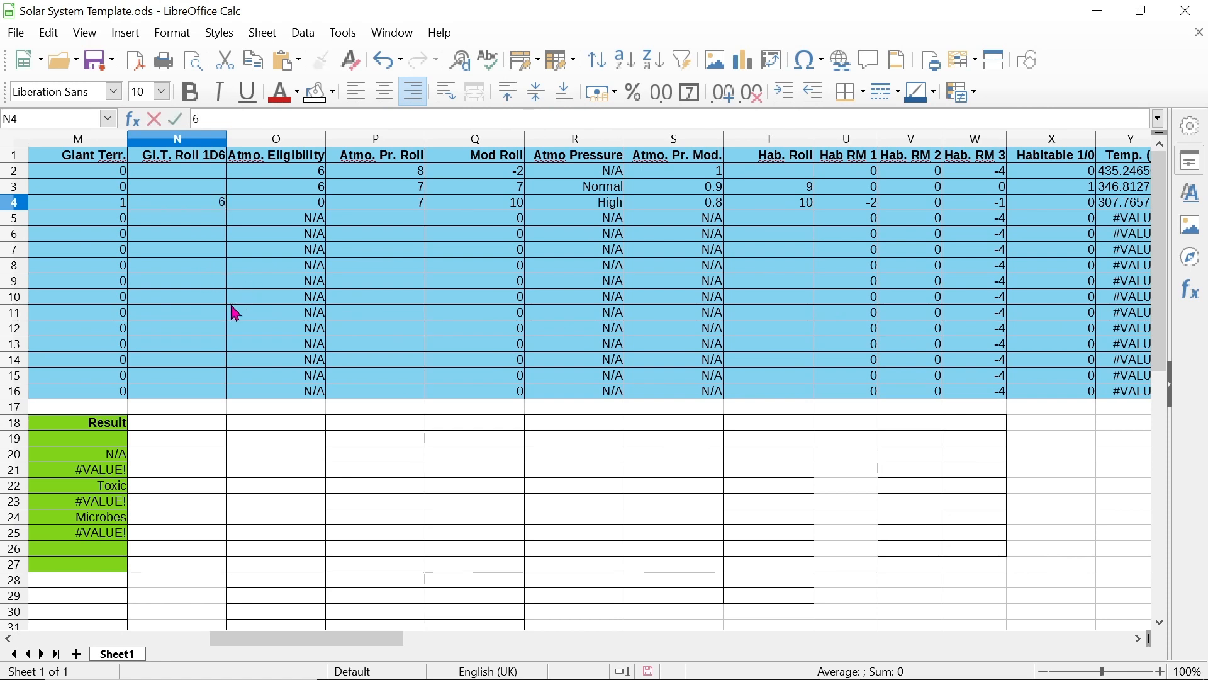
pyautogui.press('Return')
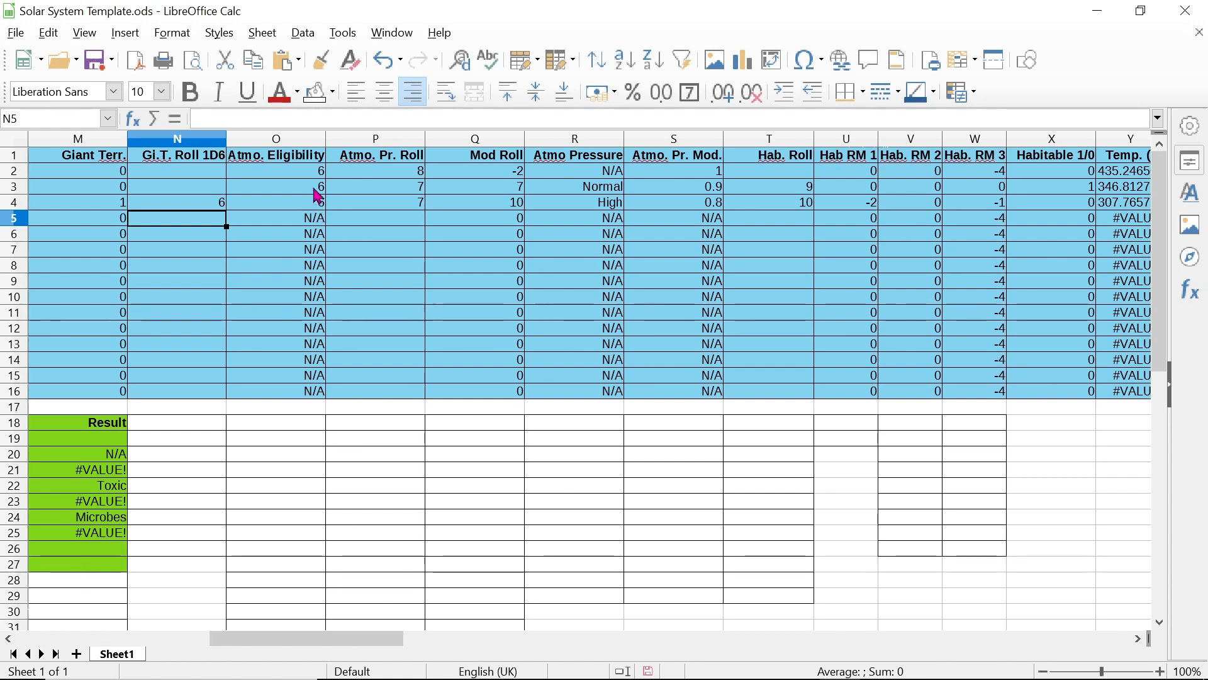
# Examine the Atmo. Eligibility formula in row 3 and the UA. Eligibility formulas in the first few planet rows
pyautogui.click(277, 188)
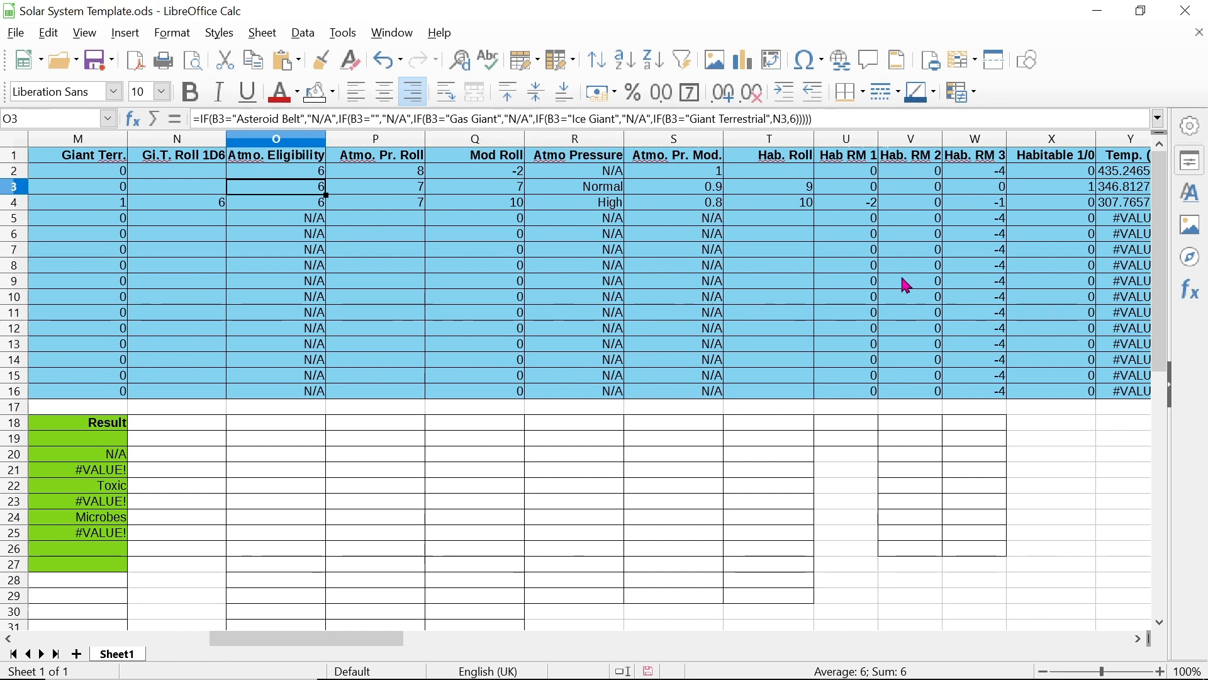
pyautogui.click(322, 206)
pyautogui.click(363, 207)
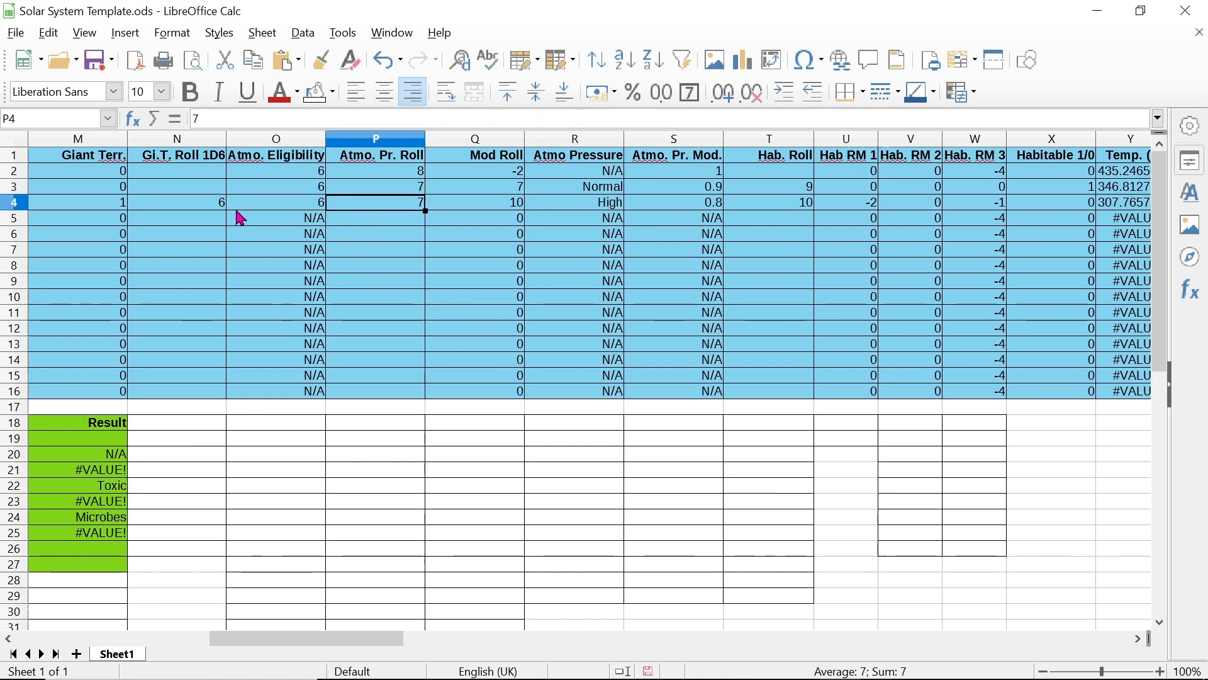
pyautogui.click(214, 208)
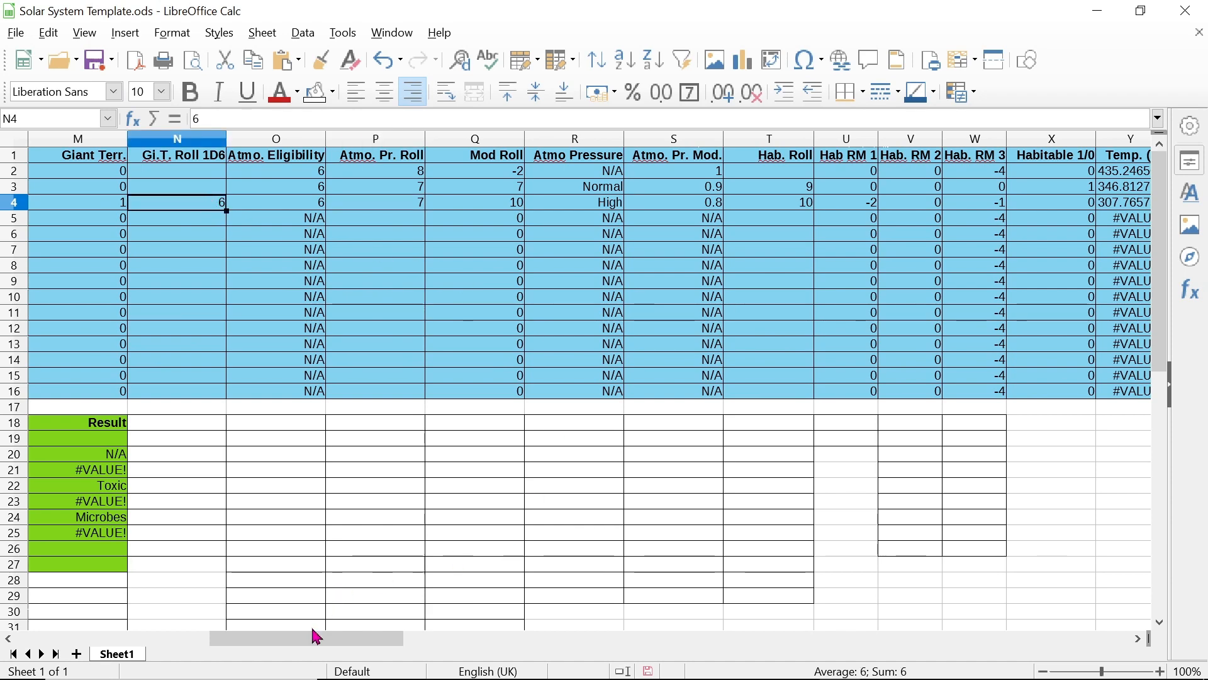
pyautogui.moveTo(315, 641); pyautogui.dragTo(625, 639)
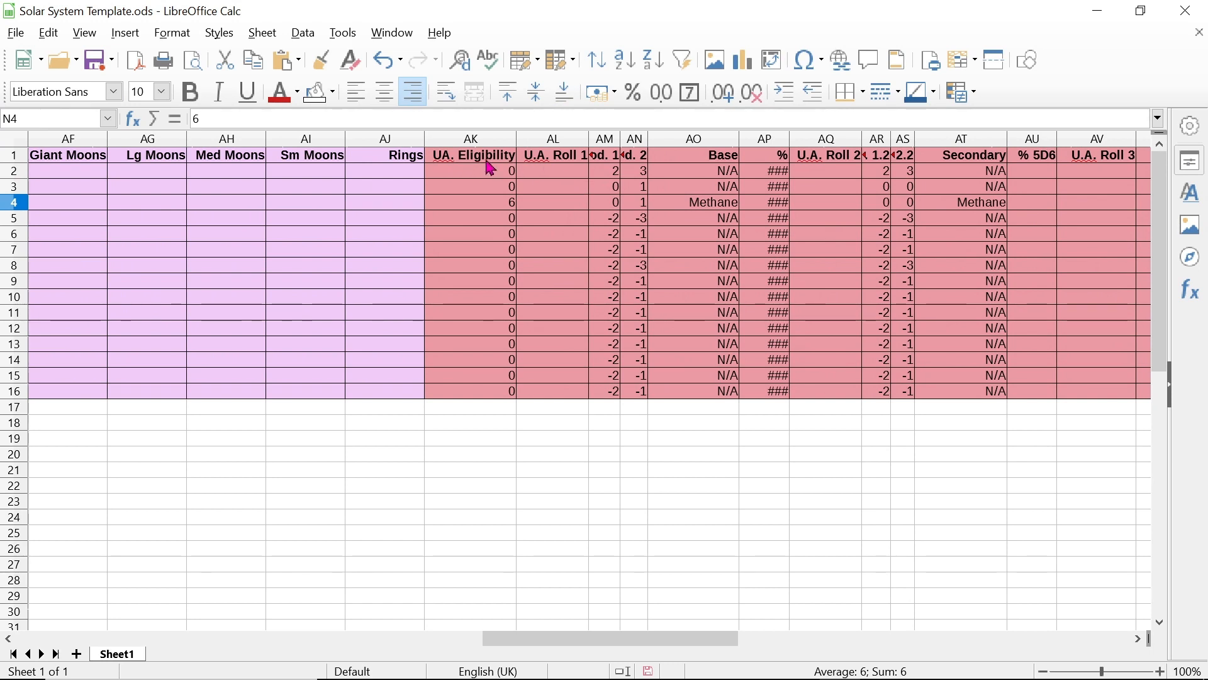
pyautogui.click(507, 204)
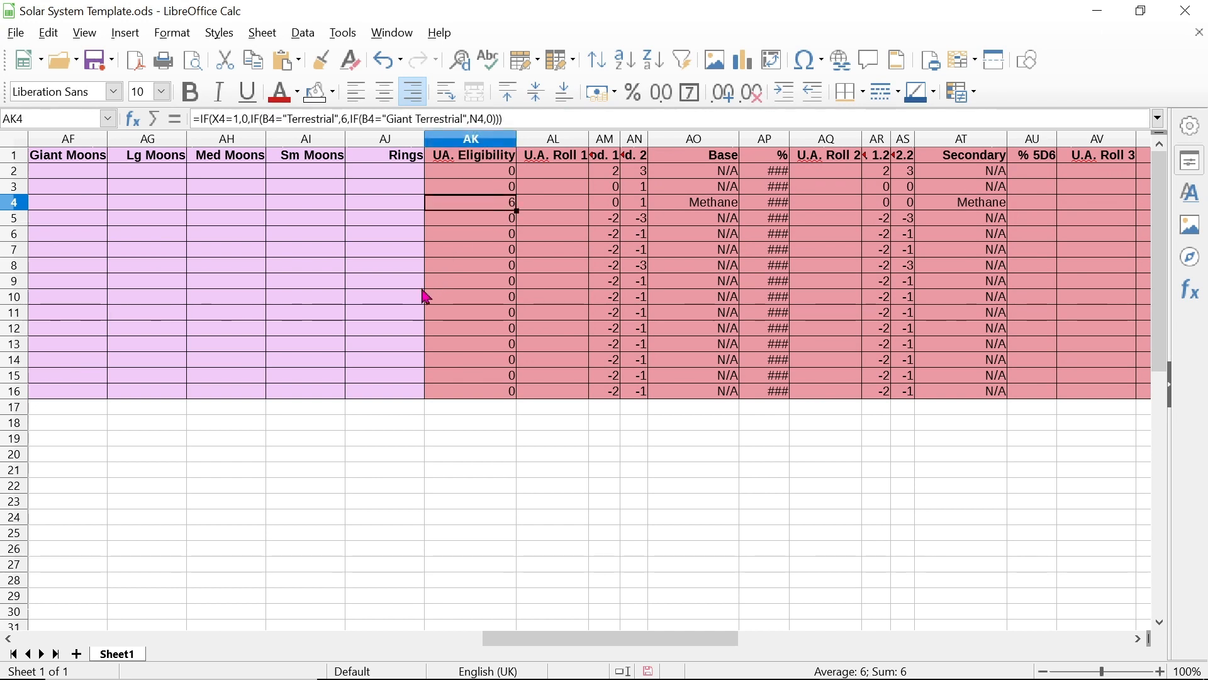
pyautogui.click(495, 178)
pyautogui.click(497, 187)
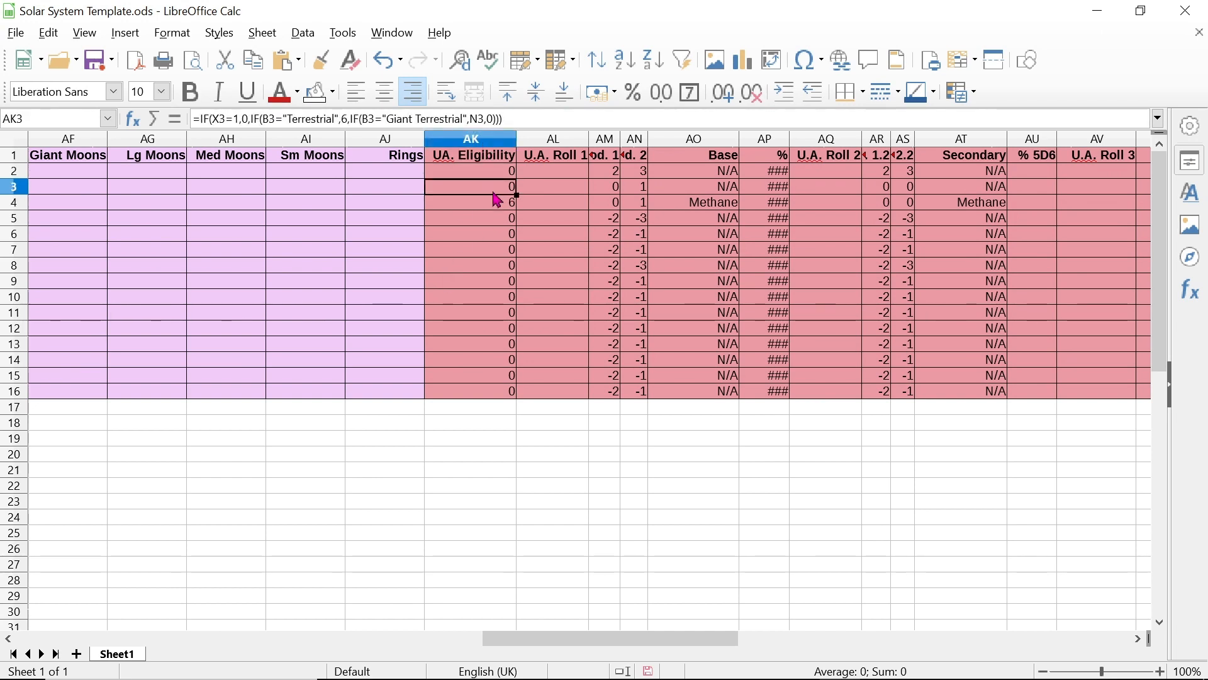
pyautogui.moveTo(491, 223); pyautogui.dragTo(492, 230)
pyautogui.click(494, 237)
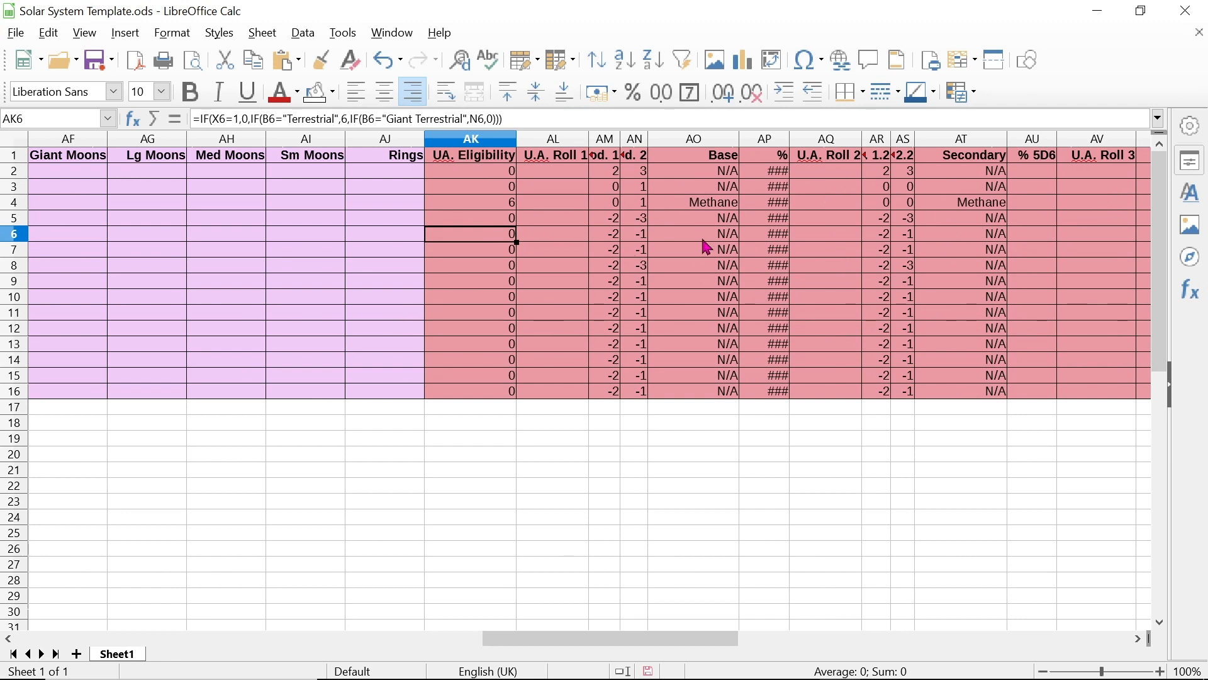
pyautogui.click(501, 176)
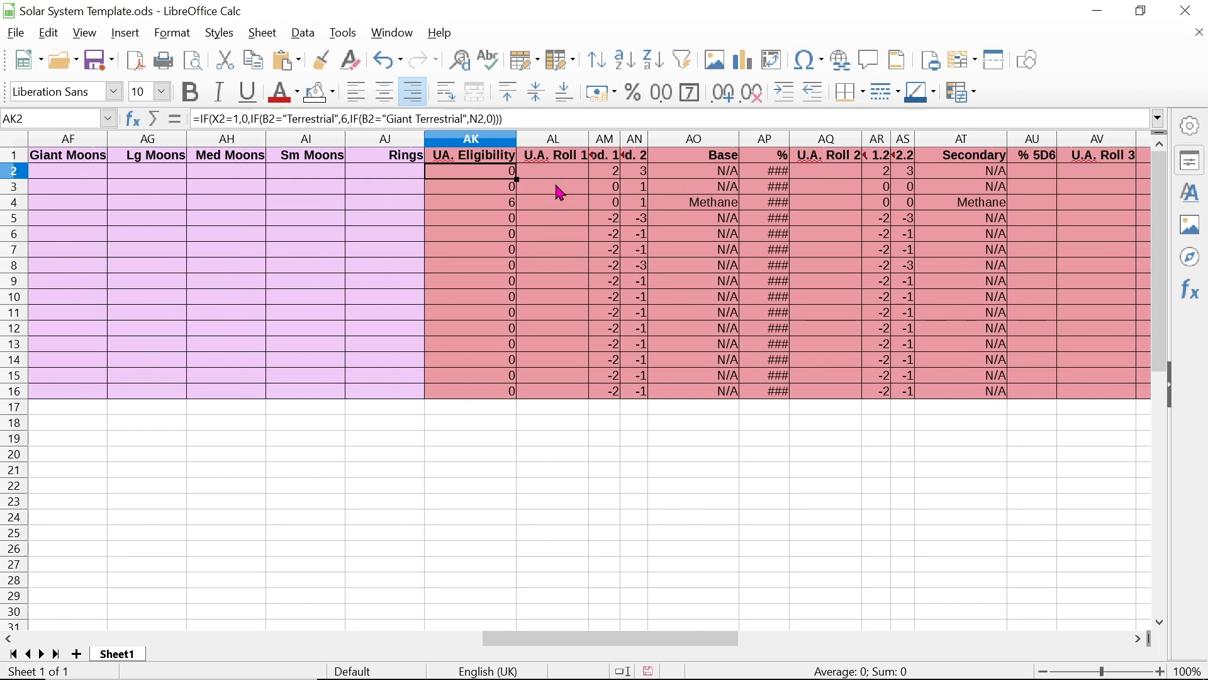
# Look through the U.A. Roll 1 to U.A. Roll 5 cells in row 4 and their neighbouring result columns
pyautogui.click(557, 204)
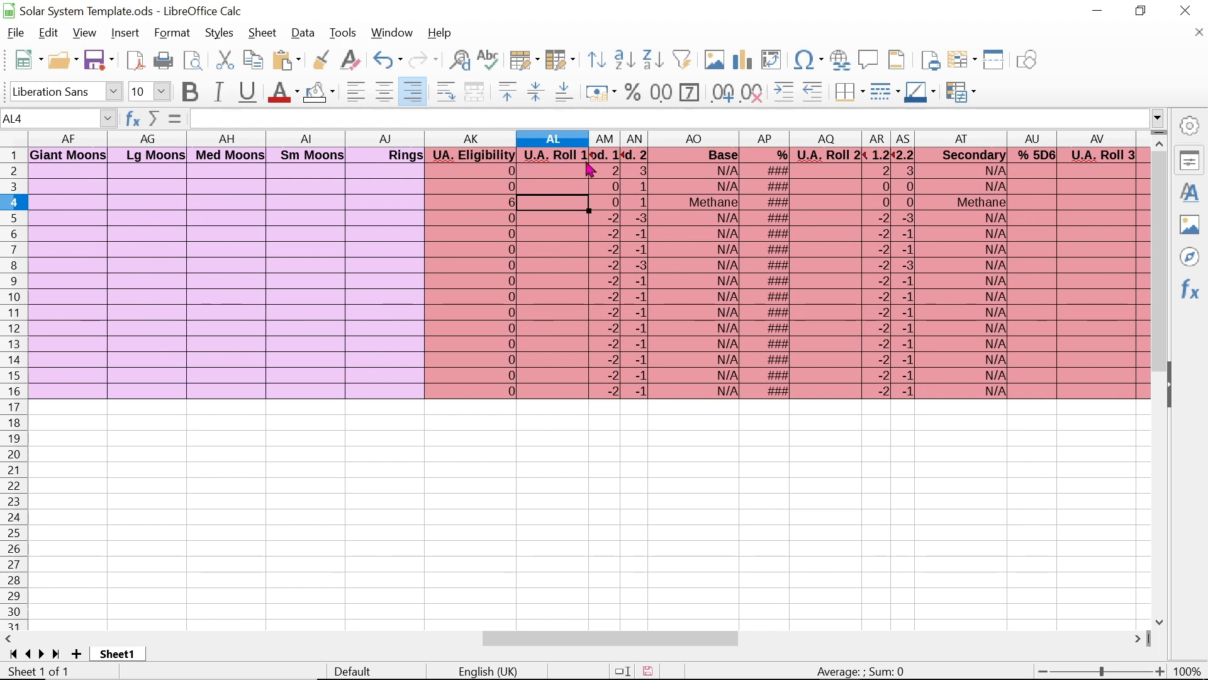
pyautogui.click(841, 208)
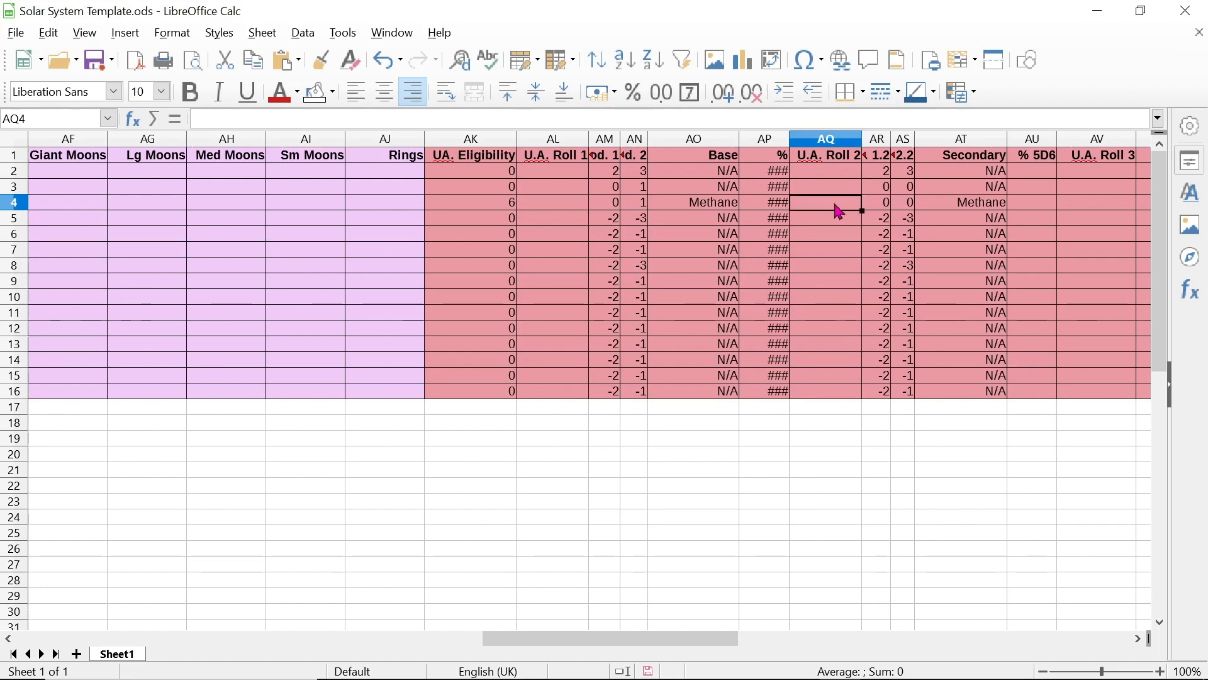
pyautogui.moveTo(631, 642); pyautogui.dragTo(706, 643)
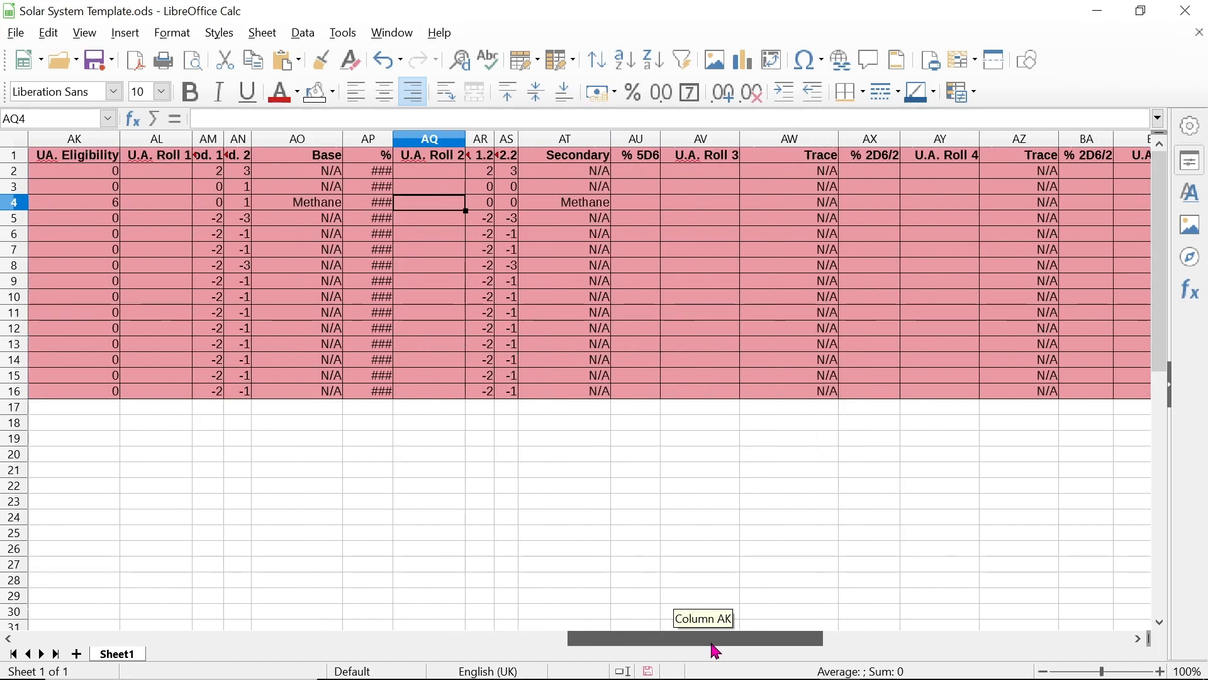
pyautogui.click(713, 208)
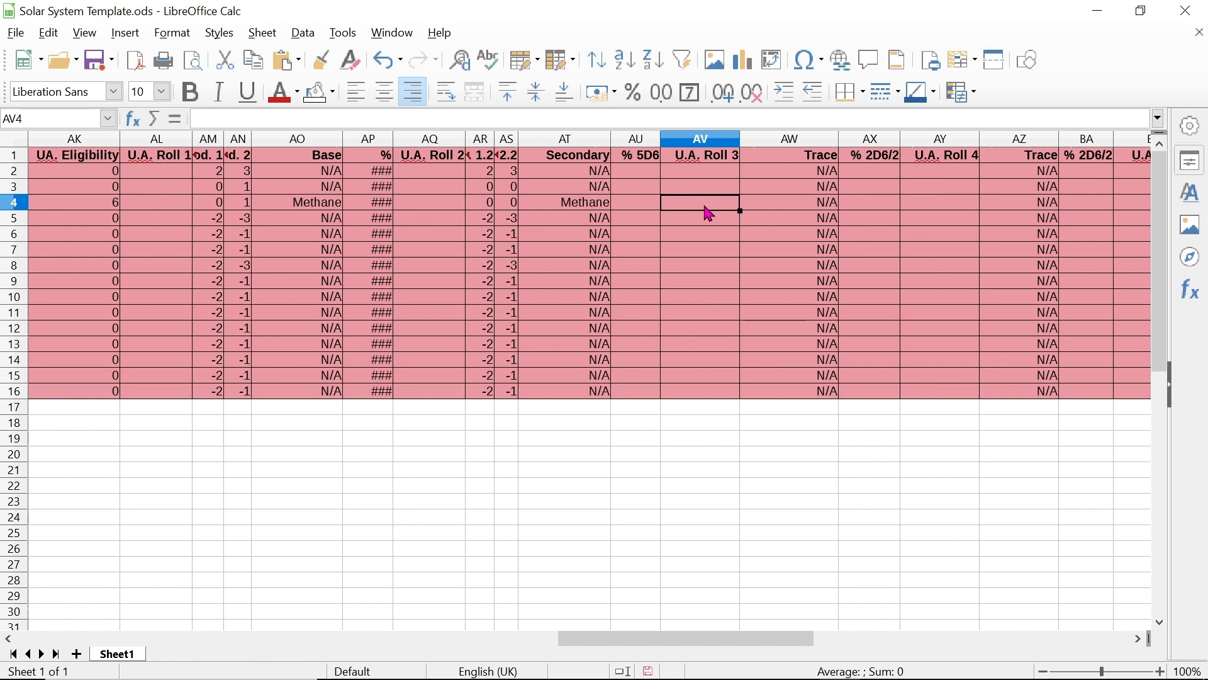
pyautogui.click(945, 207)
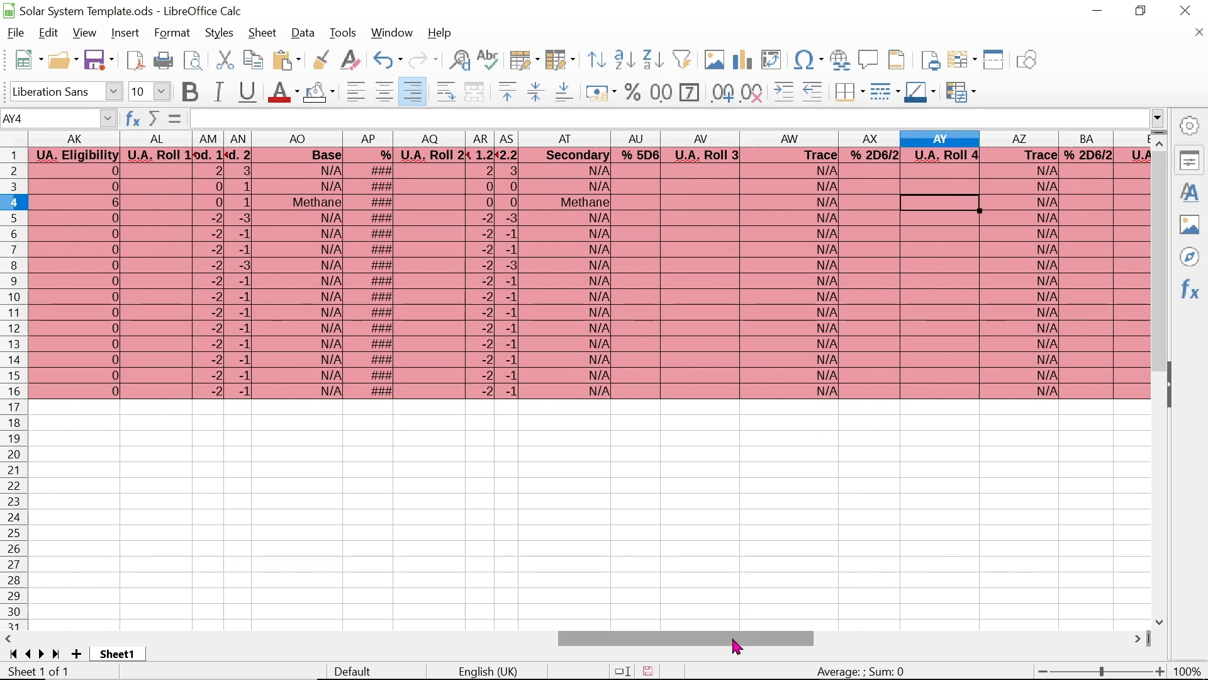
pyautogui.moveTo(748, 643); pyautogui.dragTo(817, 643)
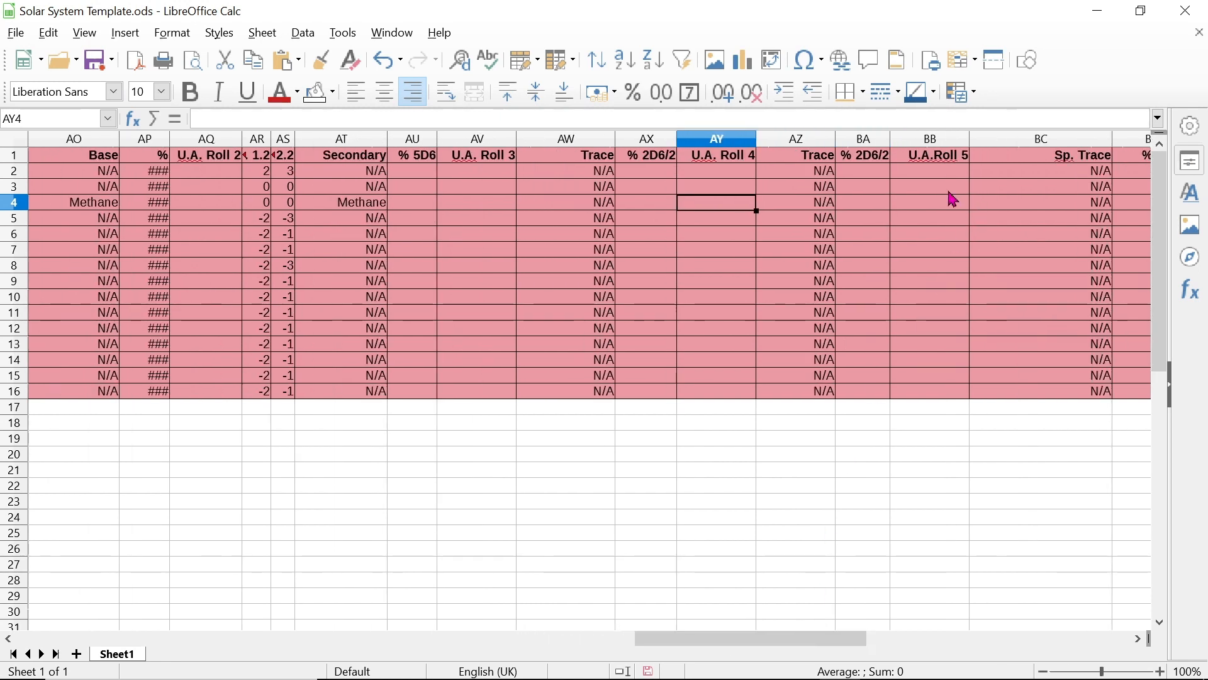
pyautogui.click(937, 209)
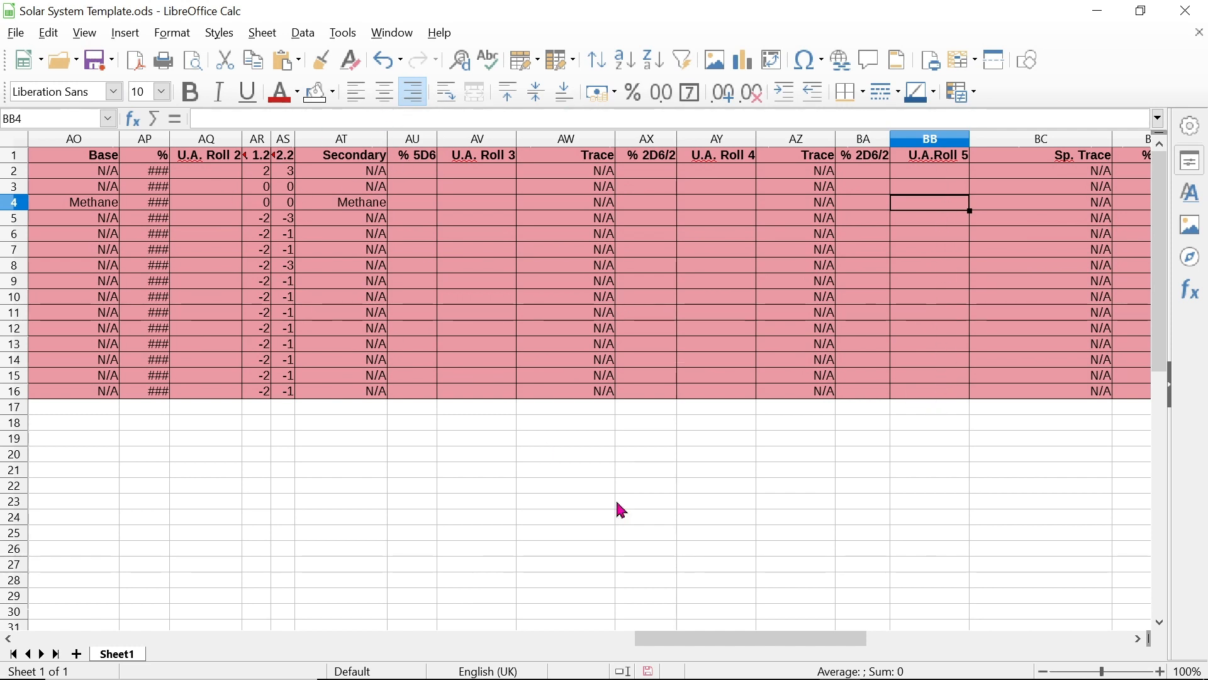
# Enter 4 as the U.A. Roll 1 value in row 4
pyautogui.moveTo(687, 633); pyautogui.dragTo(562, 631)
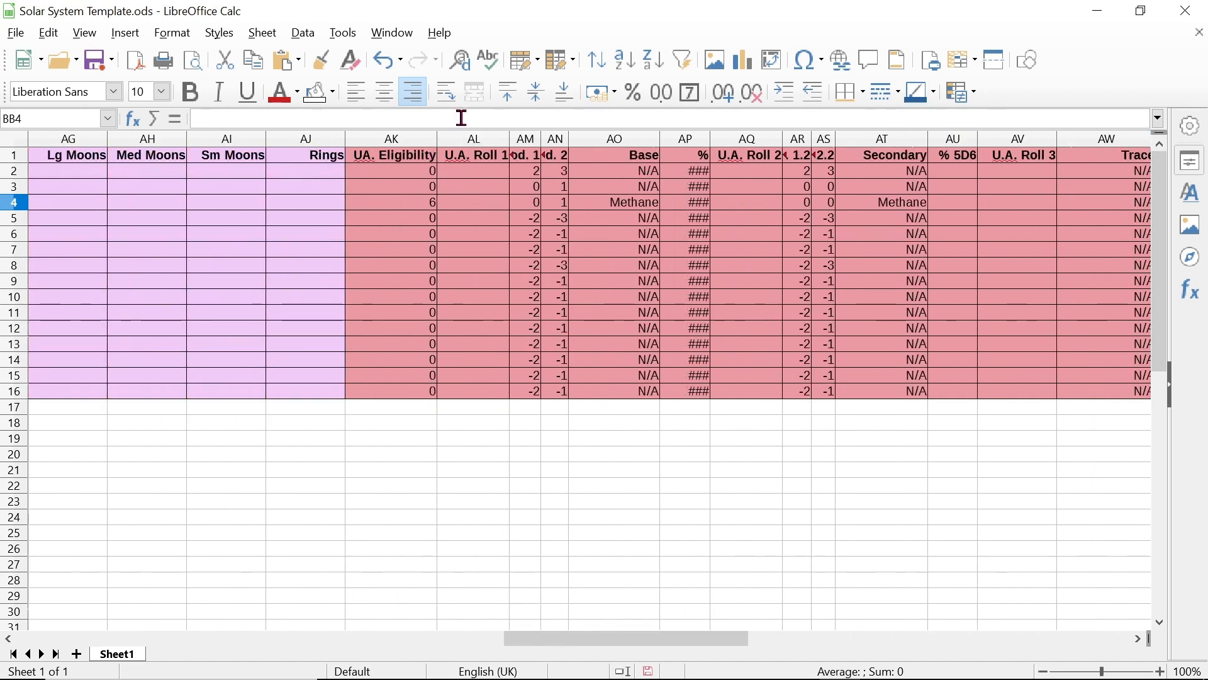
pyautogui.click(470, 203)
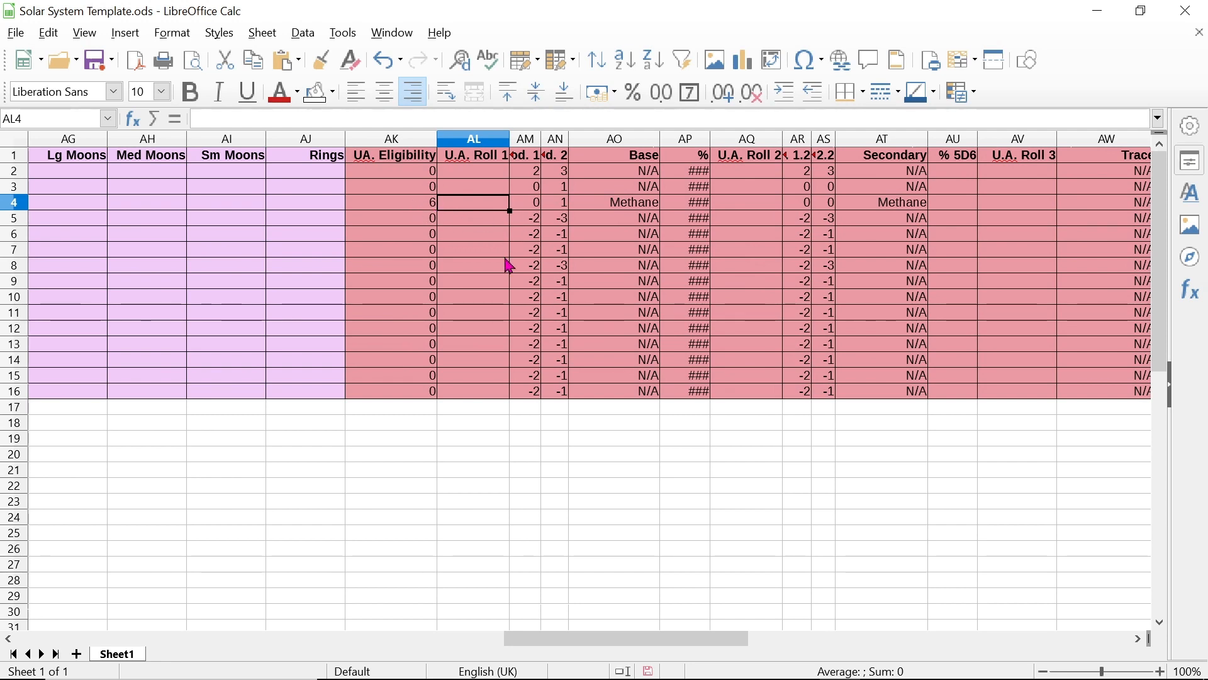
pyautogui.moveTo(1, 678)
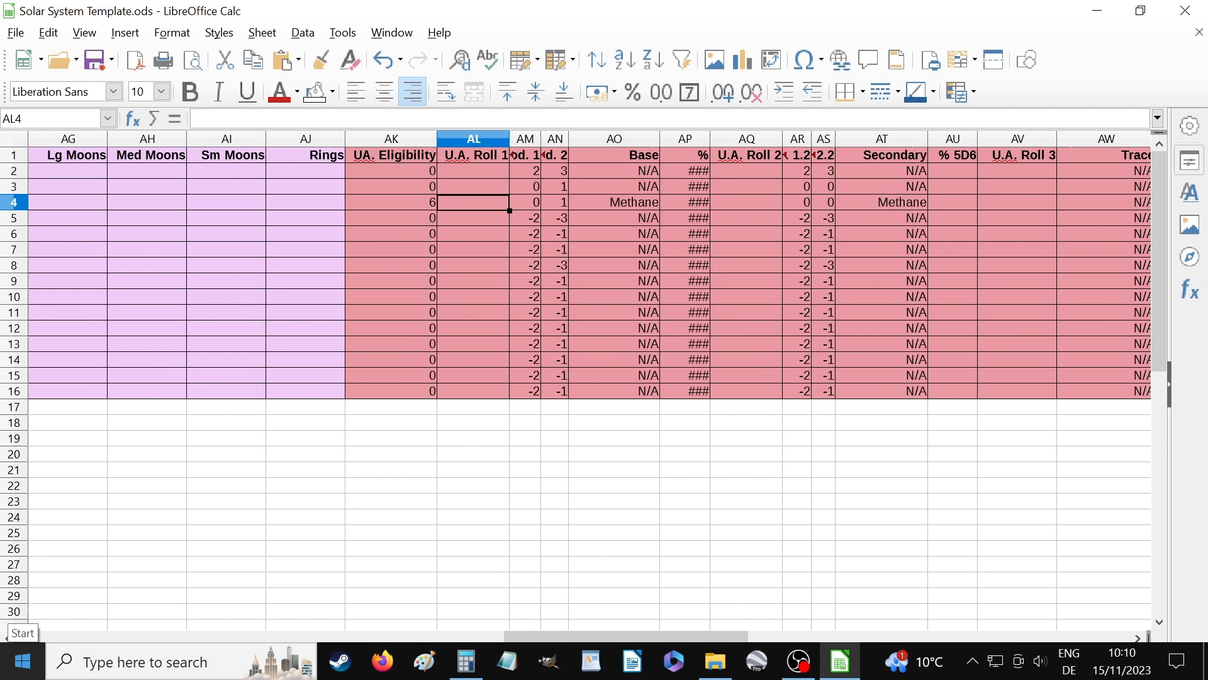
pyautogui.write('4')
pyautogui.press('Return')
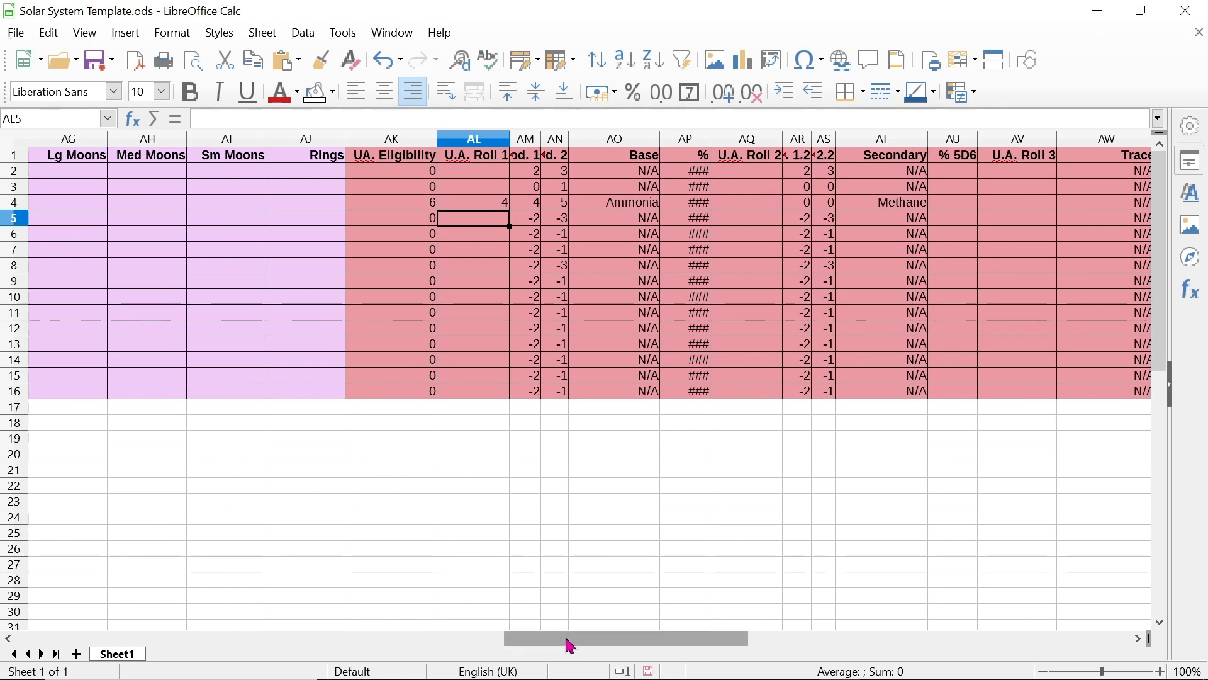
# Try the values 4 and 6 for U.A. Roll 2 in row 4 to test the secondary gas lookup
pyautogui.moveTo(567, 639); pyautogui.dragTo(627, 641)
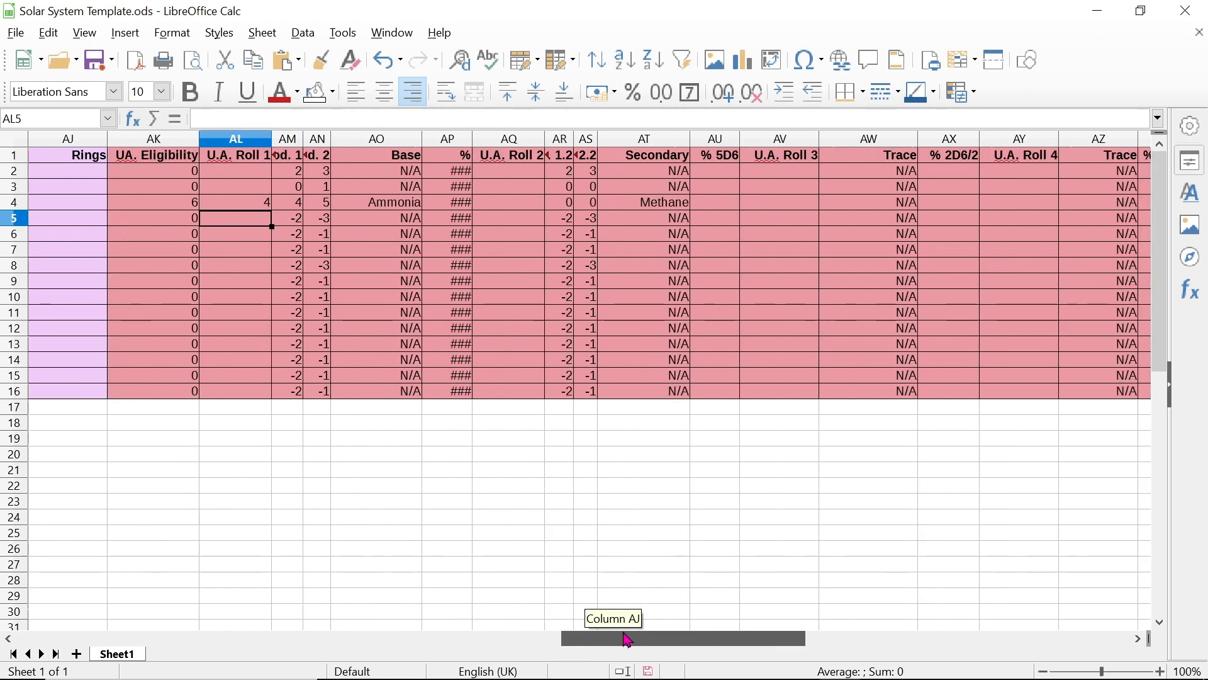
pyautogui.click(512, 203)
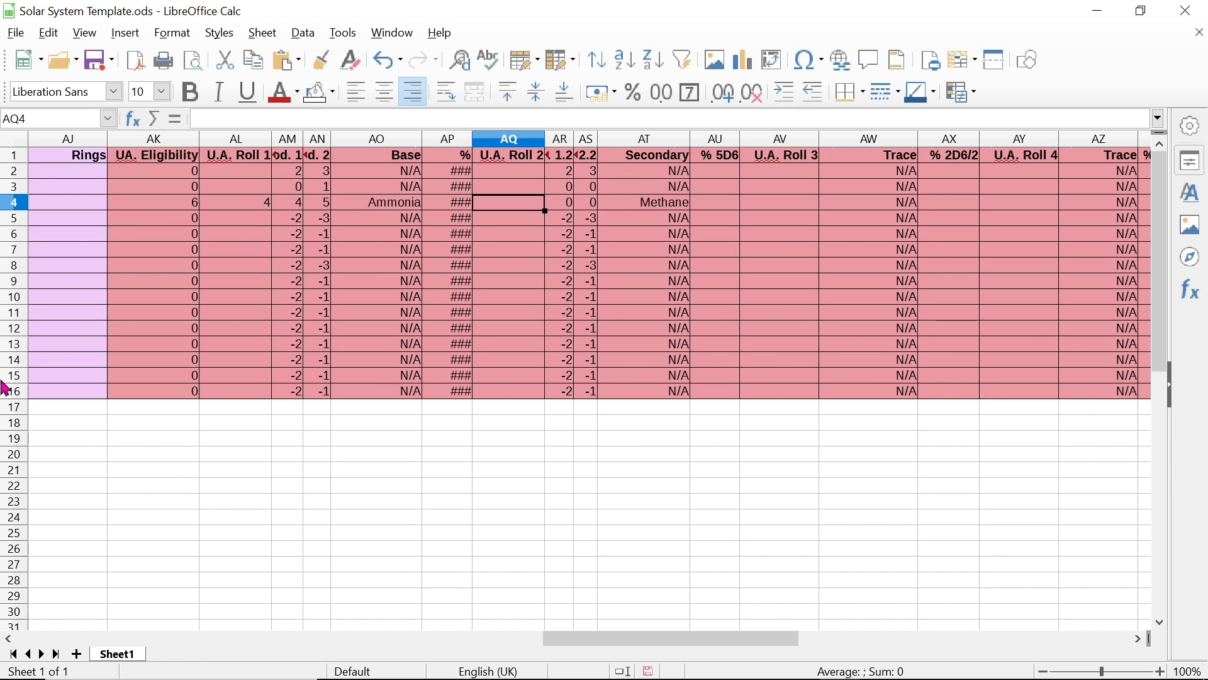
pyautogui.write('4')
pyautogui.press('Return')
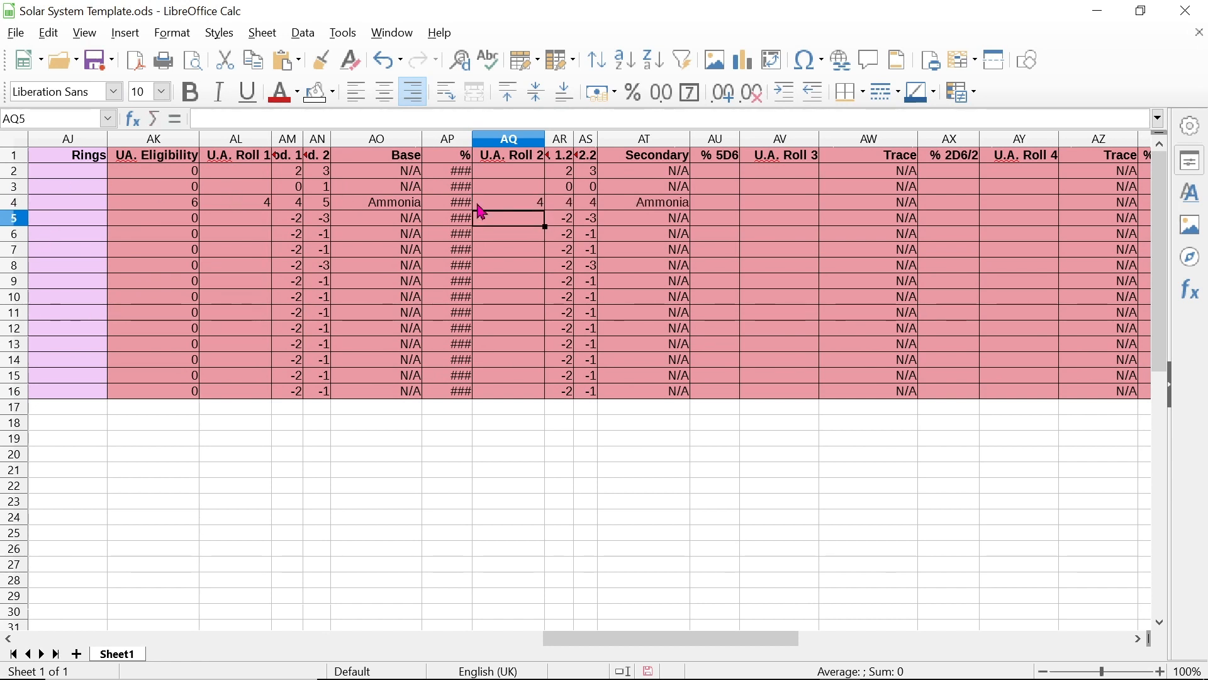
pyautogui.click(496, 202)
pyautogui.press('Delete')
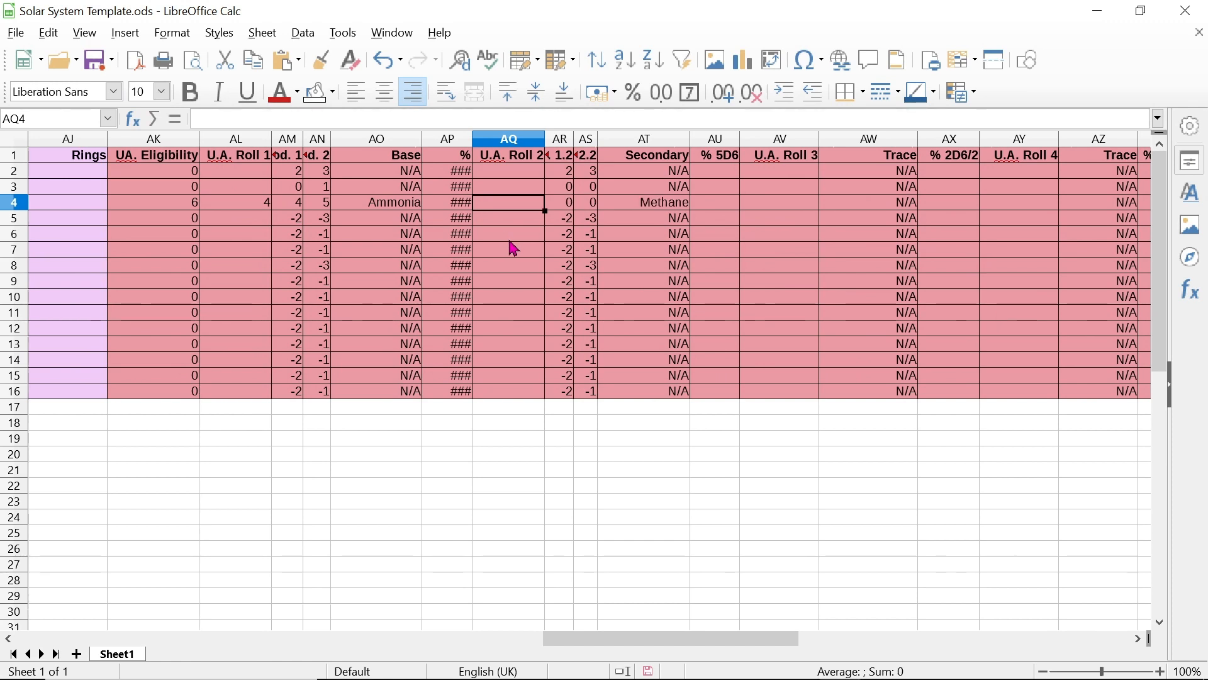
pyautogui.write('6')
pyautogui.press('Return')
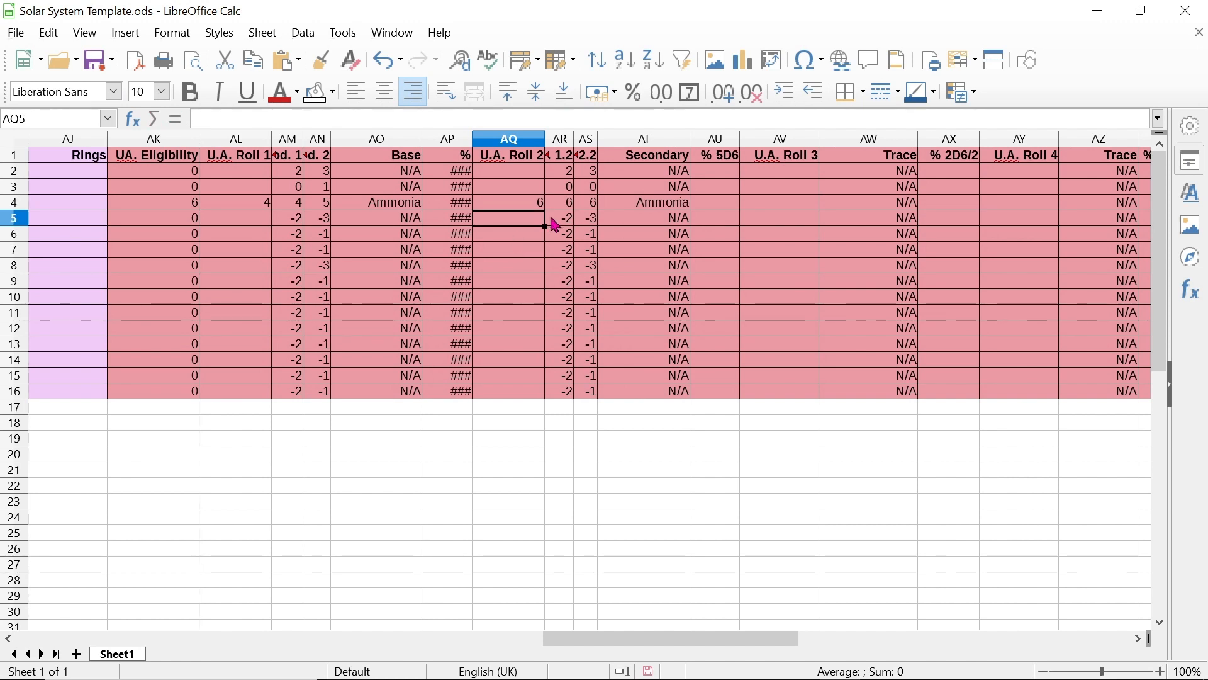
# Replace the U.A. Roll 2 value in row 4 with 12
pyautogui.click(516, 207)
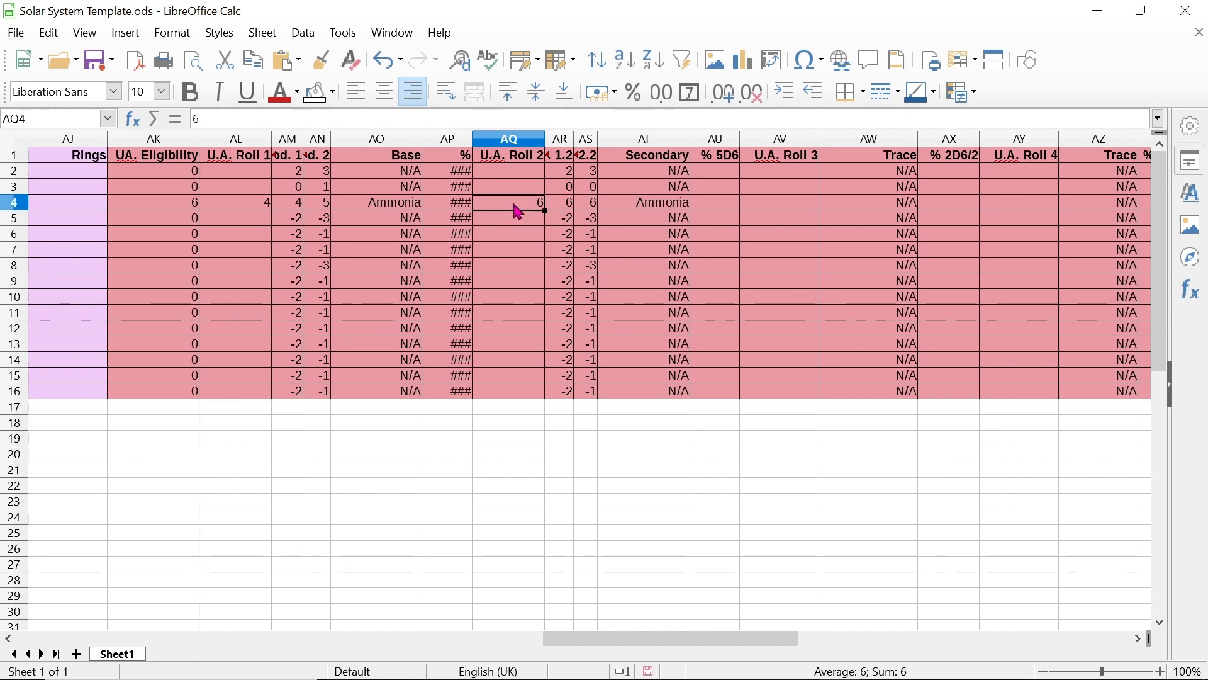
pyautogui.press('Delete')
pyautogui.write('12')
pyautogui.press('Return')
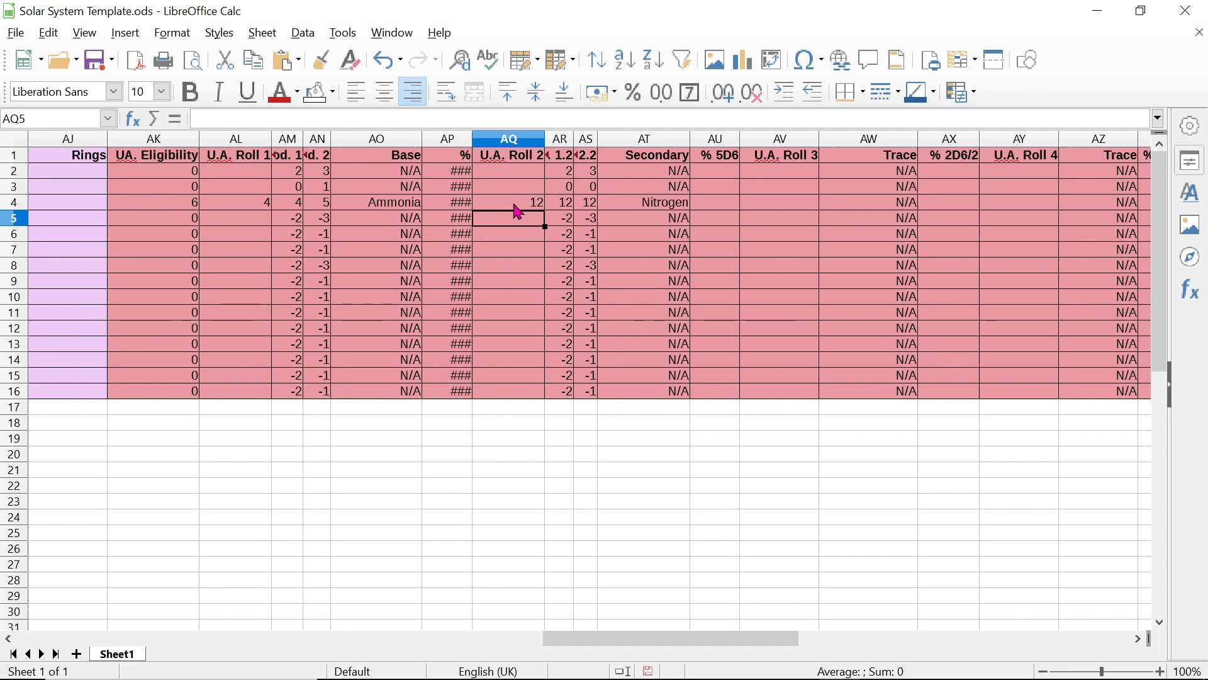
# Try 6 as the U.A. Roll 3 value in row 4 to test the trace gas lookup
pyautogui.click(778, 208)
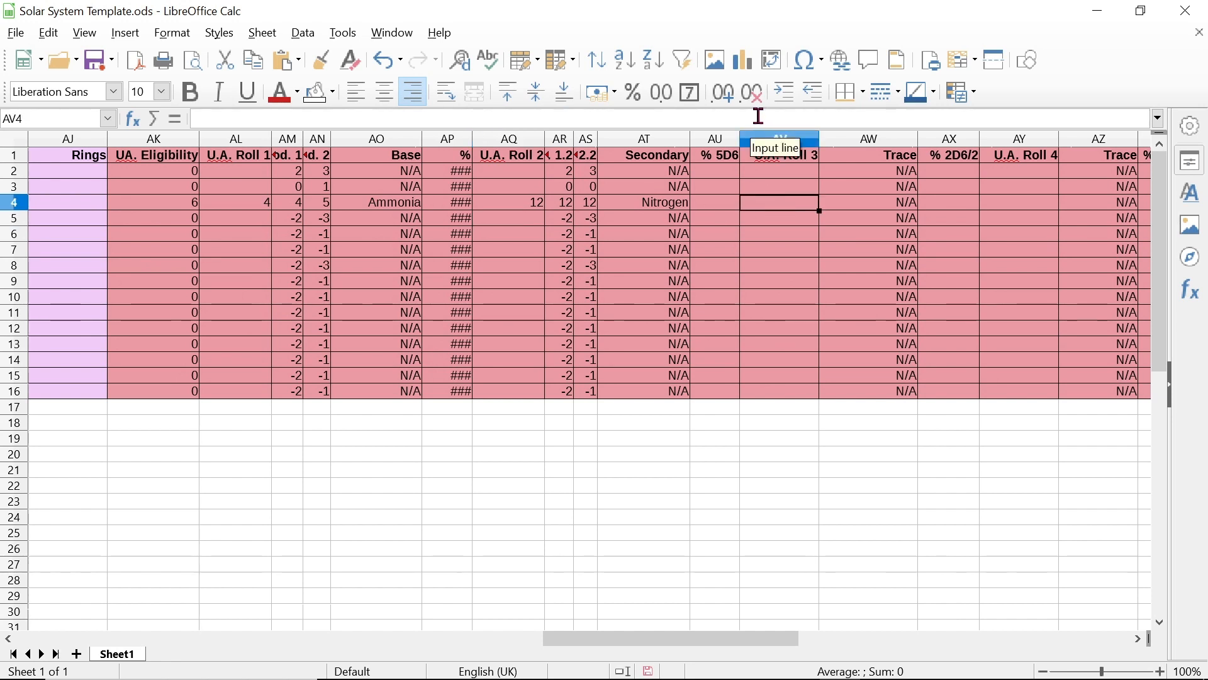
pyautogui.write('6')
pyautogui.press('Return')
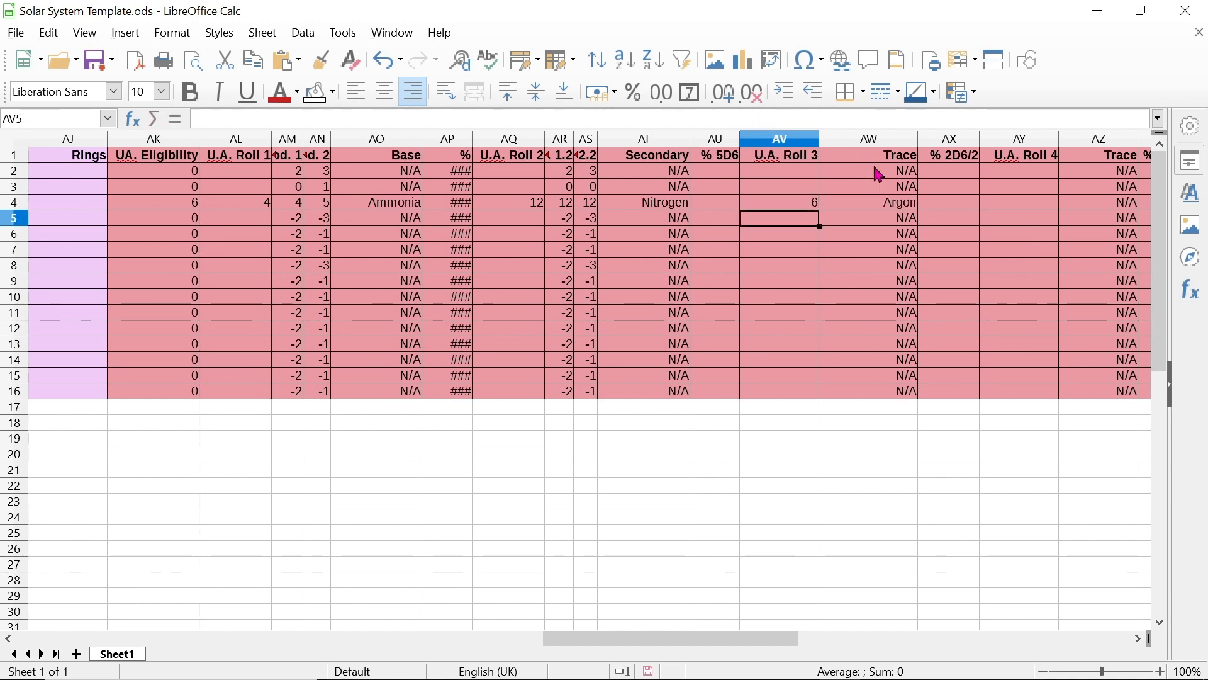
# Replace the U.A. Roll 3 value in row 4 with 11 and reselect that cell
pyautogui.click(814, 208)
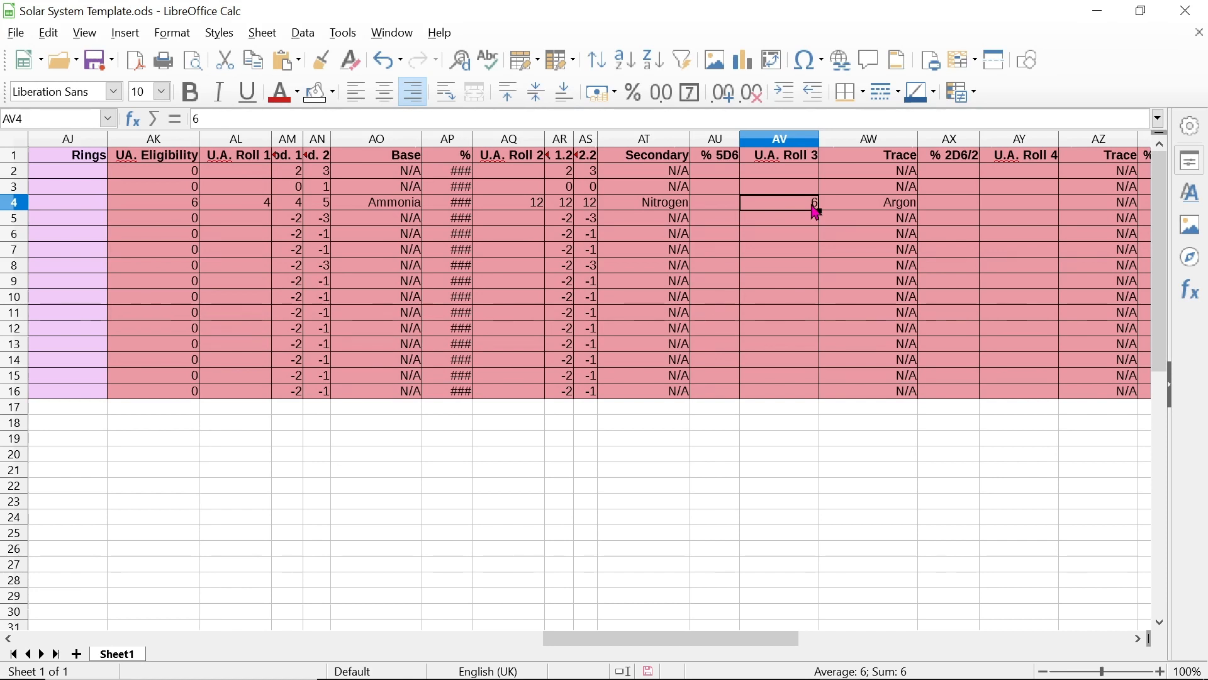
pyautogui.press('Delete')
pyautogui.write('11')
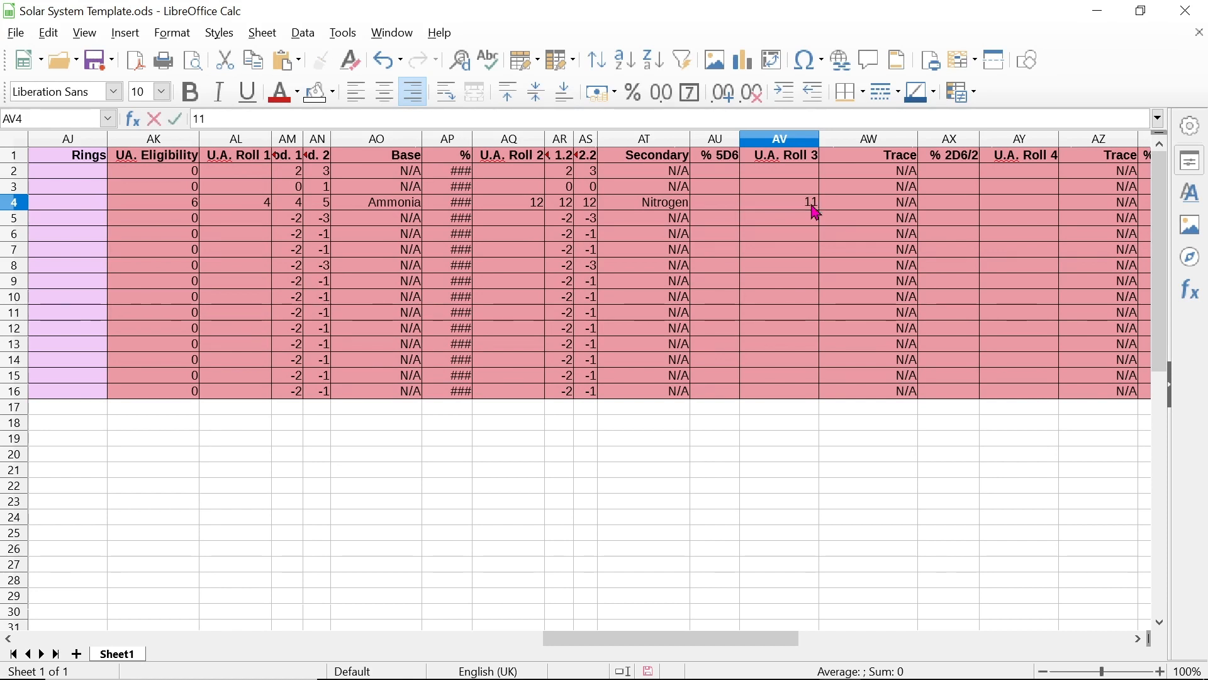
pyautogui.press('Return')
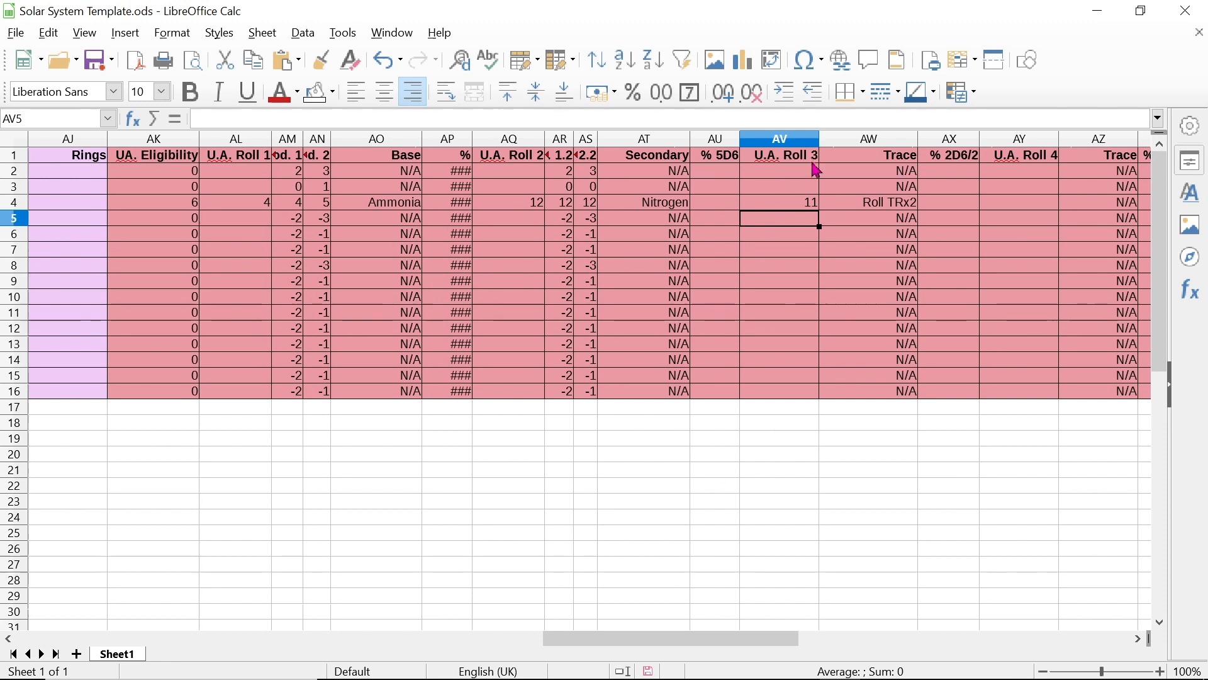
pyautogui.click(809, 207)
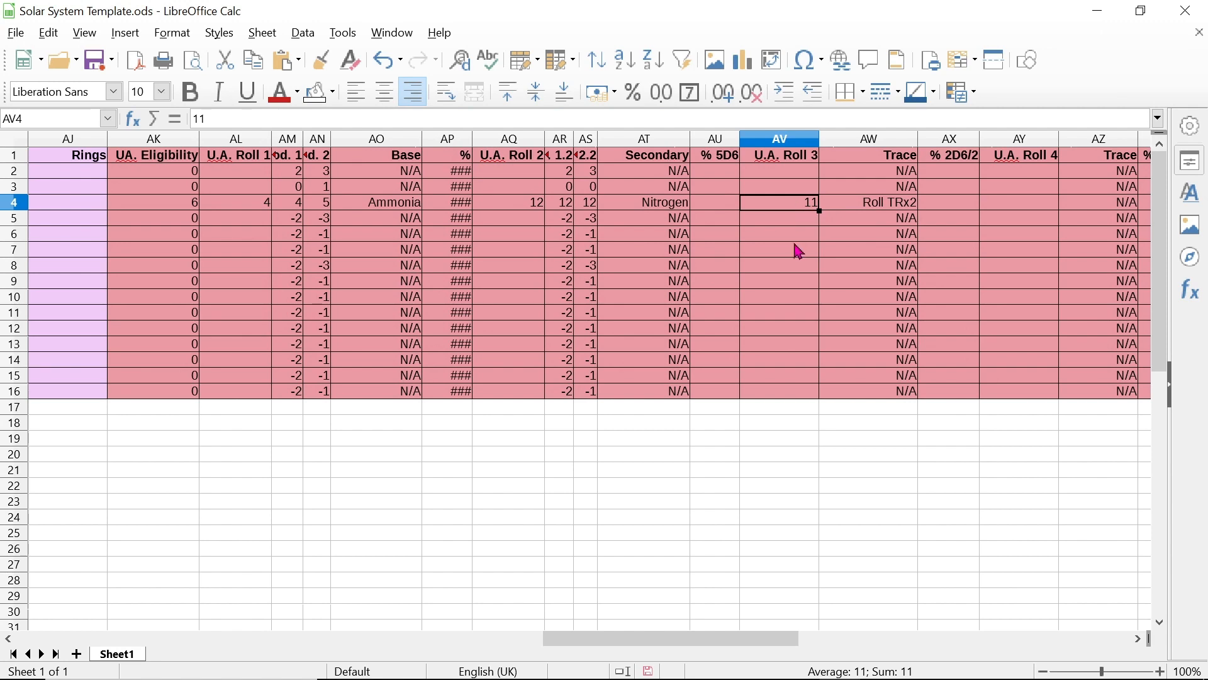
# Try 8 as the U.A. Roll 3 value in row 4, clearing the existing roll first
pyautogui.moveTo(652, 639); pyautogui.dragTo(707, 639)
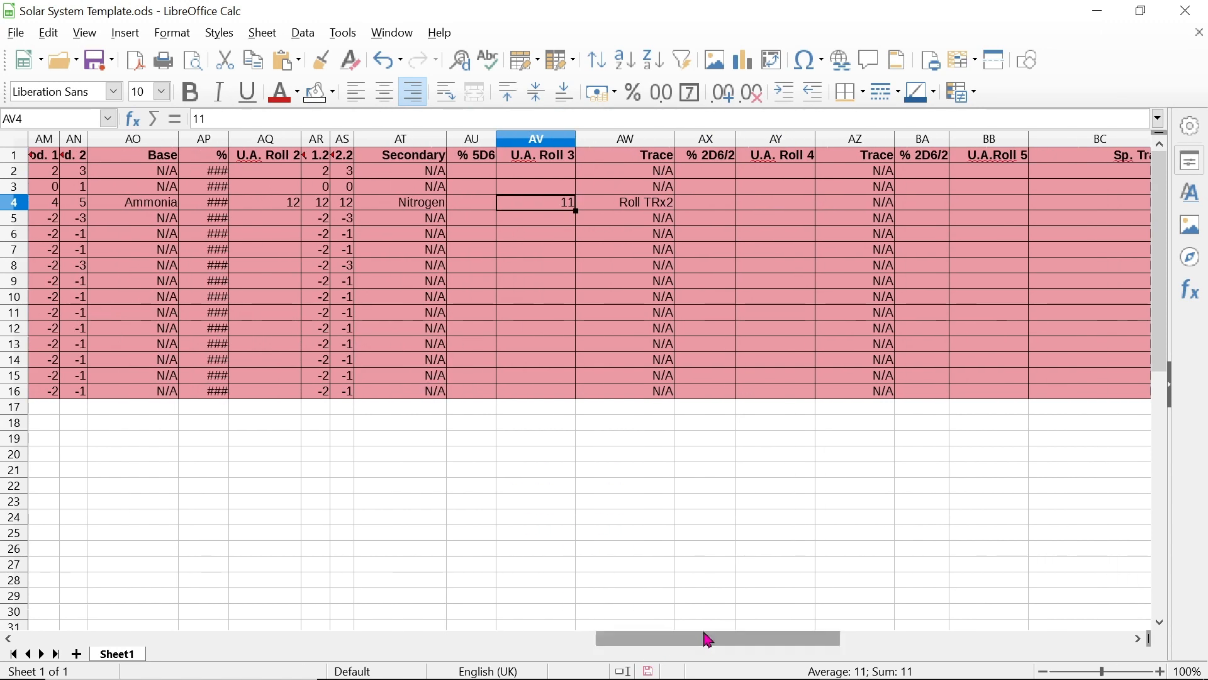
pyautogui.click(781, 211)
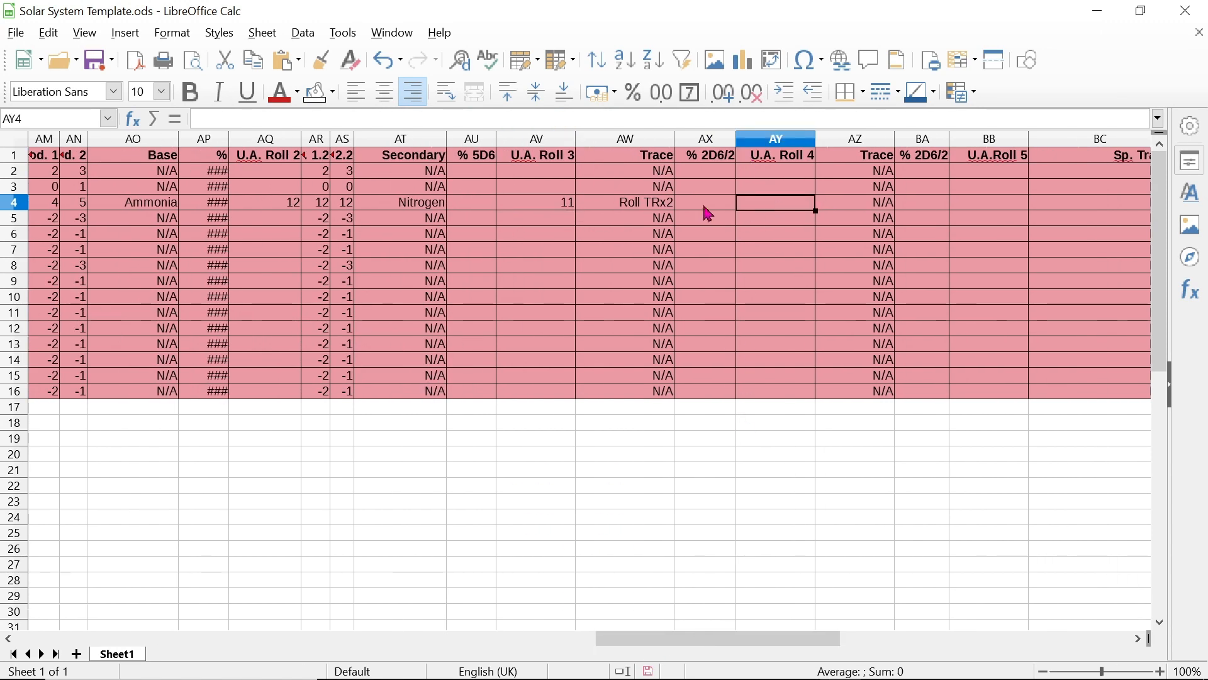
pyautogui.click(557, 211)
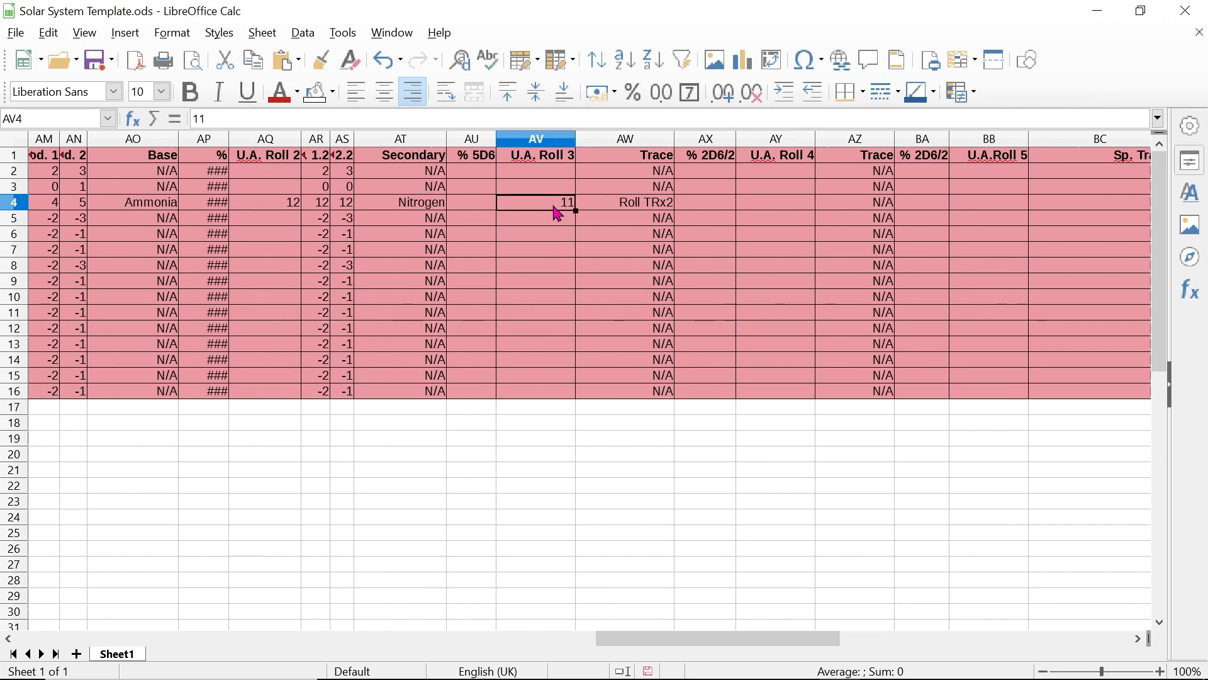
pyautogui.click(785, 203)
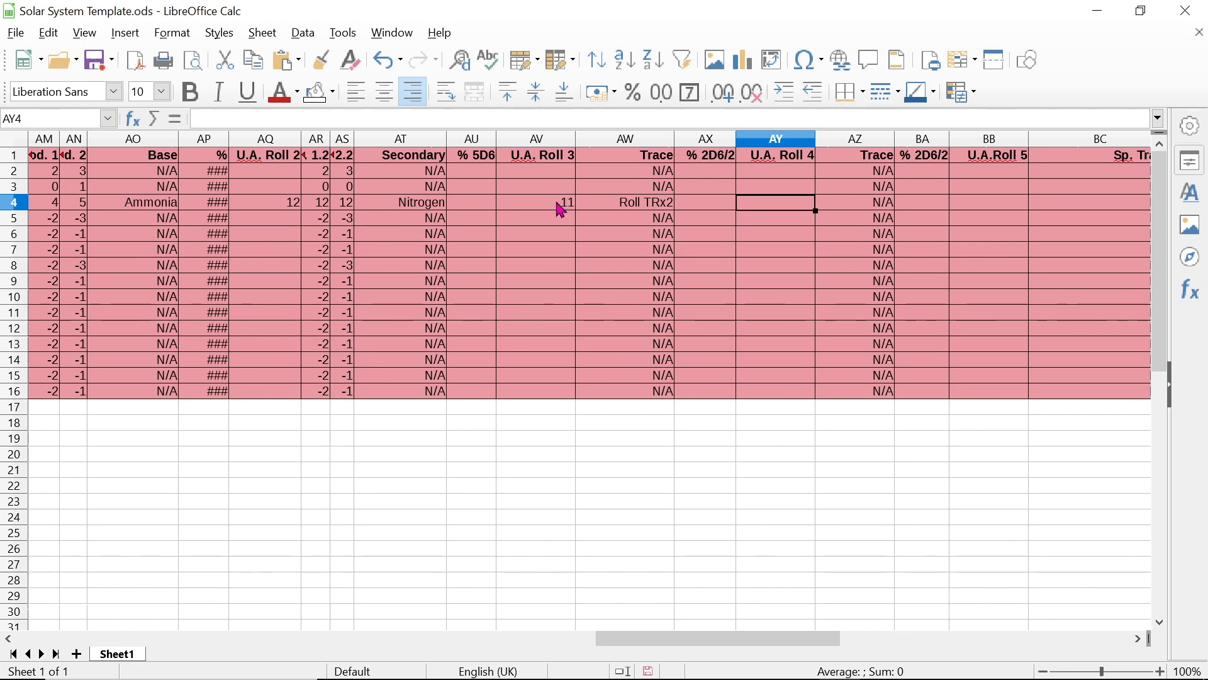
pyautogui.click(559, 209)
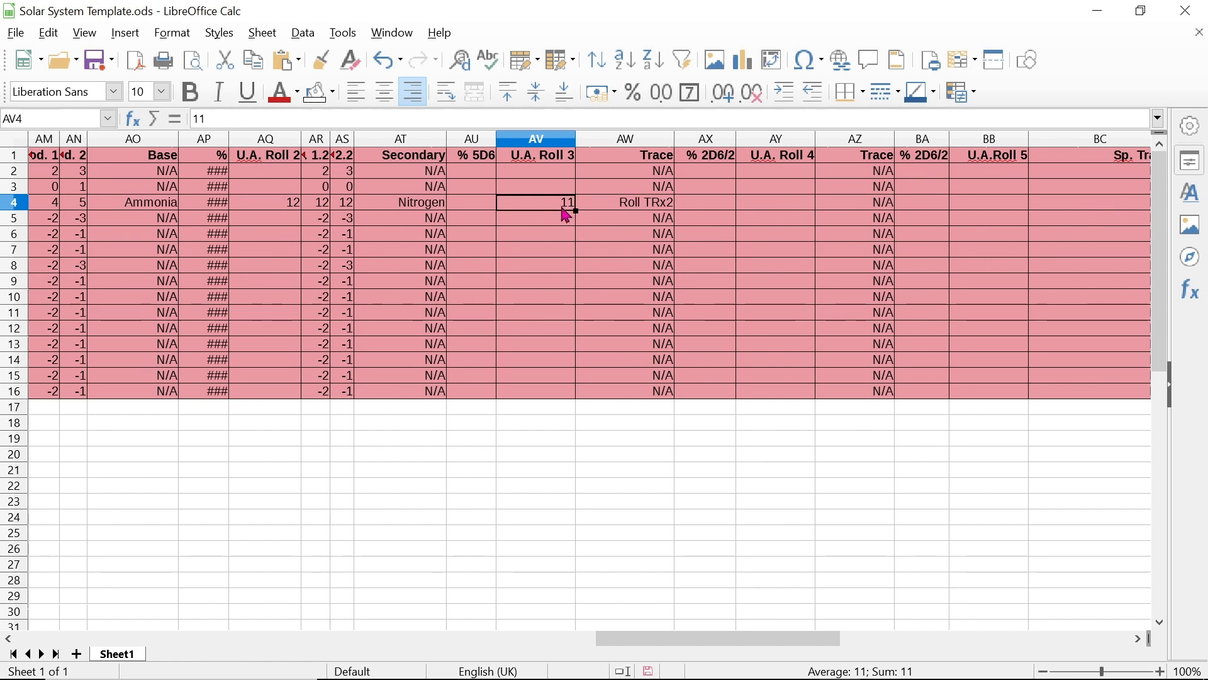
pyautogui.press('Delete')
pyautogui.write('8')
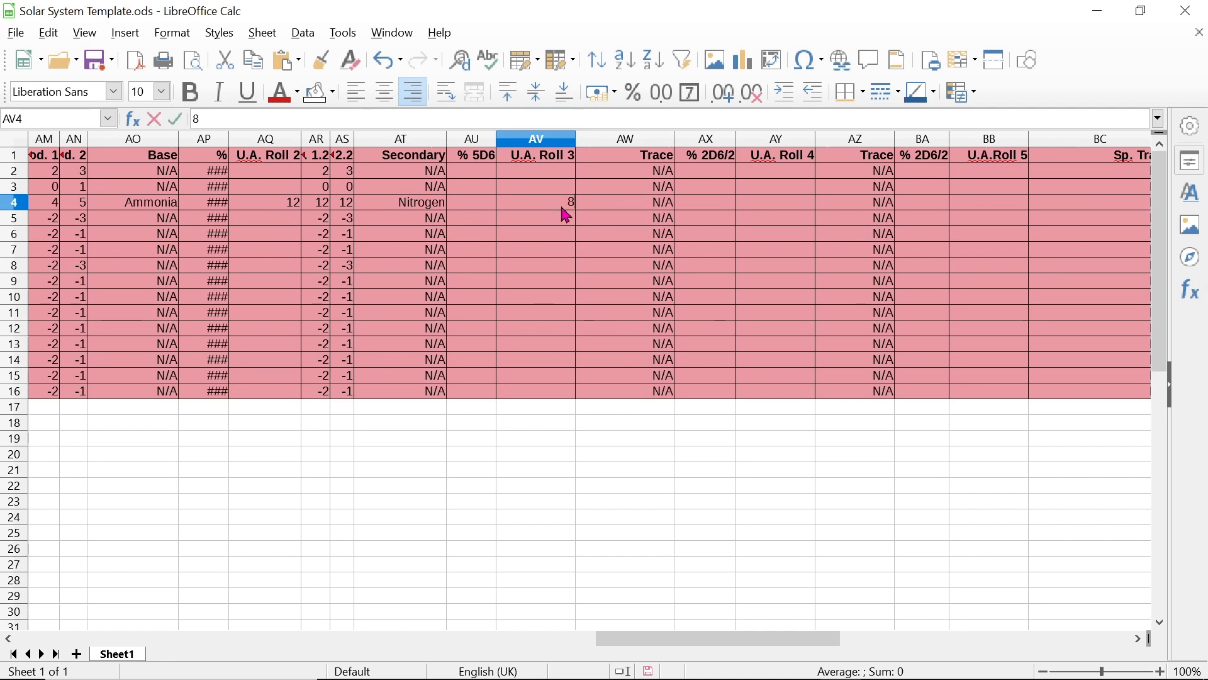
# Try 7 as the U.A. Roll 4 value in row 4 to test the second trace gas lookup
pyautogui.click(777, 210)
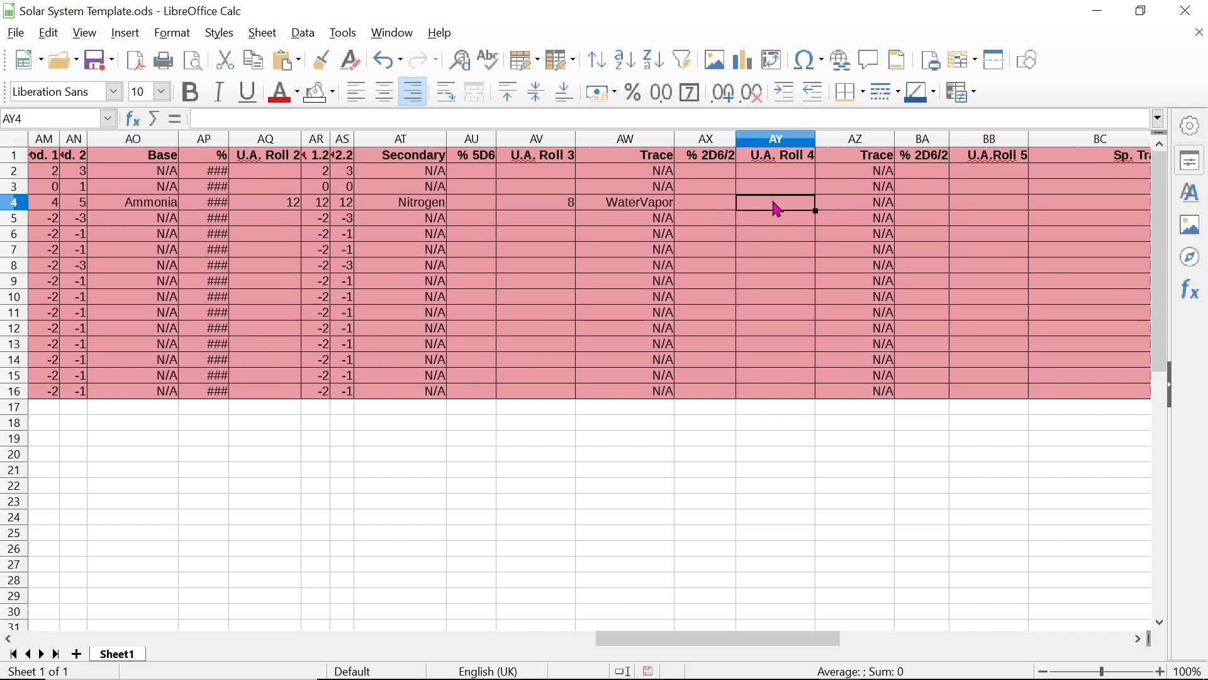
pyautogui.write('7')
pyautogui.press('Return')
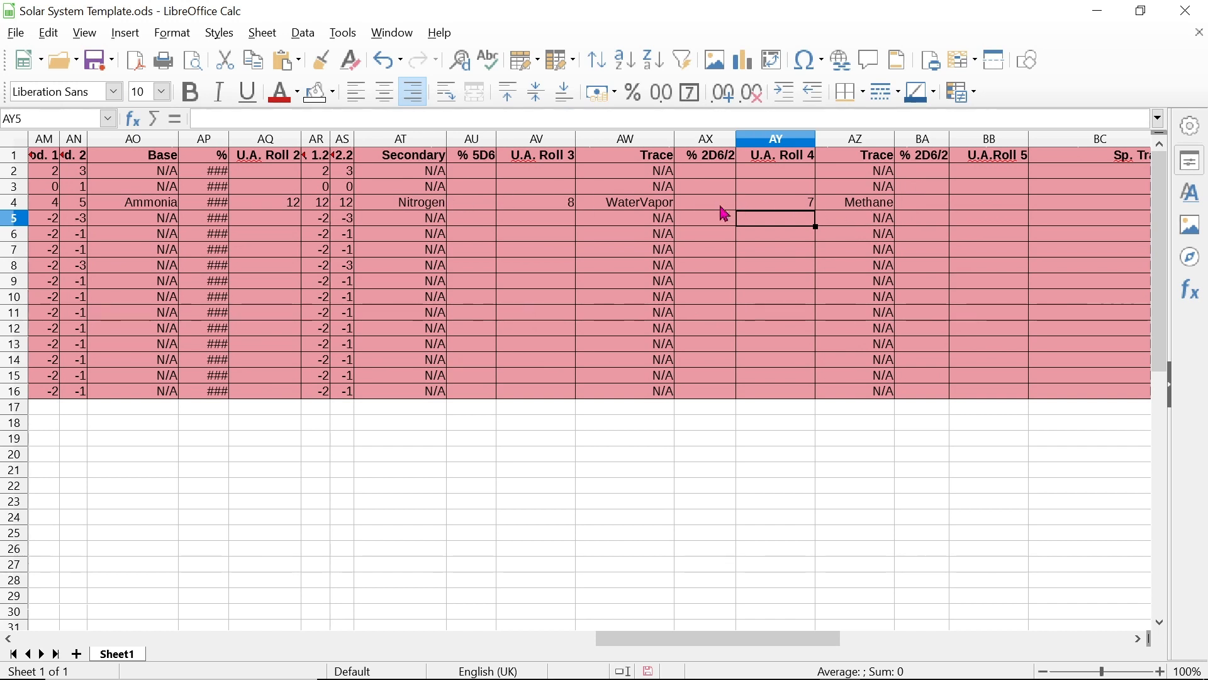
# Try 12 as the U.A. Roll 3 value in row 4 to test the combined trace and special trace result
pyautogui.click(557, 203)
pyautogui.write('1')
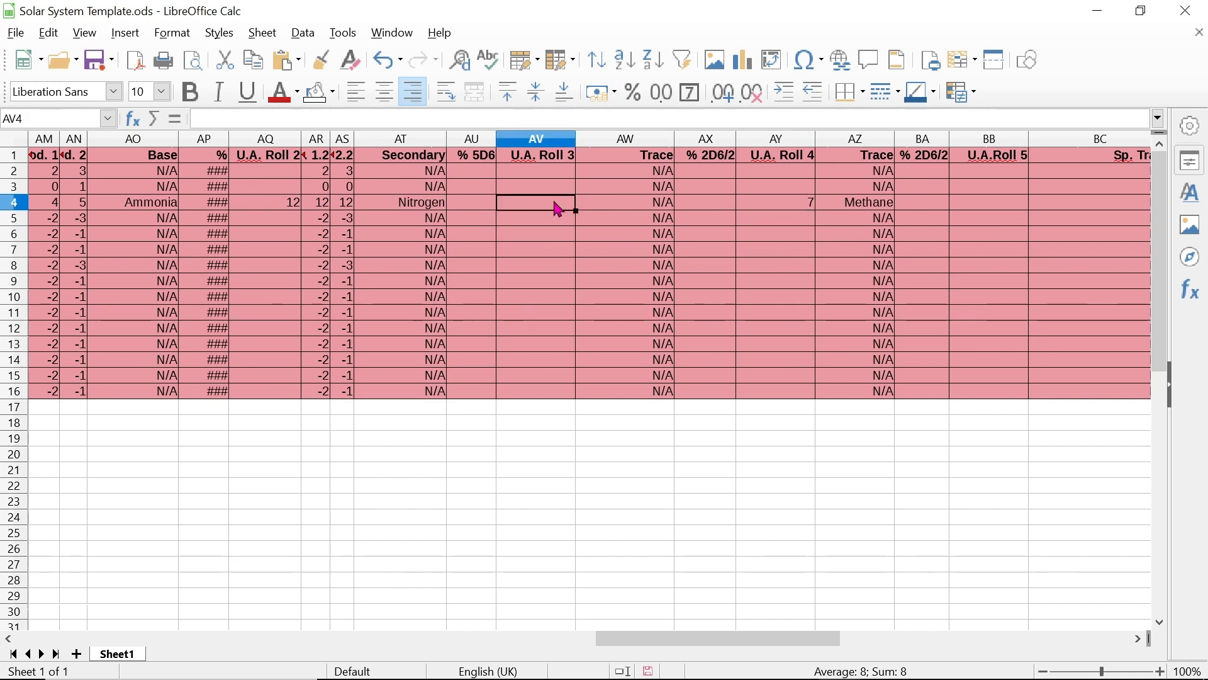
pyautogui.write('2')
pyautogui.press('Return')
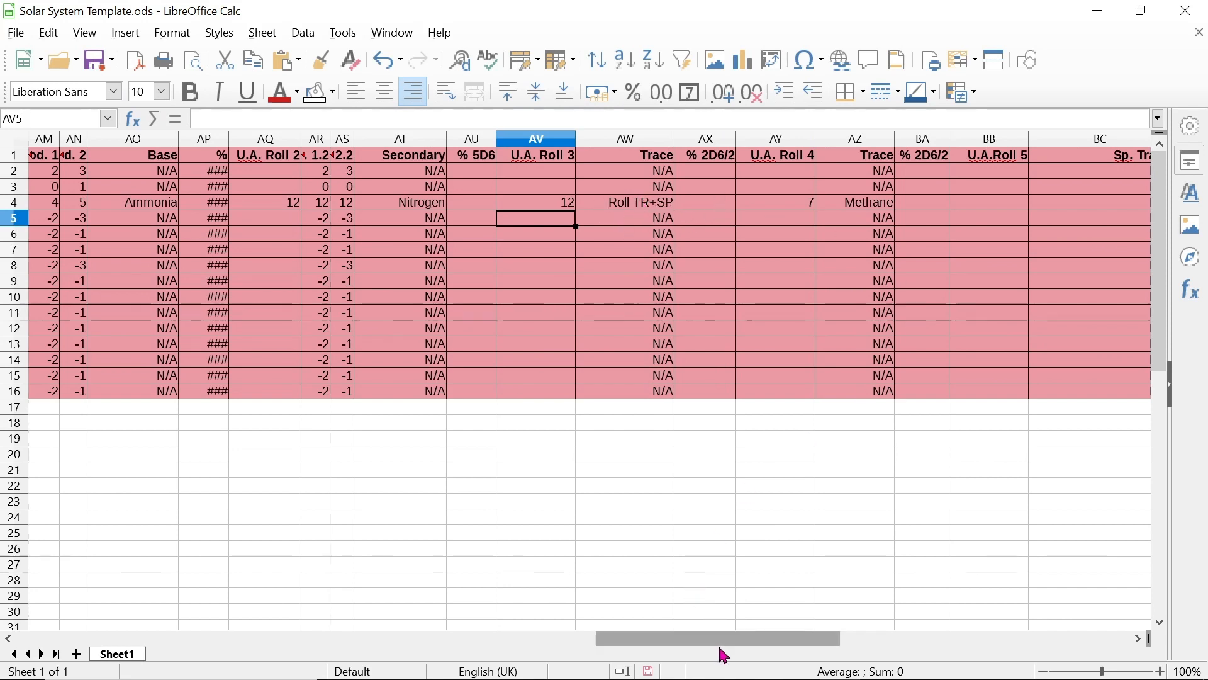
# Replace the U.A. Roll 3 value in row 4 with 7 and clear that row's U.A. Roll 4 value
pyautogui.click(565, 206)
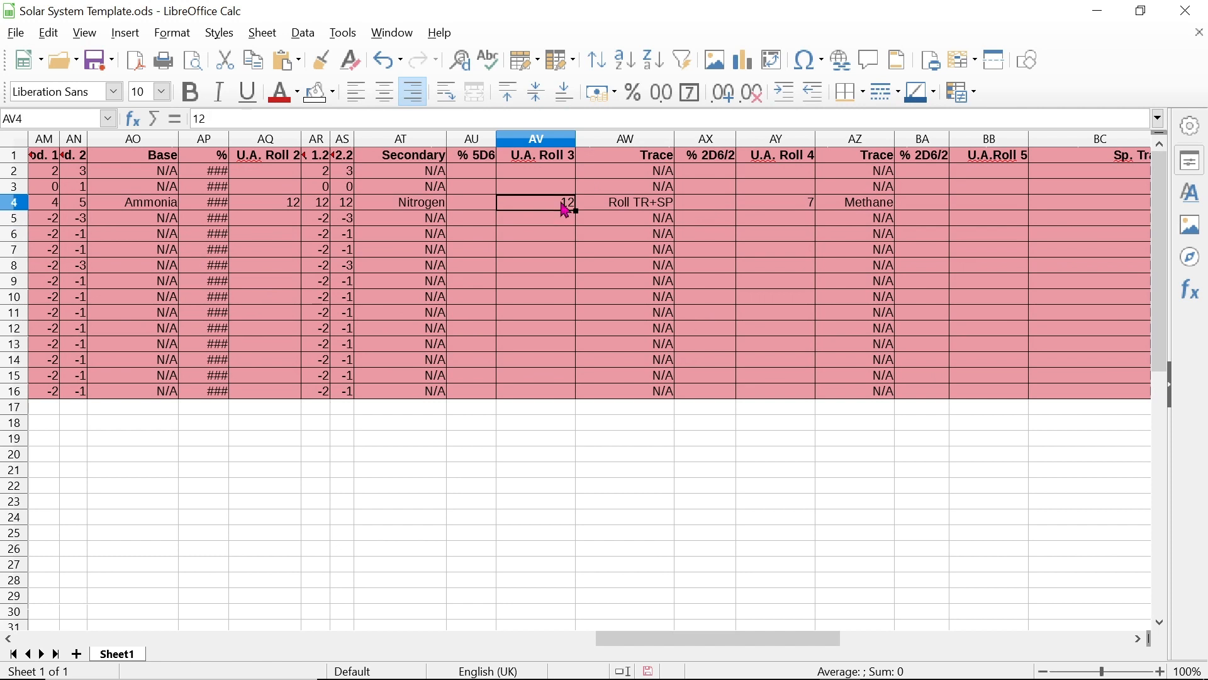
pyautogui.press('Delete')
pyautogui.write('7')
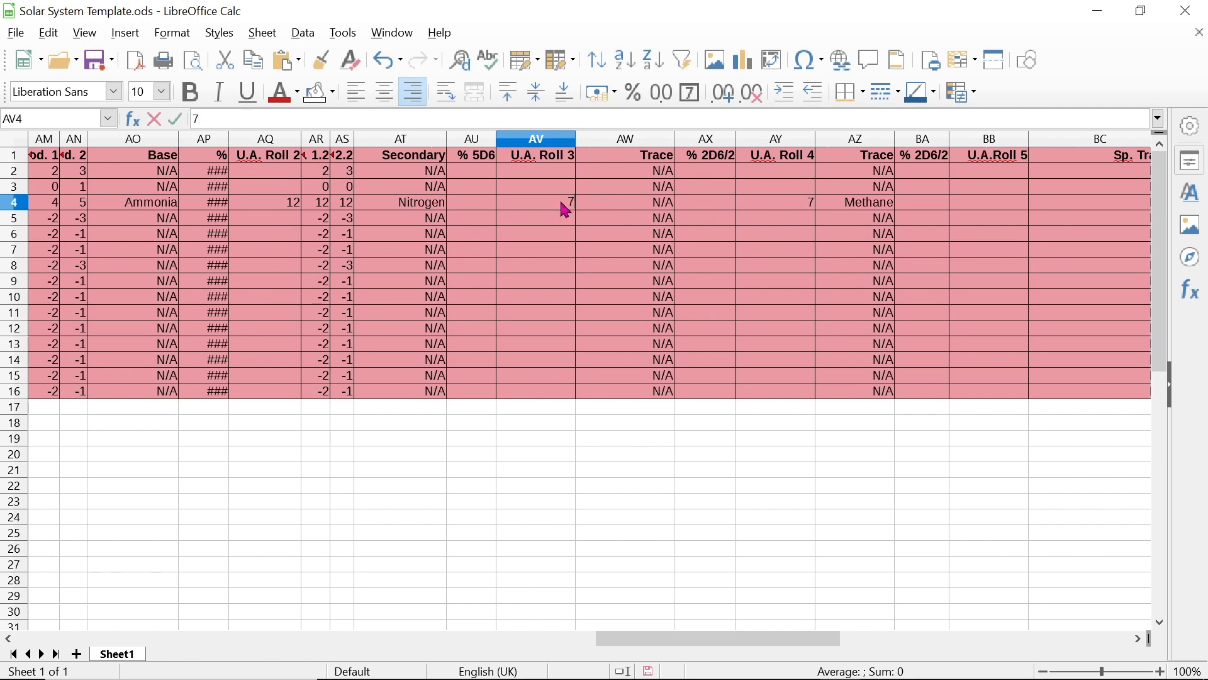
pyautogui.press('Return')
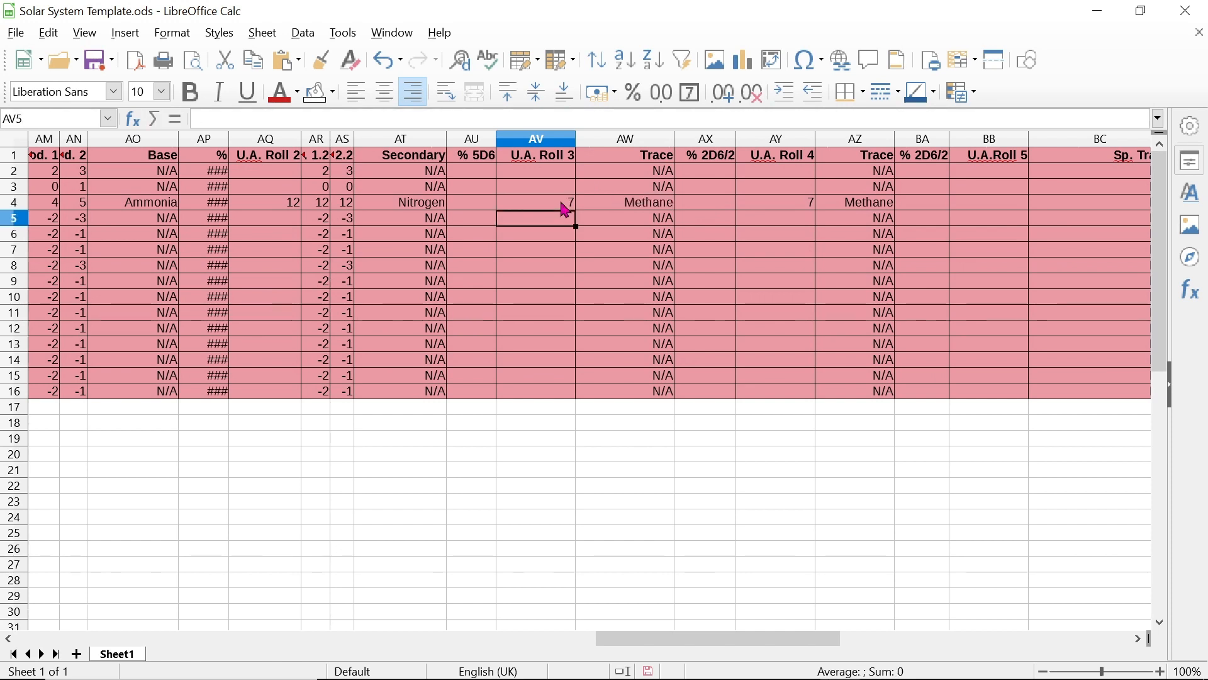
pyautogui.click(795, 205)
pyautogui.press('Delete')
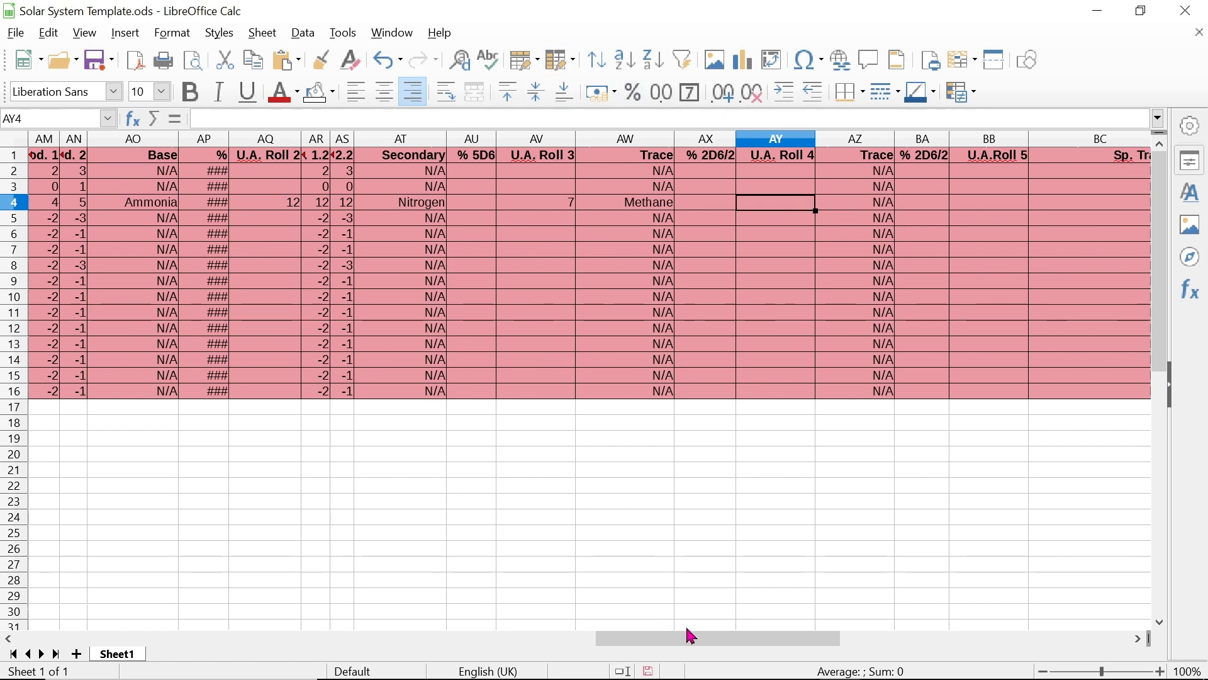
# Try 4 as the U.A. Roll 5 value in row 4 and check the special trace and caustic columns
pyautogui.moveTo(709, 645); pyautogui.dragTo(770, 648)
pyautogui.click(846, 203)
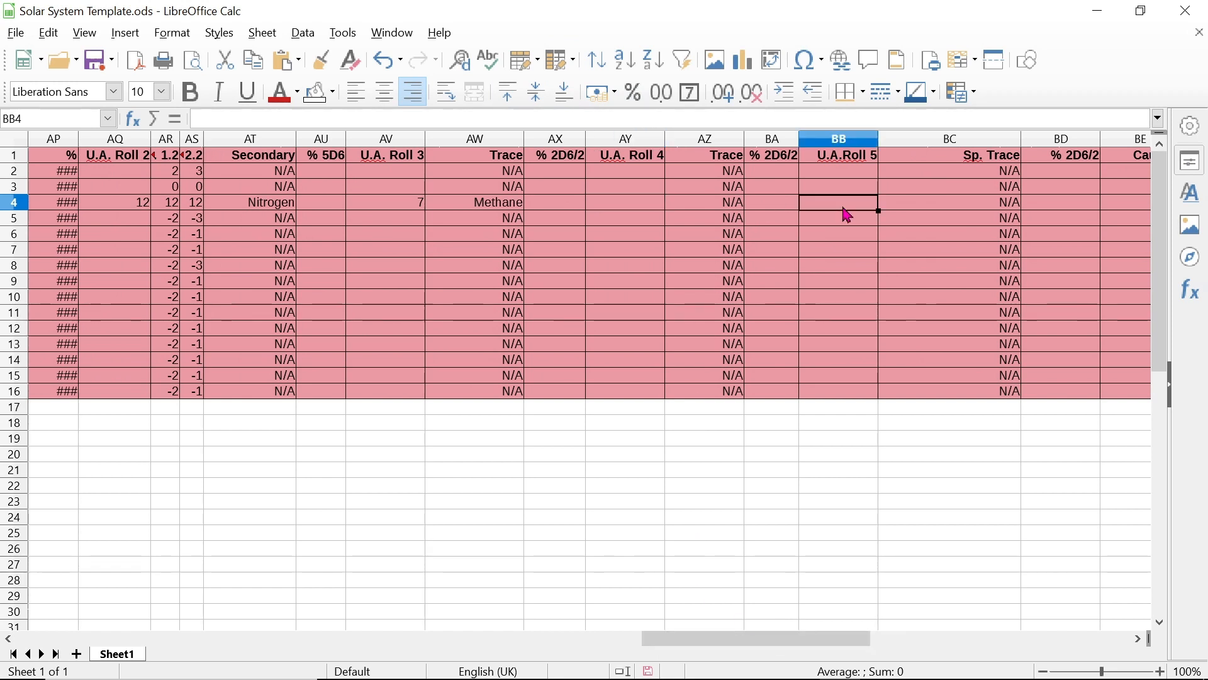
pyautogui.write('4')
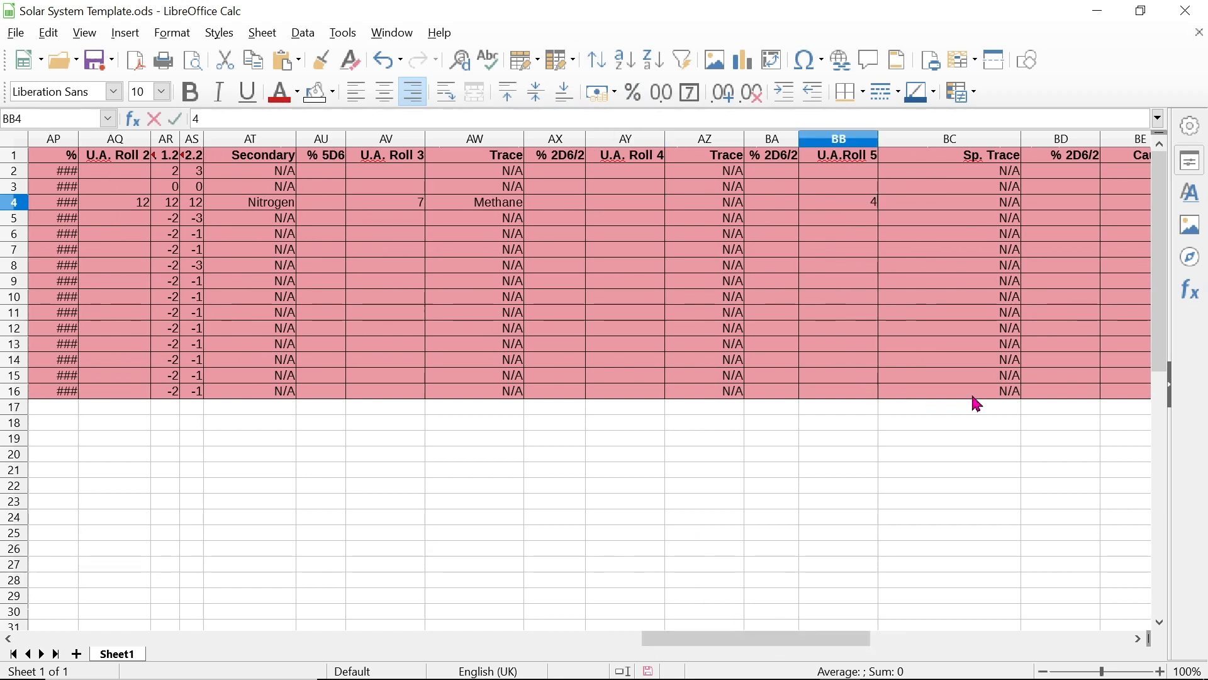
pyautogui.press('Return')
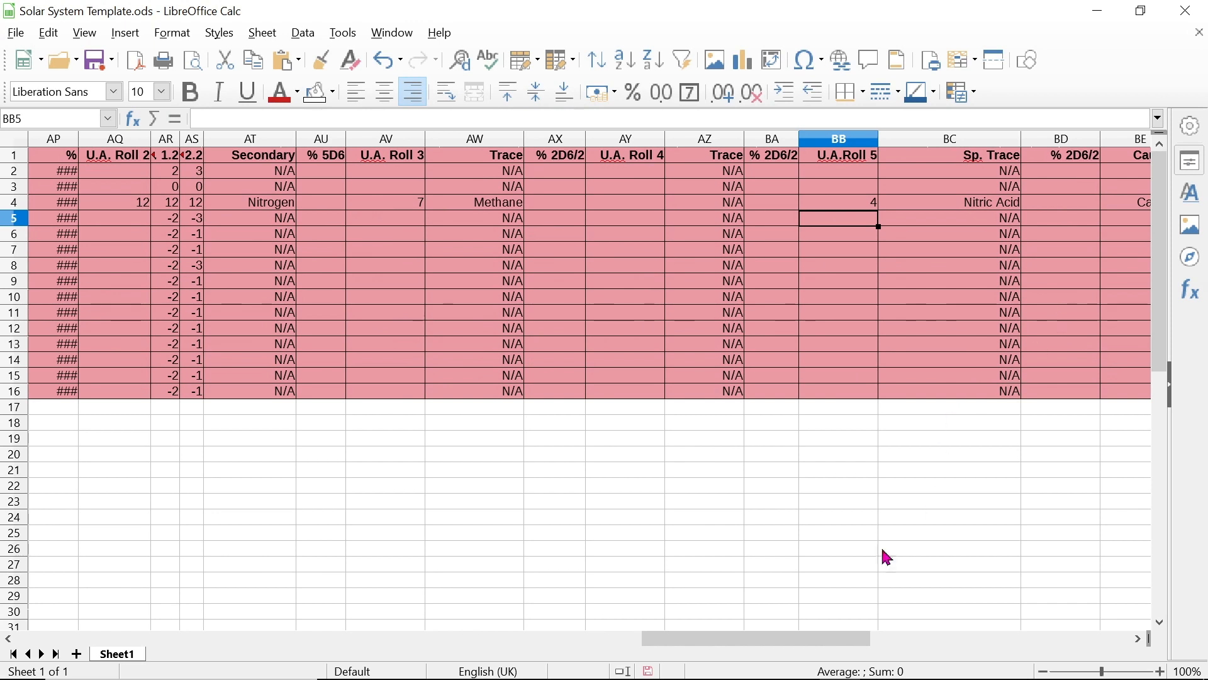
pyautogui.moveTo(739, 640); pyautogui.dragTo(791, 647)
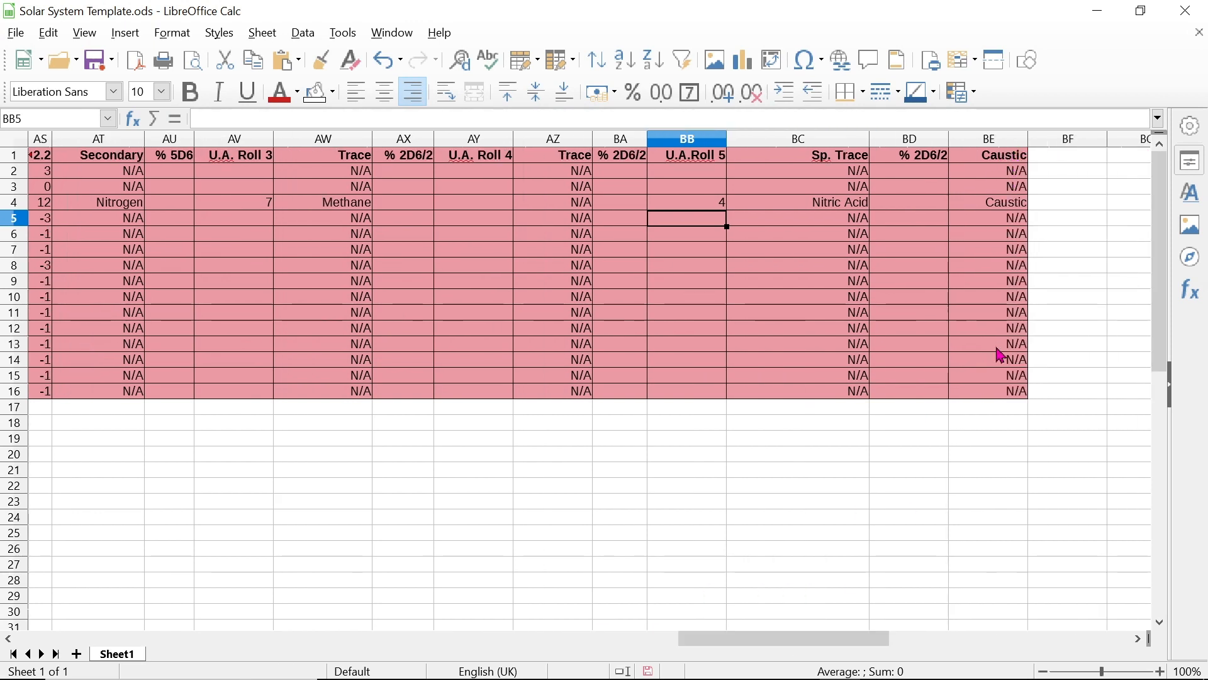
# Clear the U.A. Roll 5 value in row 4 and try 5 instead
pyautogui.click(662, 203)
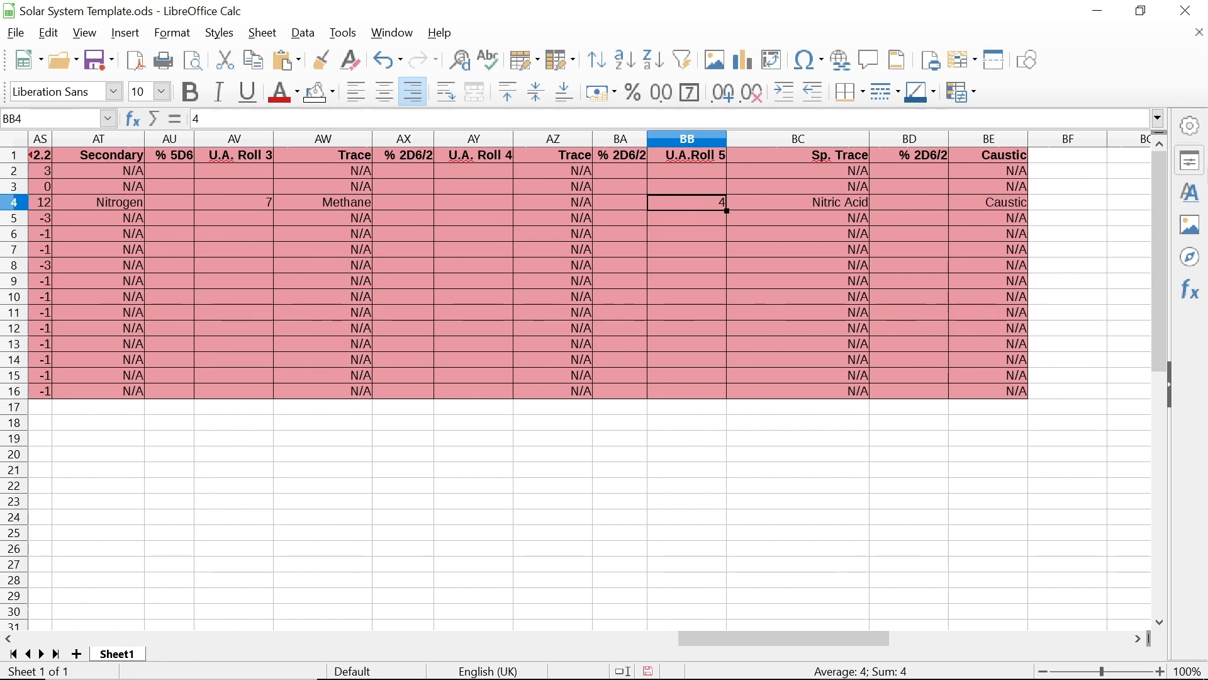
pyautogui.press('Delete')
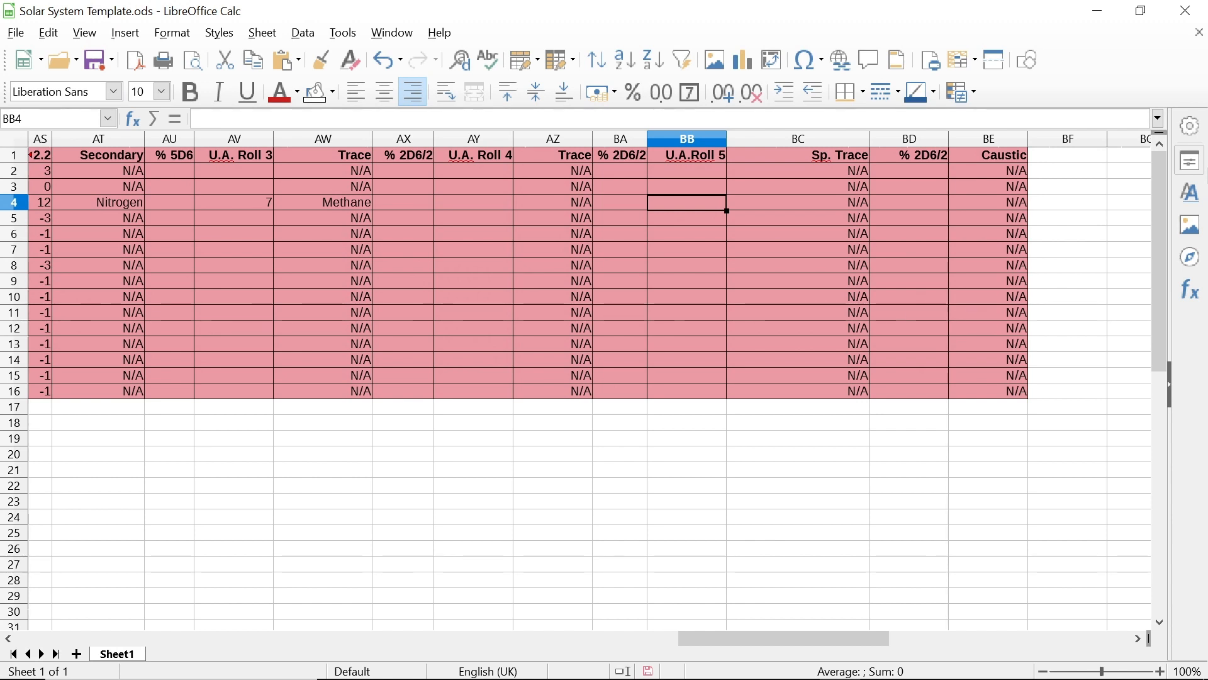
pyautogui.write('5')
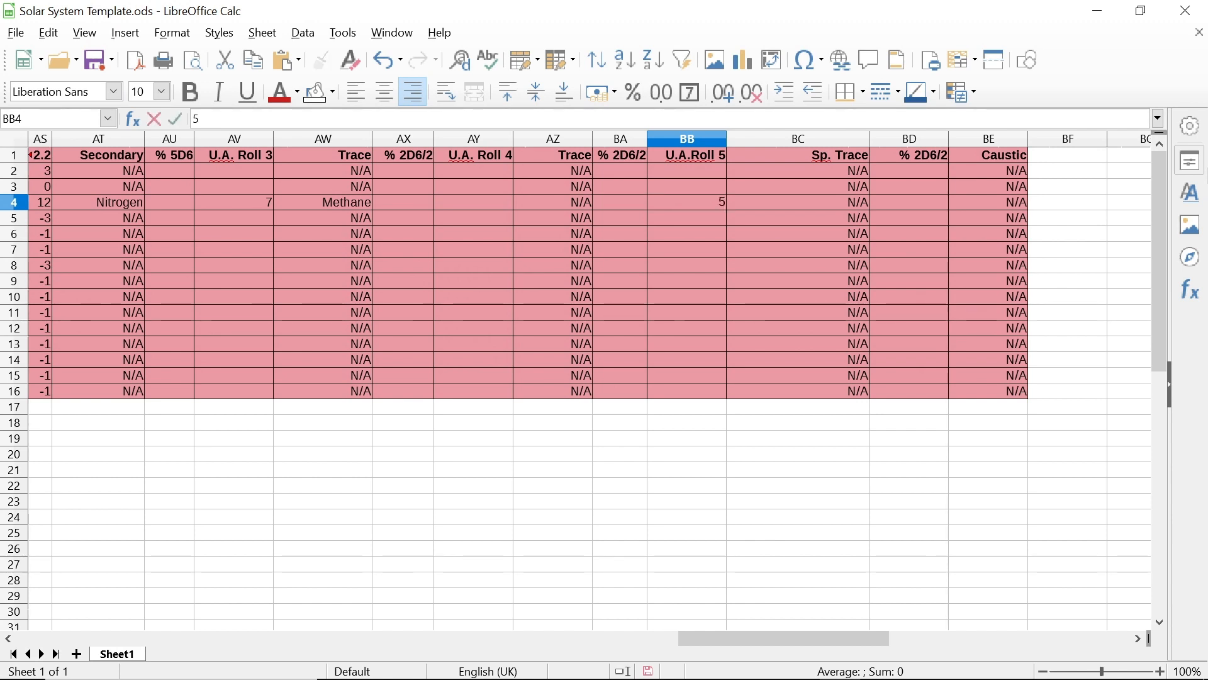
pyautogui.press('Return')
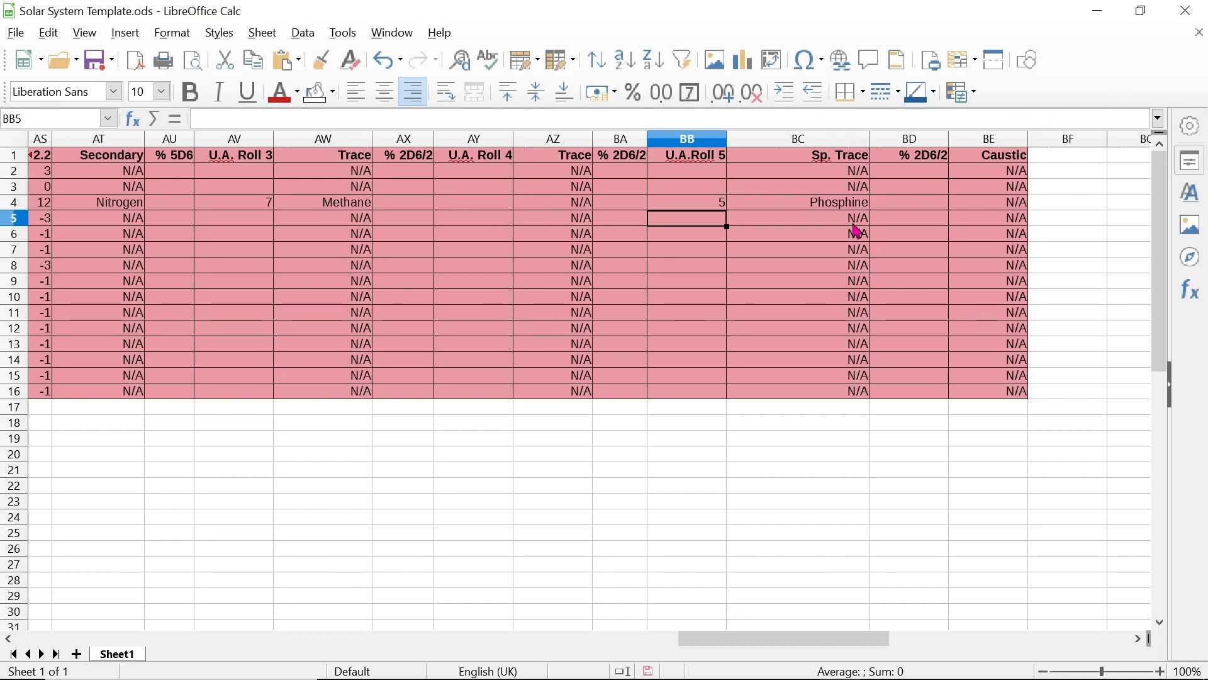
# Replace the U.A. Roll 5 value in row 4 with 6
pyautogui.click(718, 207)
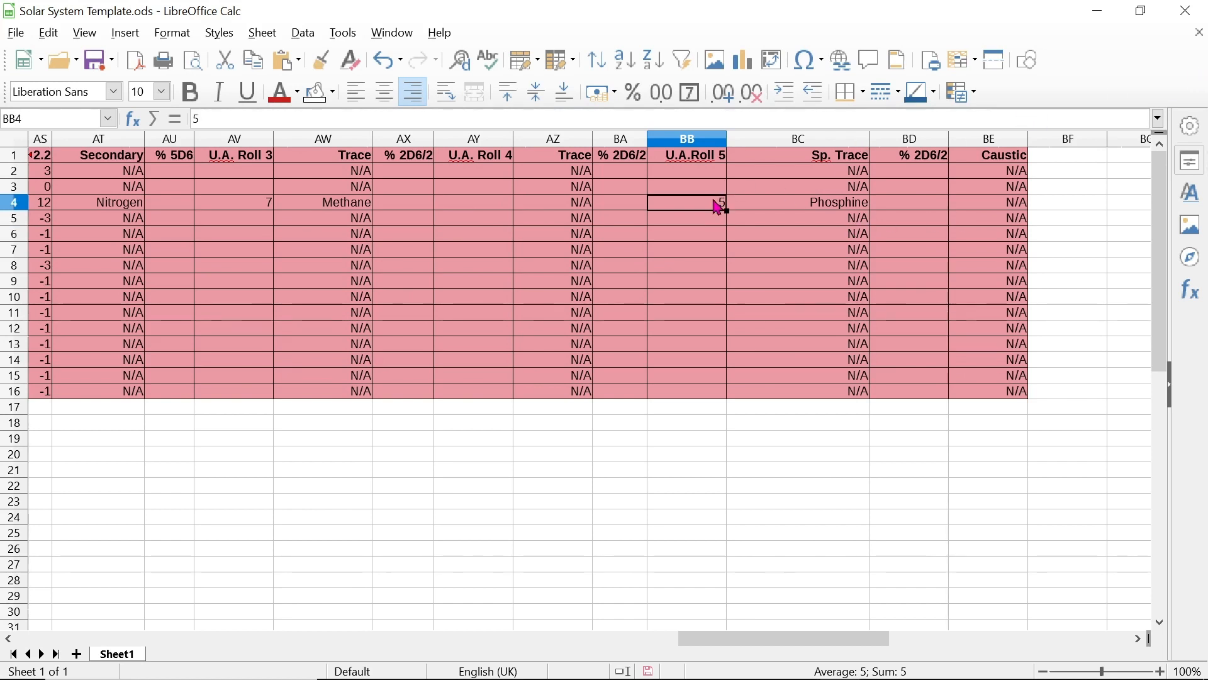
pyautogui.write('6')
pyautogui.press('Return')
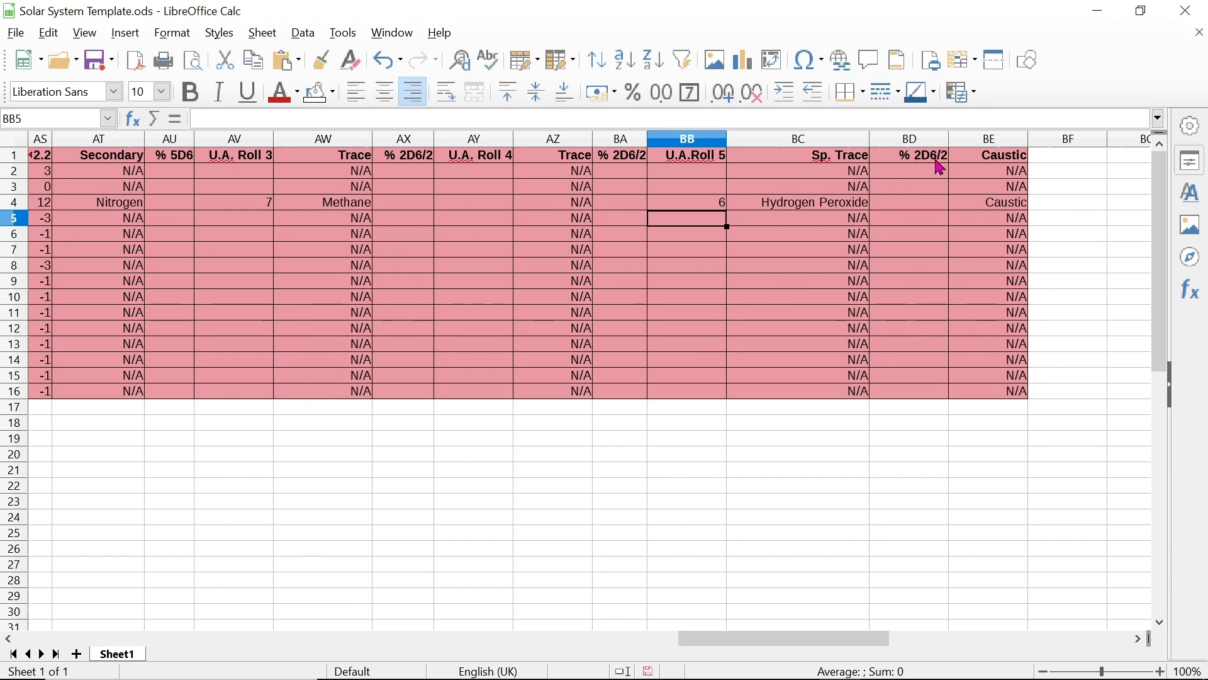
# Set the special trace gas percentage (% 2D6/2) in row 4 to 3.5% and reselect that cell
pyautogui.click(911, 201)
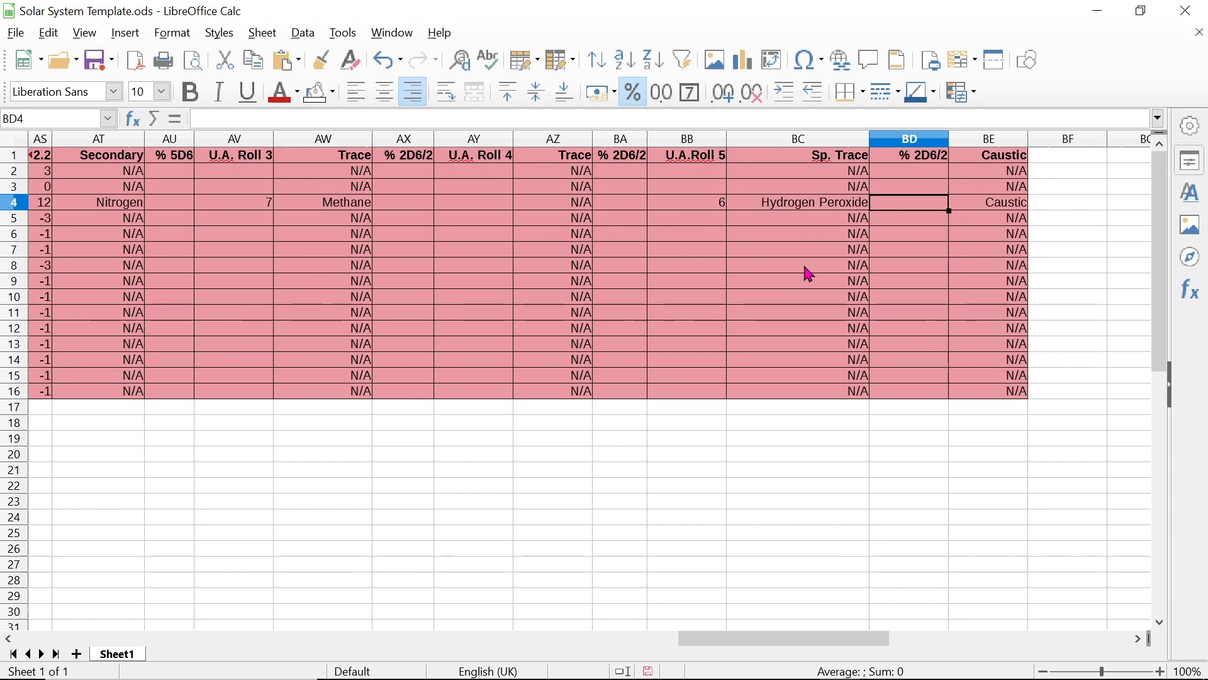
pyautogui.write('7.')
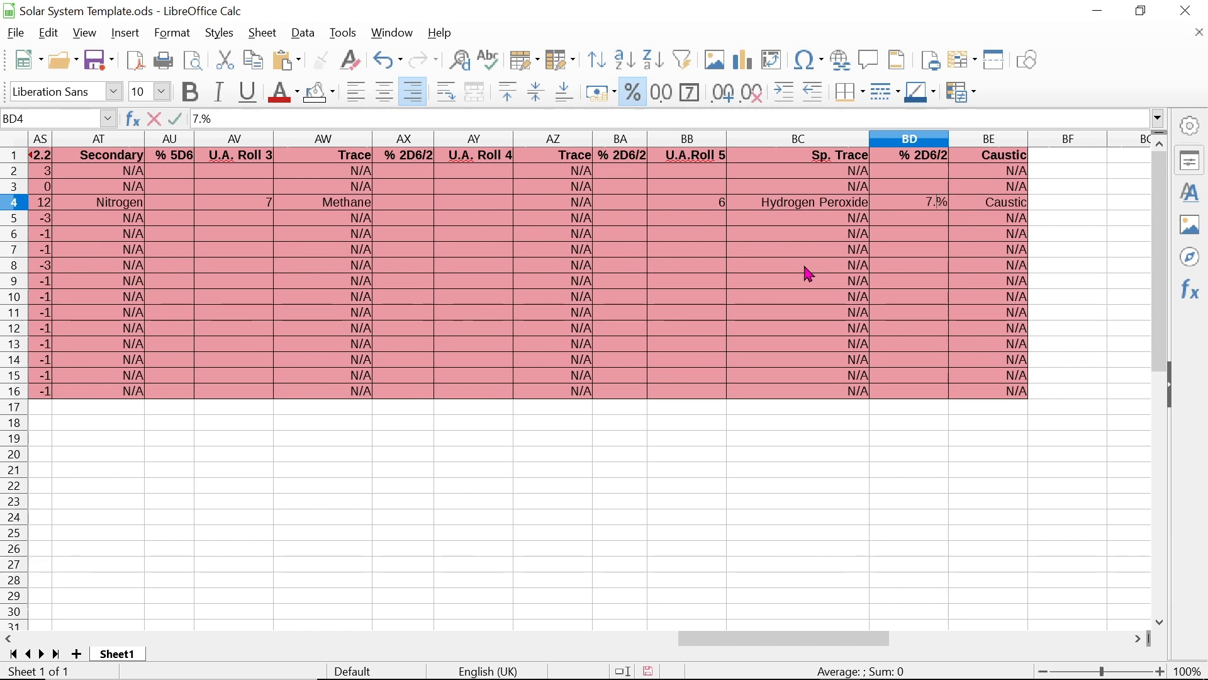
pyautogui.press('BackSpace')
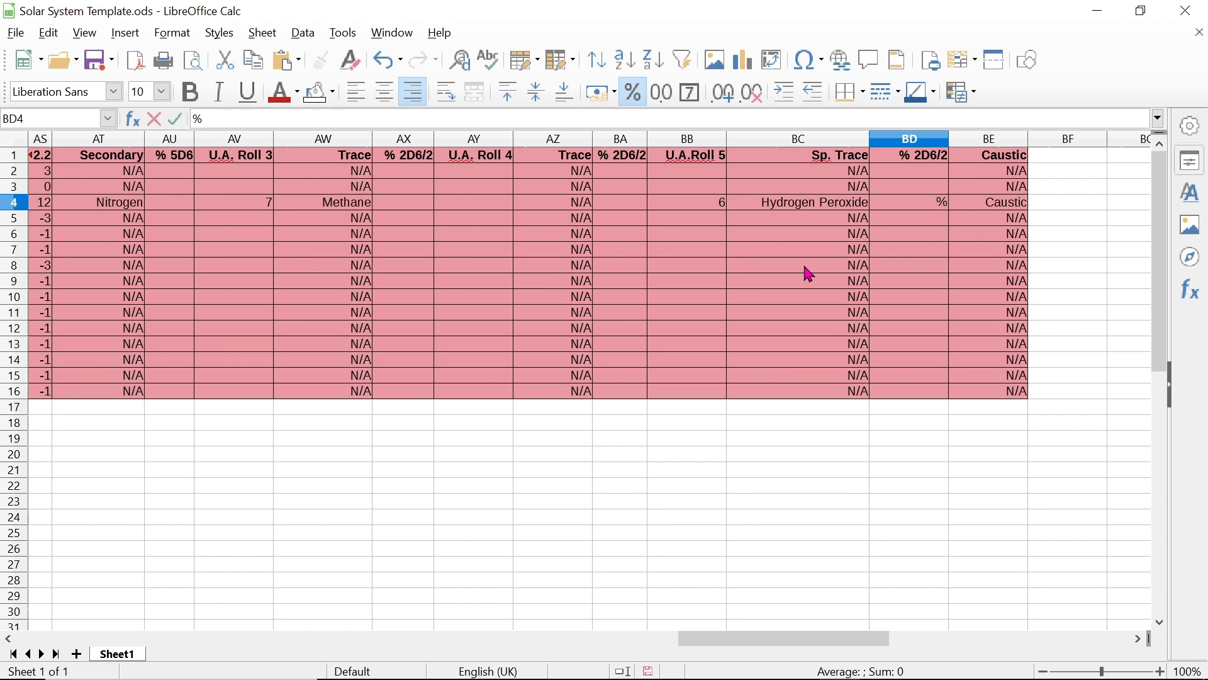
pyautogui.write('3.5')
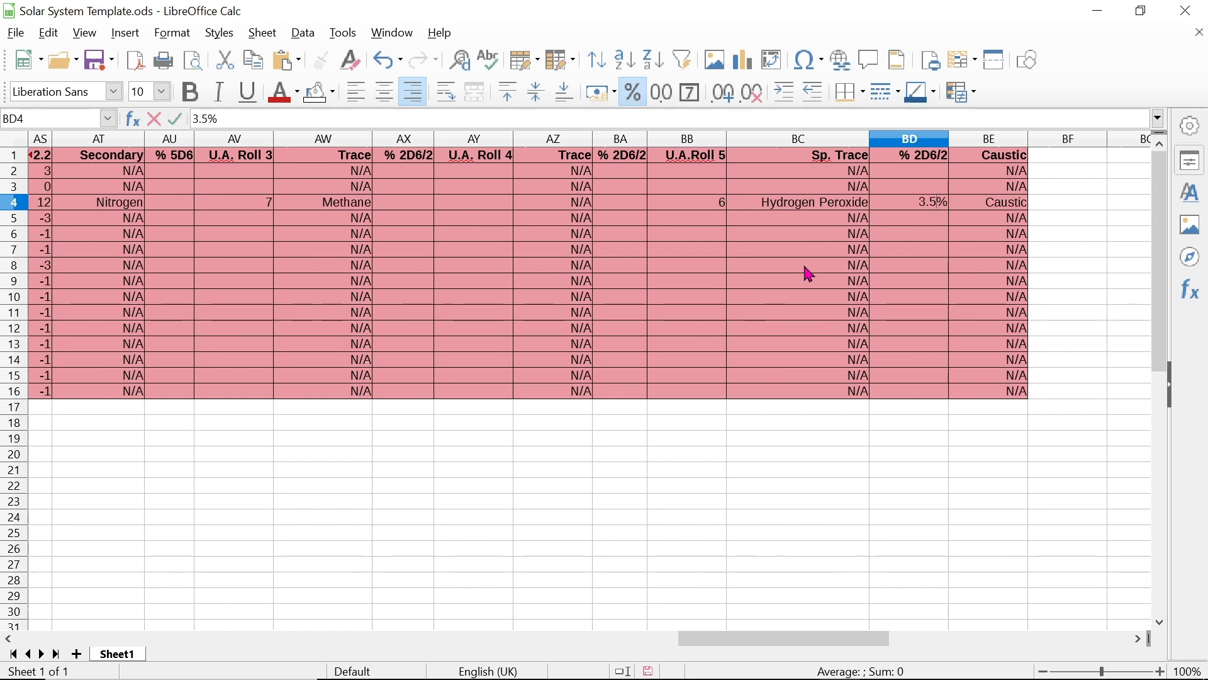
pyautogui.press('Return')
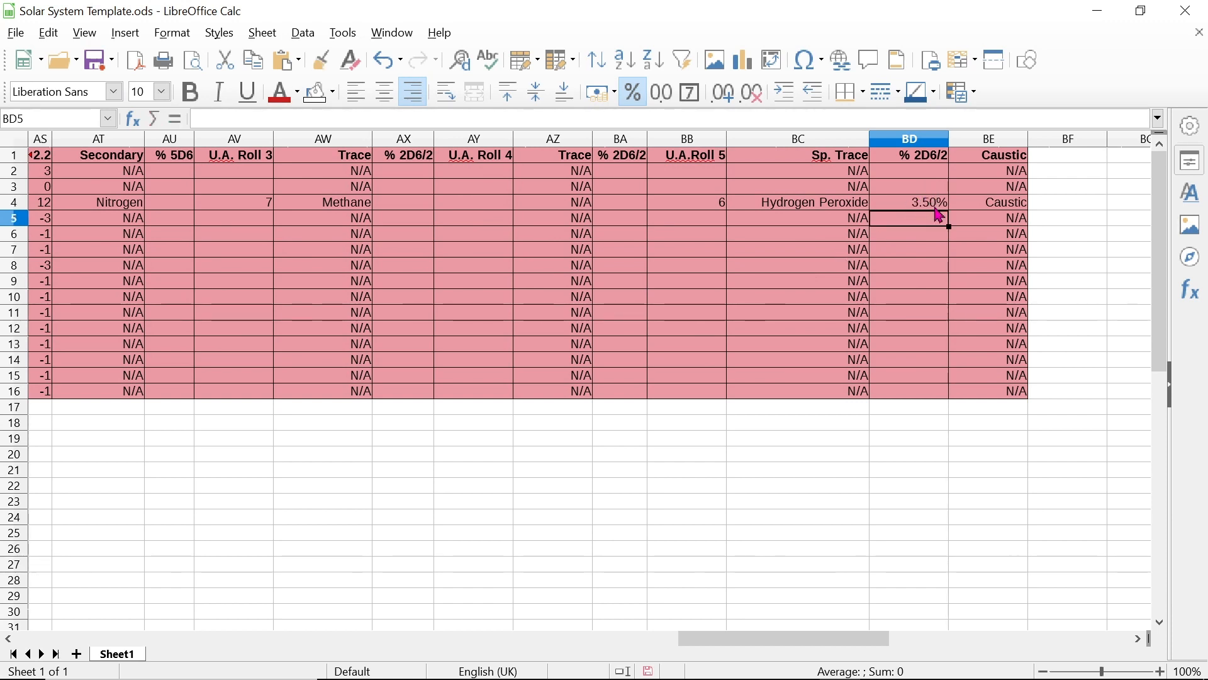
pyautogui.click(936, 205)
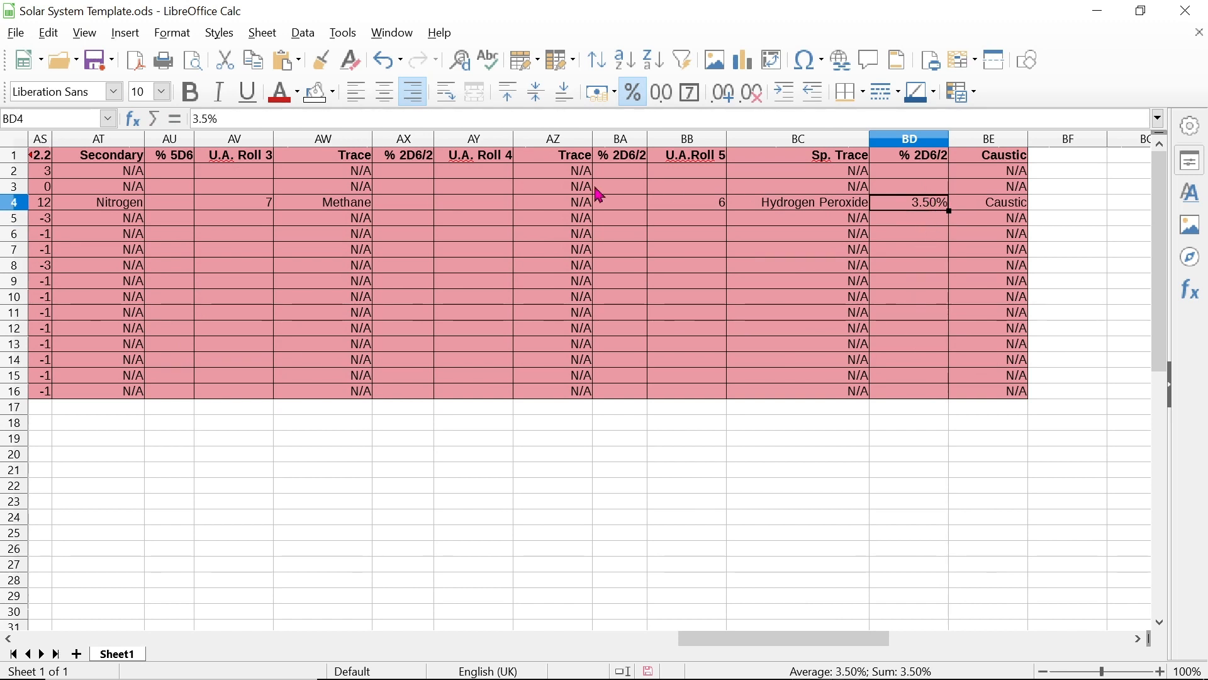
# Set the first trace gas percentage (% 2D6/2) in row 4 to 2.5%
pyautogui.click(393, 211)
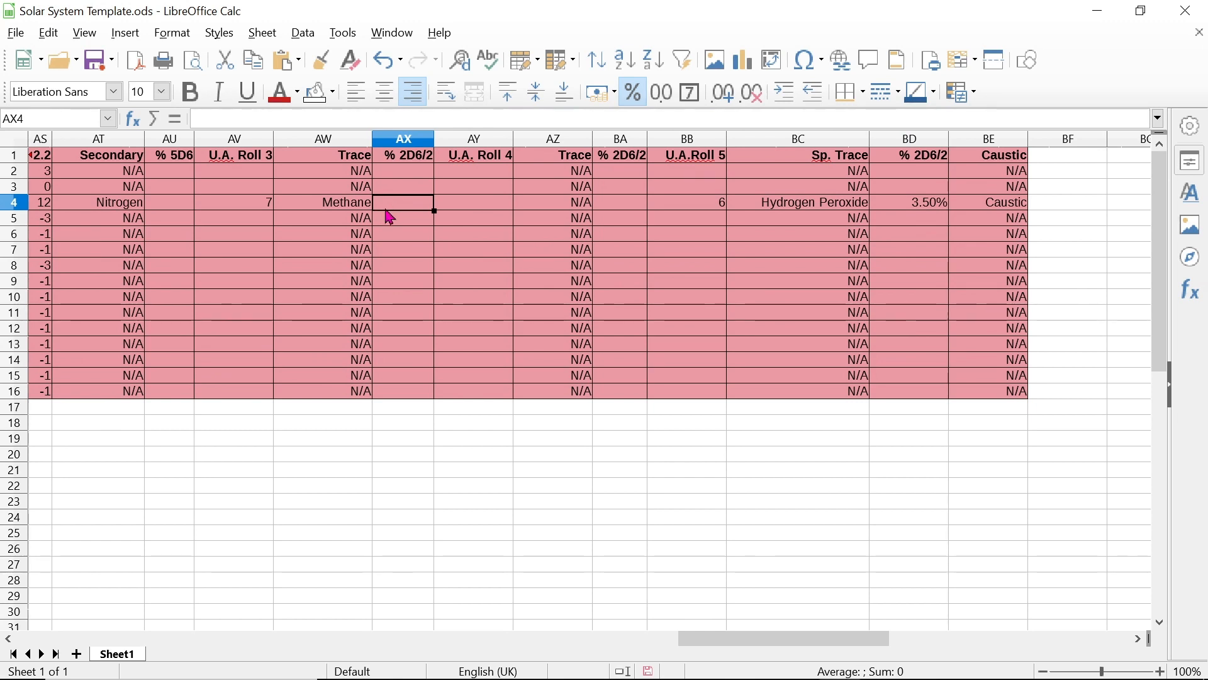
pyautogui.write('2')
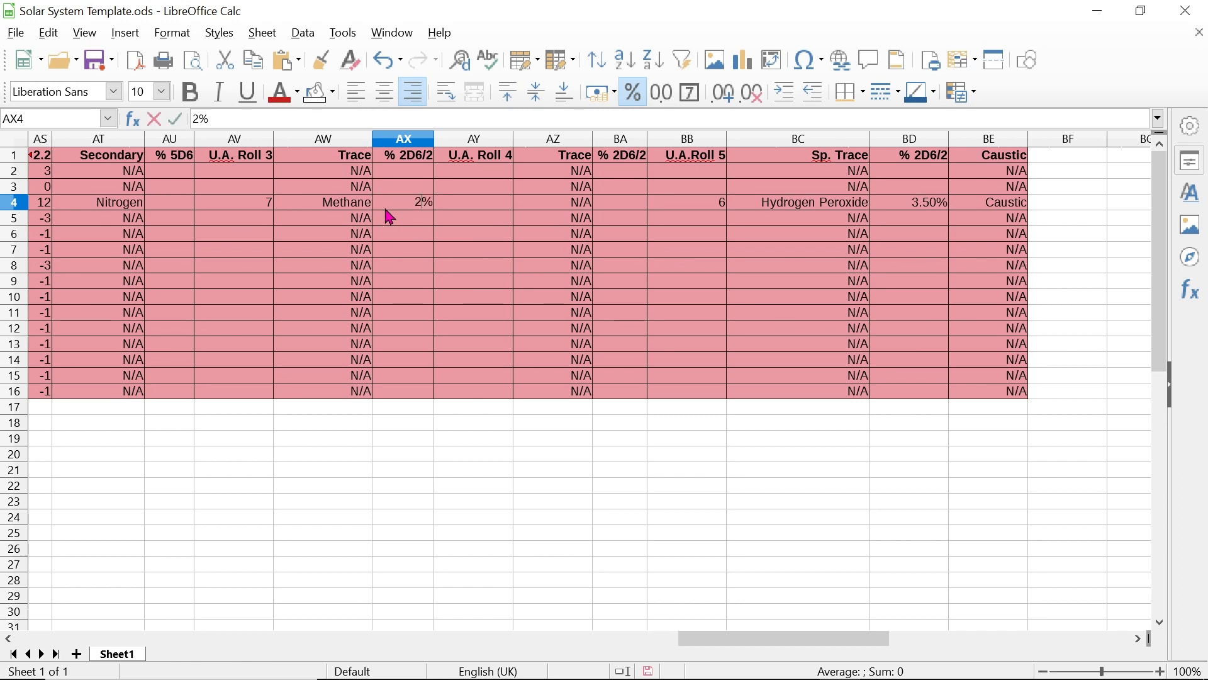
pyautogui.write('.5')
pyautogui.press('Return')
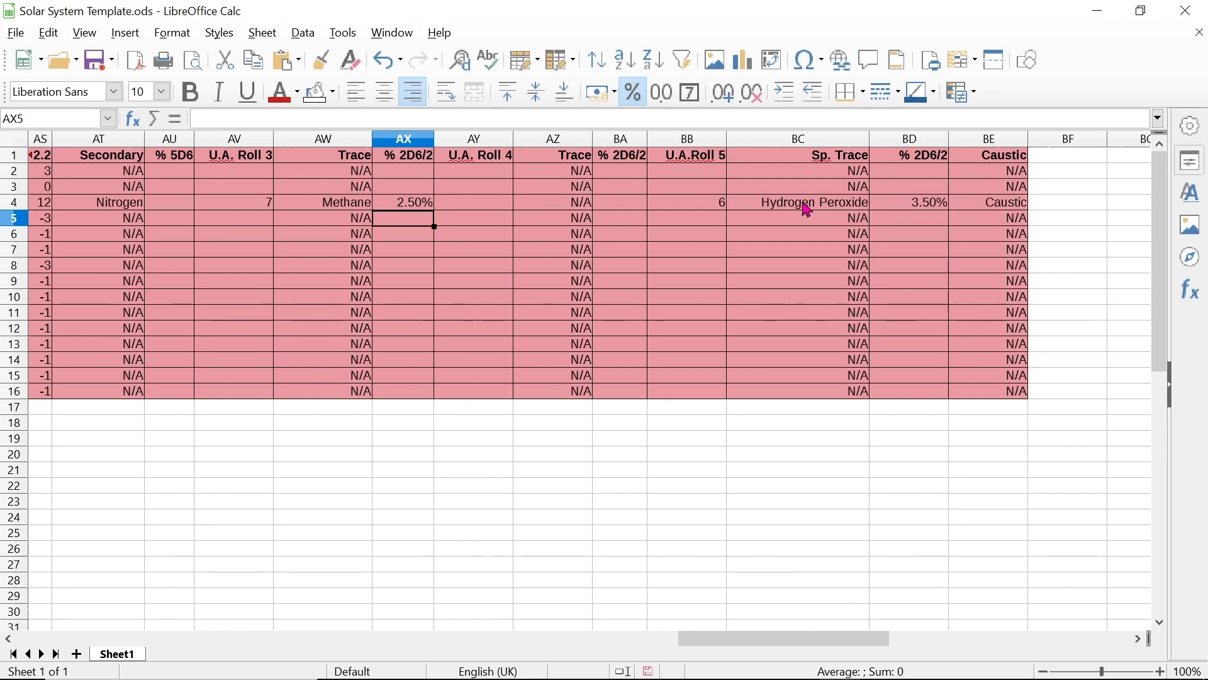
# Set the secondary gas percentage (% 5D6) in row 4 to 19% and inspect the base gas percentage formula in that row
pyautogui.moveTo(750, 640); pyautogui.dragTo(642, 610)
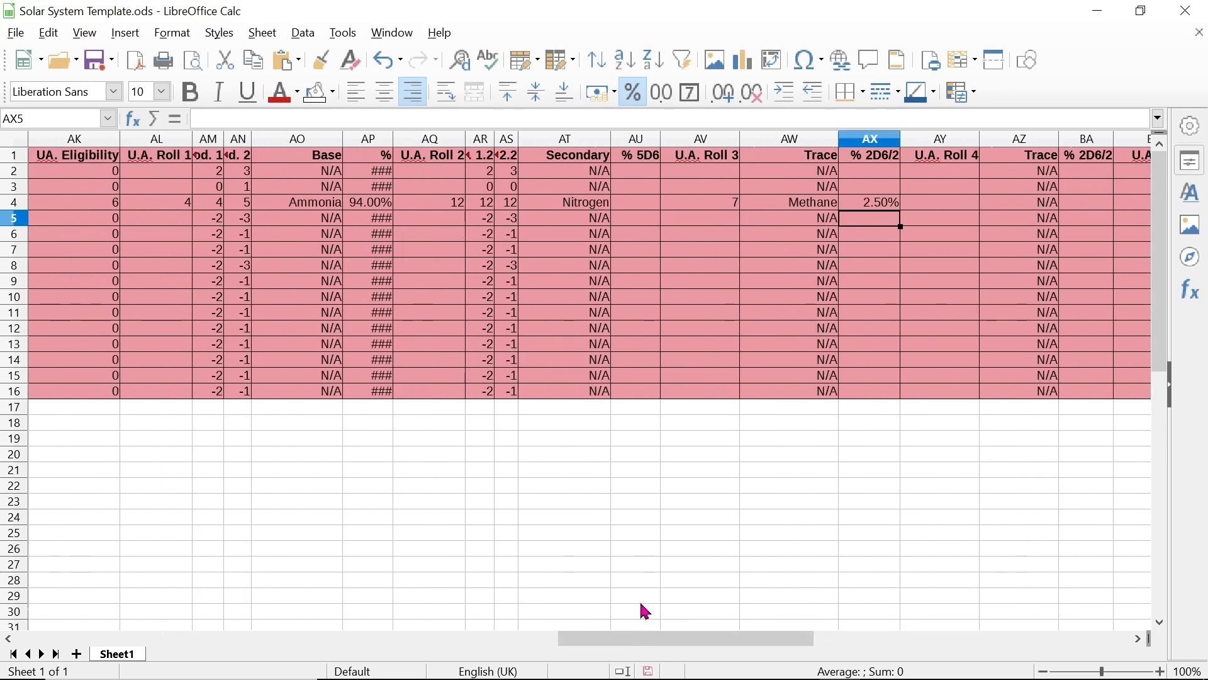
pyautogui.click(640, 207)
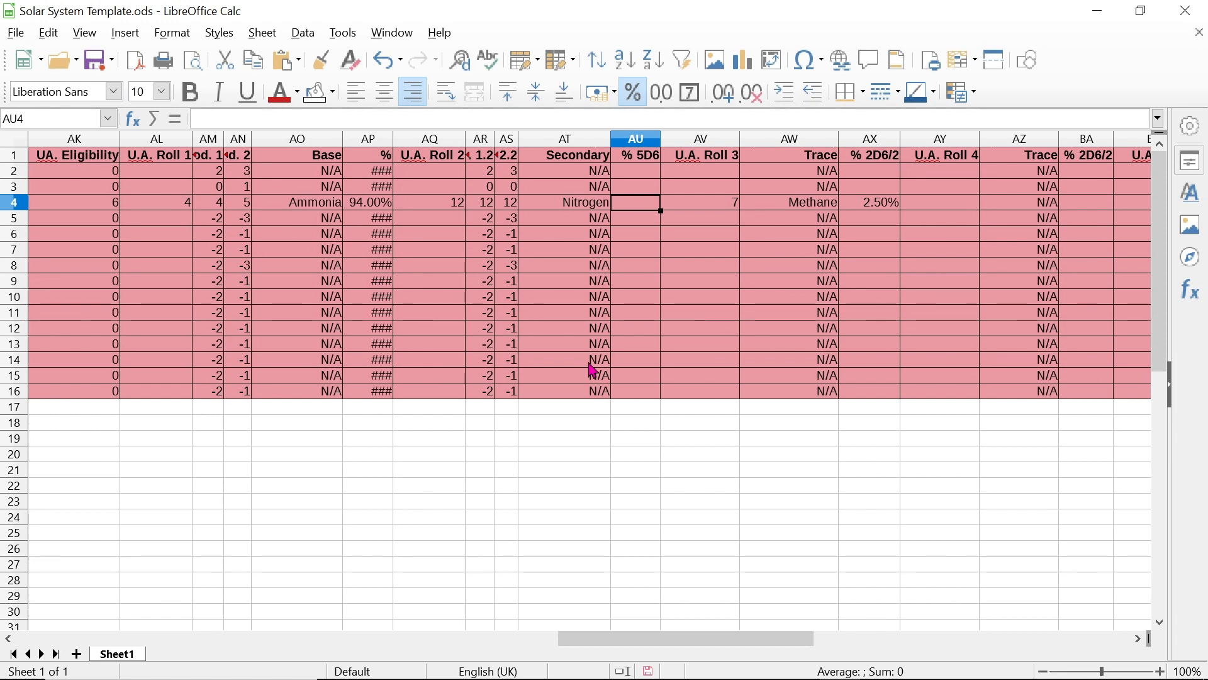
pyautogui.write('19')
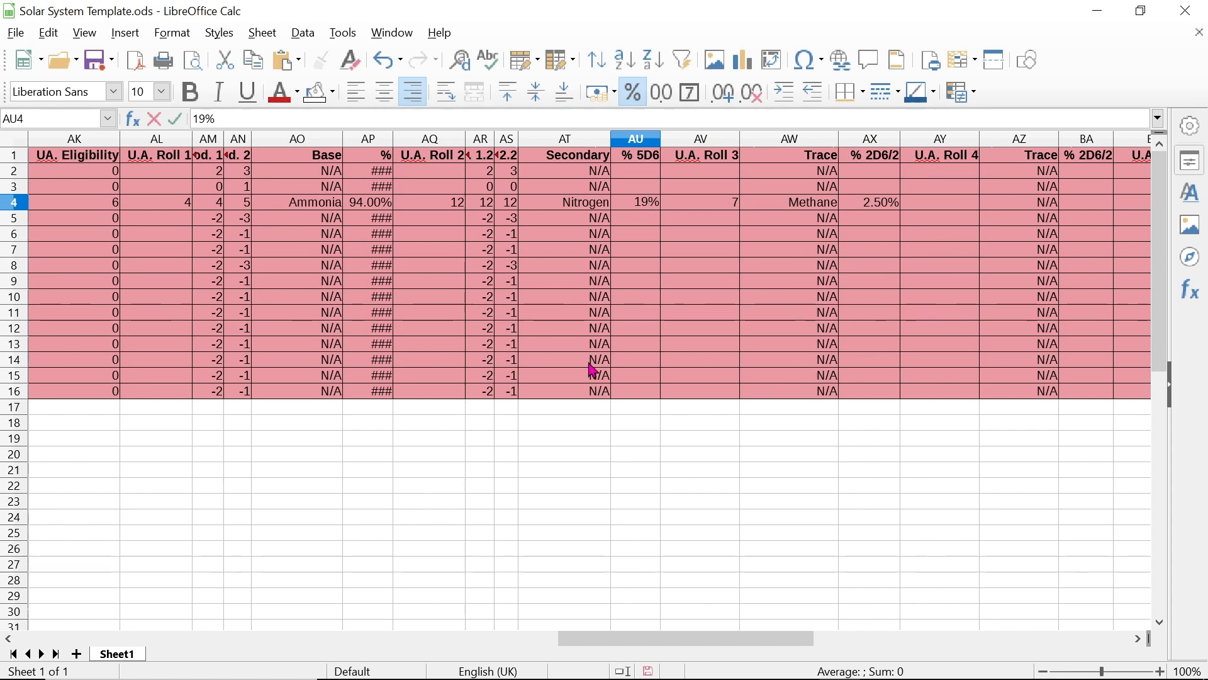
pyautogui.press('Return')
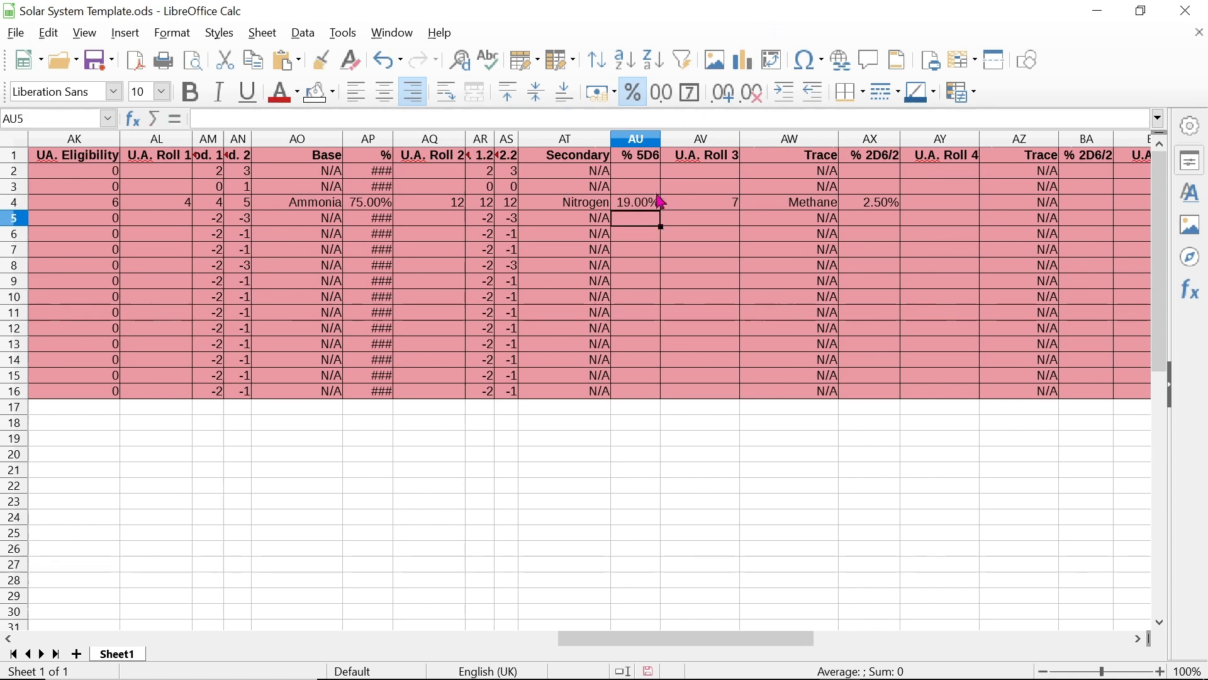
pyautogui.click(381, 207)
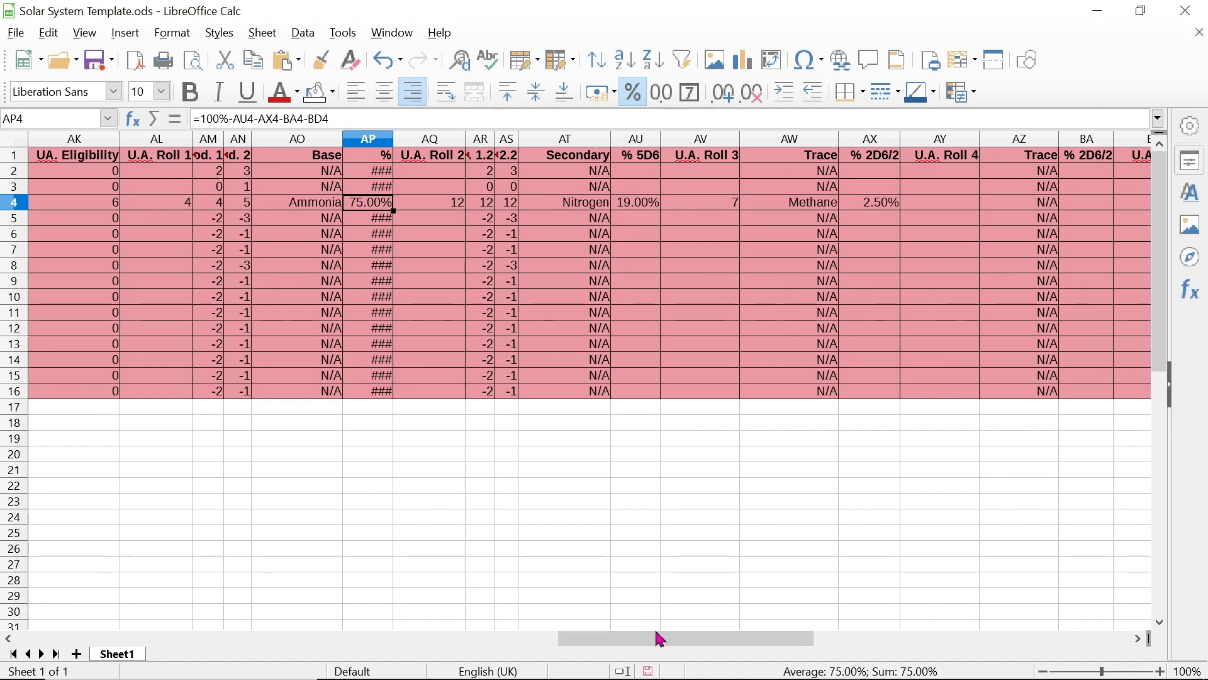
# Set the Hab. Roll in row 4 to 11 and inspect that row's Hab. RM 3 formula
pyautogui.moveTo(661, 639); pyautogui.dragTo(599, 640)
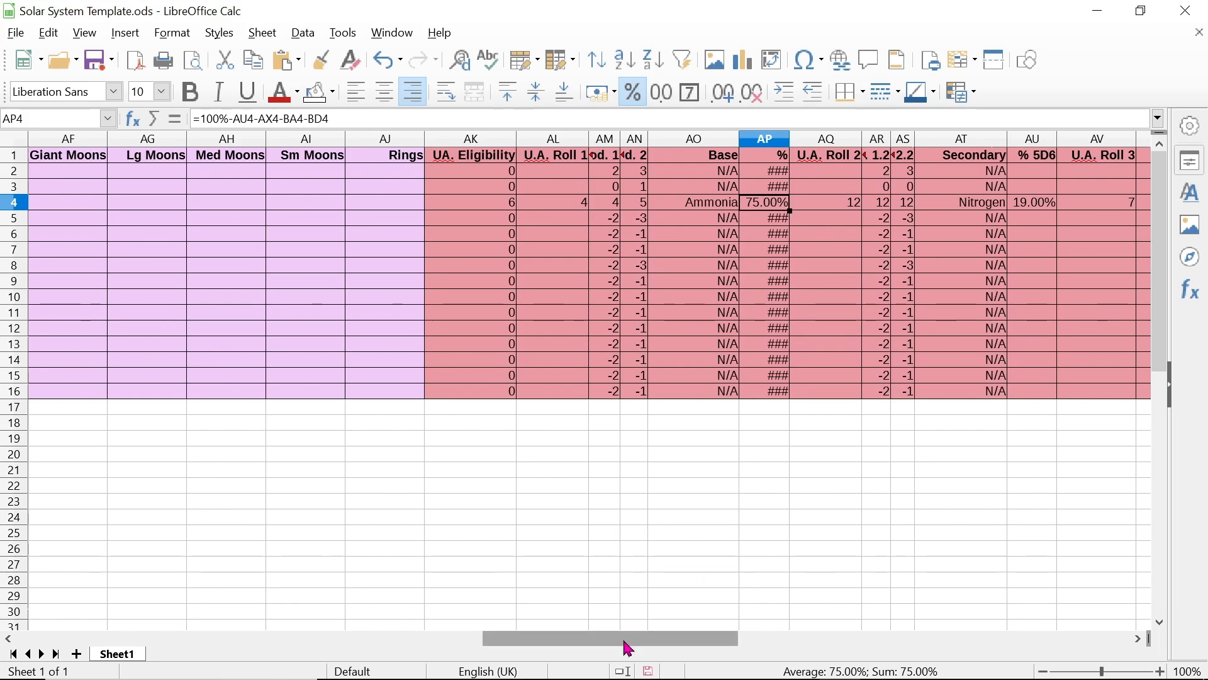
pyautogui.moveTo(625, 640); pyautogui.dragTo(659, 625)
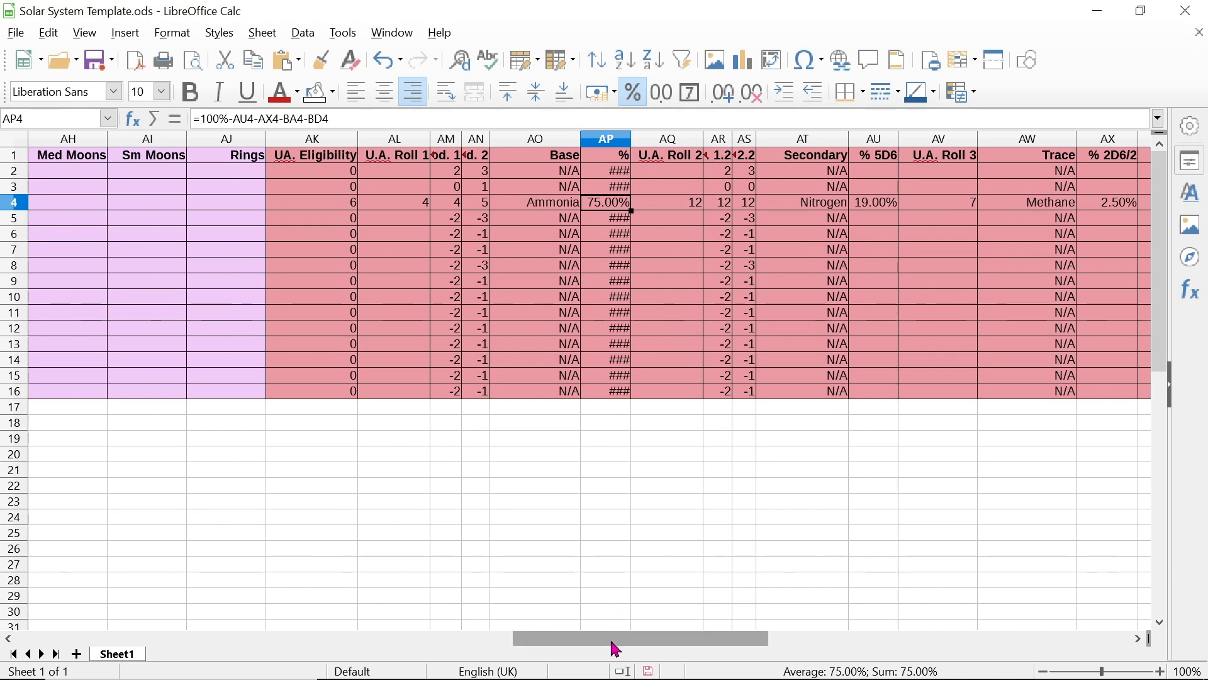
pyautogui.moveTo(608, 646); pyautogui.dragTo(549, 643)
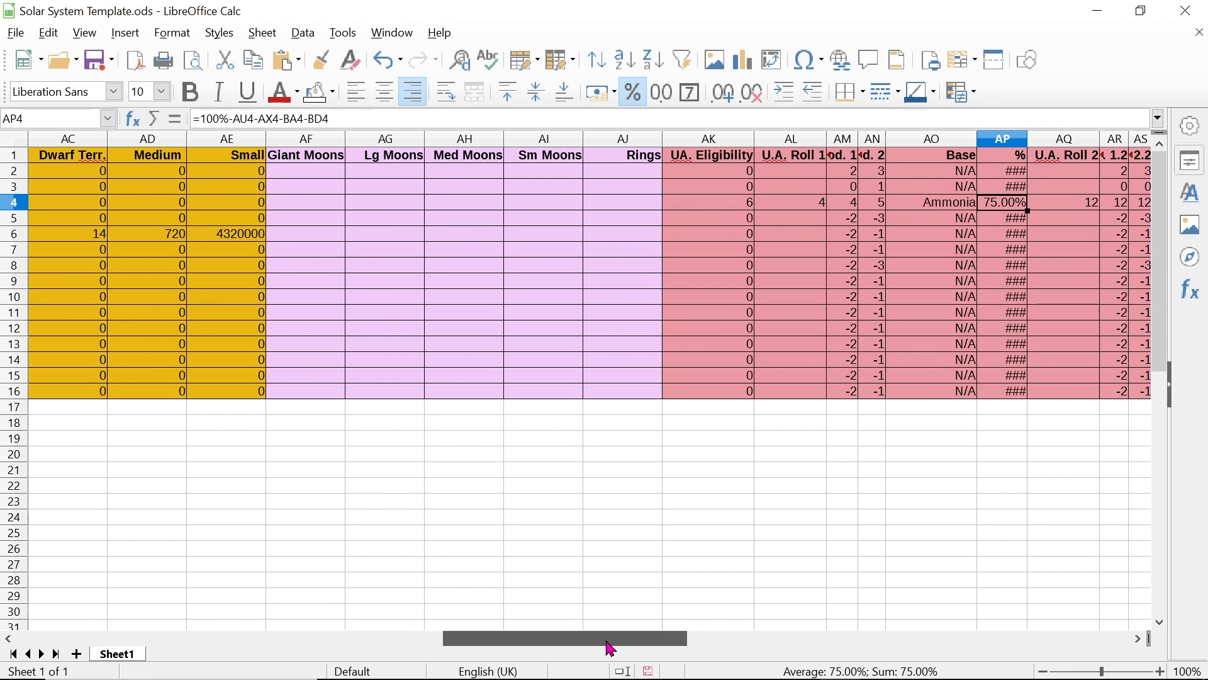
pyautogui.moveTo(609, 647); pyautogui.dragTo(646, 625)
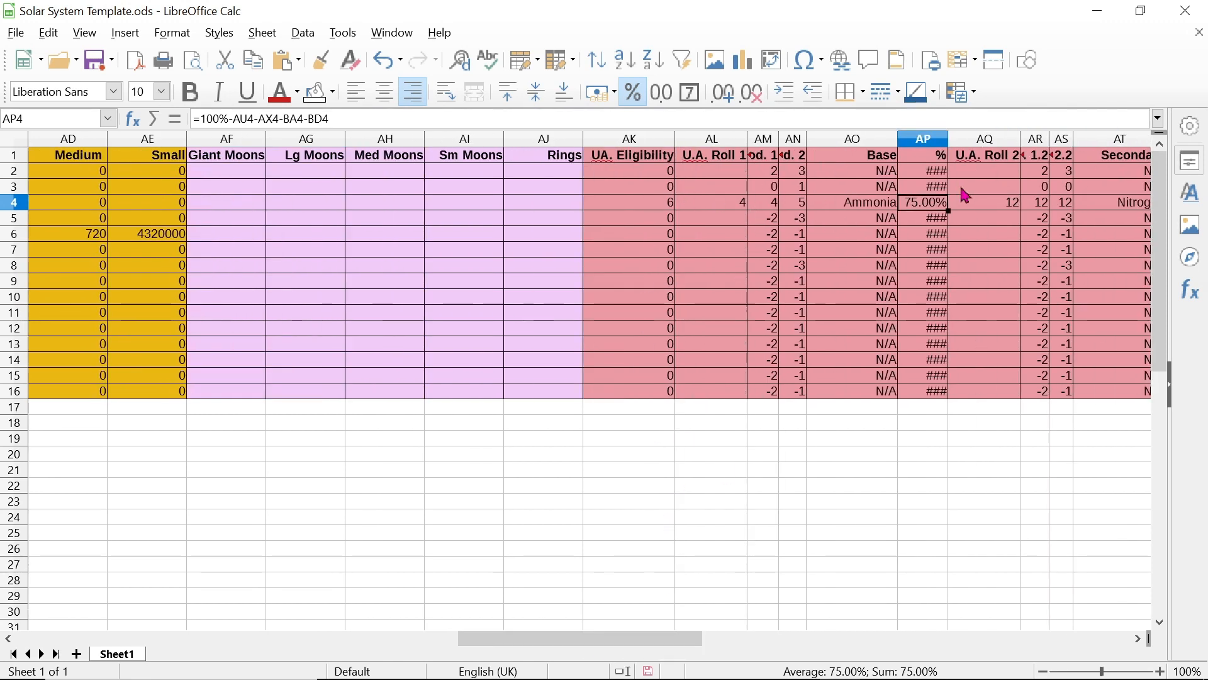
pyautogui.moveTo(636, 642); pyautogui.dragTo(441, 637)
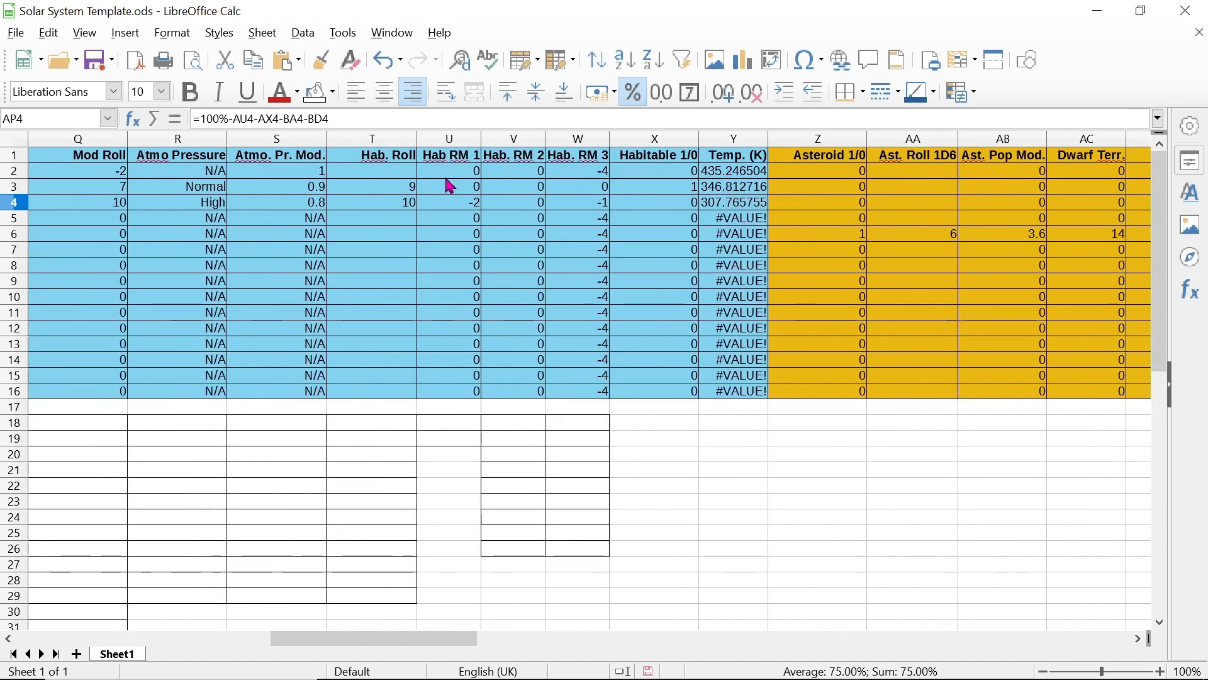
pyautogui.click(404, 202)
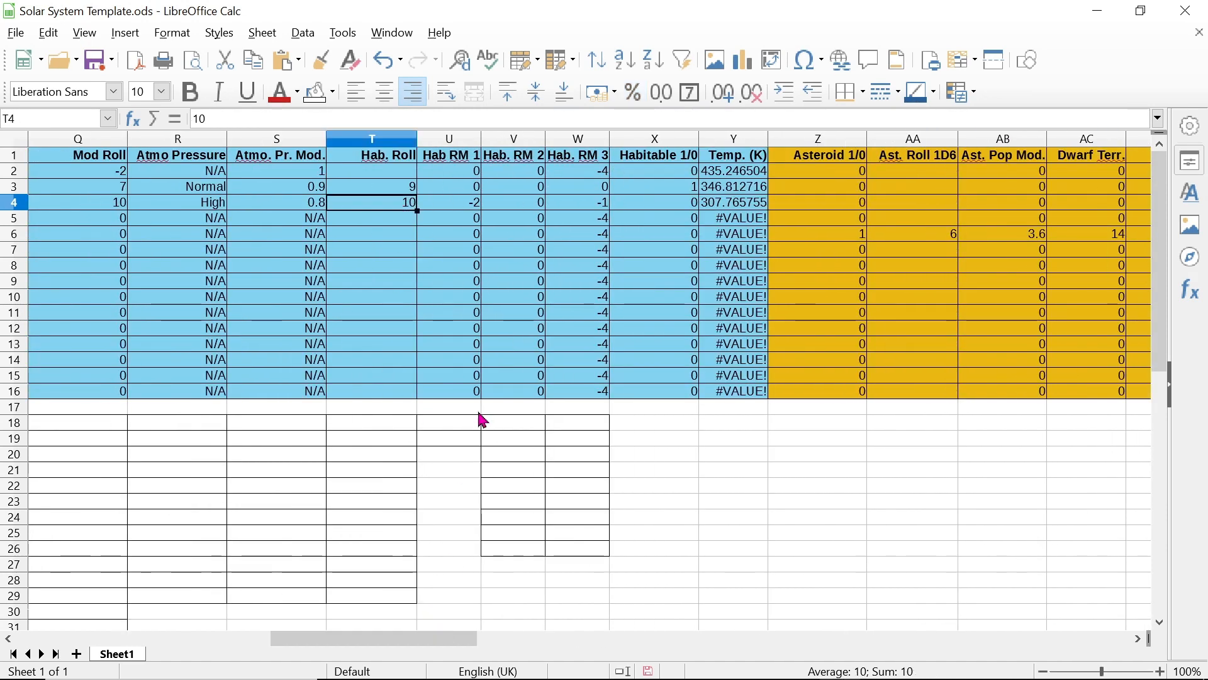
pyautogui.write('11')
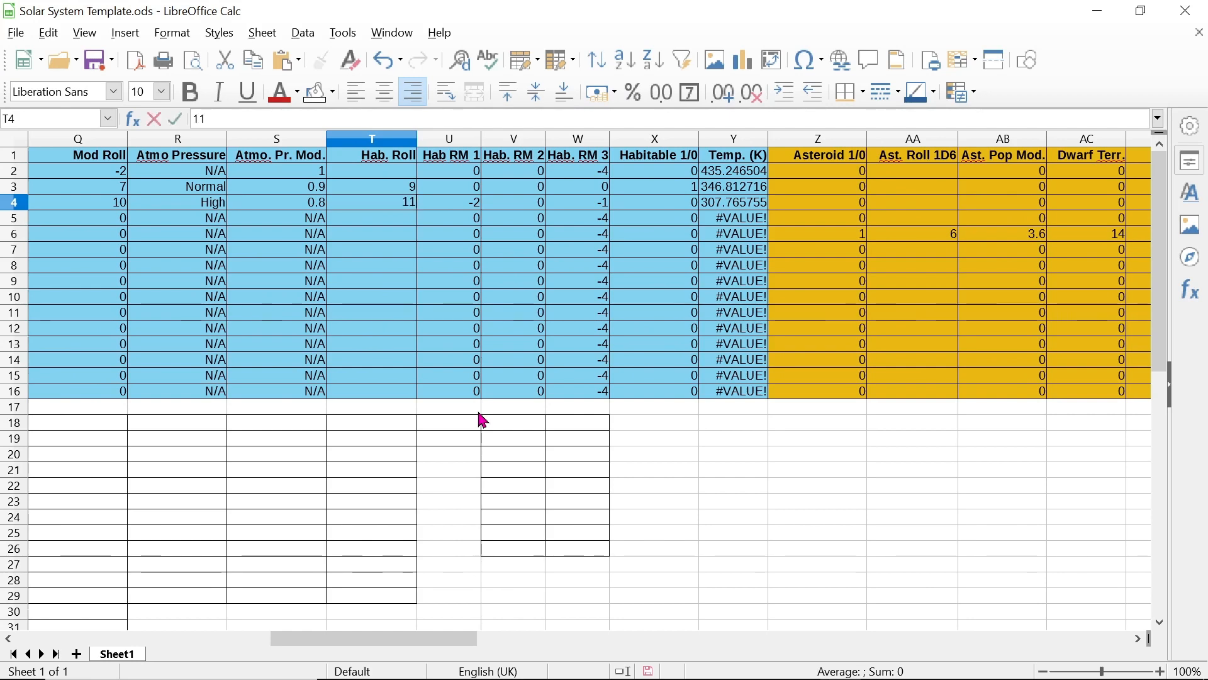
pyautogui.press('Return')
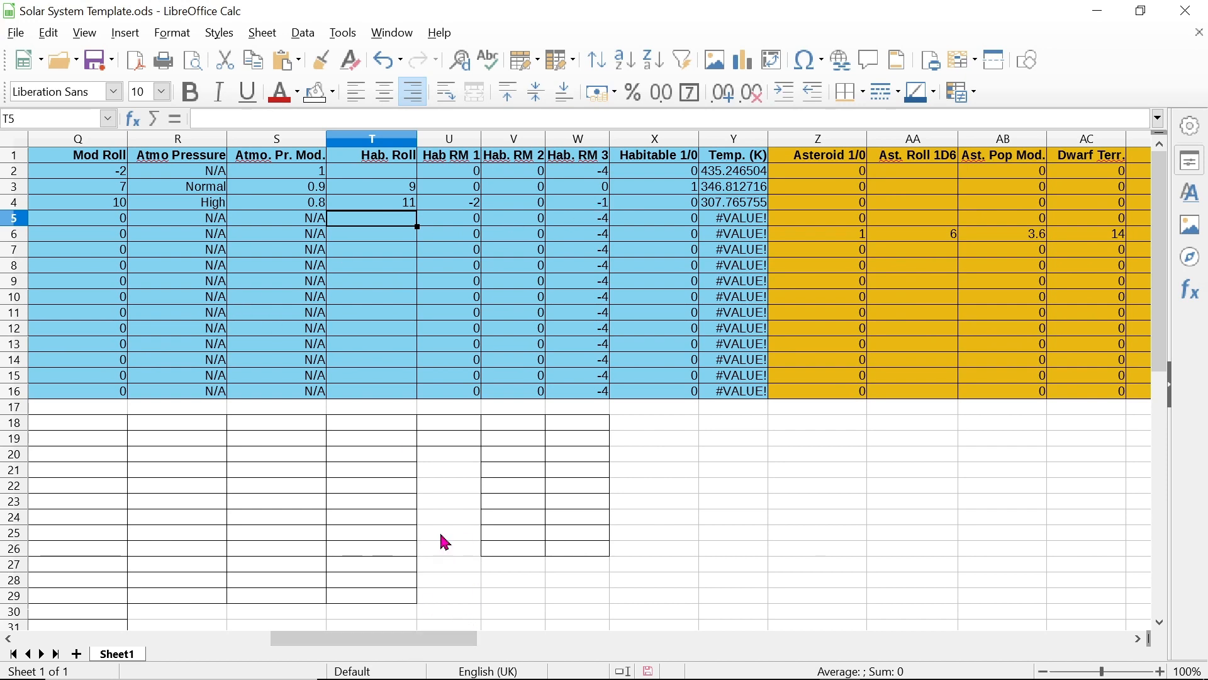
pyautogui.click(596, 207)
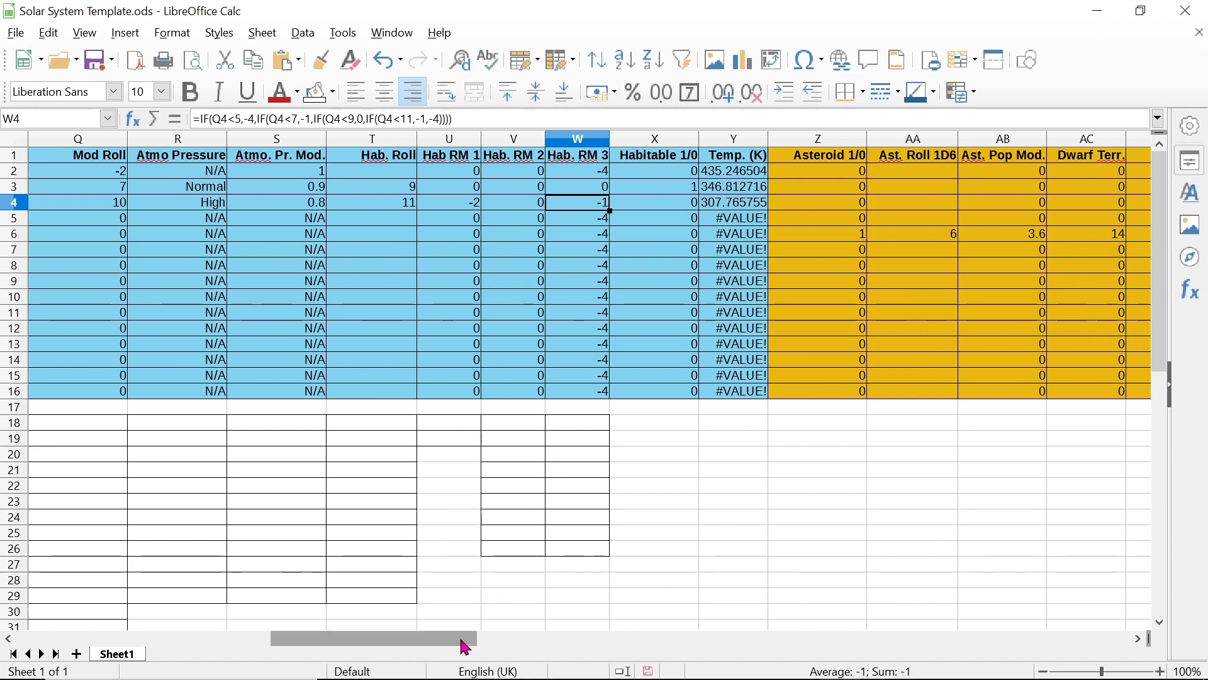
# Try 5 as the Atmo. Pr. Roll in row 4 and check that row's Atmo Pressure cell
pyautogui.moveTo(466, 647); pyautogui.dragTo(408, 641)
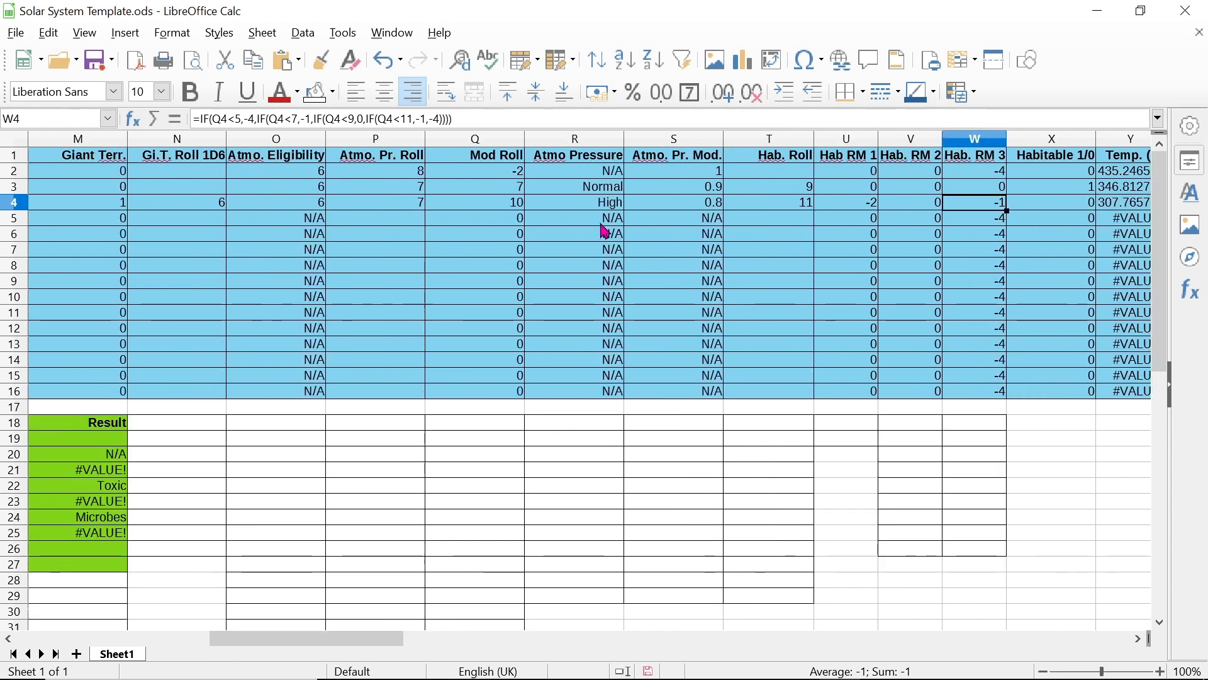
pyautogui.click(406, 207)
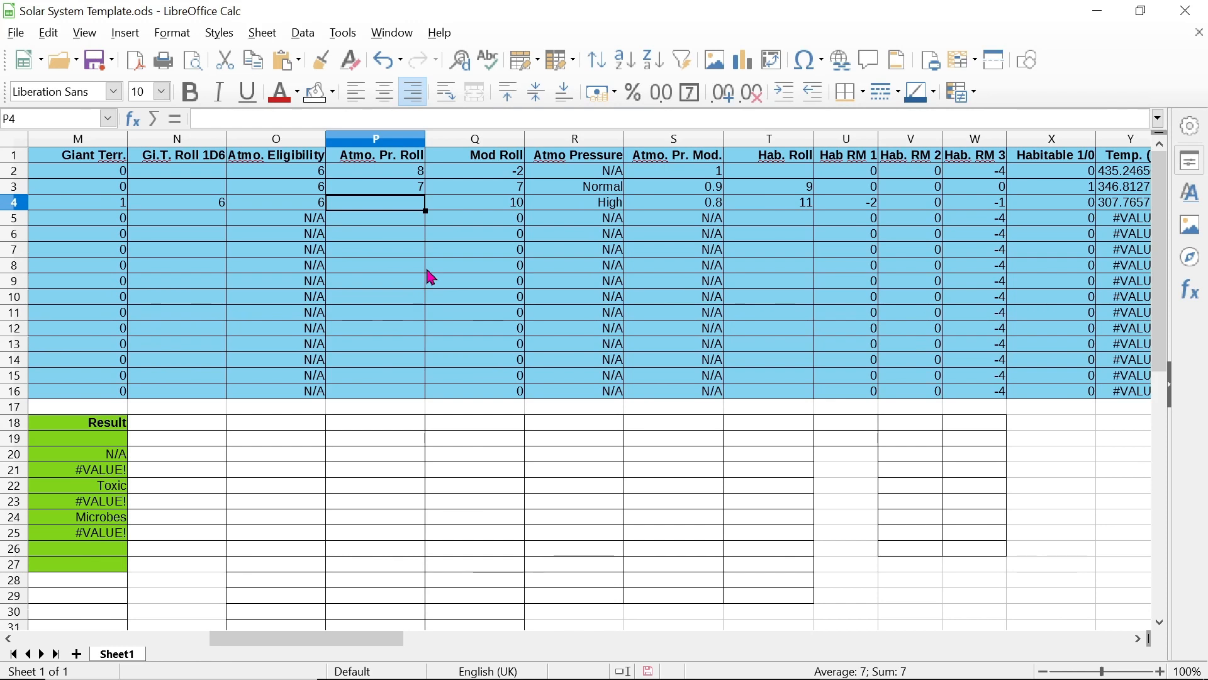
pyautogui.write('5')
pyautogui.press('Return')
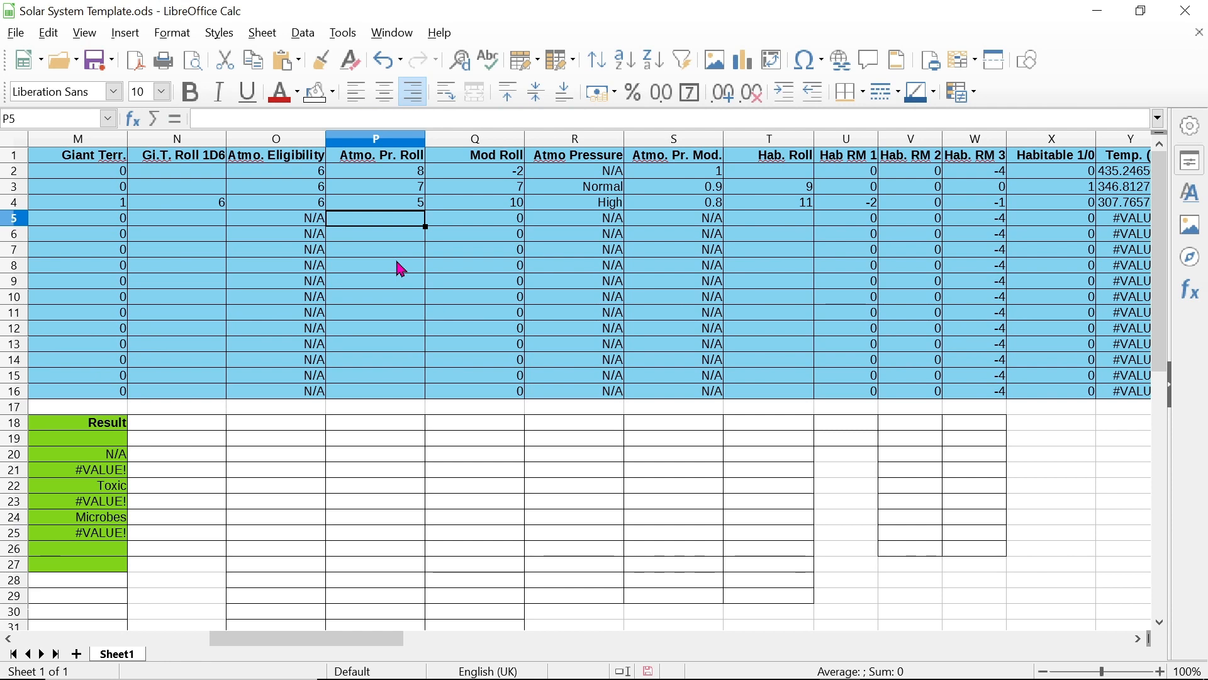
pyautogui.click(409, 206)
pyautogui.click(604, 203)
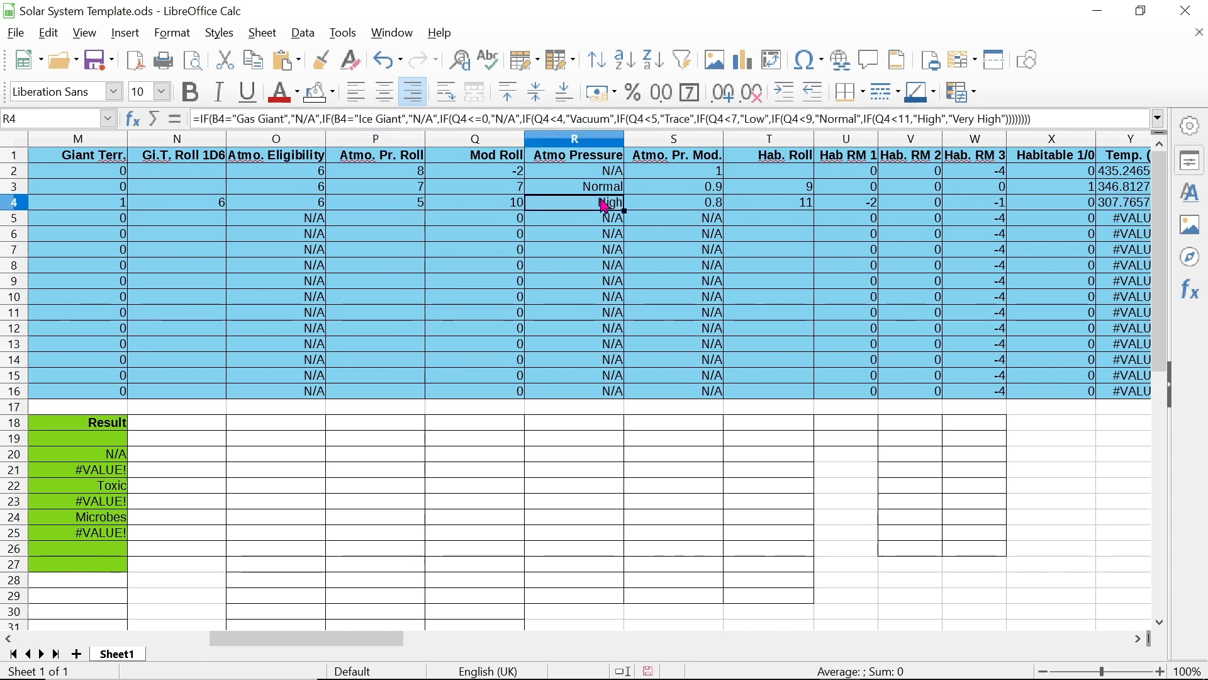
# Clear the Atmo. Pr. Roll in row 4, try 2 instead and recheck the Atmo Pressure formula
pyautogui.moveTo(403, 187); pyautogui.dragTo(406, 206)
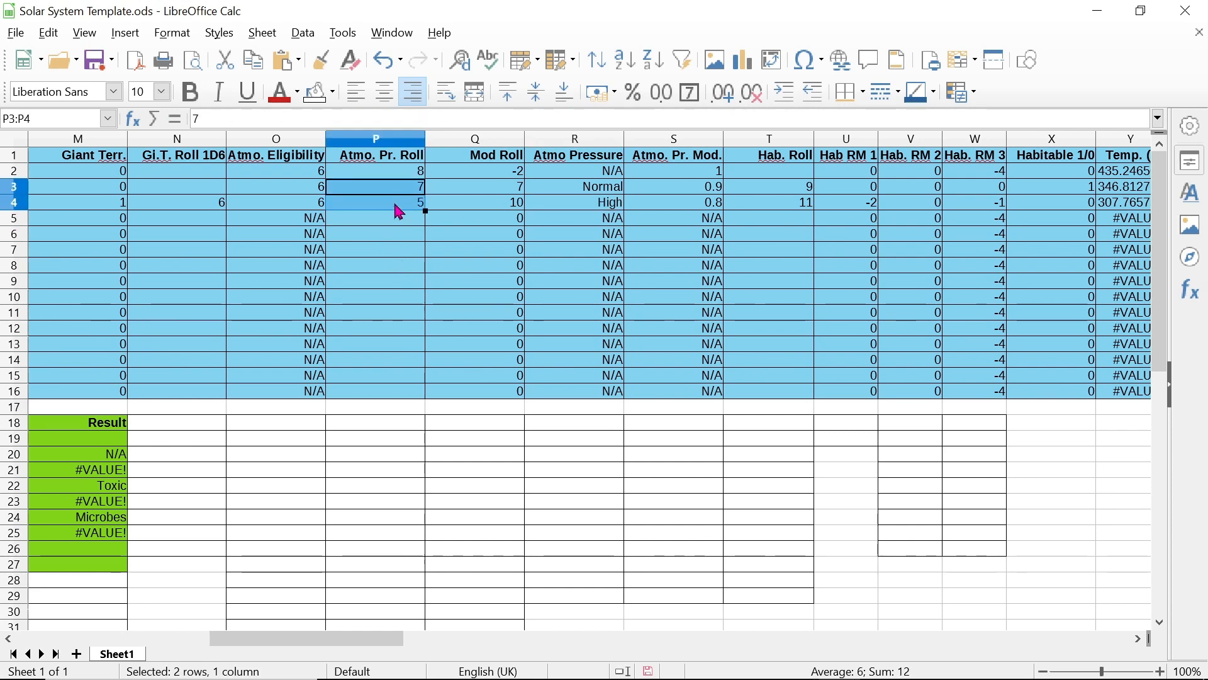
pyautogui.click(397, 204)
pyautogui.press('Delete')
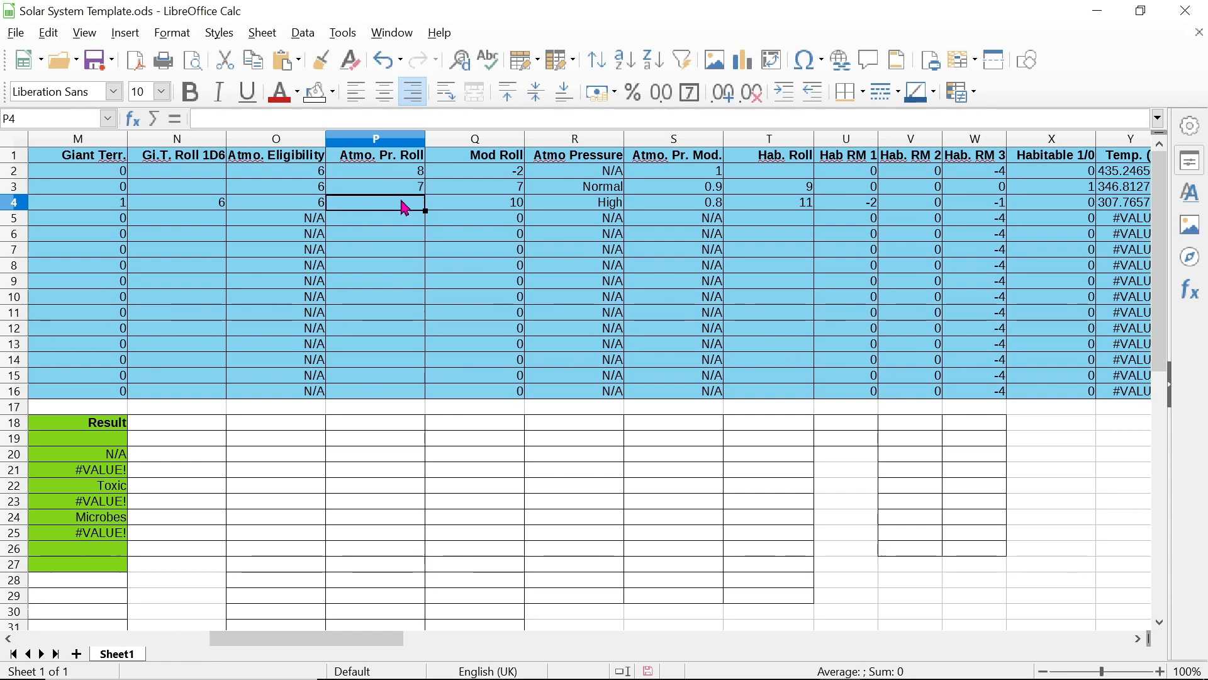
pyautogui.write('2')
pyautogui.press('Return')
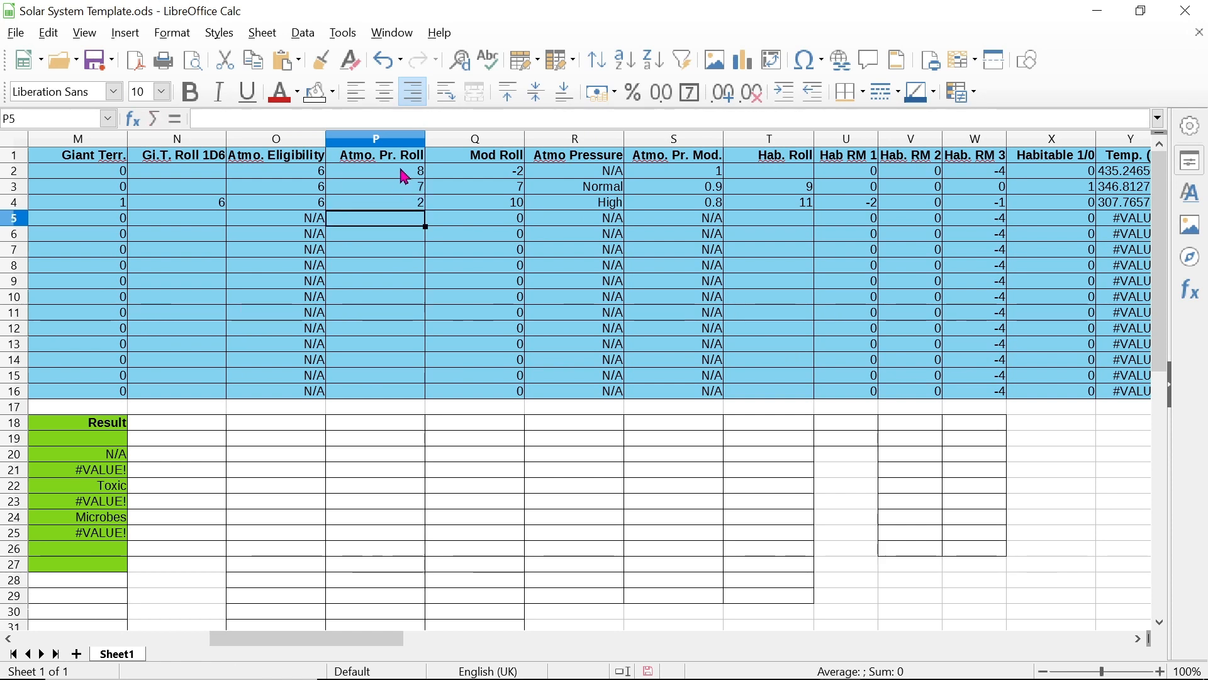
pyautogui.click(417, 202)
pyautogui.click(609, 208)
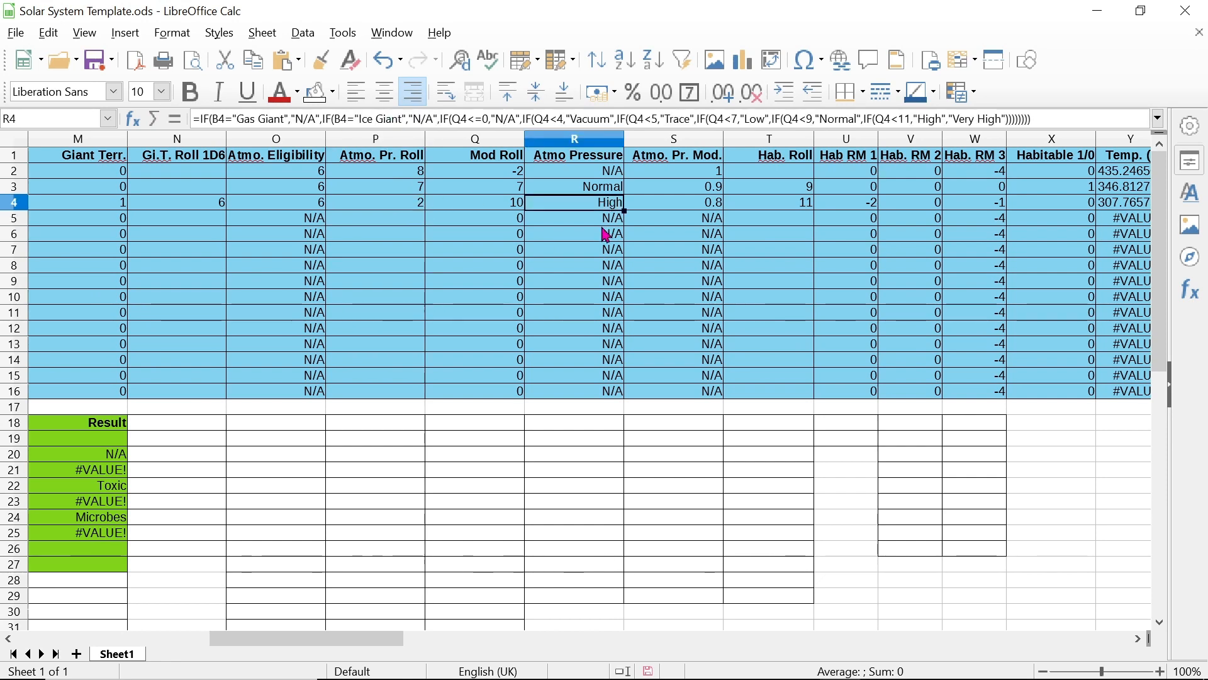
# Compare the Mod Roll cells of rows 3 and 4, and overwrite row 4's fixed value with the formula copied from row 3
pyautogui.click(482, 206)
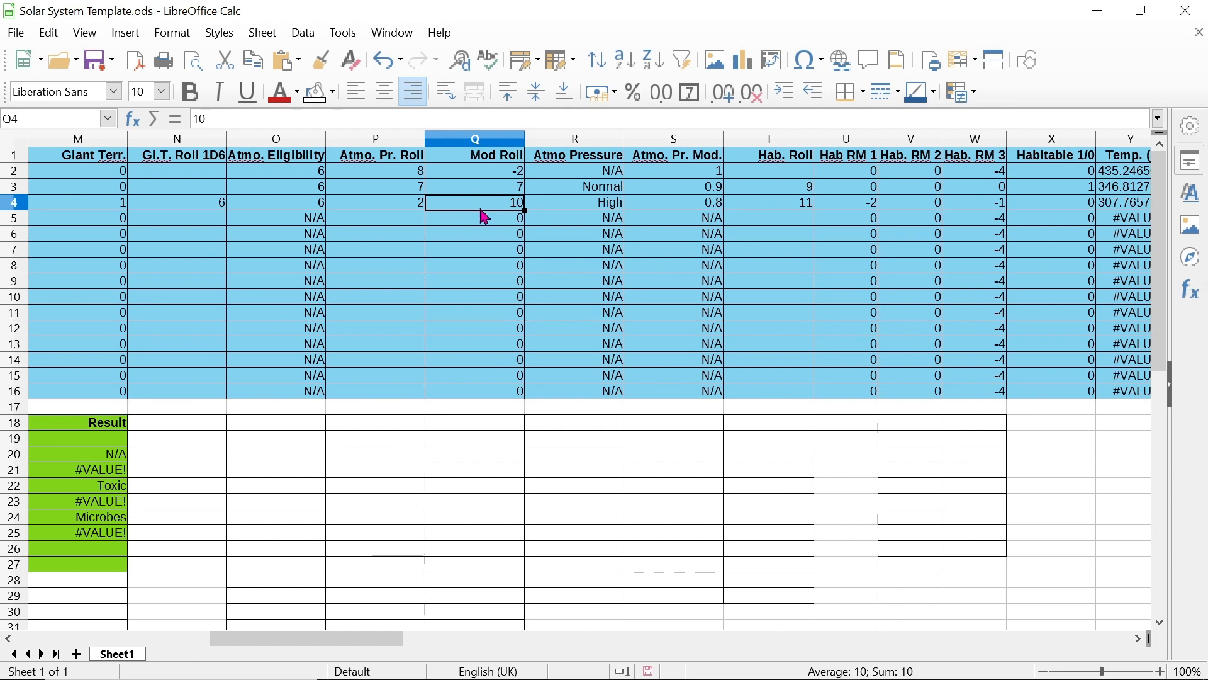
pyautogui.click(479, 190)
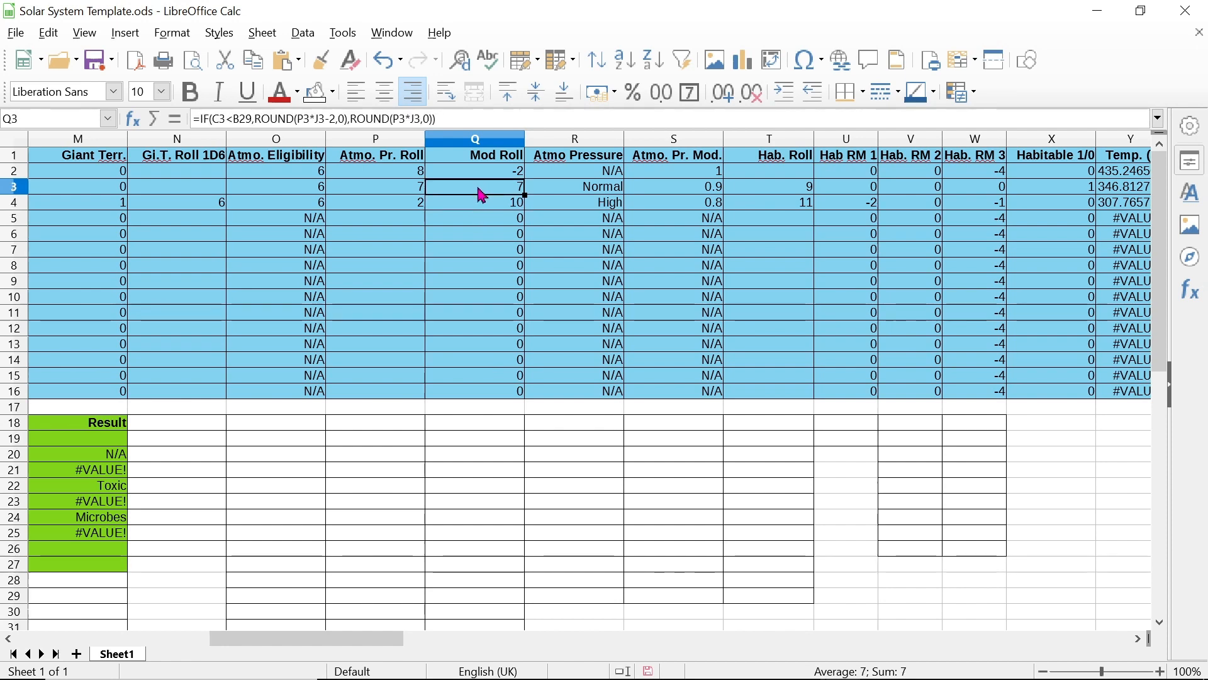
pyautogui.click(488, 204)
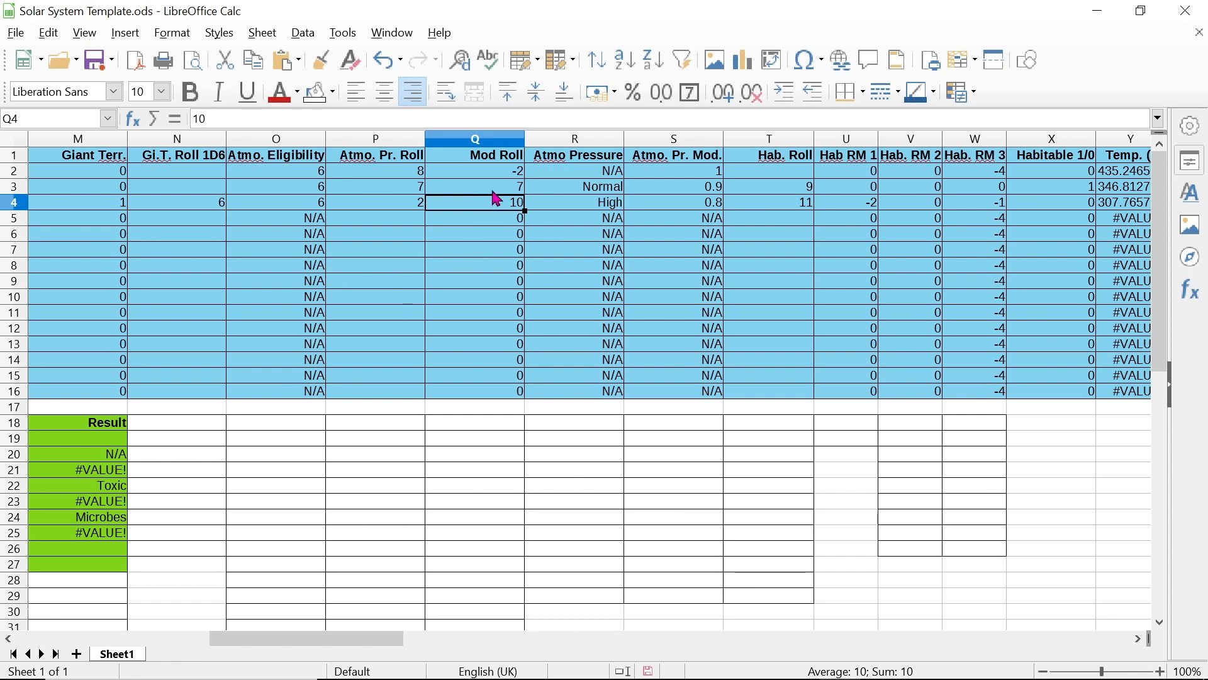
pyautogui.click(496, 187)
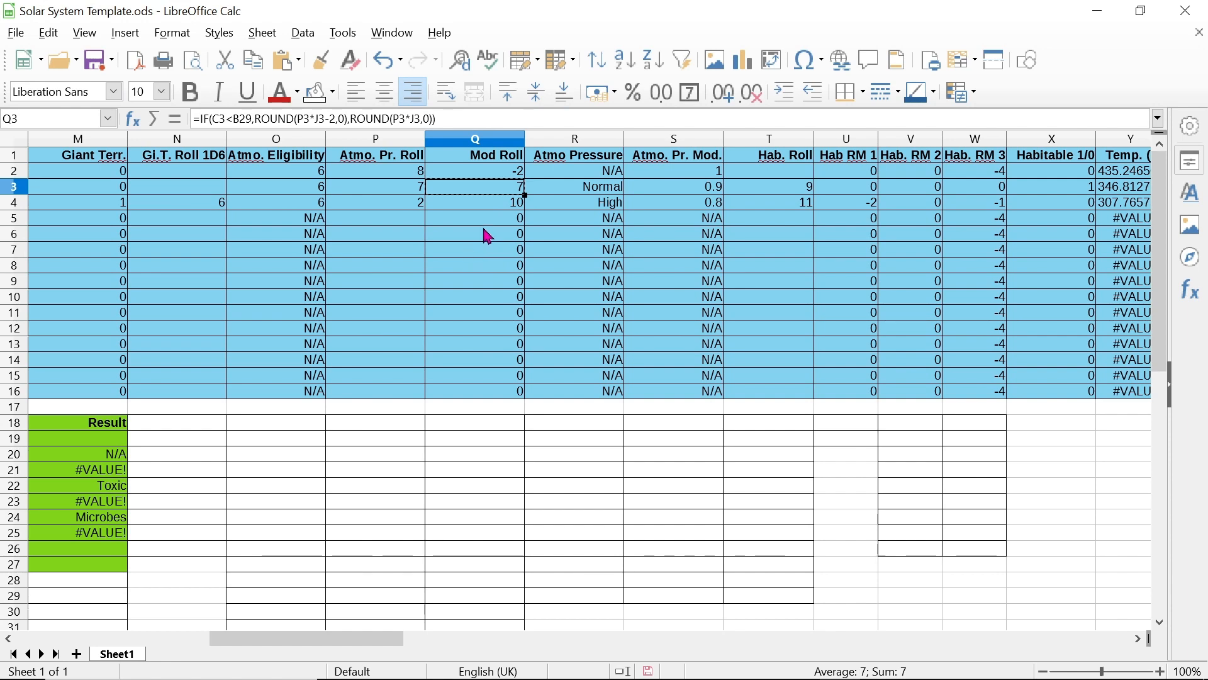
pyautogui.click(498, 204)
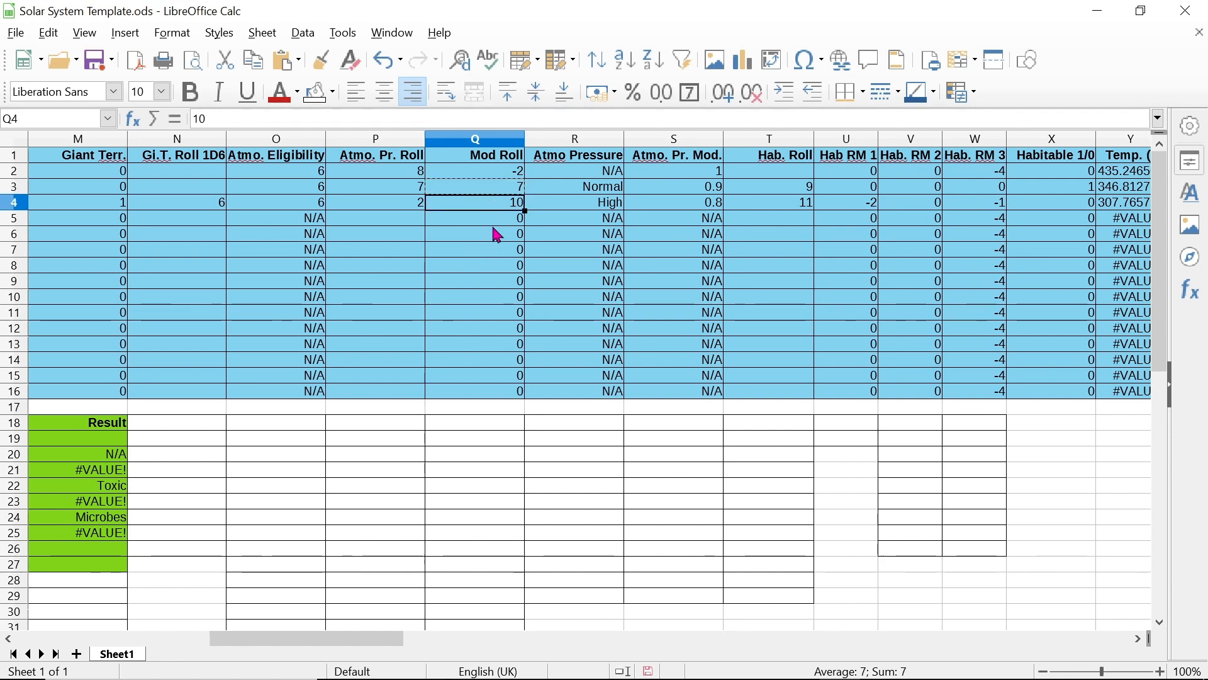
pyautogui.hotkey('ctrl', 'v')
pyautogui.click(702, 390)
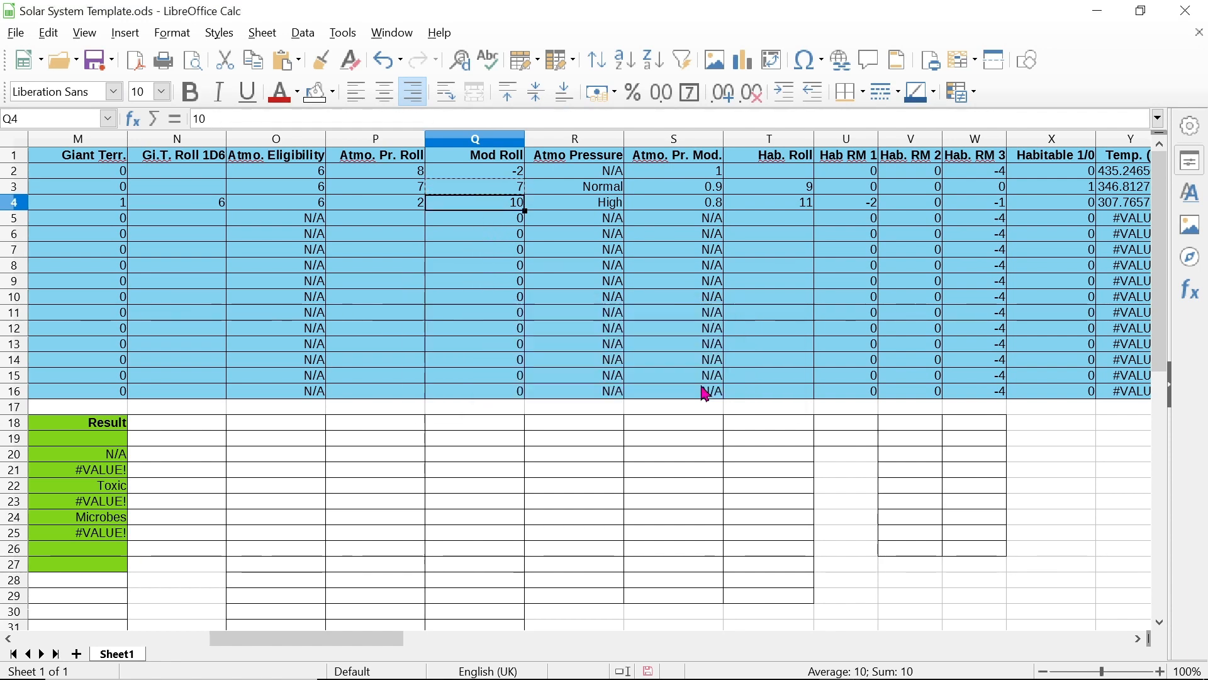
# Try 7 as the Atmo. Pr. Roll in row 4
pyautogui.click(410, 204)
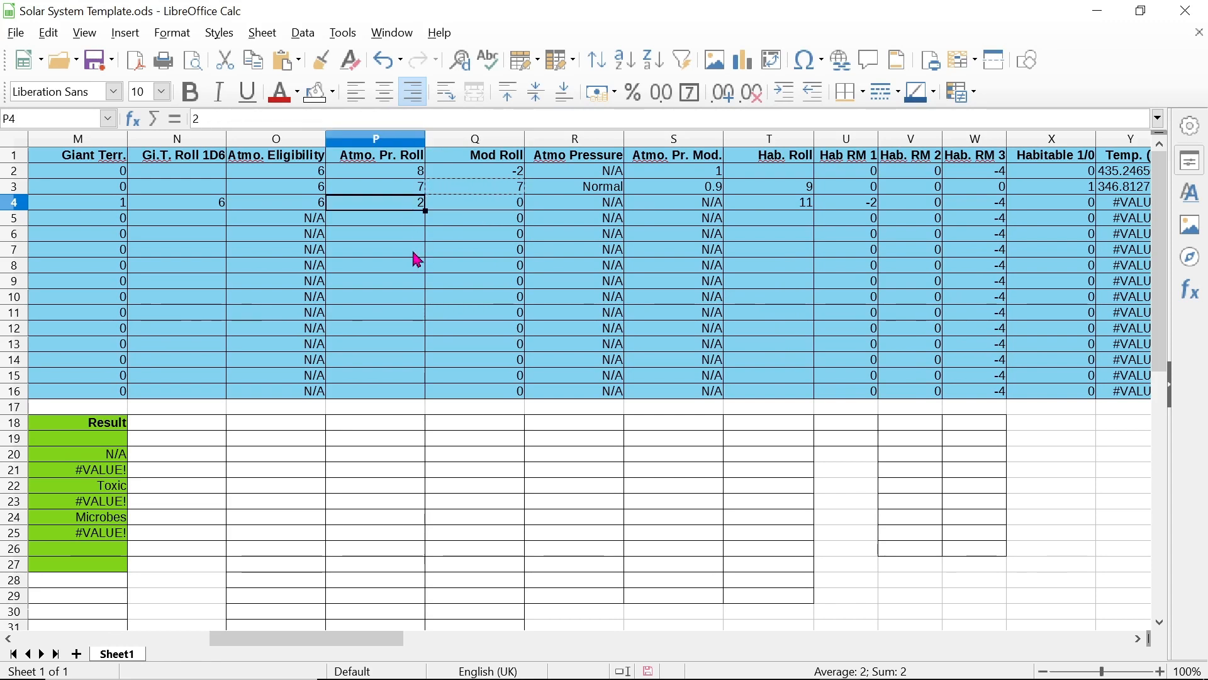
pyautogui.write('7')
pyautogui.press('Return')
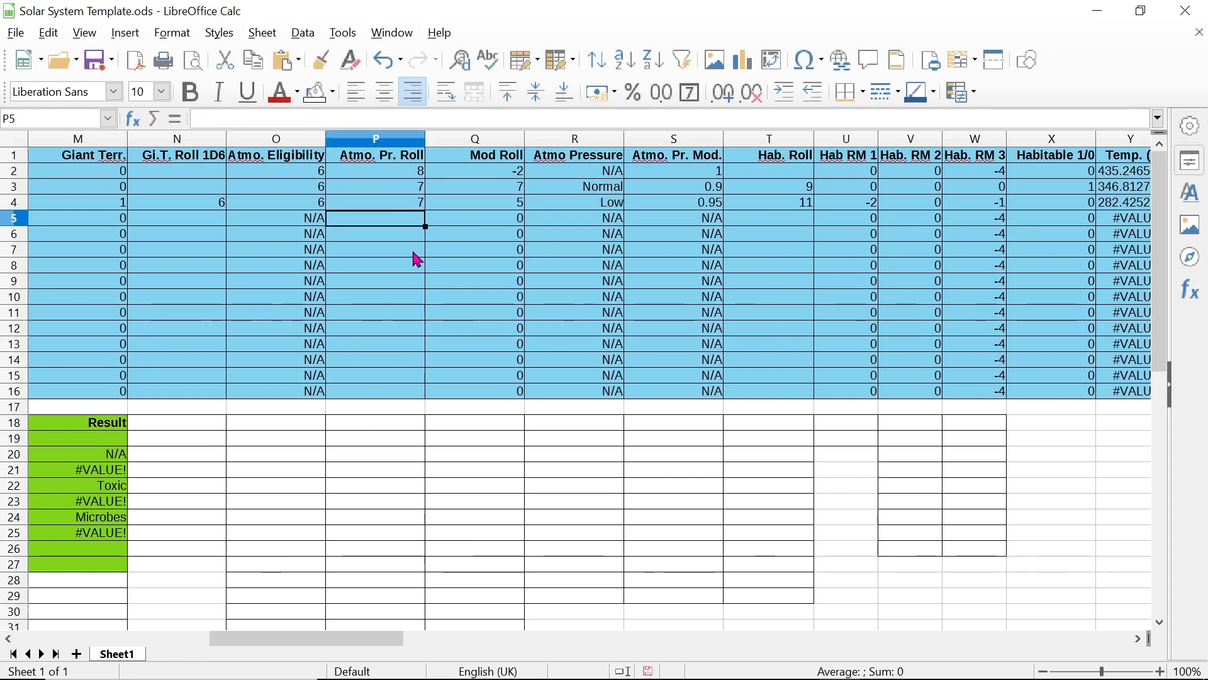
# Clear the Atmo. Pr. Roll in row 4 and enter 10 instead
pyautogui.click(414, 206)
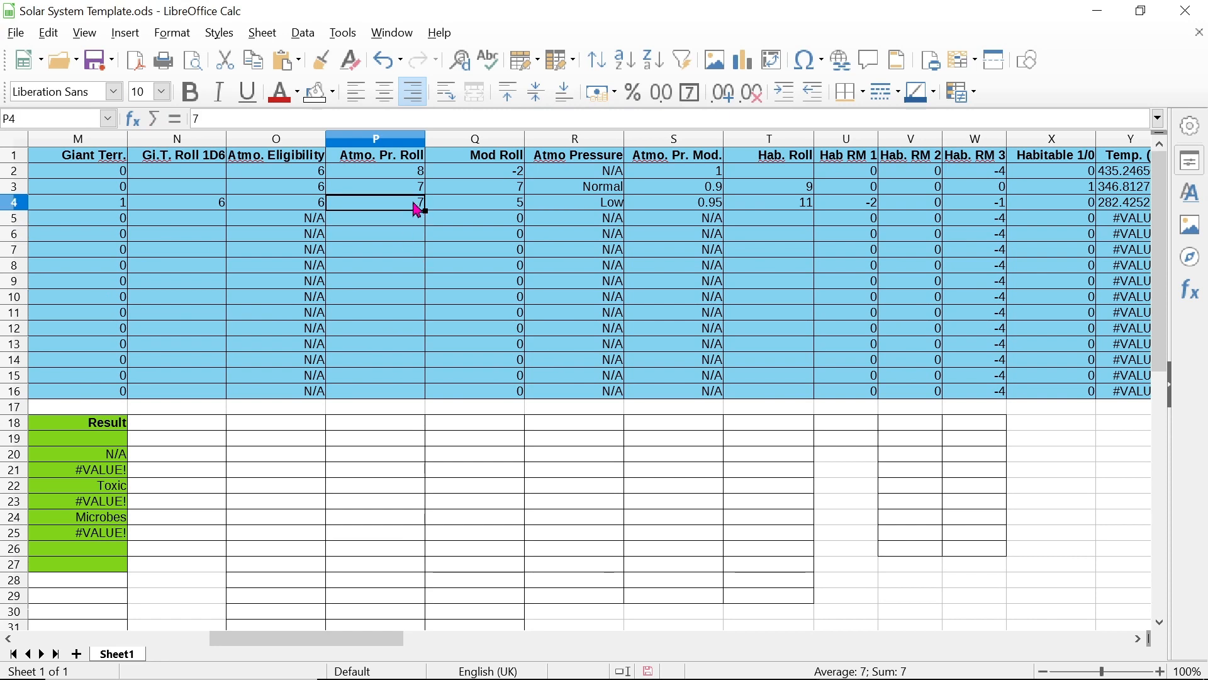
pyautogui.press('Delete')
pyautogui.write('10')
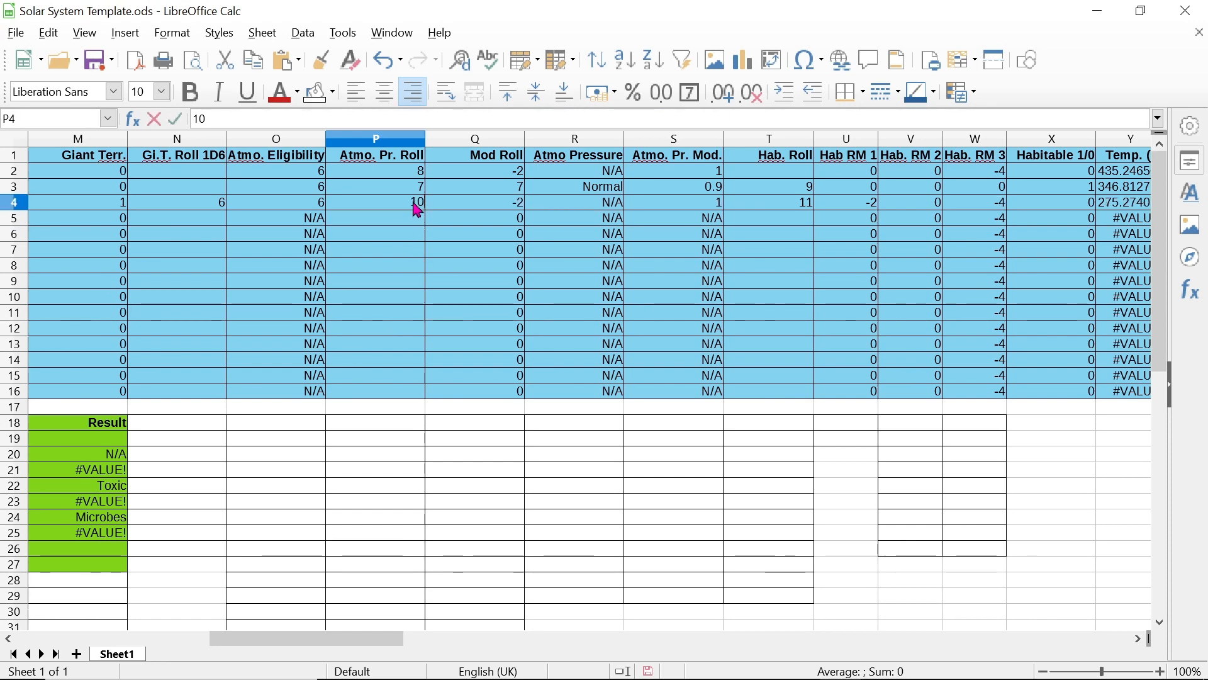
pyautogui.press('Return')
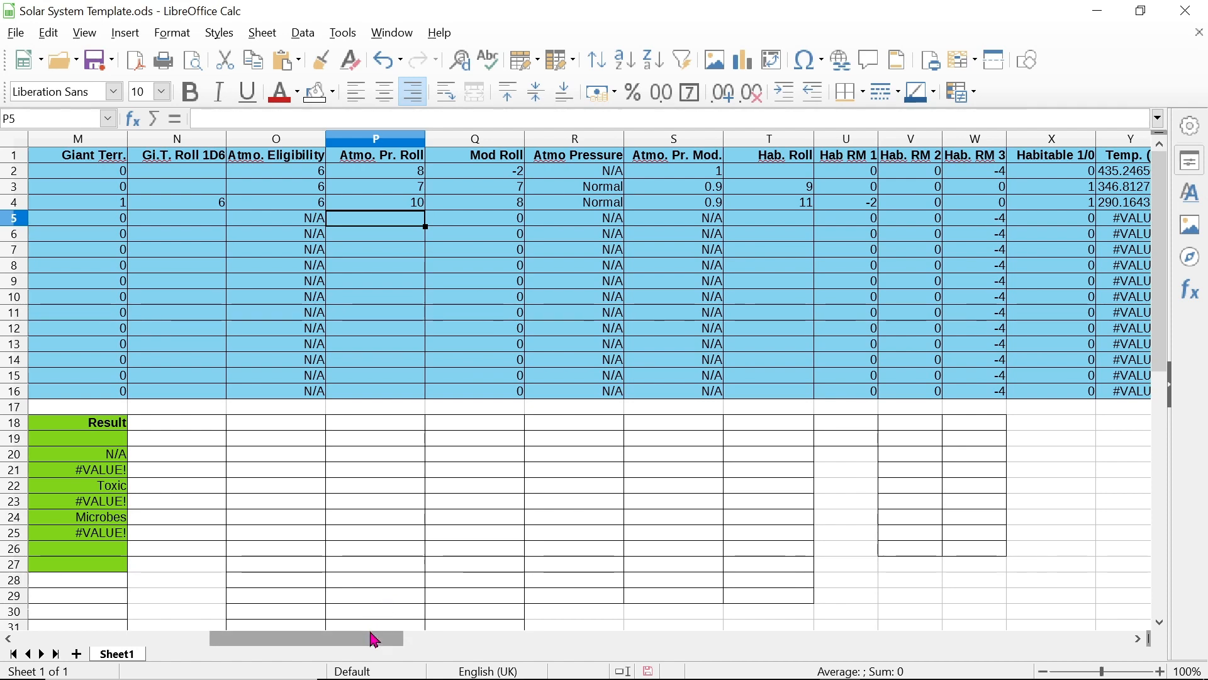
# Check the Hab. Roll, the Habitable 1/0 formula and the UA. Eligibility formula in row 4
pyautogui.moveTo(377, 646); pyautogui.dragTo(466, 641)
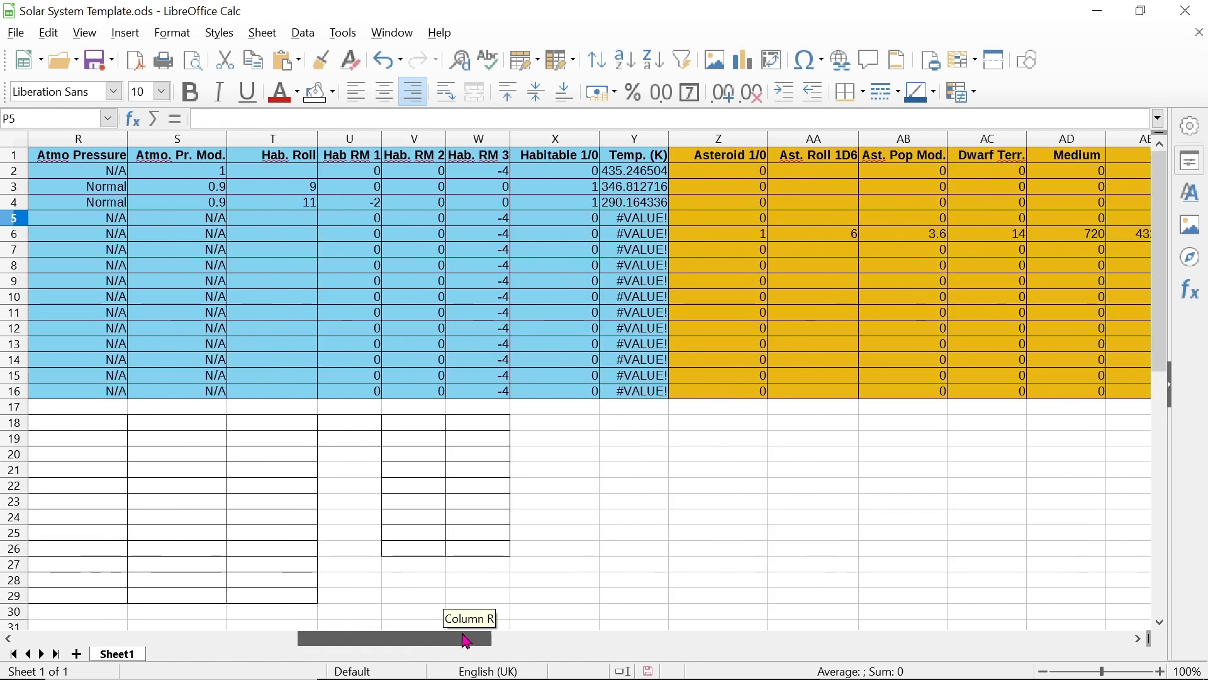
pyautogui.click(305, 205)
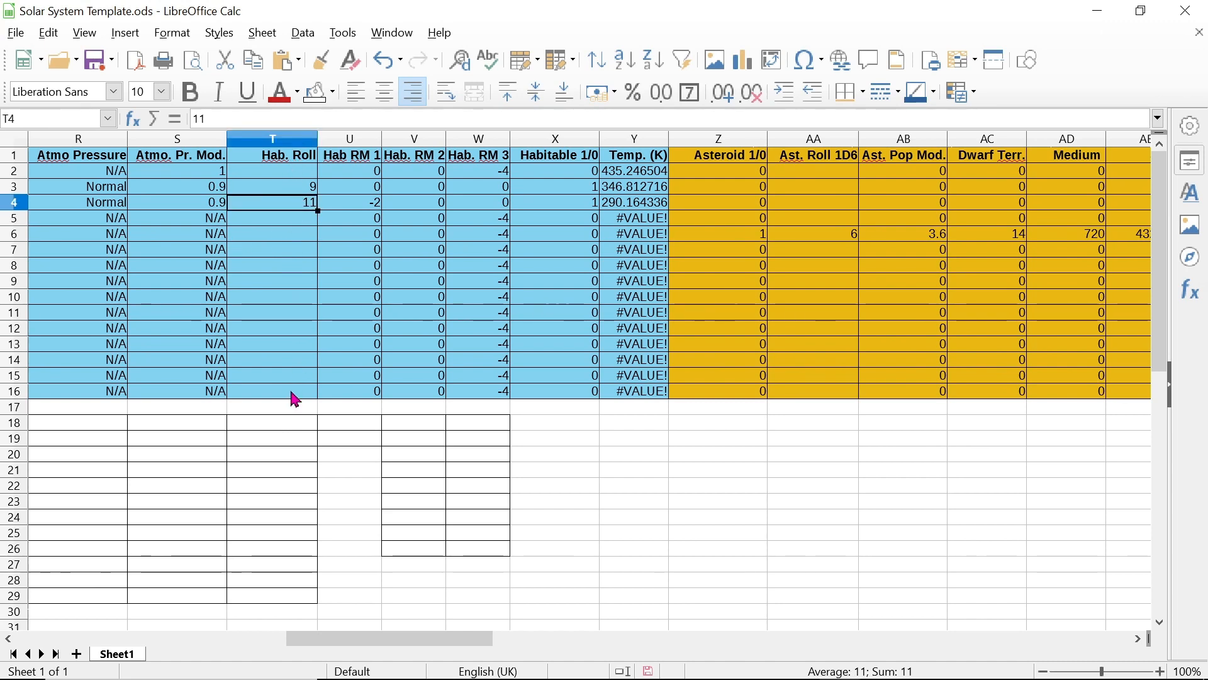
pyautogui.click(548, 204)
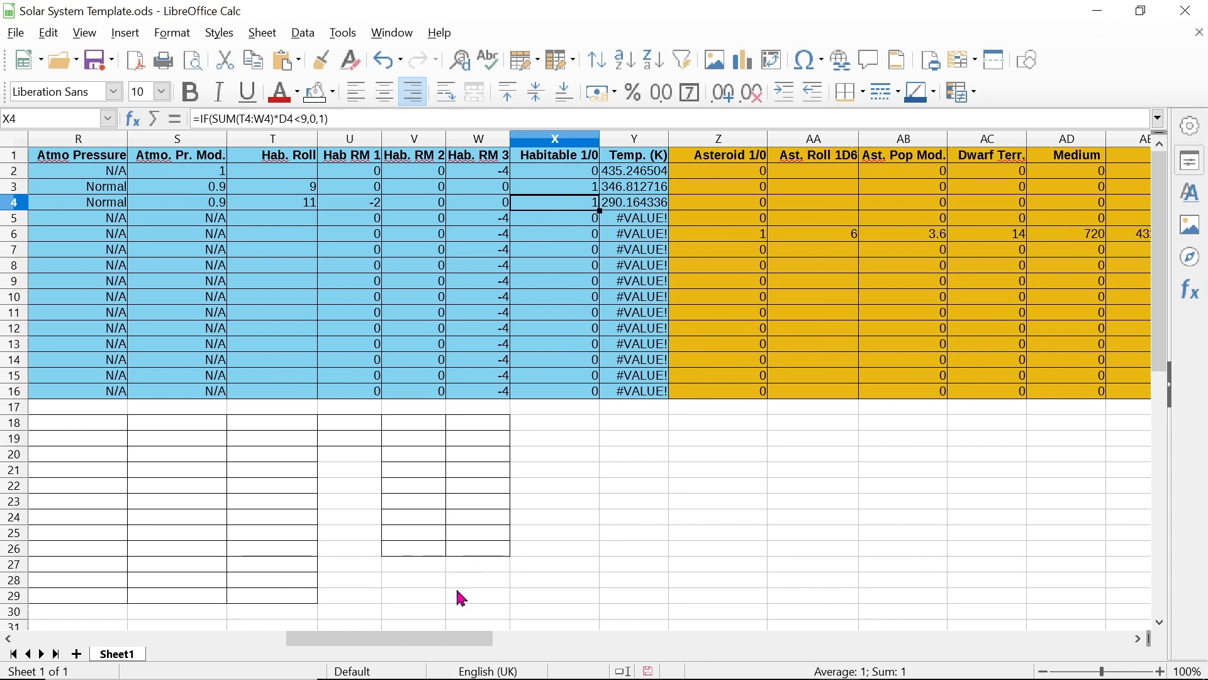
pyautogui.moveTo(472, 642); pyautogui.dragTo(721, 650)
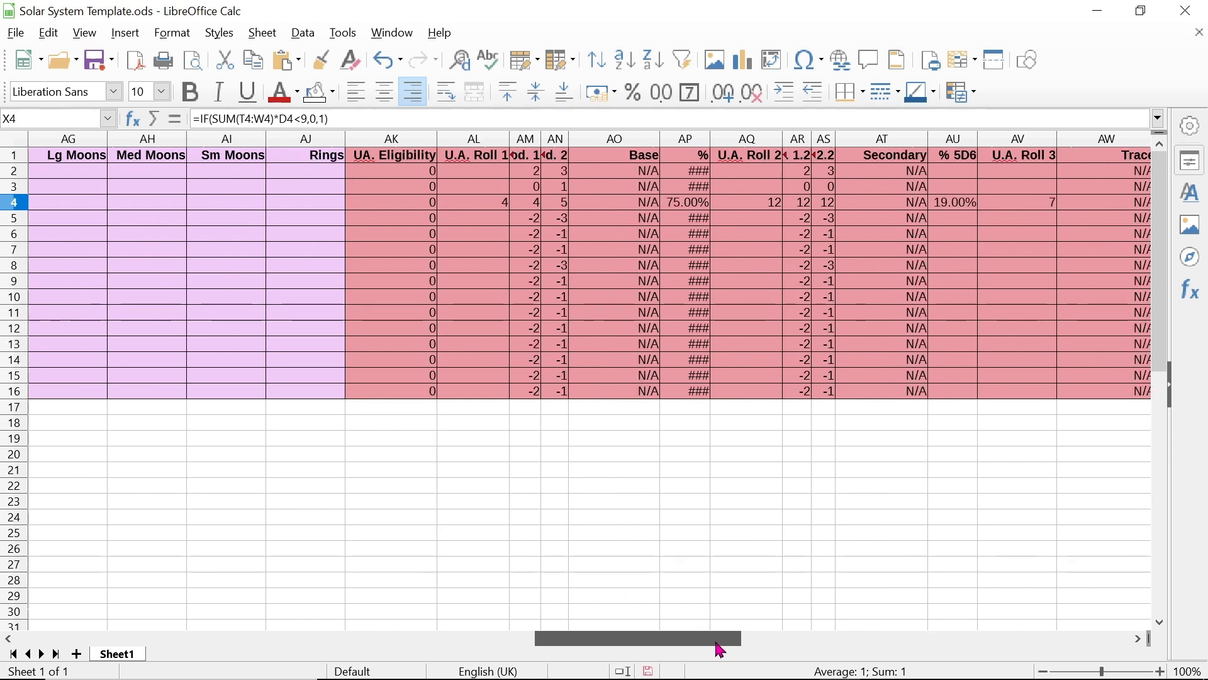
pyautogui.click(428, 207)
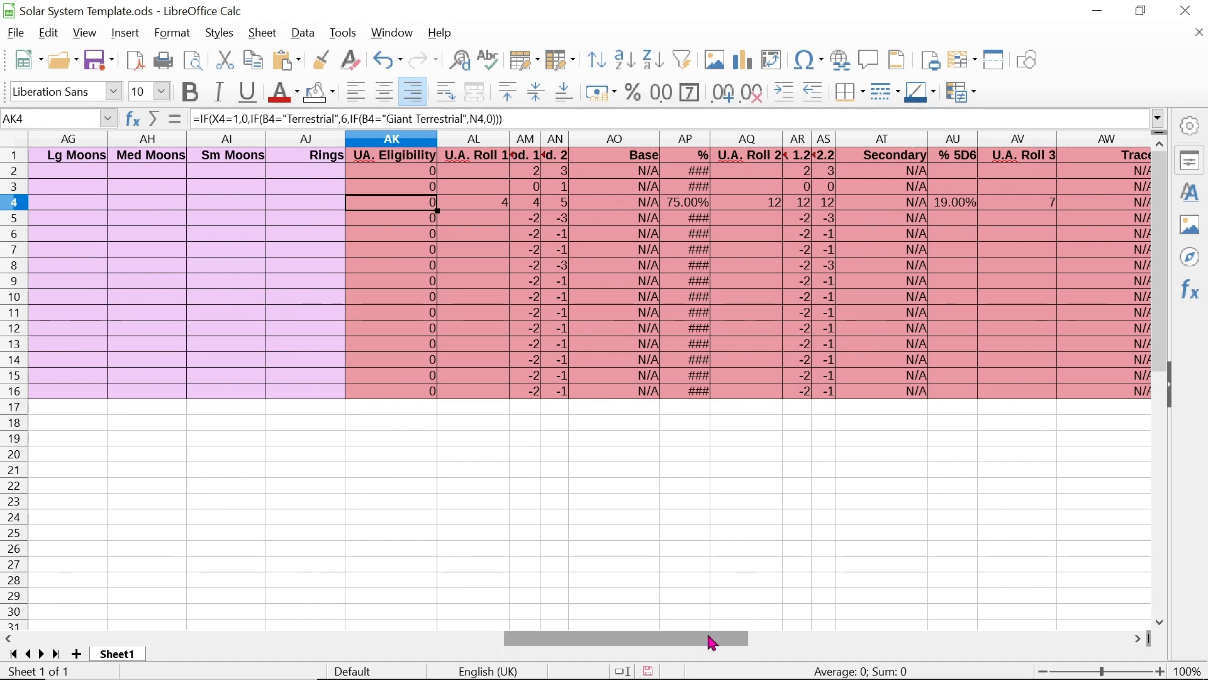
# Clear row 4's U.A. Roll 1, U.A. Roll 2, secondary % 5D6 and base gas % cells
pyautogui.moveTo(713, 642)
pyautogui.mouseDown()
pyautogui.moveTo(846, 658)
pyautogui.moveTo(693, 642)
pyautogui.mouseUp()
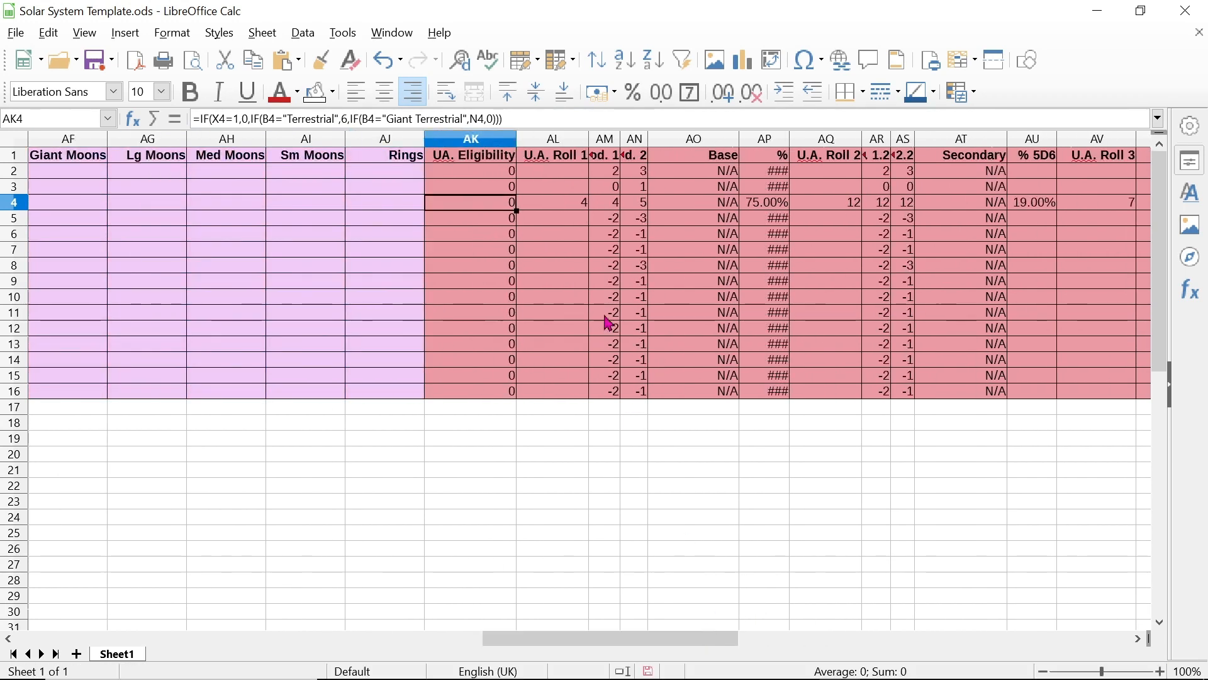
pyautogui.click(578, 206)
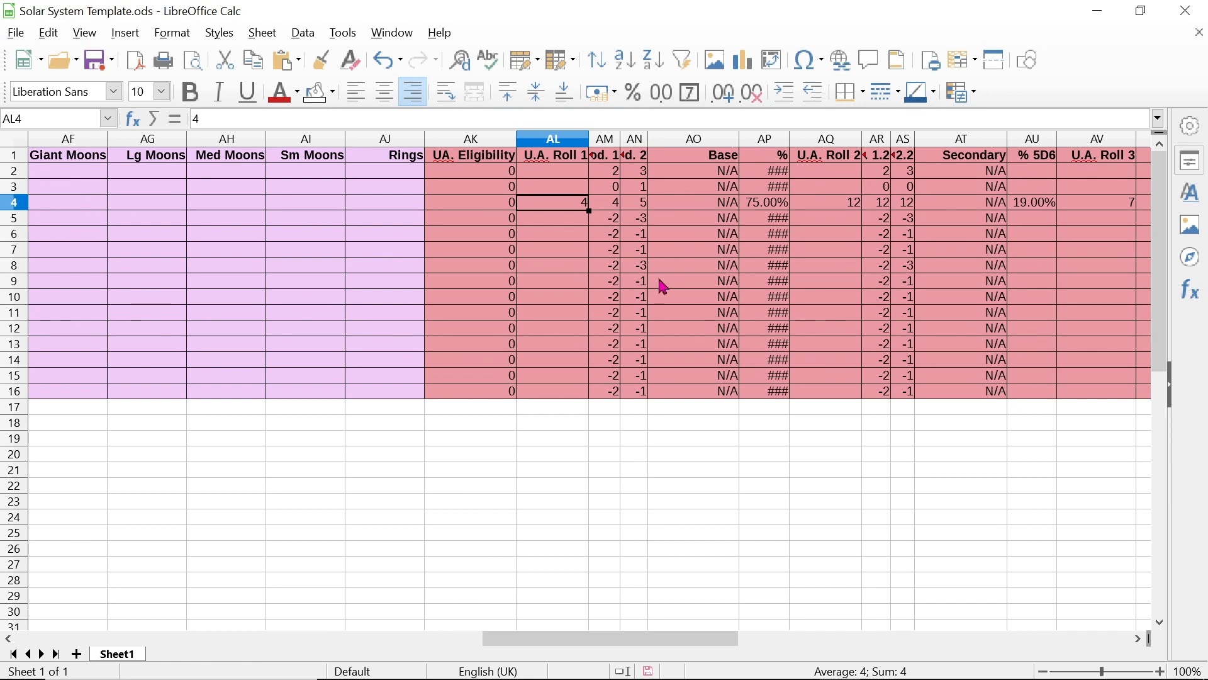
pyautogui.press('Delete')
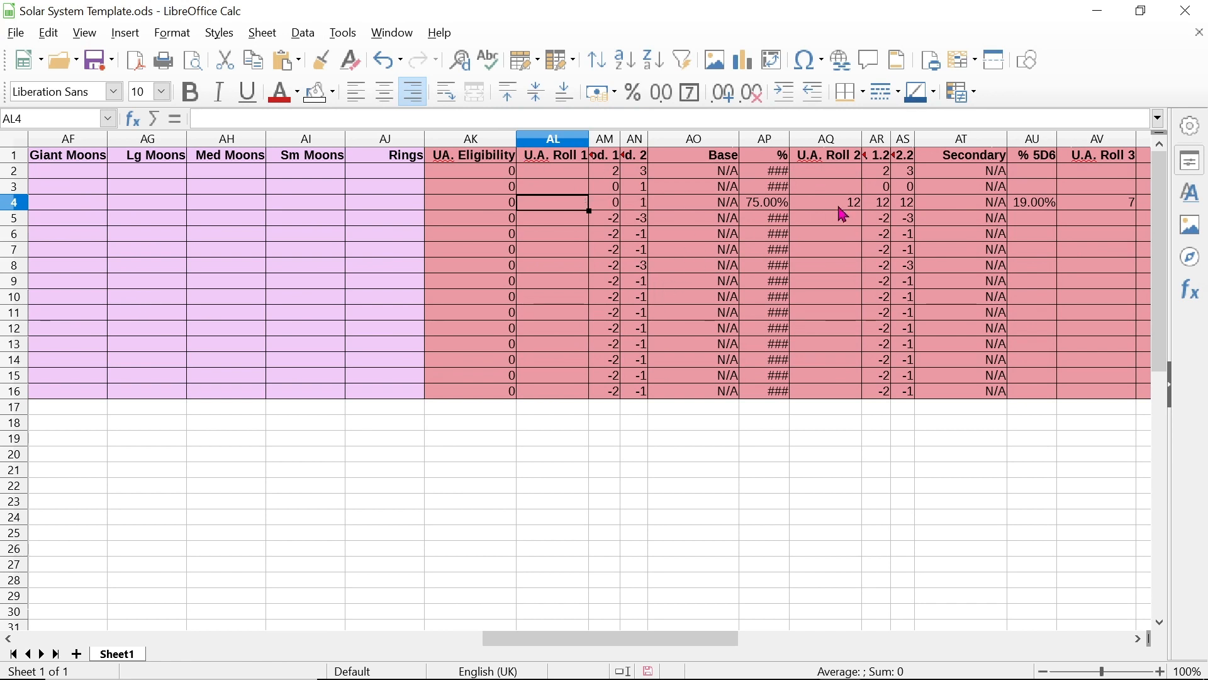
pyautogui.click(841, 208)
pyautogui.press('Delete')
pyautogui.click(1036, 207)
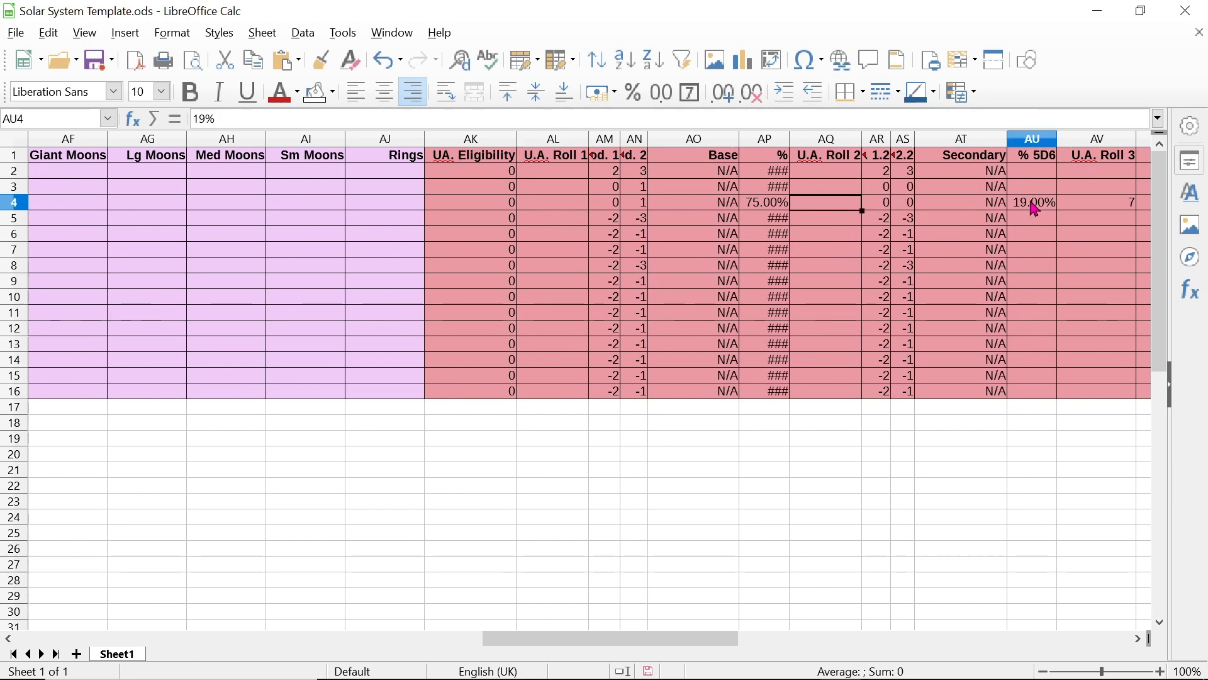
pyautogui.press('Delete')
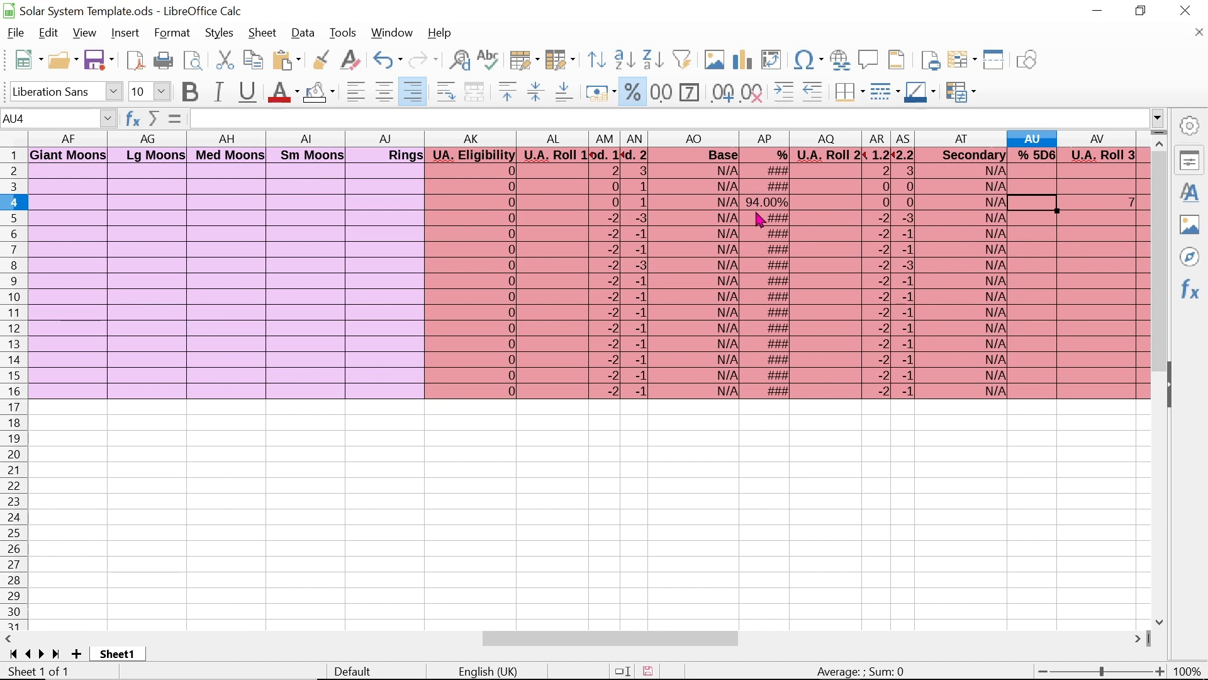
pyautogui.click(762, 208)
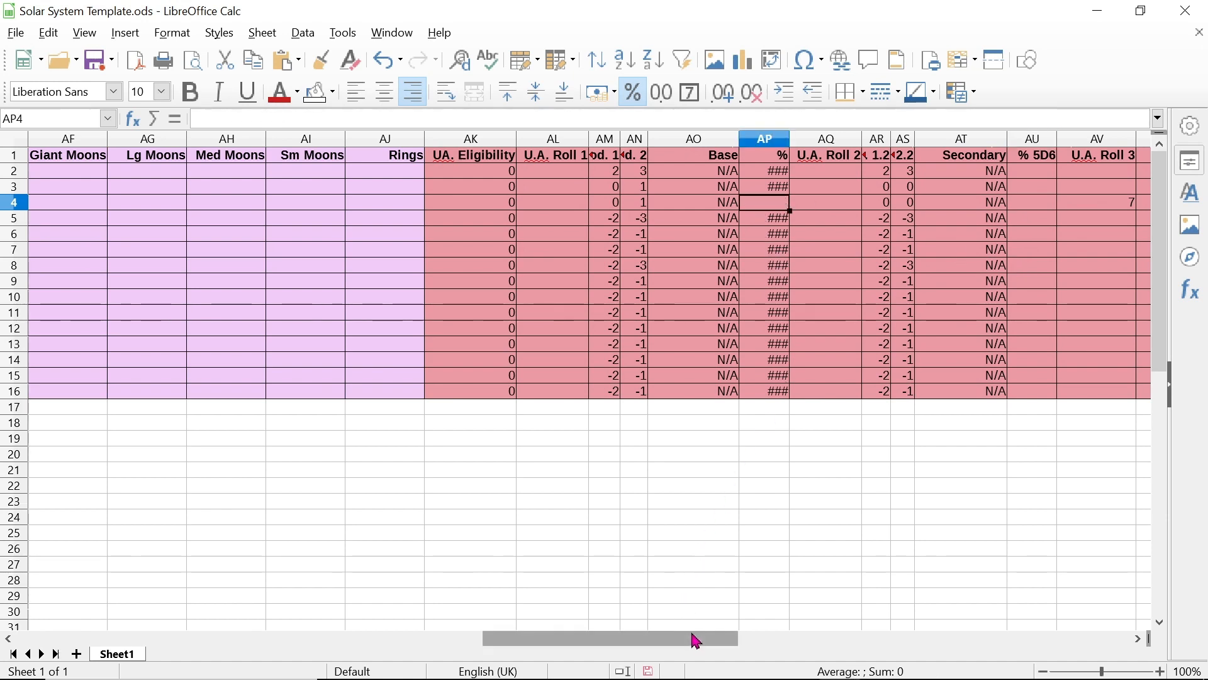
# Clear row 4's U.A. Roll 3 and U.A. Roll 5, along with the % 2D6/2 values of their trace gases
pyautogui.moveTo(687, 637); pyautogui.dragTo(780, 653)
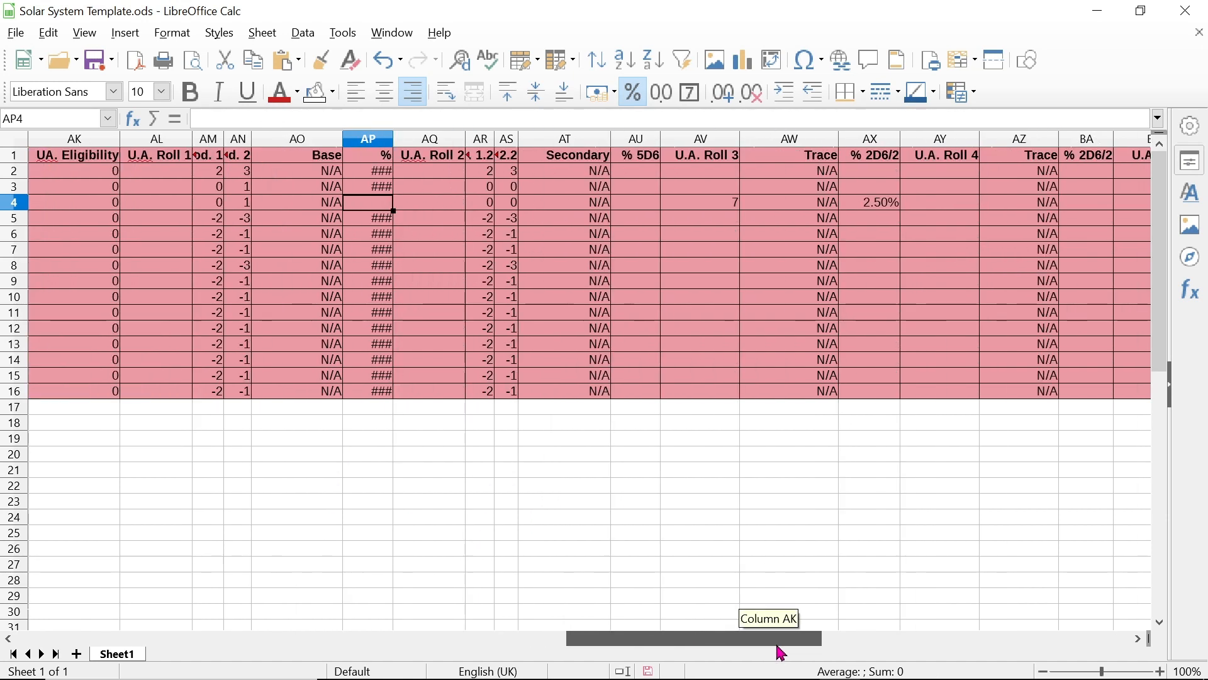
pyautogui.click(724, 201)
pyautogui.press('Delete')
pyautogui.click(888, 202)
pyautogui.press('Delete')
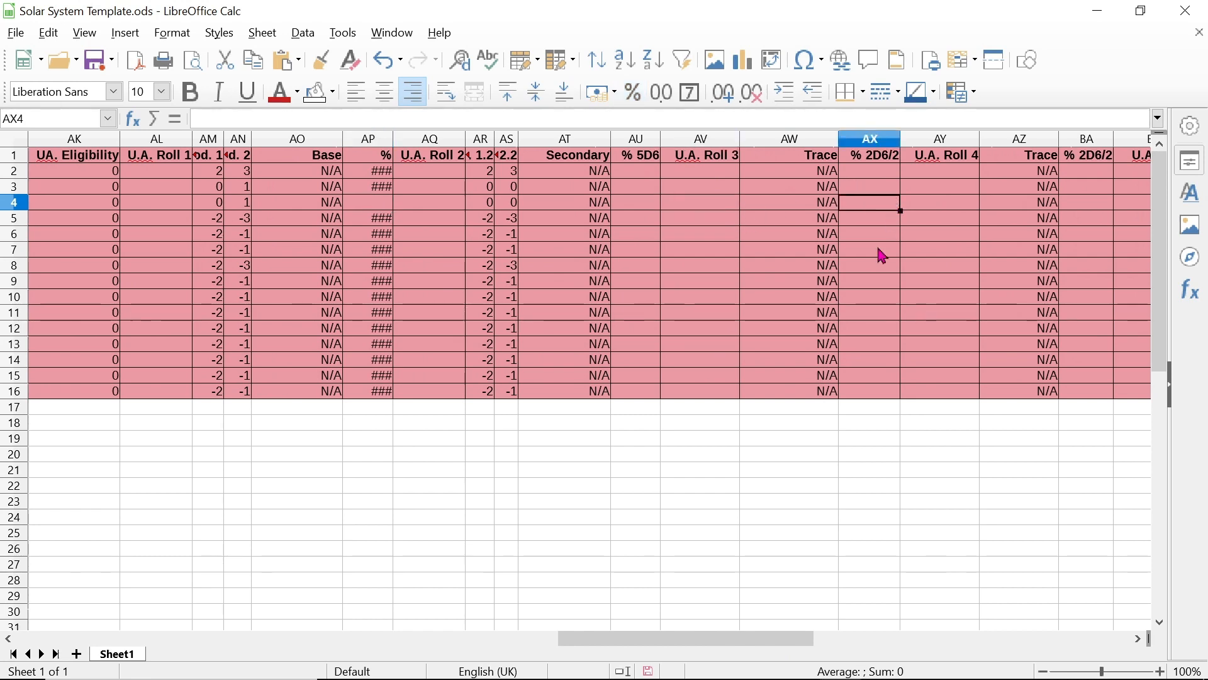
pyautogui.moveTo(769, 651); pyautogui.dragTo(864, 650)
pyautogui.click(860, 203)
pyautogui.press('Delete')
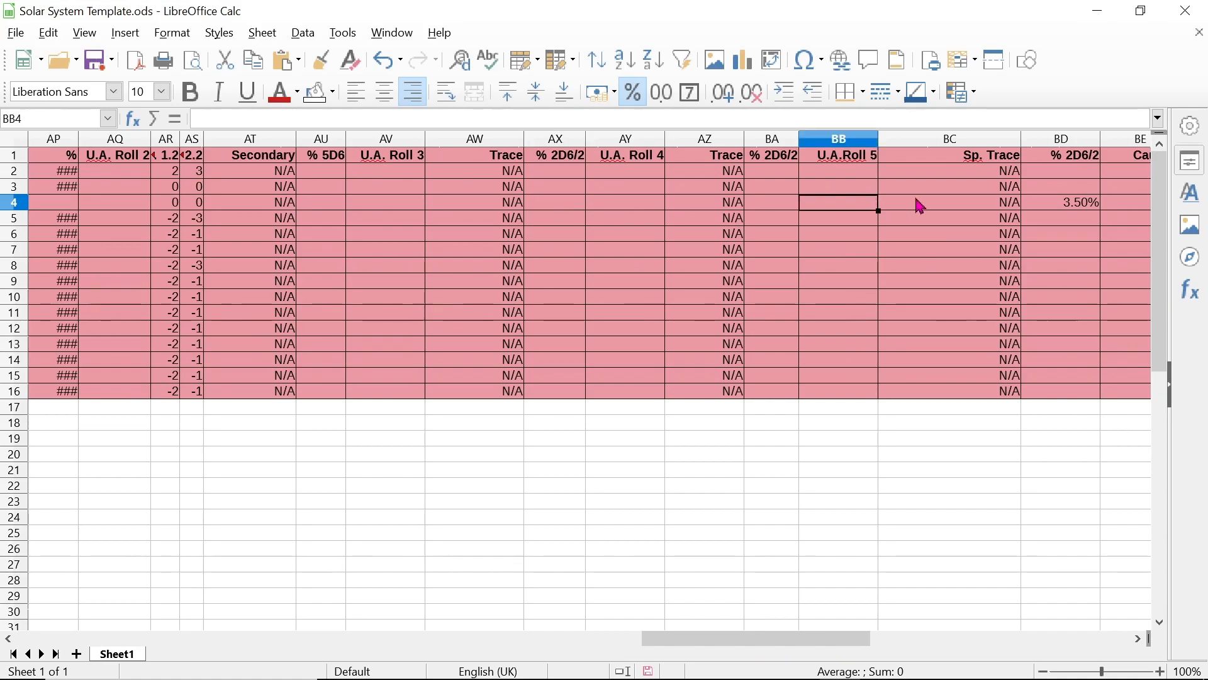
pyautogui.click(1070, 202)
pyautogui.press('Delete')
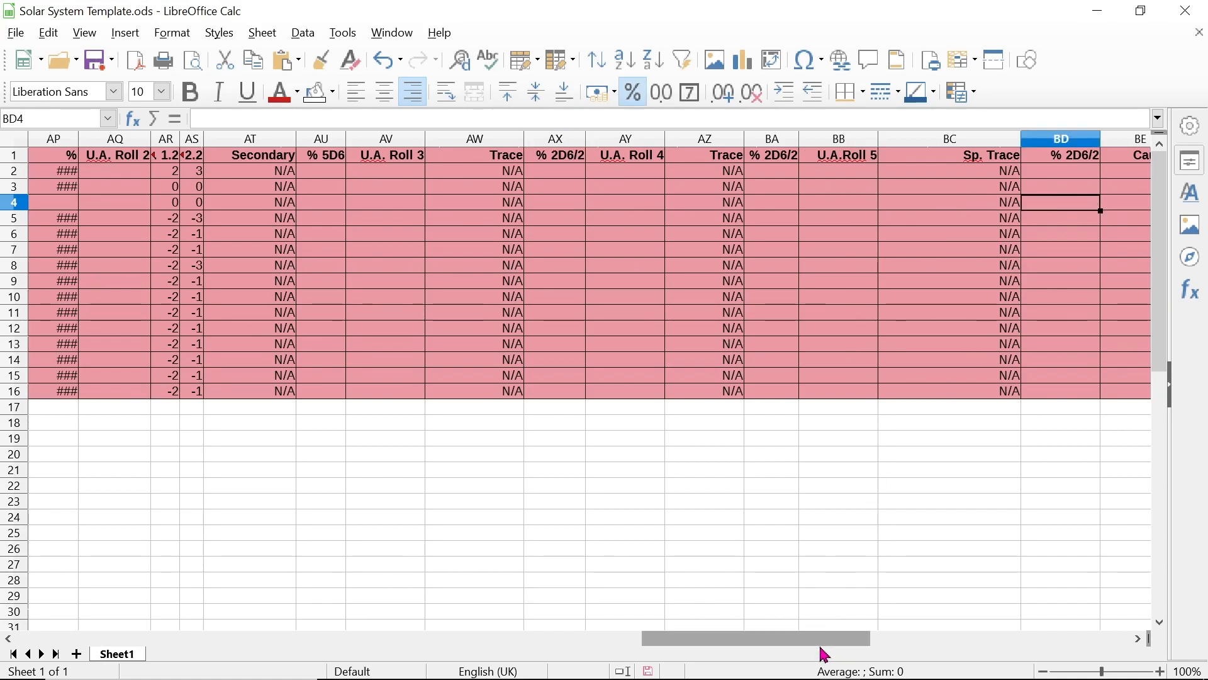
# Enter 2 as the Orbital Slot result in the first Habitable Planet Survey table
pyautogui.moveTo(824, 650); pyautogui.dragTo(182, 611)
pyautogui.scroll(-2, 441, 451)
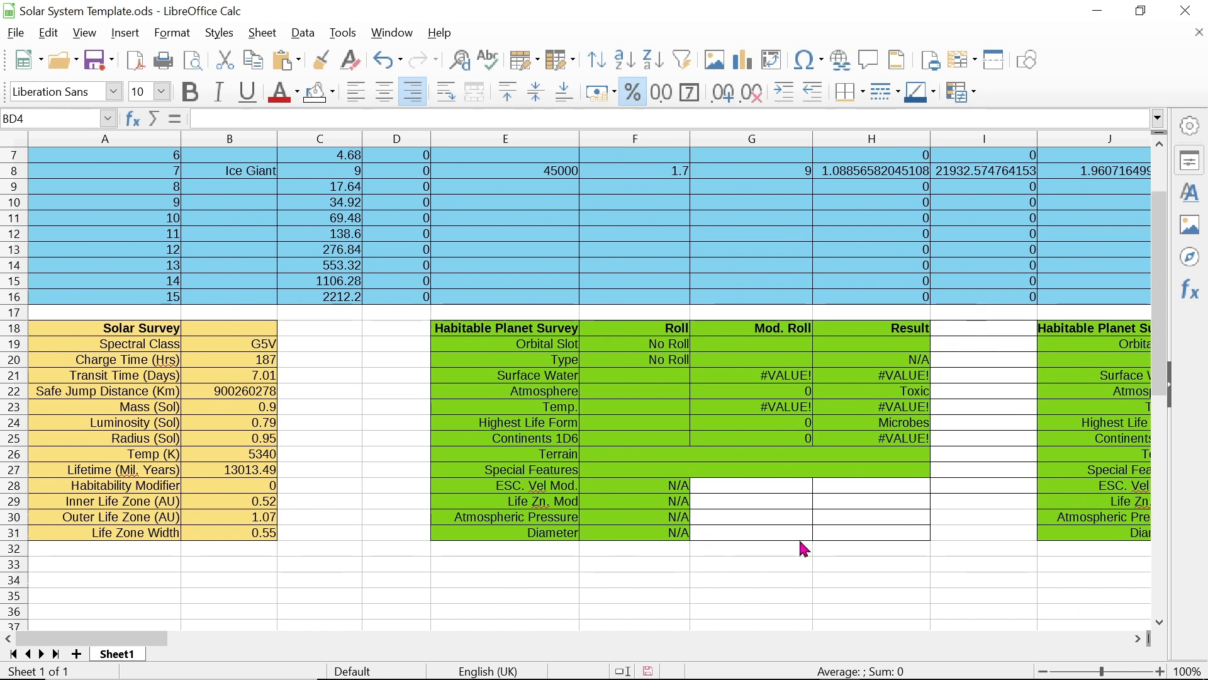
pyautogui.scroll(2, 805, 549)
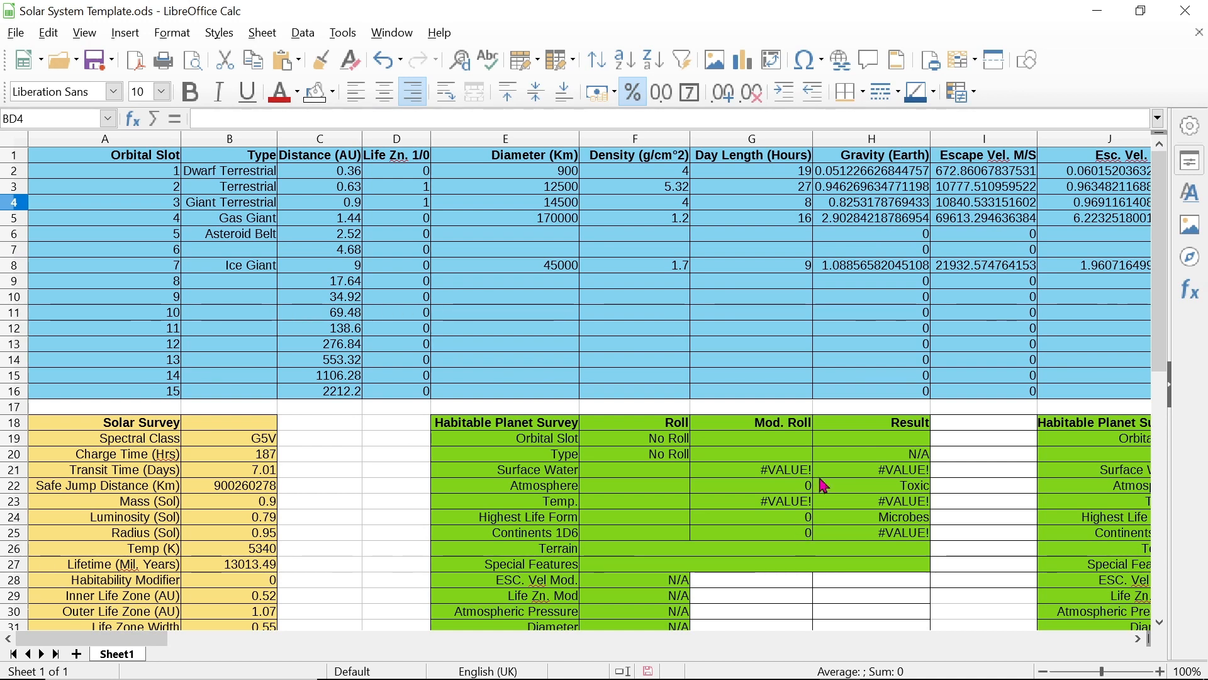
pyautogui.click(519, 439)
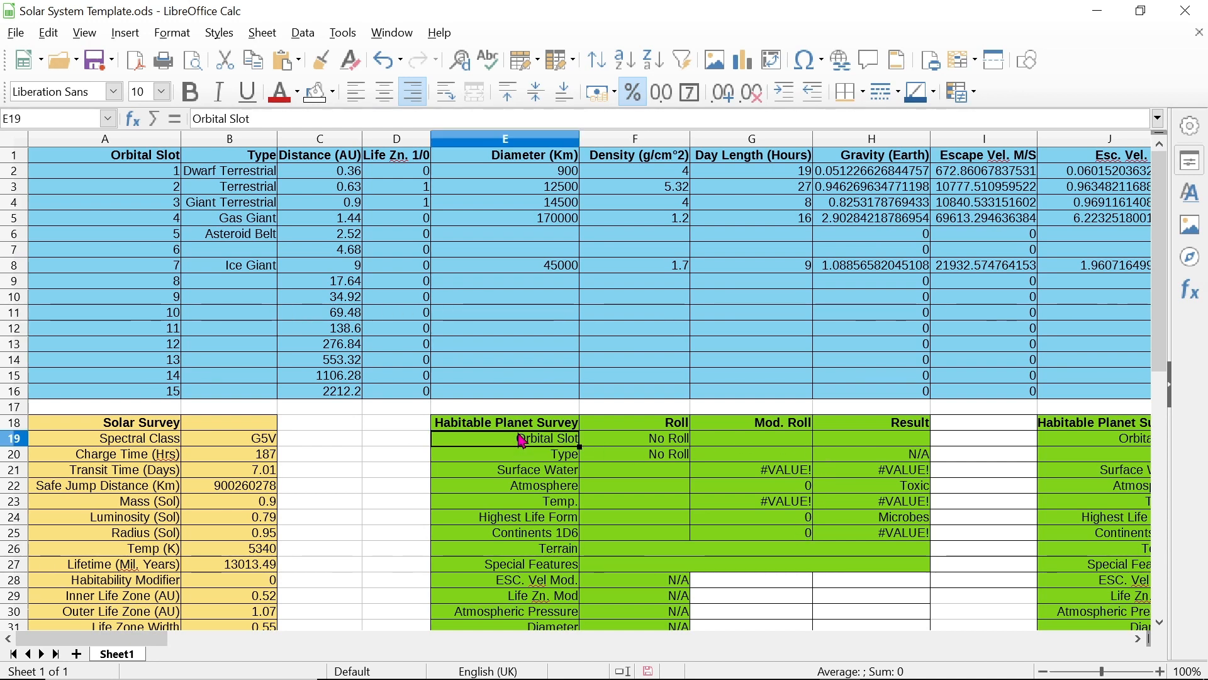
pyautogui.click(913, 440)
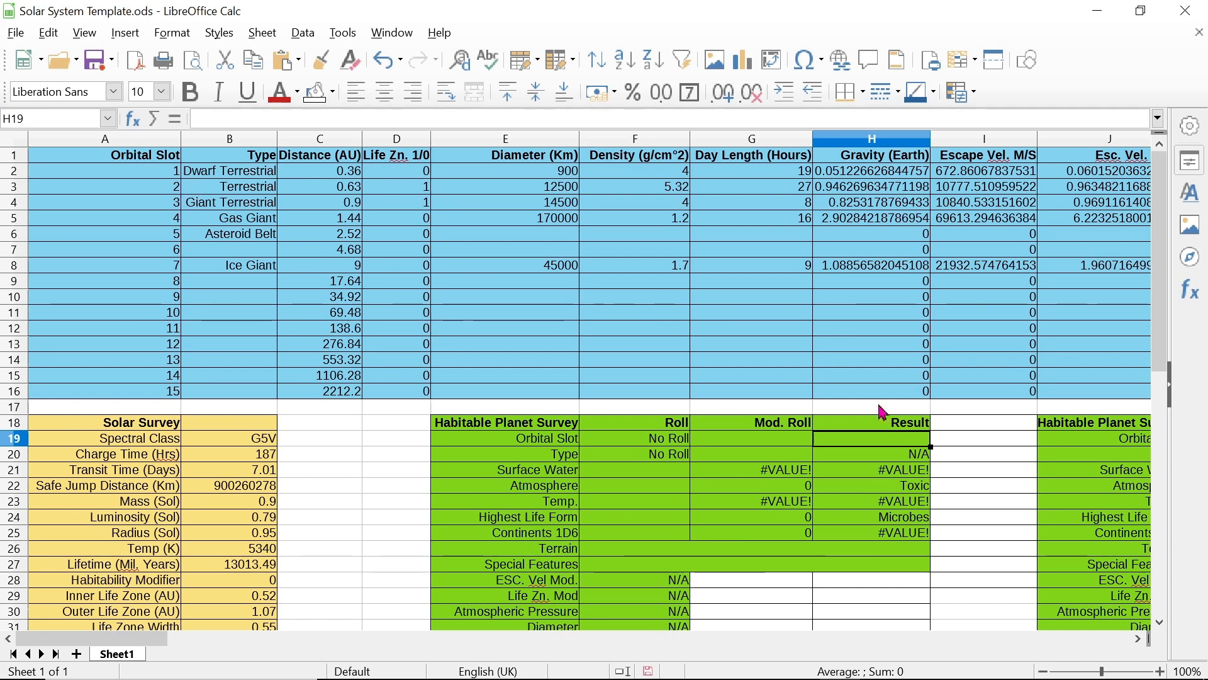
pyautogui.write('2')
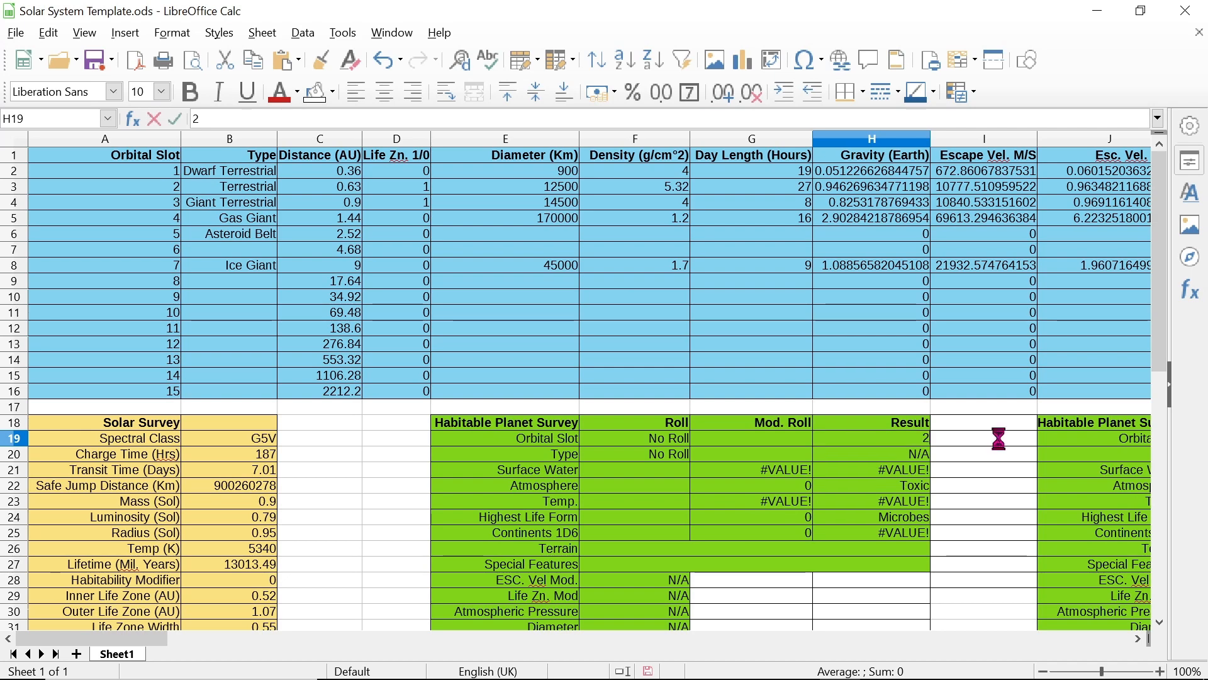
pyautogui.press('Return')
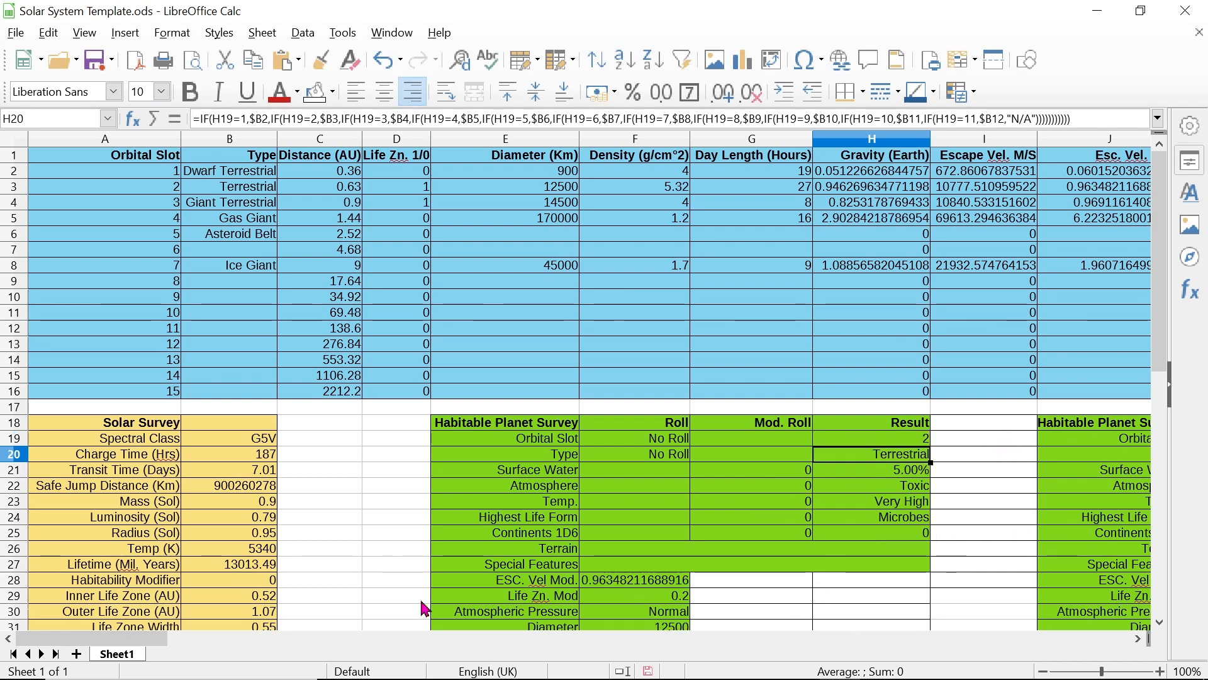
# Try 9 as the Orbital Slot result in the second Habitable Planet Survey table
pyautogui.moveTo(134, 639); pyautogui.dragTo(218, 648)
pyautogui.click(908, 442)
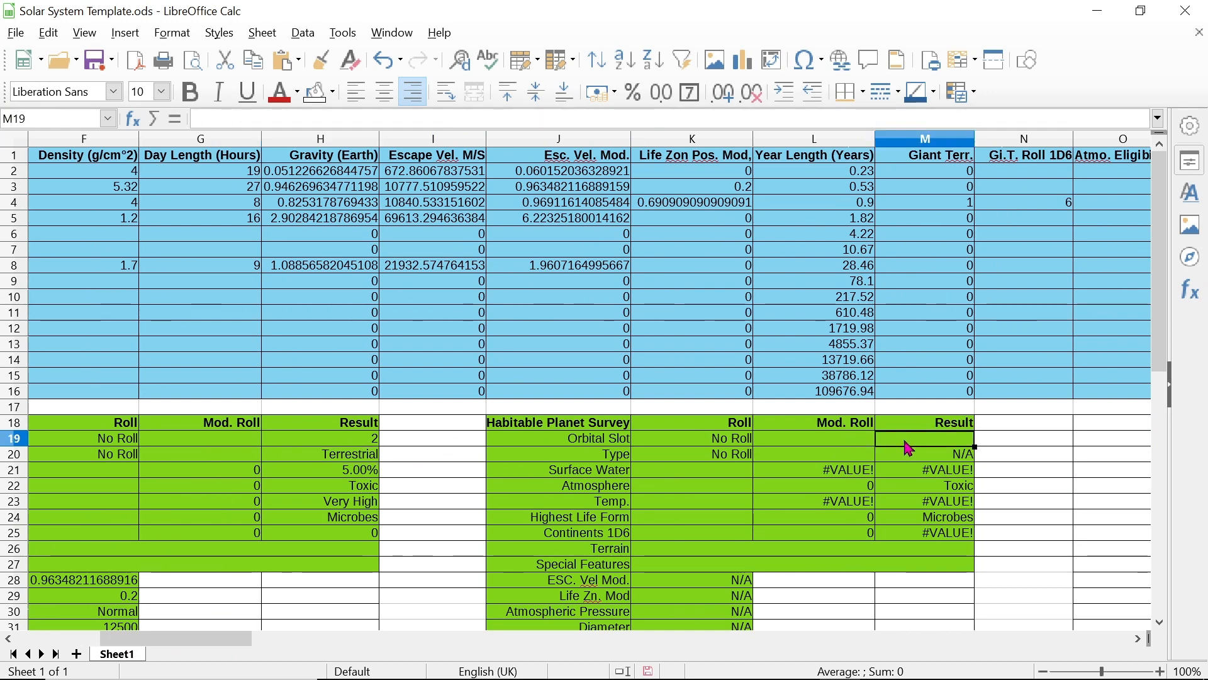
pyautogui.write('9')
pyautogui.press('Return')
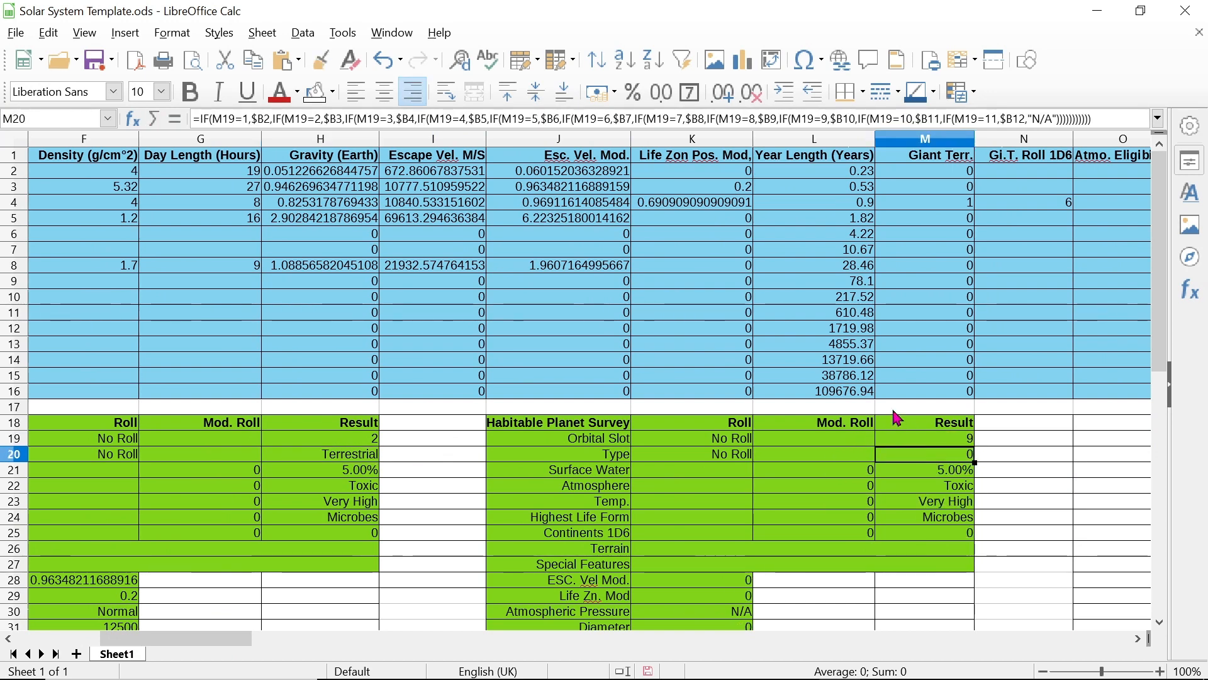
# Replace the Orbital Slot result in the second Habitable Planet Survey table with 3
pyautogui.click(924, 441)
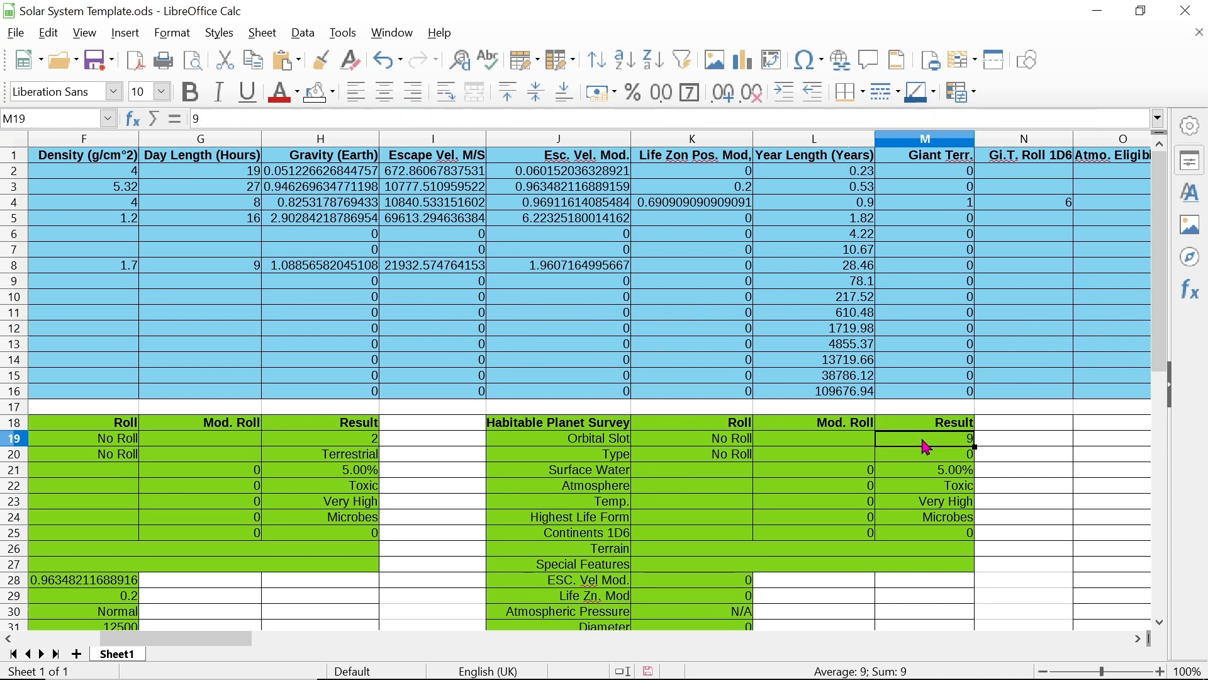
pyautogui.press('Delete')
pyautogui.write('3')
pyautogui.press('Return')
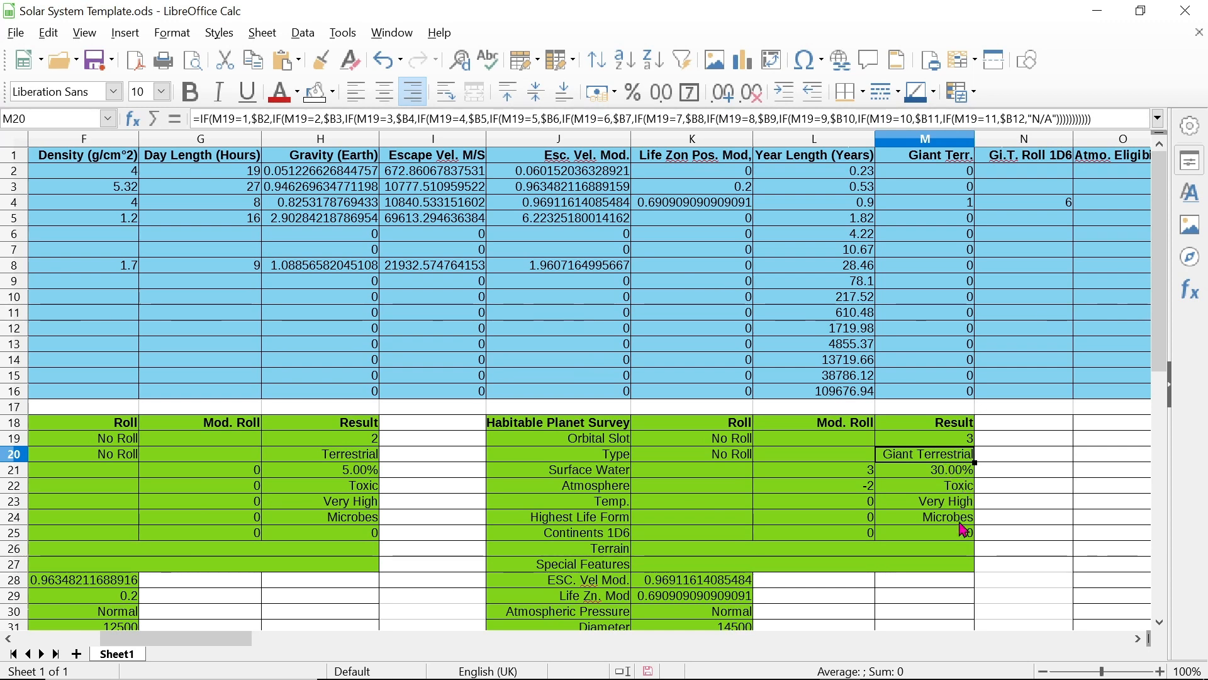
# Go through the second Habitable Planet Survey's Roll cells from Surface Water to Continents 1D6, and the Orbital Slot's Roll cell
pyautogui.click(725, 471)
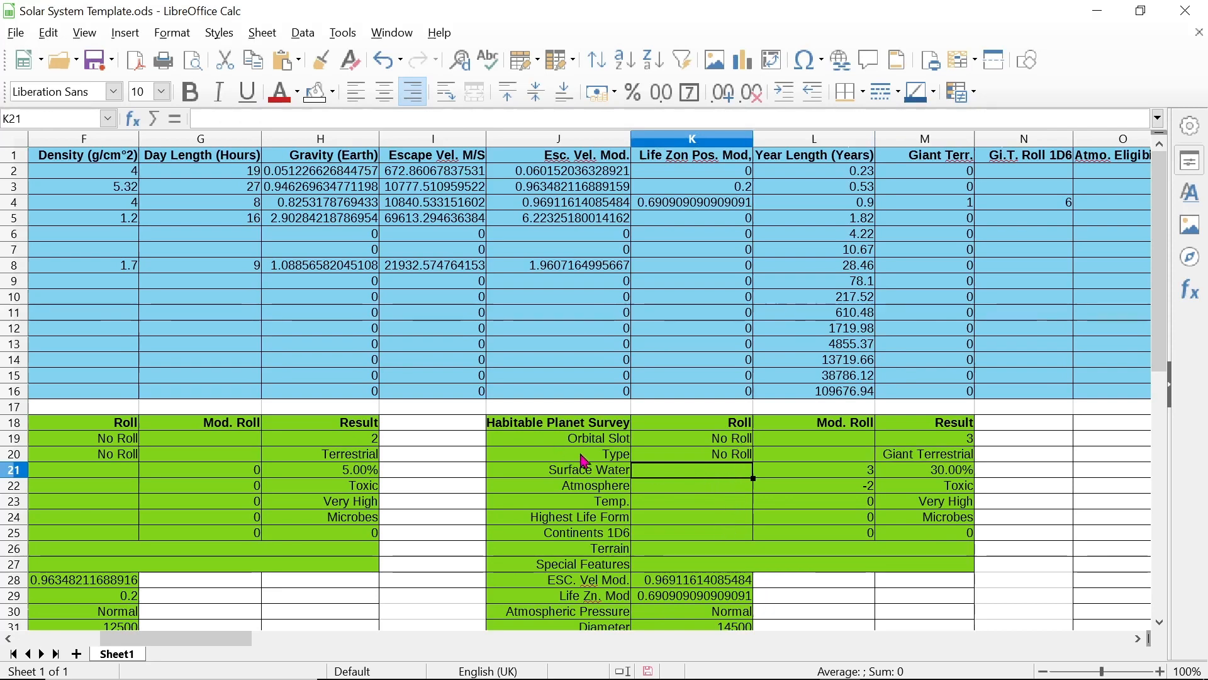
pyautogui.click(707, 487)
pyautogui.click(710, 504)
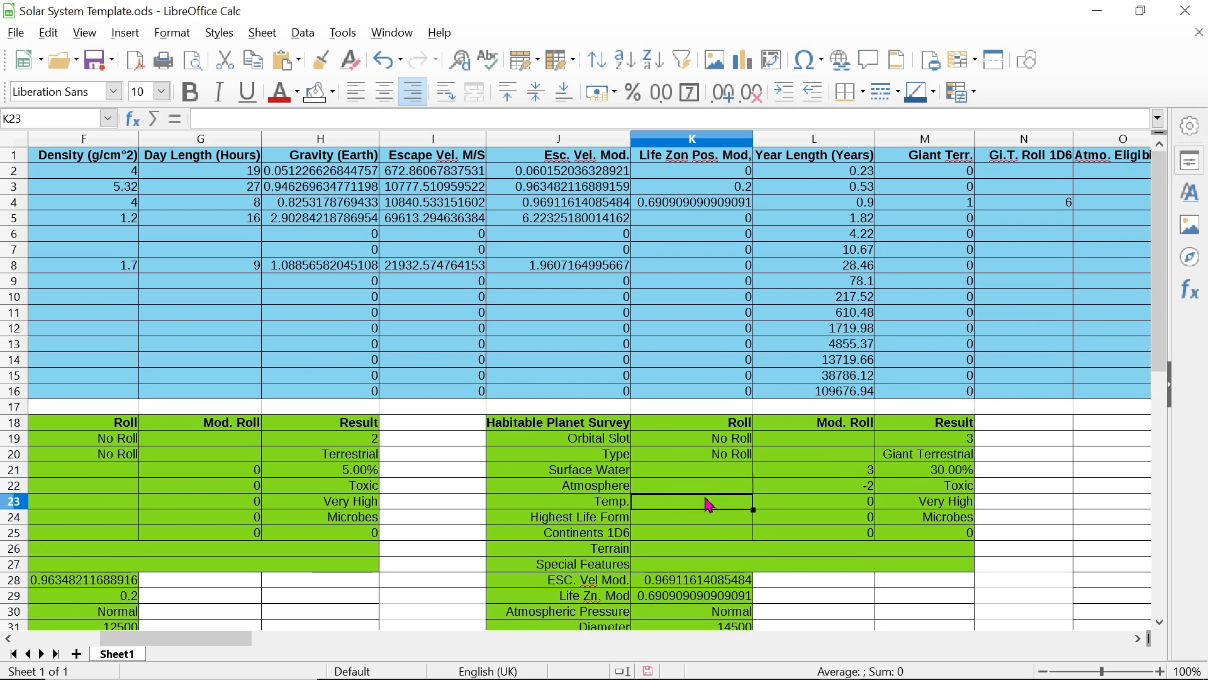
pyautogui.click(706, 523)
pyautogui.click(701, 535)
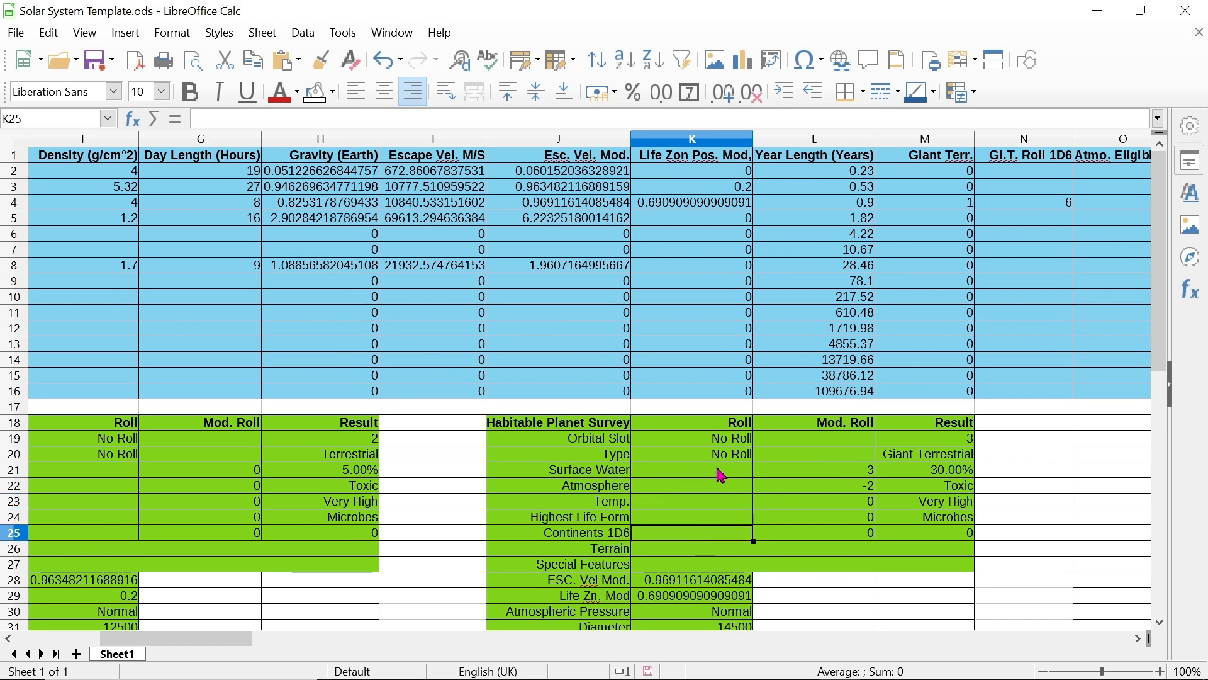
pyautogui.click(721, 472)
pyautogui.click(714, 487)
pyautogui.click(708, 503)
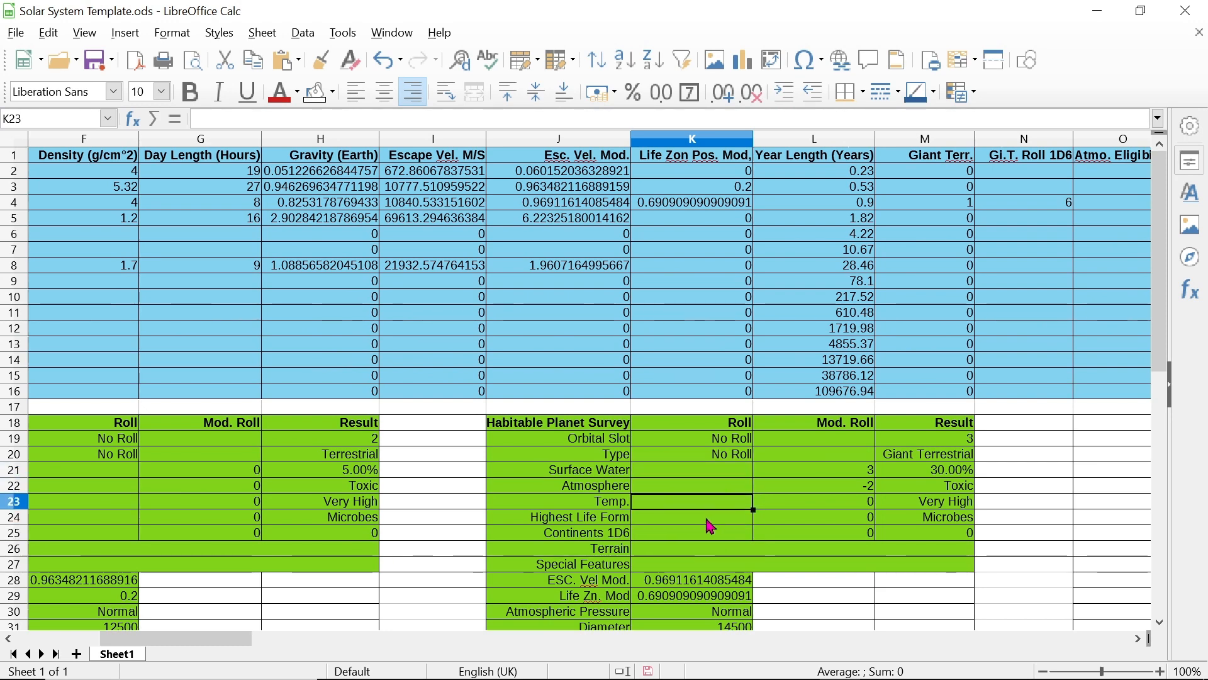
pyautogui.click(710, 526)
pyautogui.click(707, 536)
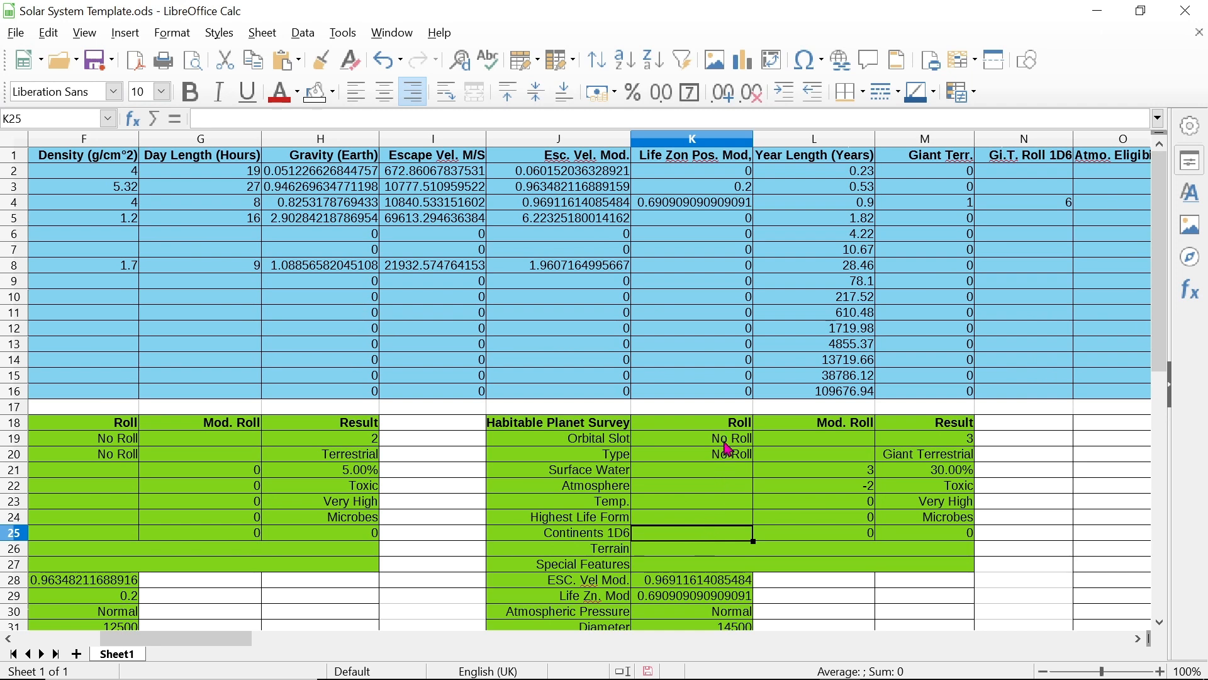
pyautogui.click(724, 441)
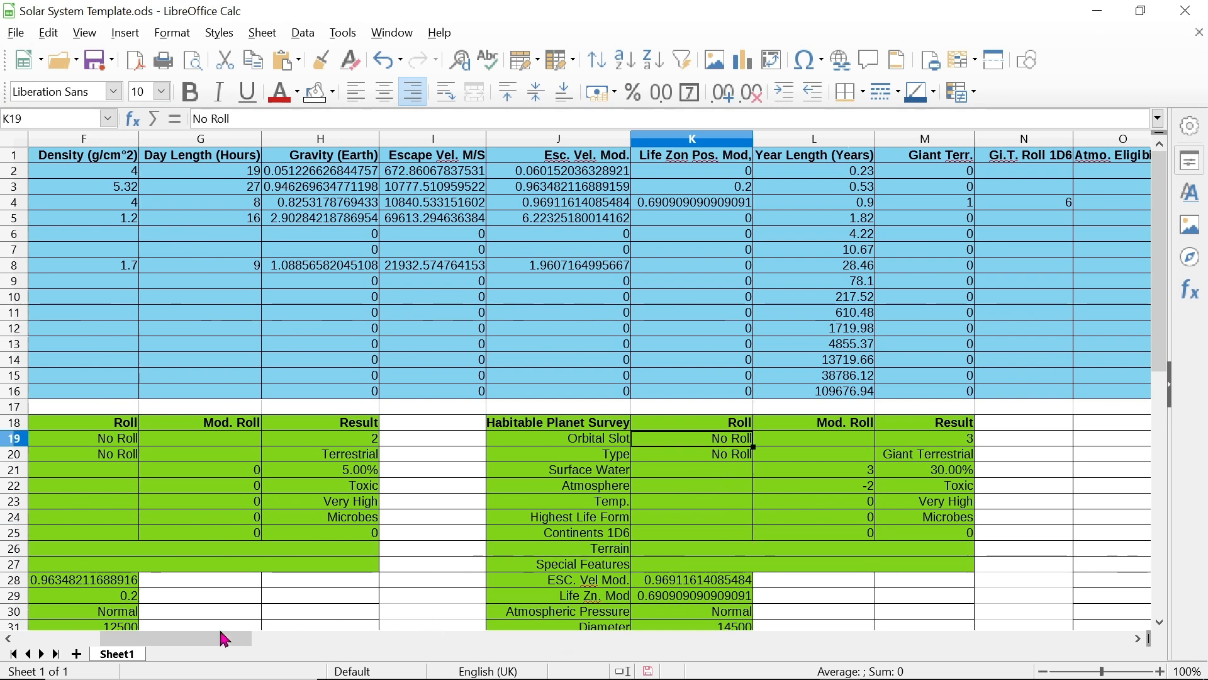
# Enter 6 as the Surface Water roll in the first Habitable Planet Survey table
pyautogui.moveTo(224, 639); pyautogui.dragTo(176, 637)
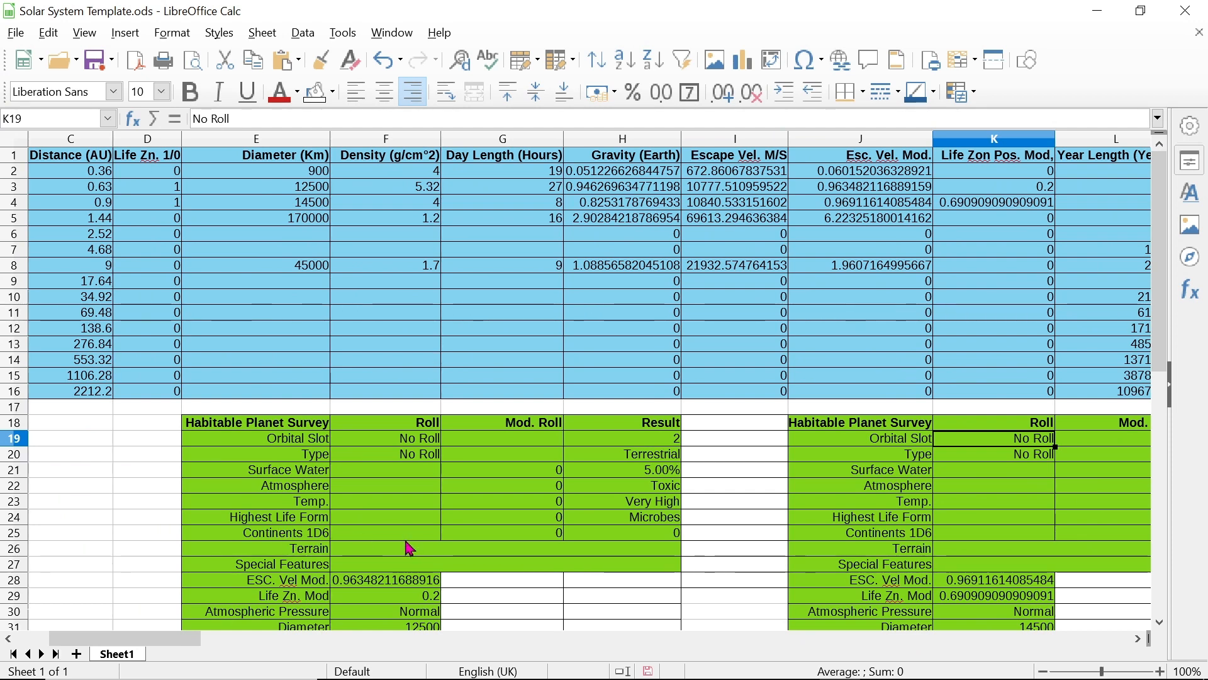
pyautogui.click(421, 473)
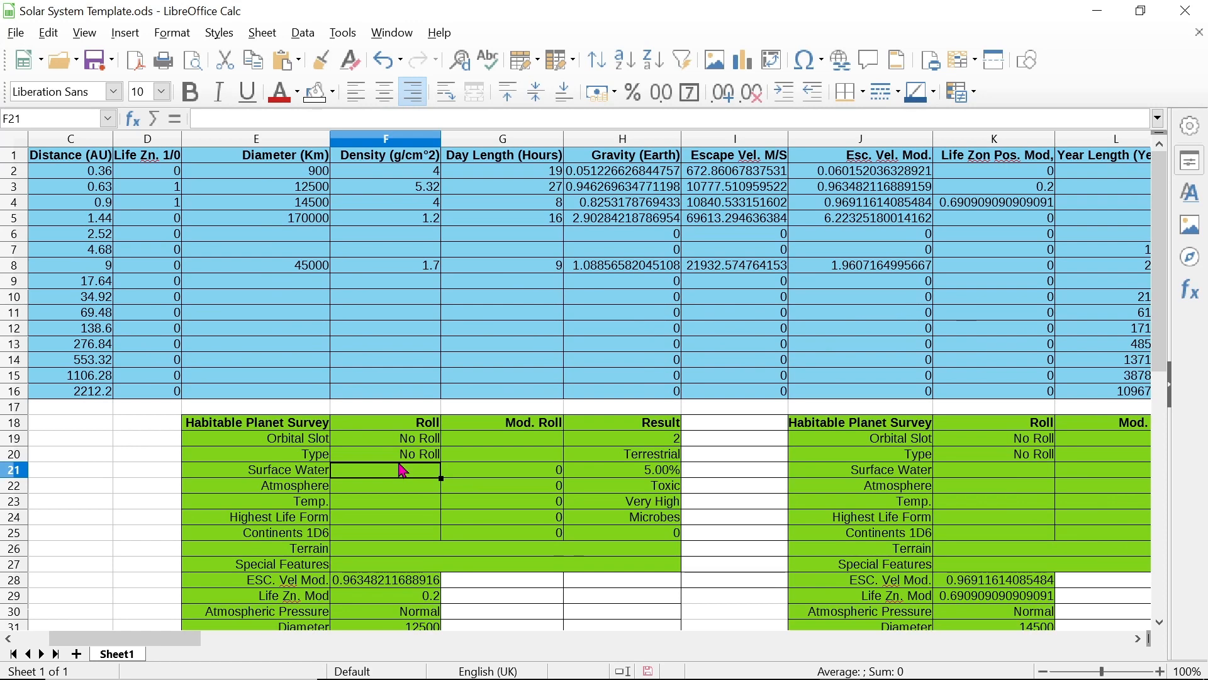
pyautogui.write('6')
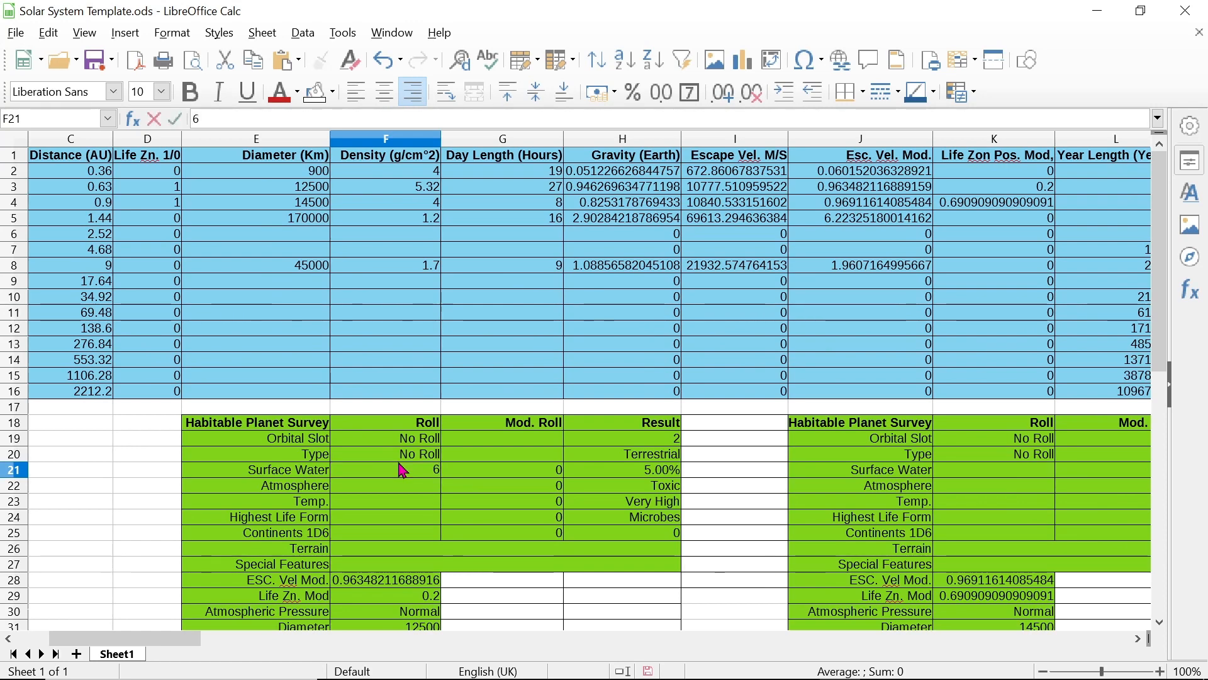
pyautogui.press('Return')
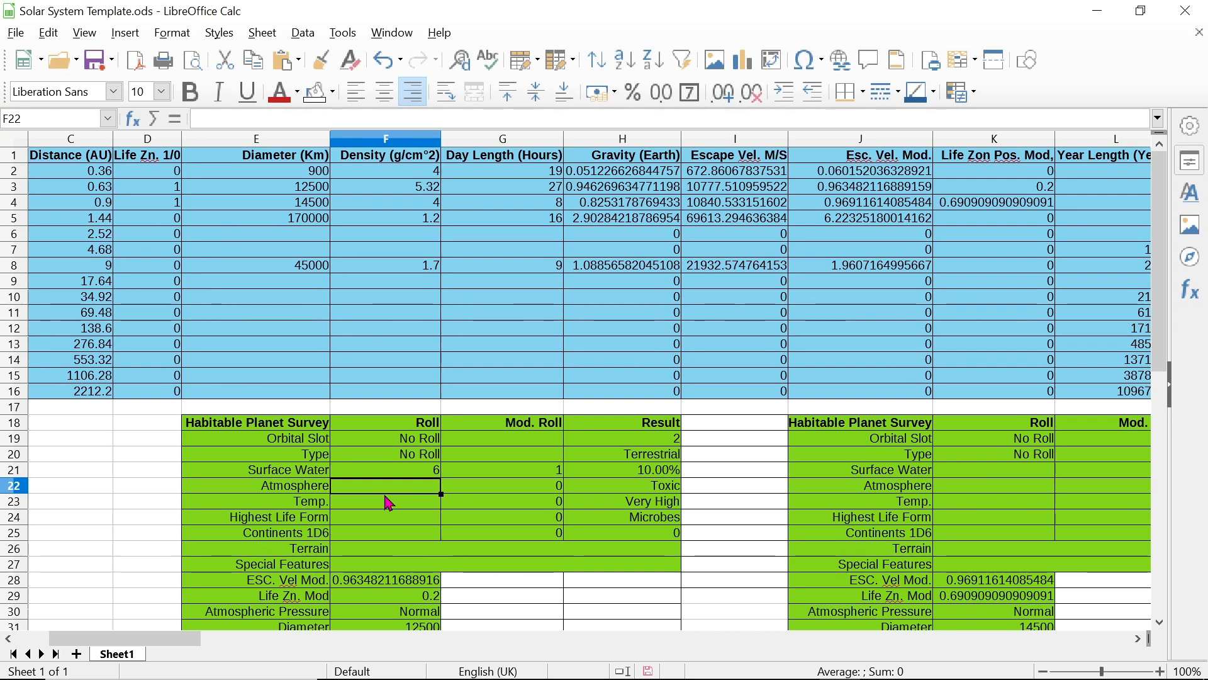
# Try 7 and 3 in turn as the Atmosphere roll in the first Habitable Planet Survey table, clearing each
pyautogui.write('7')
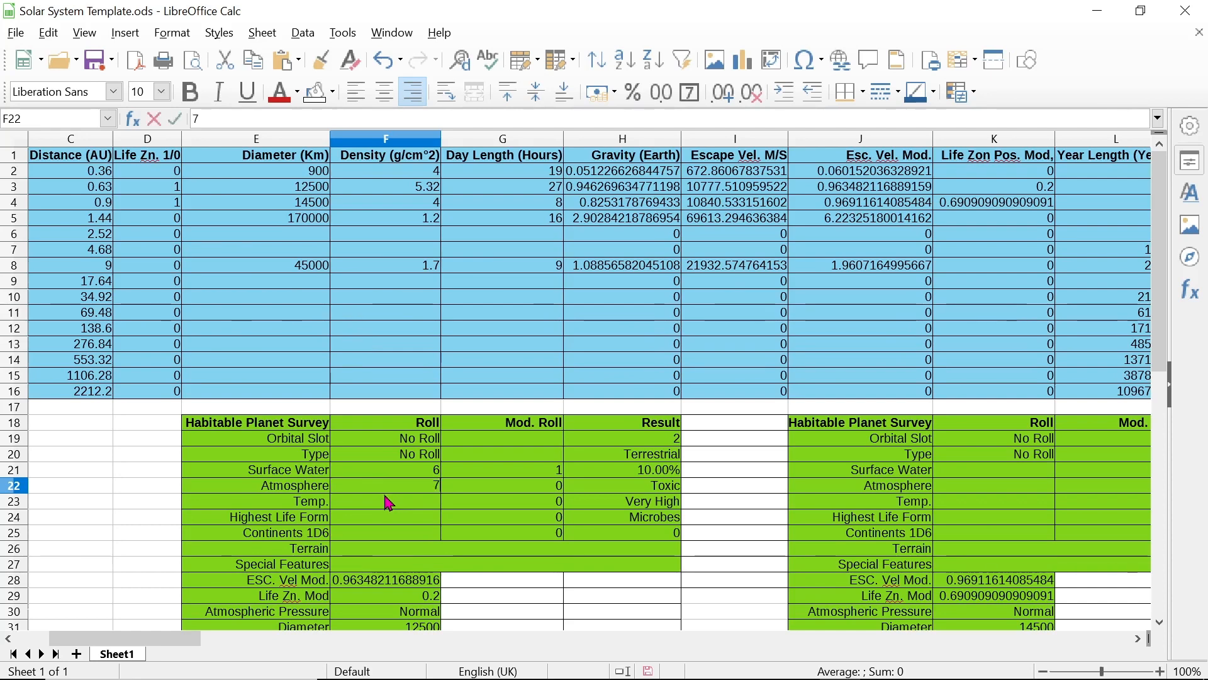
pyautogui.press('Return')
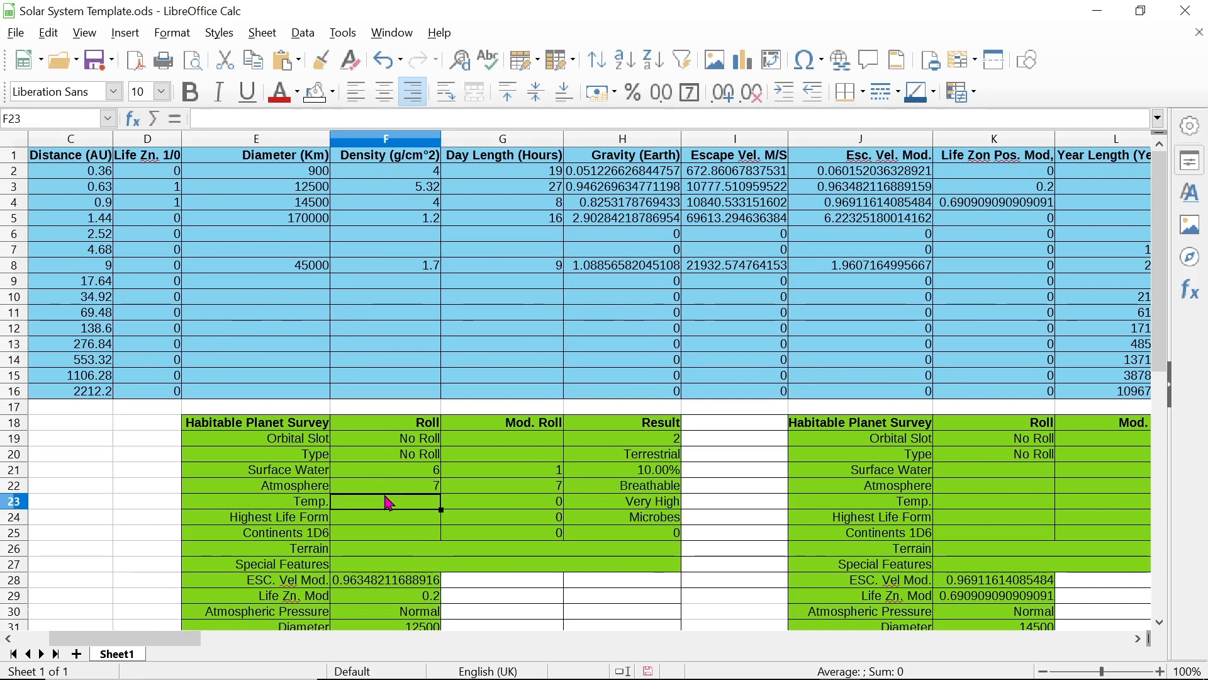
pyautogui.click(416, 488)
pyautogui.press('Delete')
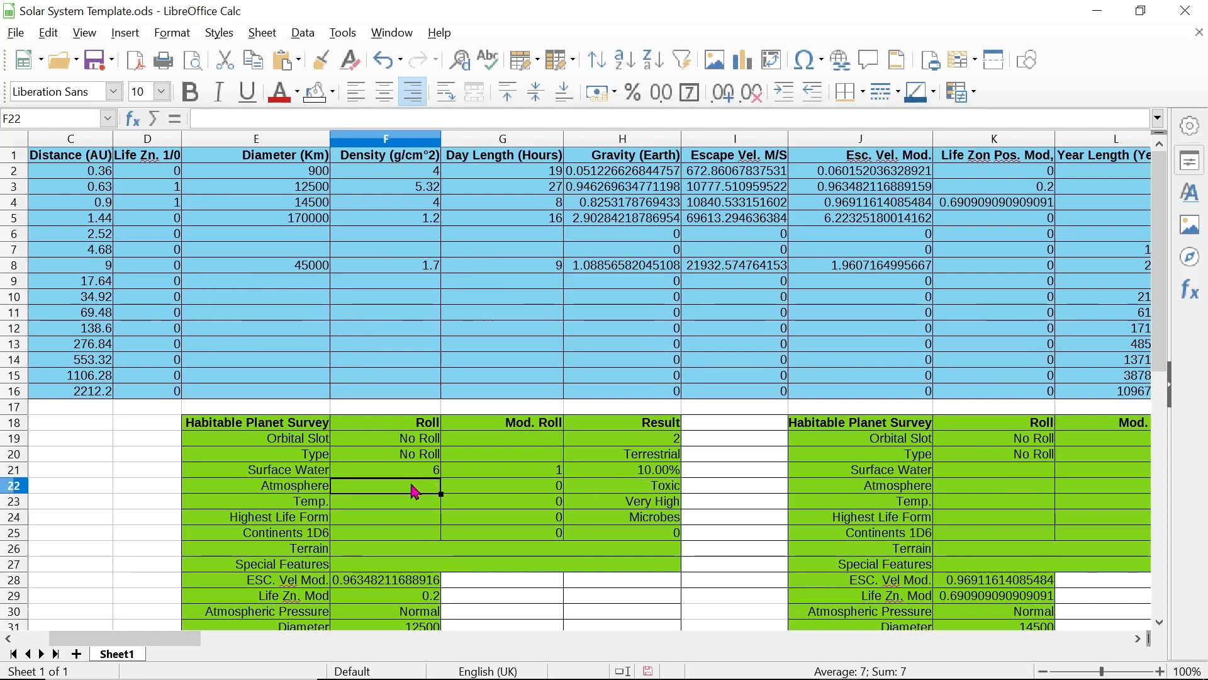
pyautogui.write('3')
pyautogui.press('Return')
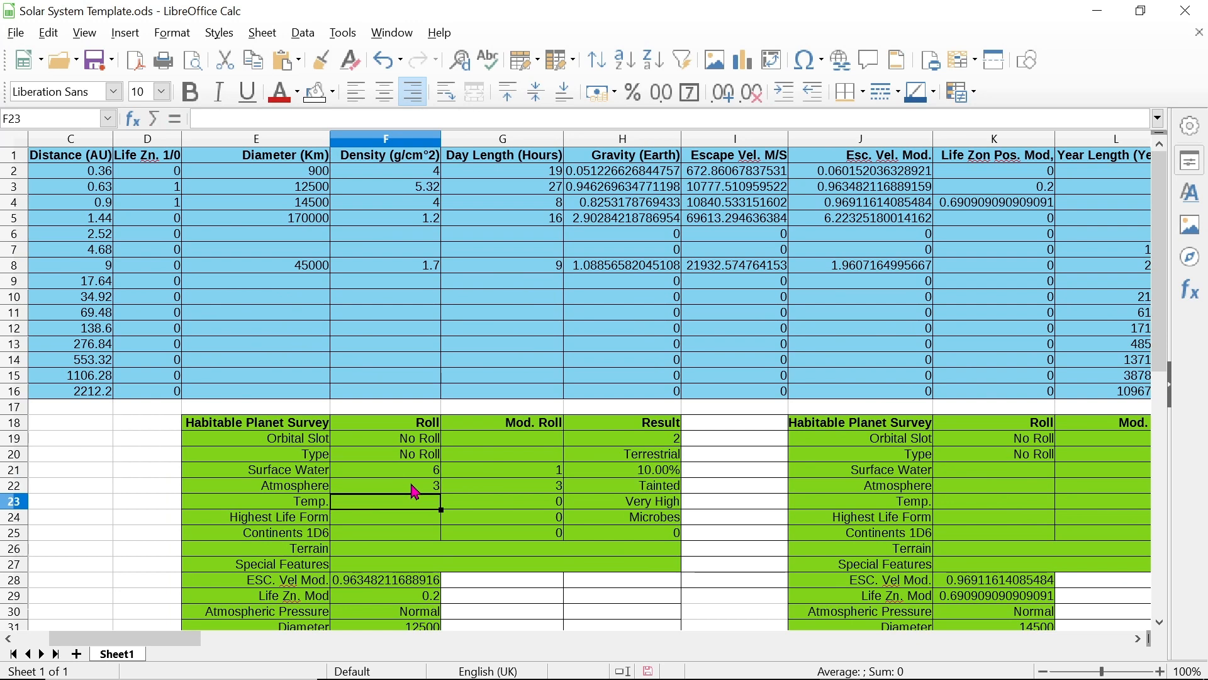
pyautogui.click(415, 489)
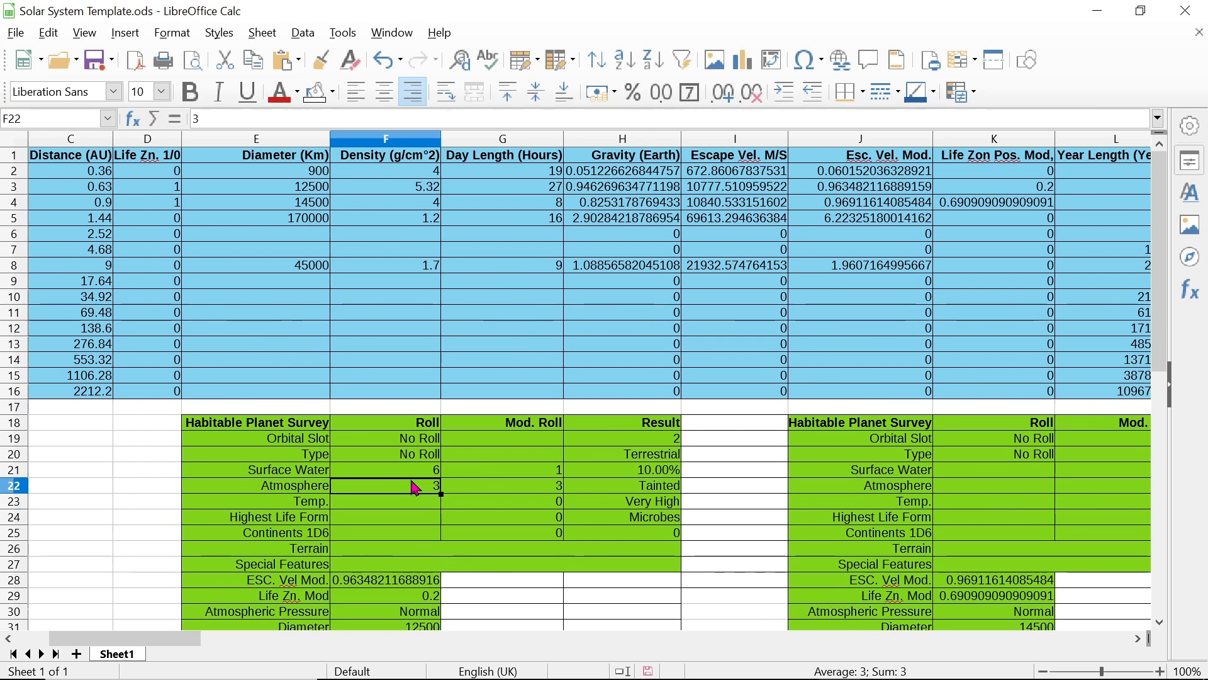
pyautogui.press('Delete')
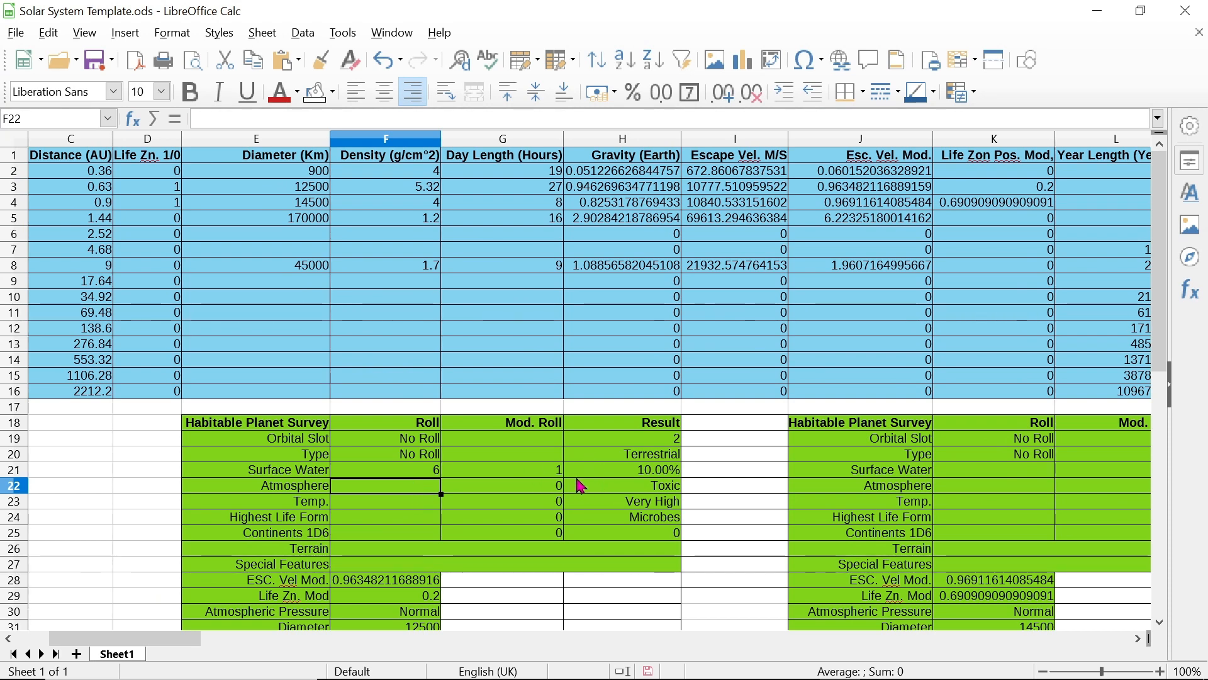
# Check the Atmosphere Mod. Roll formula in the first Habitable Planet Survey table and enter 7 as the Atmosphere roll
pyautogui.click(485, 495)
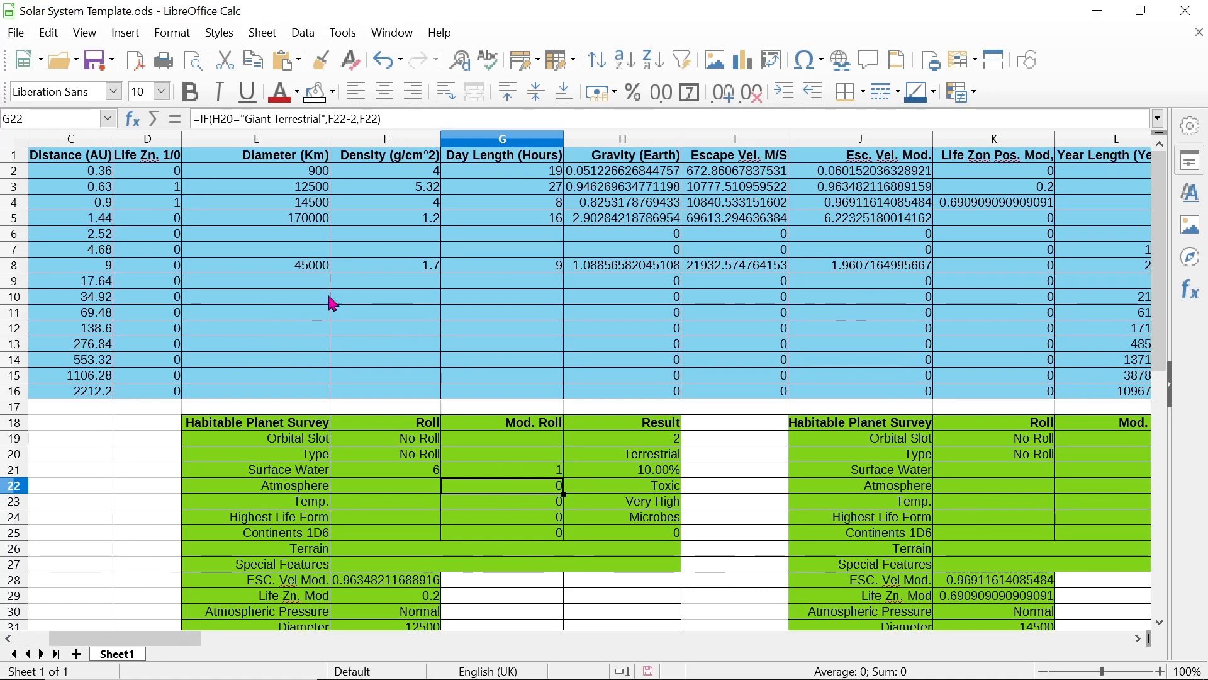
pyautogui.click(419, 489)
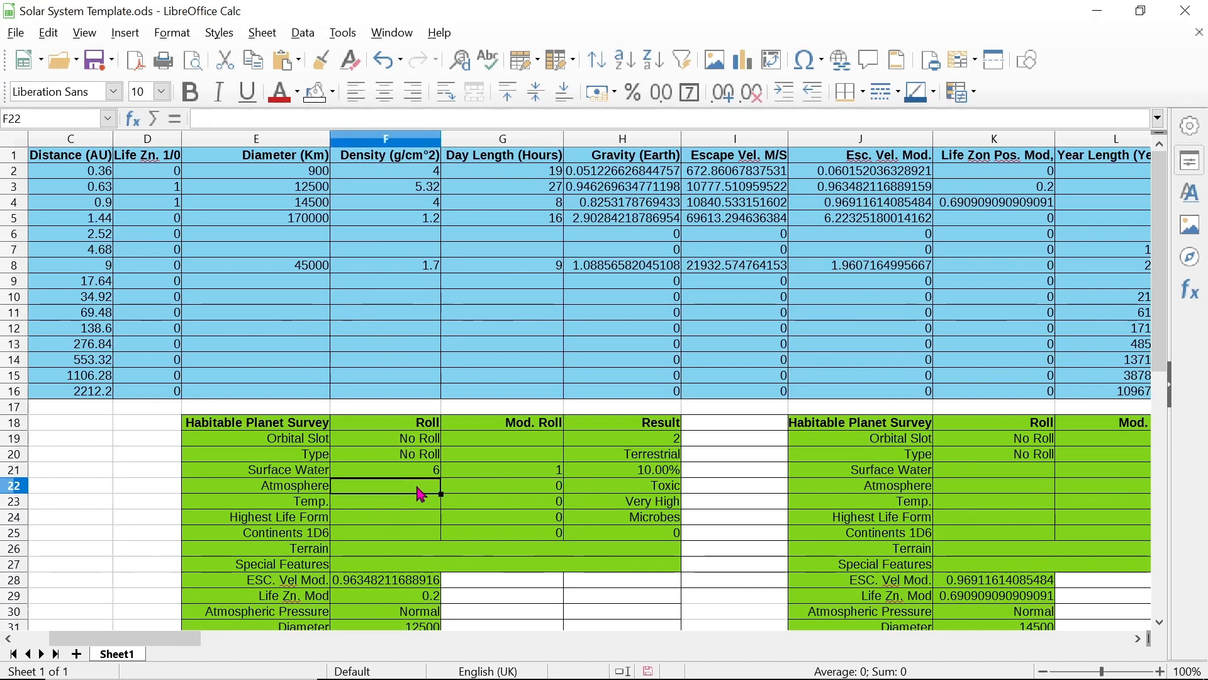
pyautogui.click(525, 492)
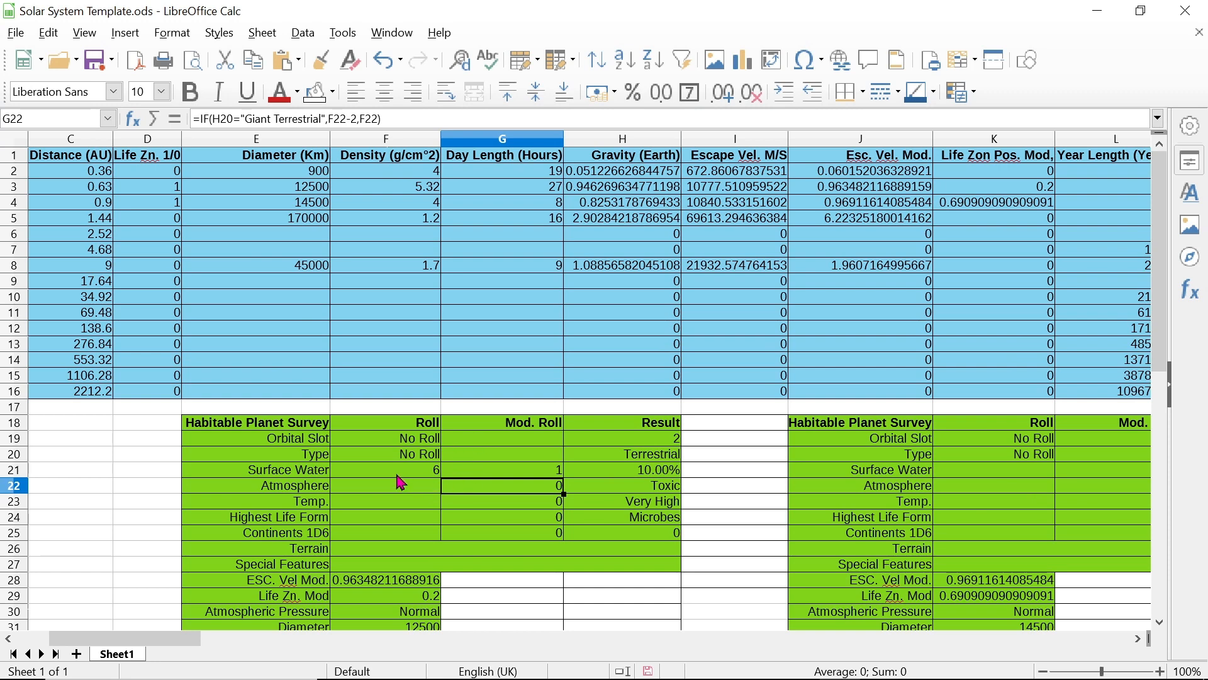
pyautogui.click(406, 492)
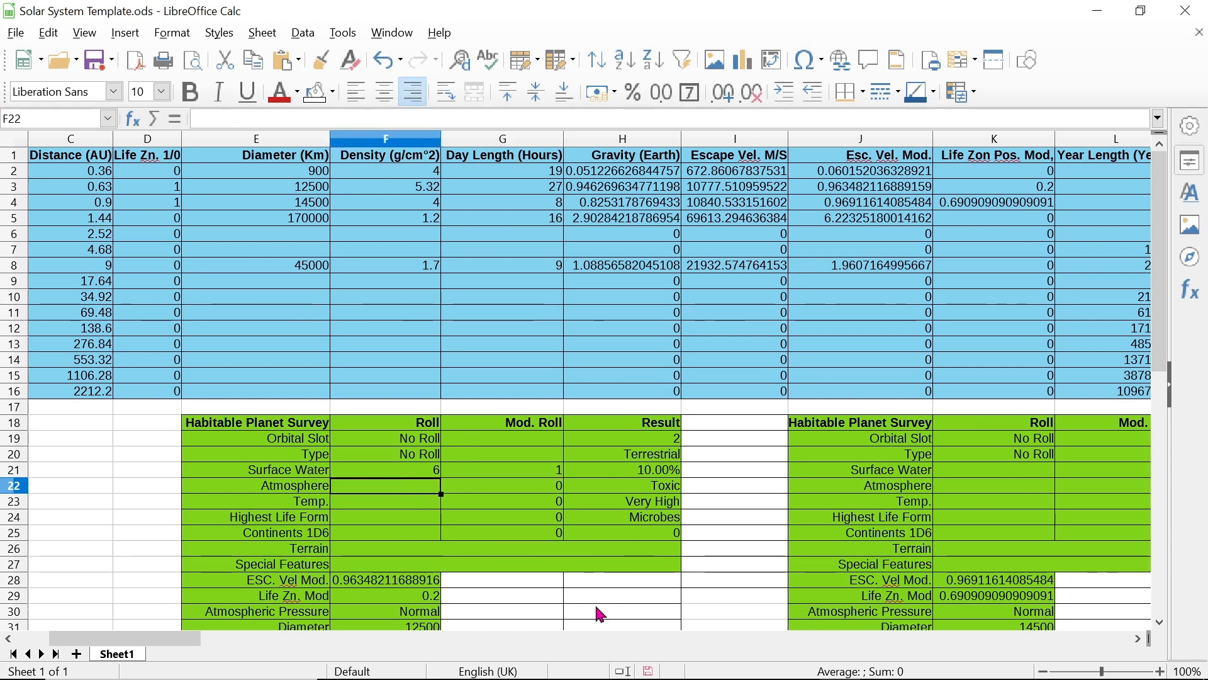
pyautogui.write('7')
pyautogui.press('Return')
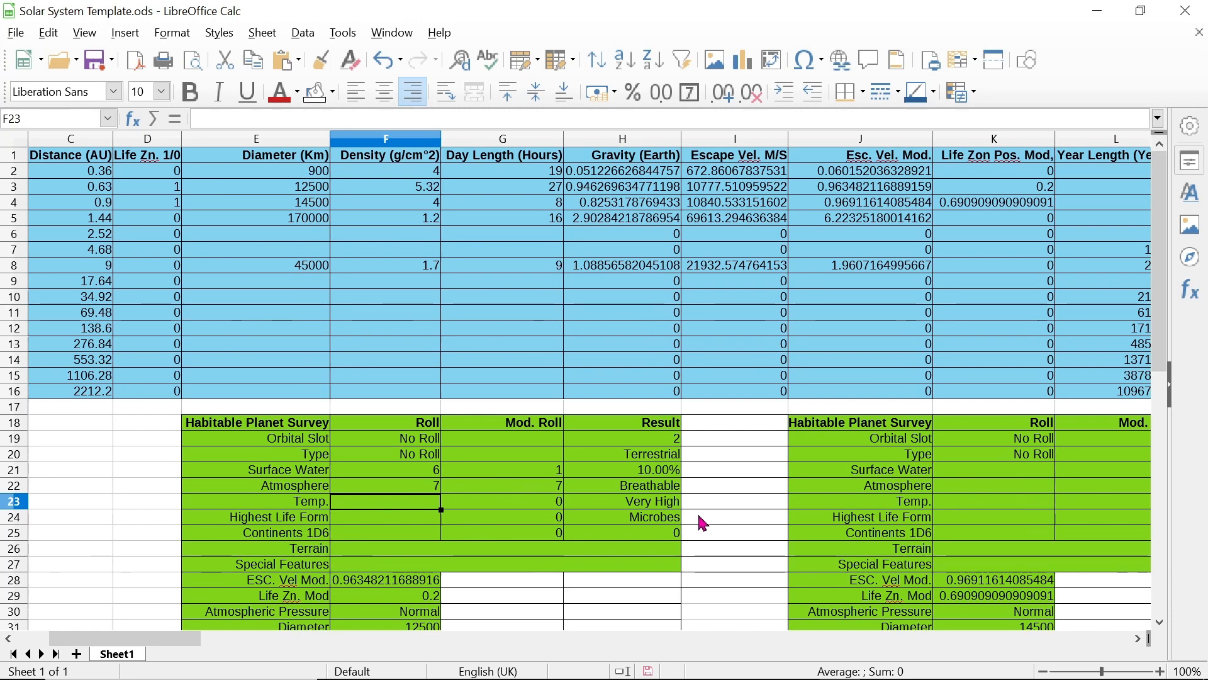
# Fill in the first survey table's rolls with 9 for Temp., 5 for Highest Life Form and 6 for Continents 1D6
pyautogui.write('9')
pyautogui.press('Return')
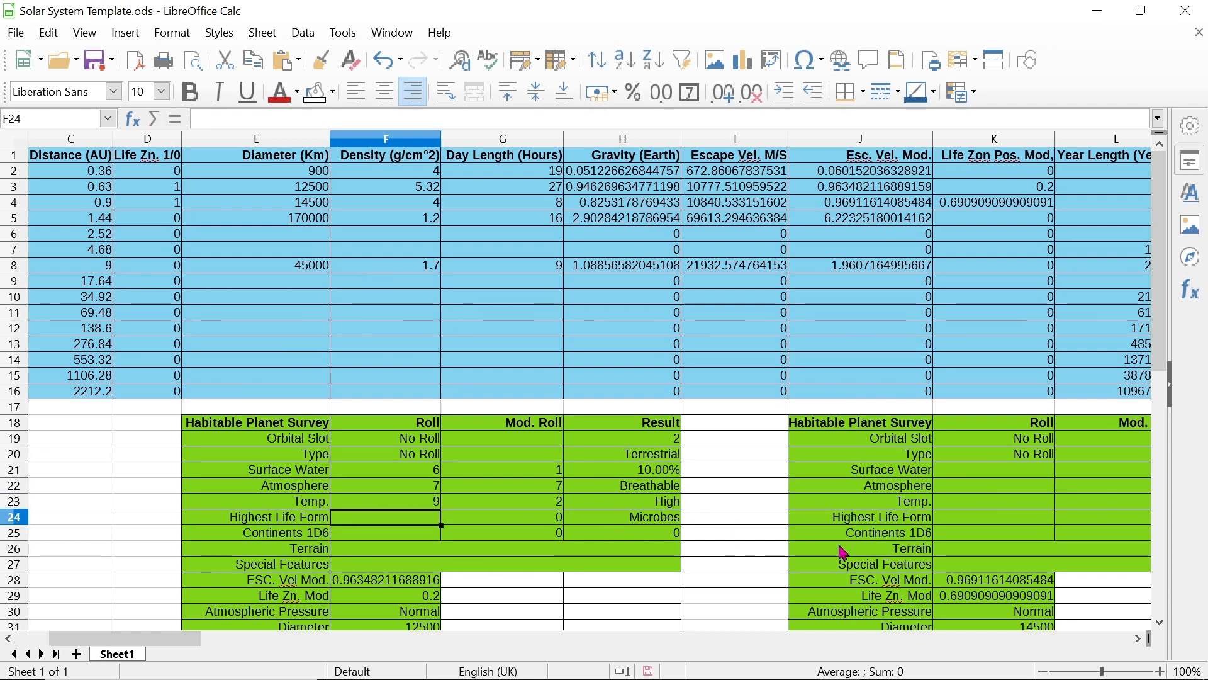
pyautogui.write('5')
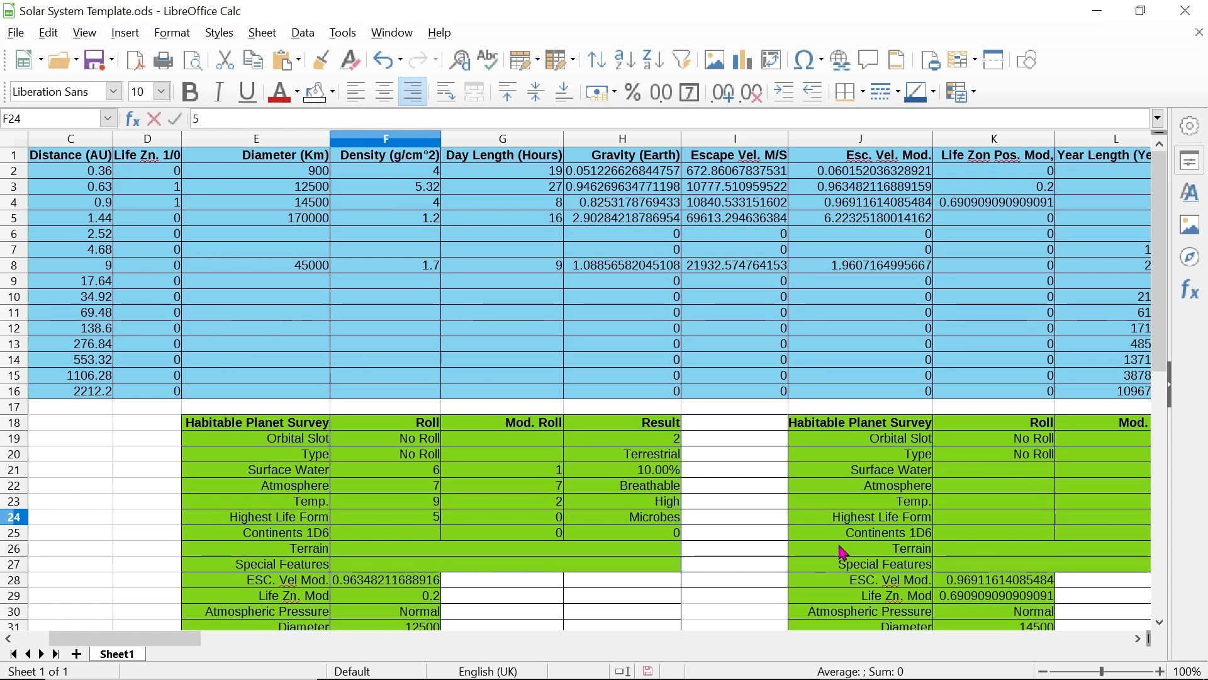
pyautogui.press('Return')
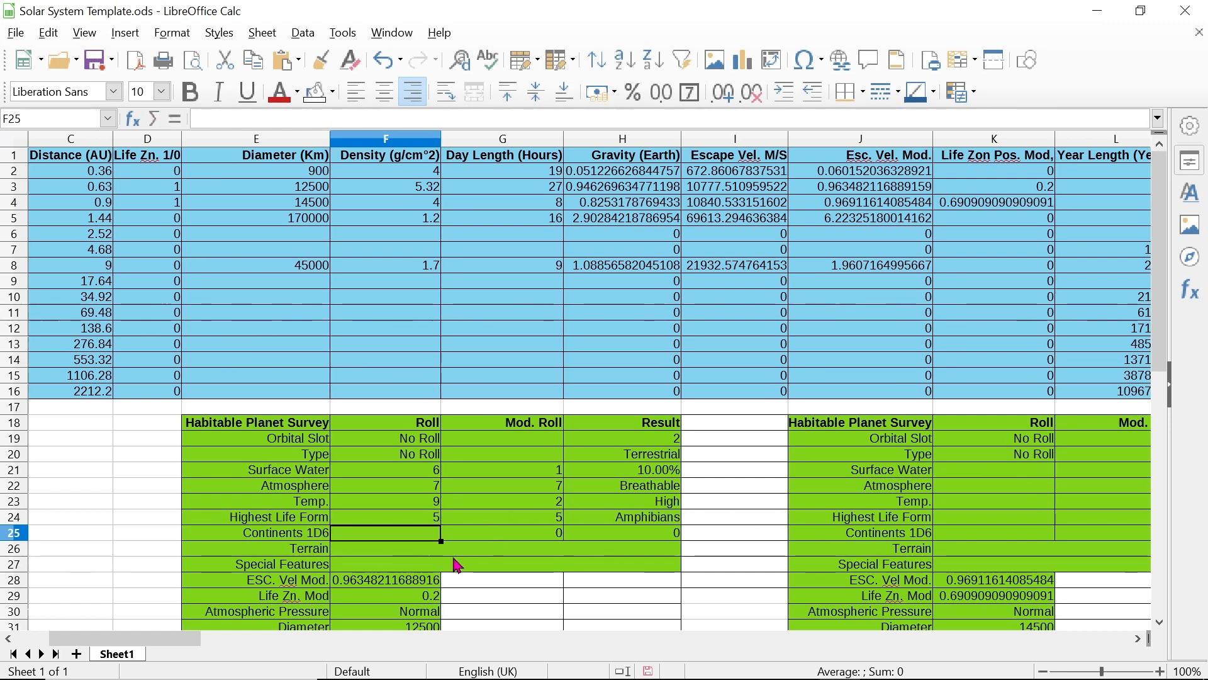
pyautogui.write('6')
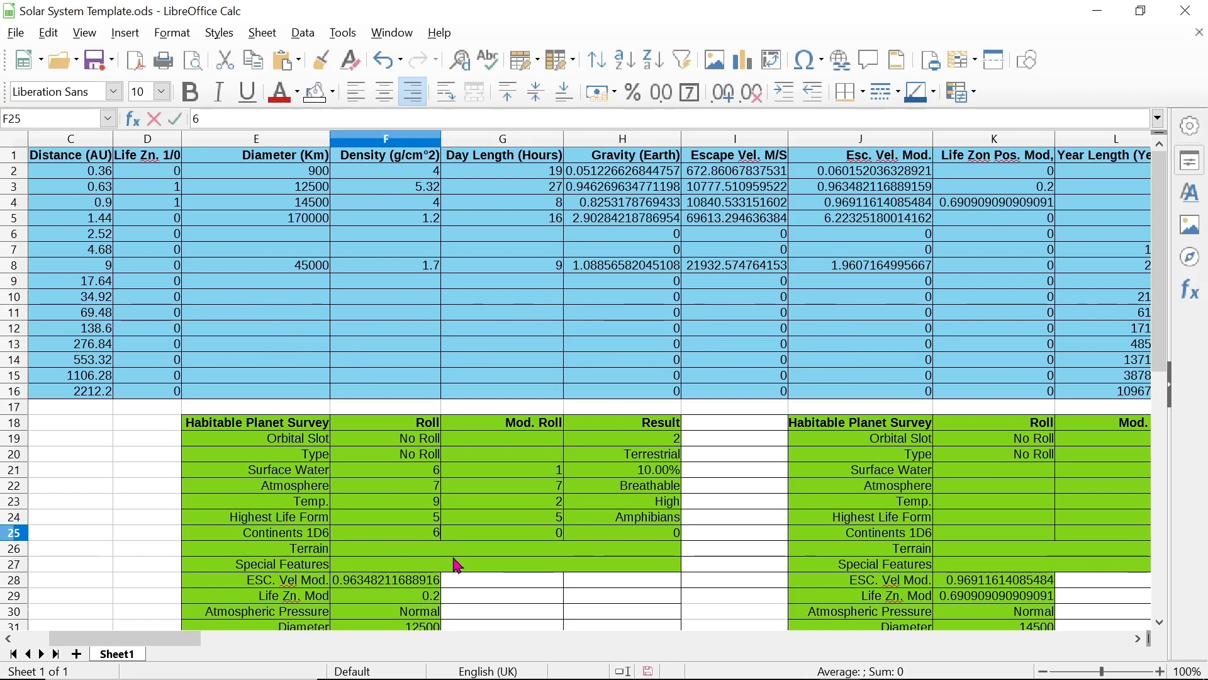
pyautogui.press('Return')
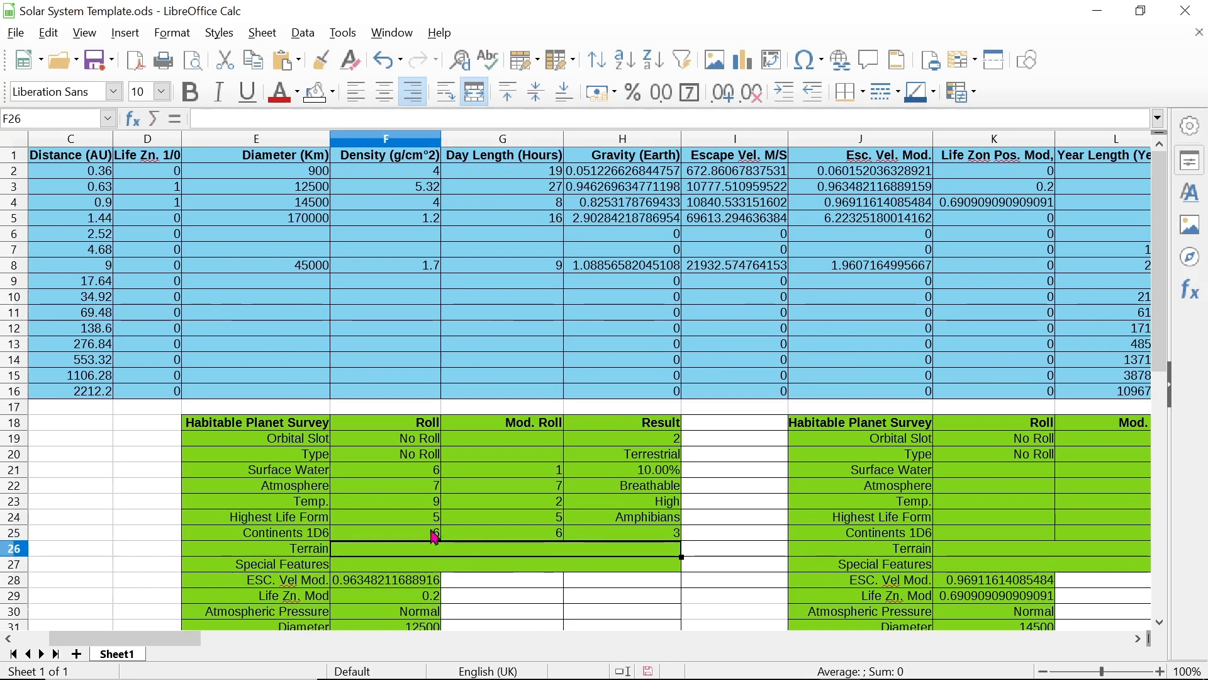
# Examine the Mod. Roll and Result formulas for Continents 1D6 in the first Habitable Planet Survey table
pyautogui.click(529, 539)
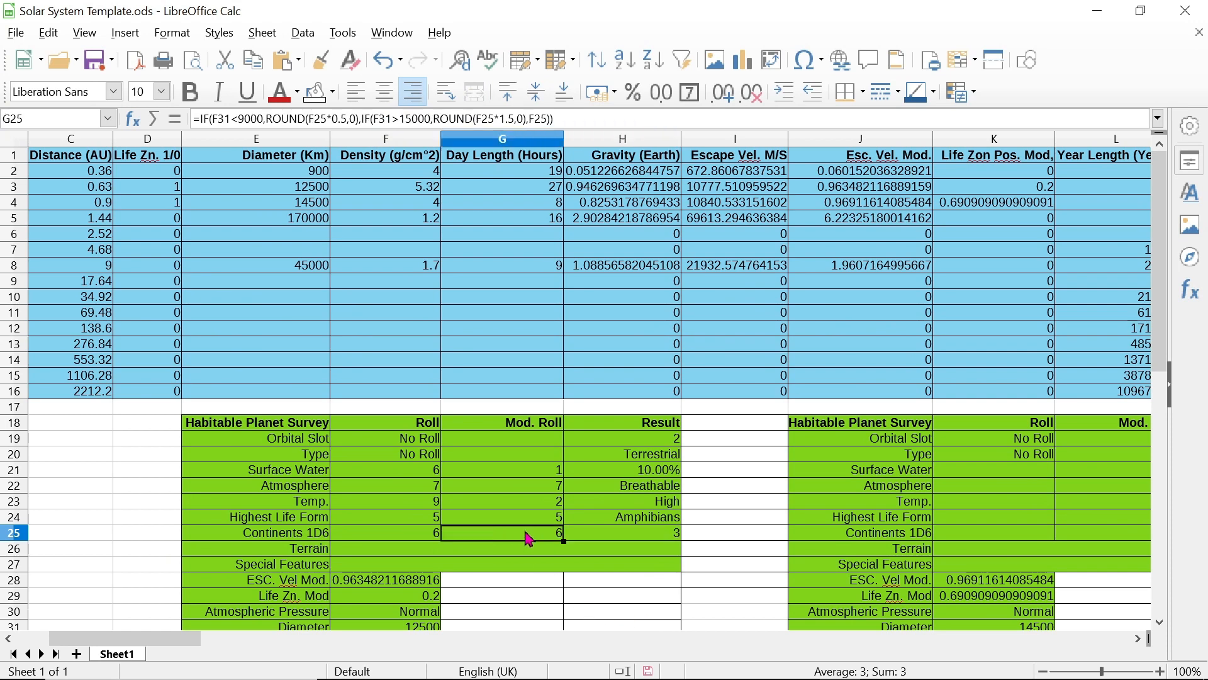
pyautogui.click(629, 535)
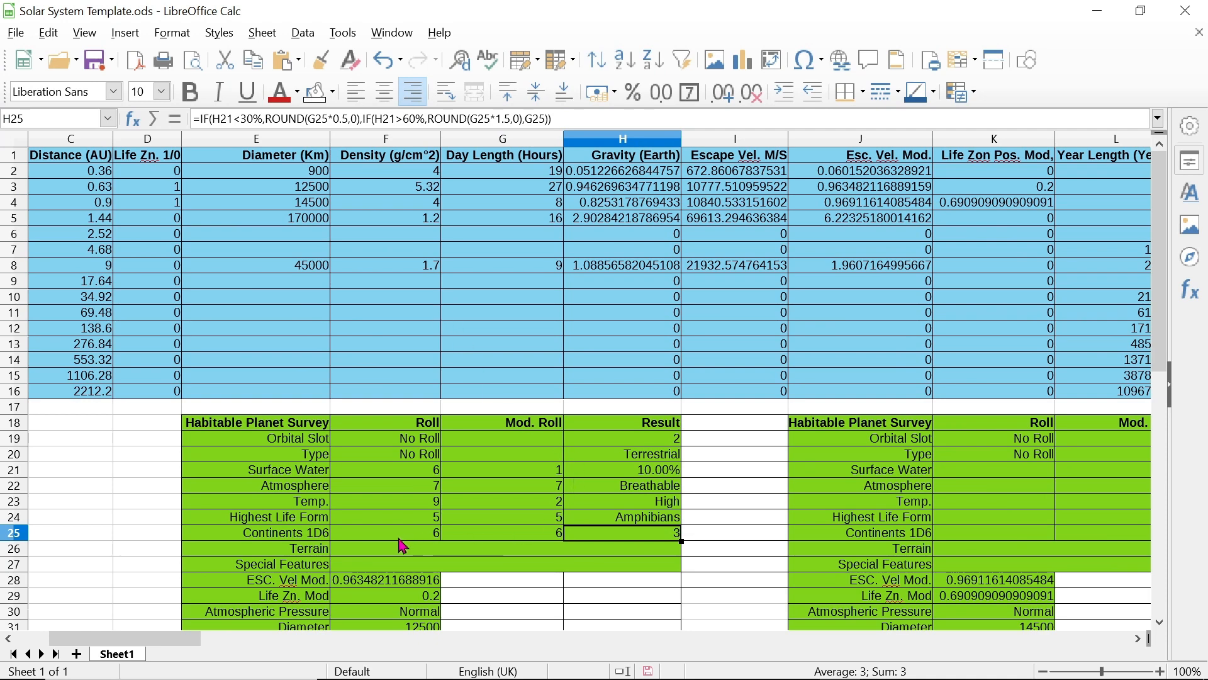
pyautogui.click(530, 538)
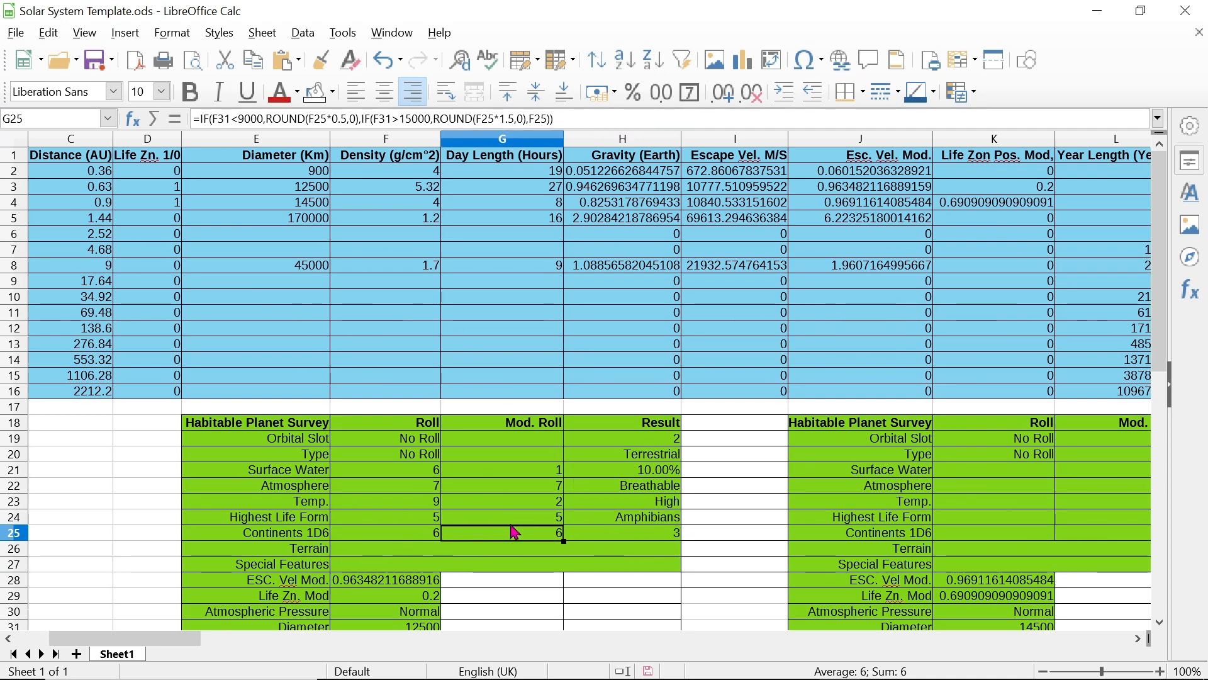
pyautogui.click(672, 537)
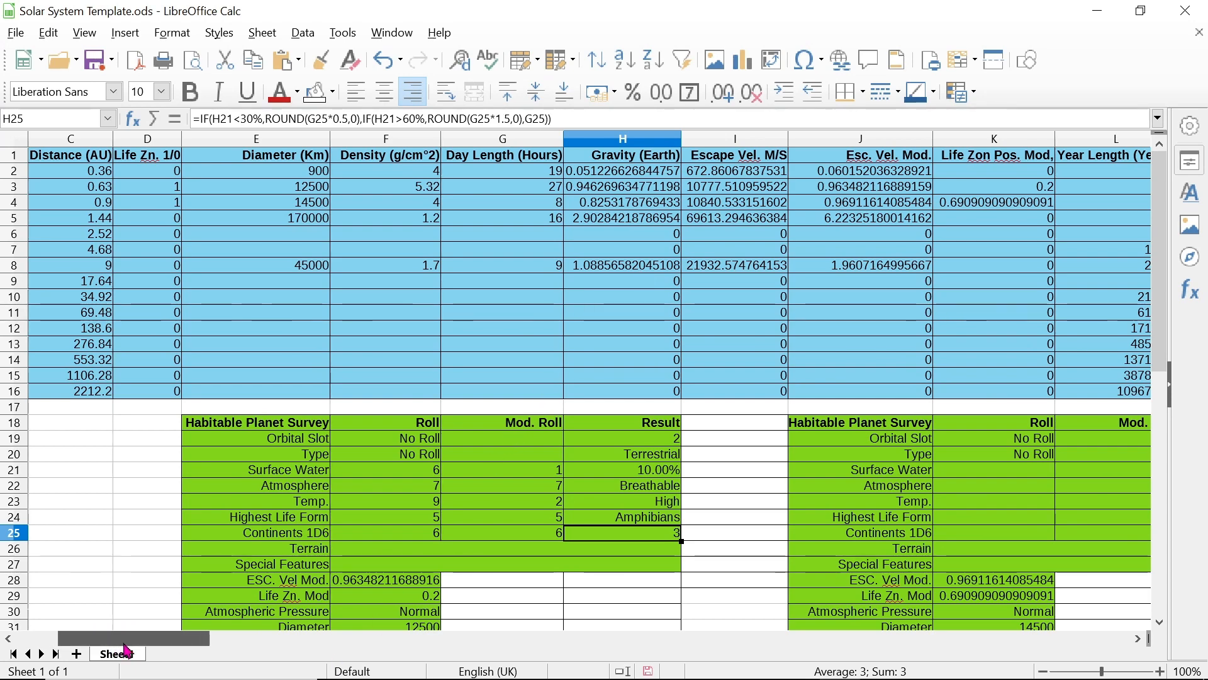
# Enter 4 as the Surface Water roll in the second Habitable Planet Survey table
pyautogui.moveTo(118, 643); pyautogui.dragTo(234, 649)
pyautogui.click(379, 474)
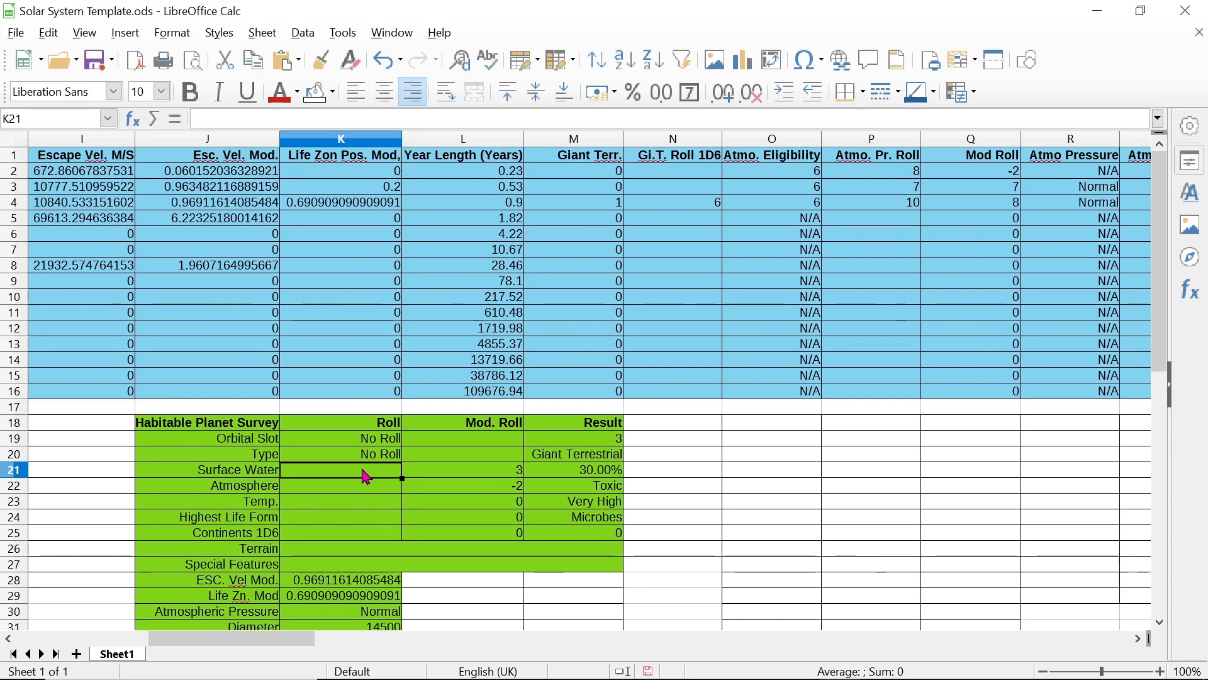
pyautogui.write('4')
pyautogui.press('Return')
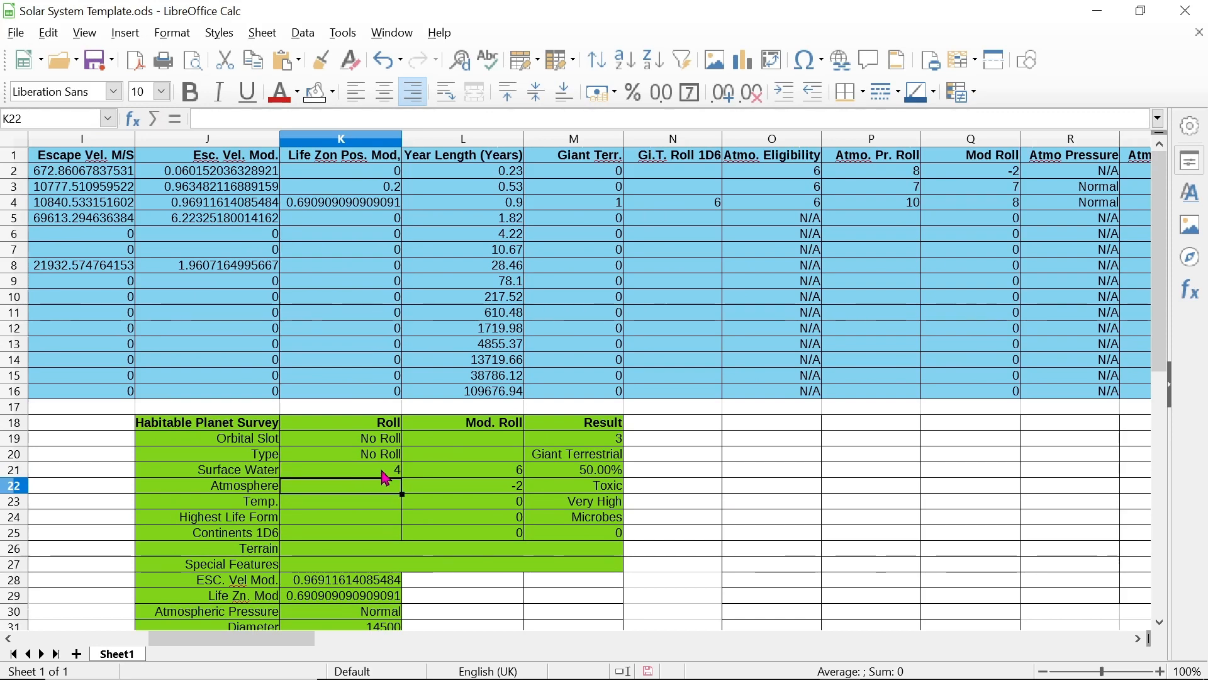
# Compare the Surface Water roll and result of the first Habitable Planet Survey table with the second table's Surface Water result
pyautogui.moveTo(315, 642); pyautogui.dragTo(257, 646)
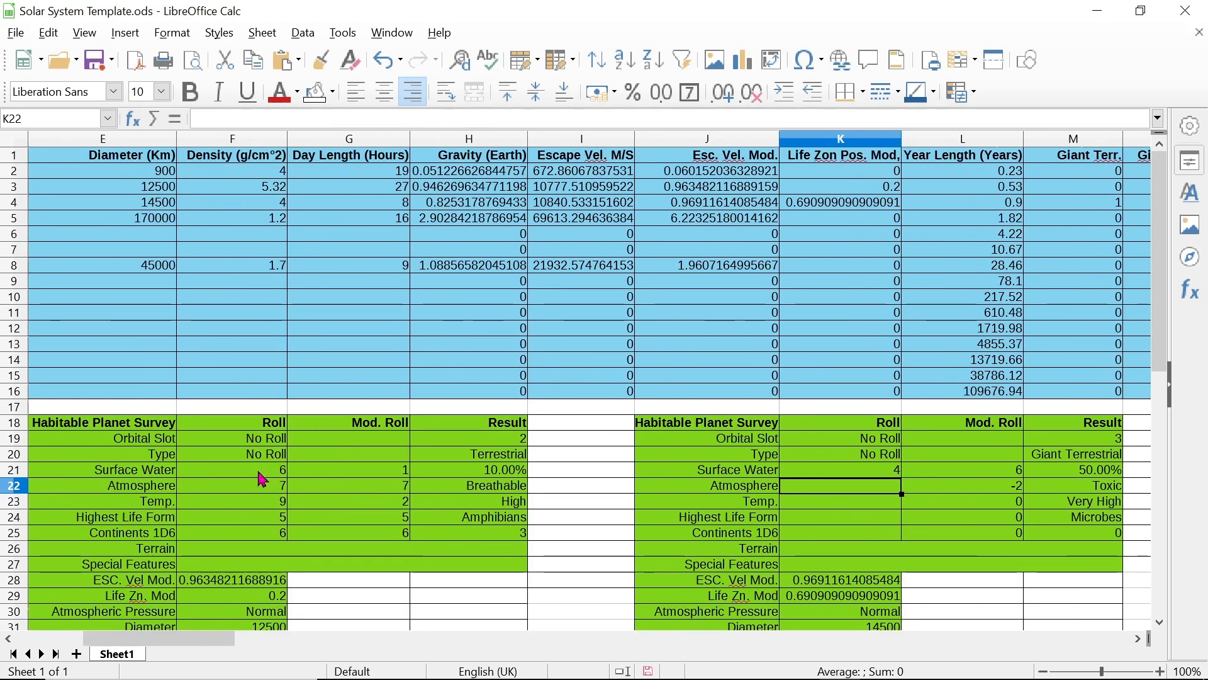
pyautogui.click(260, 476)
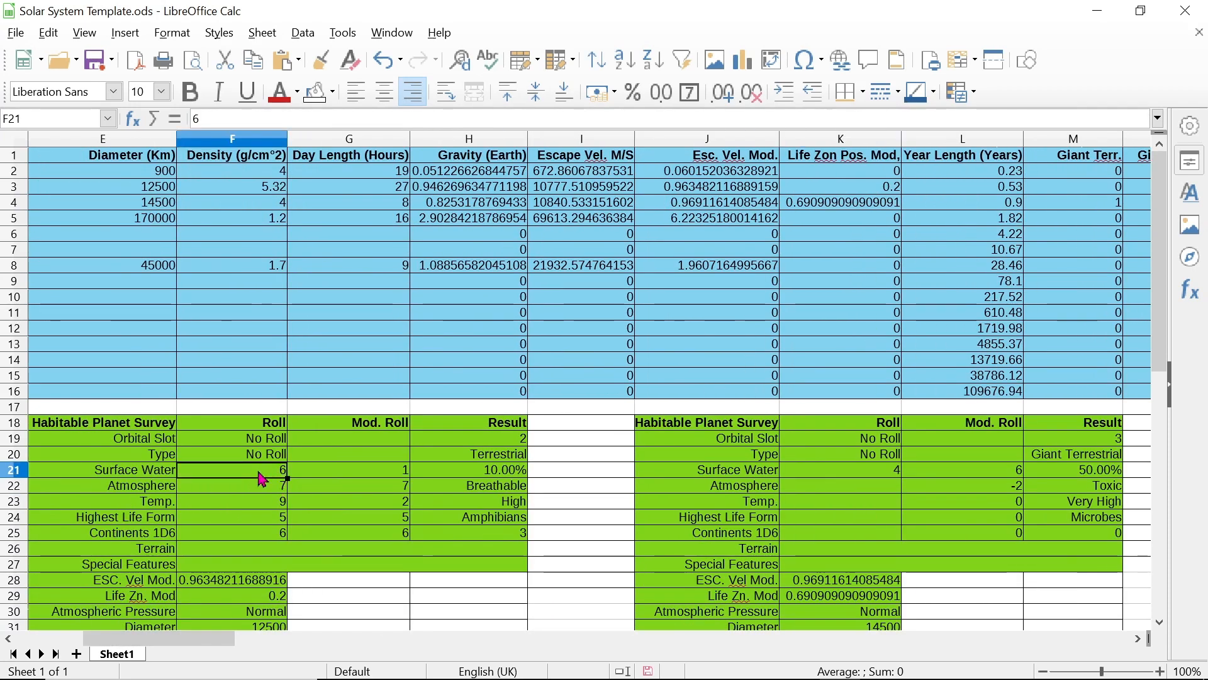
pyautogui.click(473, 472)
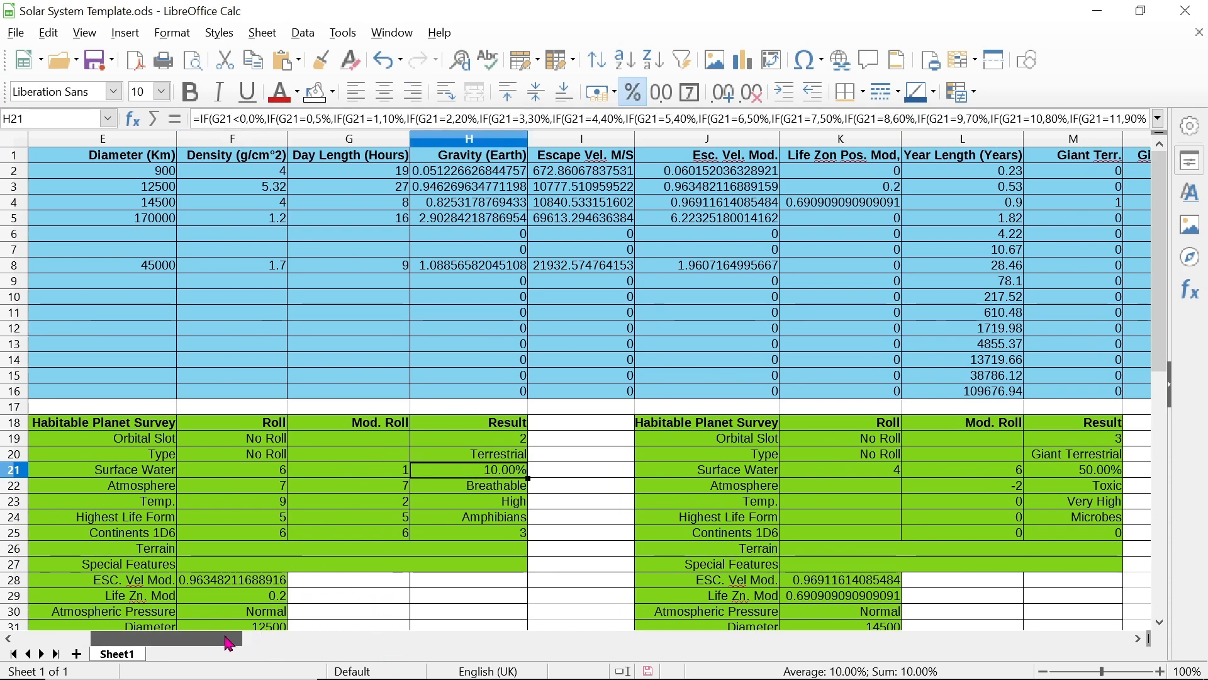
pyautogui.moveTo(228, 640); pyautogui.dragTo(294, 652)
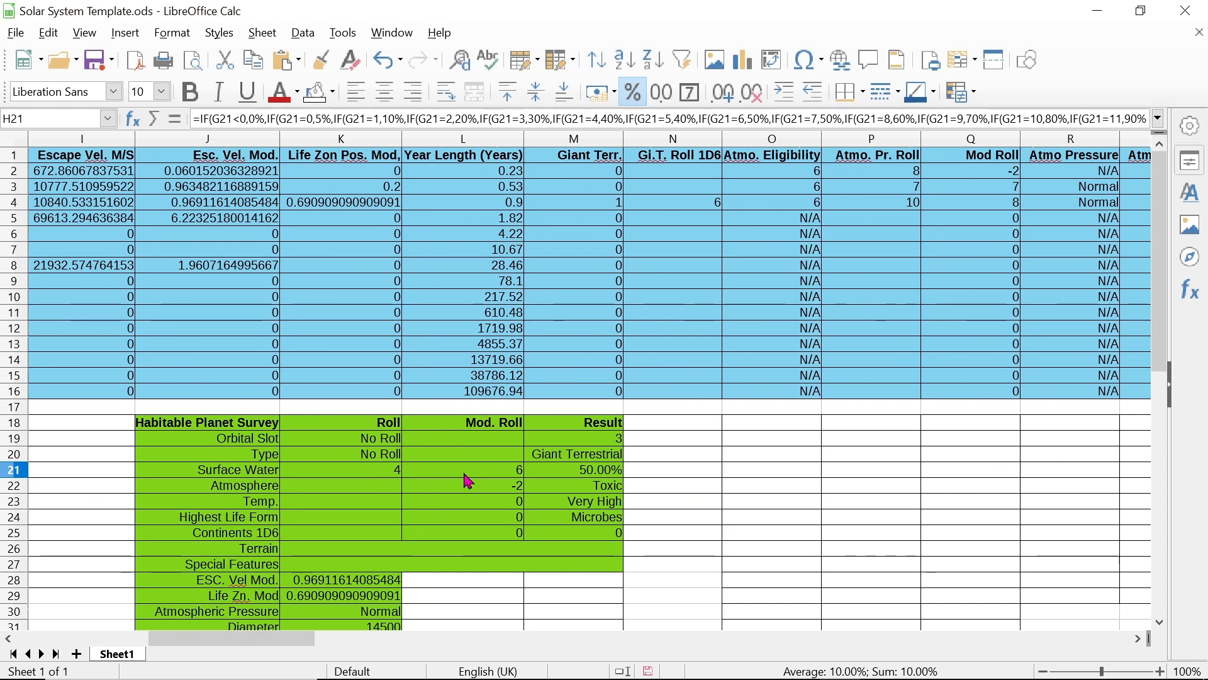
pyautogui.click(600, 475)
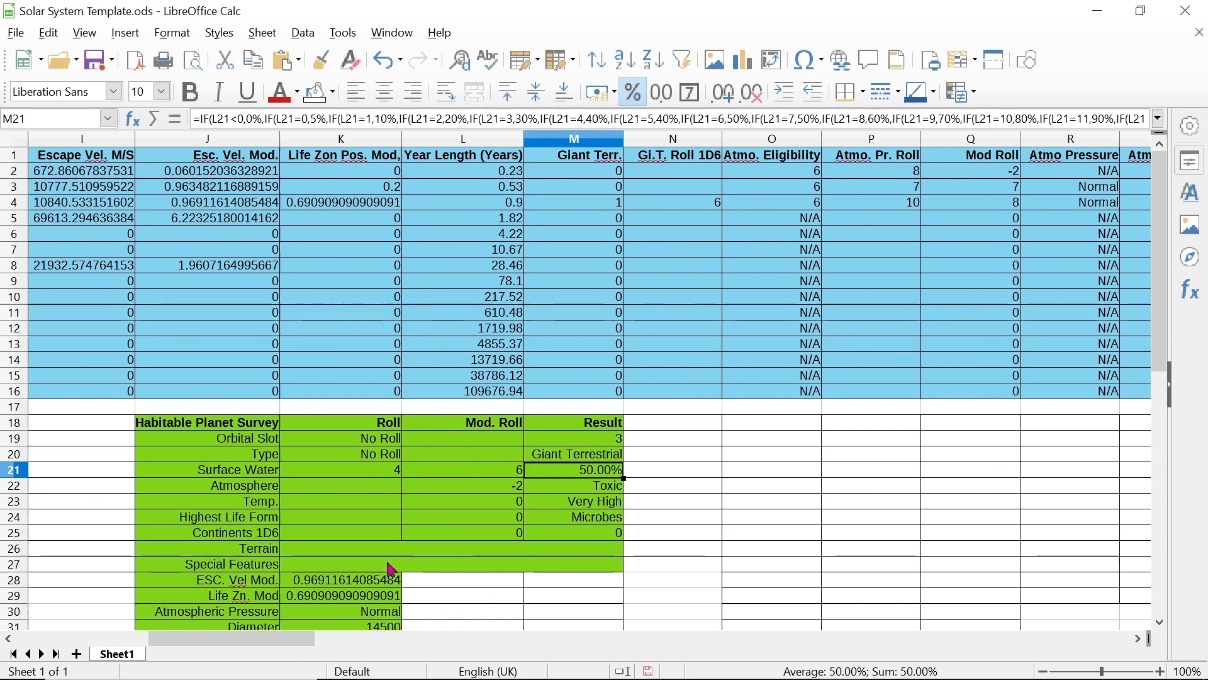
# Try 3 as the Atmosphere roll in the second Habitable Planet Survey table, then clear it
pyautogui.click(398, 492)
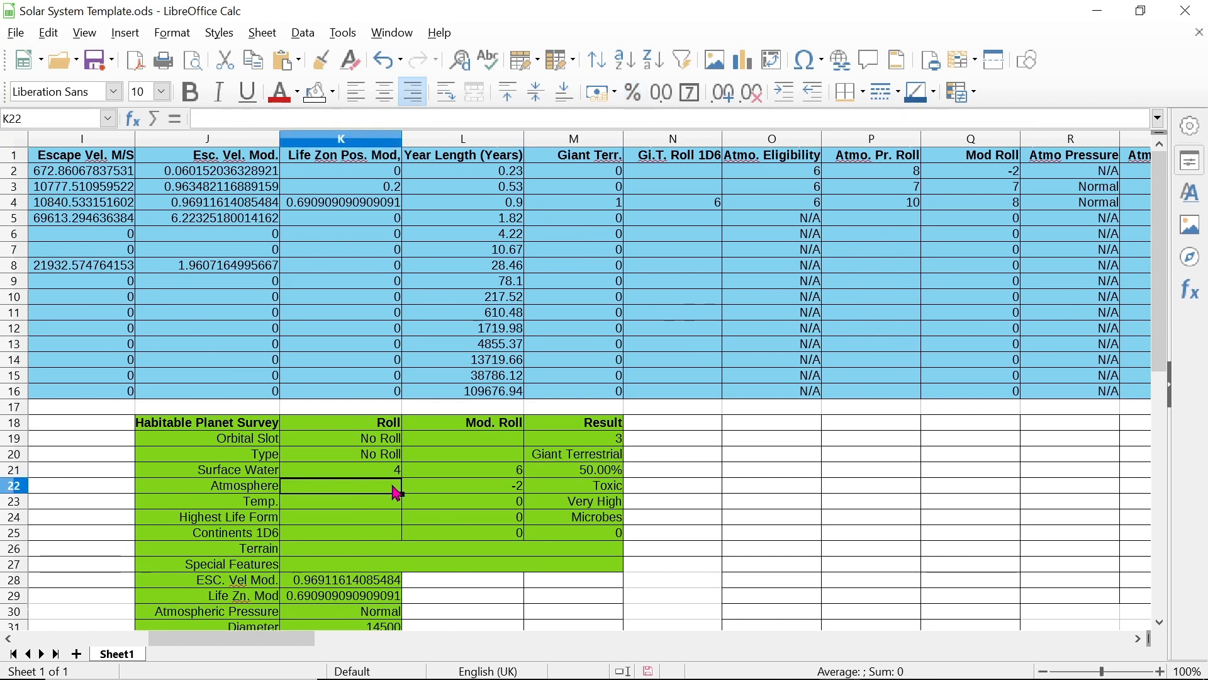
pyautogui.write('3')
pyautogui.press('Return')
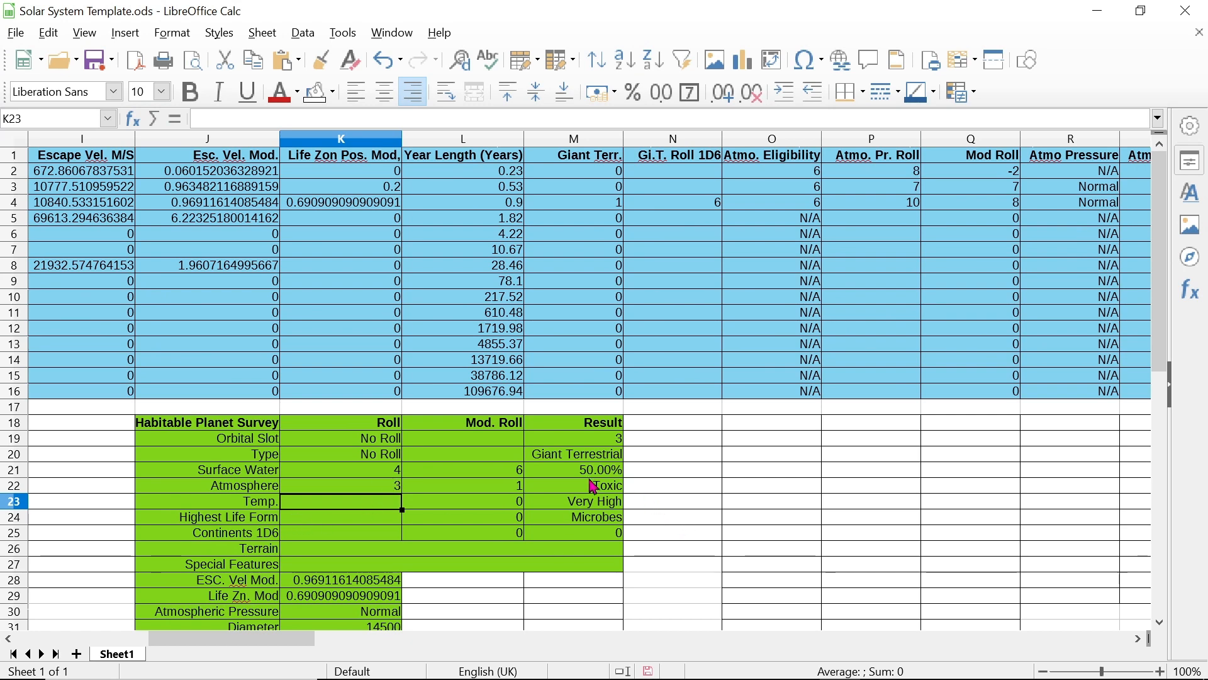
pyautogui.click(361, 489)
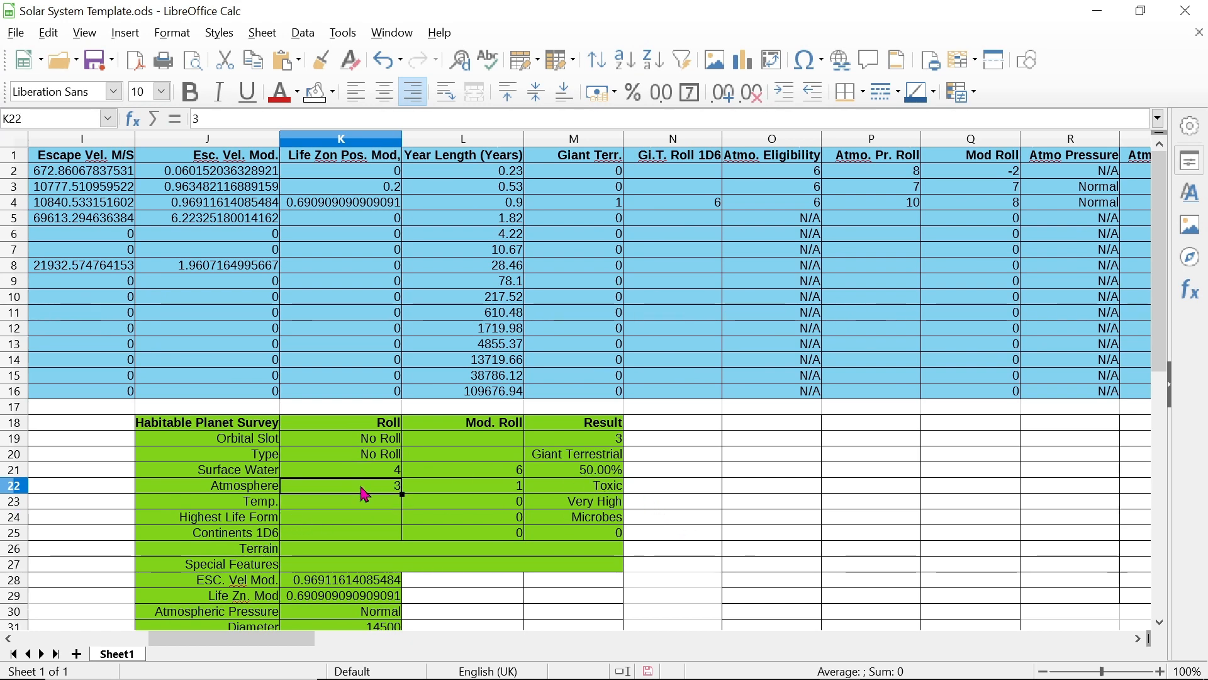
pyautogui.press('Delete')
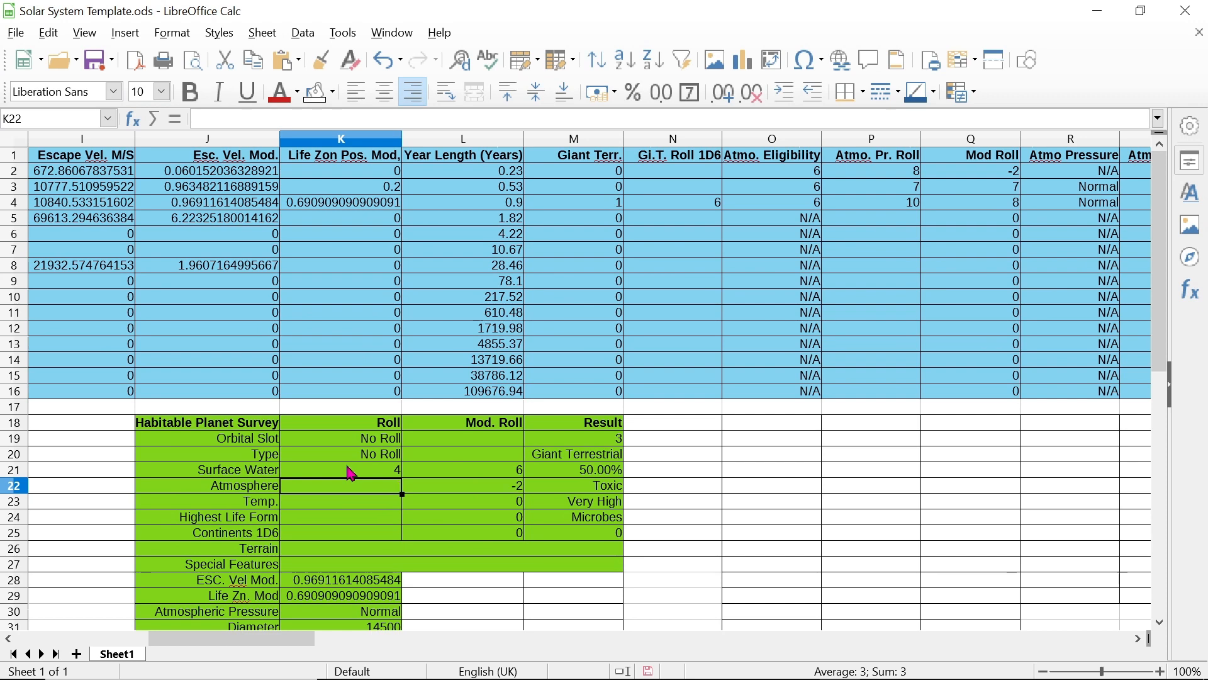
# Fill in the second survey table's rolls with 12 for Atmosphere, 7 for Temp. and 7 for Highest Life Form
pyautogui.write('12')
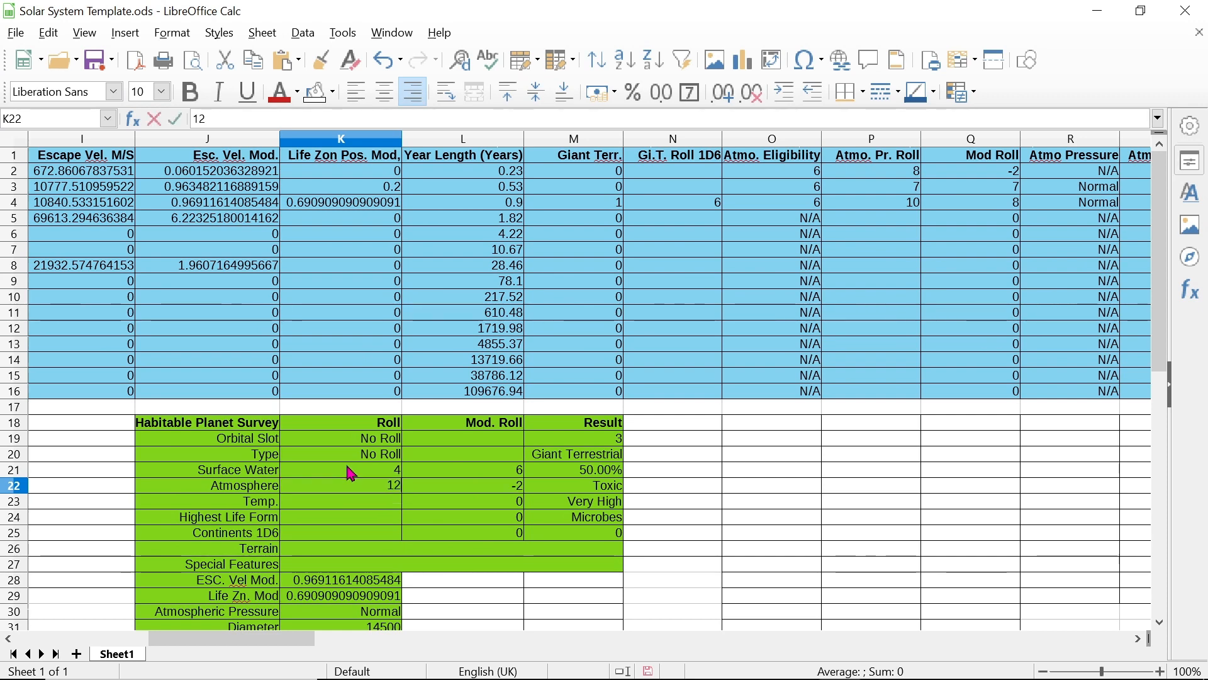
pyautogui.press('Return')
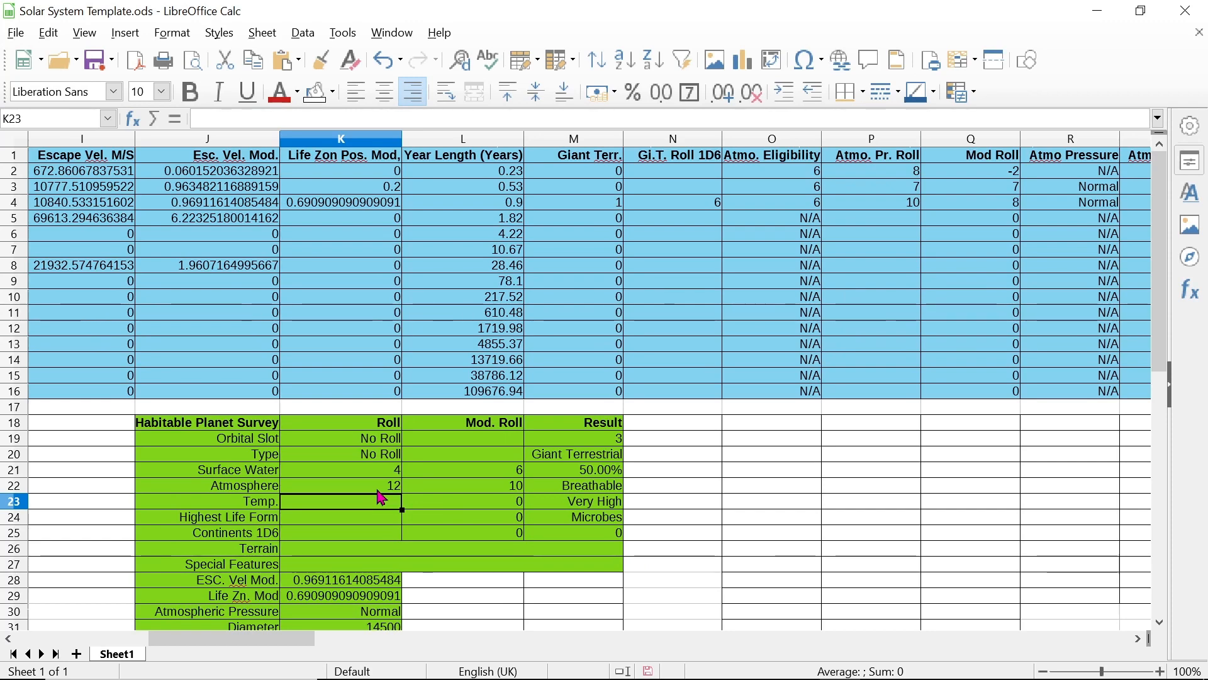
pyautogui.write('7')
pyautogui.press('Return')
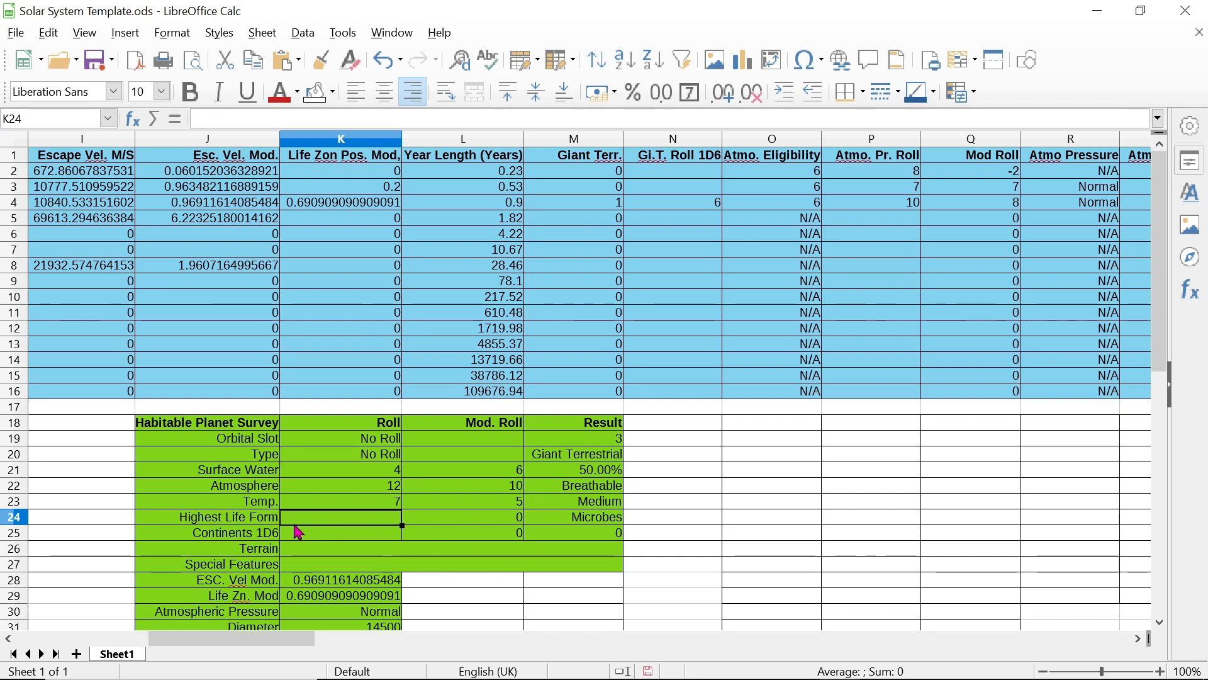
pyautogui.write('7')
pyautogui.press('Return')
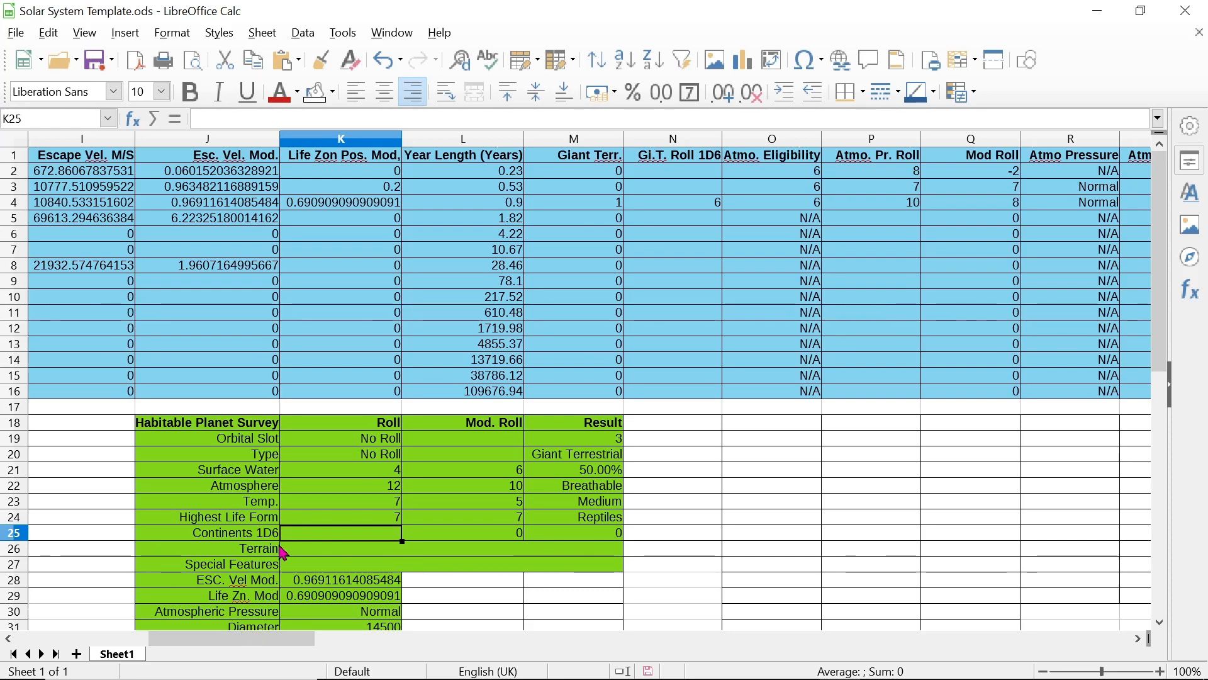
# Enter 4 as the Continents 1D6 roll in the second Habitable Planet Survey table and check its modified roll and result
pyautogui.write('4')
pyautogui.press('Return')
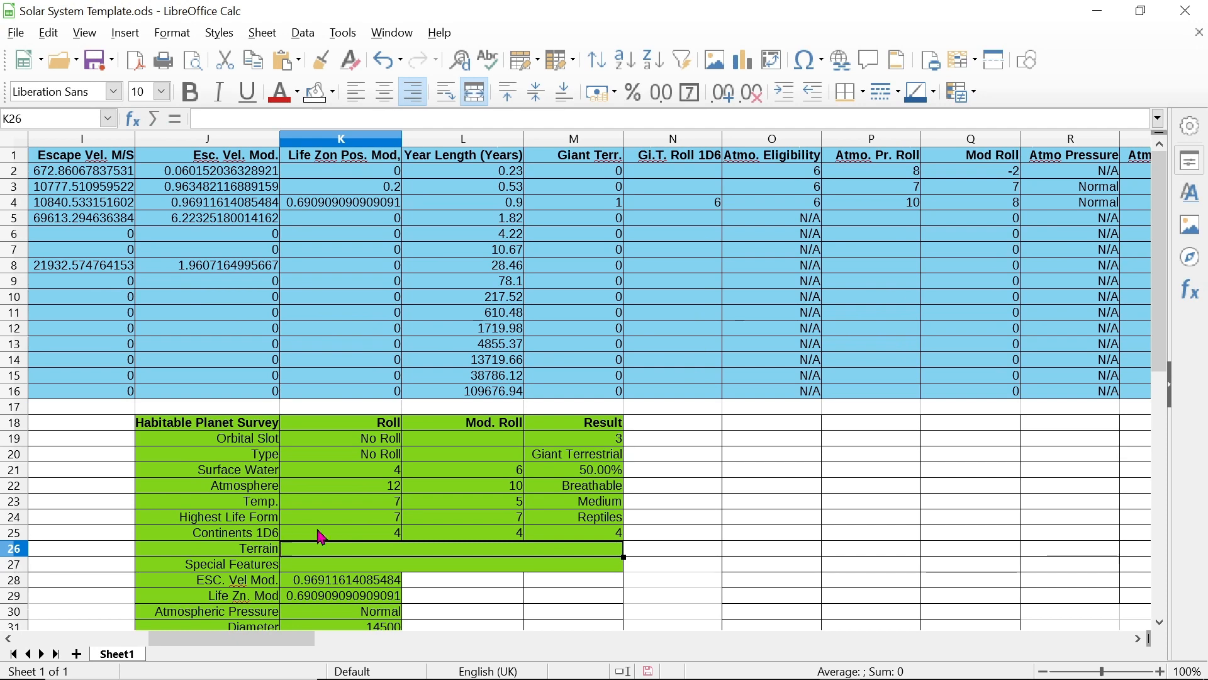
pyautogui.click(354, 536)
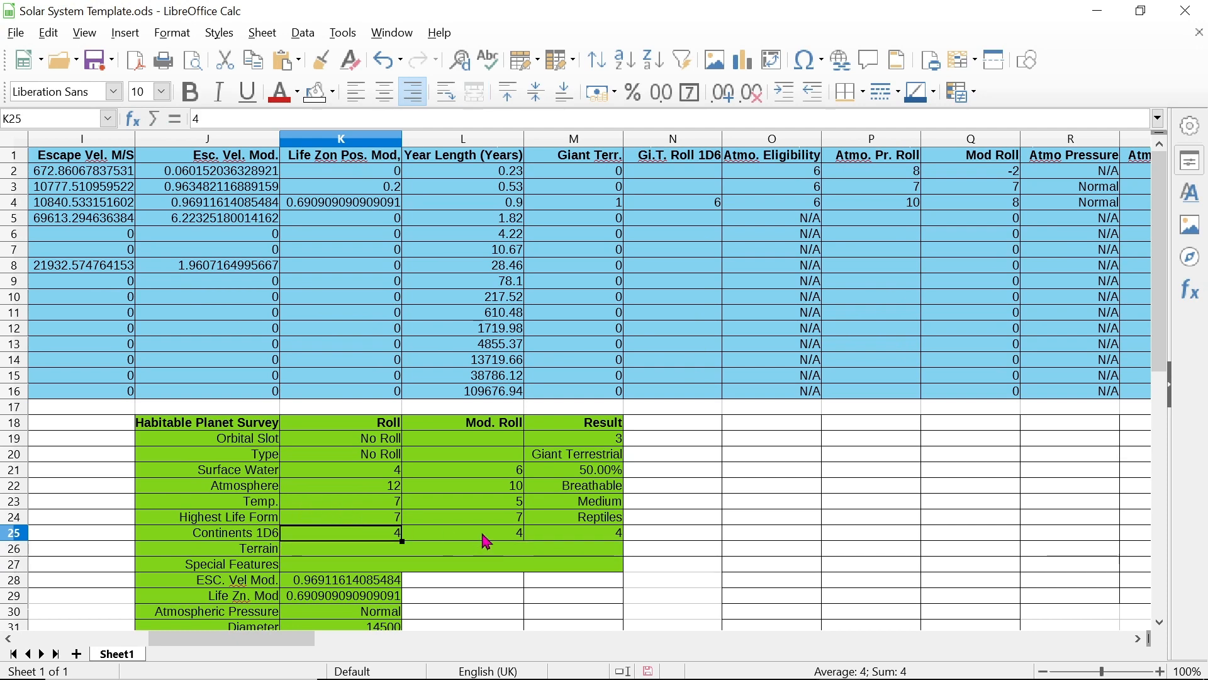
pyautogui.click(488, 535)
pyautogui.click(554, 533)
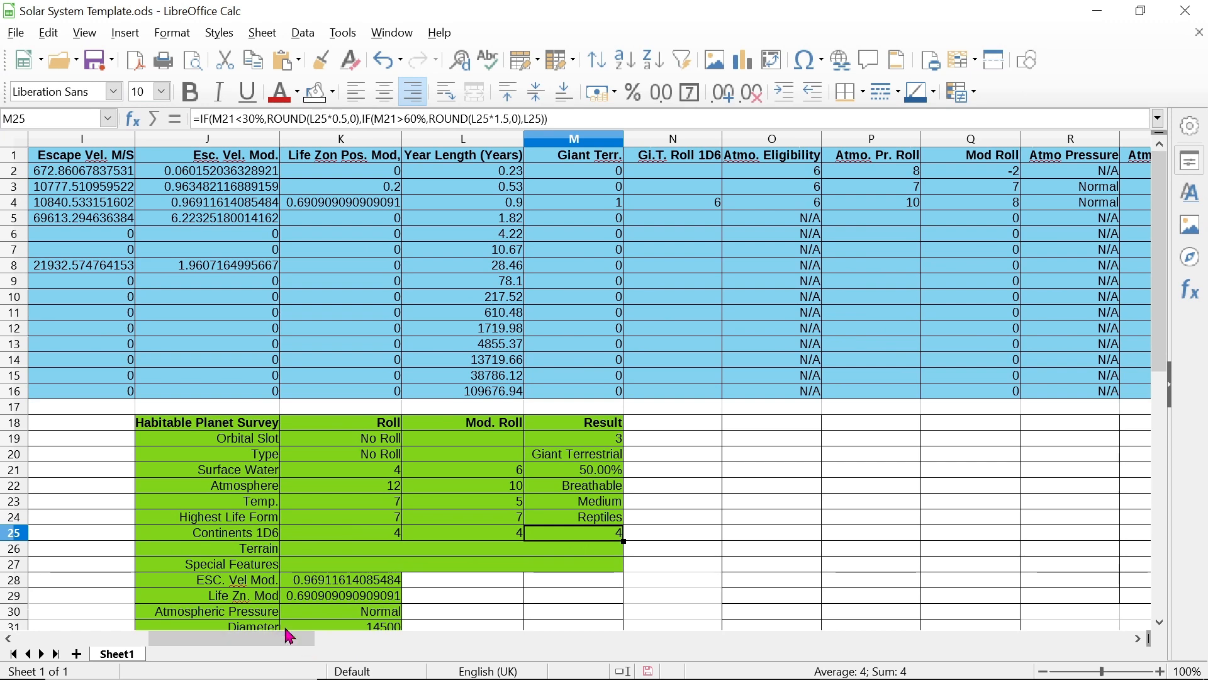
# Enter "Forests,Jungle, Desert, Arctic" as the Terrain in the survey table for orbital slot 3
pyautogui.click(319, 557)
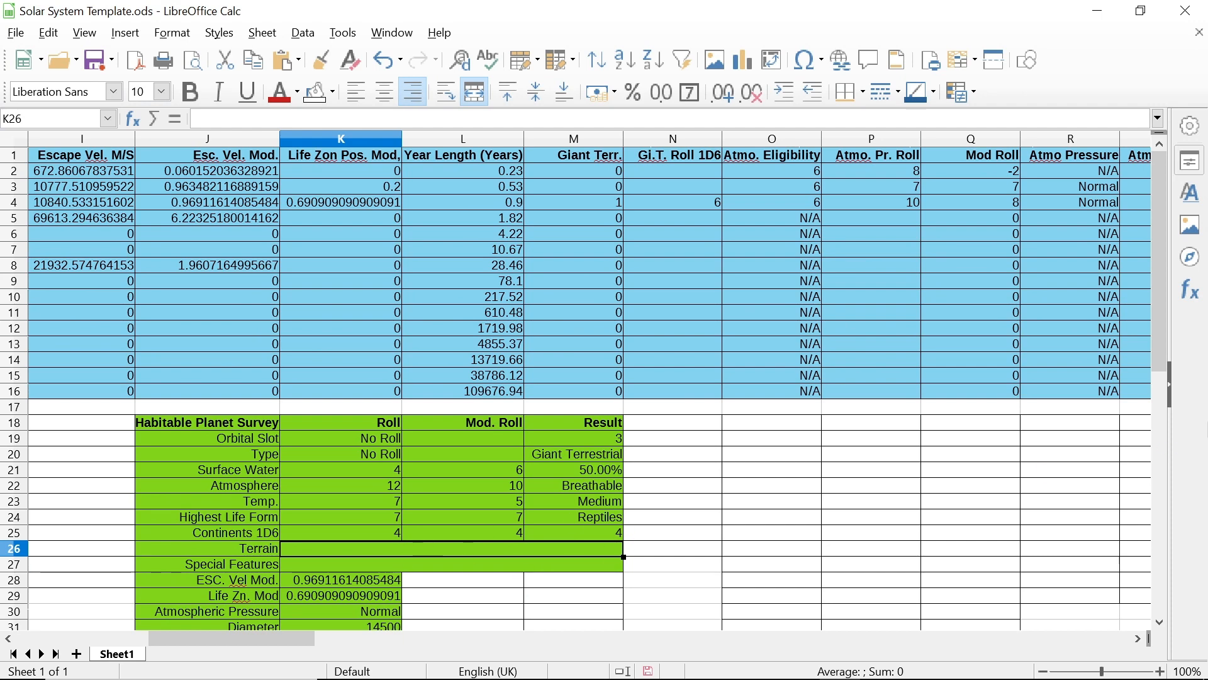
pyautogui.write('For')
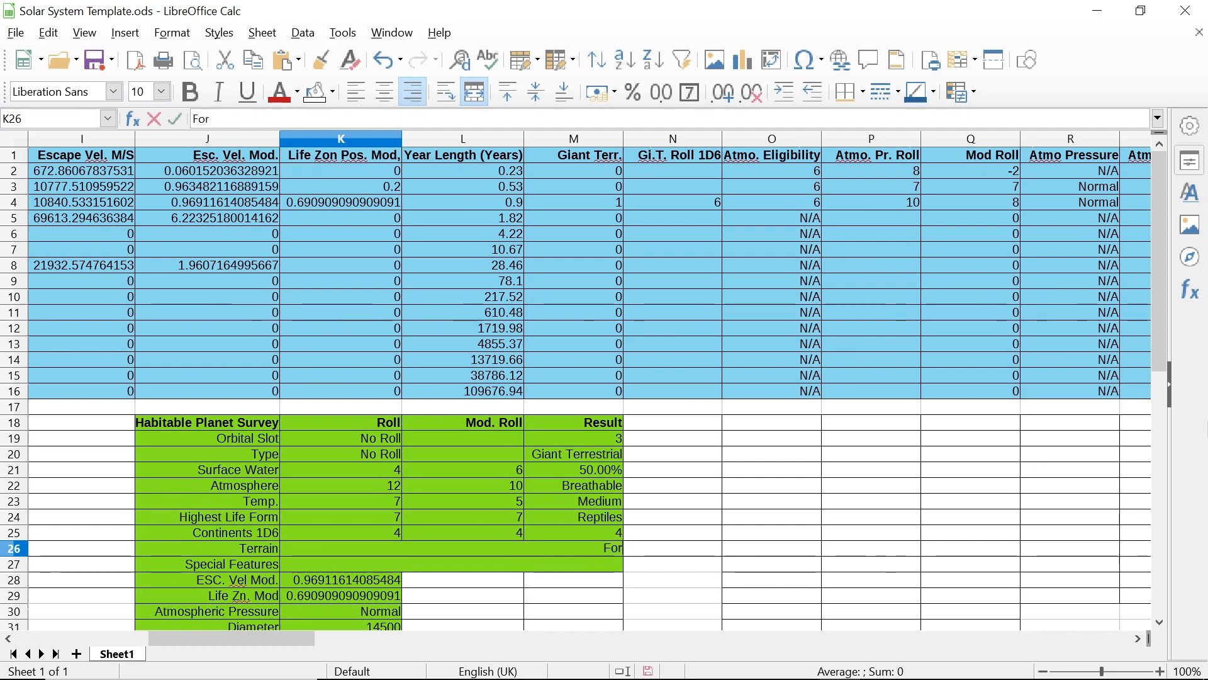
pyautogui.write('ests,')
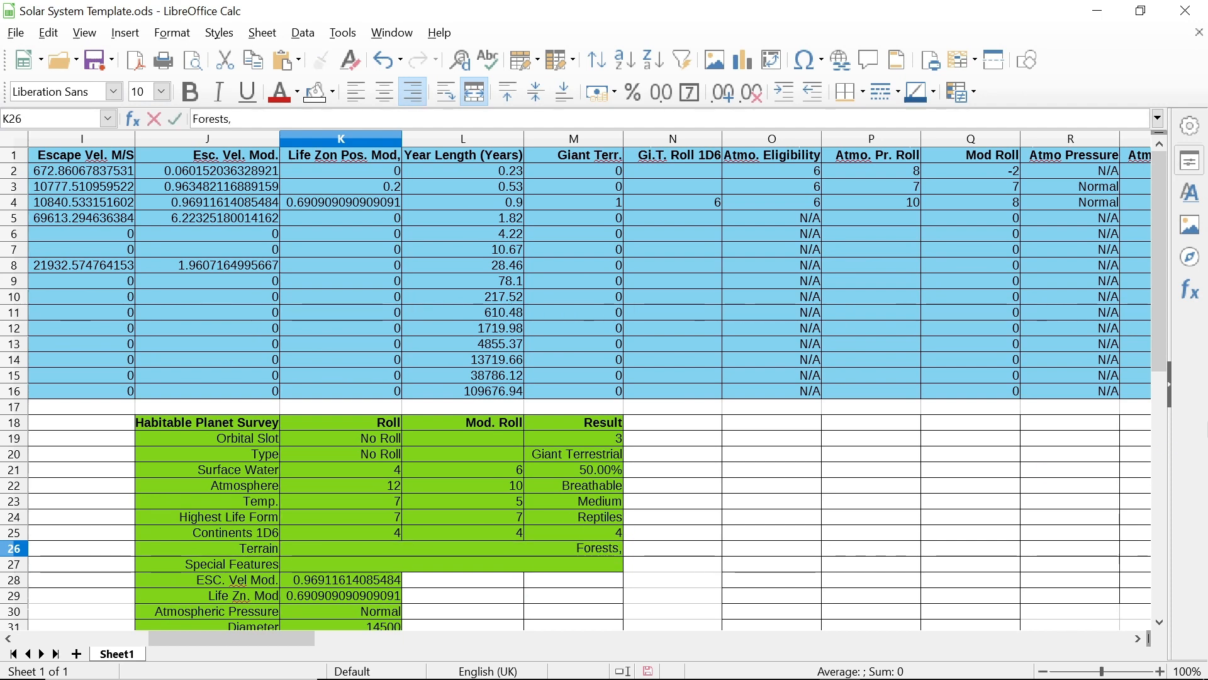
pyautogui.write('Jun')
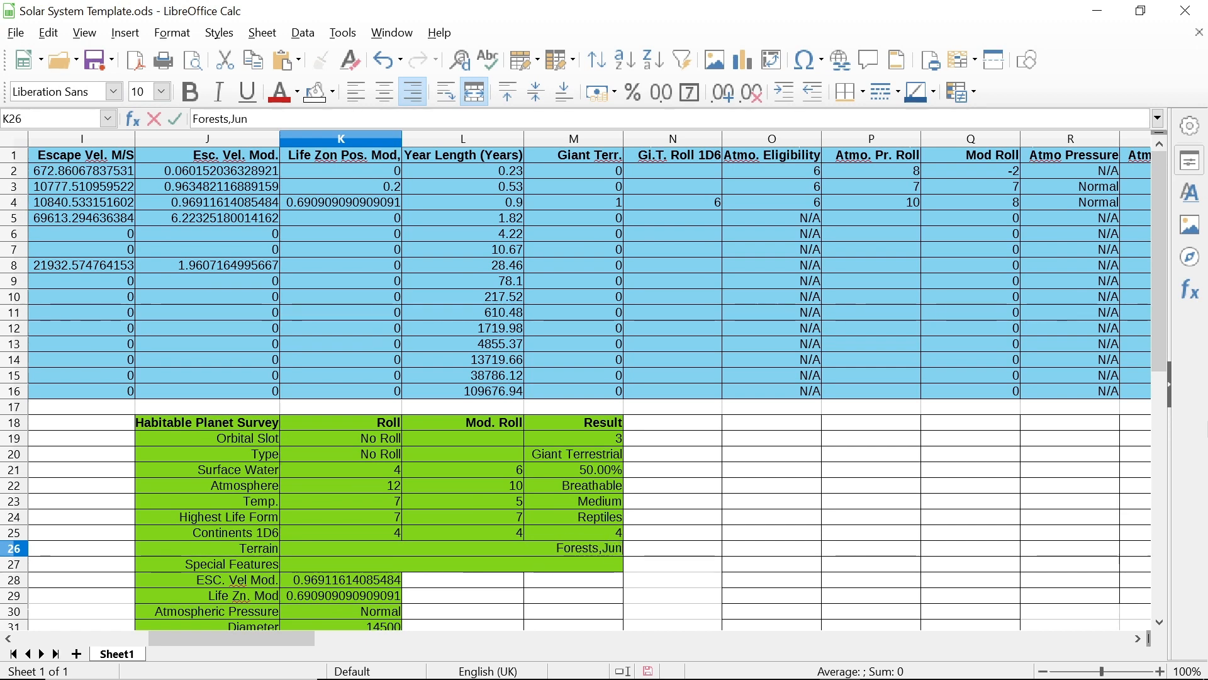
pyautogui.write('gle, D')
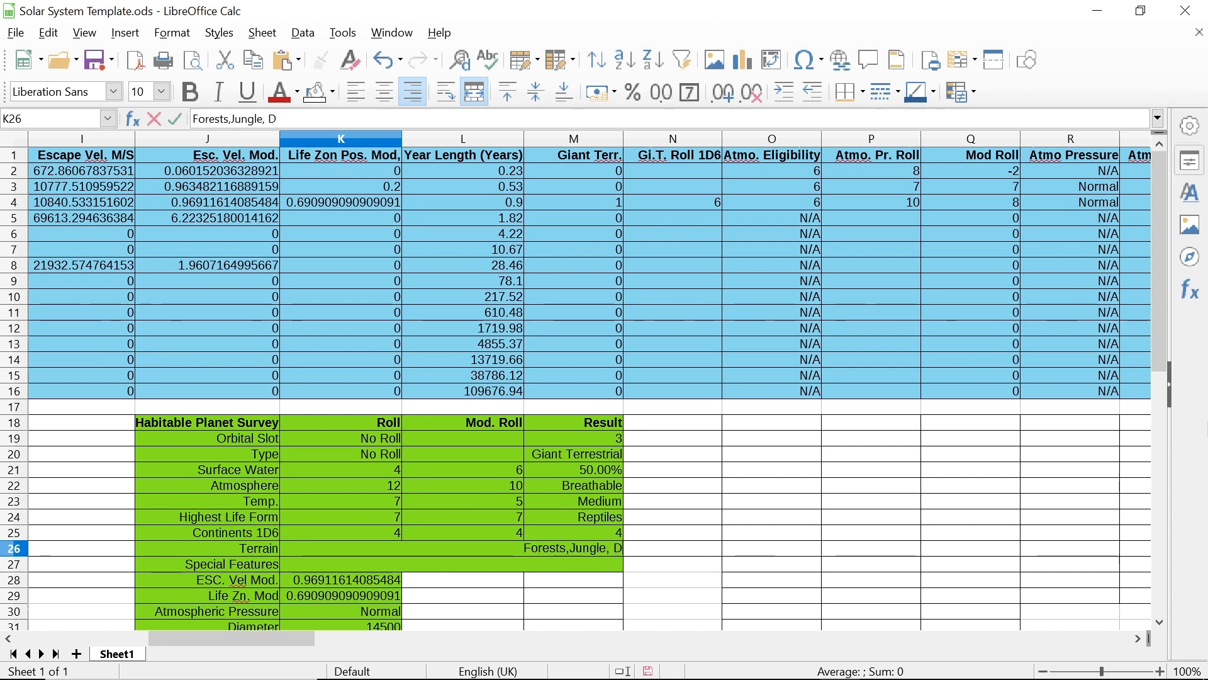
pyautogui.write('esert,,')
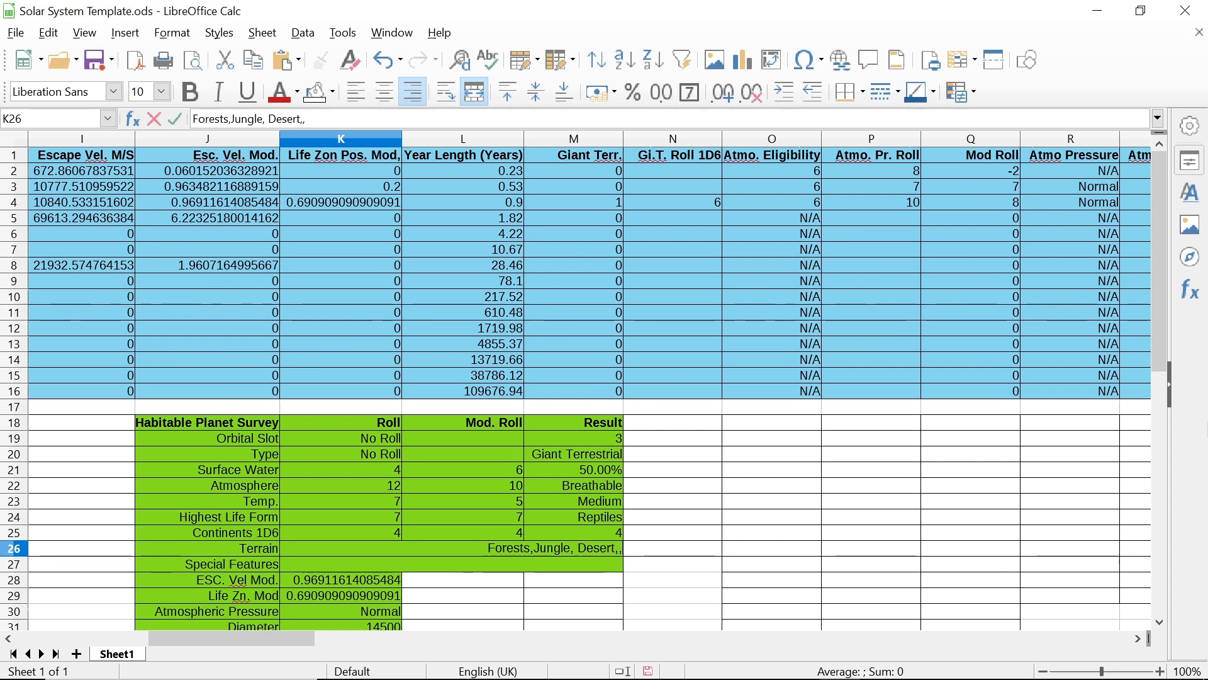
pyautogui.press('BackSpace')
pyautogui.press('BackSpace')
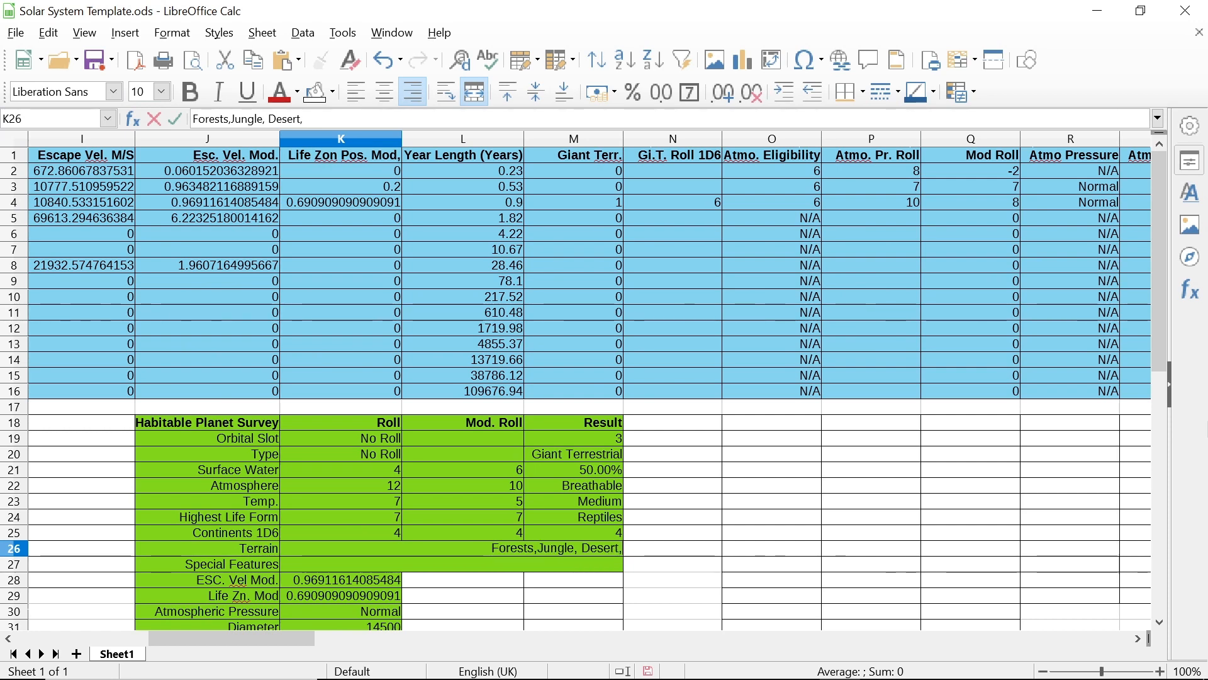
pyautogui.write('Arctic')
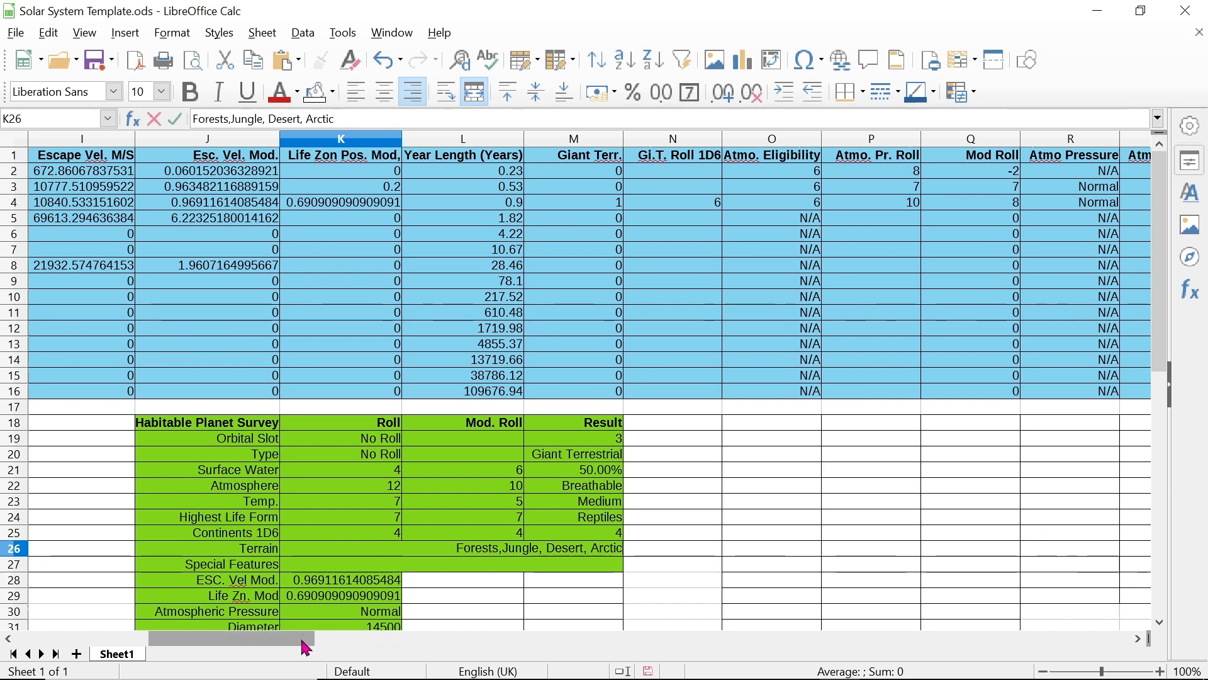
# Check the Surface Water and Temp. results for orbital slot 2, and enter "Desert,Savannah, Plains" as that table's Terrain
pyautogui.moveTo(307, 639); pyautogui.dragTo(205, 637)
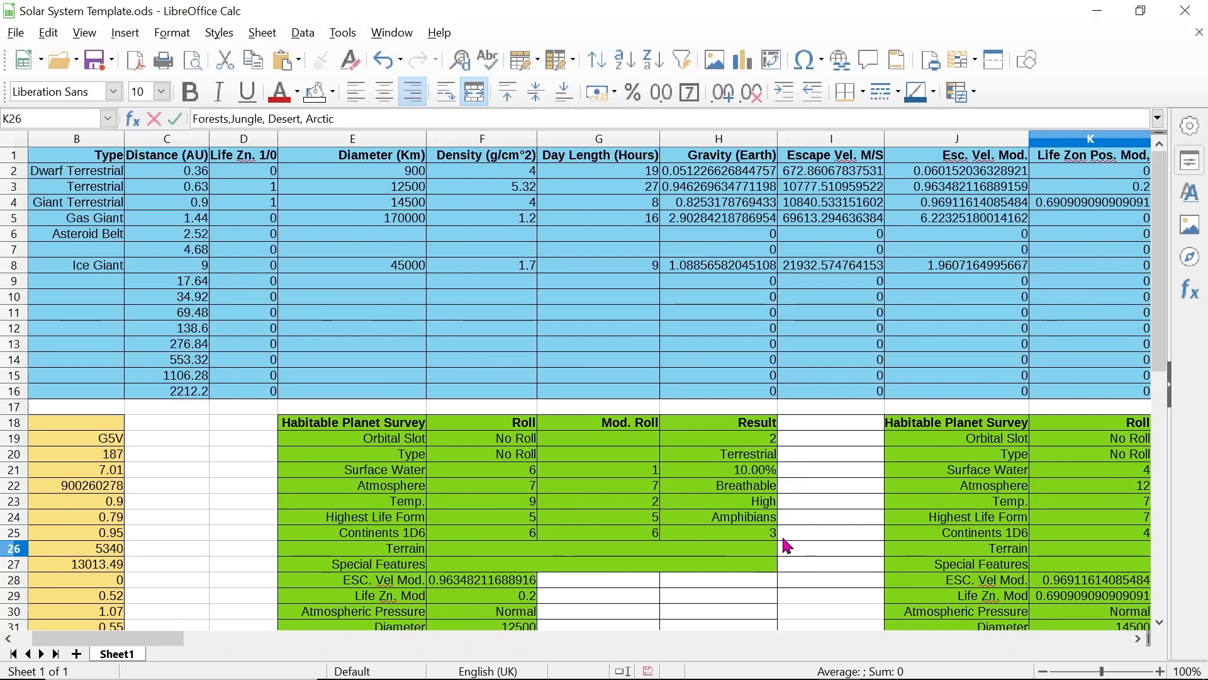
pyautogui.click(771, 476)
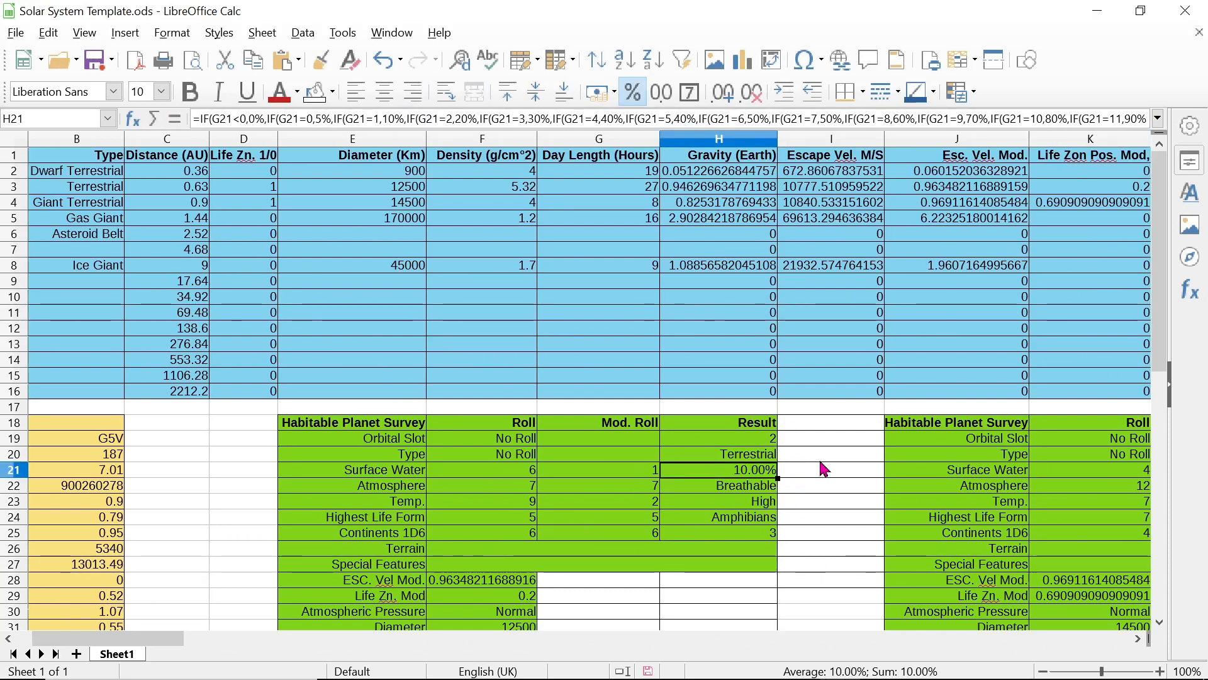
pyautogui.click(768, 502)
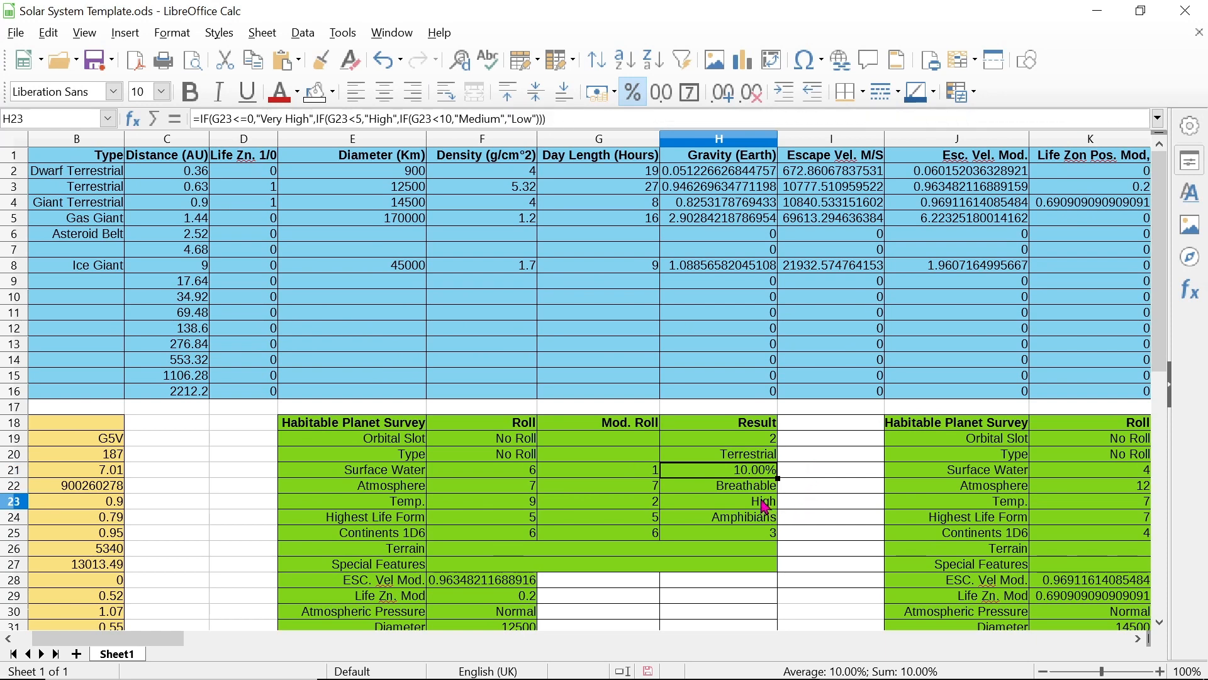
pyautogui.click(741, 552)
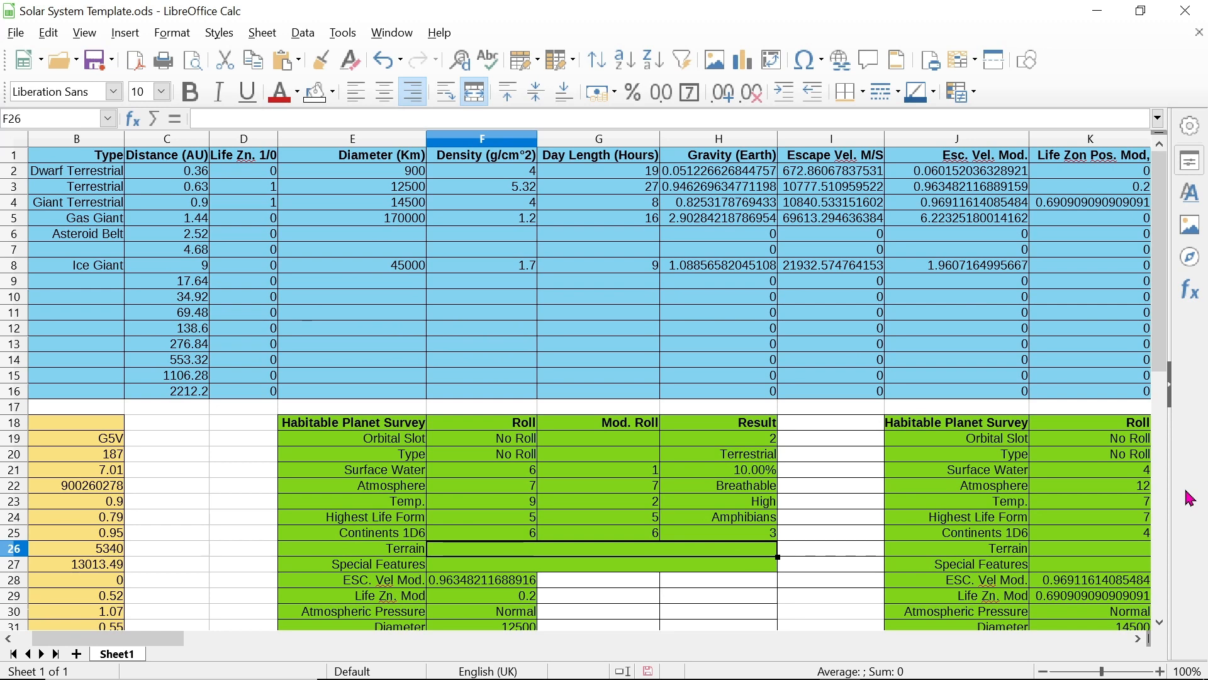
pyautogui.write('Desert,')
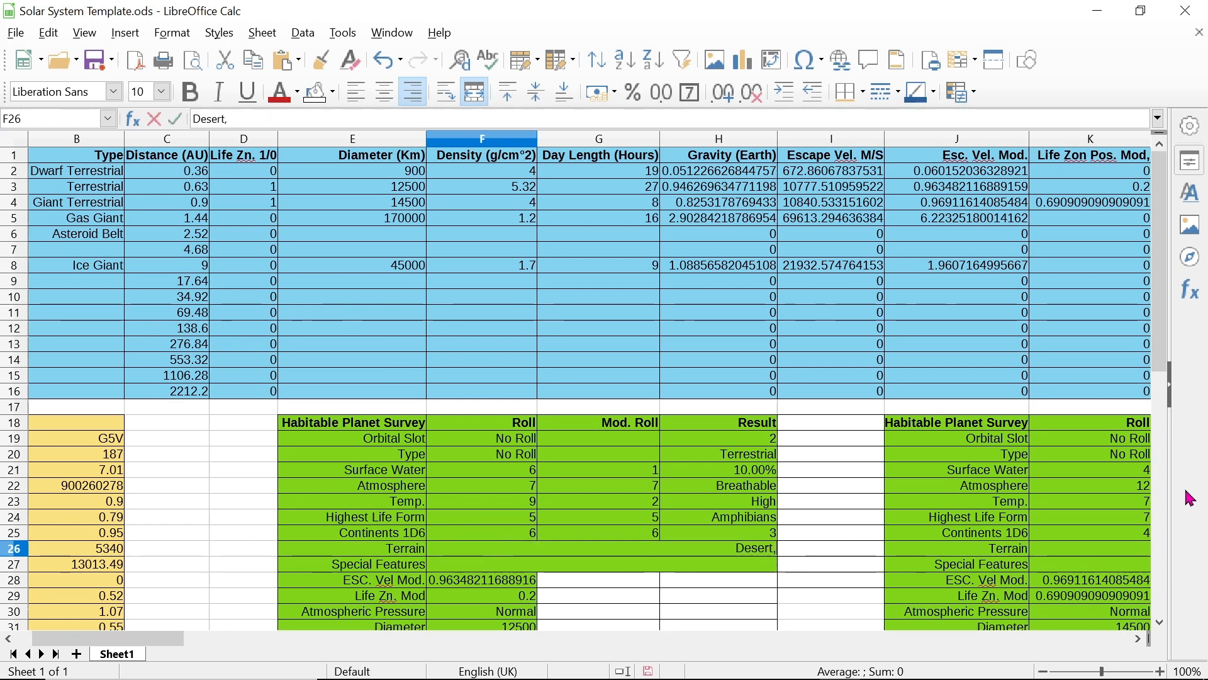
pyautogui.write('Sa')
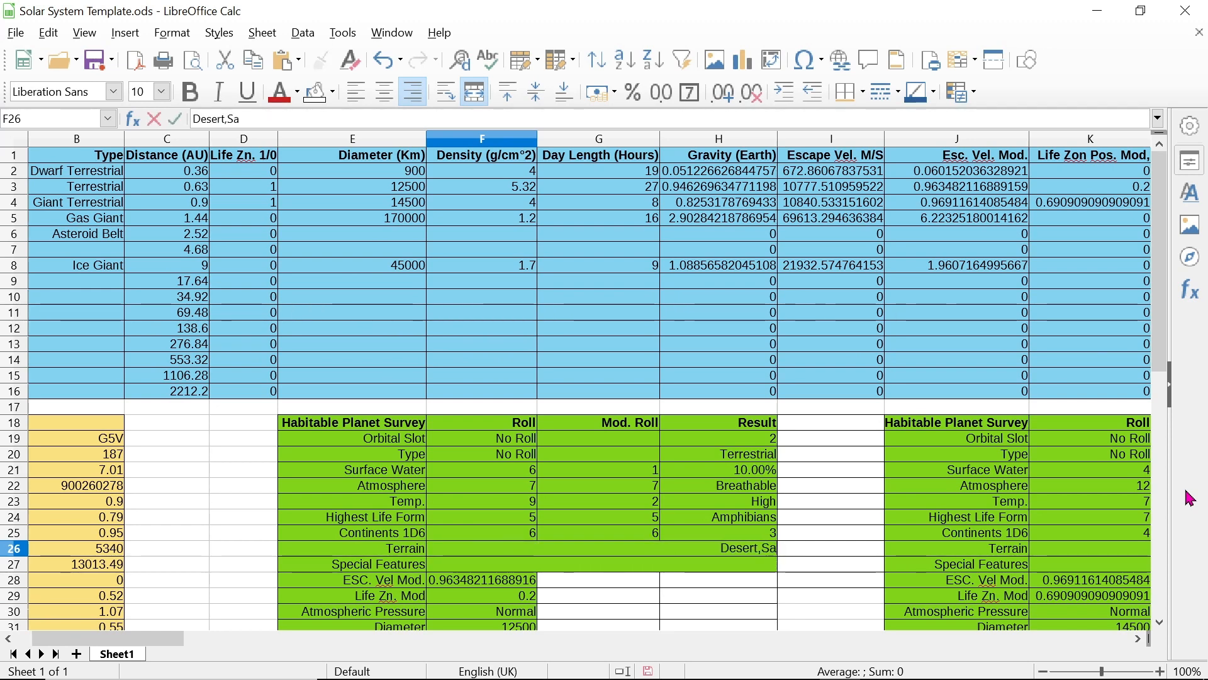
pyautogui.write('vanna')
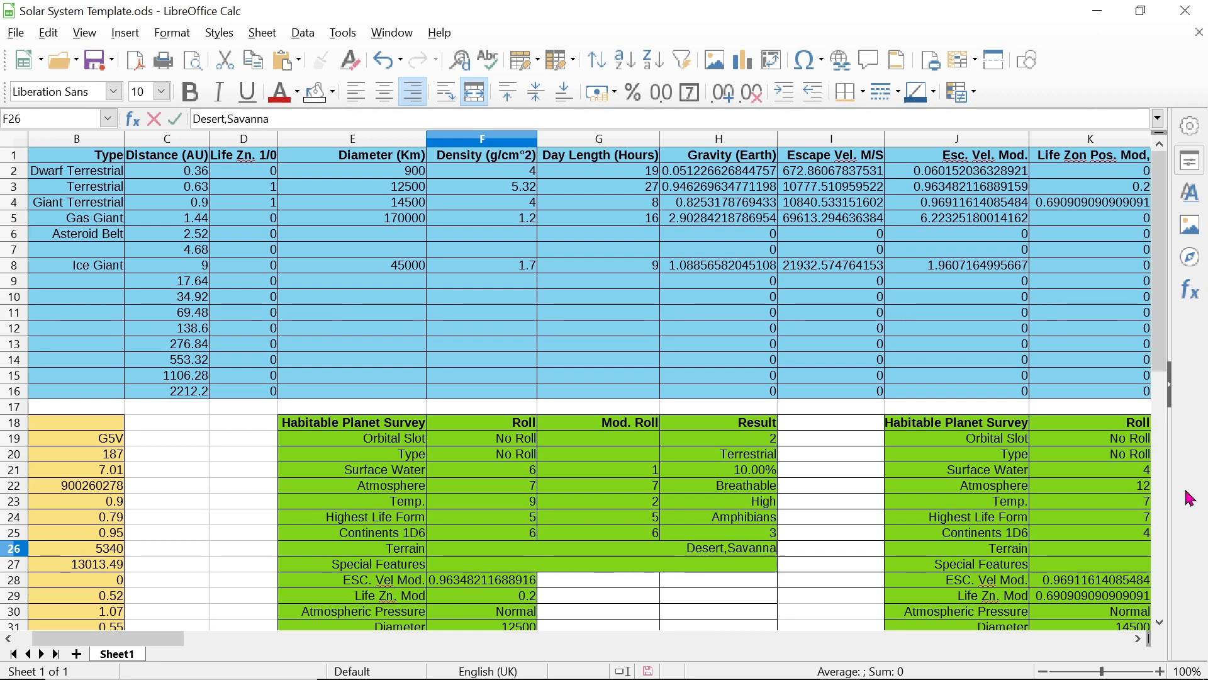
pyautogui.write('h, Plains,')
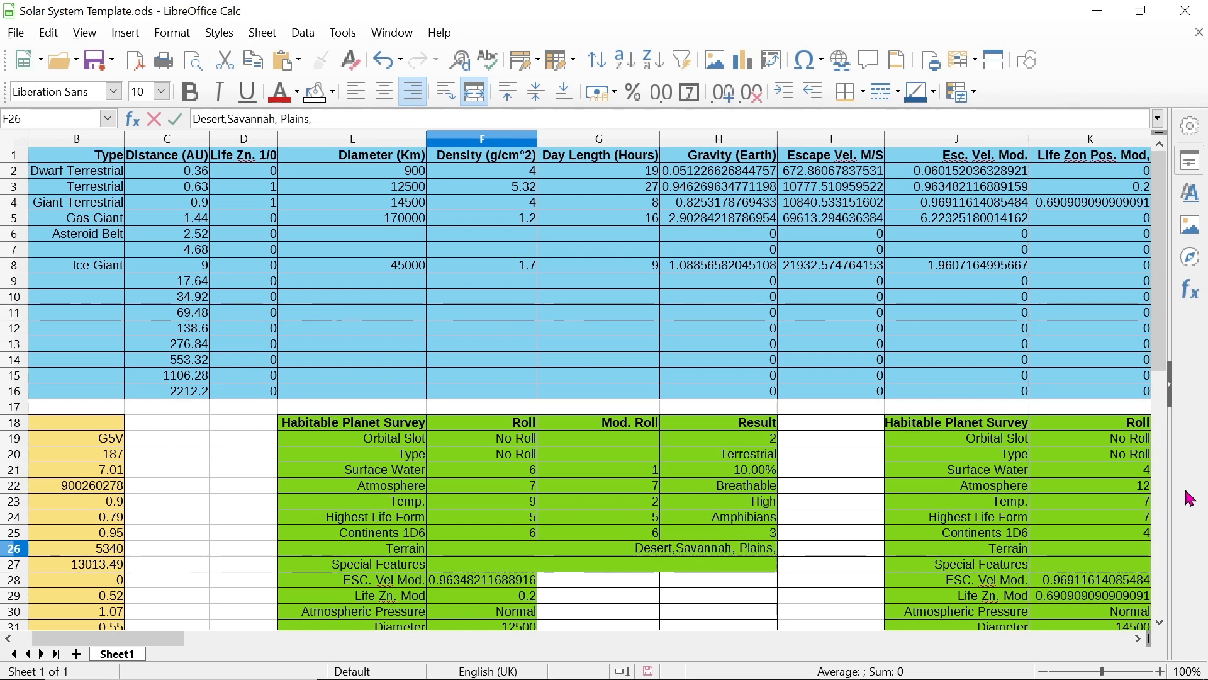
pyautogui.press('BackSpace')
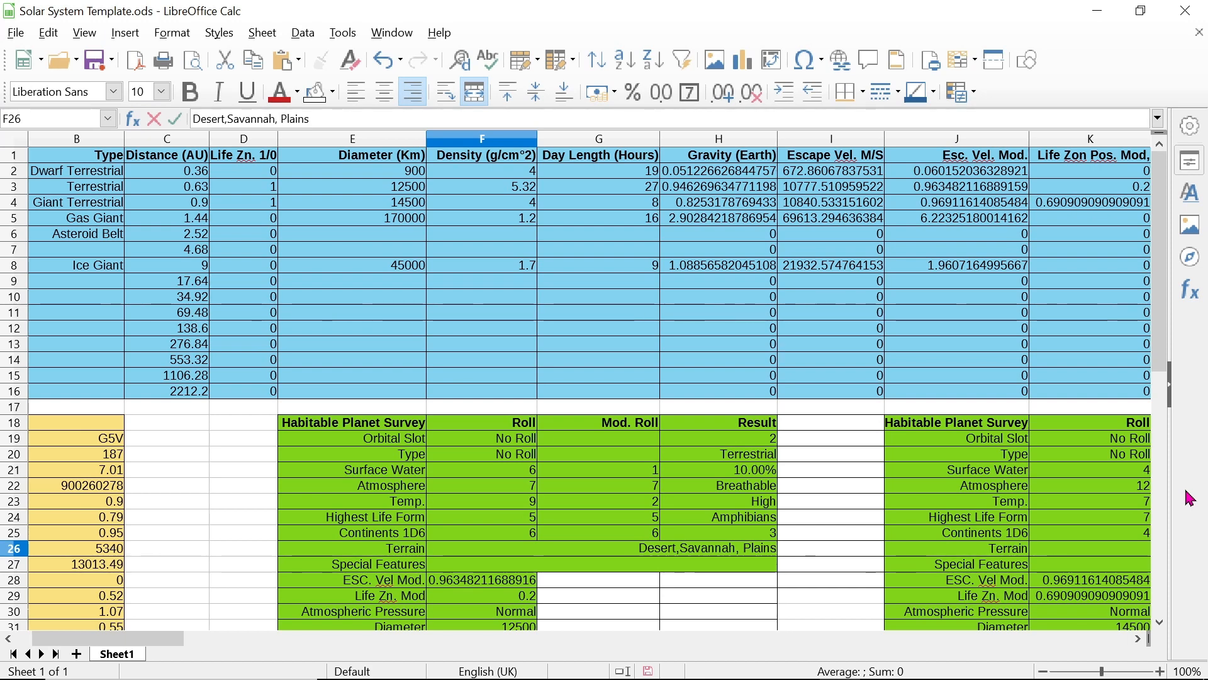
# Enter "Intense Volcanic Activity" as the Special Features in the survey table for orbital slot 3
pyautogui.click(554, 568)
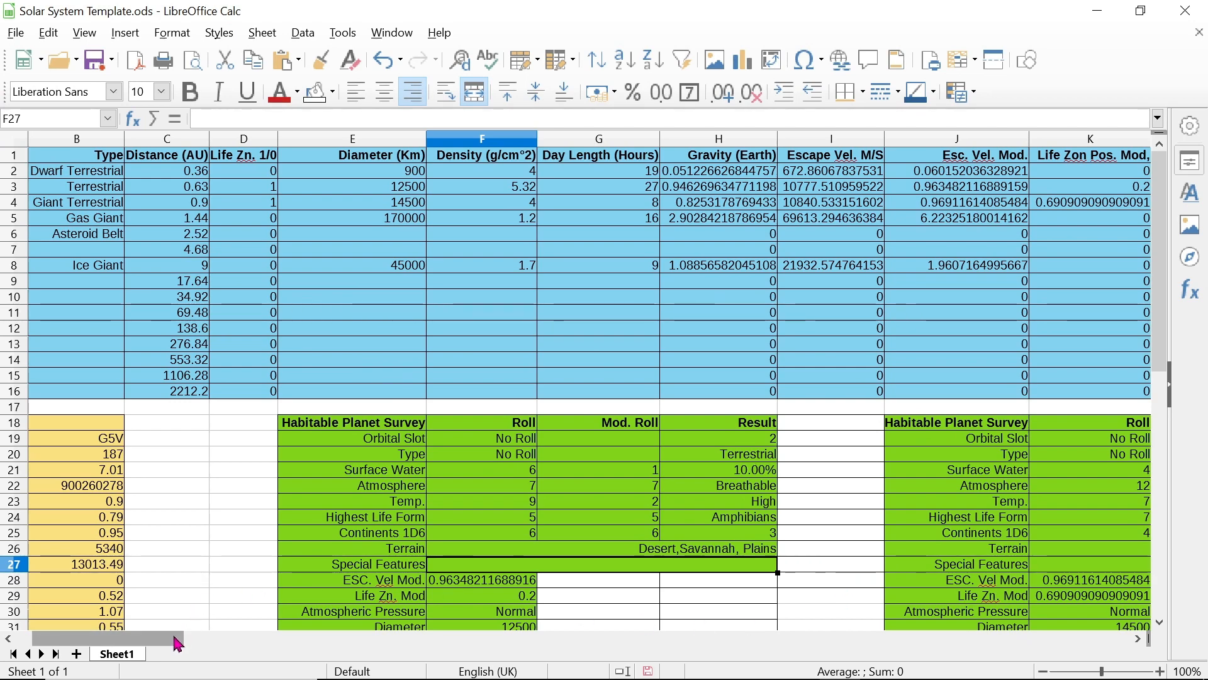
pyautogui.moveTo(178, 642); pyautogui.dragTo(296, 643)
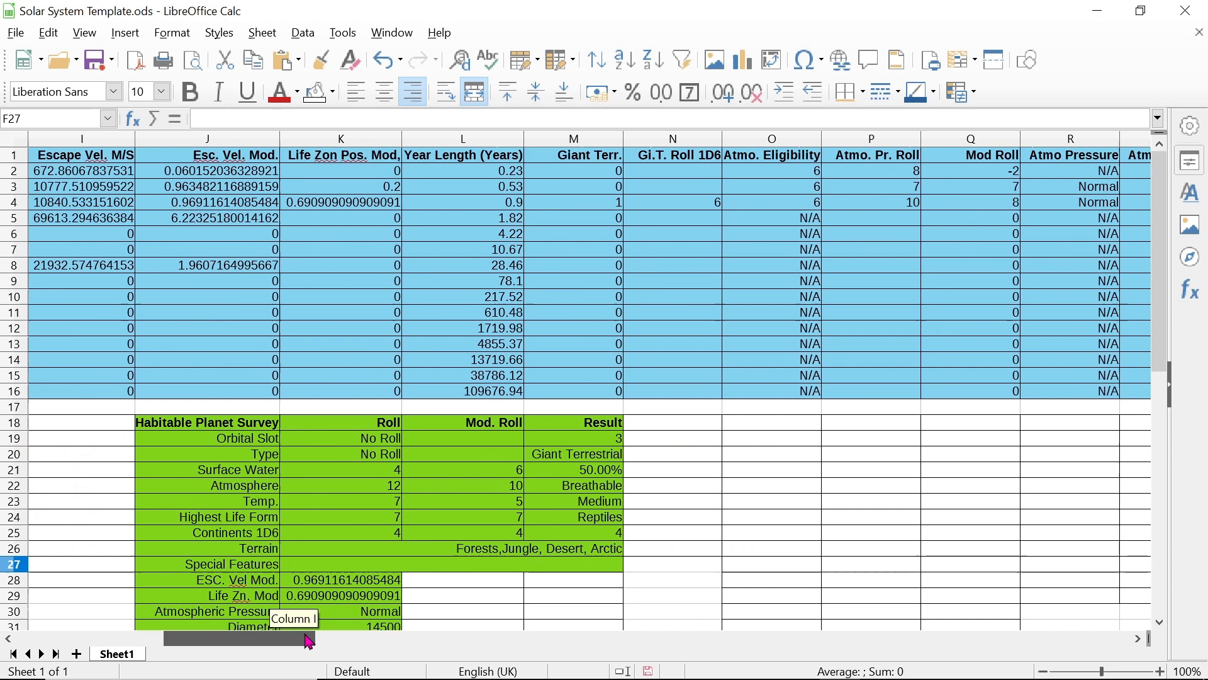
pyautogui.click(472, 570)
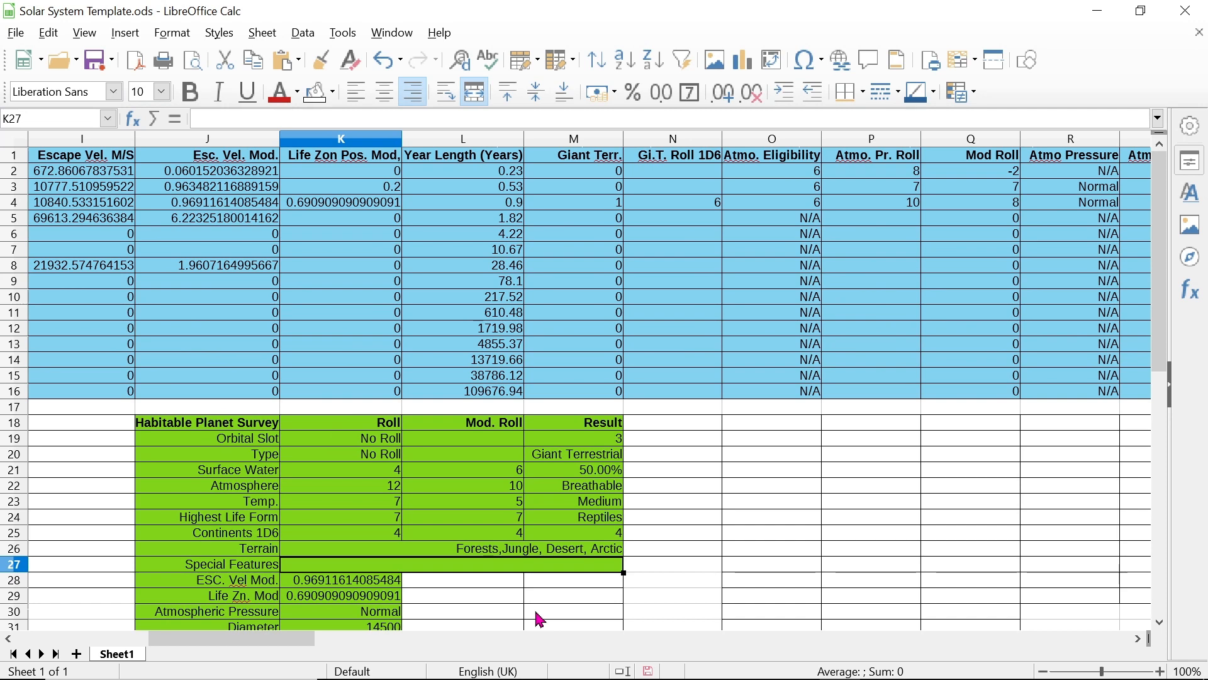
pyautogui.write('I')
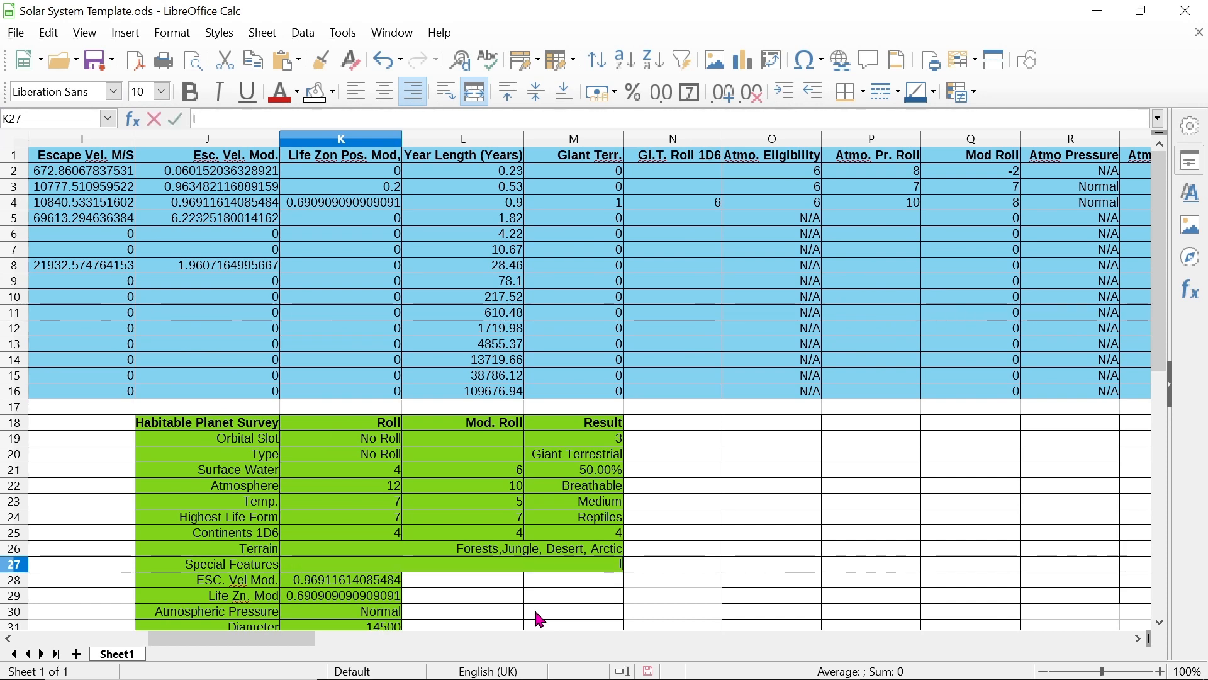
pyautogui.write('ntense Volcan')
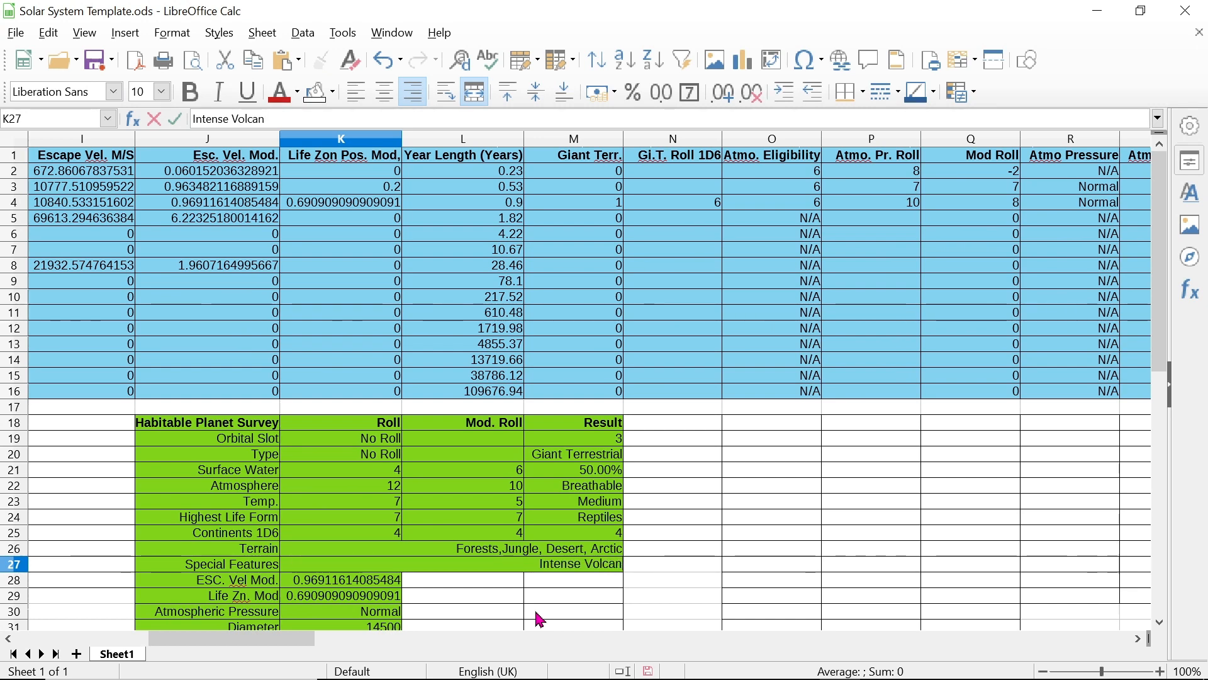
pyautogui.write('ic Acti')
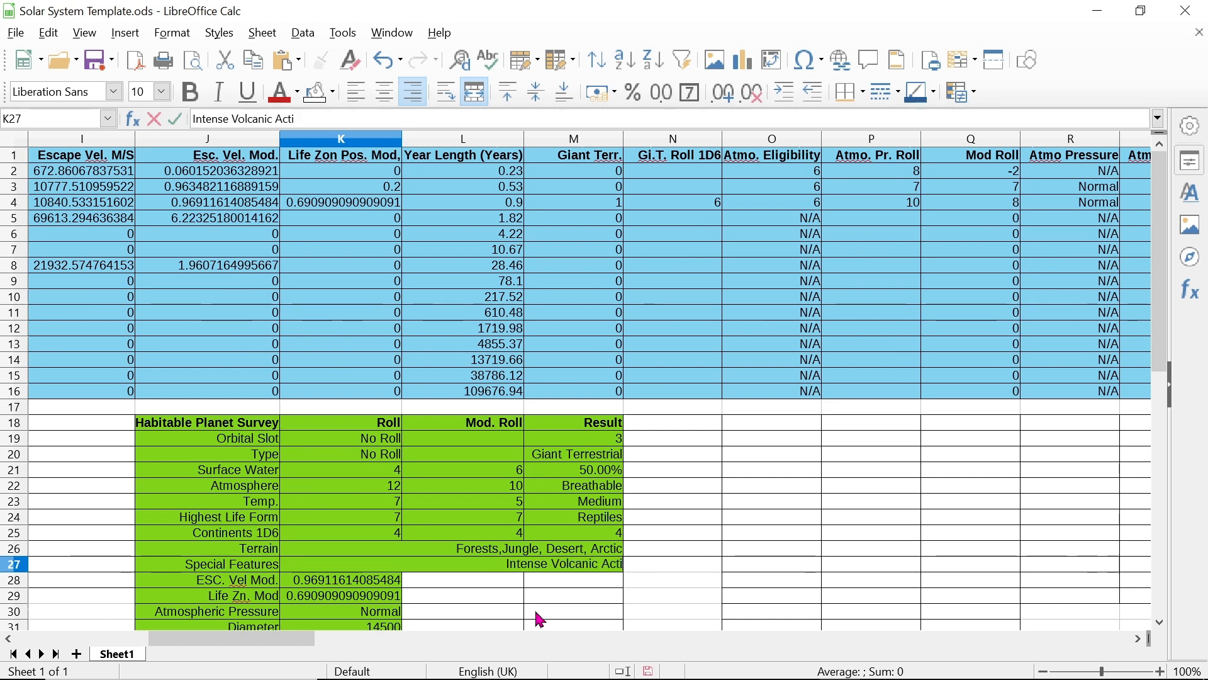
pyautogui.write('vity')
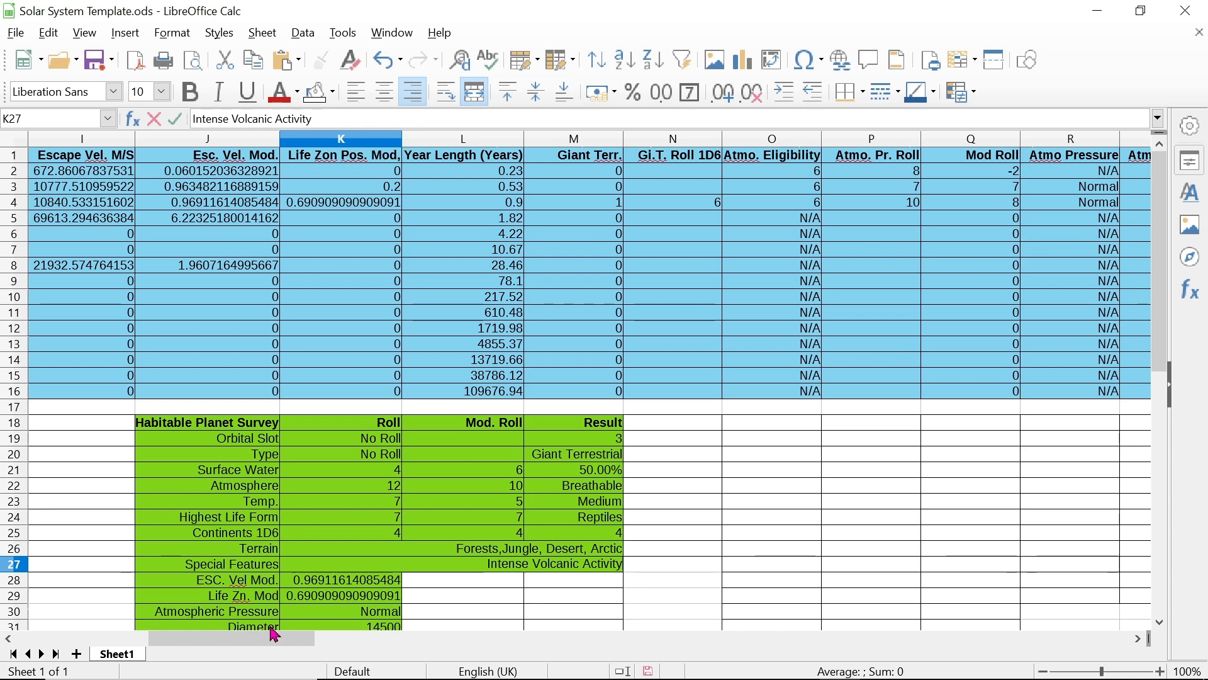
# Enter "Star League Facility (Abandoned)" as the Special Features in the Habitable Planet Survey table for orbital slot 2
pyautogui.moveTo(249, 649); pyautogui.dragTo(201, 648)
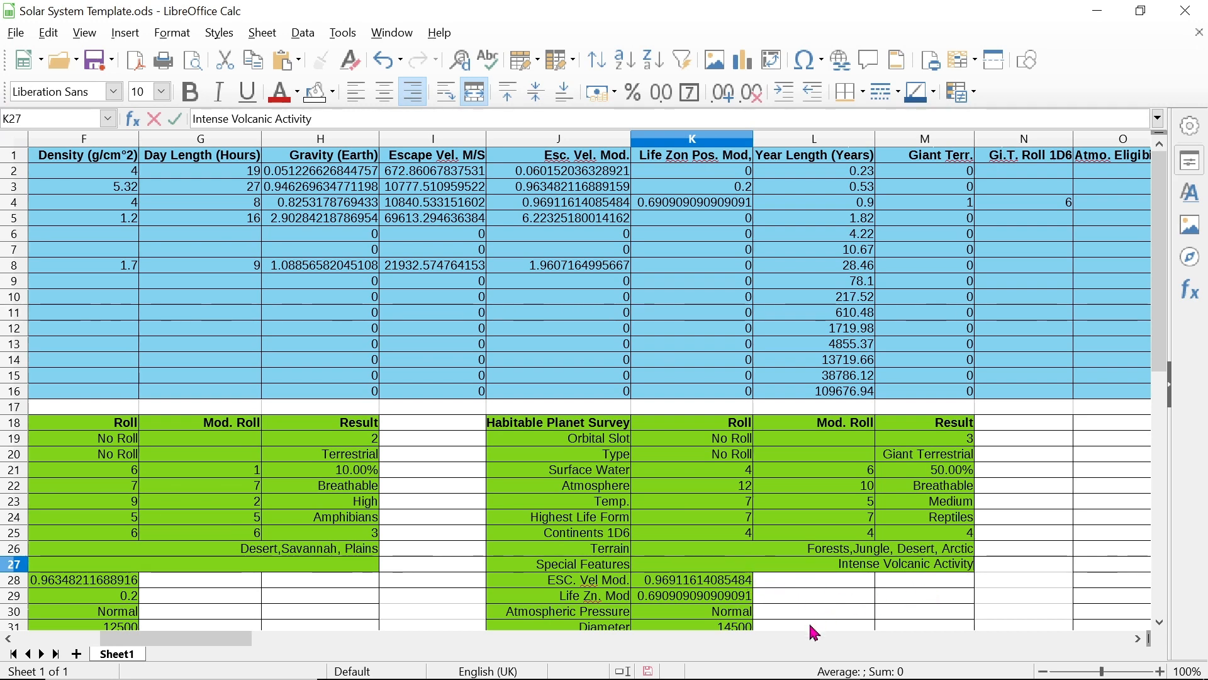
pyautogui.moveTo(258, 639); pyautogui.dragTo(241, 639)
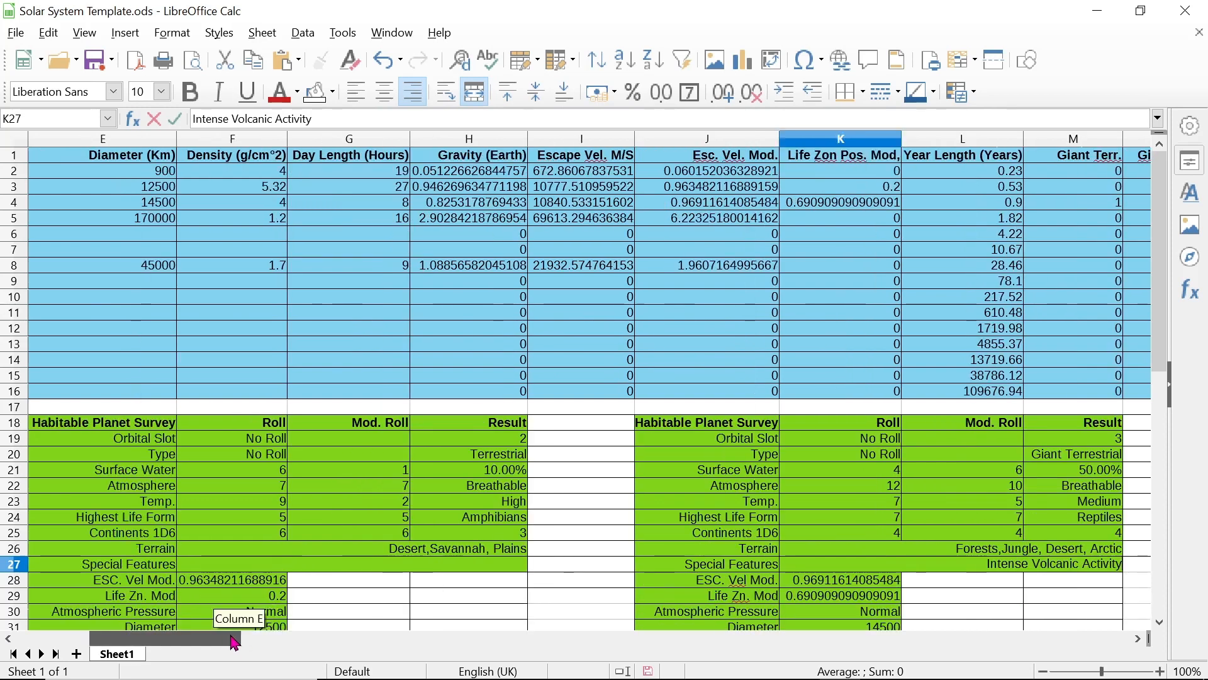
pyautogui.click(474, 568)
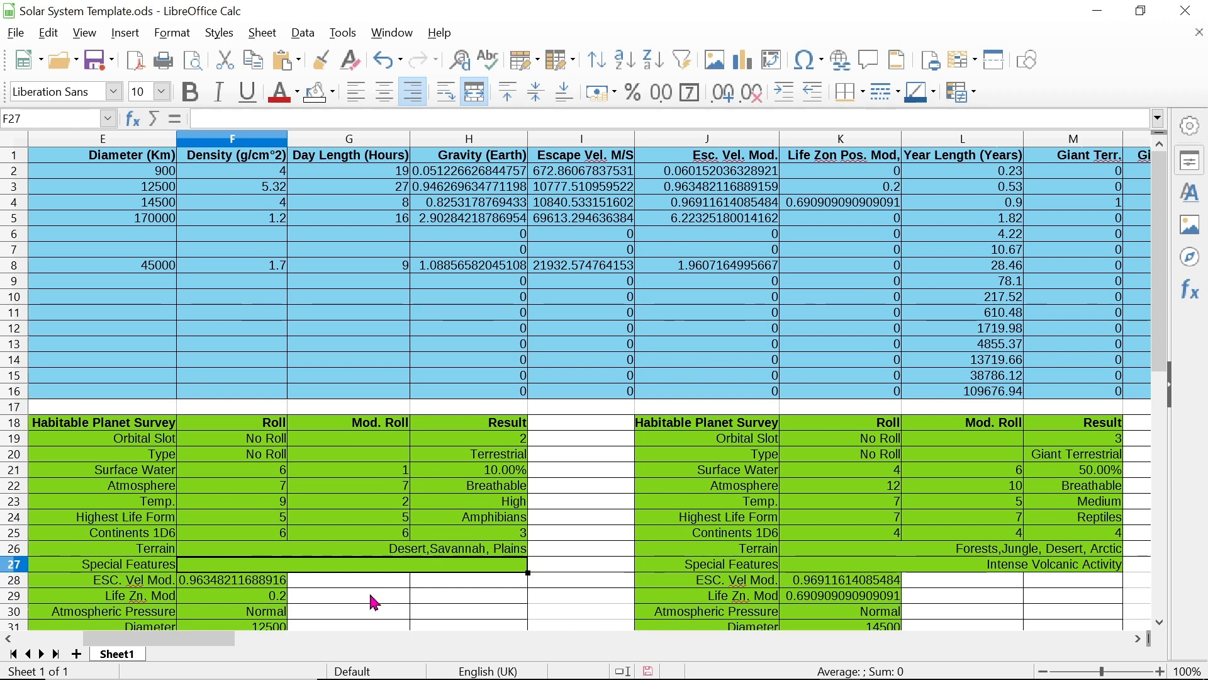
pyautogui.write('Sta')
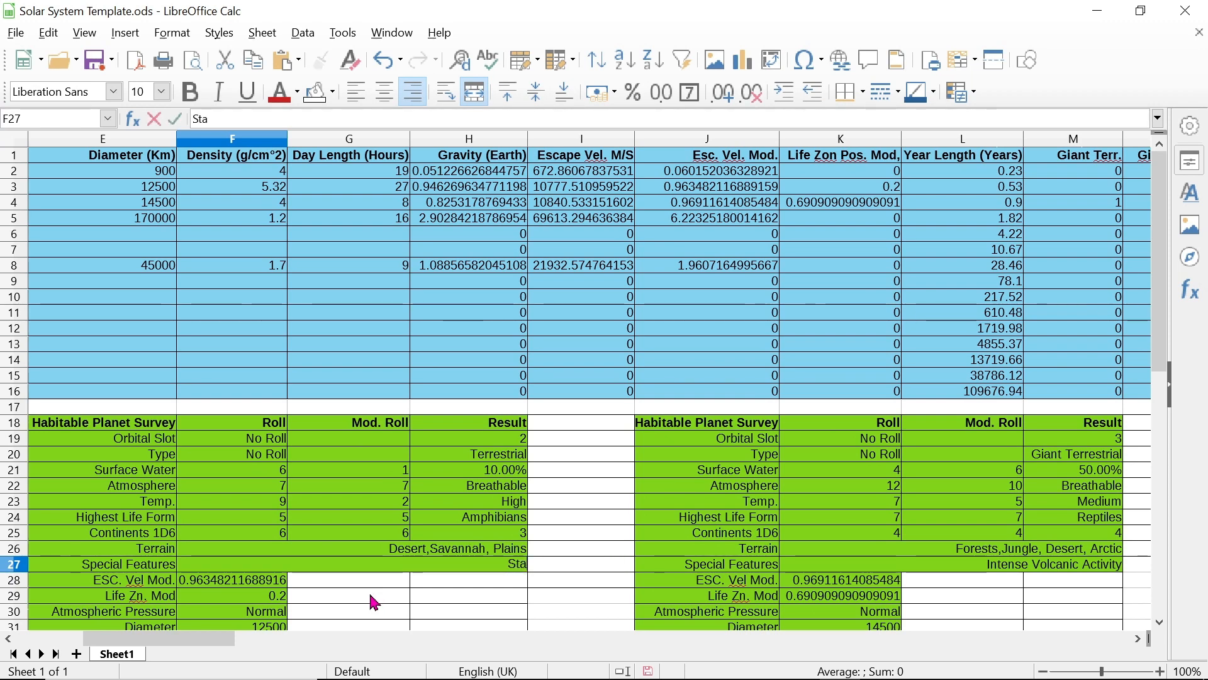
pyautogui.write('r League')
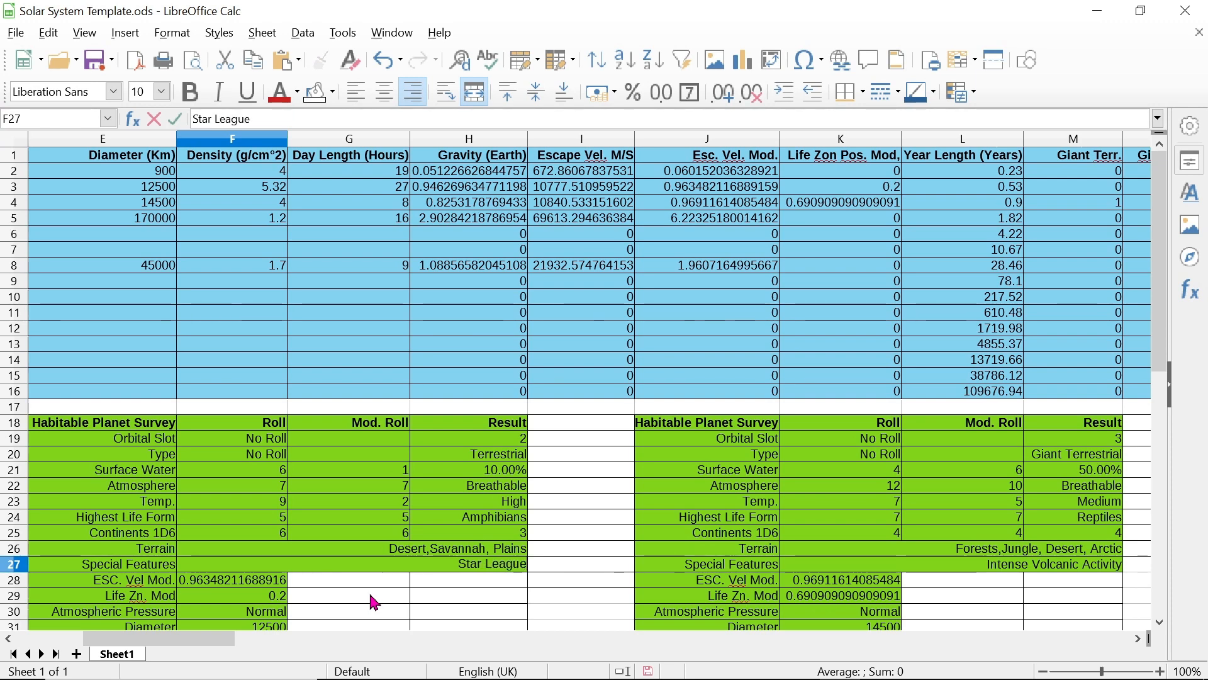
pyautogui.write(' Facil')
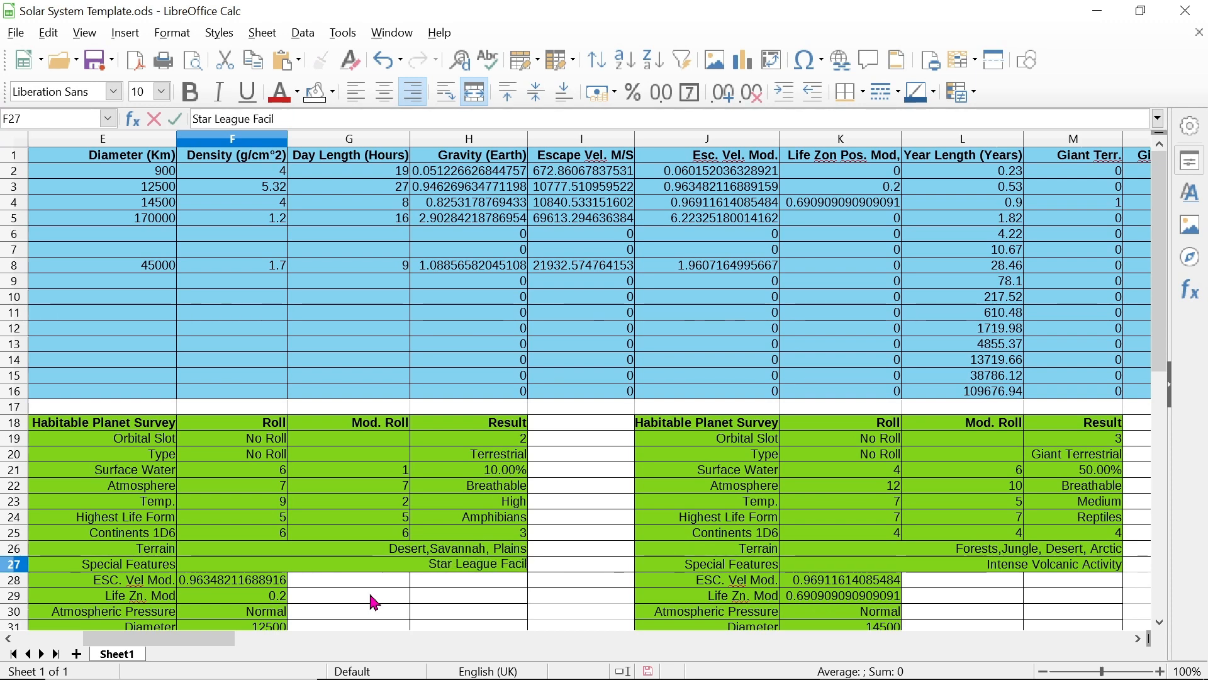
pyautogui.write('ity')
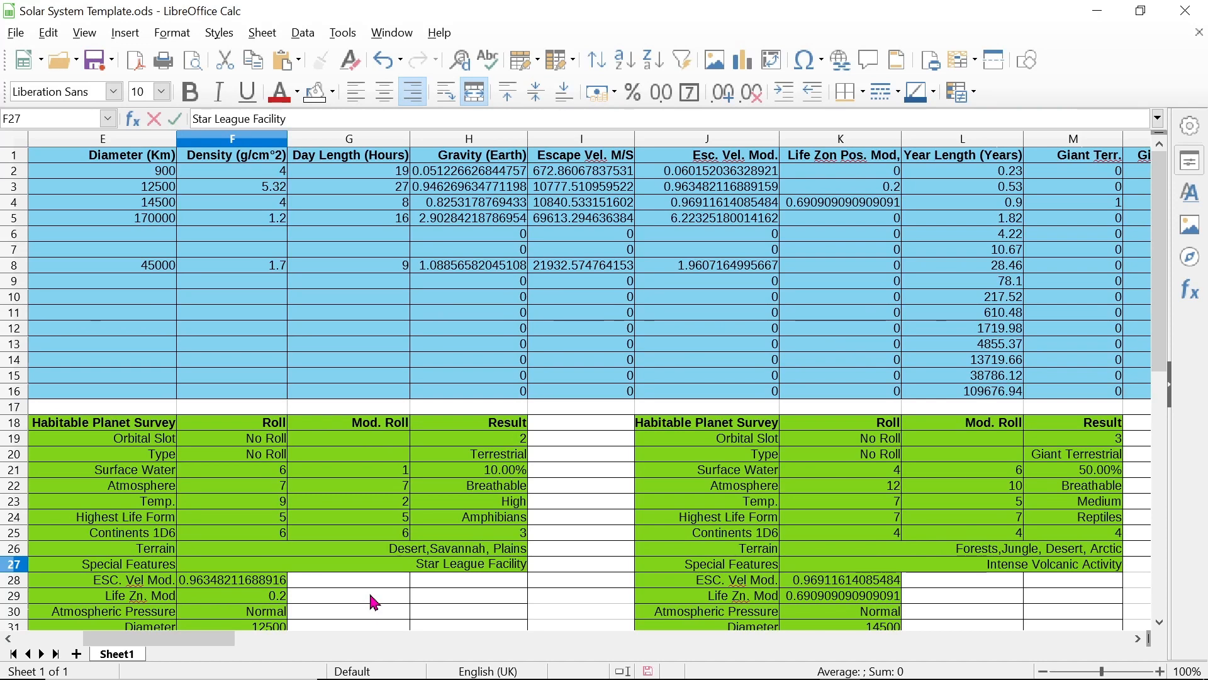
pyautogui.write(' (A')
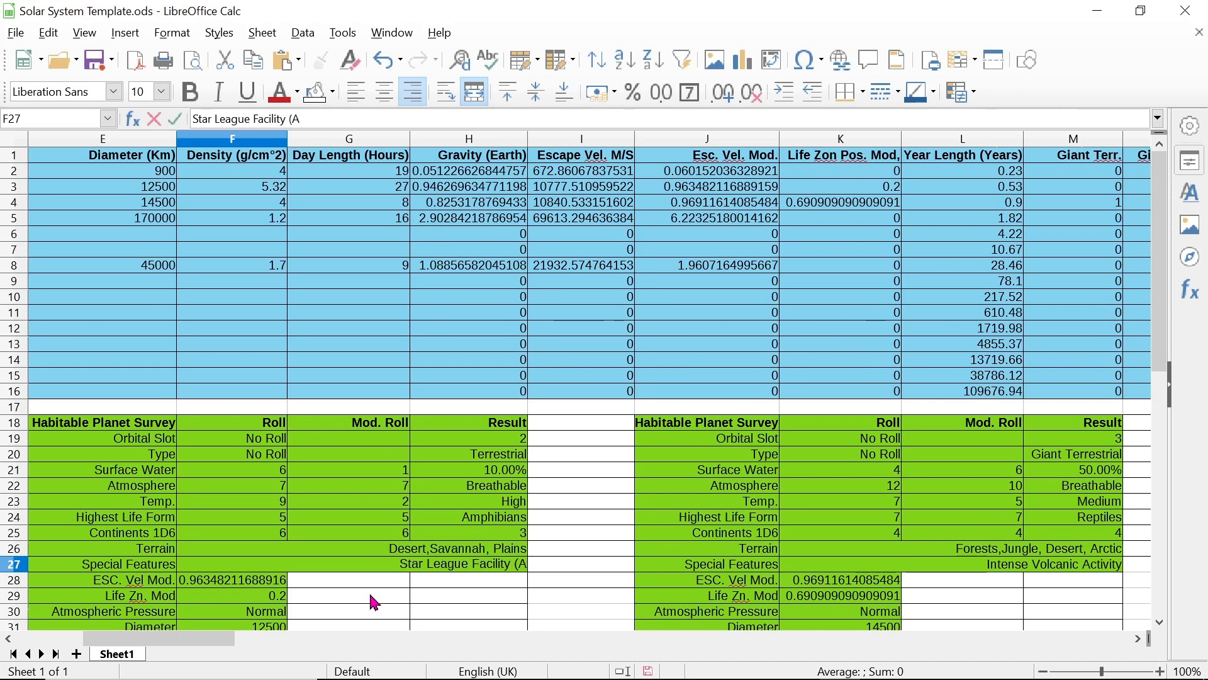
pyautogui.write('band')
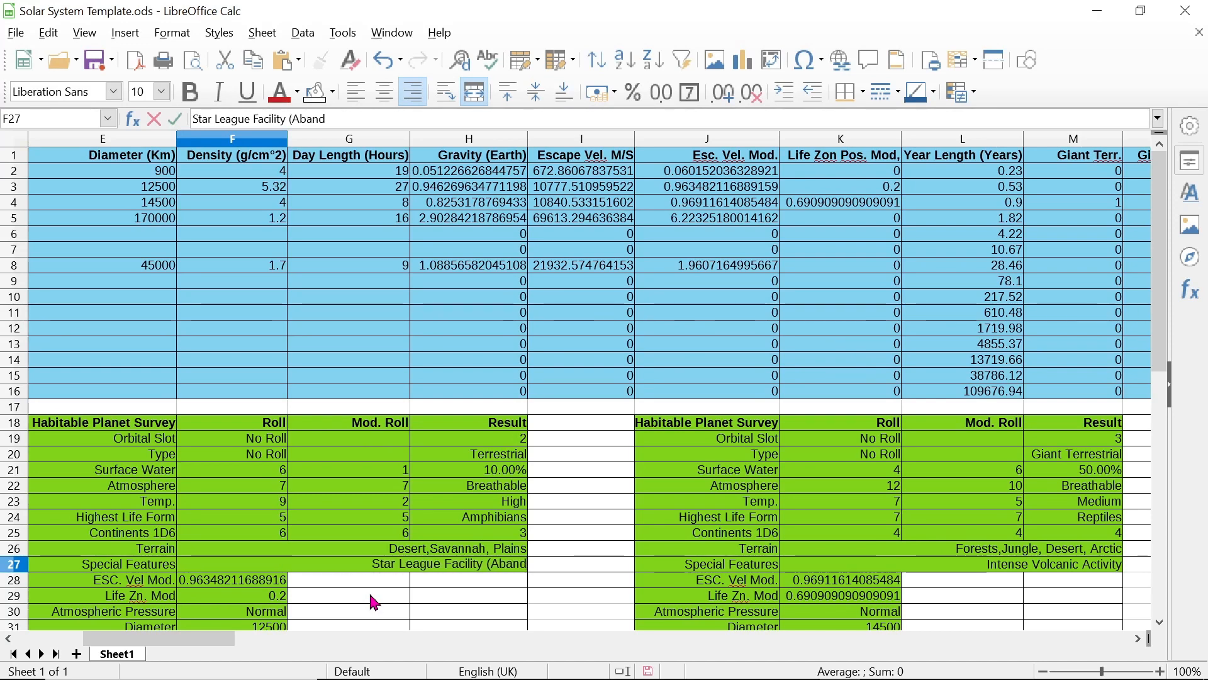
pyautogui.write('oned)')
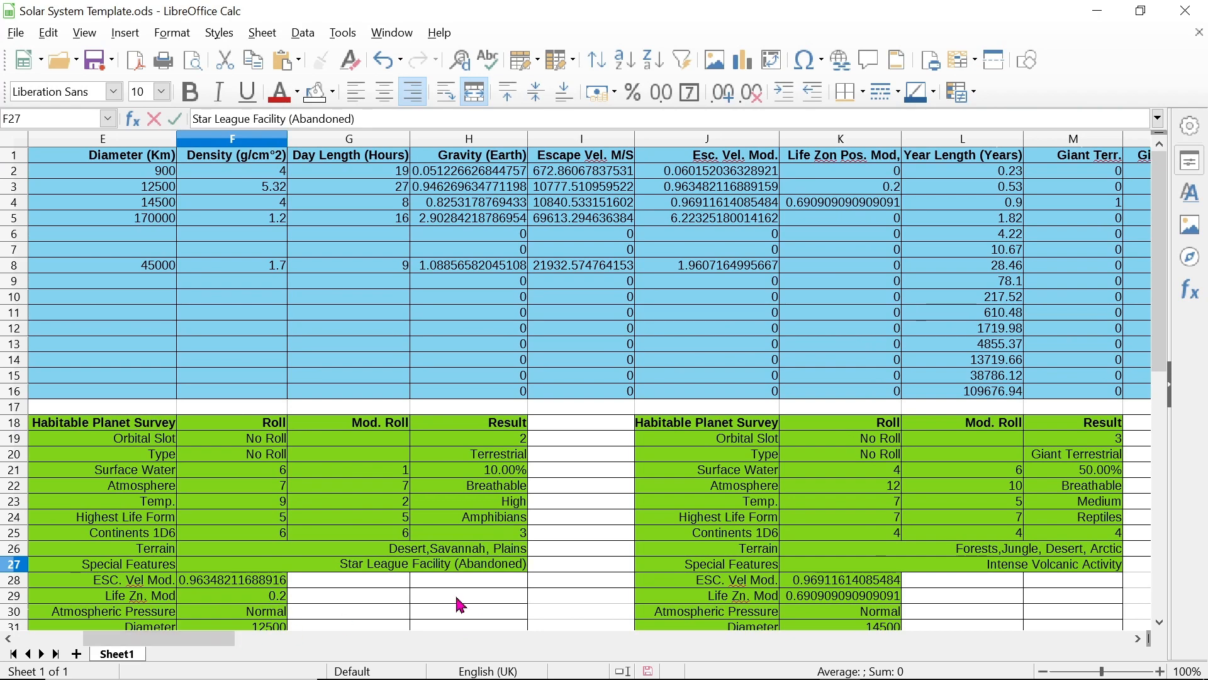
# Look over the asteroid and moon columns and the survey tables, and dismiss the graphics driver notification
pyautogui.moveTo(233, 639); pyautogui.dragTo(585, 652)
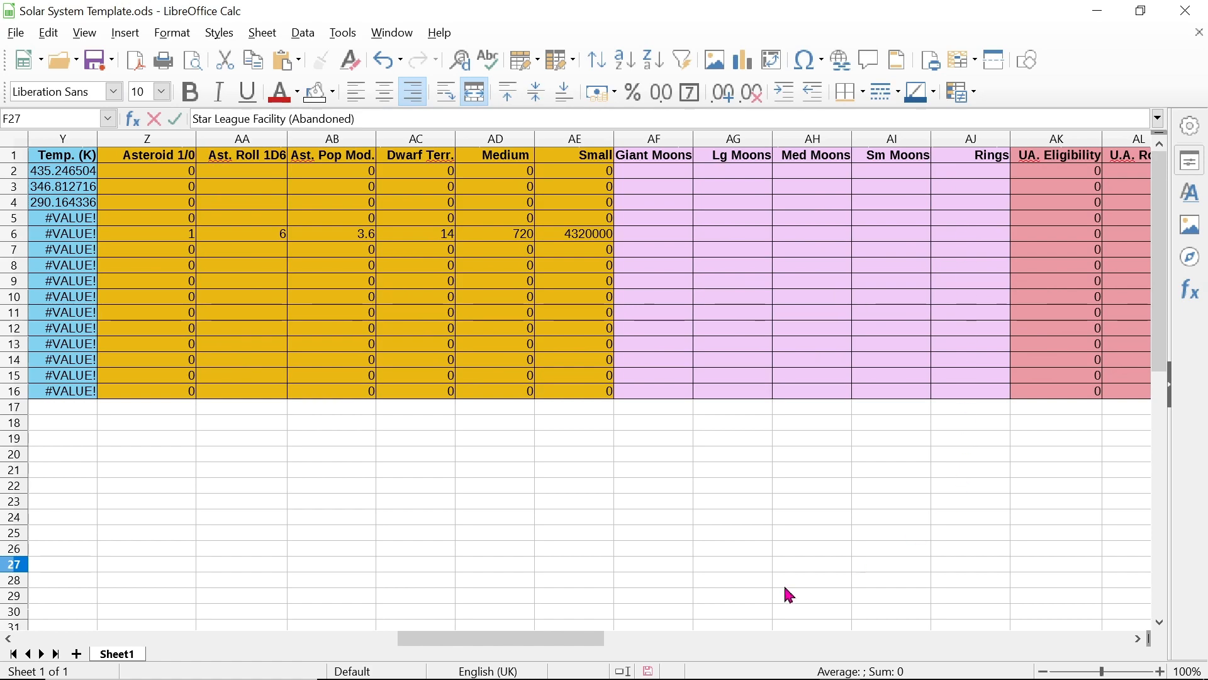
pyautogui.moveTo(531, 640); pyautogui.dragTo(133, 642)
pyautogui.scroll(-2, 327, 507)
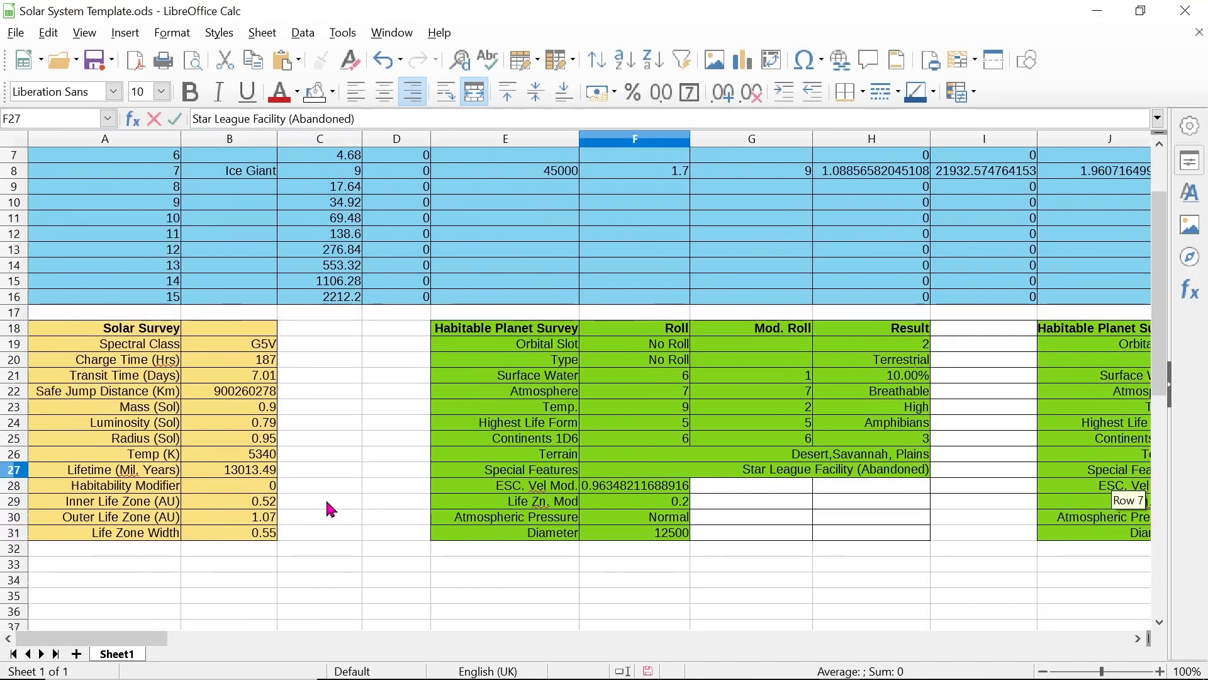
pyautogui.scroll(2, 332, 522)
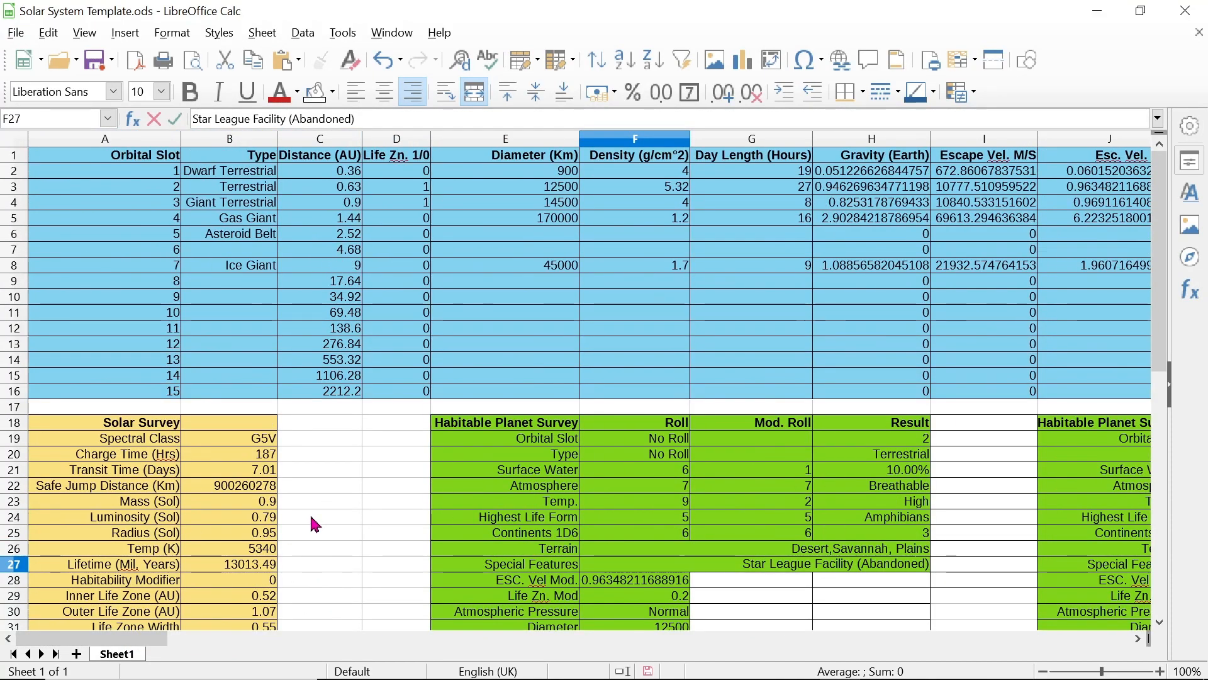
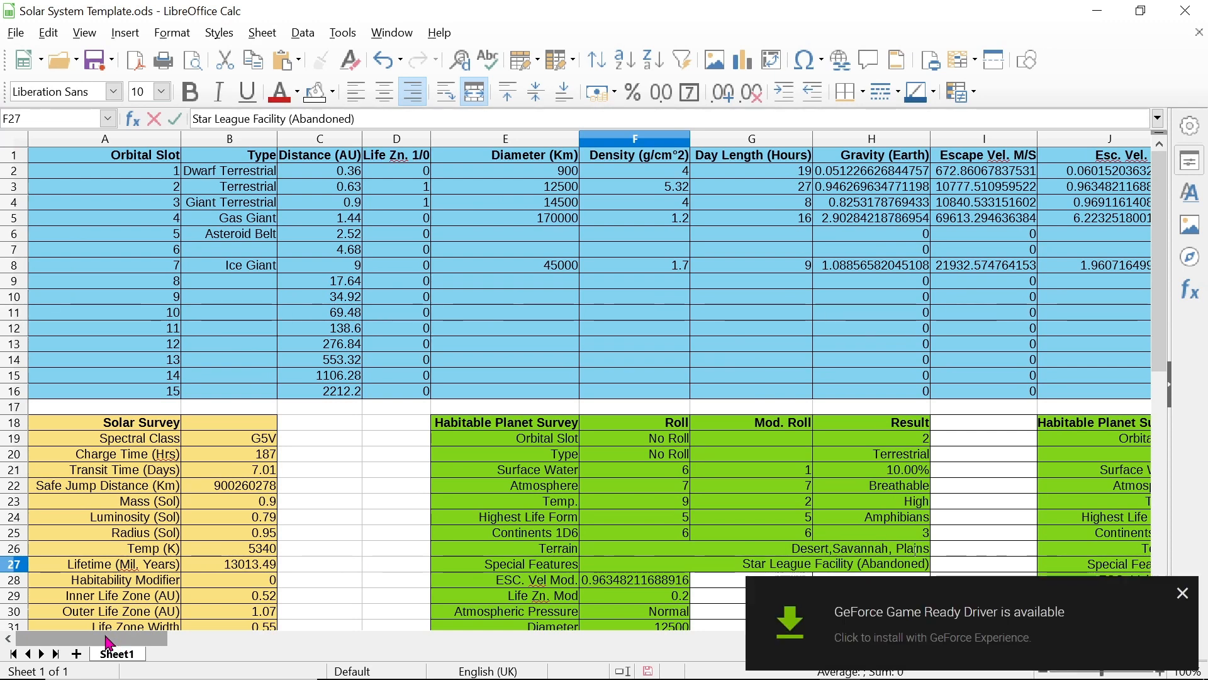
pyautogui.click(1184, 595)
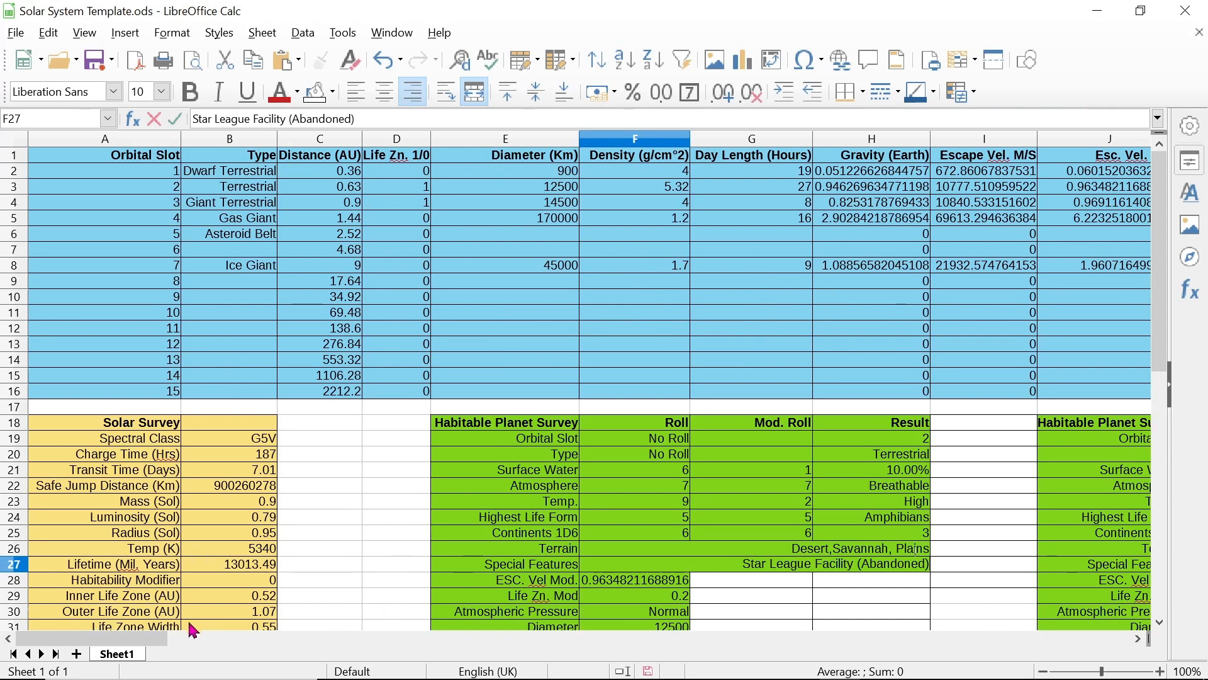
# Examine the giant terrestrial 1D6 roll for orbital slot 3 and the Atmo Pressure formula for orbital slot 1
pyautogui.moveTo(132, 639); pyautogui.dragTo(296, 639)
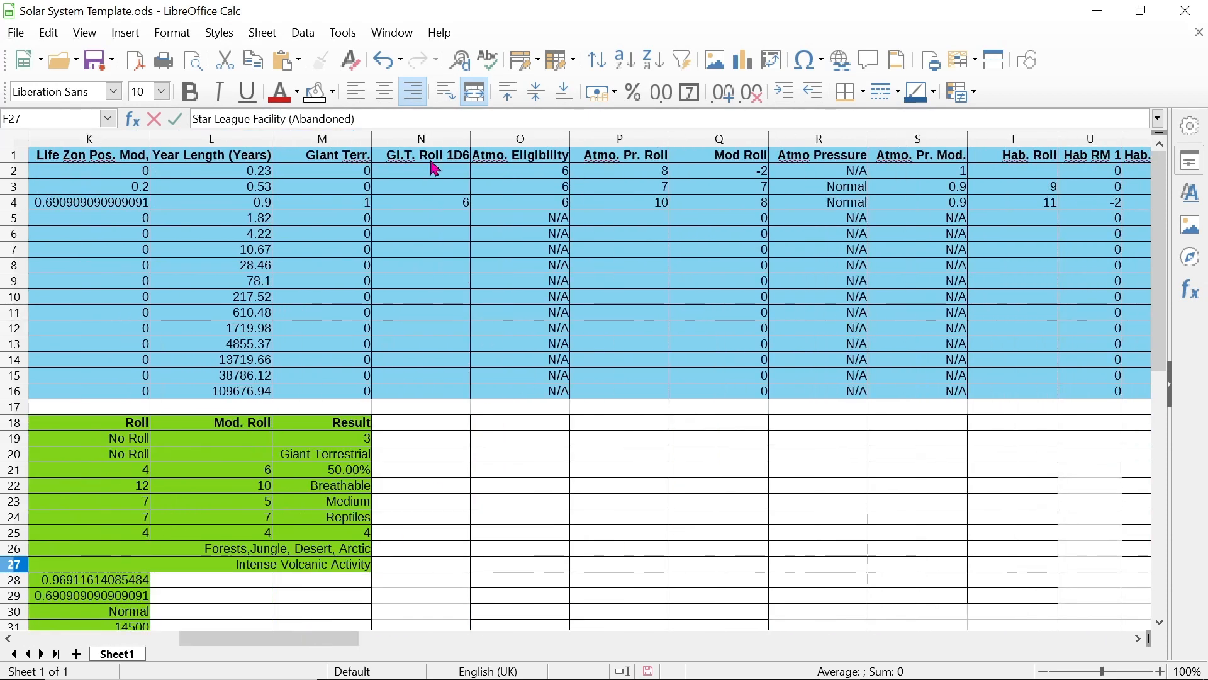
pyautogui.click(447, 206)
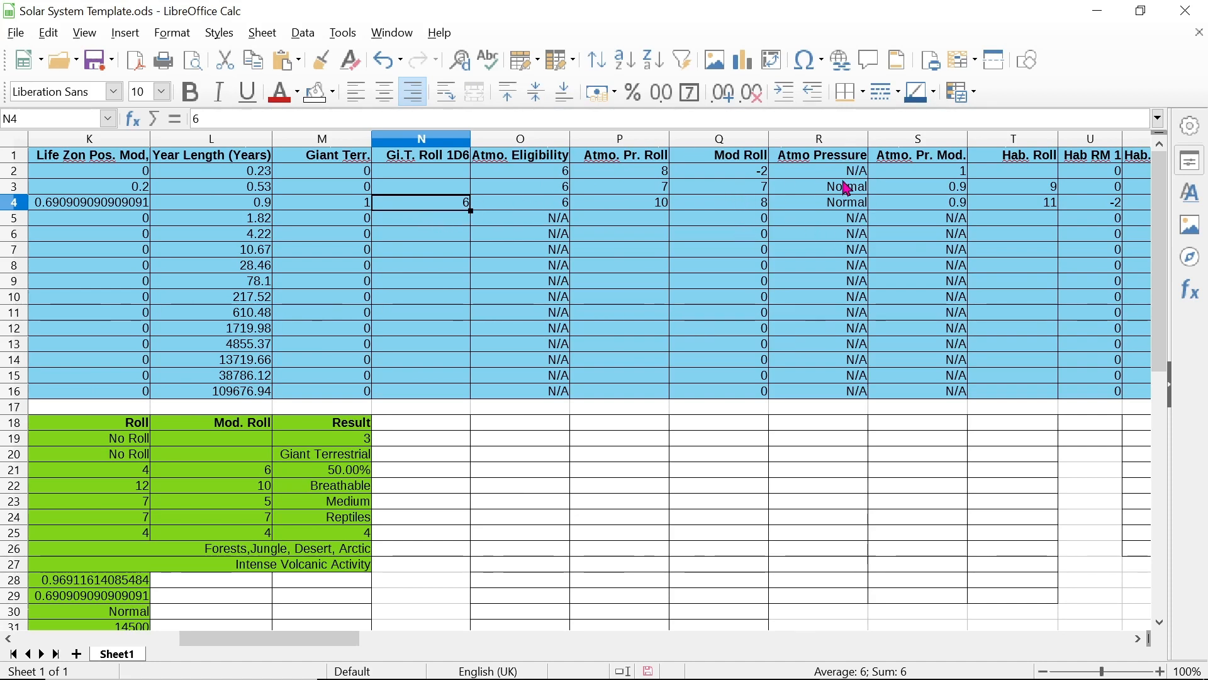
pyautogui.click(861, 173)
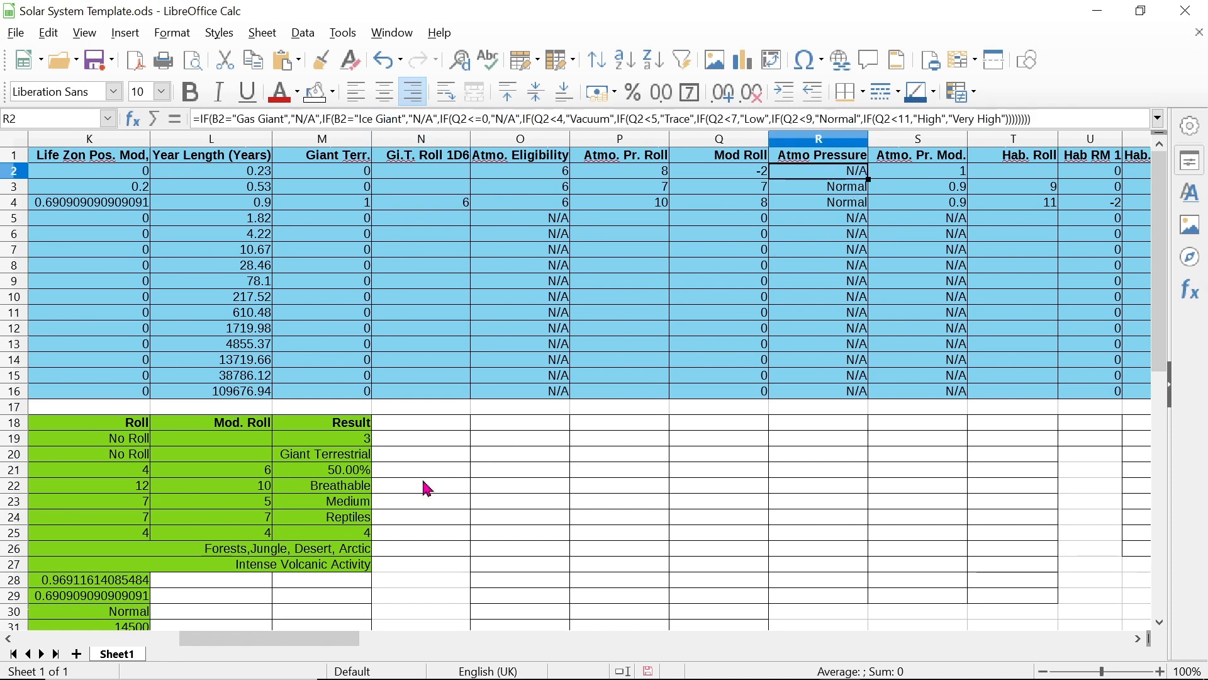
# Examine the Hab. Roll entries and the Habitable 1/0 formulas for orbital slots 2 and 3
pyautogui.moveTo(355, 645); pyautogui.dragTo(434, 645)
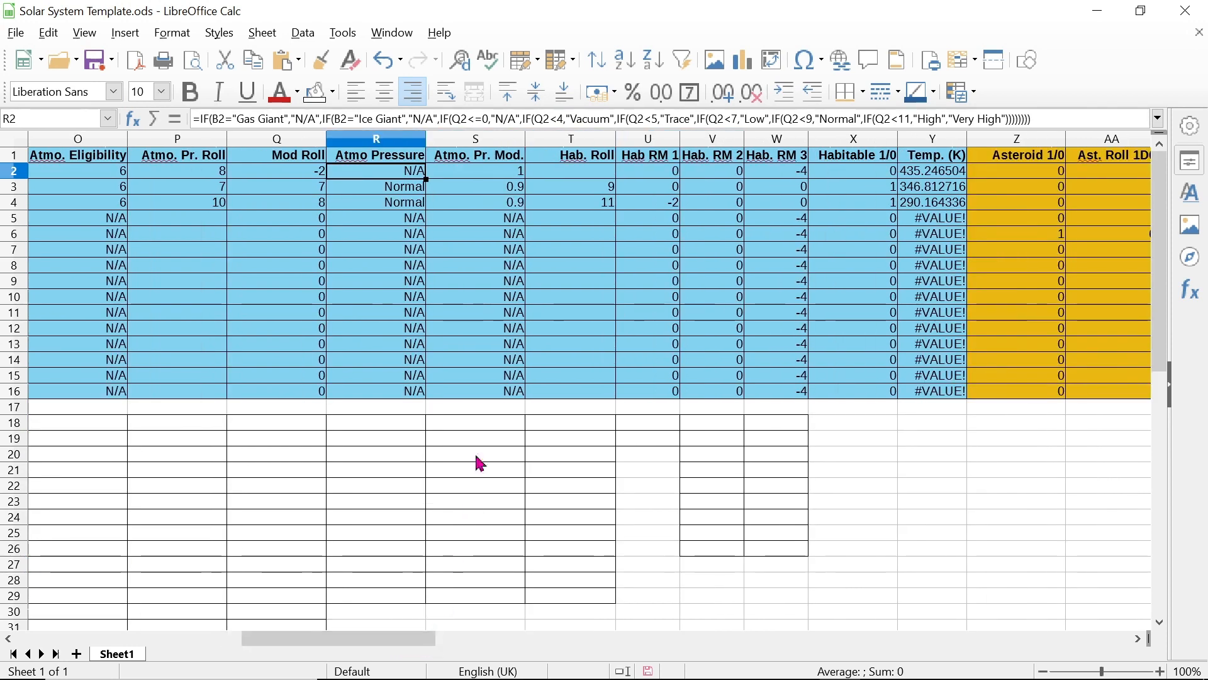
pyautogui.click(550, 189)
pyautogui.click(553, 204)
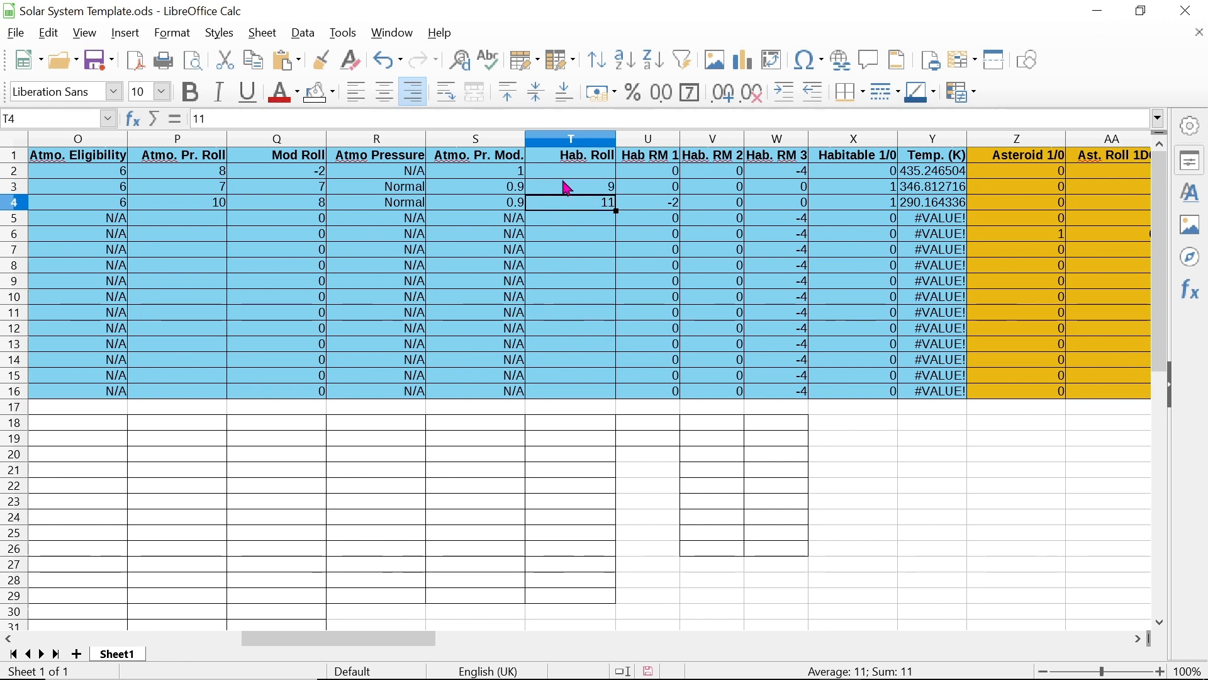
pyautogui.click(561, 184)
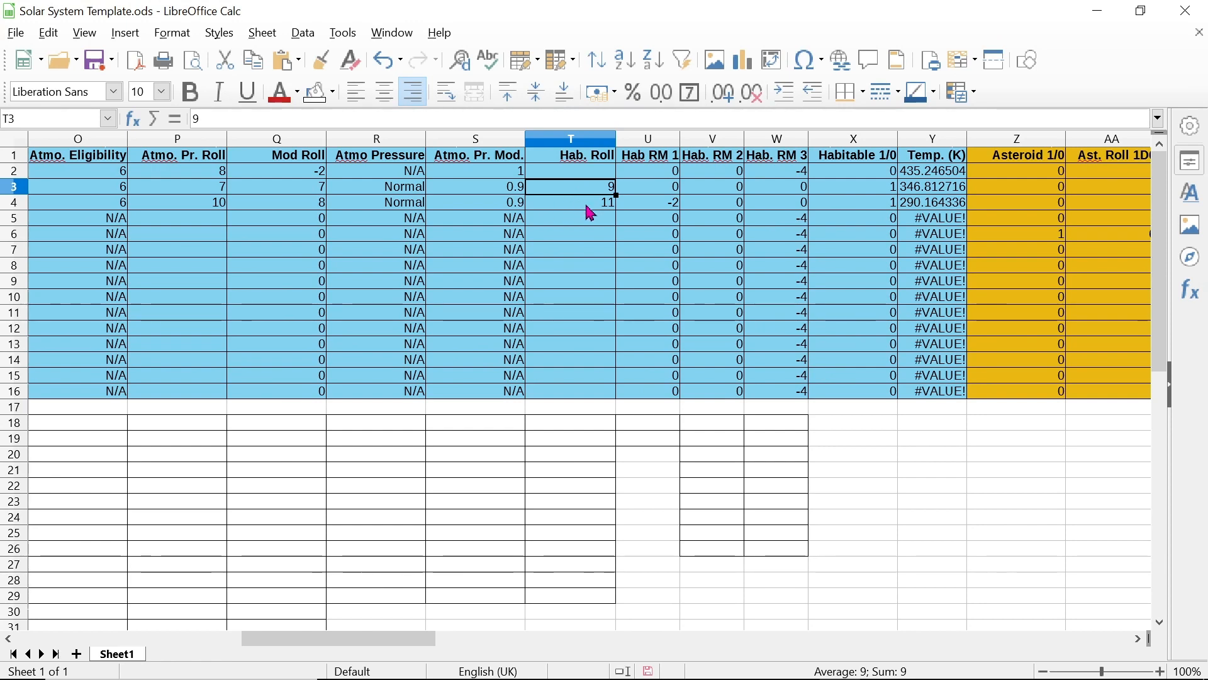
pyautogui.click(588, 205)
pyautogui.click(608, 188)
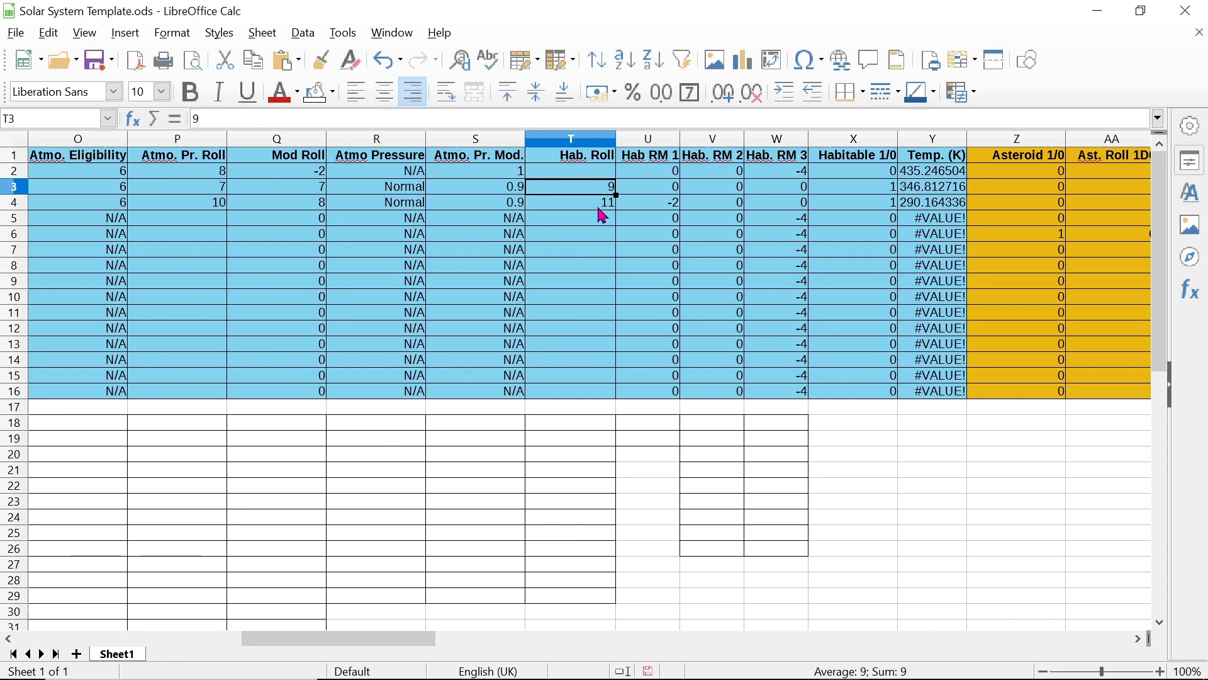
pyautogui.click(599, 211)
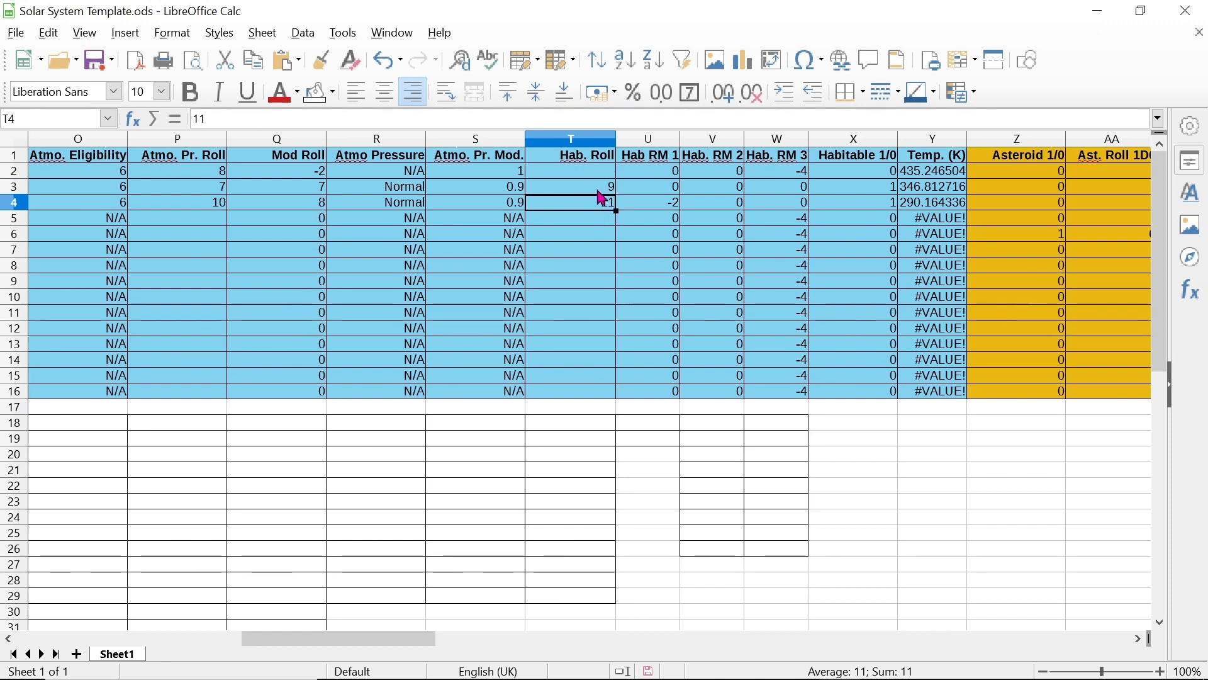
pyautogui.click(599, 193)
pyautogui.click(890, 189)
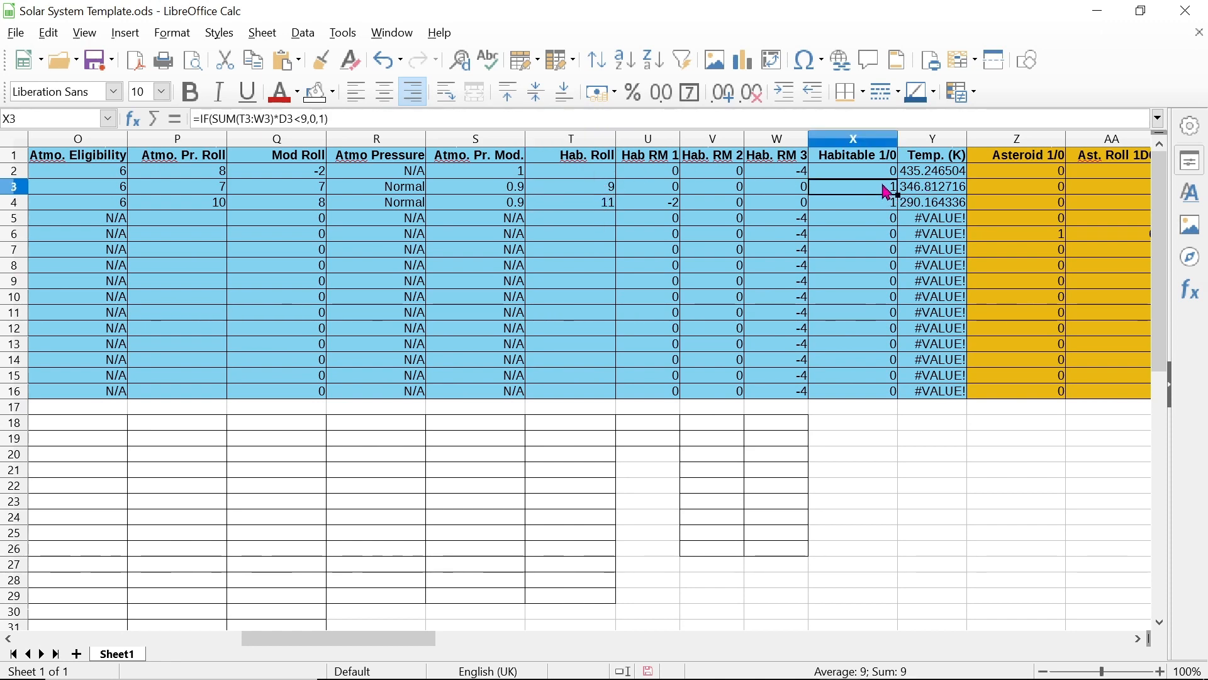
pyautogui.click(878, 204)
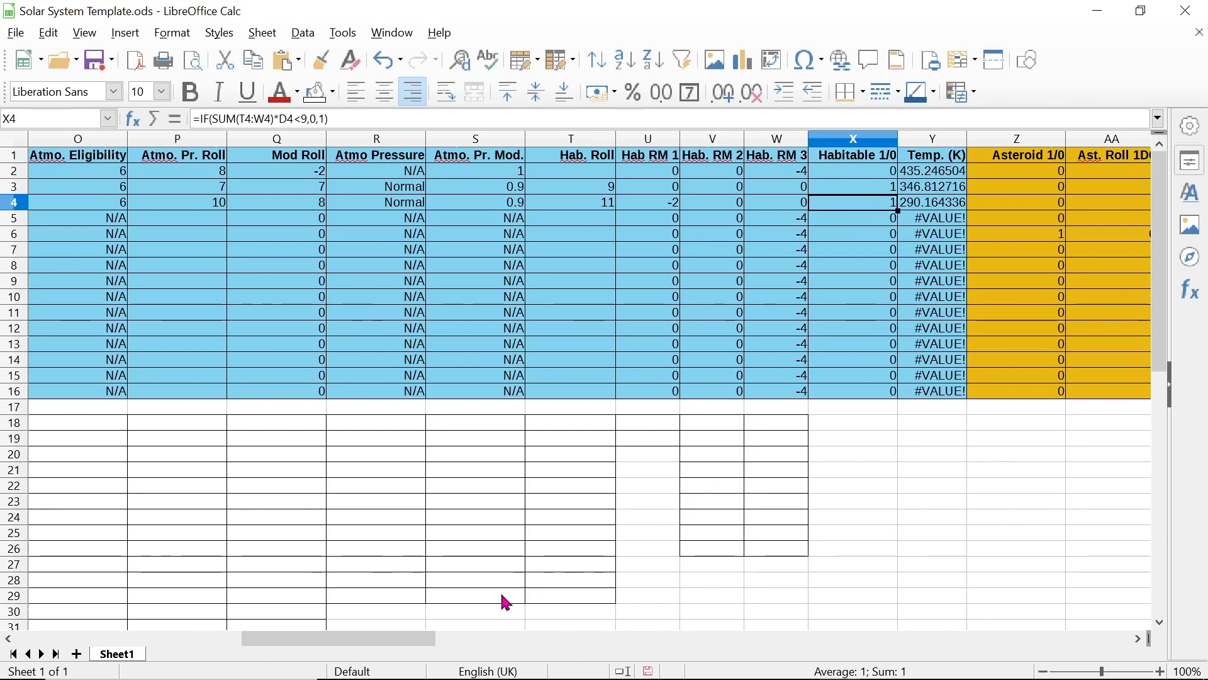
# Check the Orbital Slot result in the second Habitable Planet Survey table, and set the first table's Orbital Slot to 7
pyautogui.moveTo(419, 639); pyautogui.dragTo(335, 640)
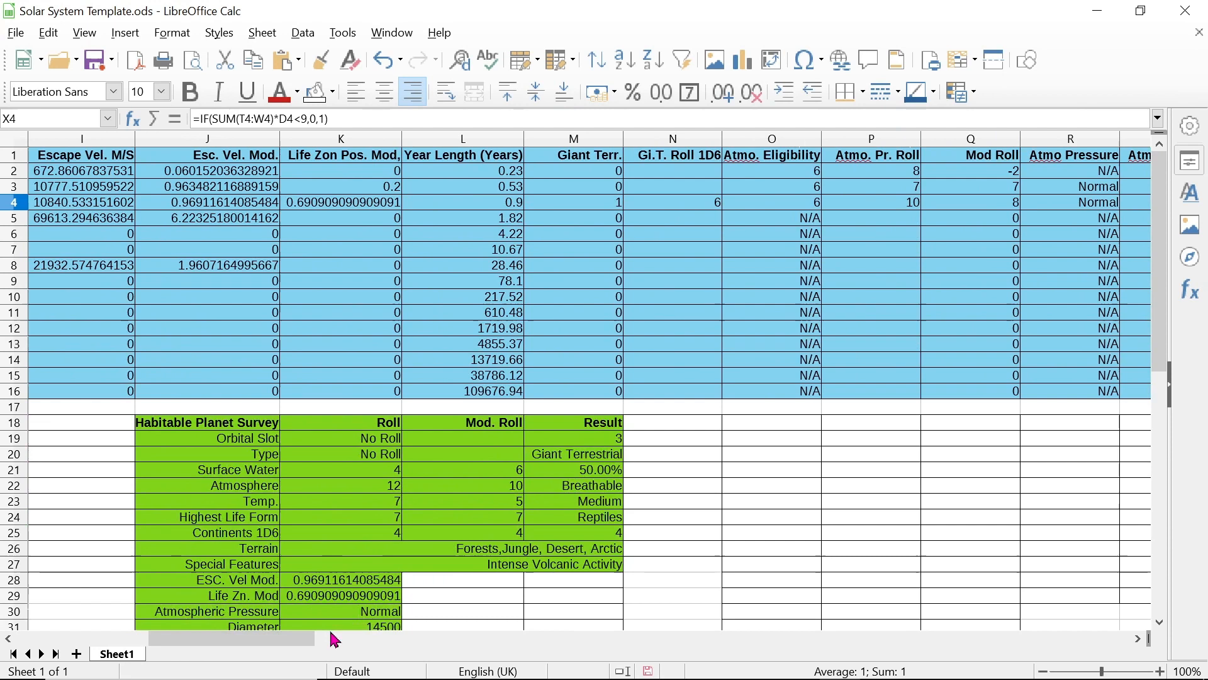
pyautogui.click(615, 442)
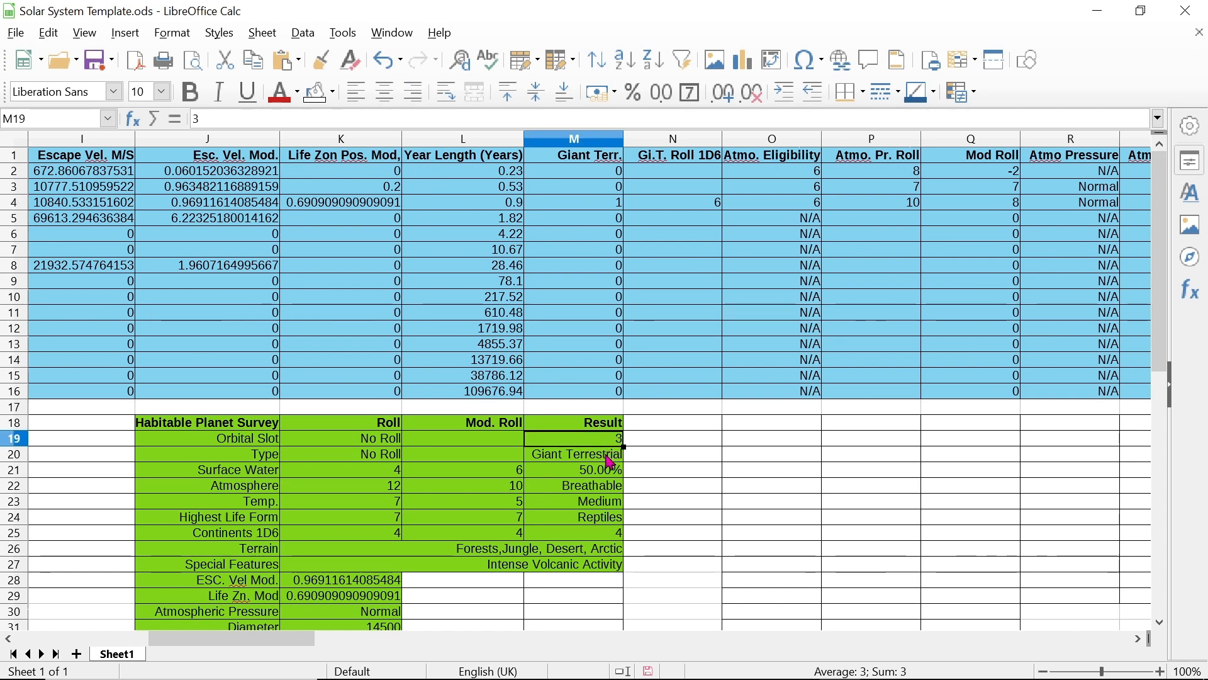
pyautogui.moveTo(269, 646); pyautogui.dragTo(50, 637)
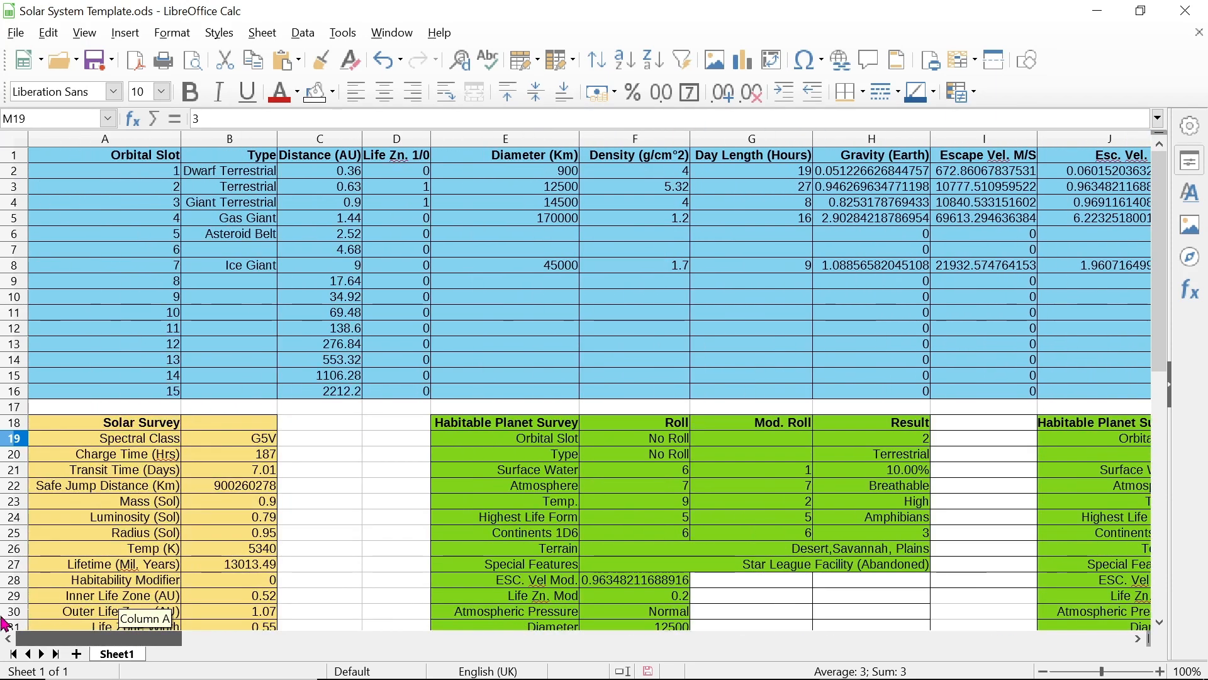
pyautogui.click(921, 442)
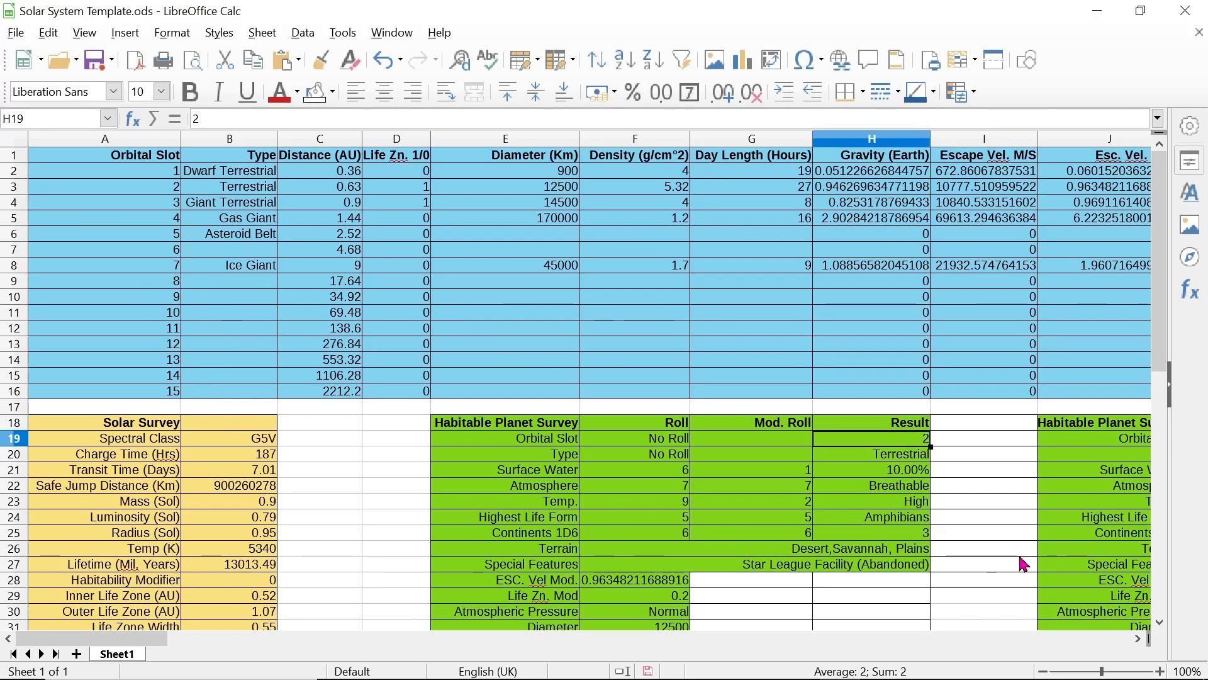
pyautogui.write('7')
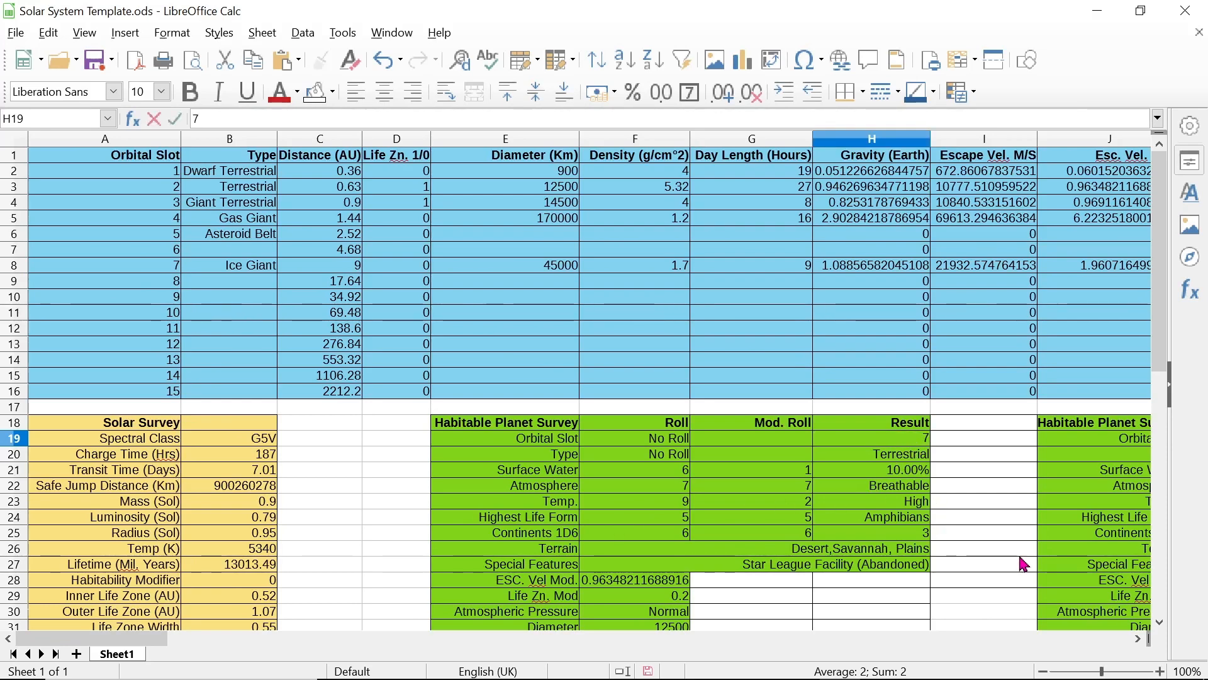
pyautogui.press('Return')
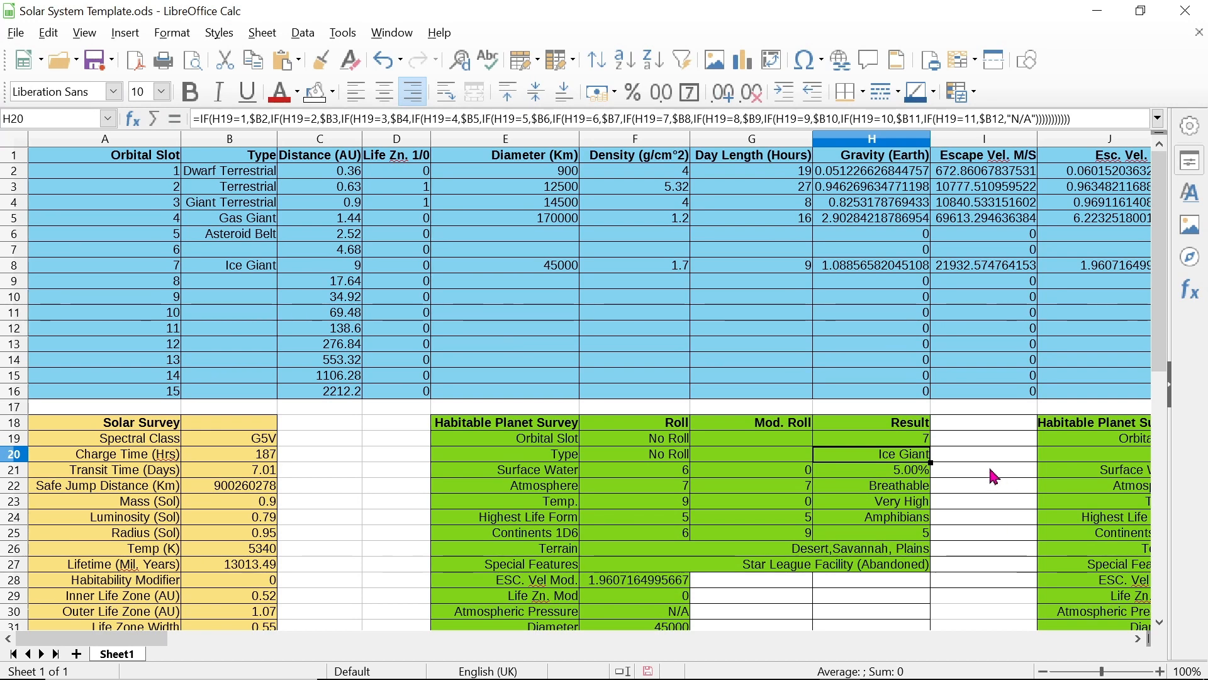
pyautogui.press('Up')
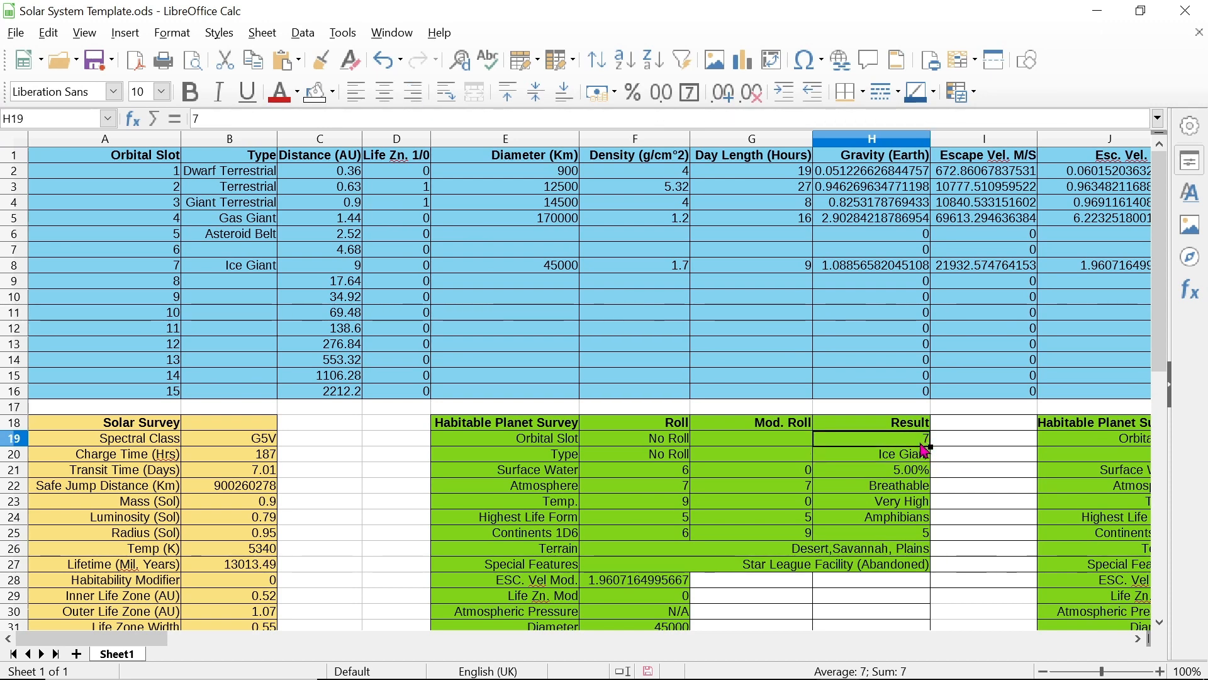
# Check the Surface Water modified roll formula in the first Habitable Planet Survey table and clear its Surface Water roll
pyautogui.click(798, 476)
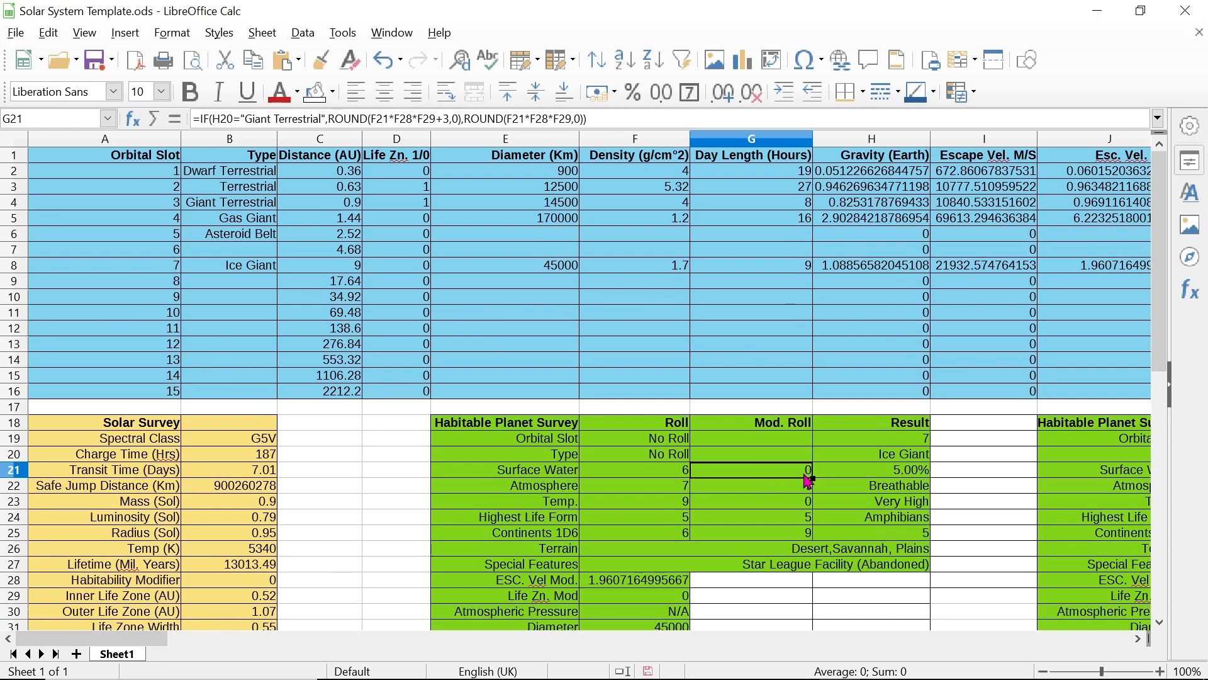
pyautogui.click(689, 481)
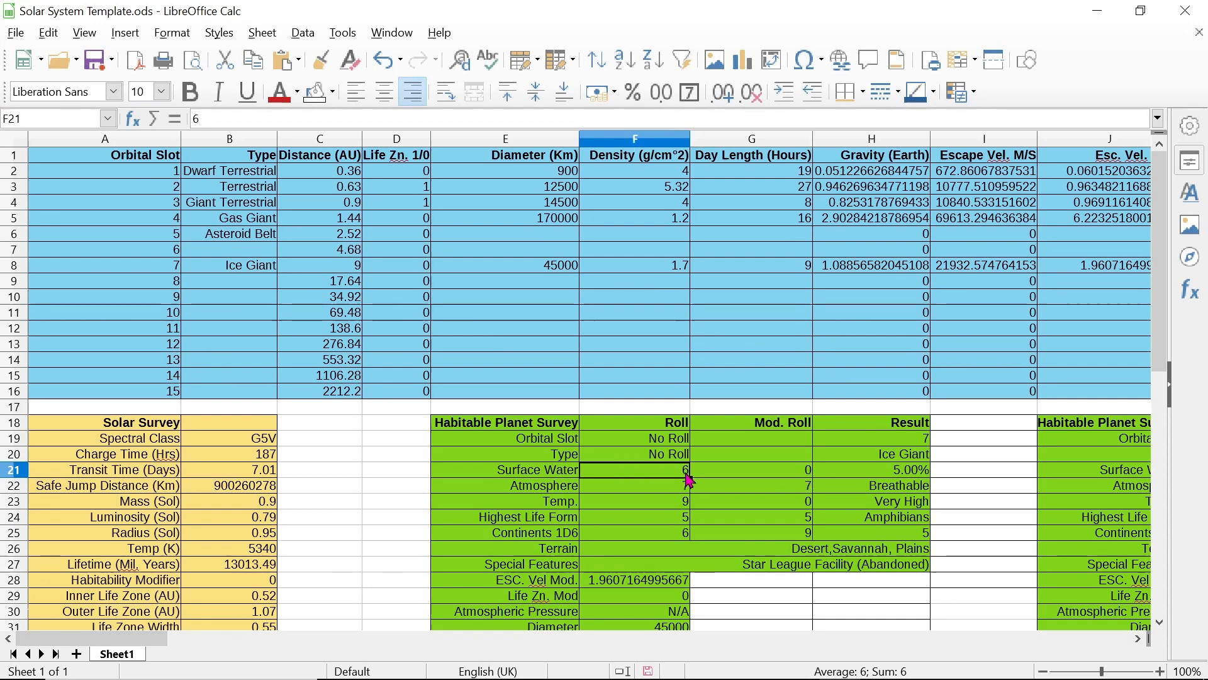
pyautogui.press('Delete')
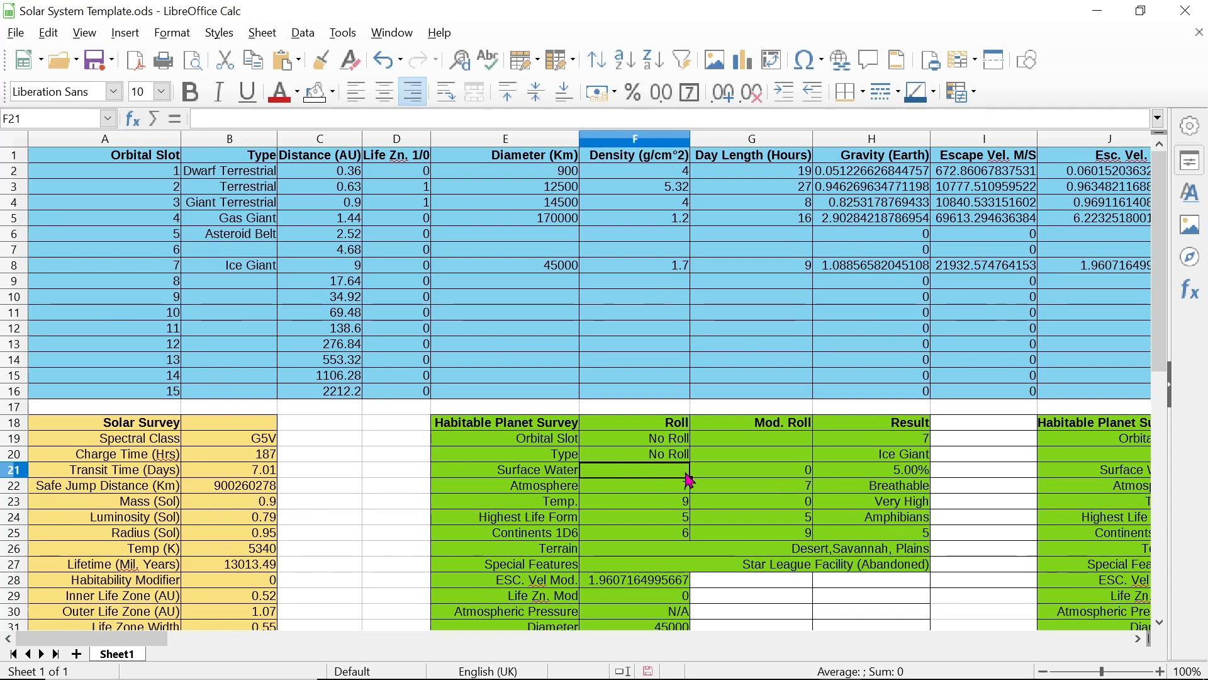
# Set the Surface Water roll to 12 in the first Habitable Planet Survey table and check its modified roll and result formulas
pyautogui.write('12')
pyautogui.press('Return')
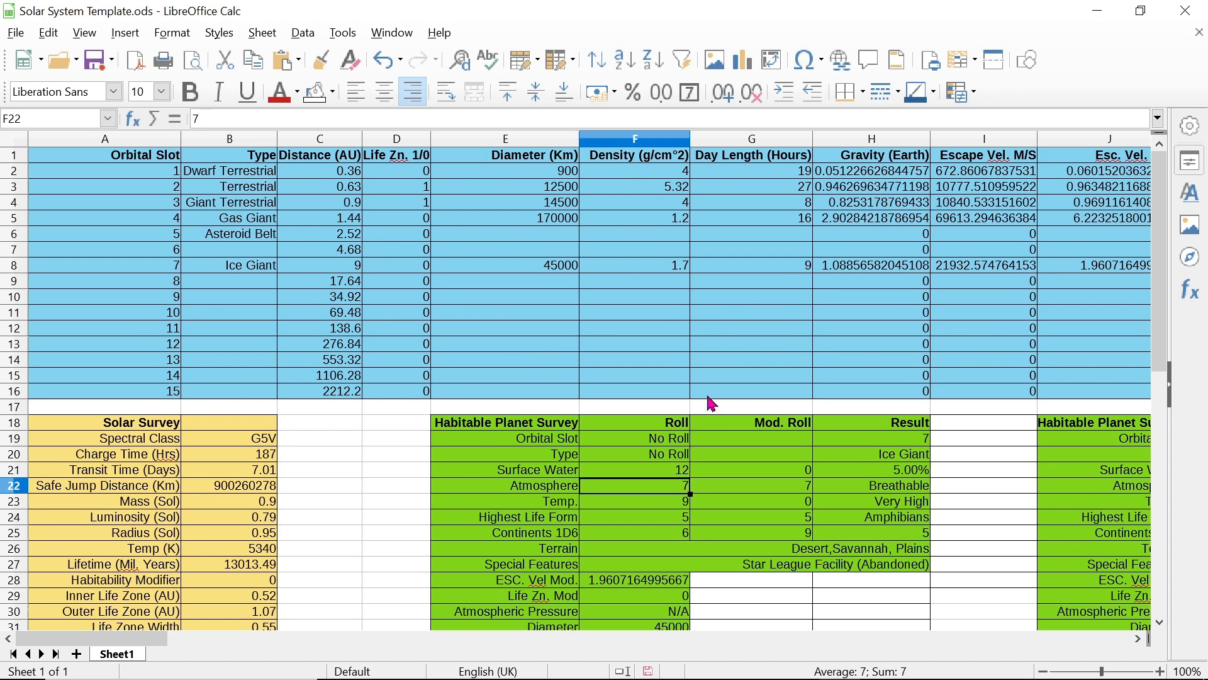
pyautogui.click(779, 469)
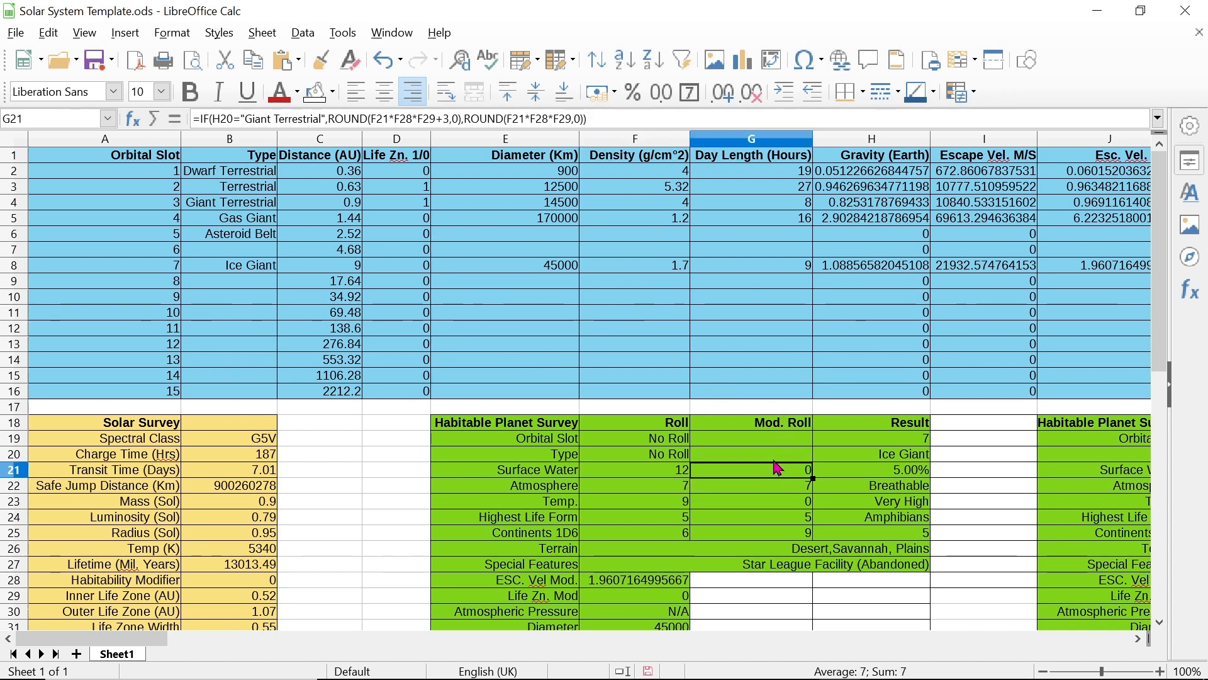
pyautogui.click(917, 473)
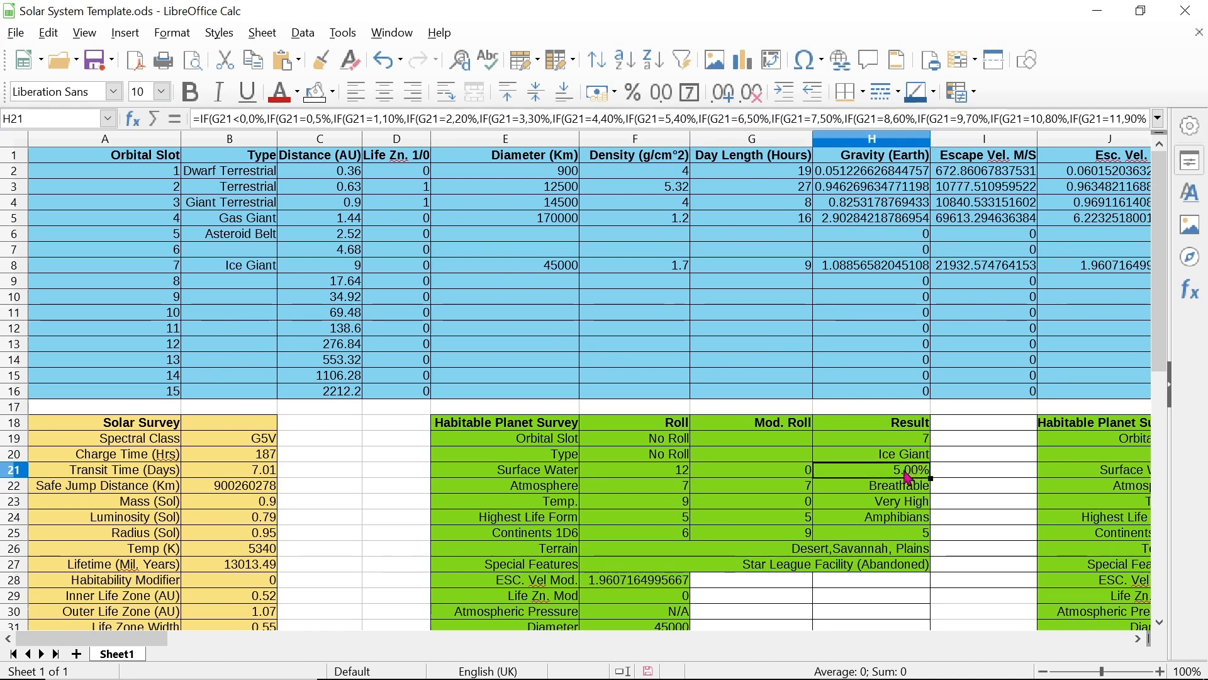
# Set the Atmosphere roll to 8 in the first Habitable Planet Survey table and check its result formula
pyautogui.click(651, 488)
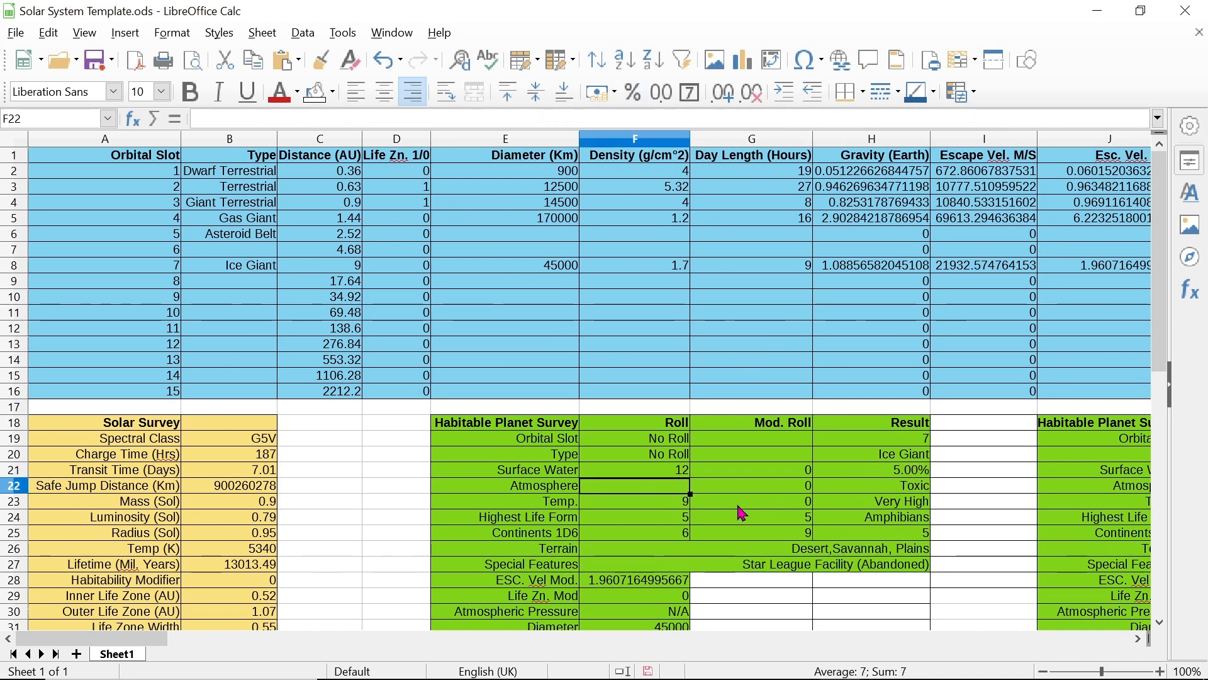
pyautogui.write('8')
pyautogui.press('Return')
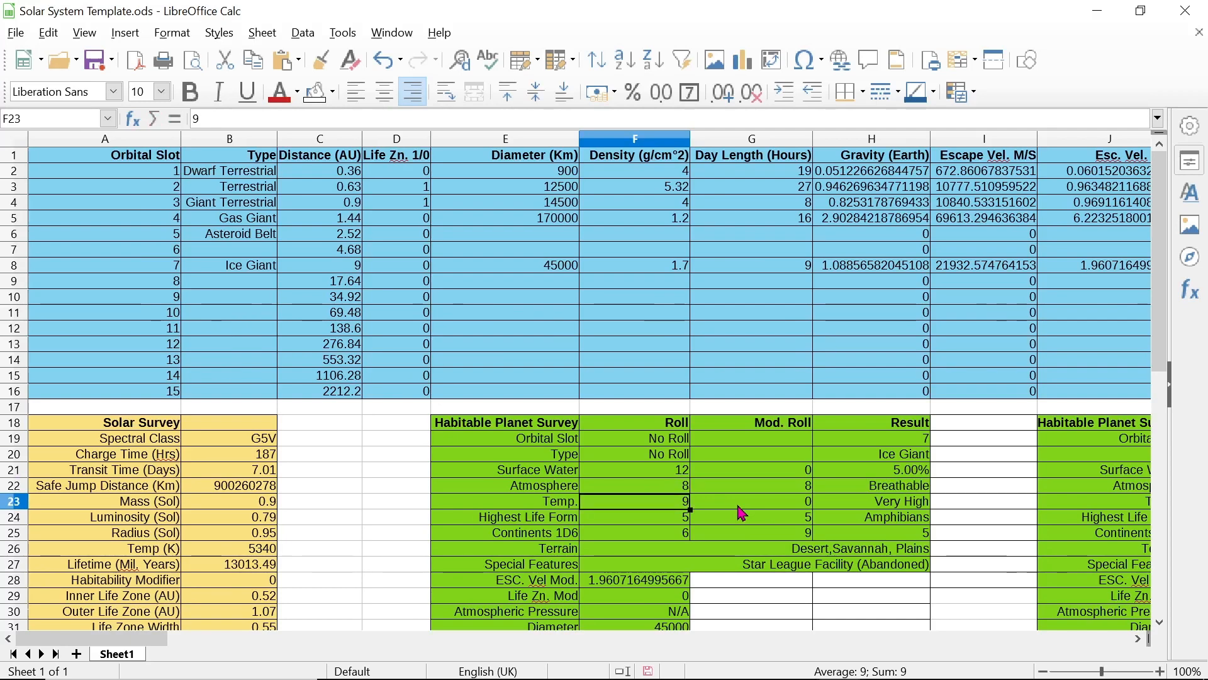
pyautogui.click(876, 487)
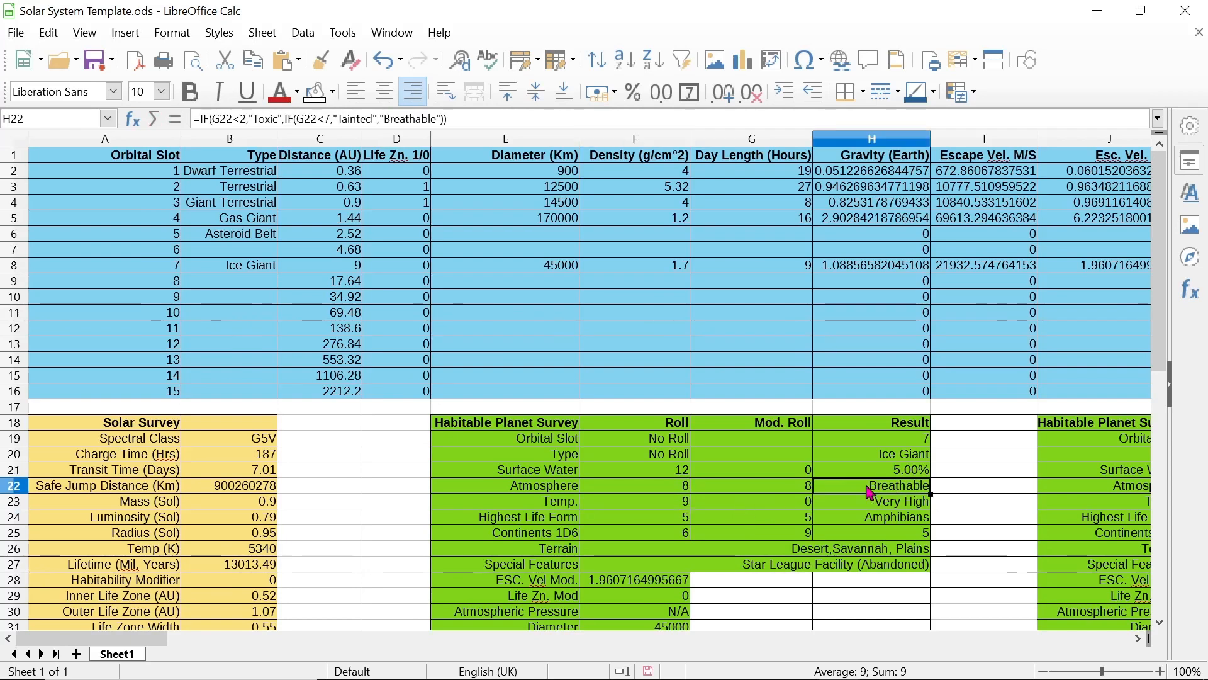
# Replace the Highest Life Form roll with 3 and the Continents 1D6 roll with 9 in the first Habitable Planet Survey table
pyautogui.click(679, 521)
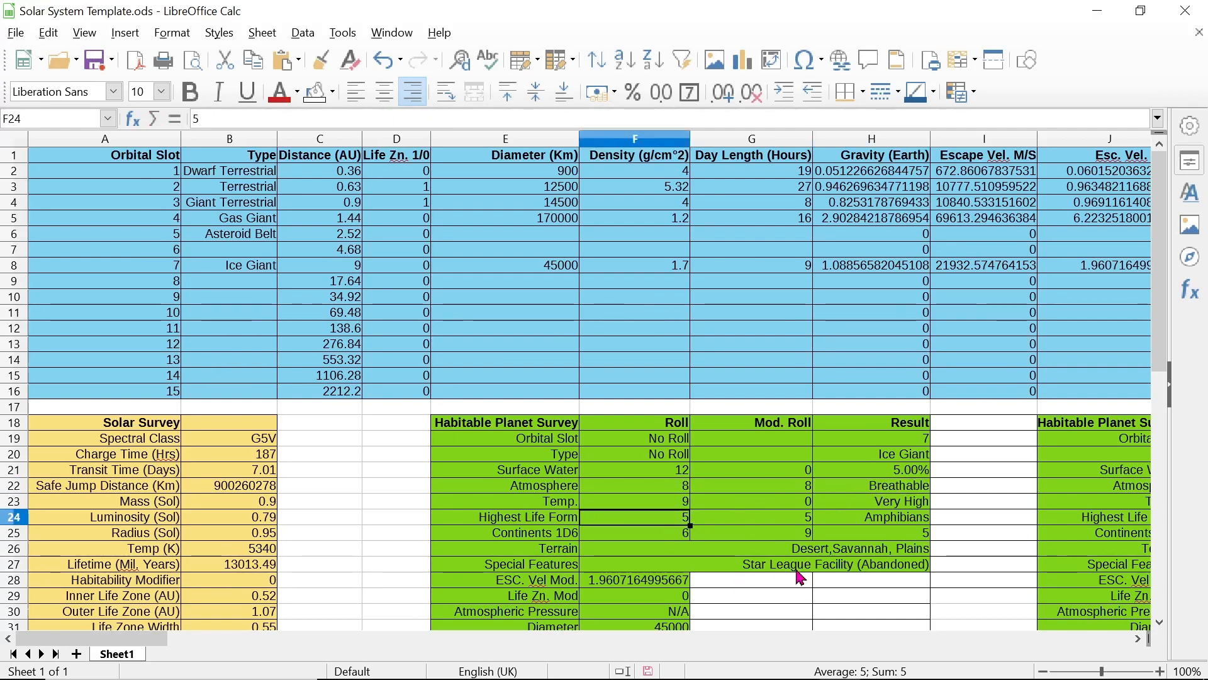
pyautogui.press('Delete')
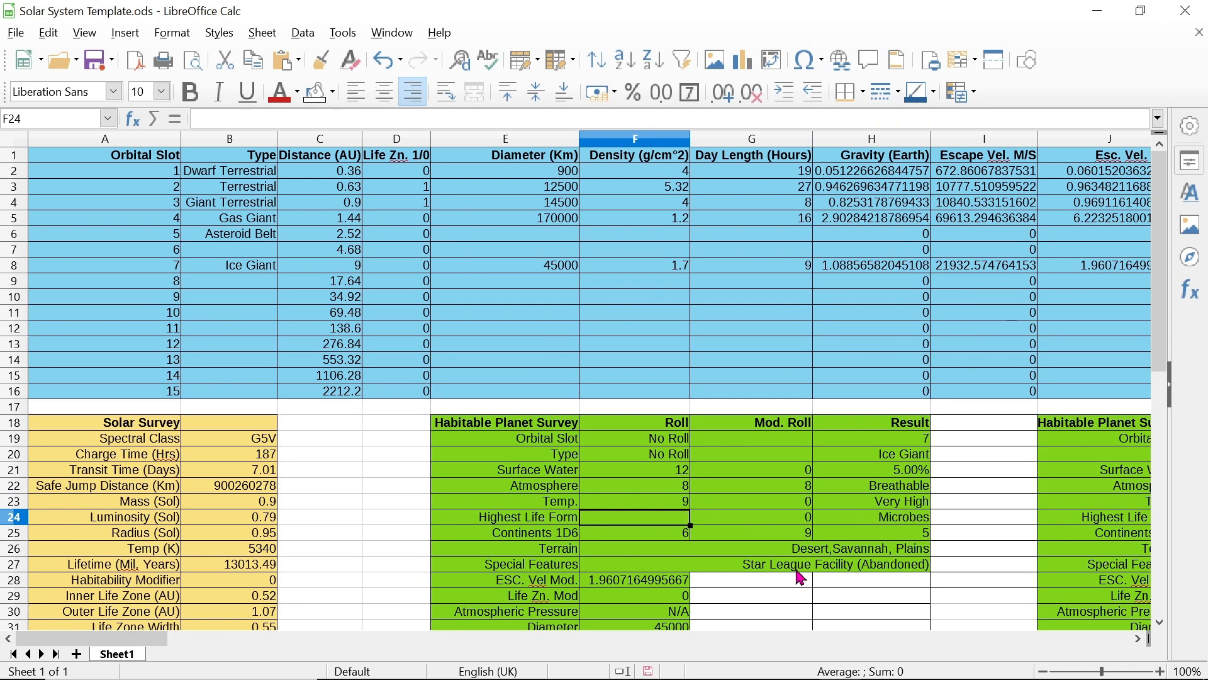
pyautogui.write('3')
pyautogui.press('Return')
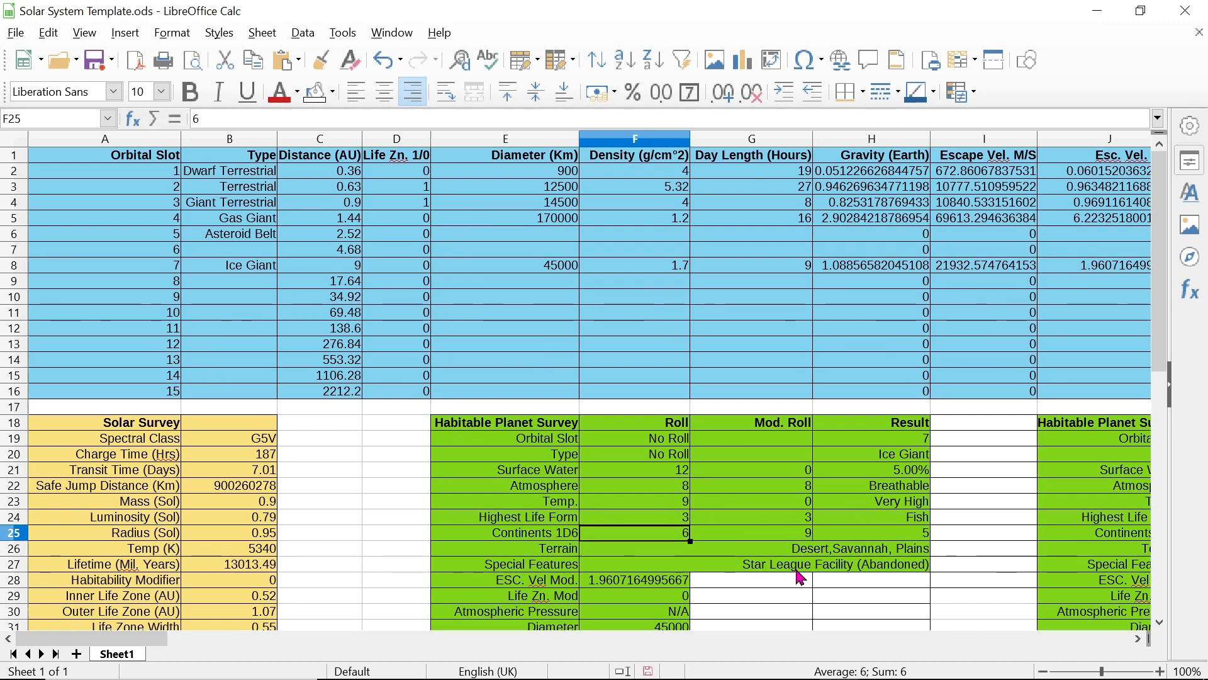
pyautogui.press('Delete')
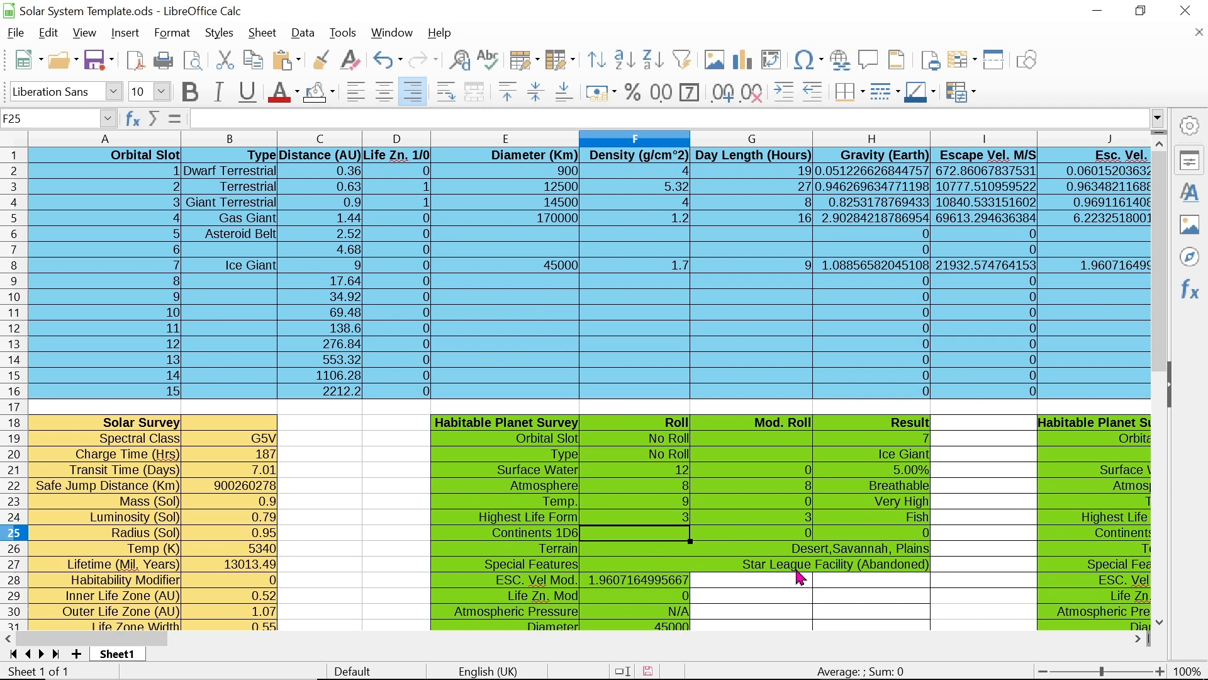
pyautogui.write('9')
pyautogui.press('Return')
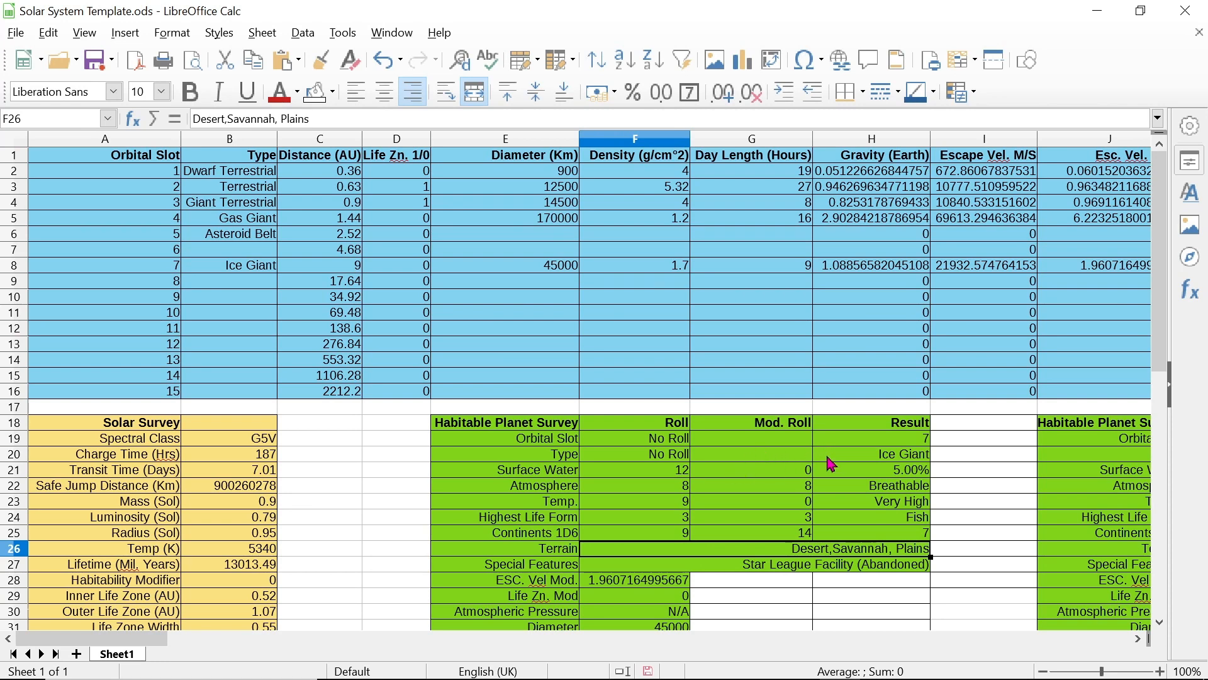
# Check the Surface Water modified roll and Life Zn. Mod formulas, and set the first survey table's Orbital Slot to 2
pyautogui.click(802, 469)
pyautogui.scroll(-2, 801, 466)
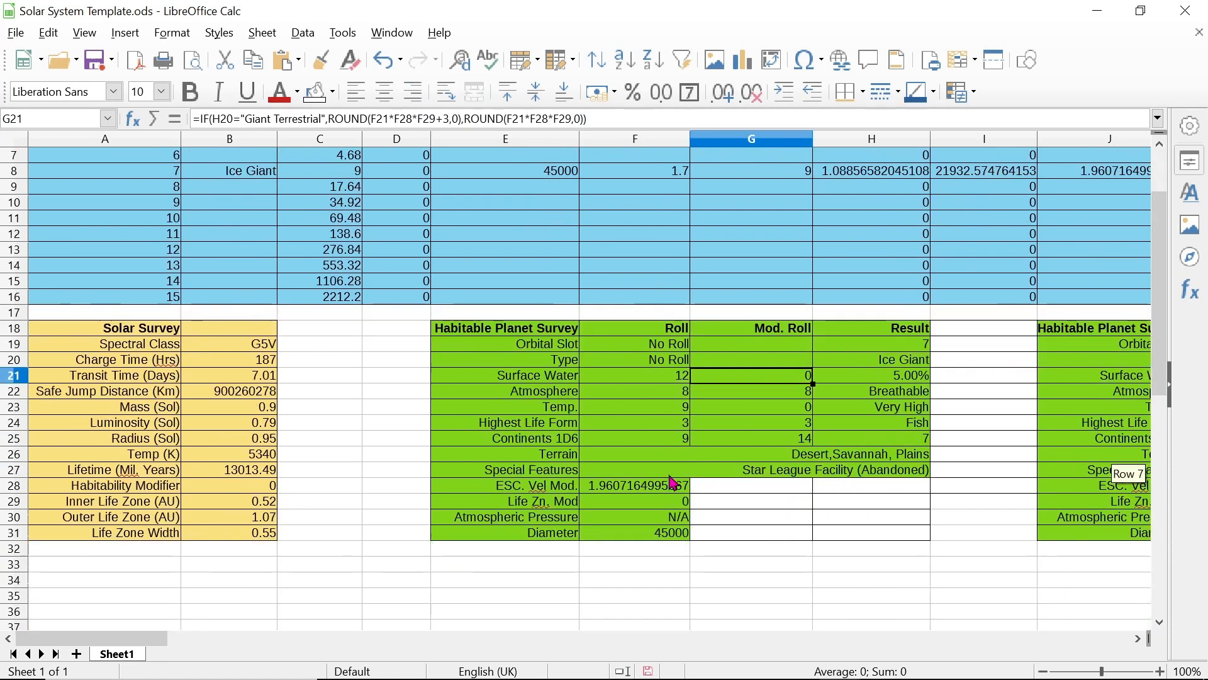
pyautogui.click(626, 501)
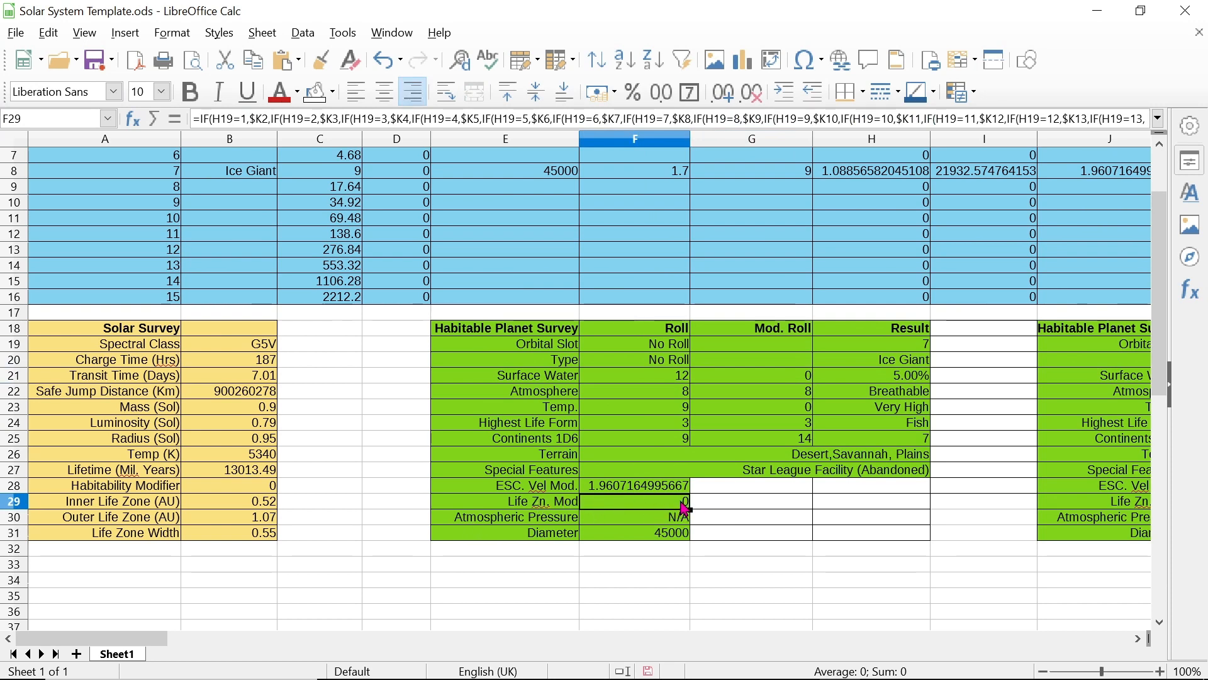
pyautogui.scroll(2, 667, 514)
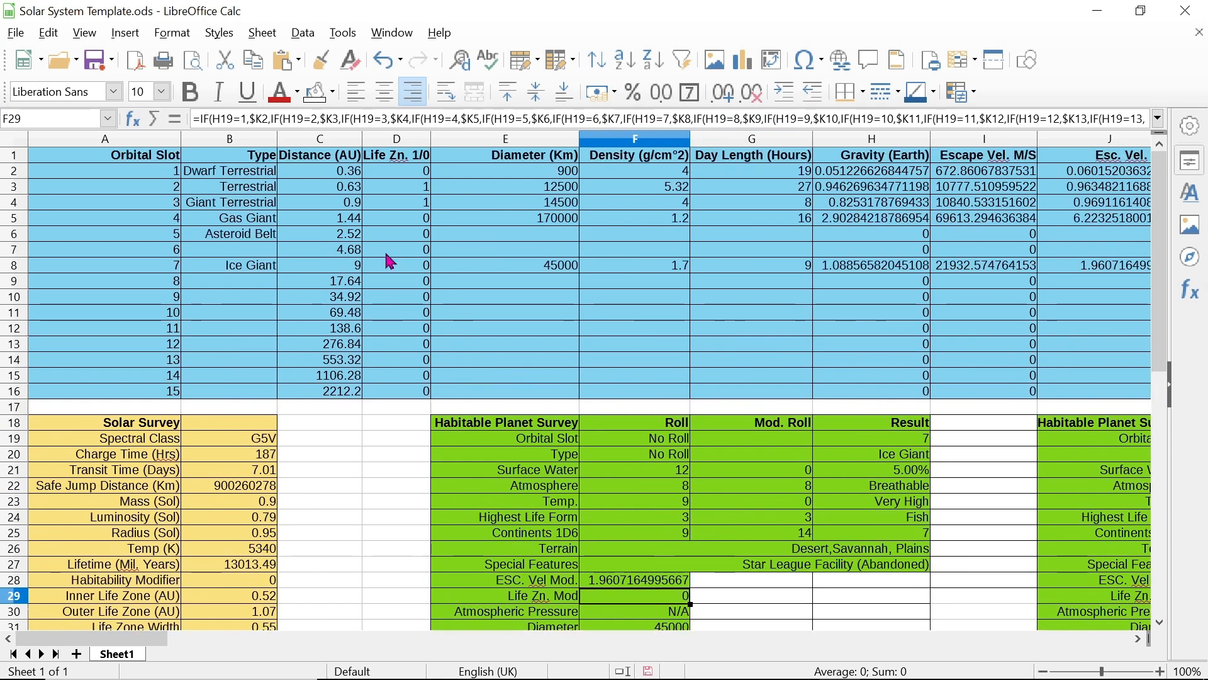
pyautogui.click(925, 439)
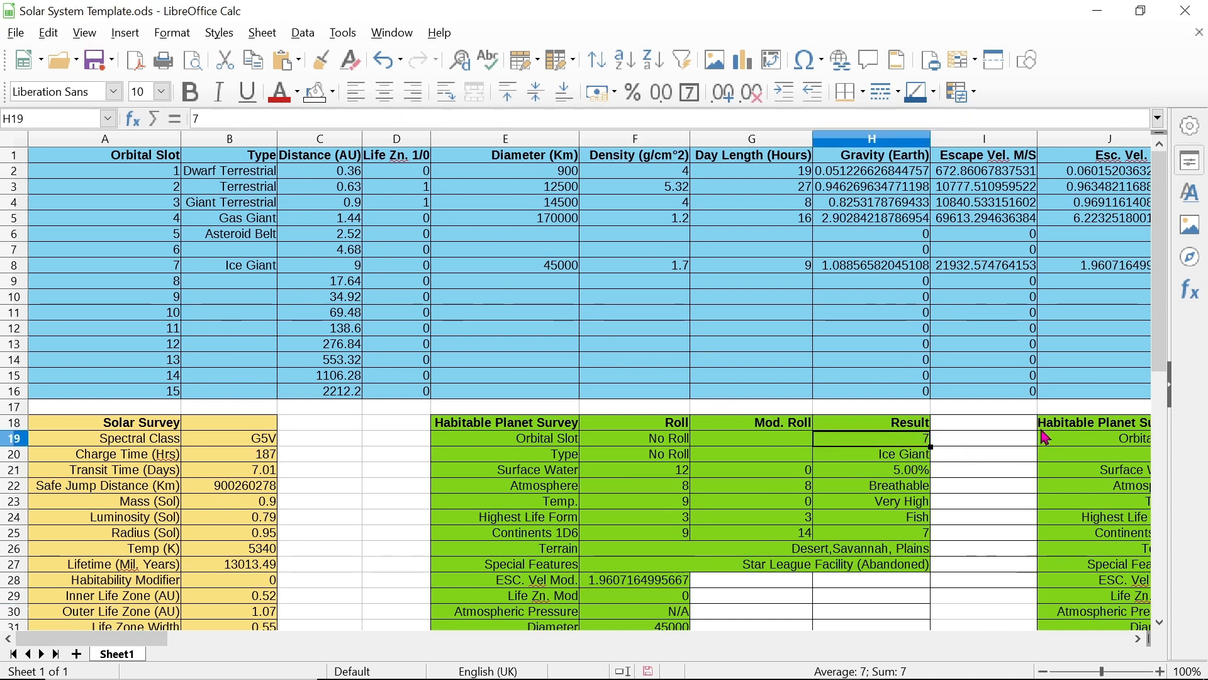
pyautogui.press('Delete')
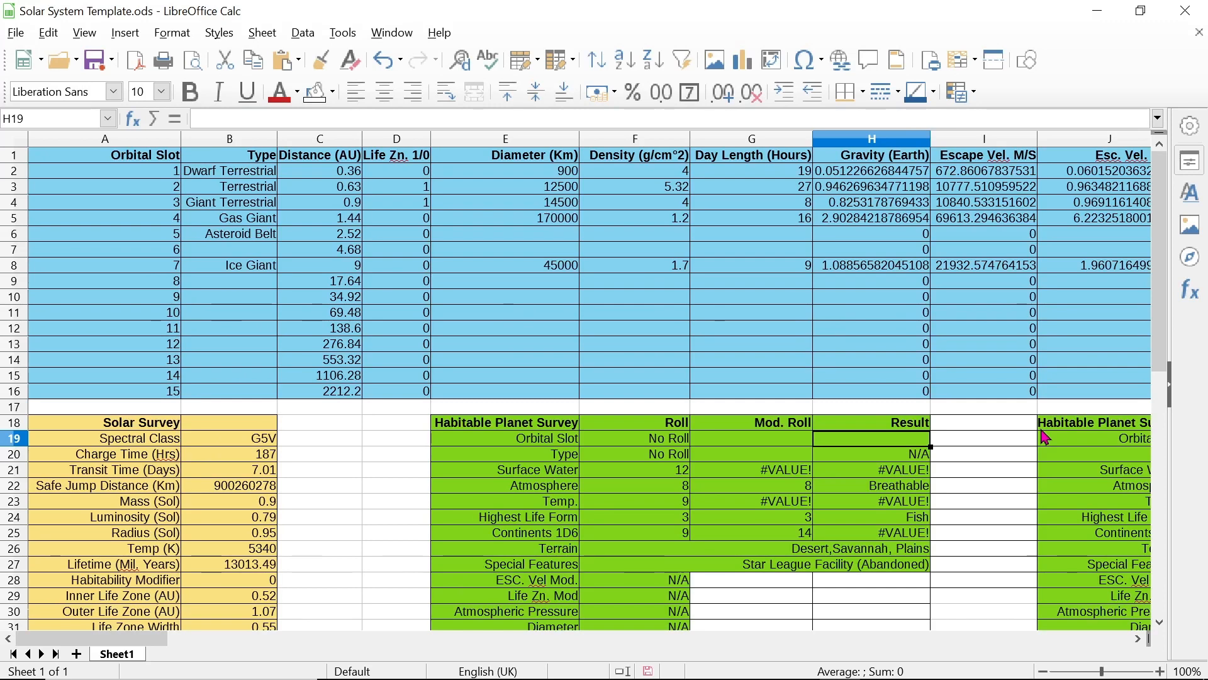
pyautogui.write('2')
pyautogui.press('Return')
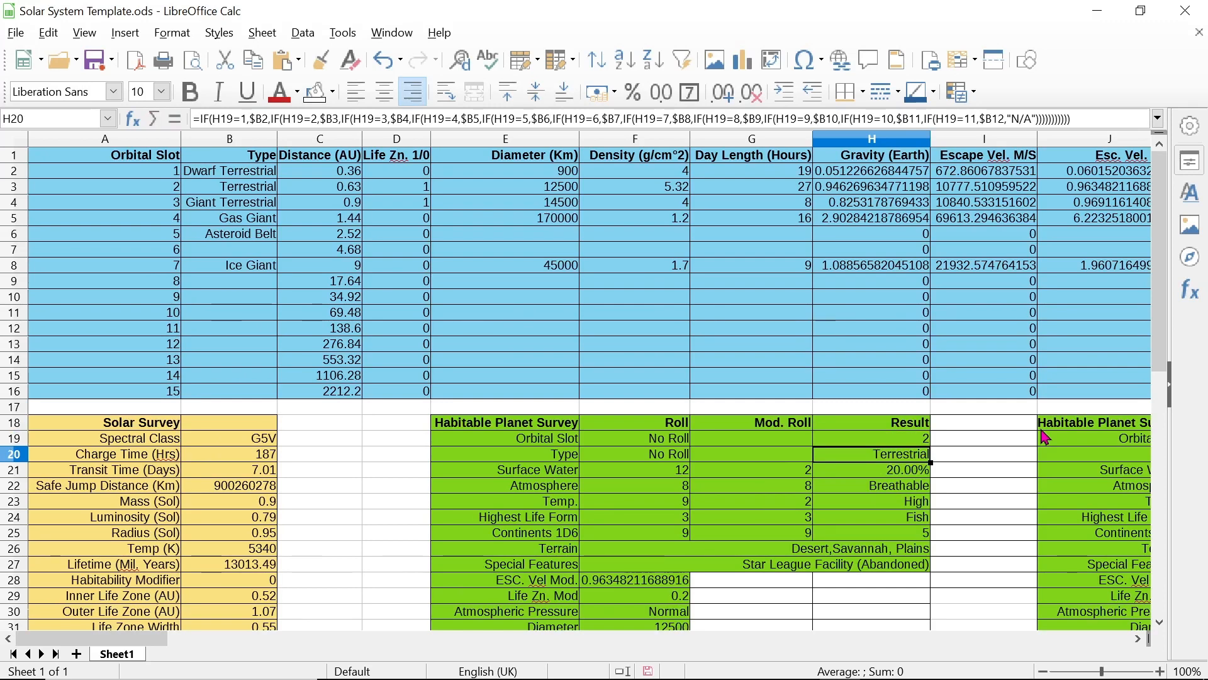
pyautogui.scroll(-1, 1020, 466)
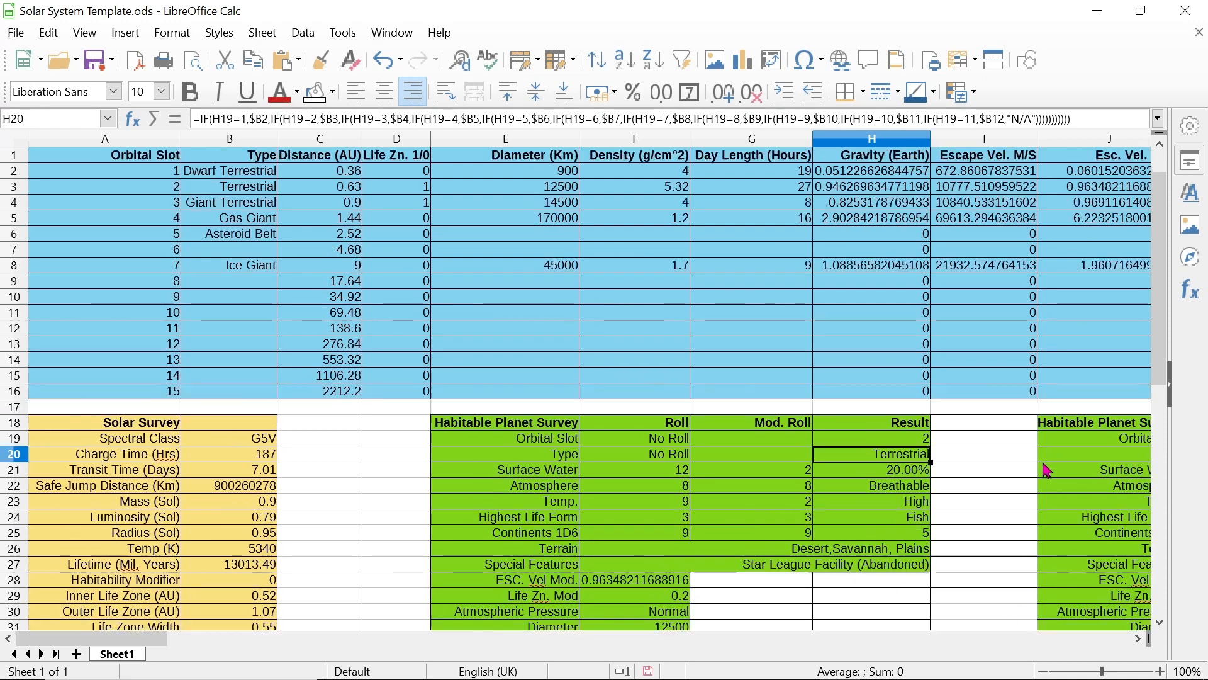
pyautogui.scroll(1, 1048, 488)
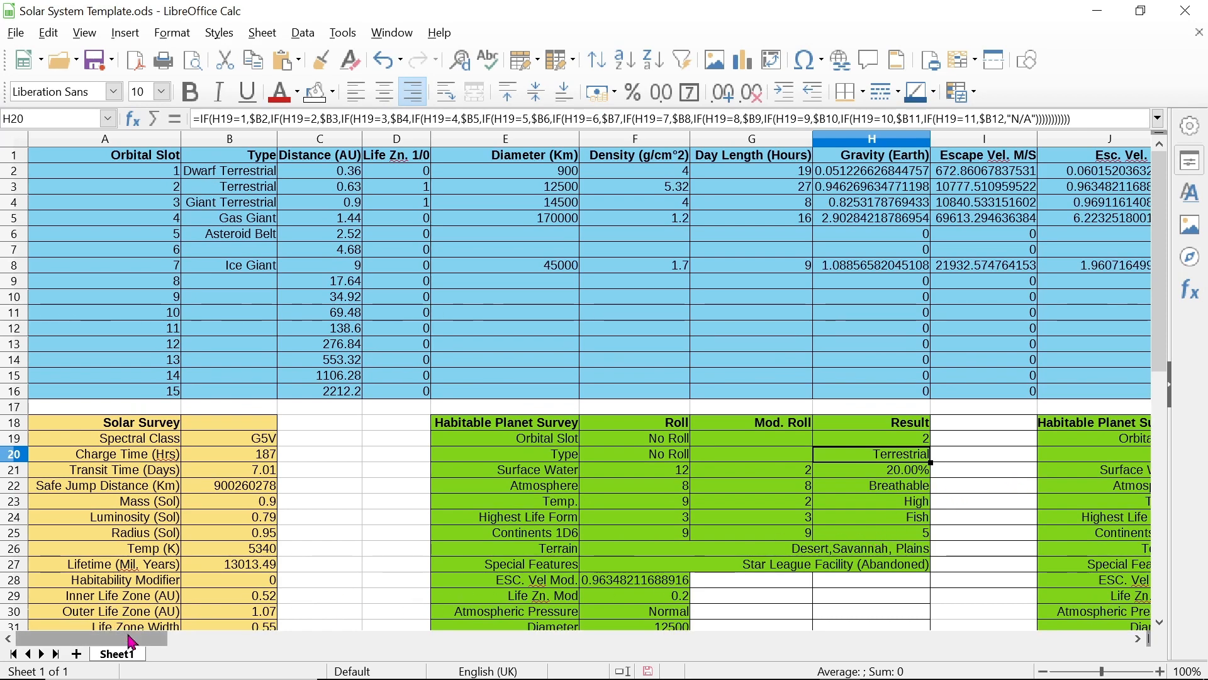
# Examine the Inner Life Zone, Outer Life Zone and Life Zone Width entries in the Solar Survey table
pyautogui.moveTo(138, 640); pyautogui.dragTo(101, 659)
pyautogui.scroll(-1, 354, 527)
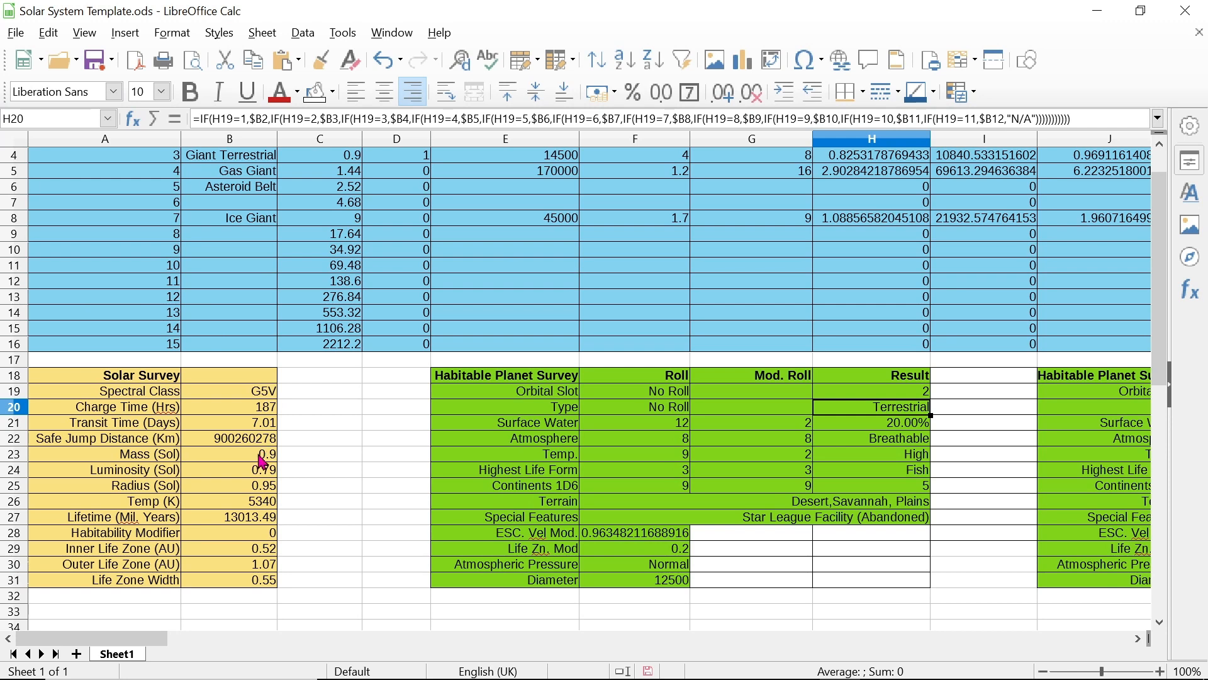
pyautogui.click(255, 555)
pyautogui.click(225, 570)
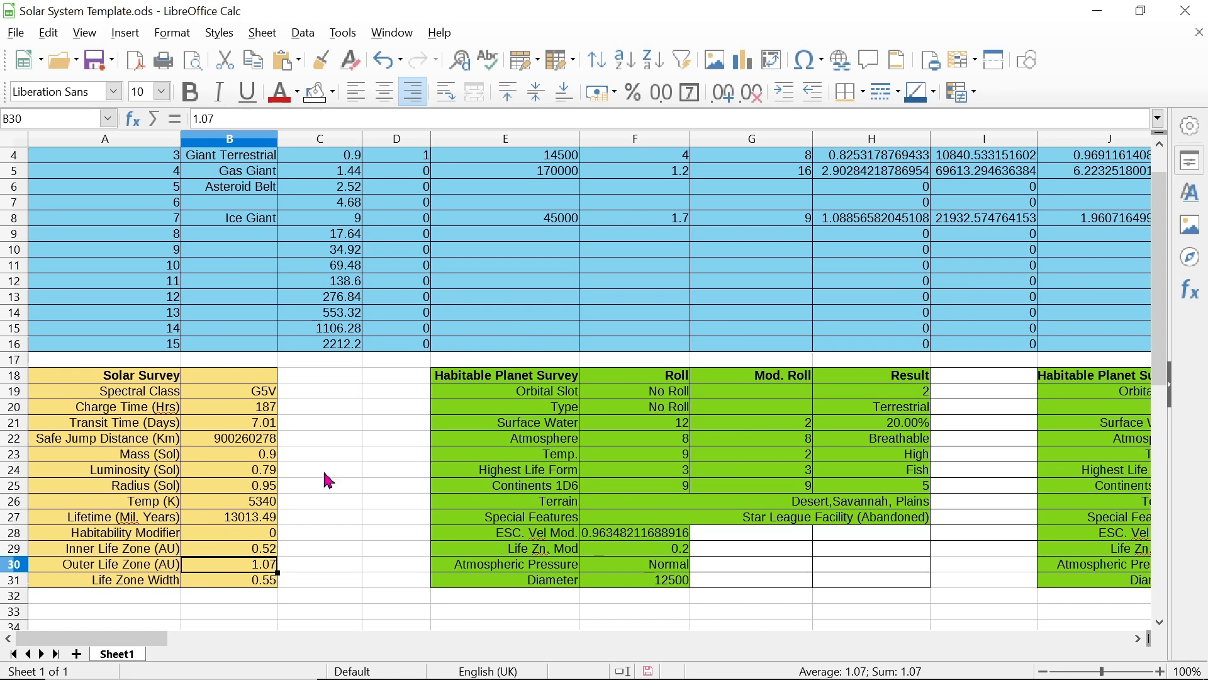
pyautogui.scroll(1, 352, 545)
pyautogui.scroll(-2, 340, 545)
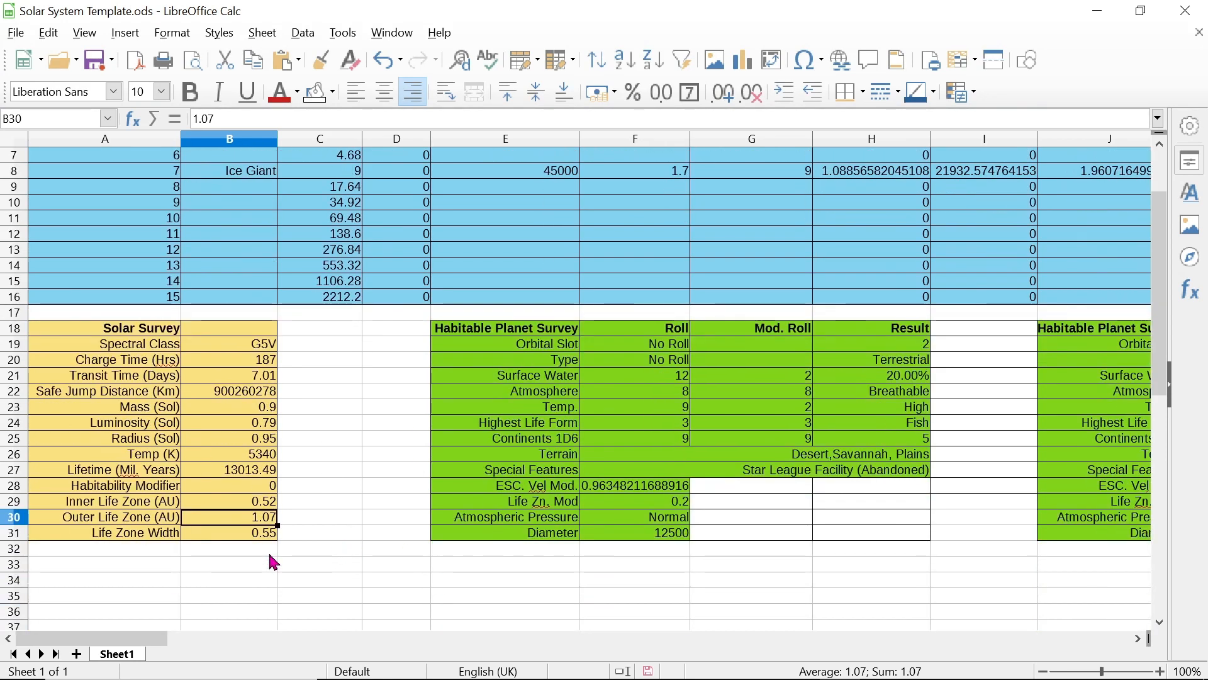
pyautogui.click(236, 534)
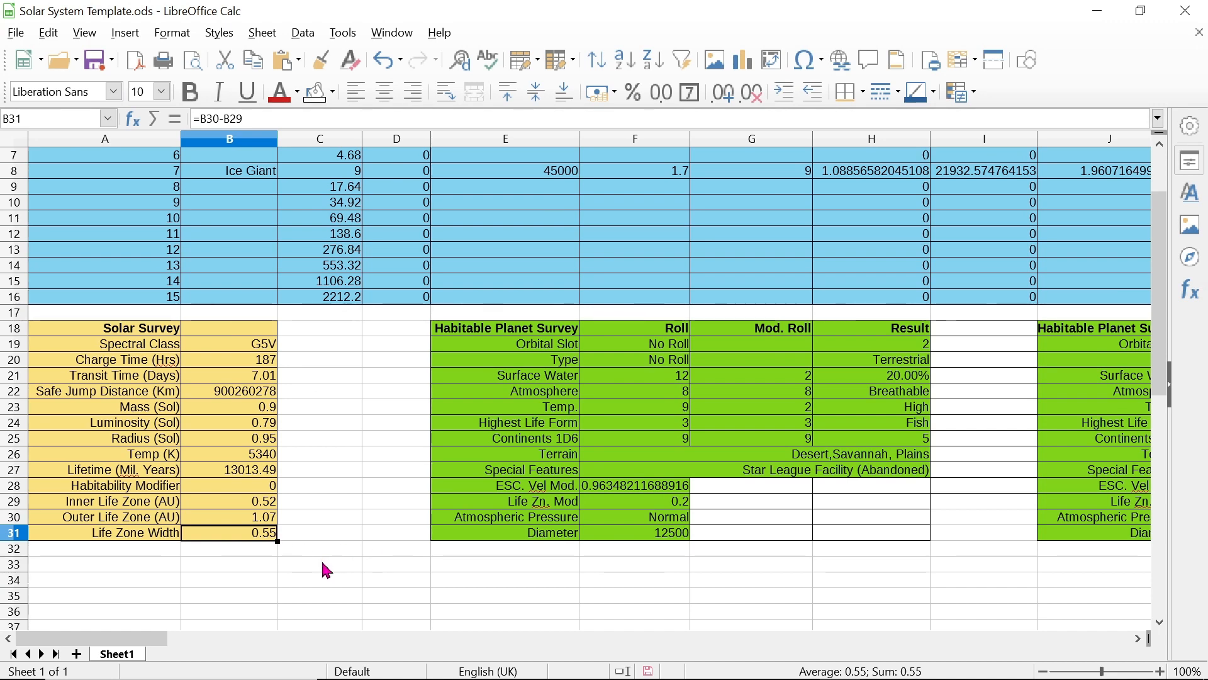
# Examine the full Life Zn. Mod formula in the first Habitable Planet Survey table
pyautogui.click(565, 503)
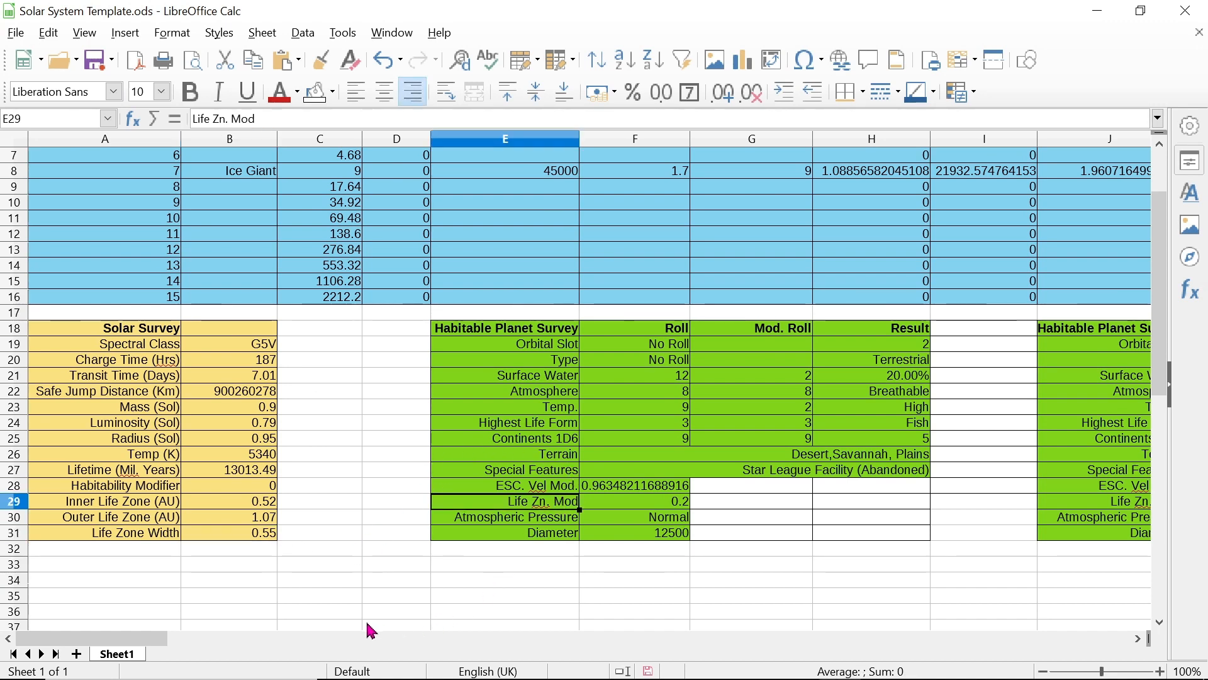
pyautogui.click(667, 503)
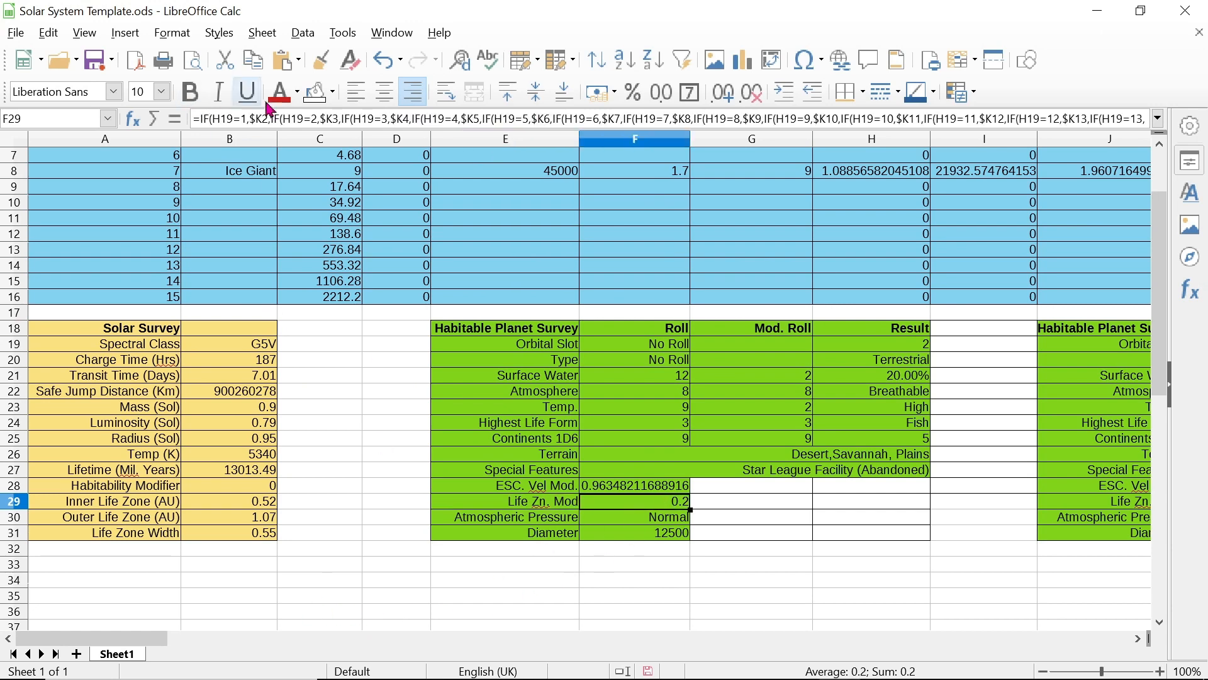
pyautogui.click(1159, 119)
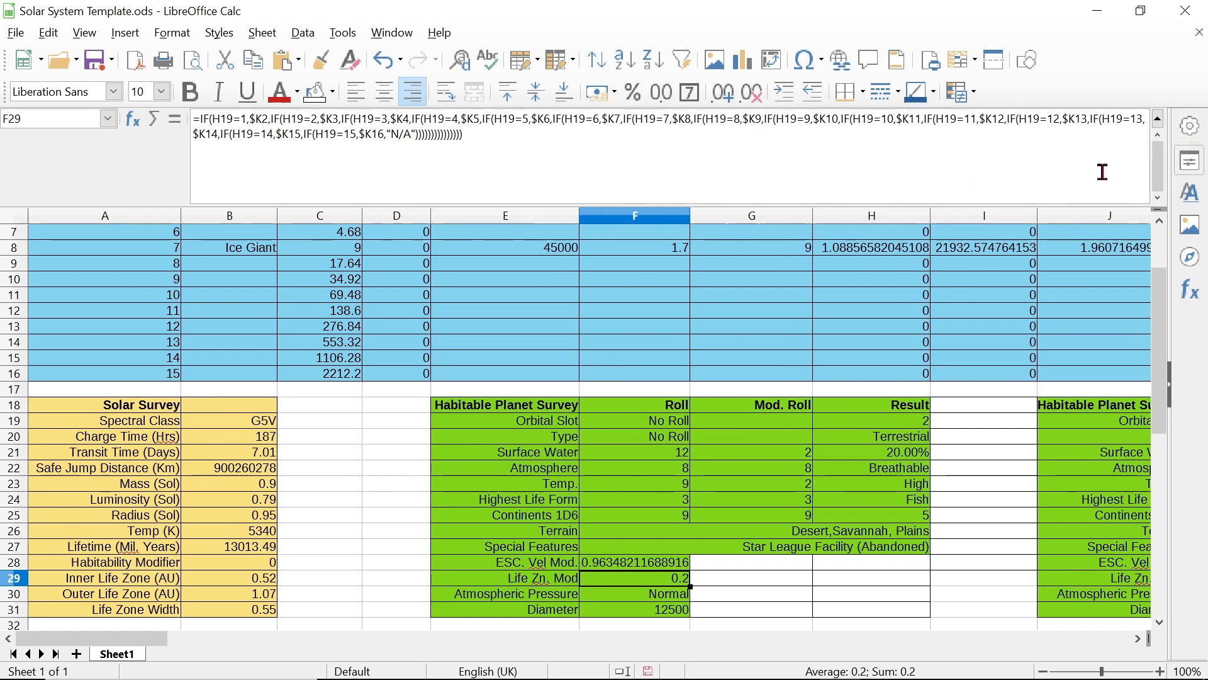
pyautogui.click(1159, 118)
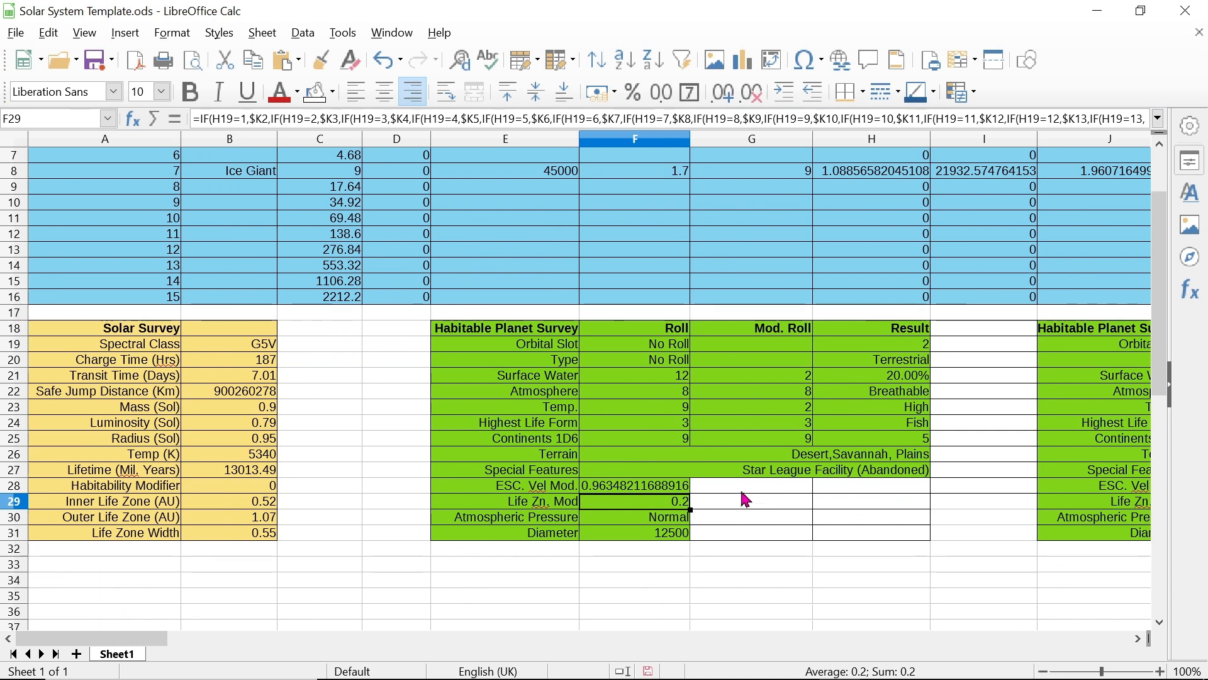
pyautogui.scroll(2, 214, 577)
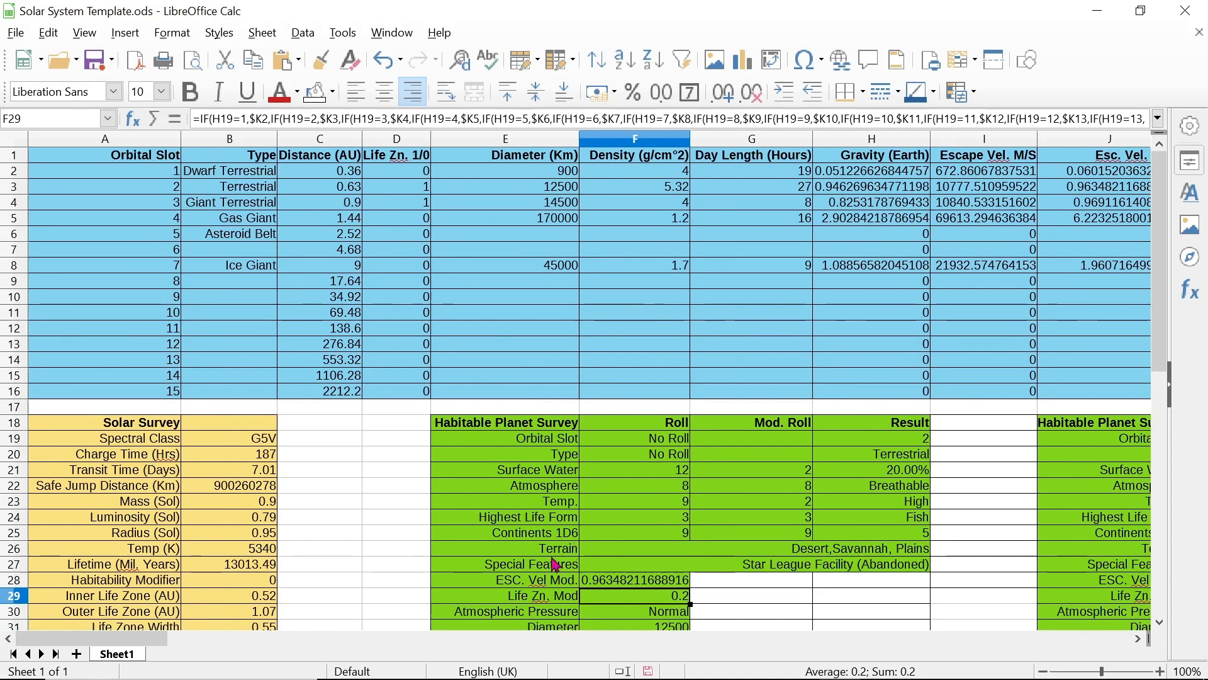
pyautogui.moveTo(145, 640)
pyautogui.mouseDown()
pyautogui.moveTo(400, 660)
pyautogui.moveTo(910, 640)
pyautogui.moveTo(818, 630)
pyautogui.moveTo(135, 640)
pyautogui.mouseUp()
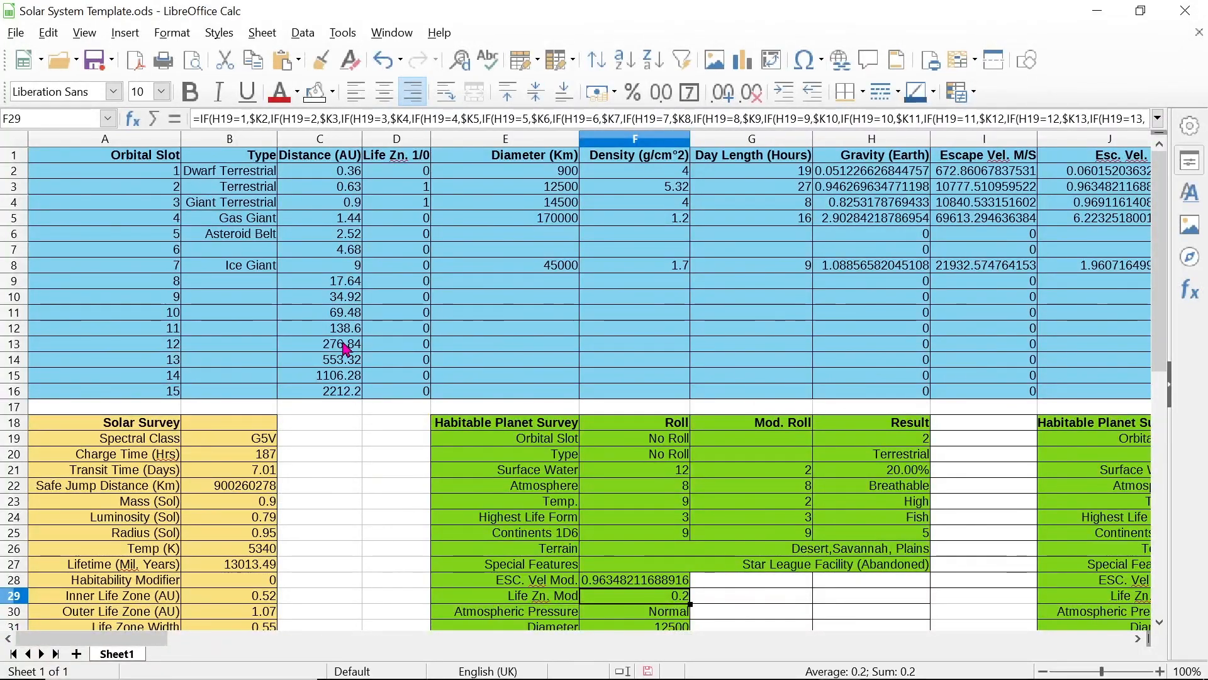
pyautogui.moveTo(860, 651)
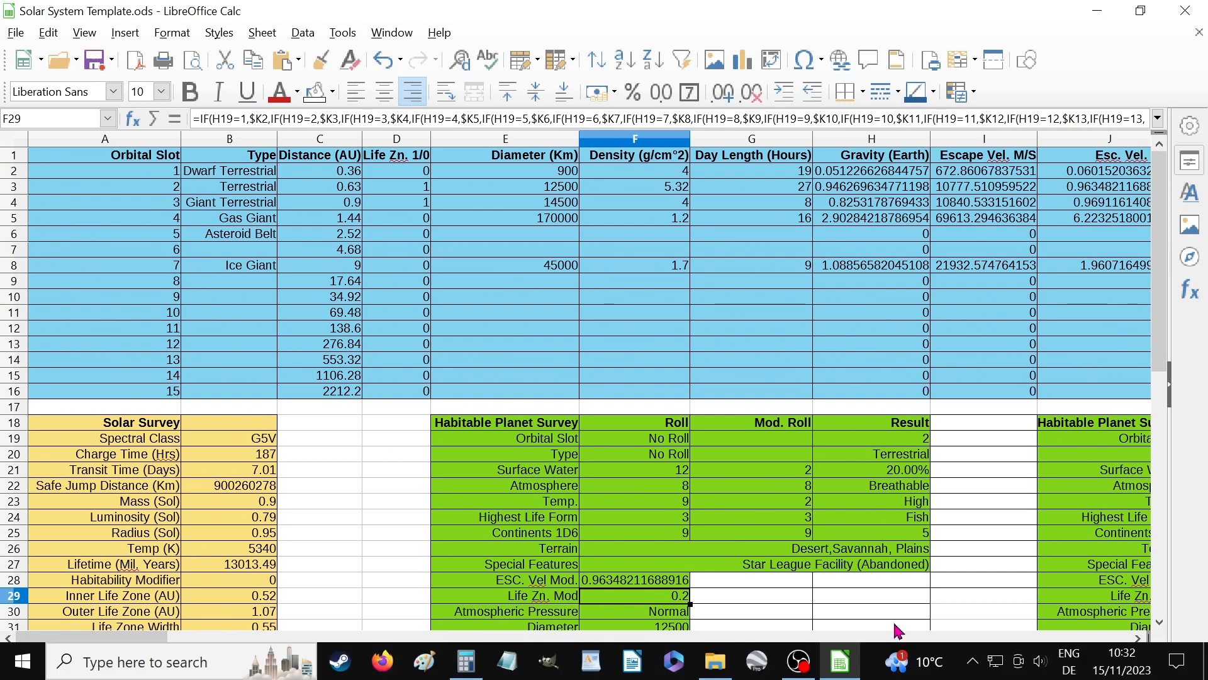